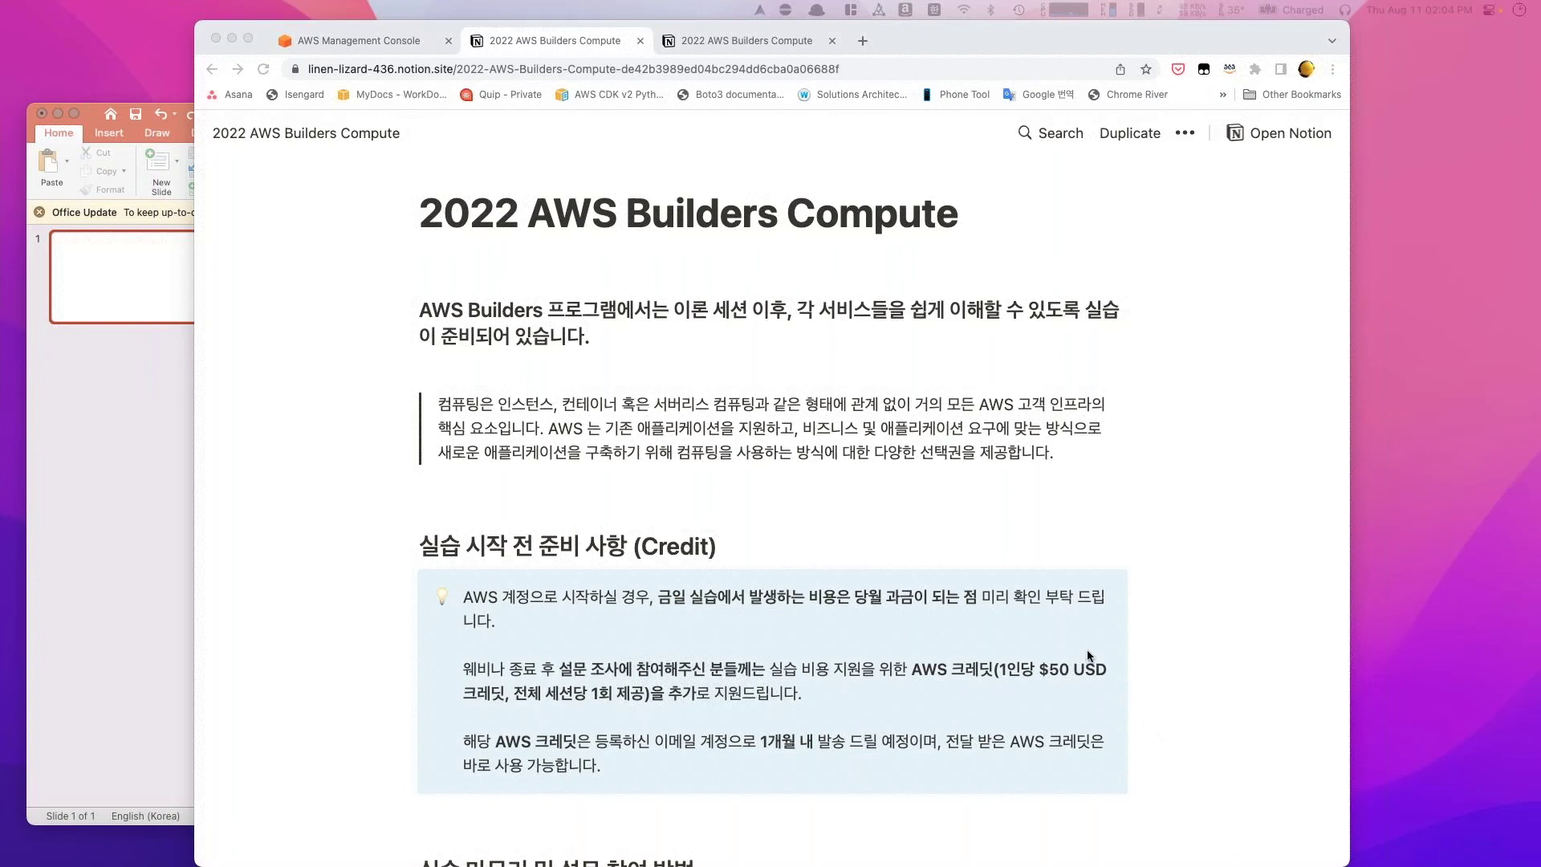
# - Read the lab guide's notes on AWS credits, resource clean-up and survey participation, down to the numbered contents list
pyautogui.scroll(-1, 1089, 656)
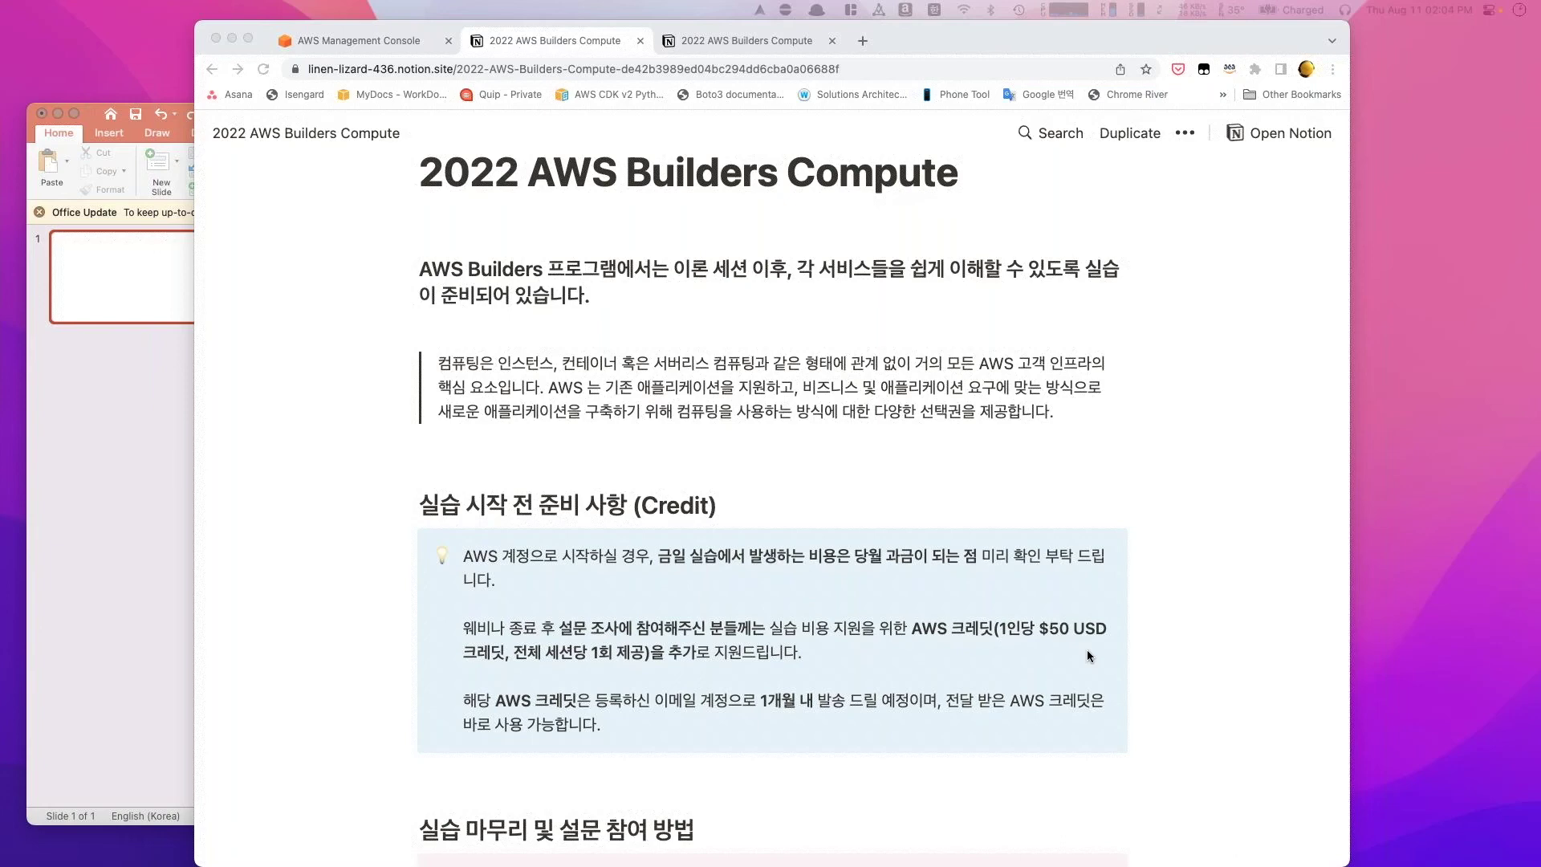
pyautogui.scroll(-5, 1086, 655)
pyautogui.scroll(-2, 1086, 654)
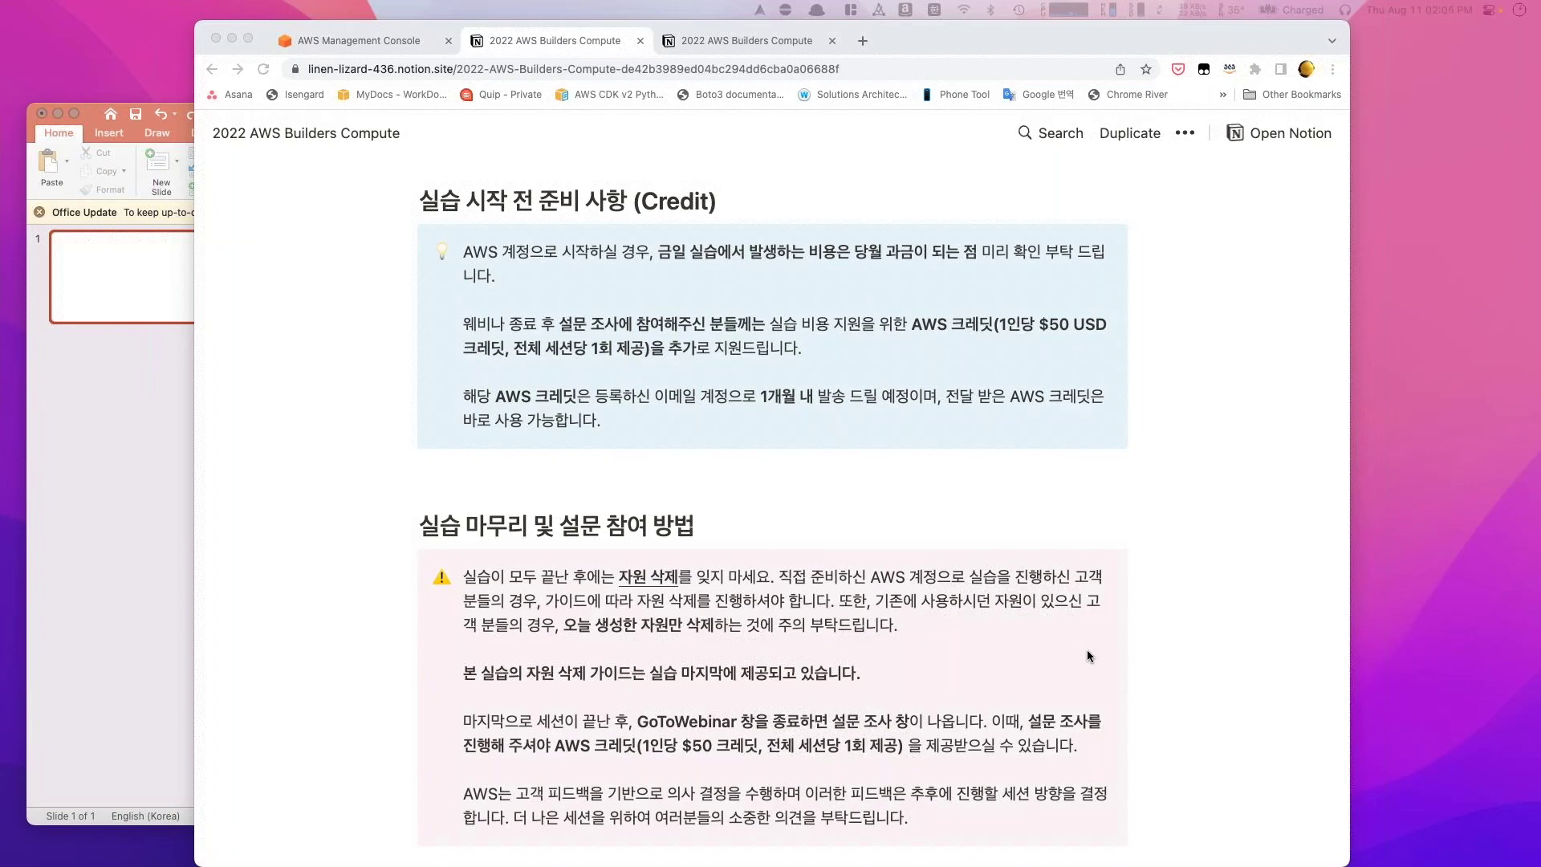
pyautogui.scroll(-5, 1088, 655)
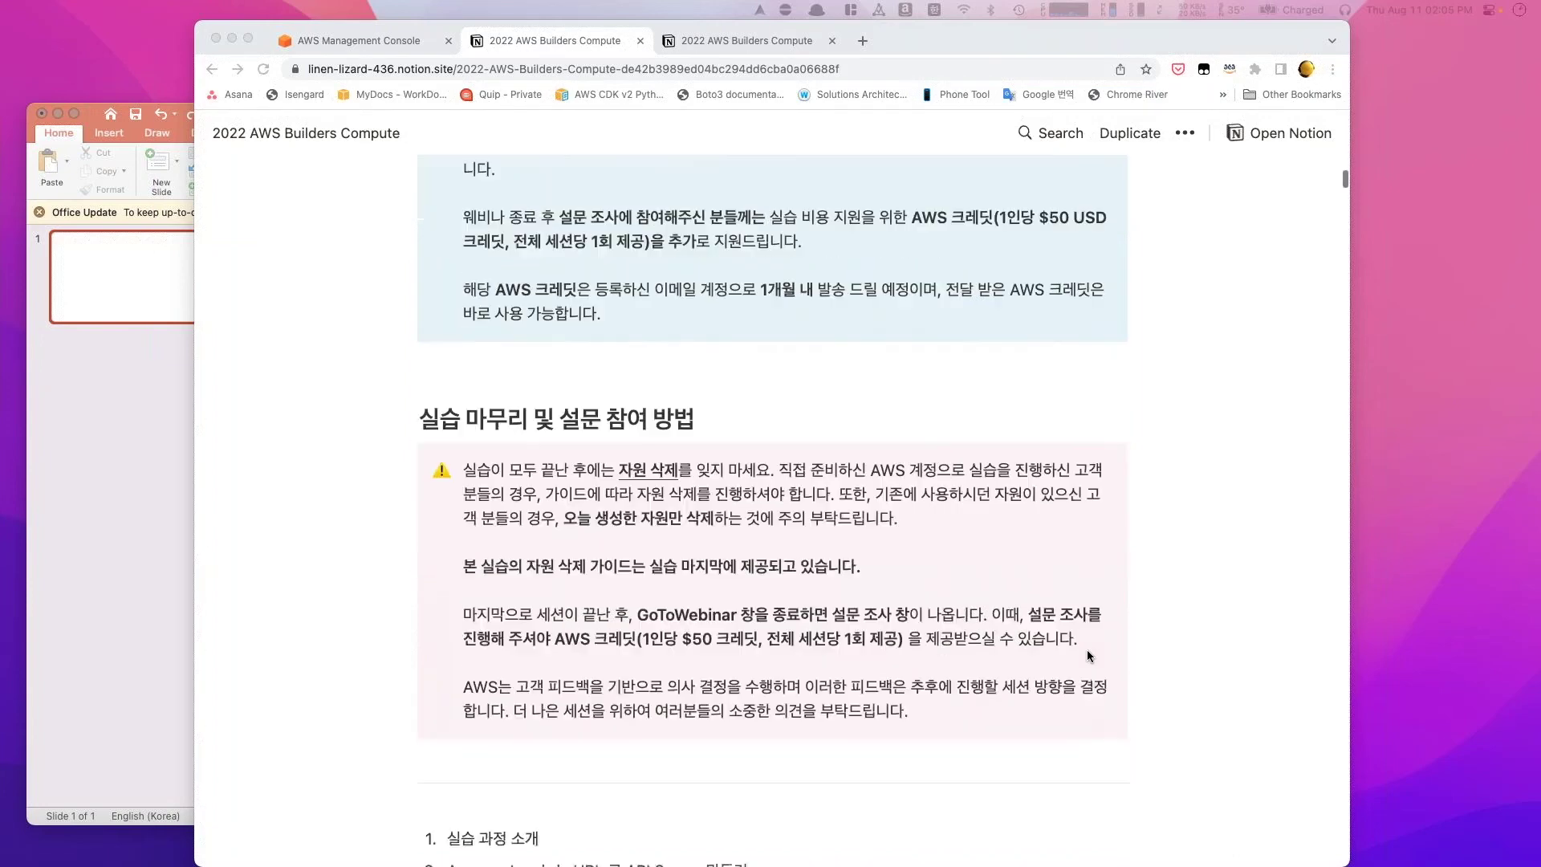
pyautogui.scroll(-1, 1088, 656)
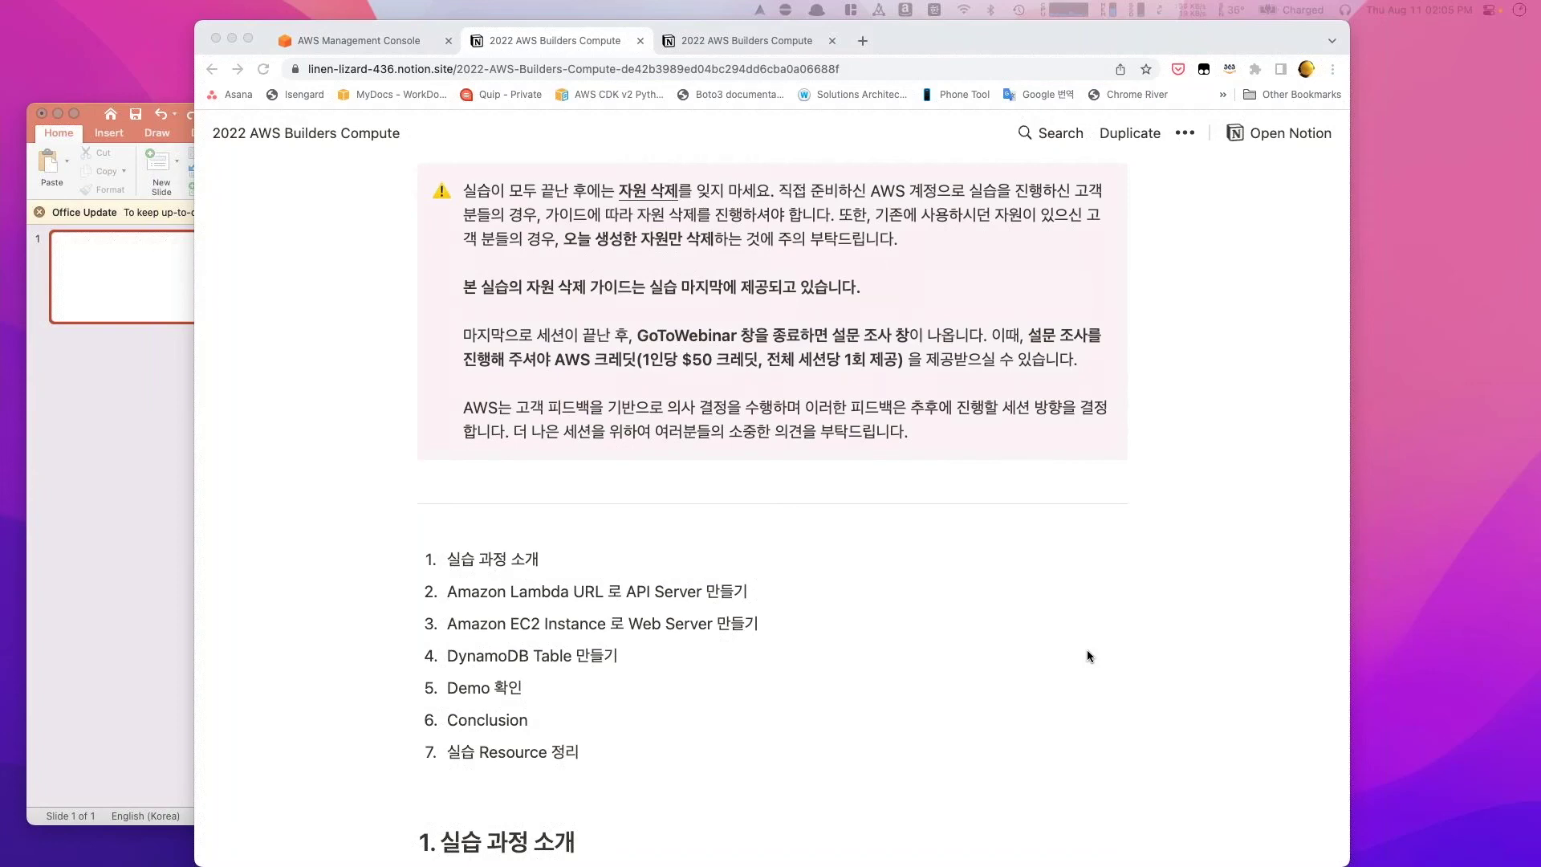
pyautogui.scroll(-2, 1088, 655)
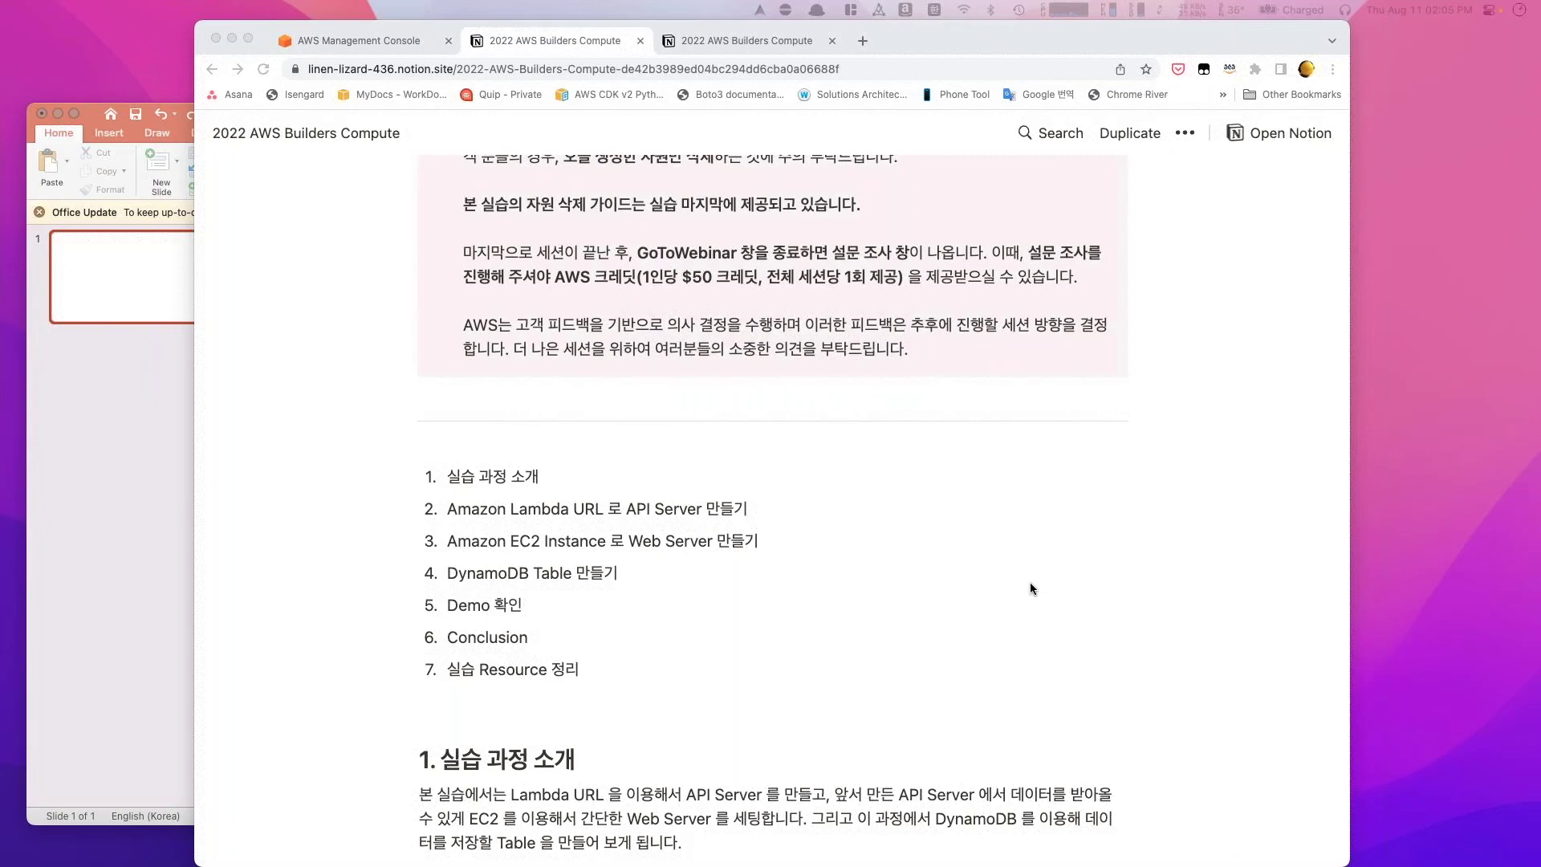
# - Copy the web address of the 2022 AWS Builders Compute lab guide
pyautogui.press('super+l')
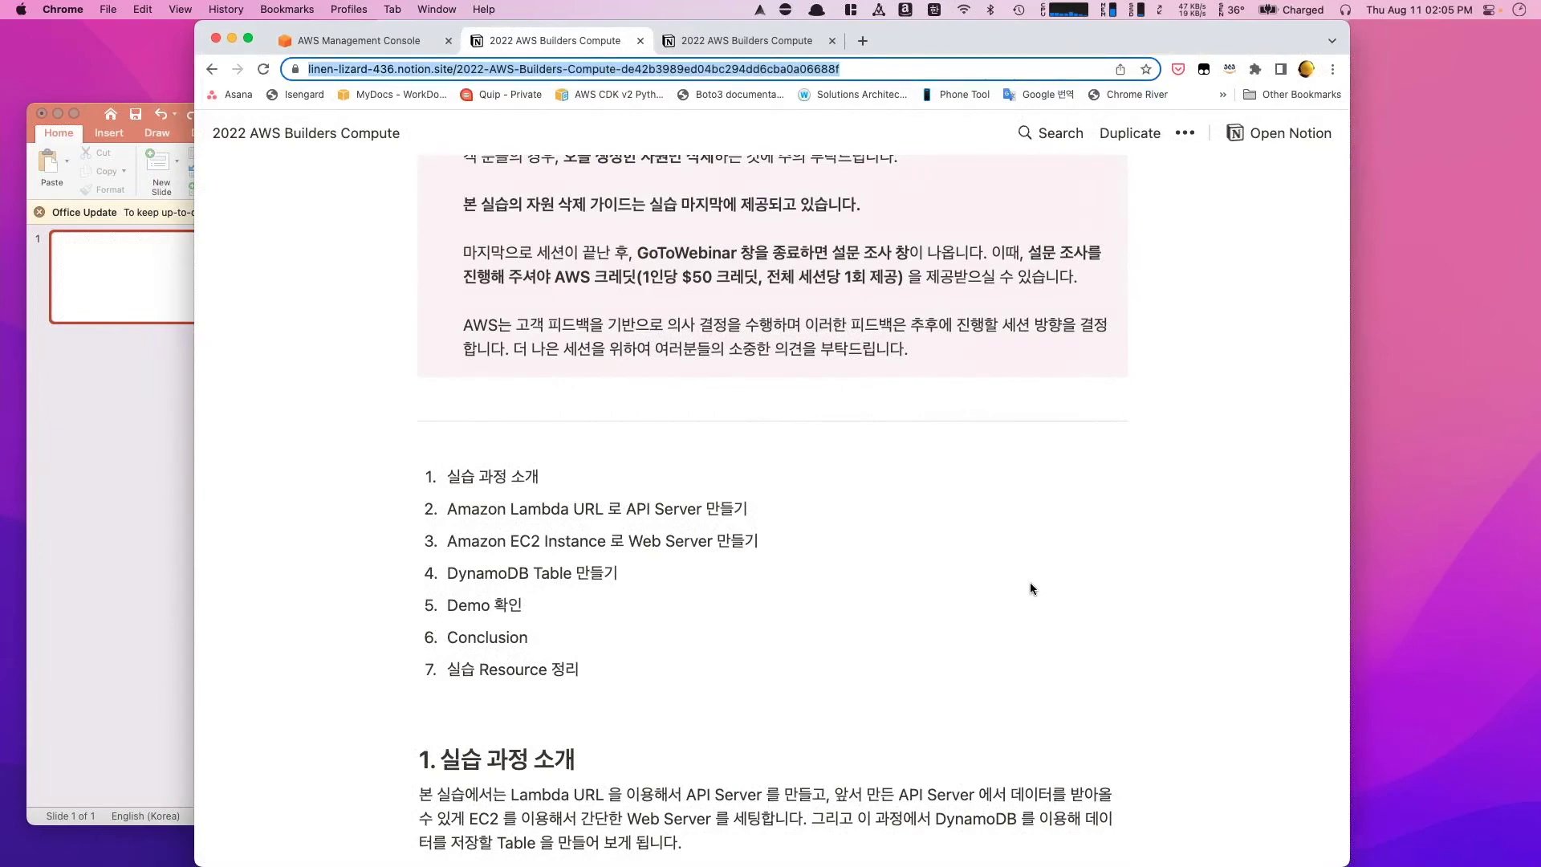
pyautogui.click(926, 514)
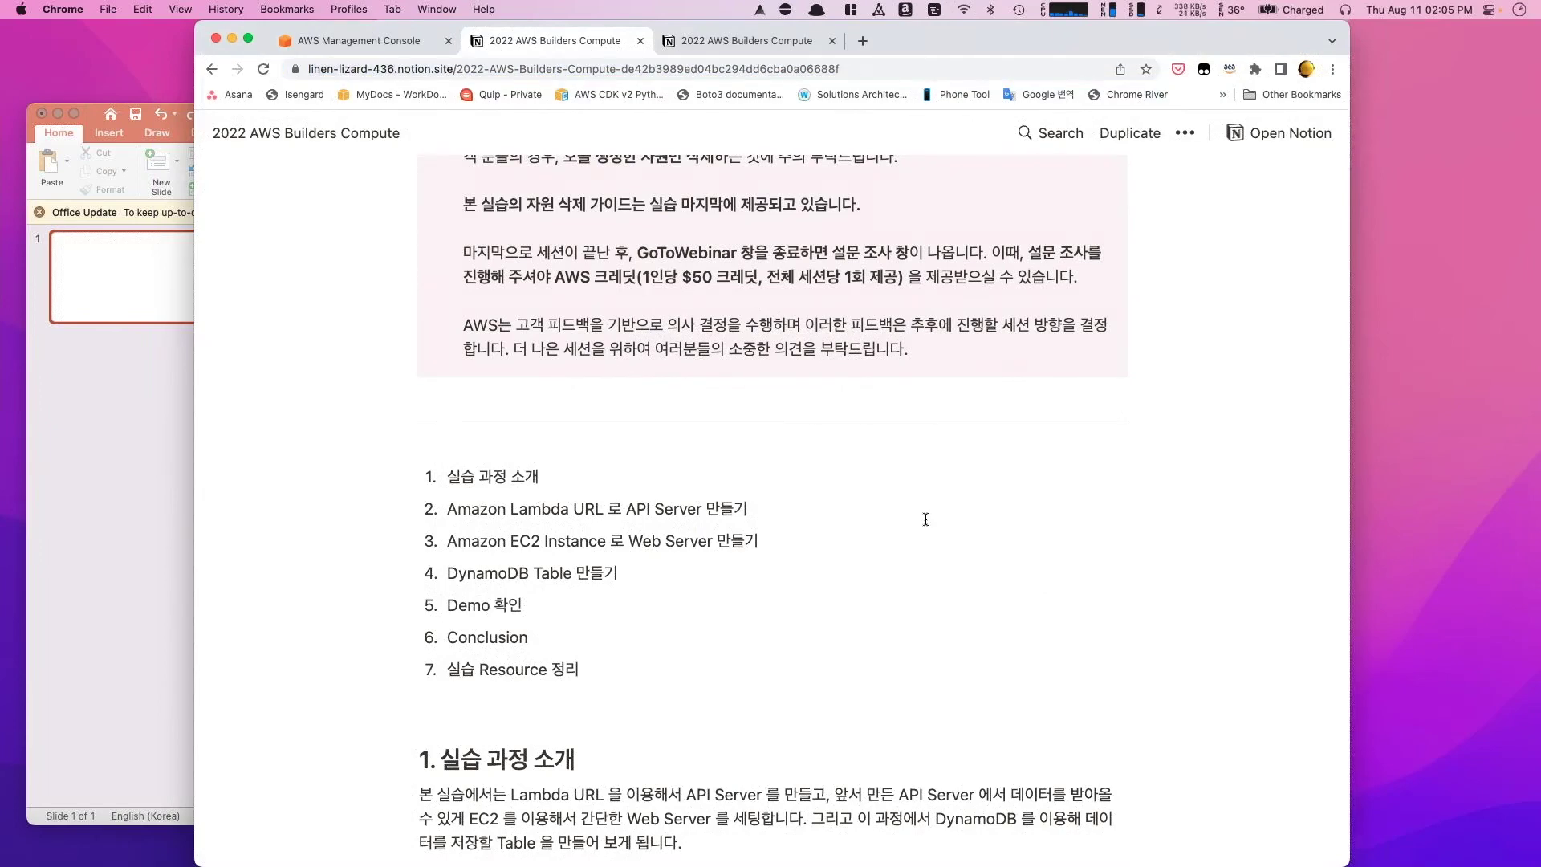
pyautogui.click(802, 69)
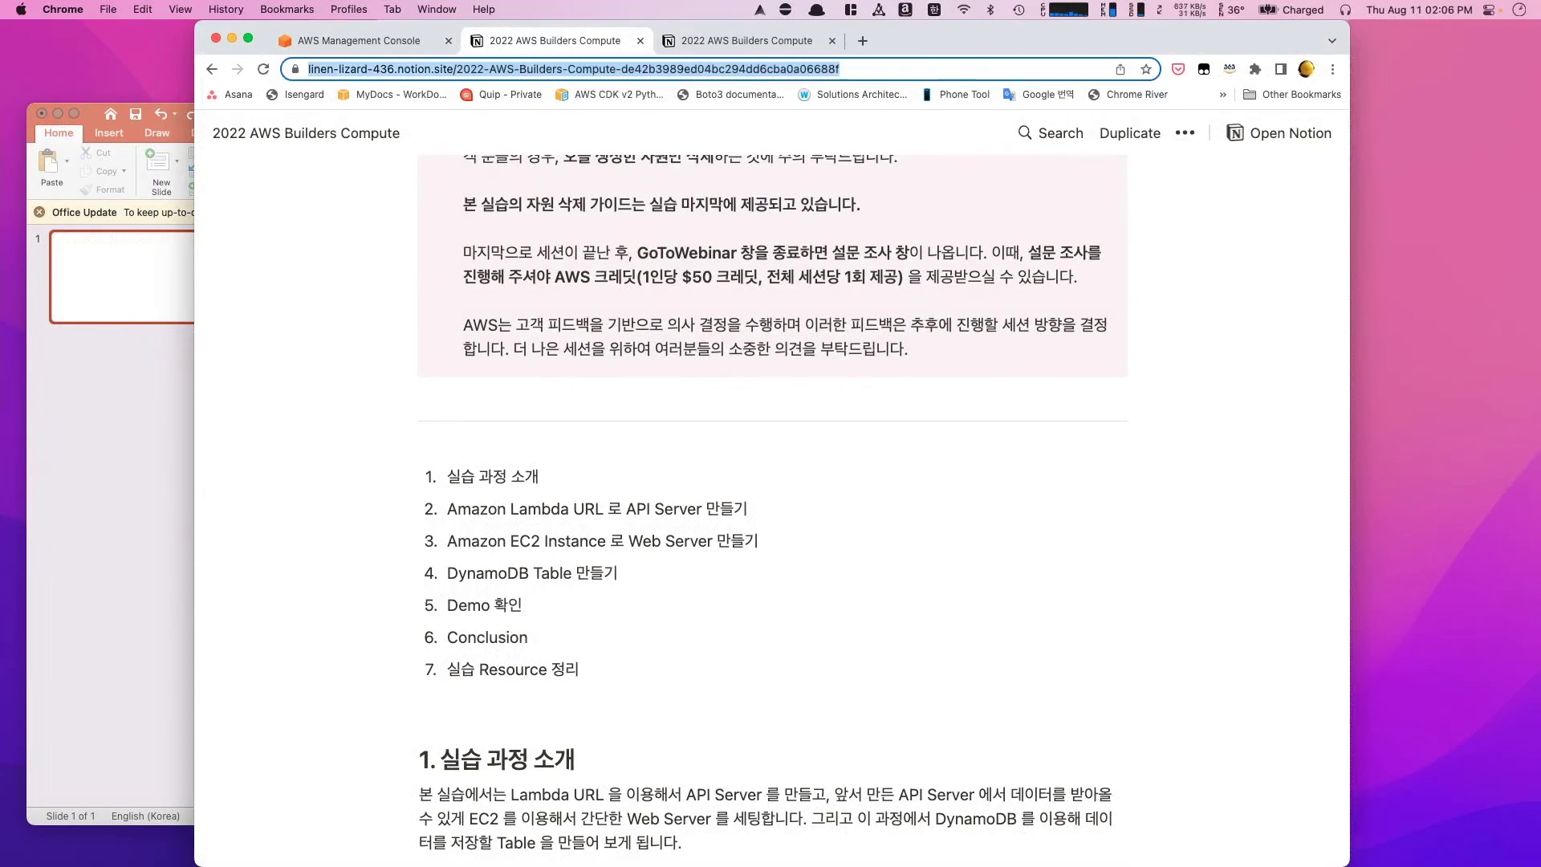
pyautogui.press('super+c')
# - Review the guide's contents list, the lab introduction with its architecture diagram, and the opening instructions of the Lambda URL API server section
pyautogui.scroll(-3, 1088, 624)
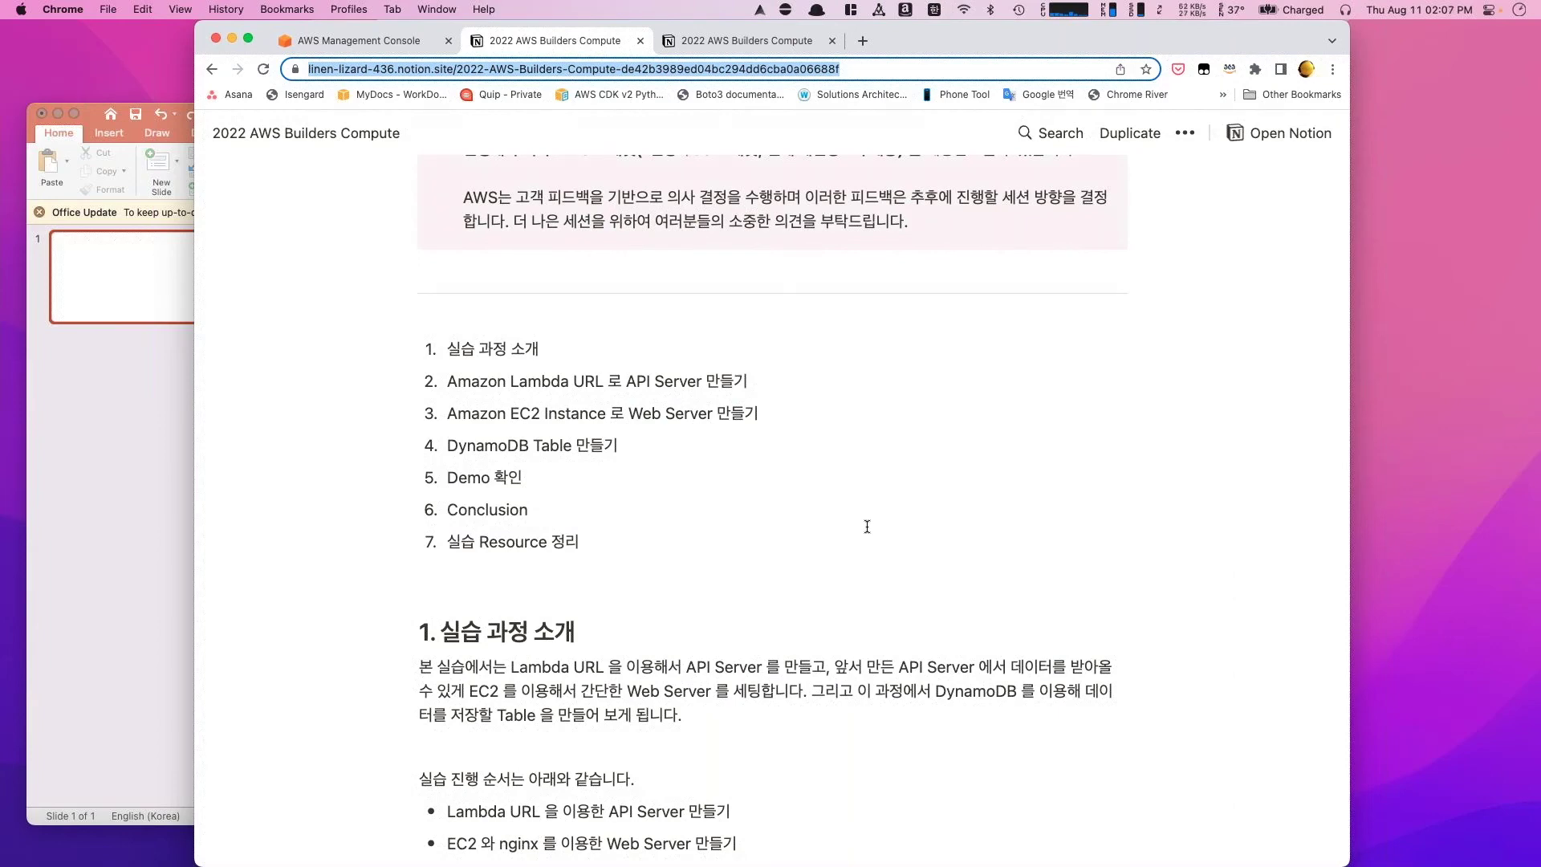
pyautogui.scroll(1, 867, 527)
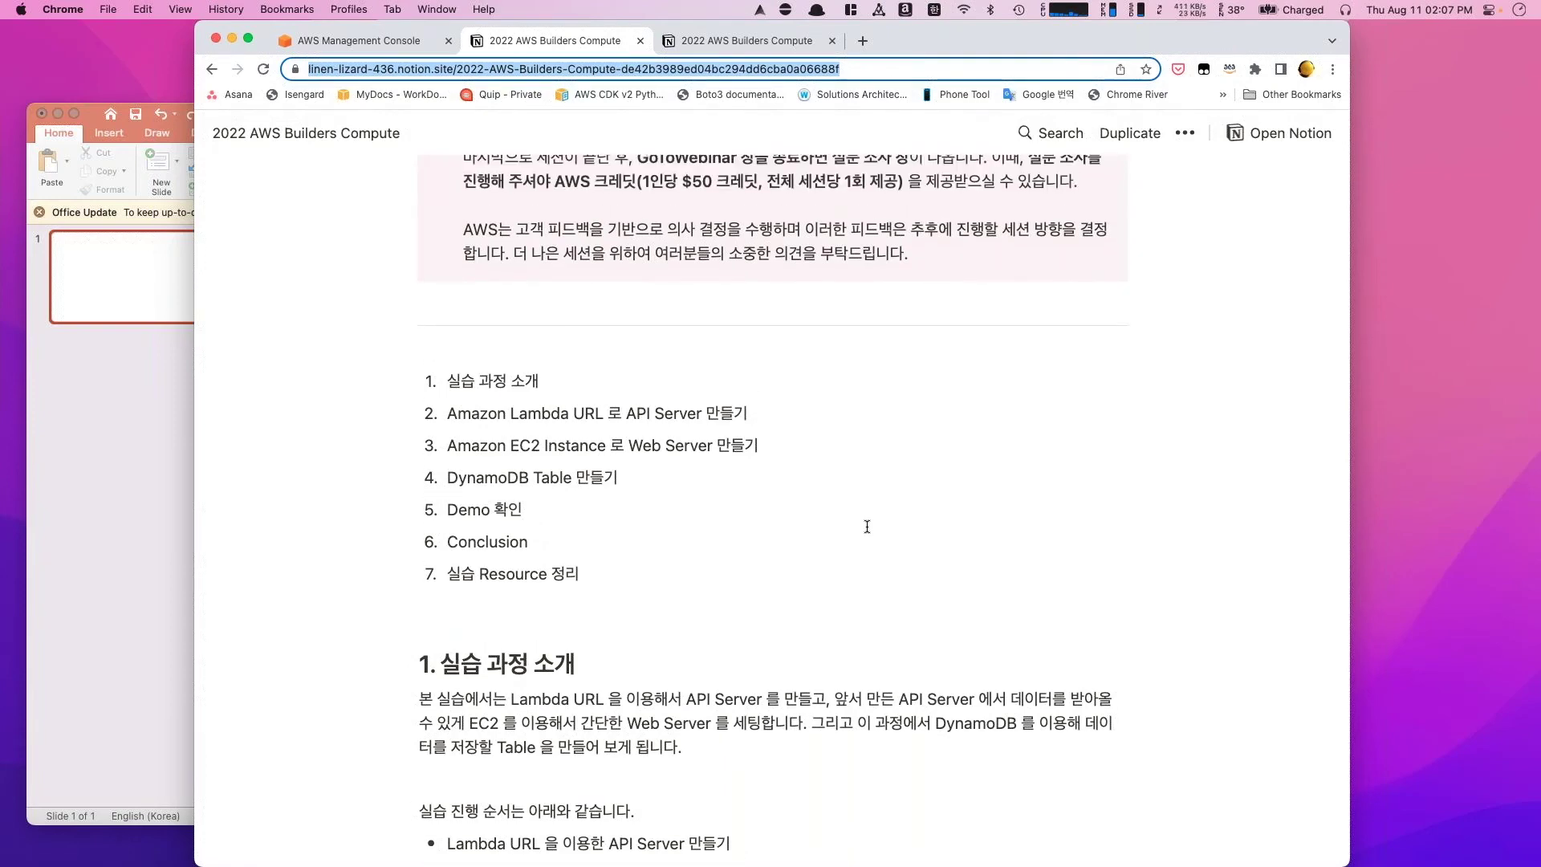
pyautogui.scroll(-2, 867, 527)
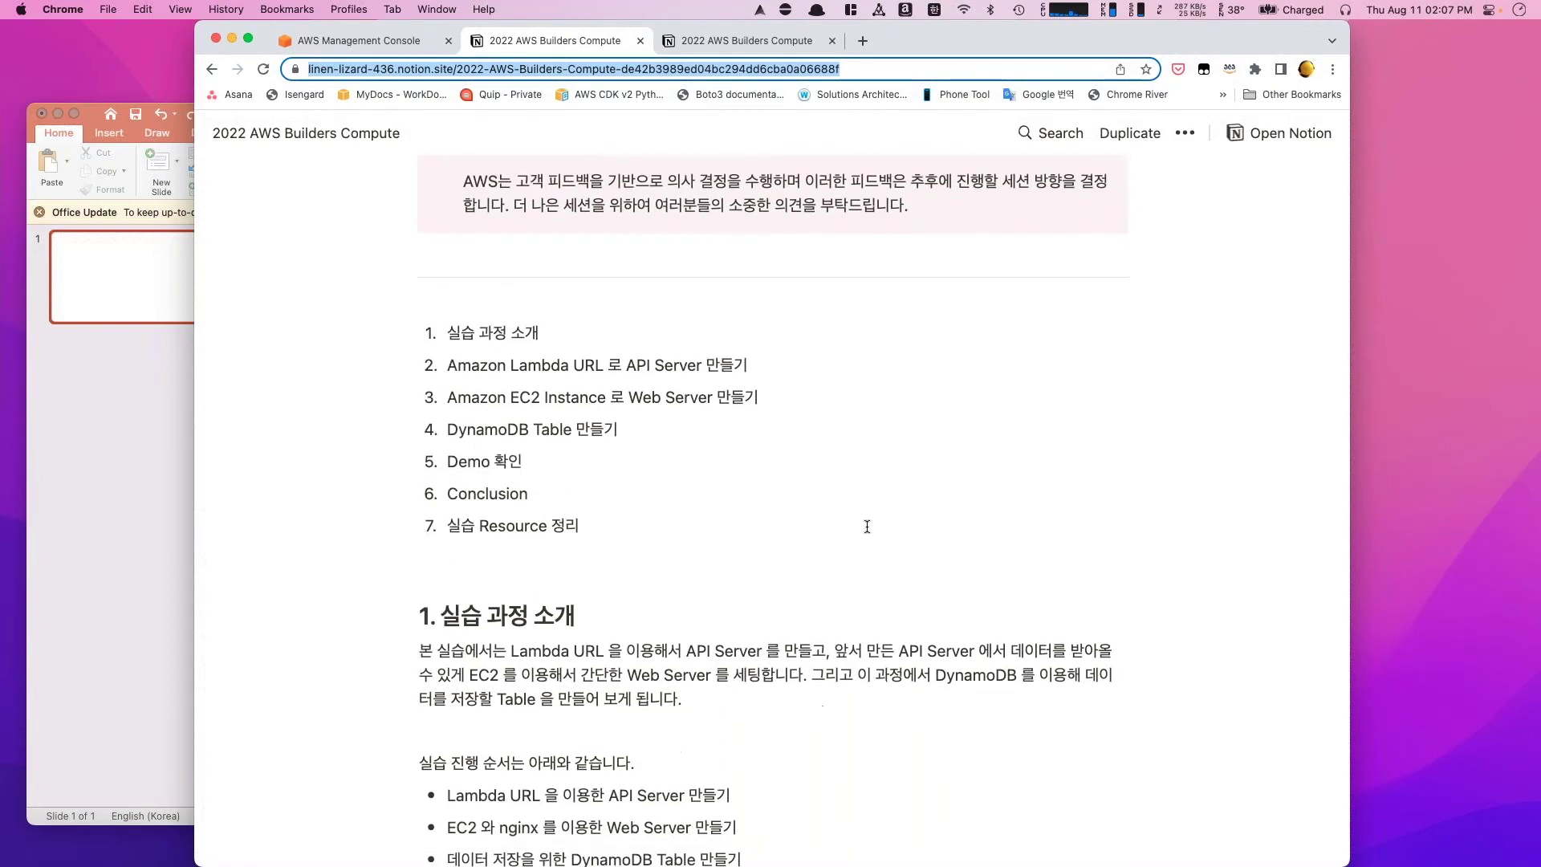
pyautogui.scroll(-5, 867, 526)
pyautogui.scroll(-5, 867, 526)
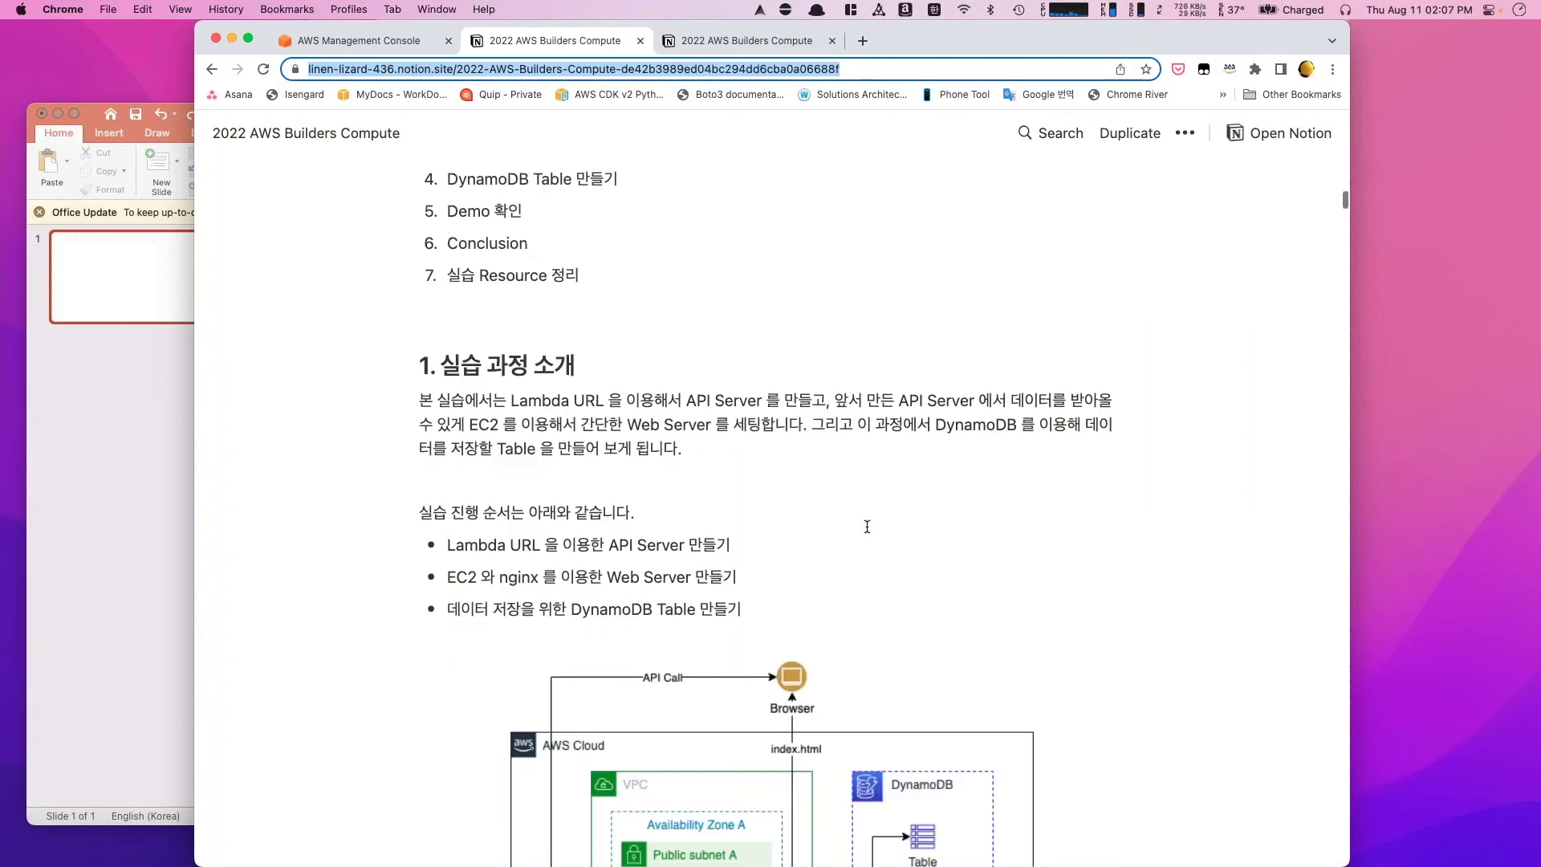
pyautogui.scroll(-2, 867, 527)
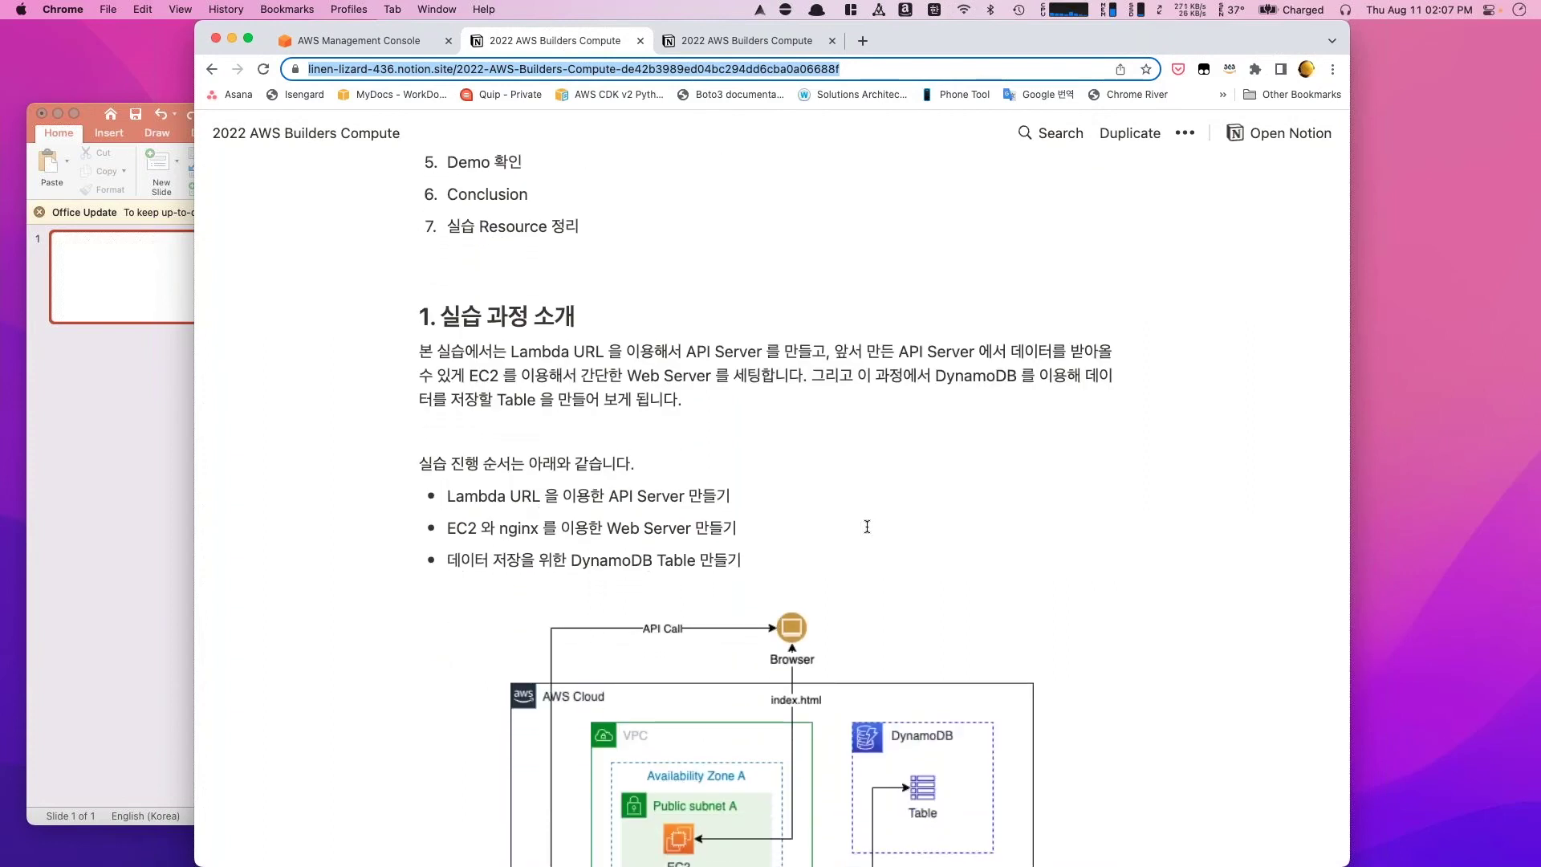
pyautogui.scroll(-1, 867, 527)
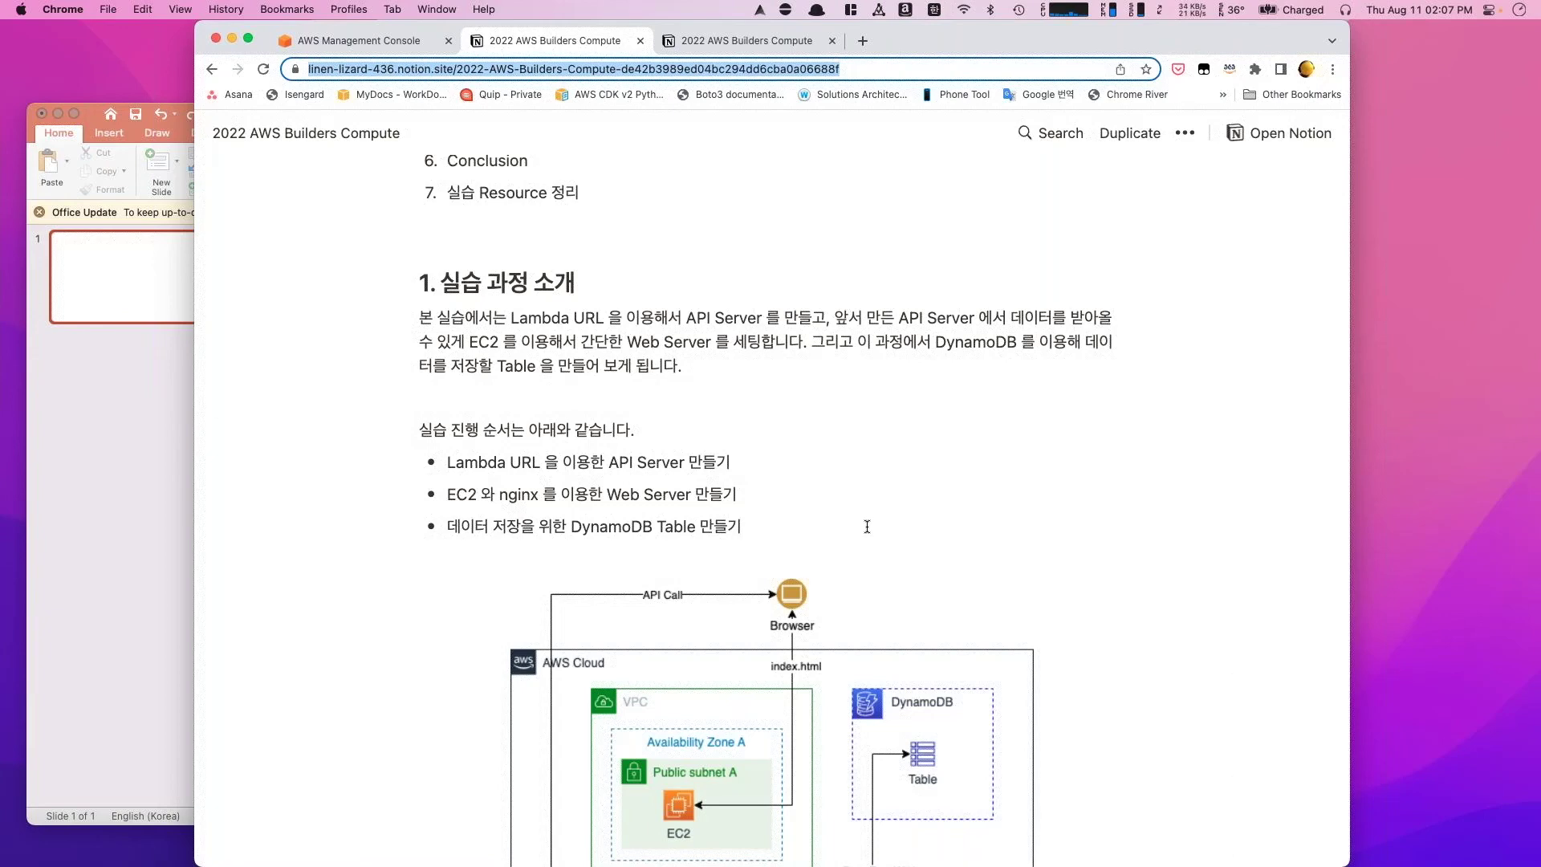
pyautogui.scroll(-5, 867, 526)
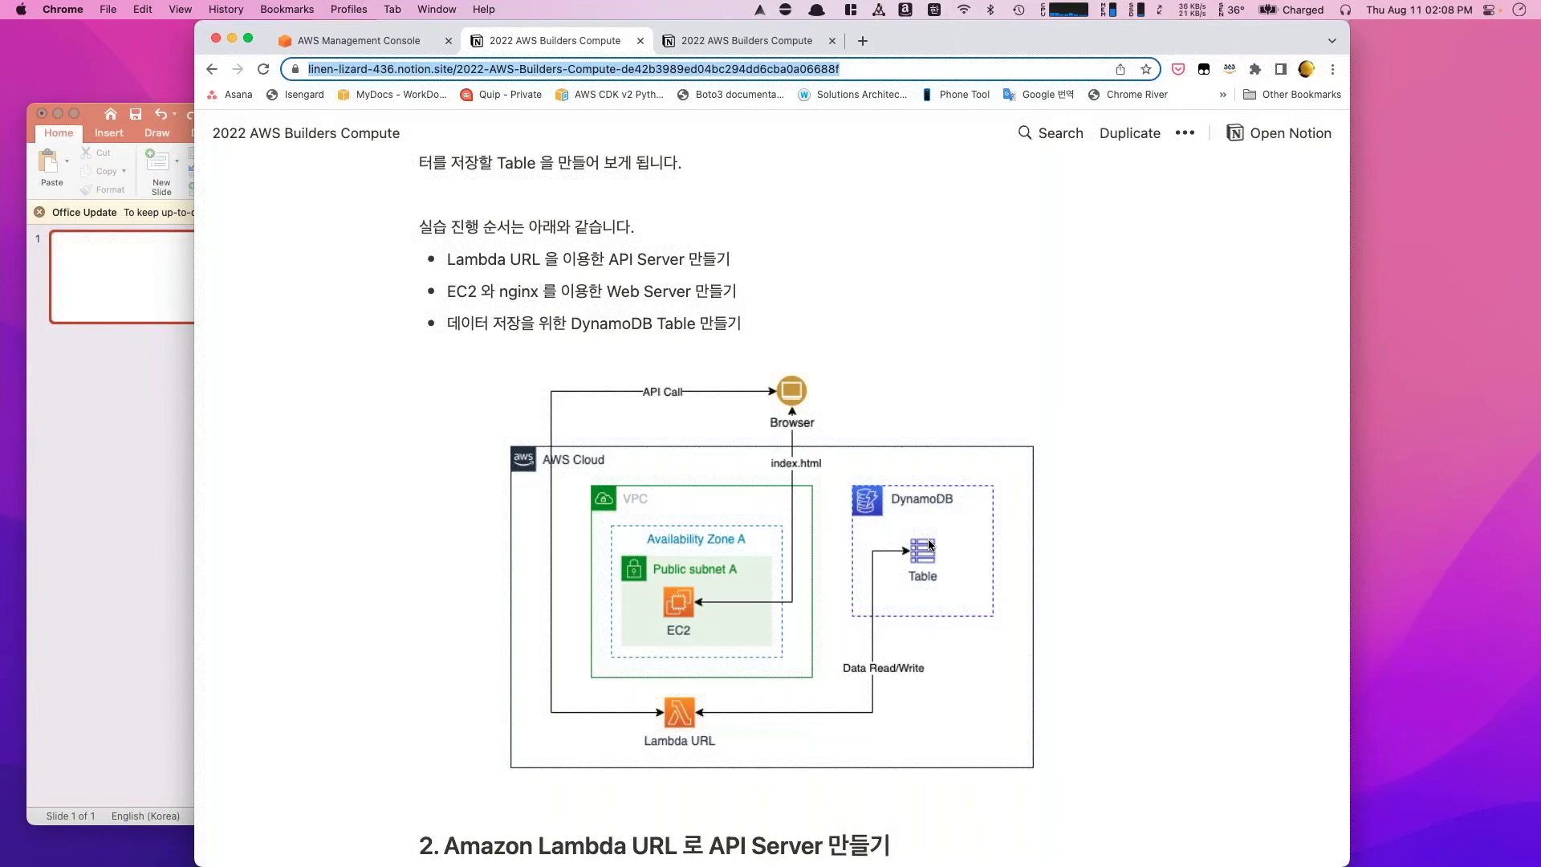
pyautogui.scroll(5, 929, 544)
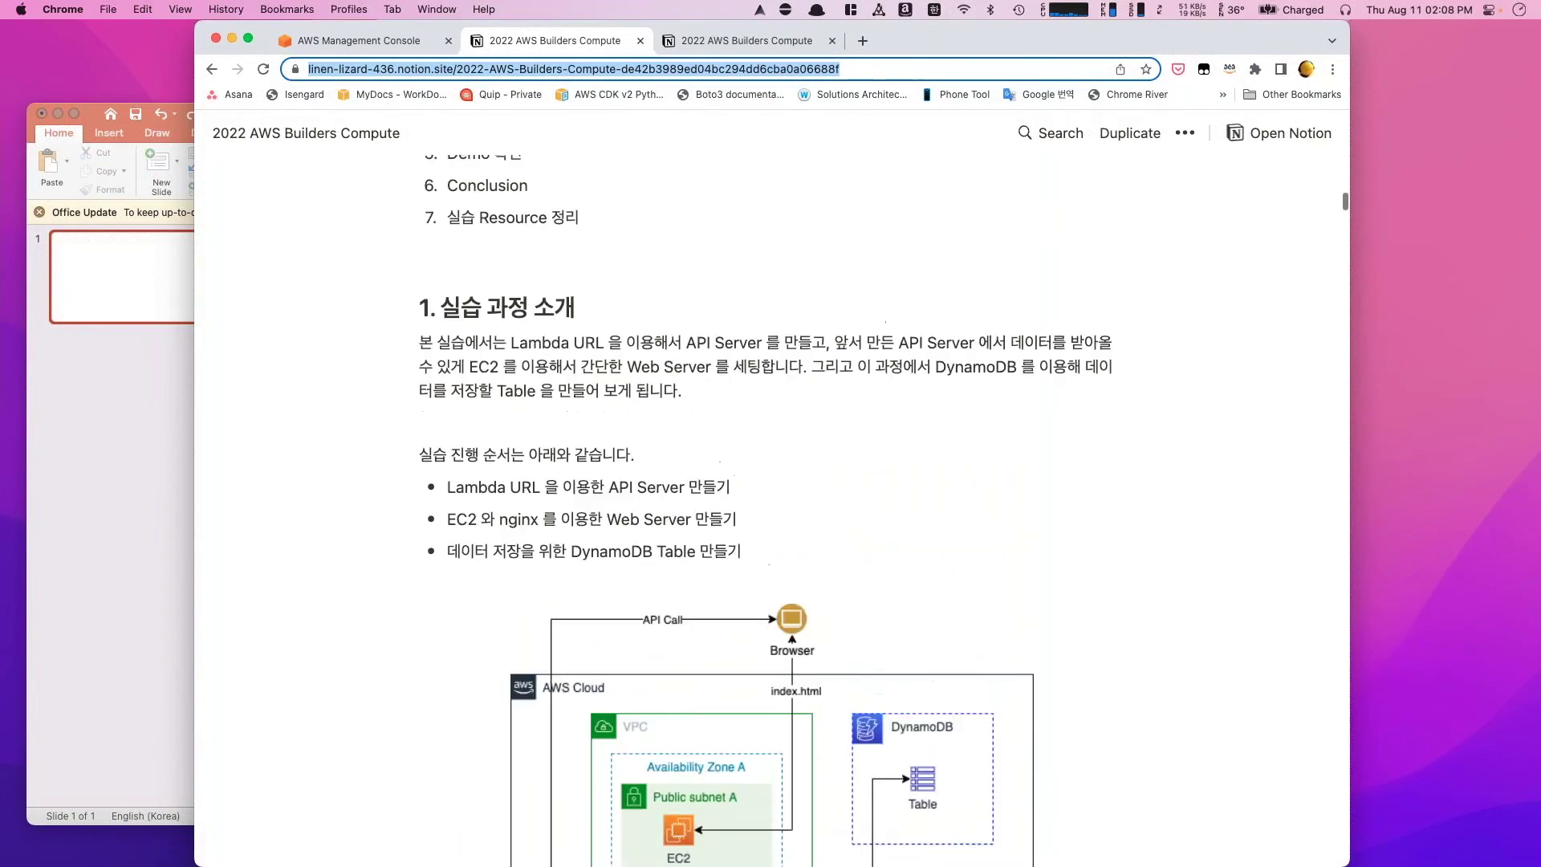
pyautogui.scroll(2, 432, 243)
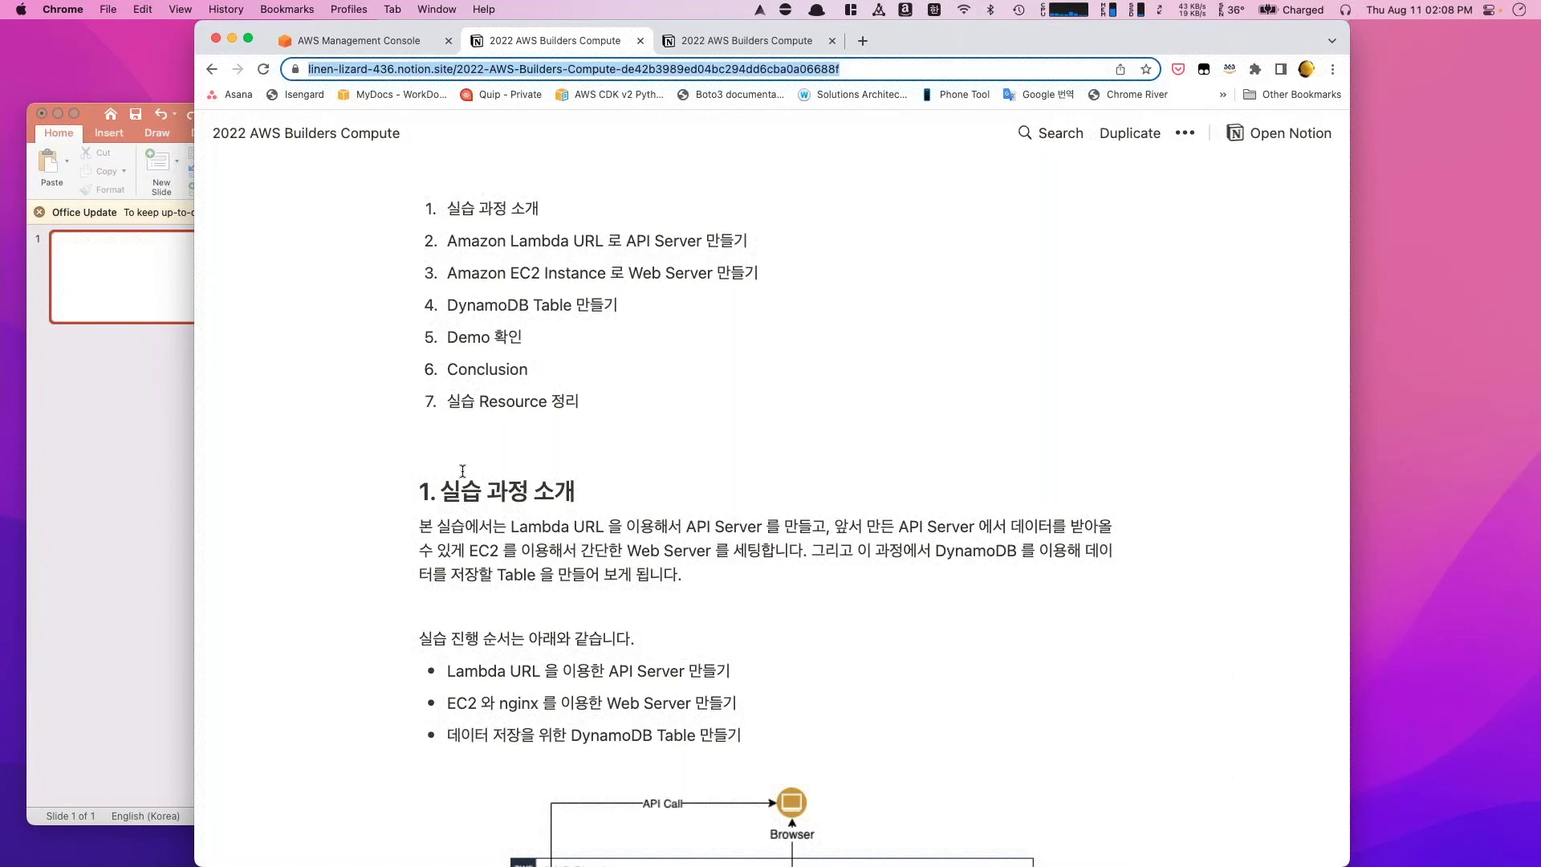
pyautogui.scroll(-2, 463, 470)
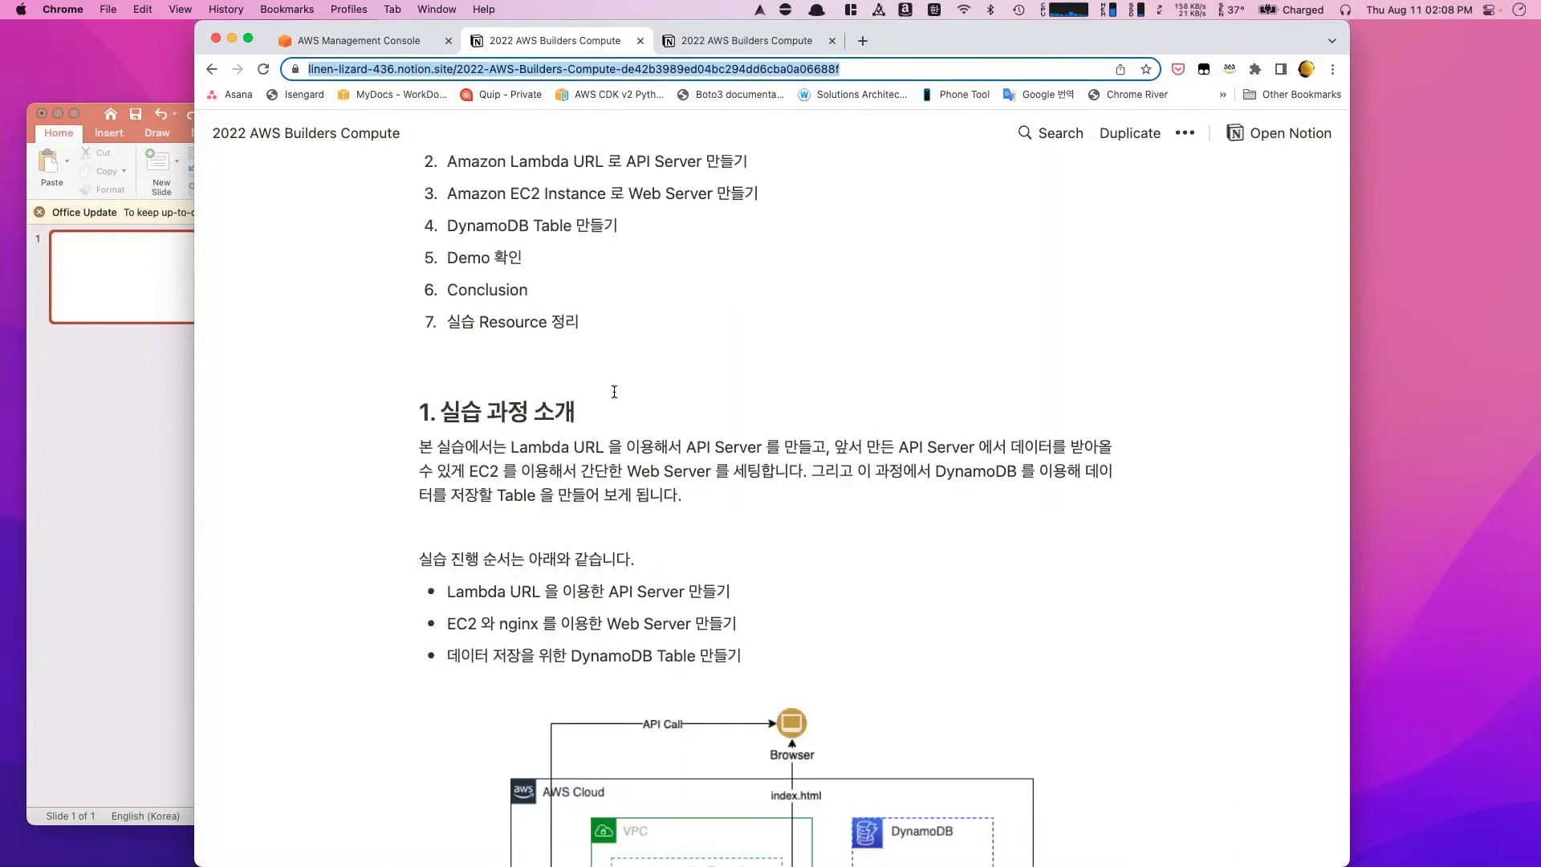
pyautogui.scroll(-12, 634, 437)
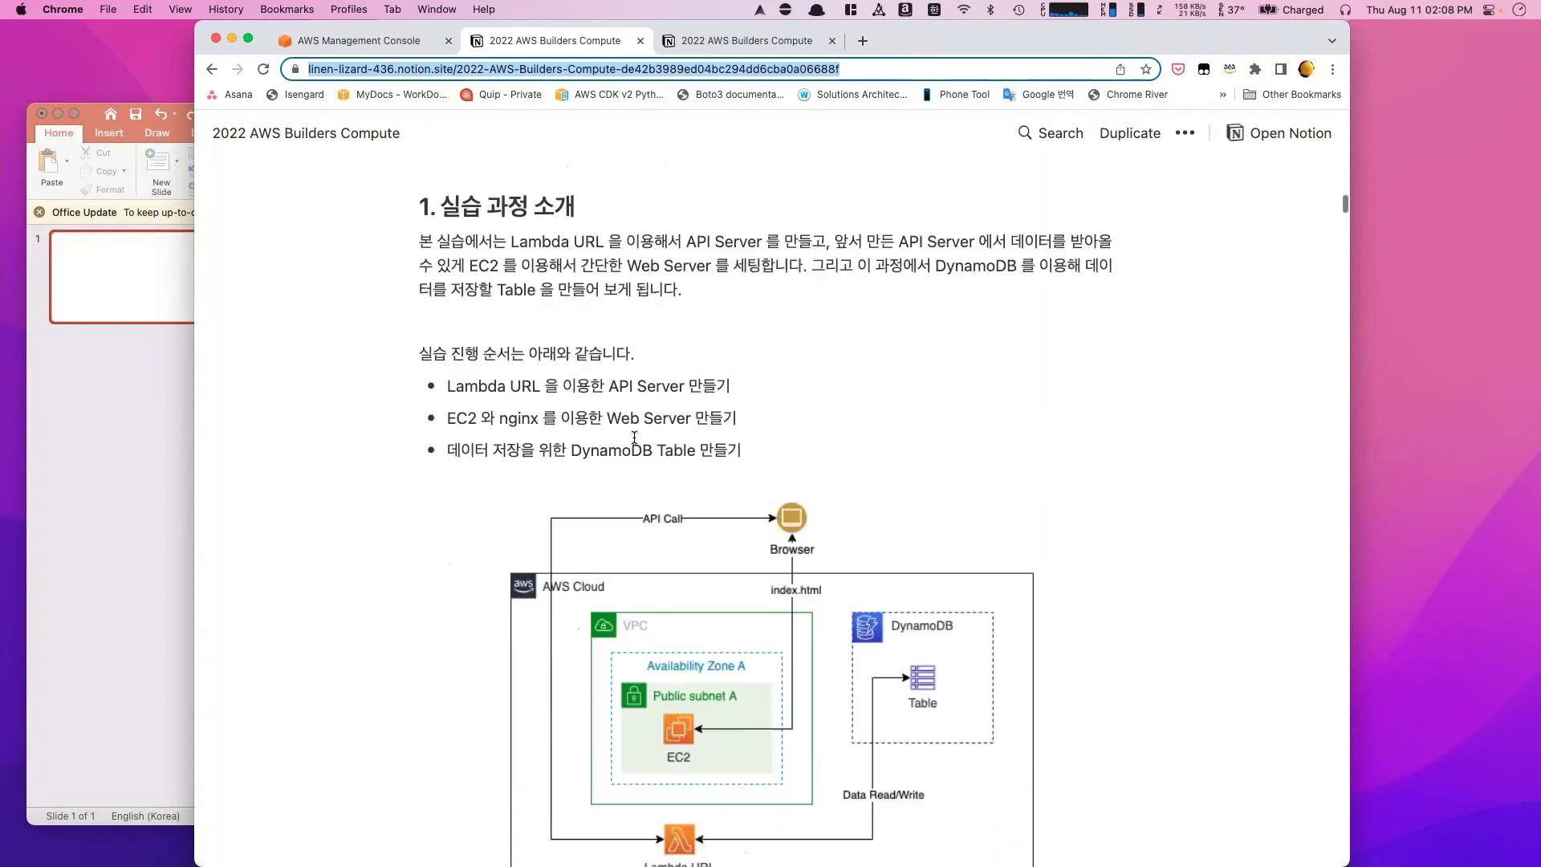
pyautogui.scroll(-1, 634, 438)
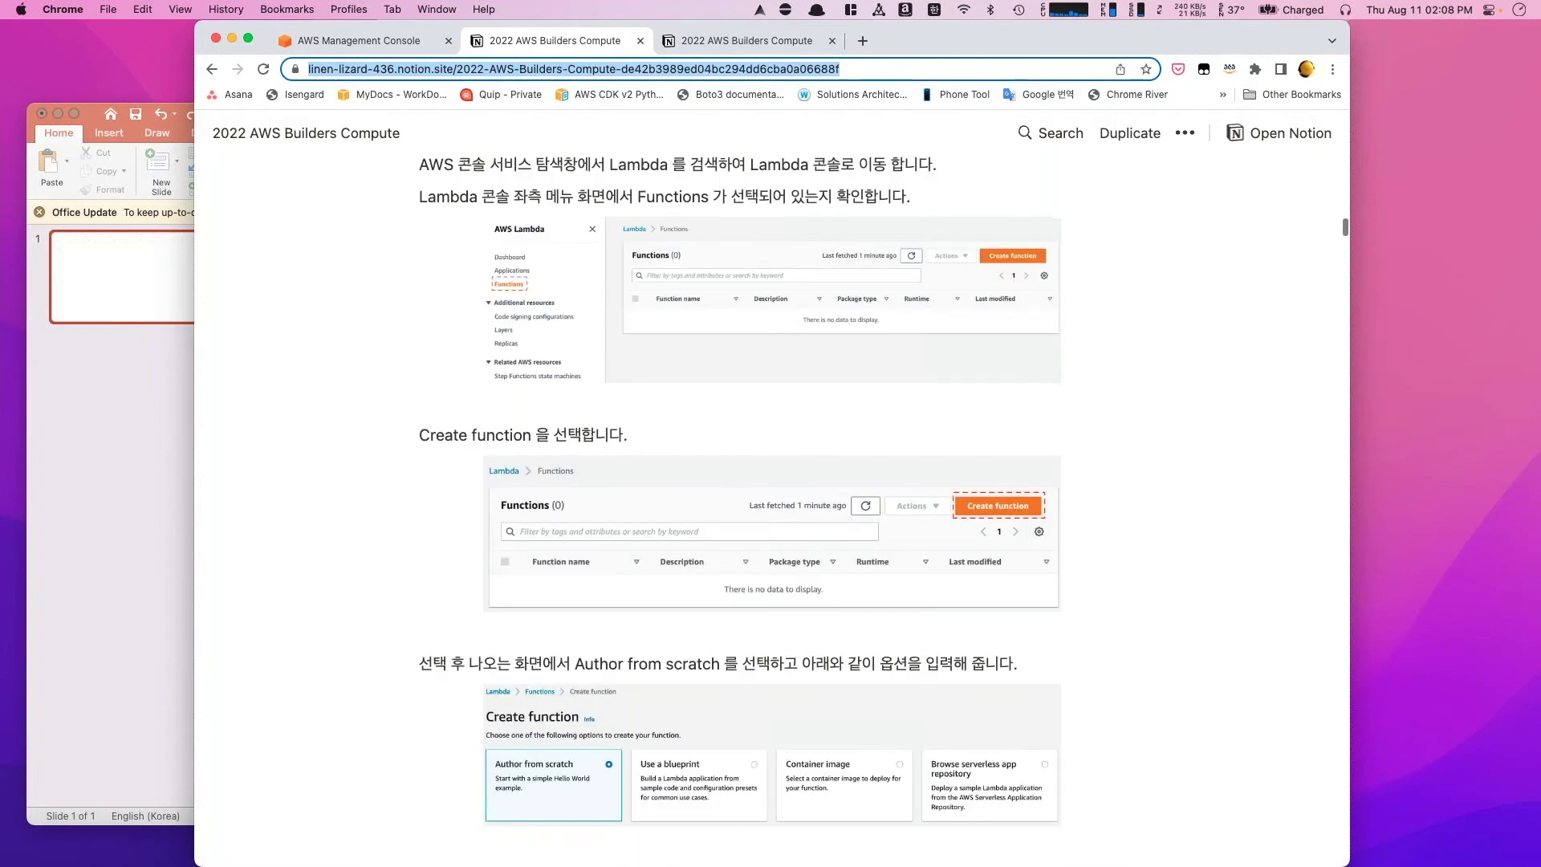
pyautogui.scroll(2, 634, 438)
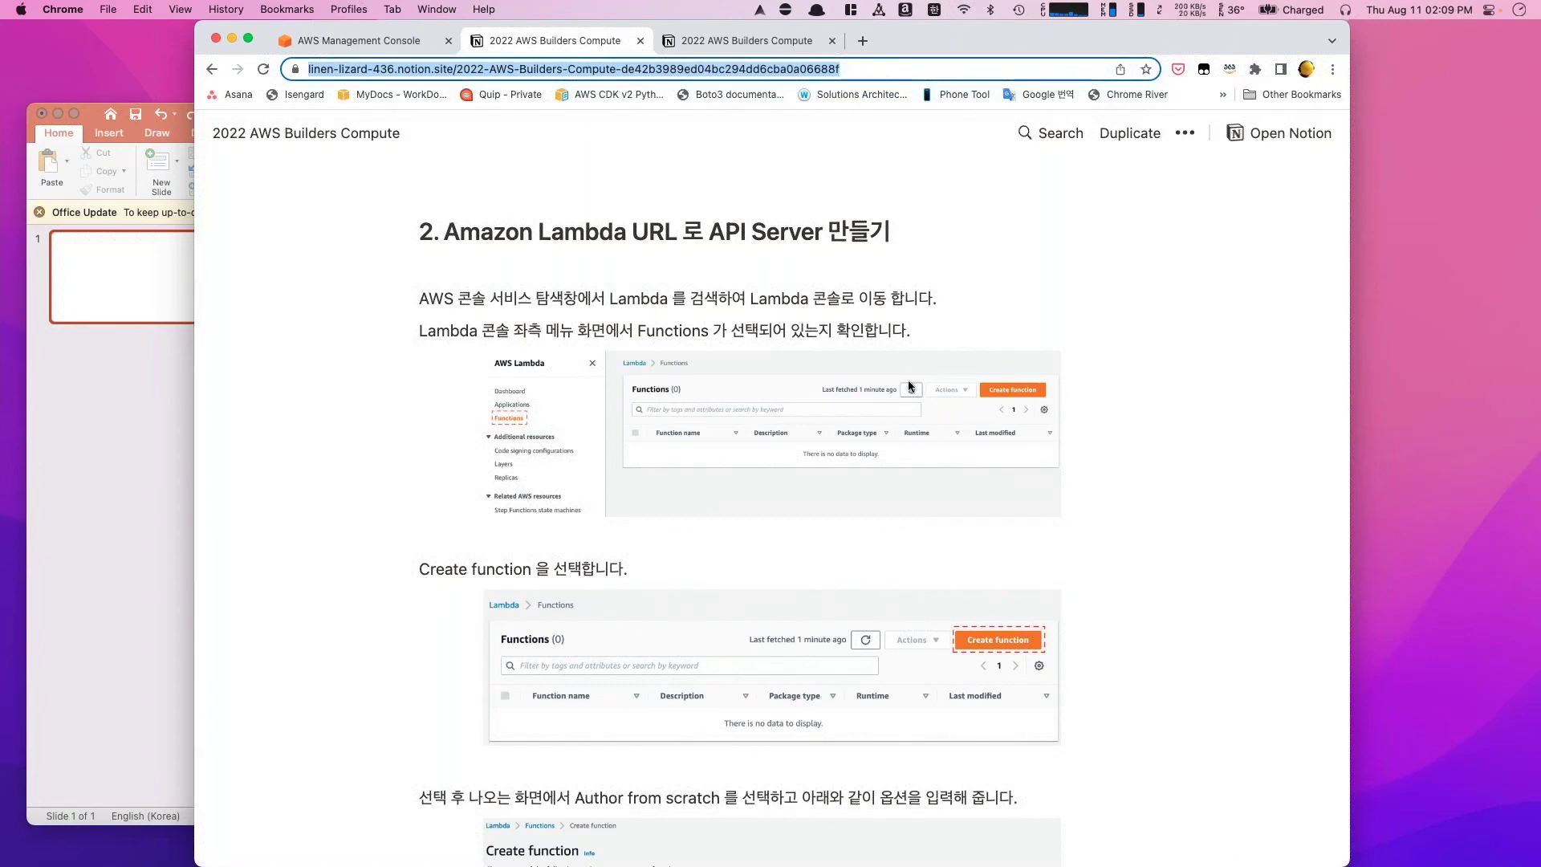
pyautogui.click(932, 280)
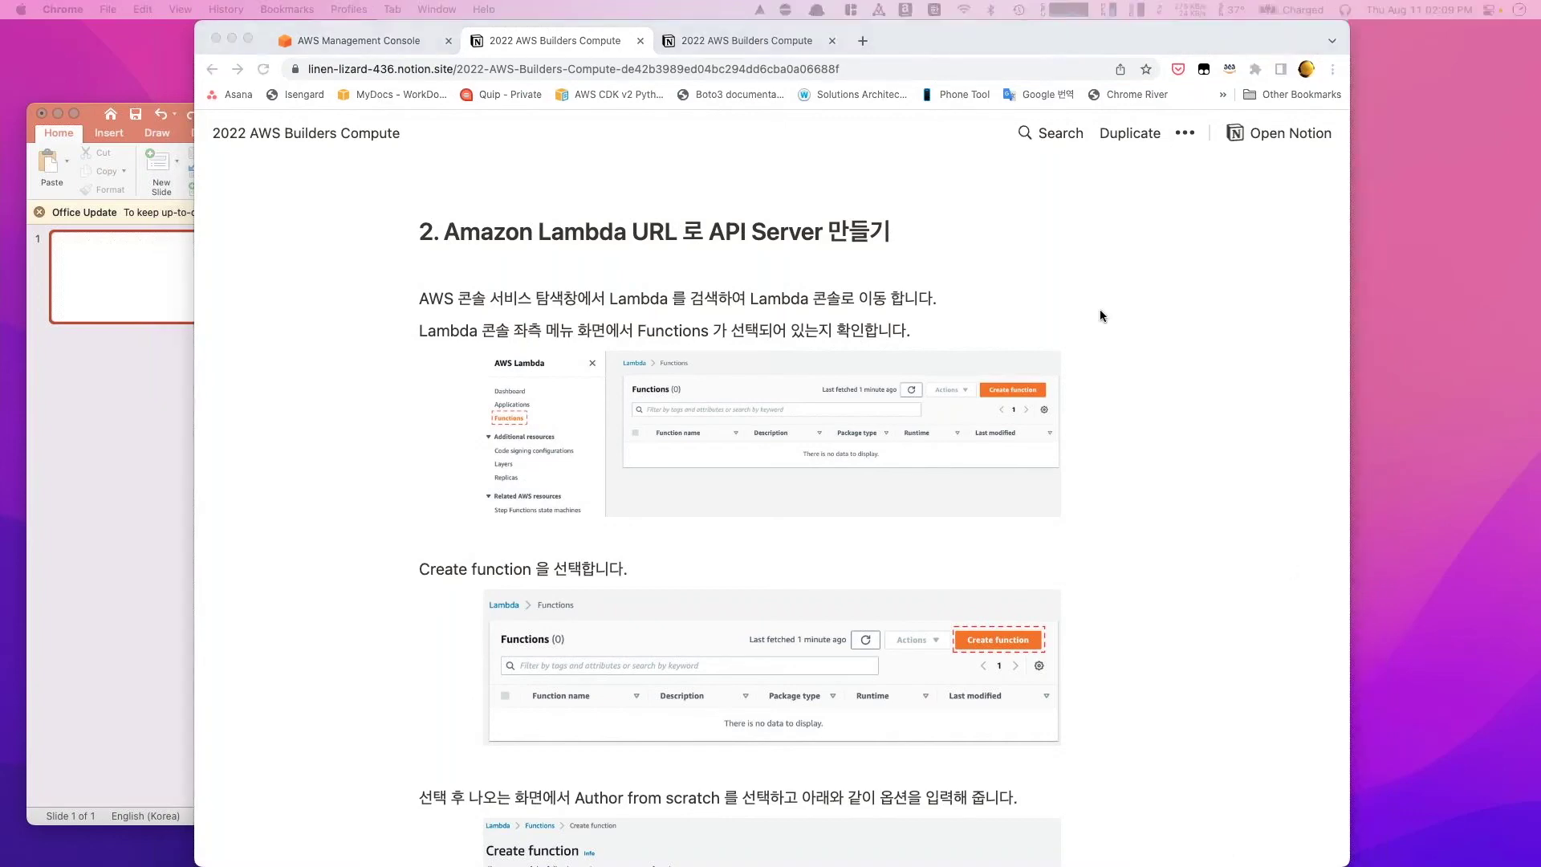
# - Switch to the AWS Management Console, search the services for "lambda" and open the Lambda service
pyautogui.click(349, 47)
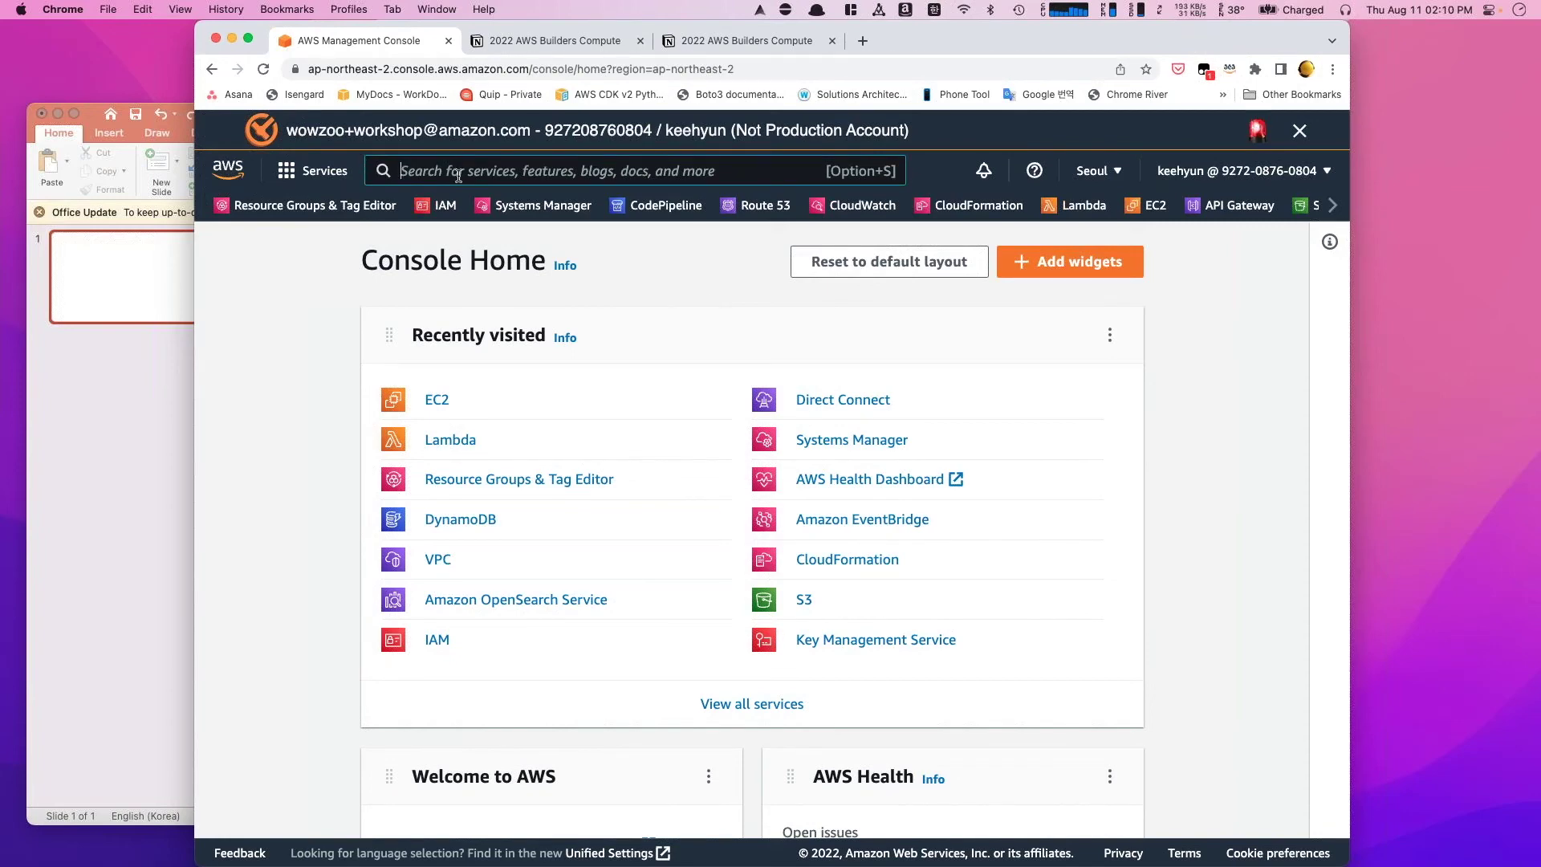
pyautogui.write('l')
pyautogui.press('BackSpace')
pyautogui.write('lab')
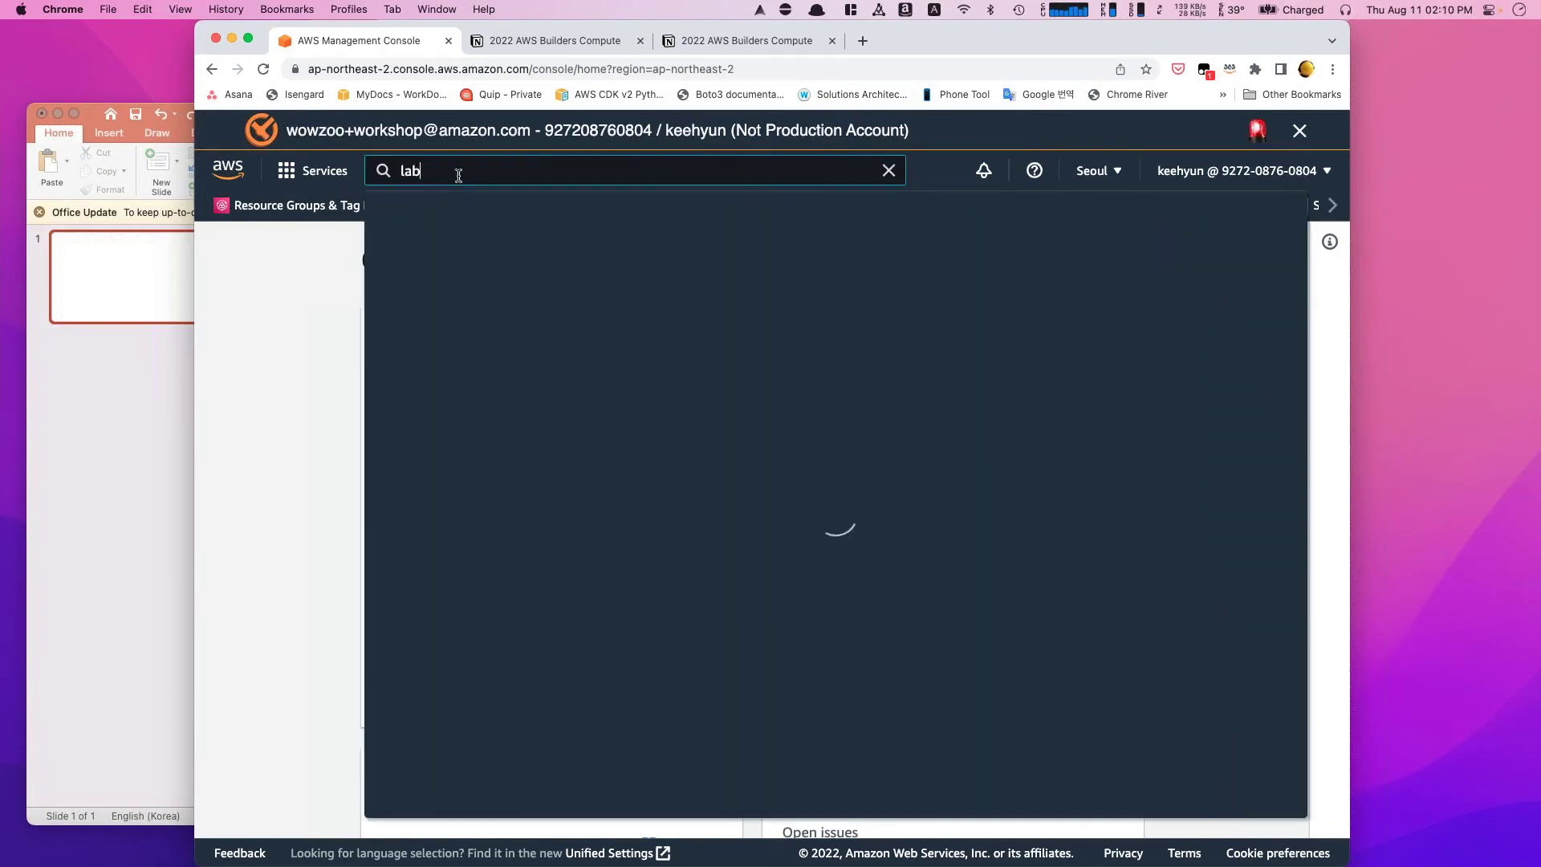
pyautogui.press('BackSpace')
pyautogui.write('mbda')
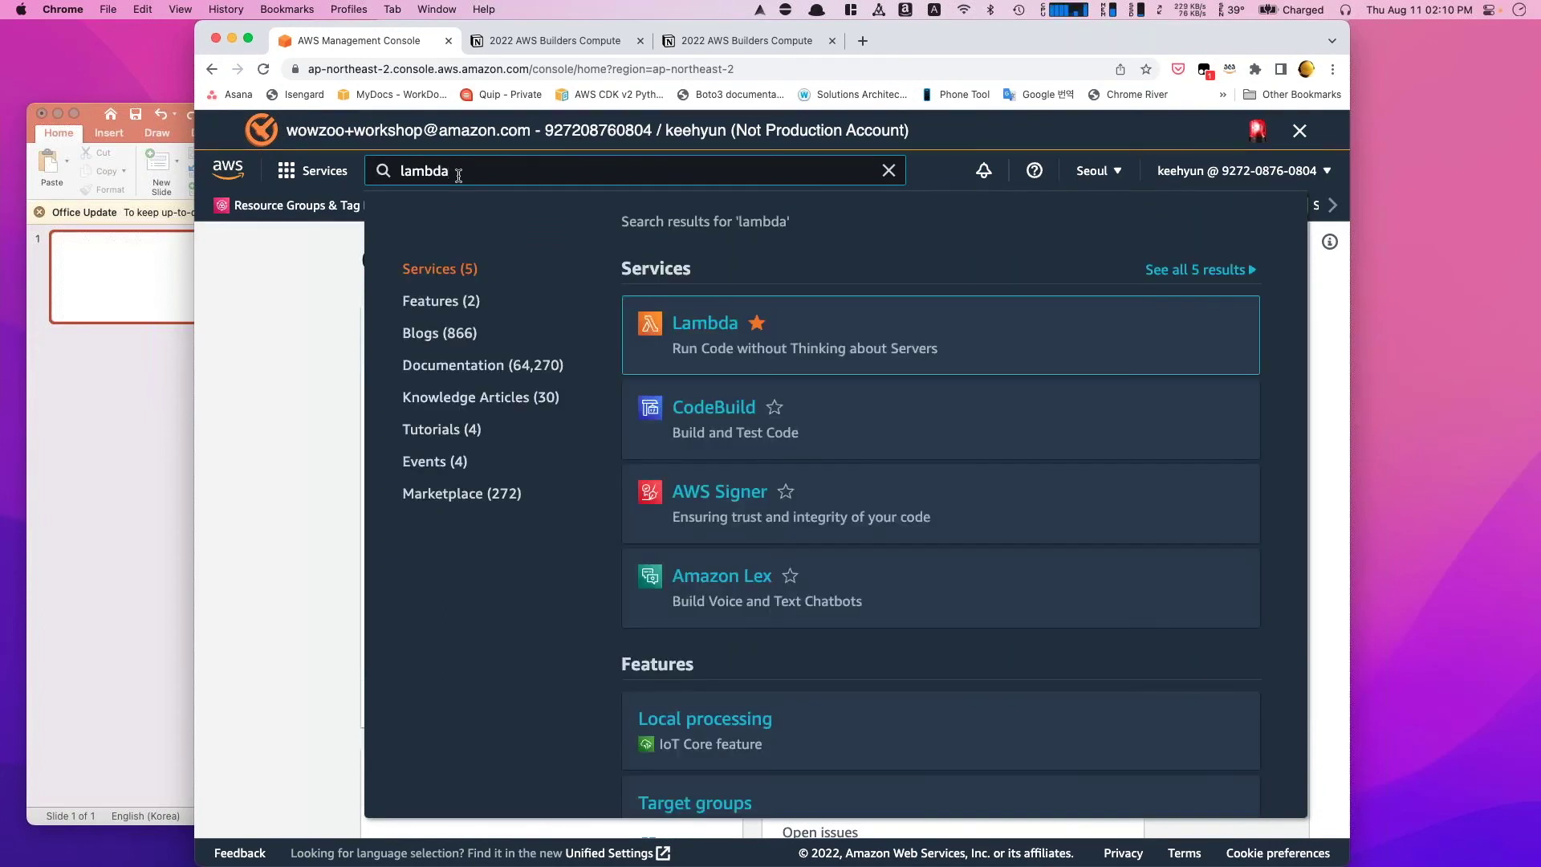
pyautogui.click(701, 331)
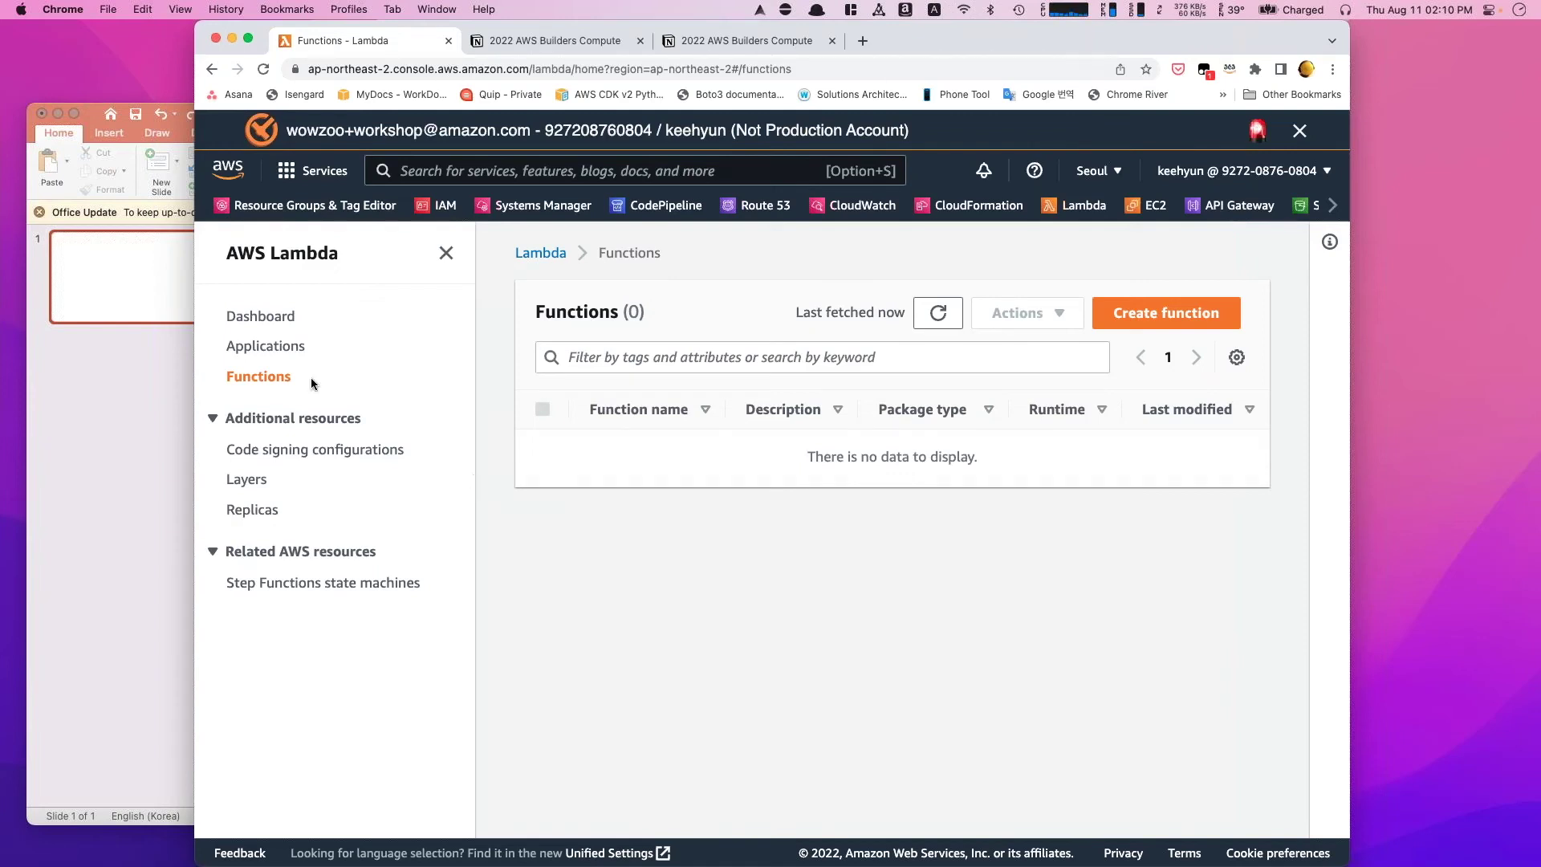
# - Start creating a new function from the Lambda Functions list and show the browser in full screen
pyautogui.click(280, 317)
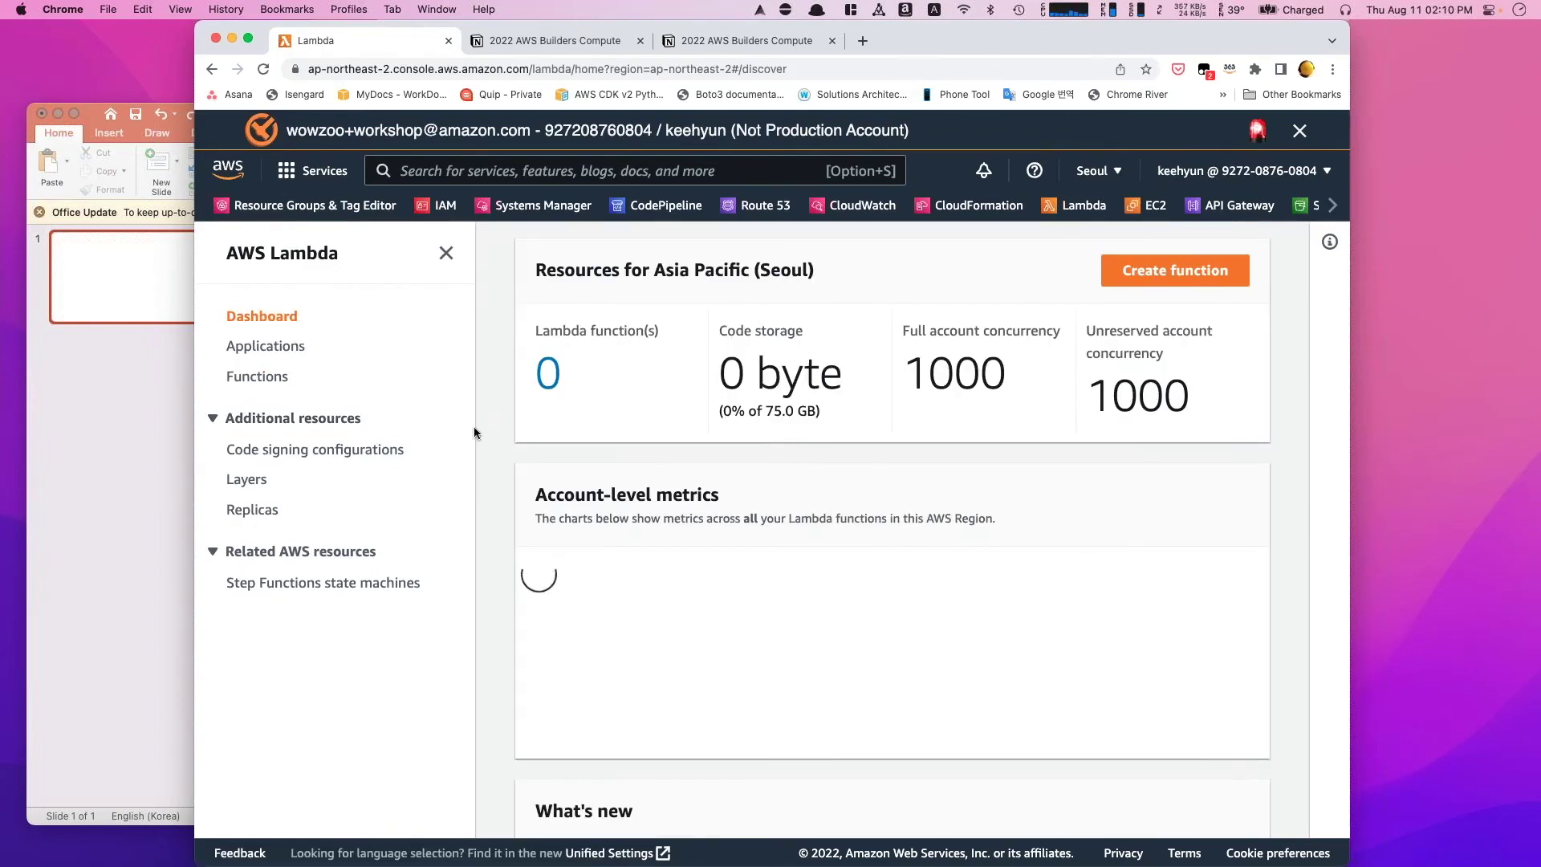
pyautogui.click(252, 379)
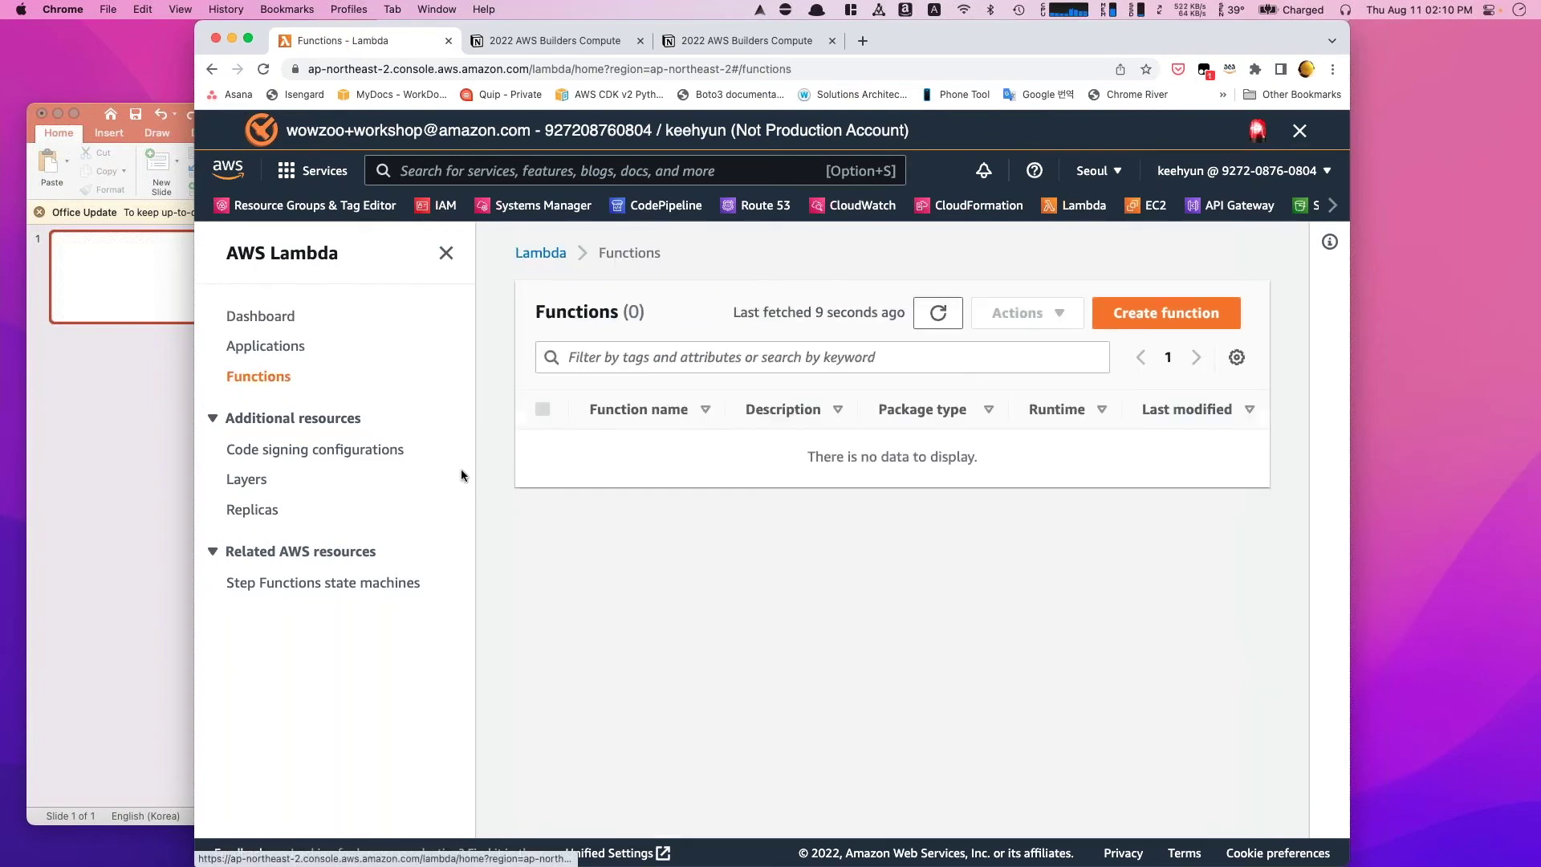
pyautogui.click(1167, 312)
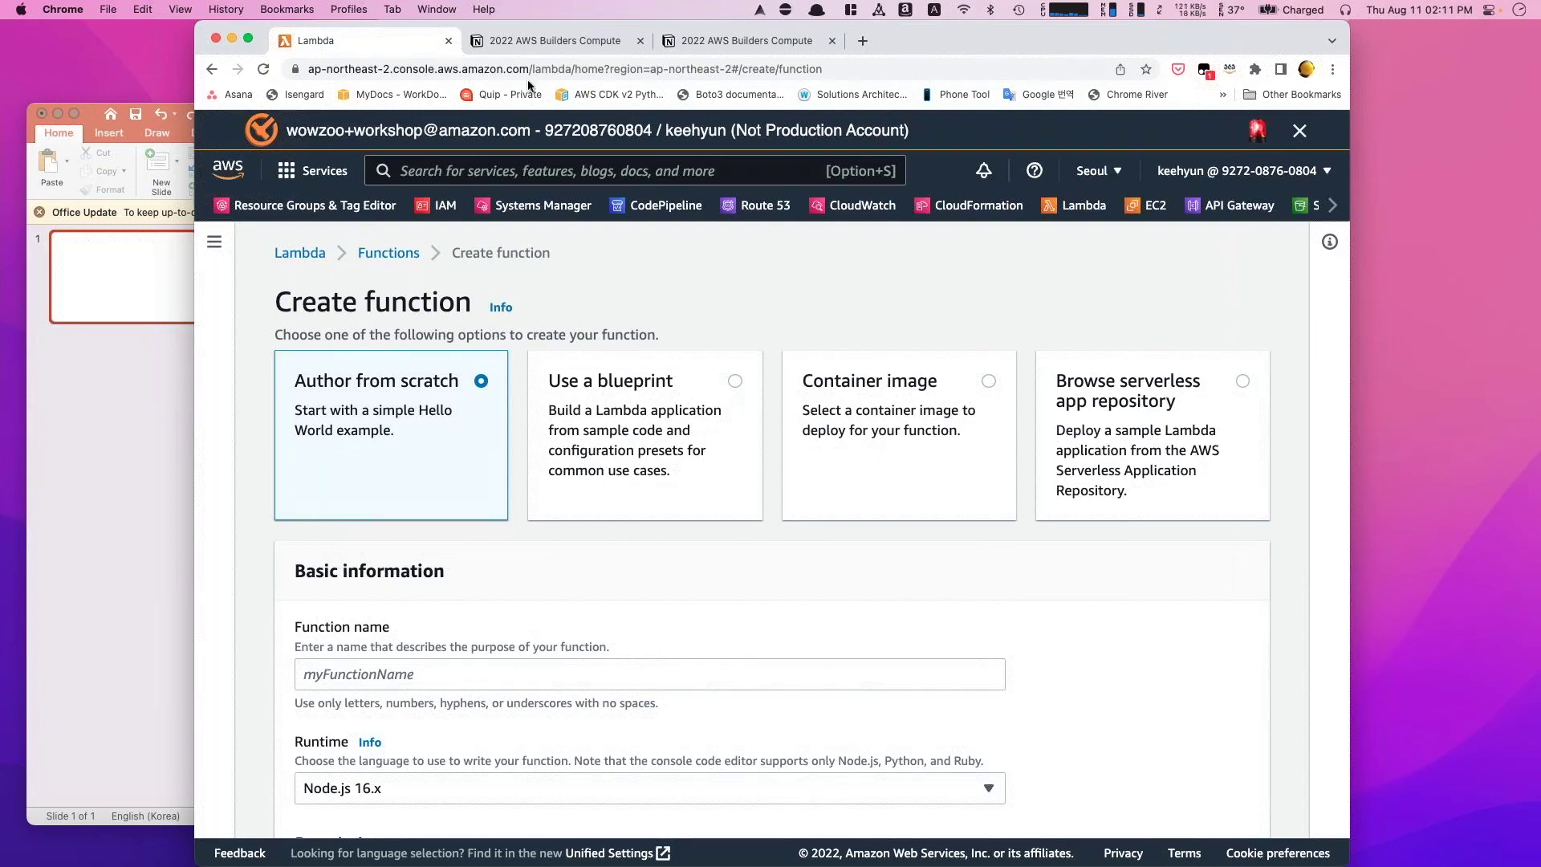
pyautogui.click(250, 37)
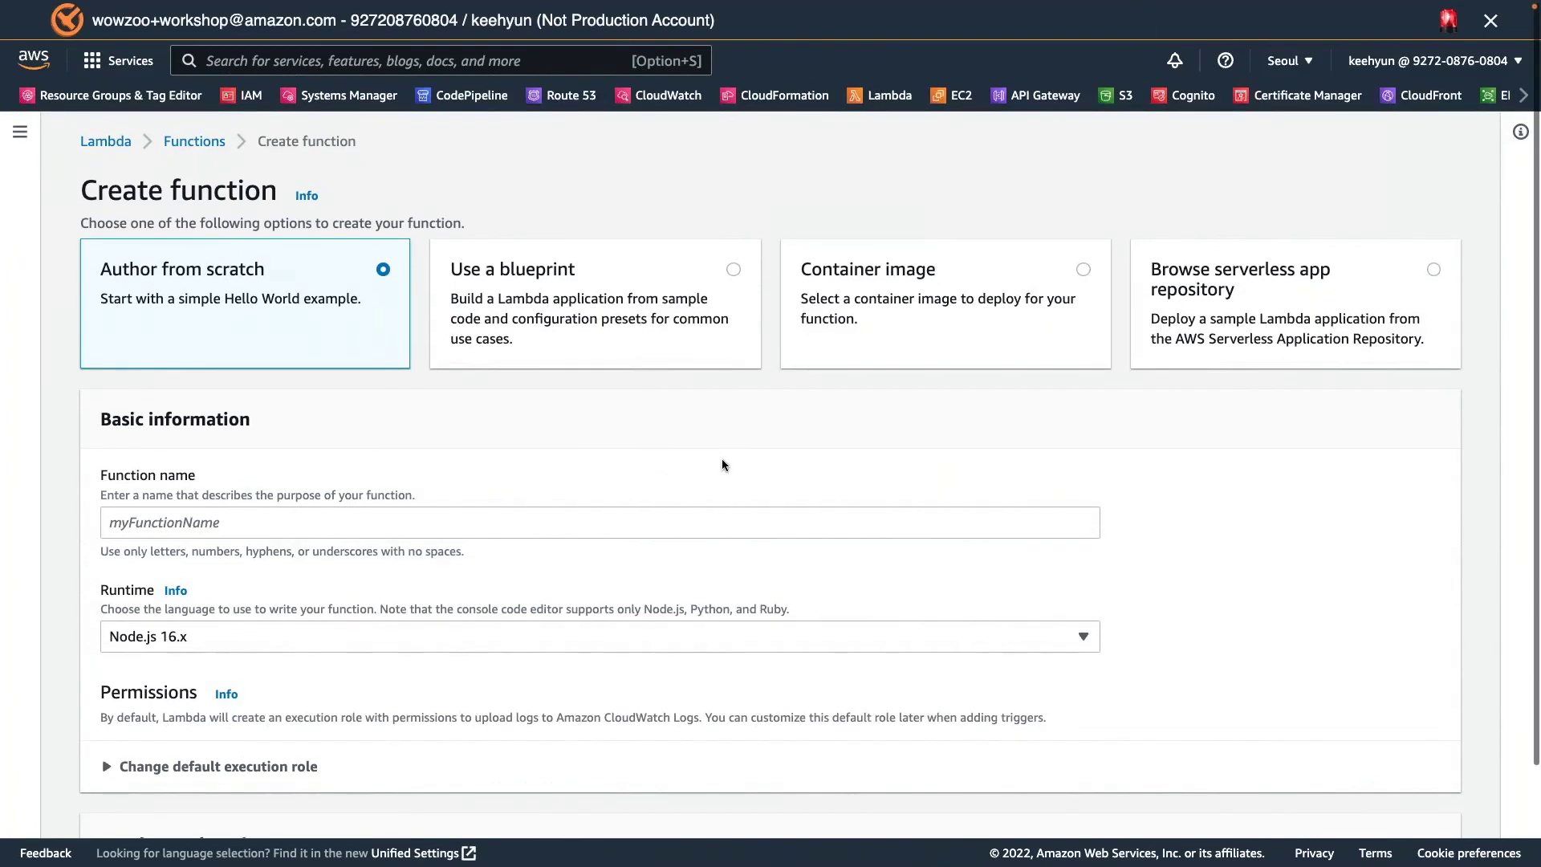
# - Name the new function MyAPIServer and set its runtime to Python 3.9, looking through the list of supported runtimes
pyautogui.scroll(-3, 721, 465)
pyautogui.click(376, 408)
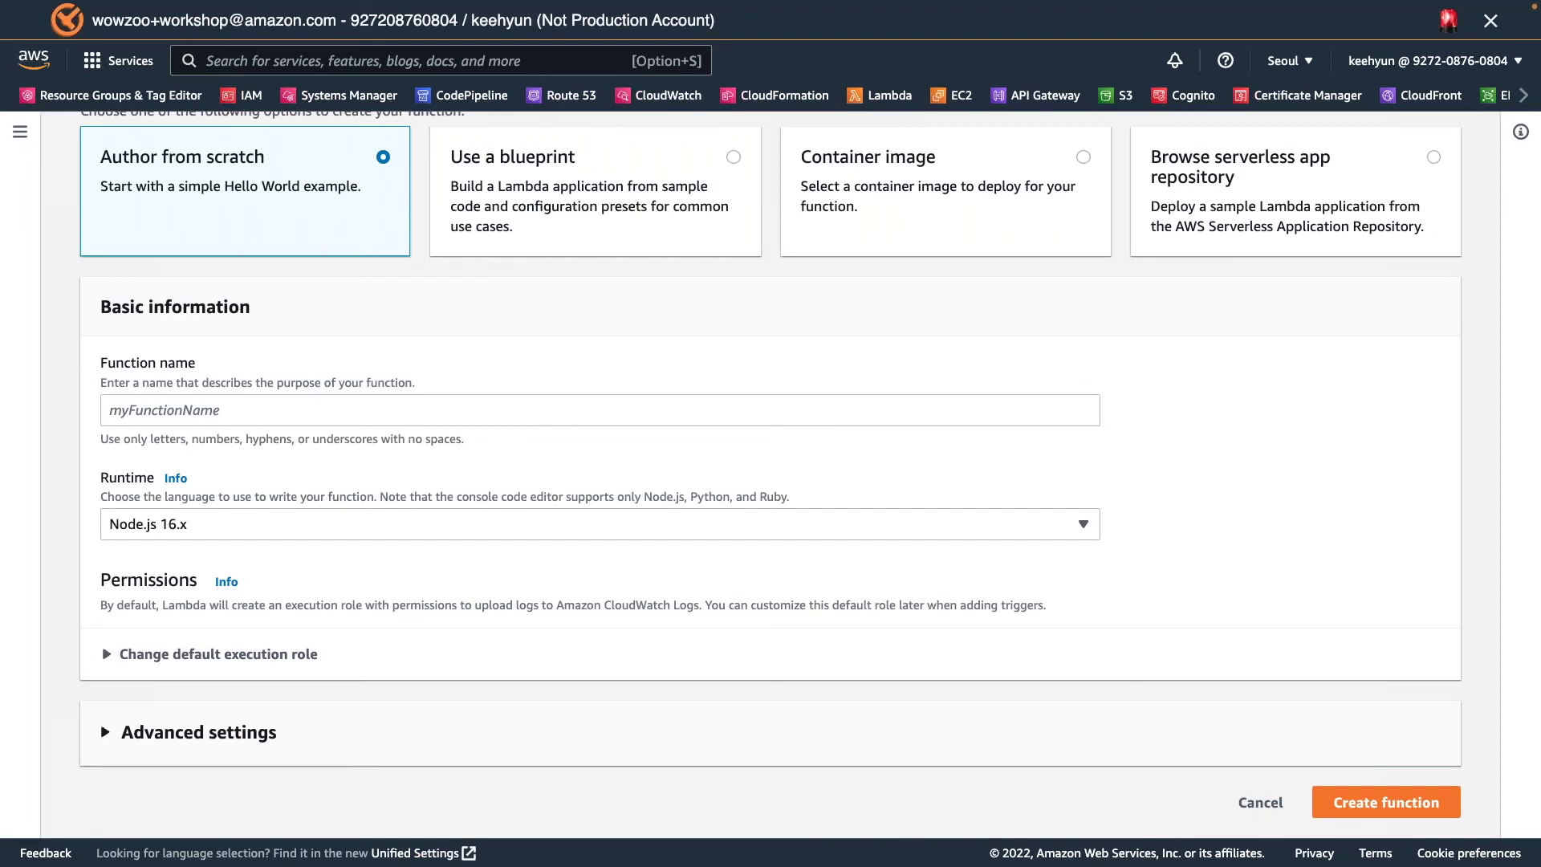
pyautogui.click(351, 416)
pyautogui.write('MyAPIServer')
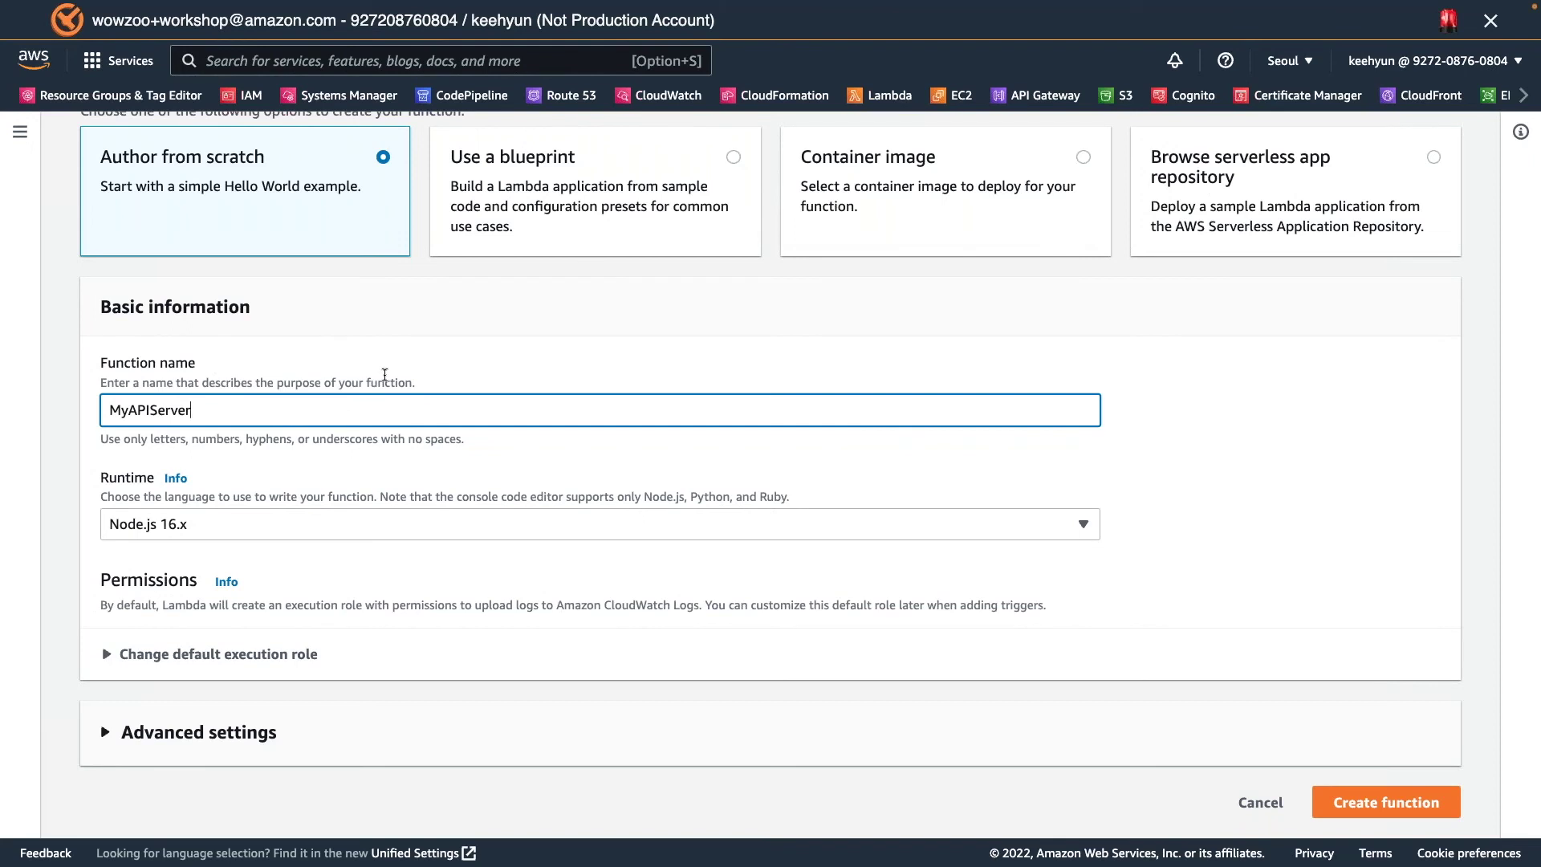
pyautogui.click(246, 473)
pyautogui.click(226, 522)
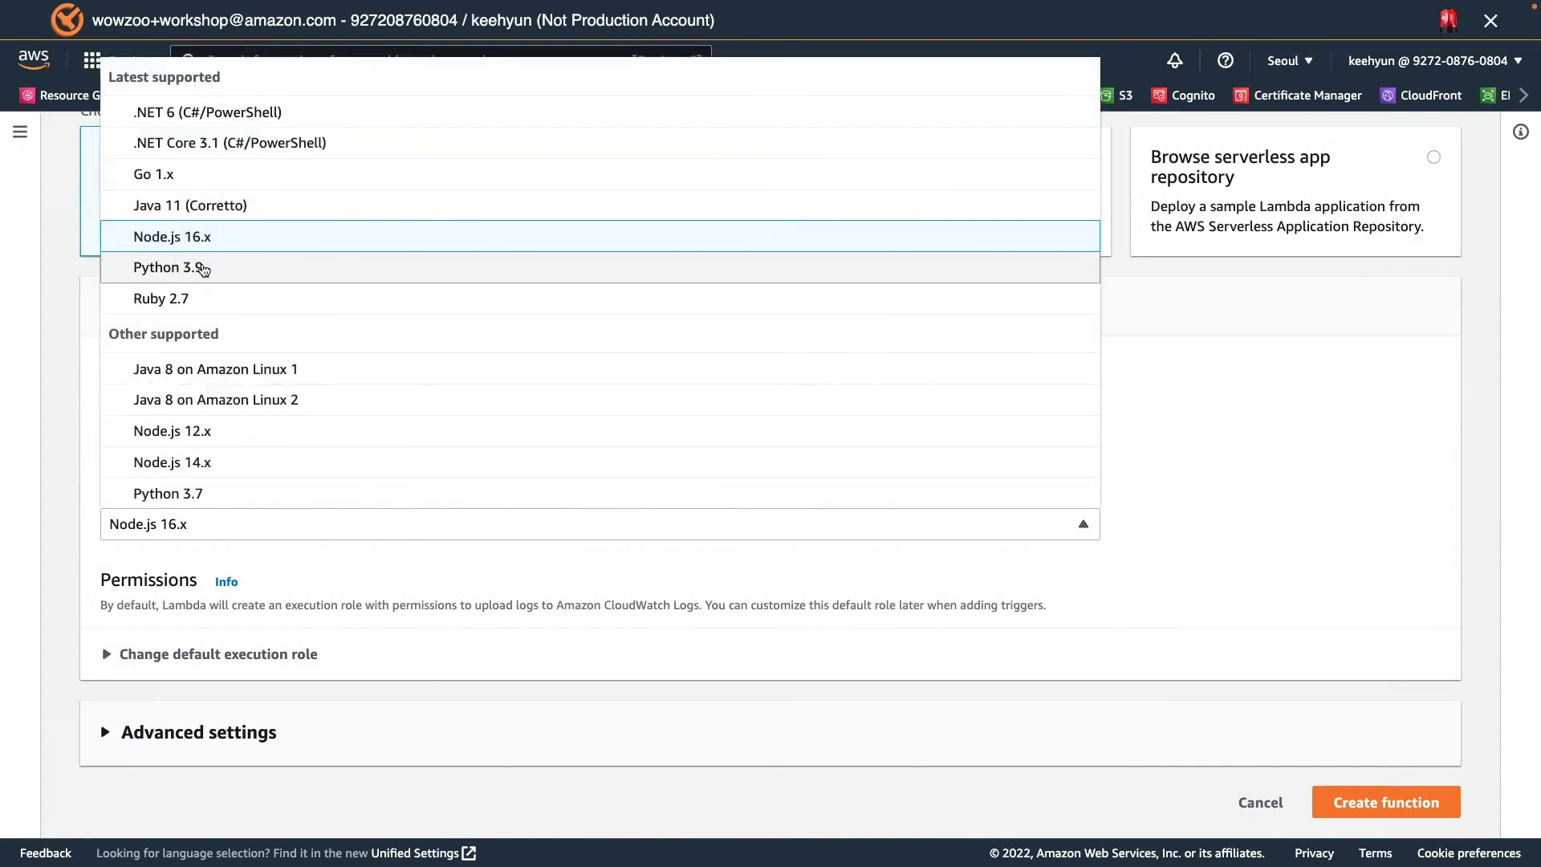
pyautogui.click(203, 270)
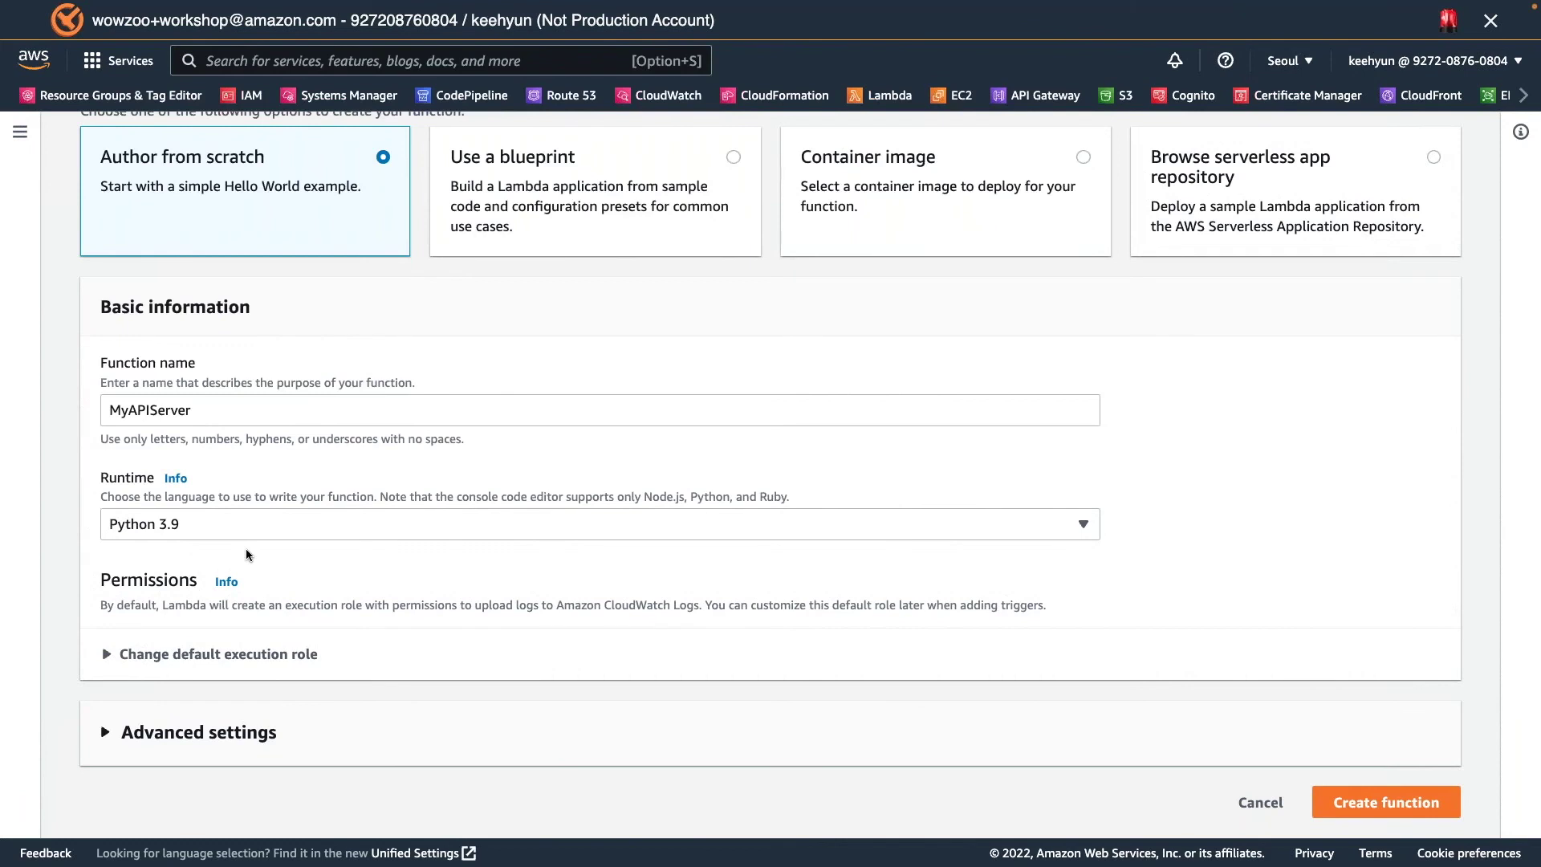
pyautogui.click(238, 527)
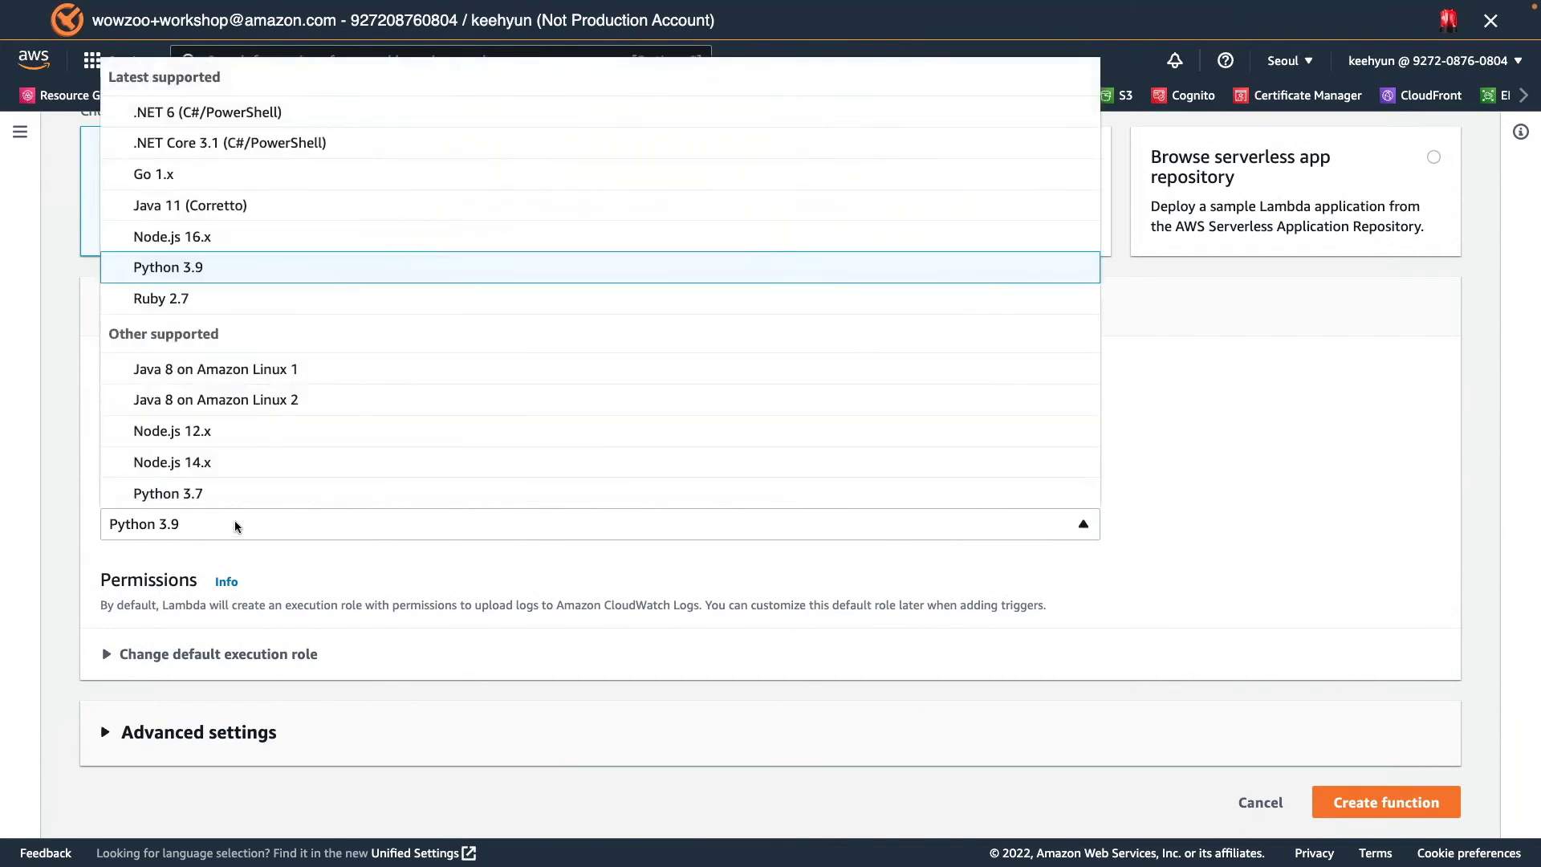
pyautogui.scroll(1, 248, 481)
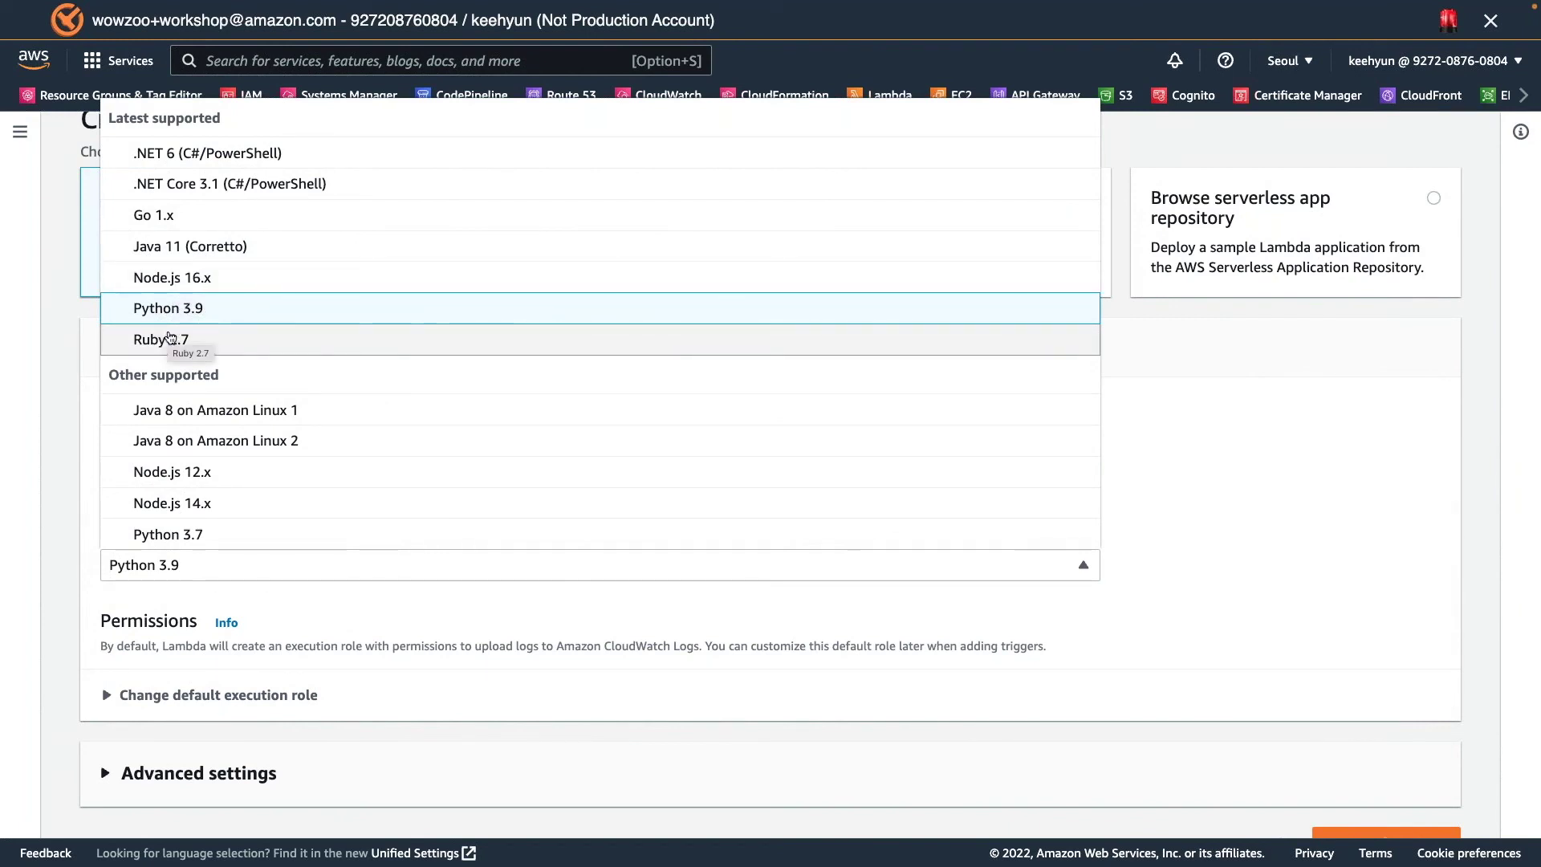
pyautogui.scroll(-3, 217, 357)
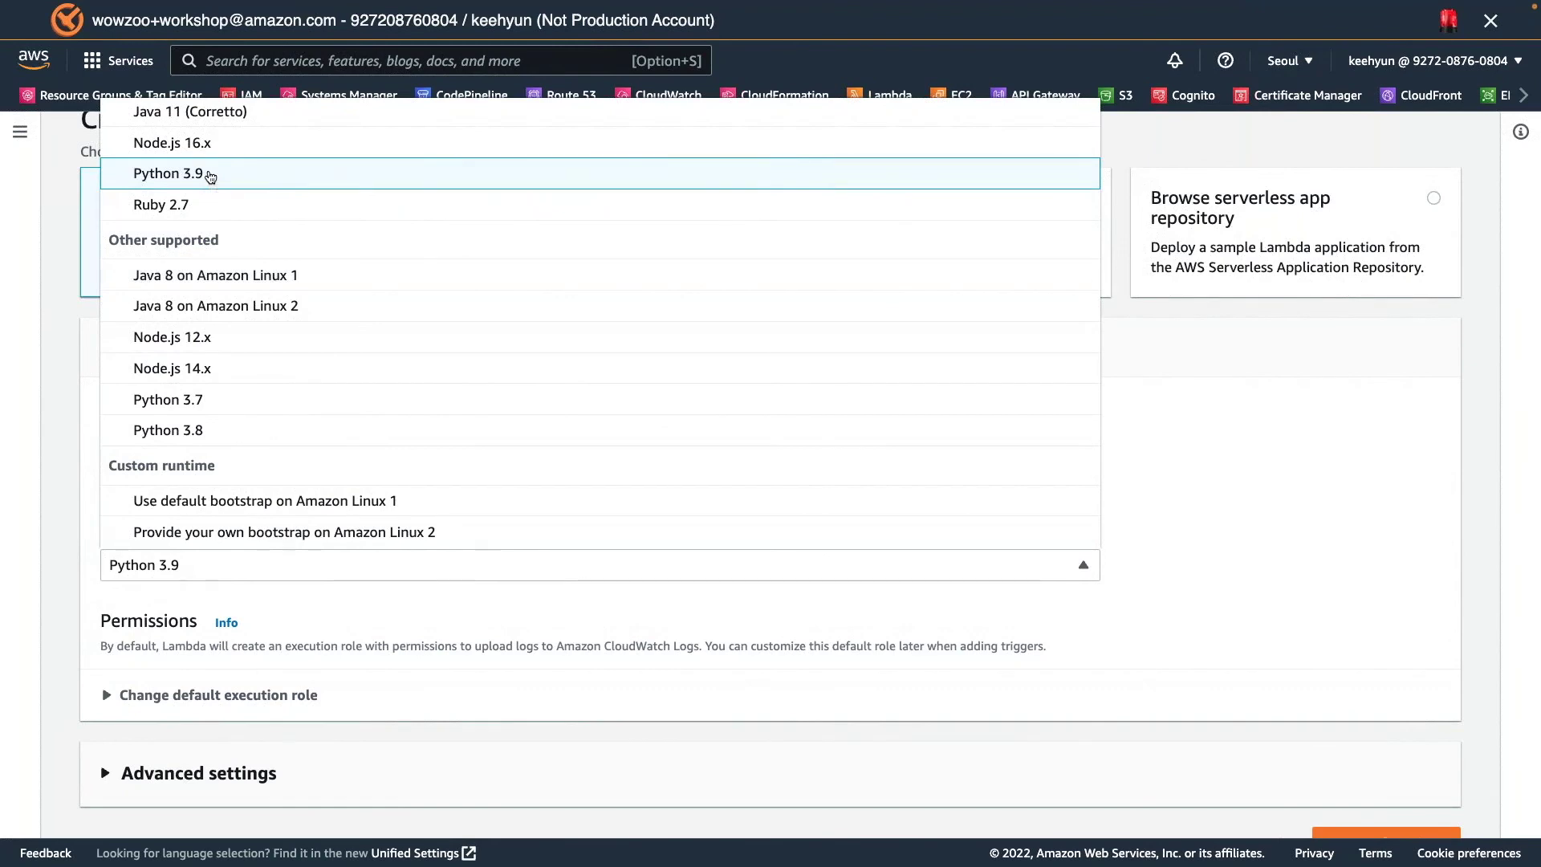
pyautogui.click(210, 176)
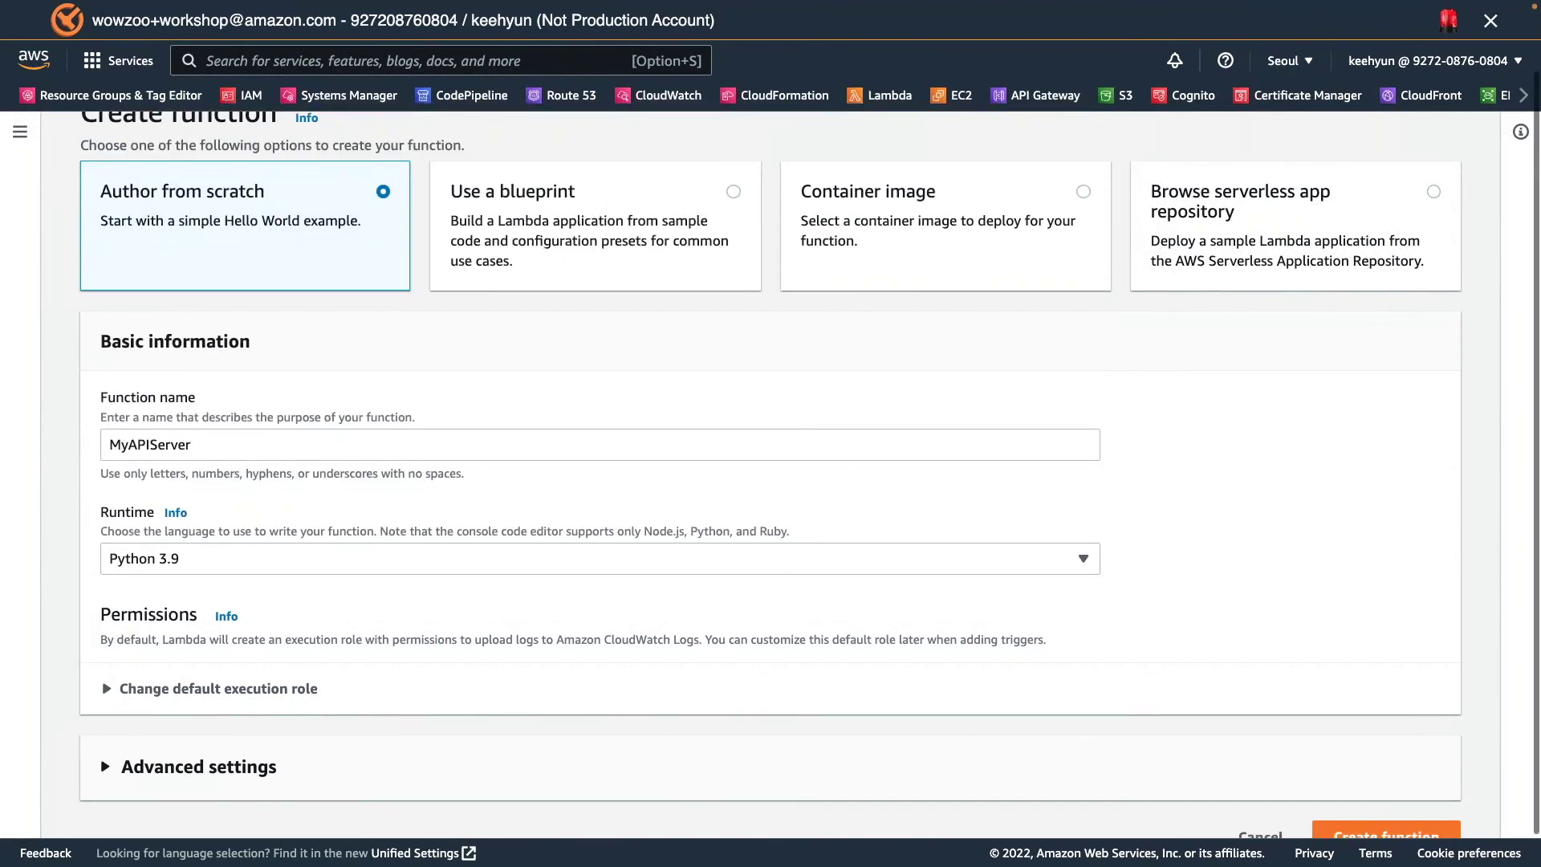
# - Show the default execution role options and highlight the name of the role Lambda will create for the function
pyautogui.scroll(-1, 113, 690)
pyautogui.click(109, 655)
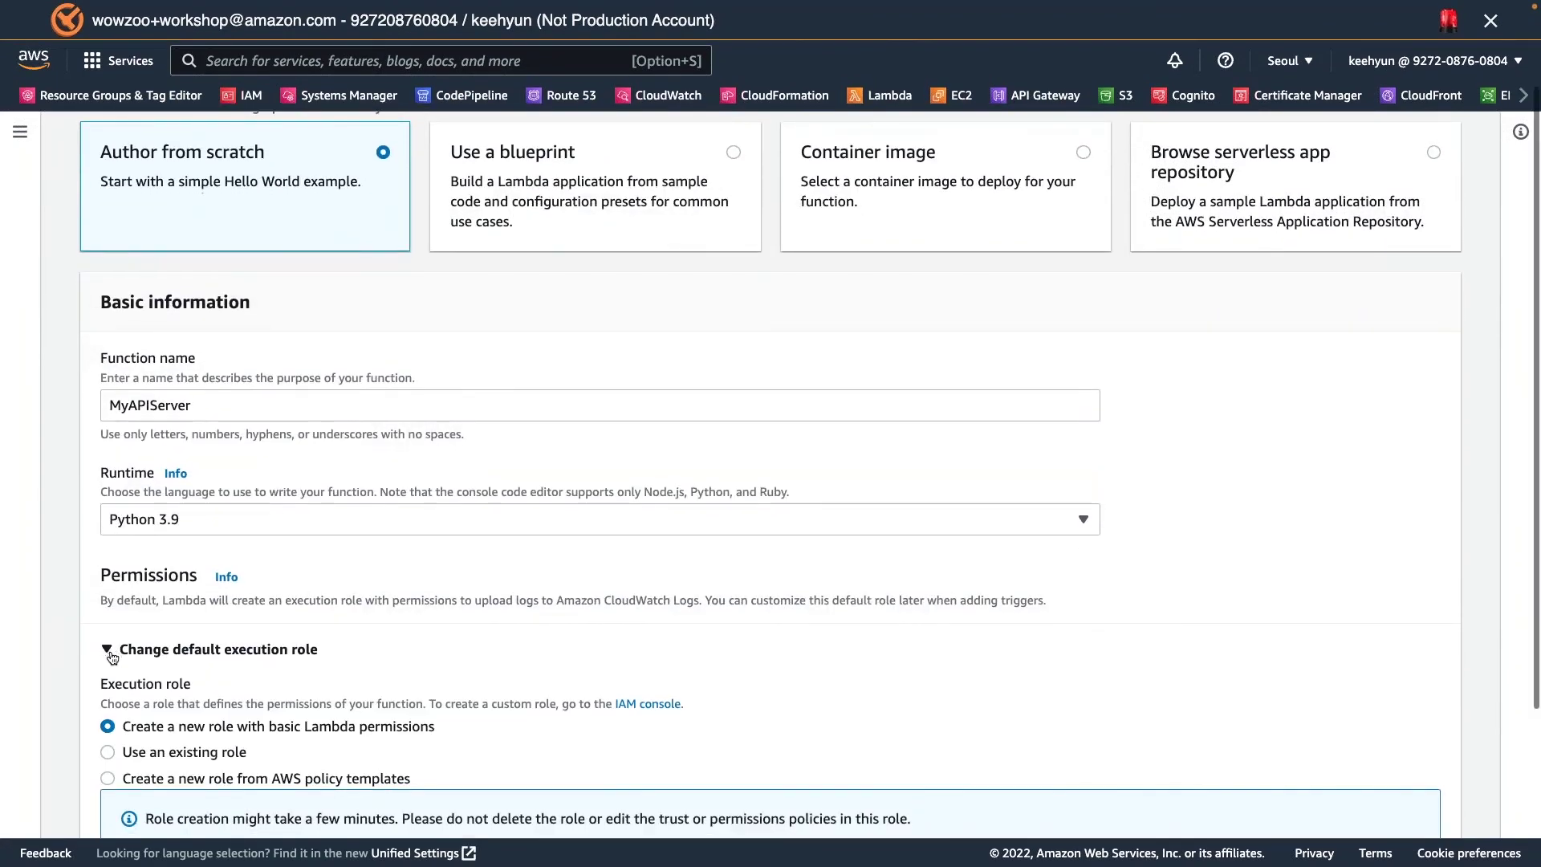
pyautogui.scroll(-2, 112, 656)
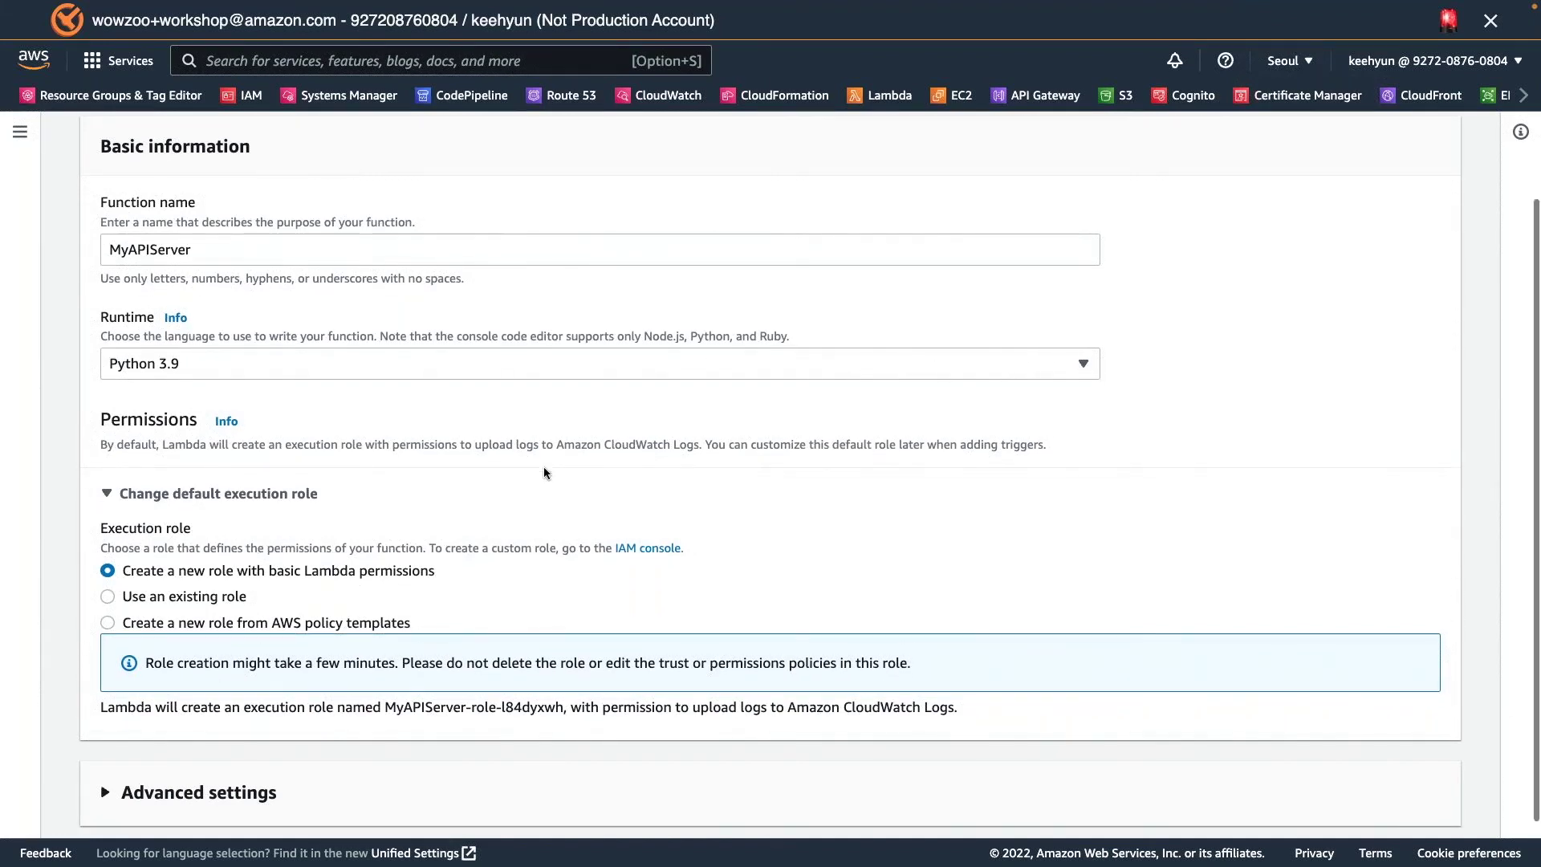
pyautogui.scroll(-1, 544, 473)
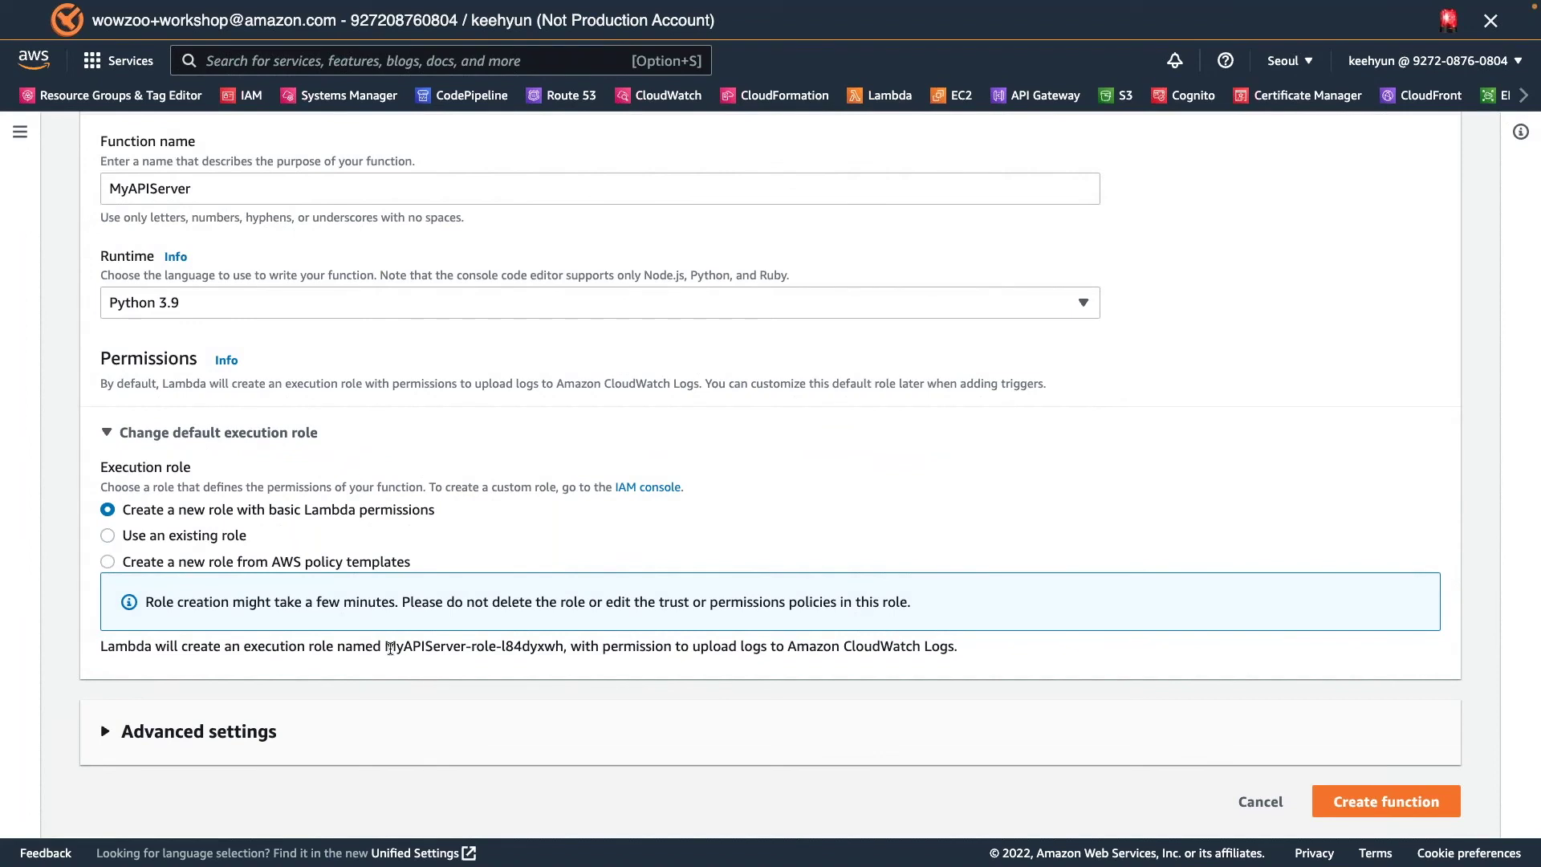
pyautogui.moveTo(390, 647); pyautogui.dragTo(560, 645)
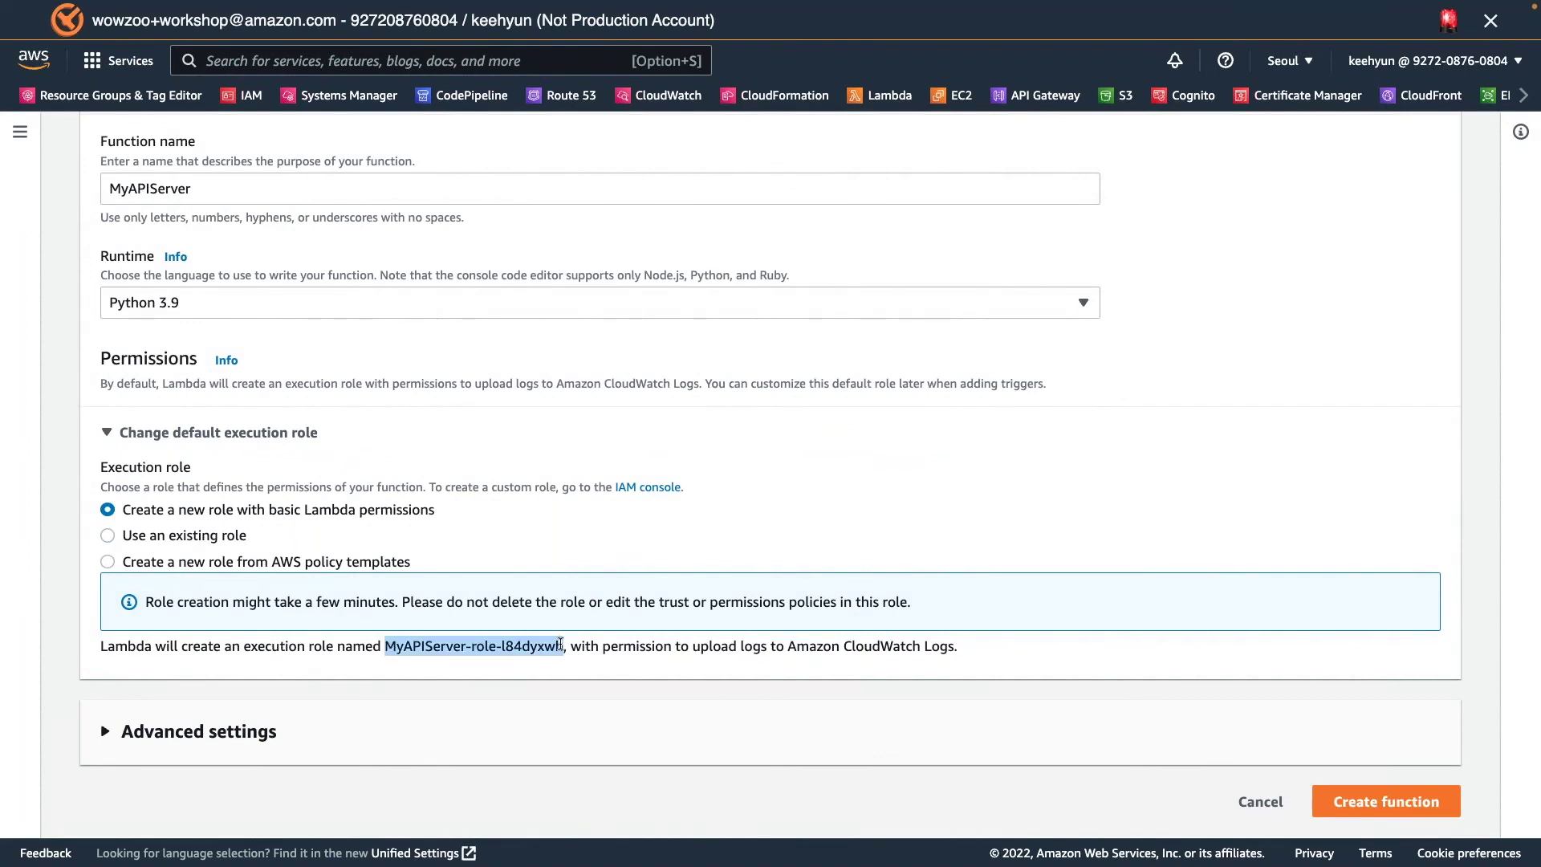
pyautogui.click(504, 681)
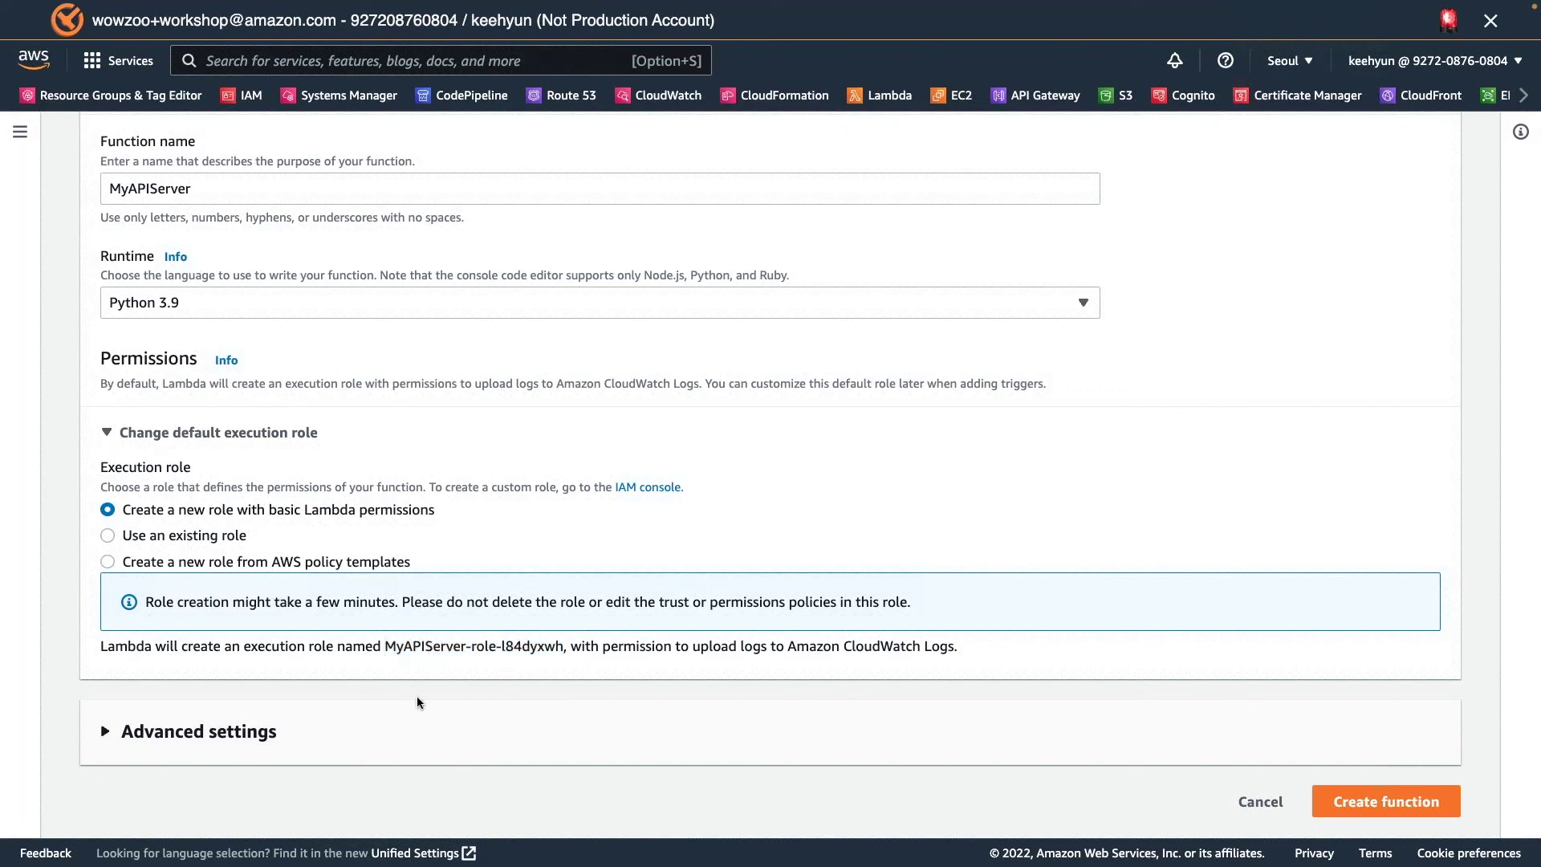
# - Enable the function URL in the advanced settings with the auth type NONE
pyautogui.click(232, 733)
pyautogui.scroll(-3, 230, 734)
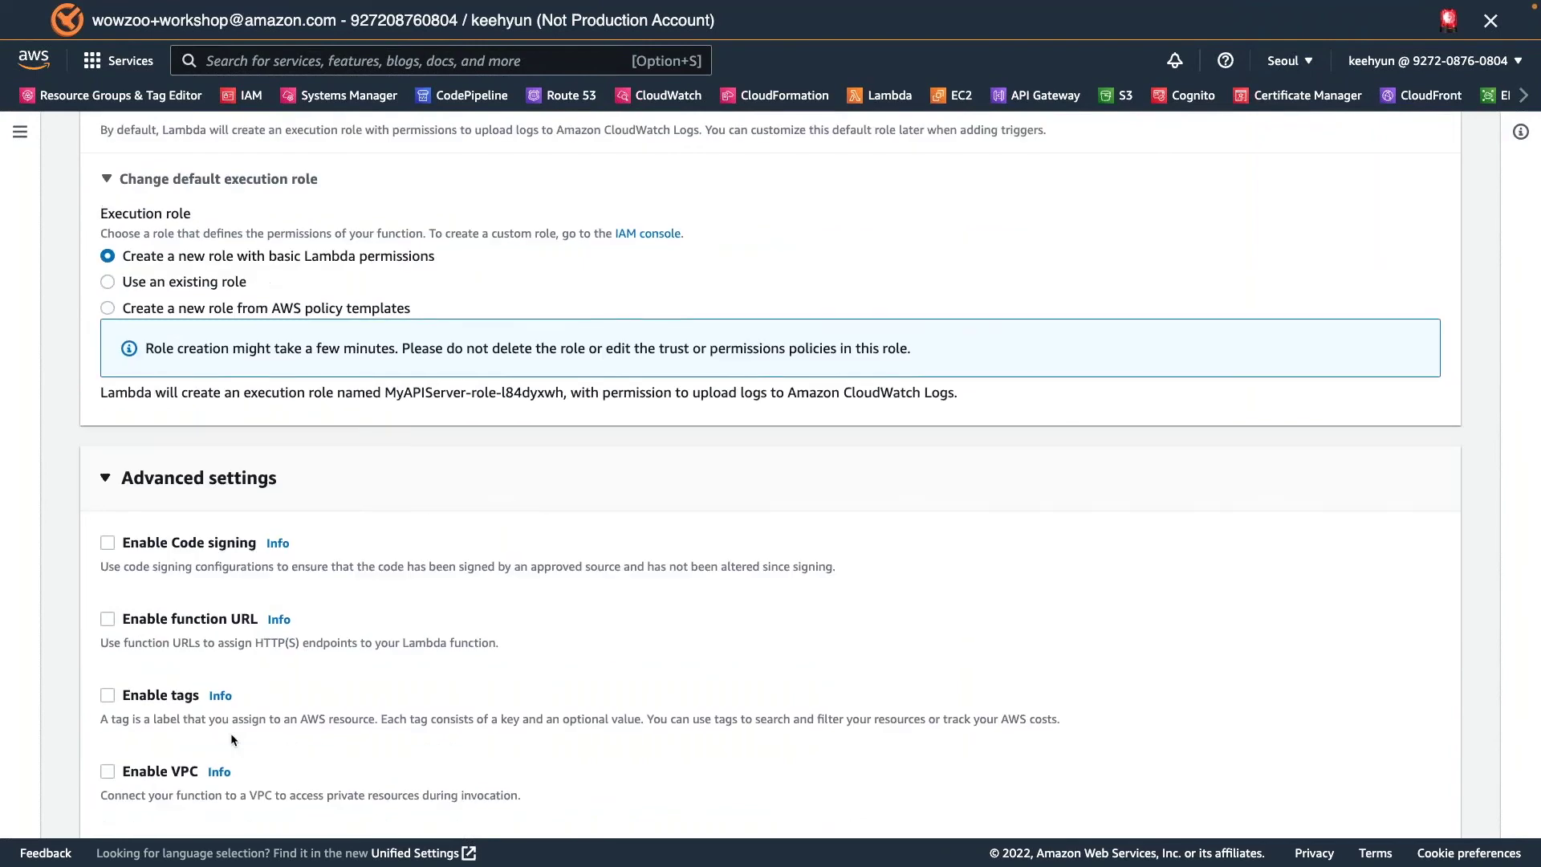
pyautogui.scroll(-1, 248, 673)
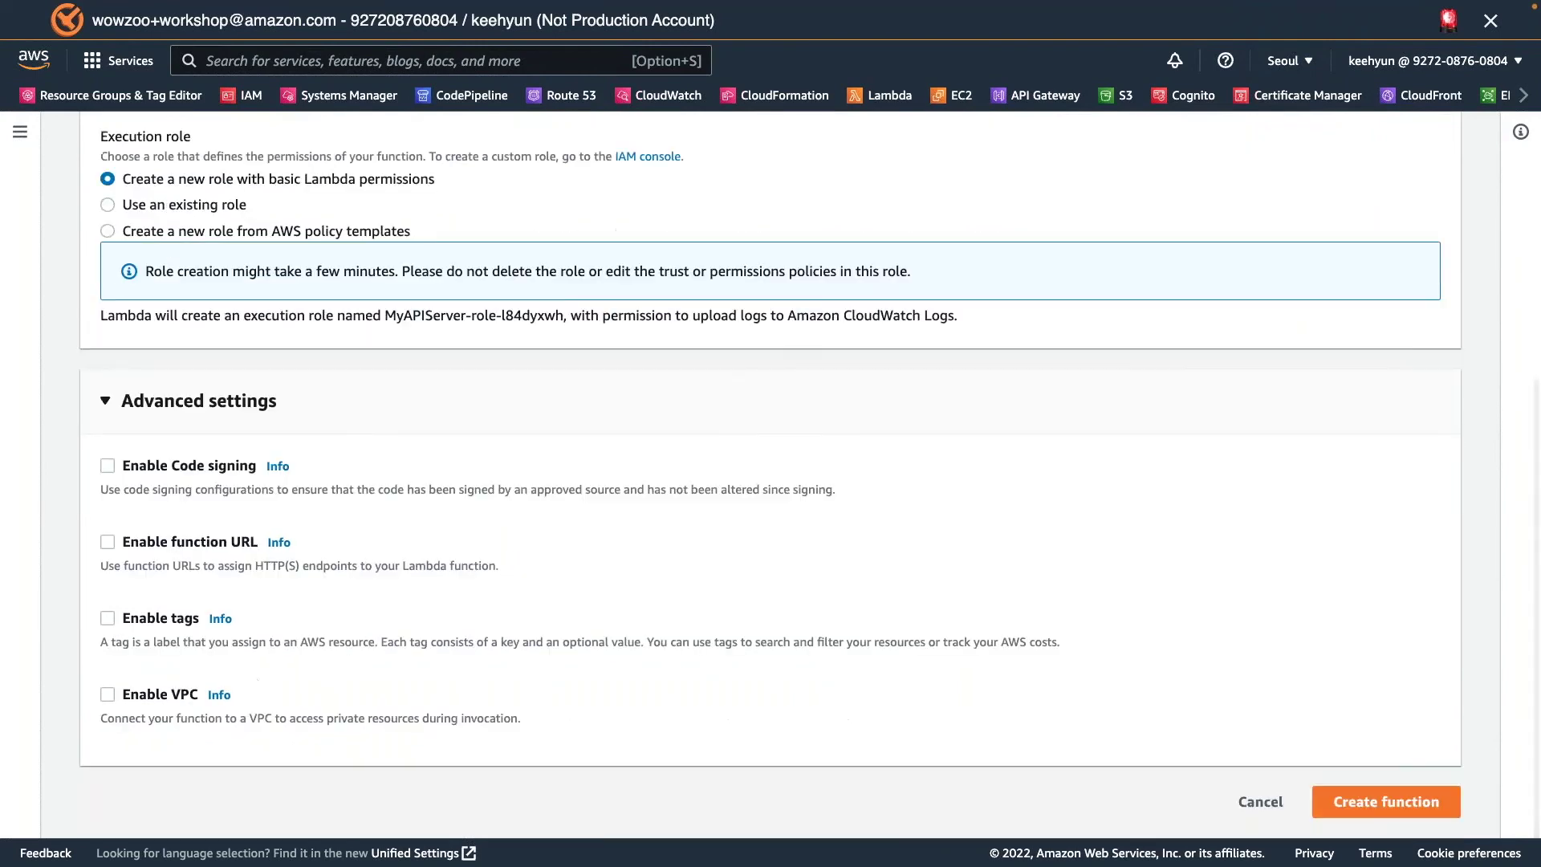
pyautogui.click(108, 542)
pyautogui.scroll(-1, 94, 575)
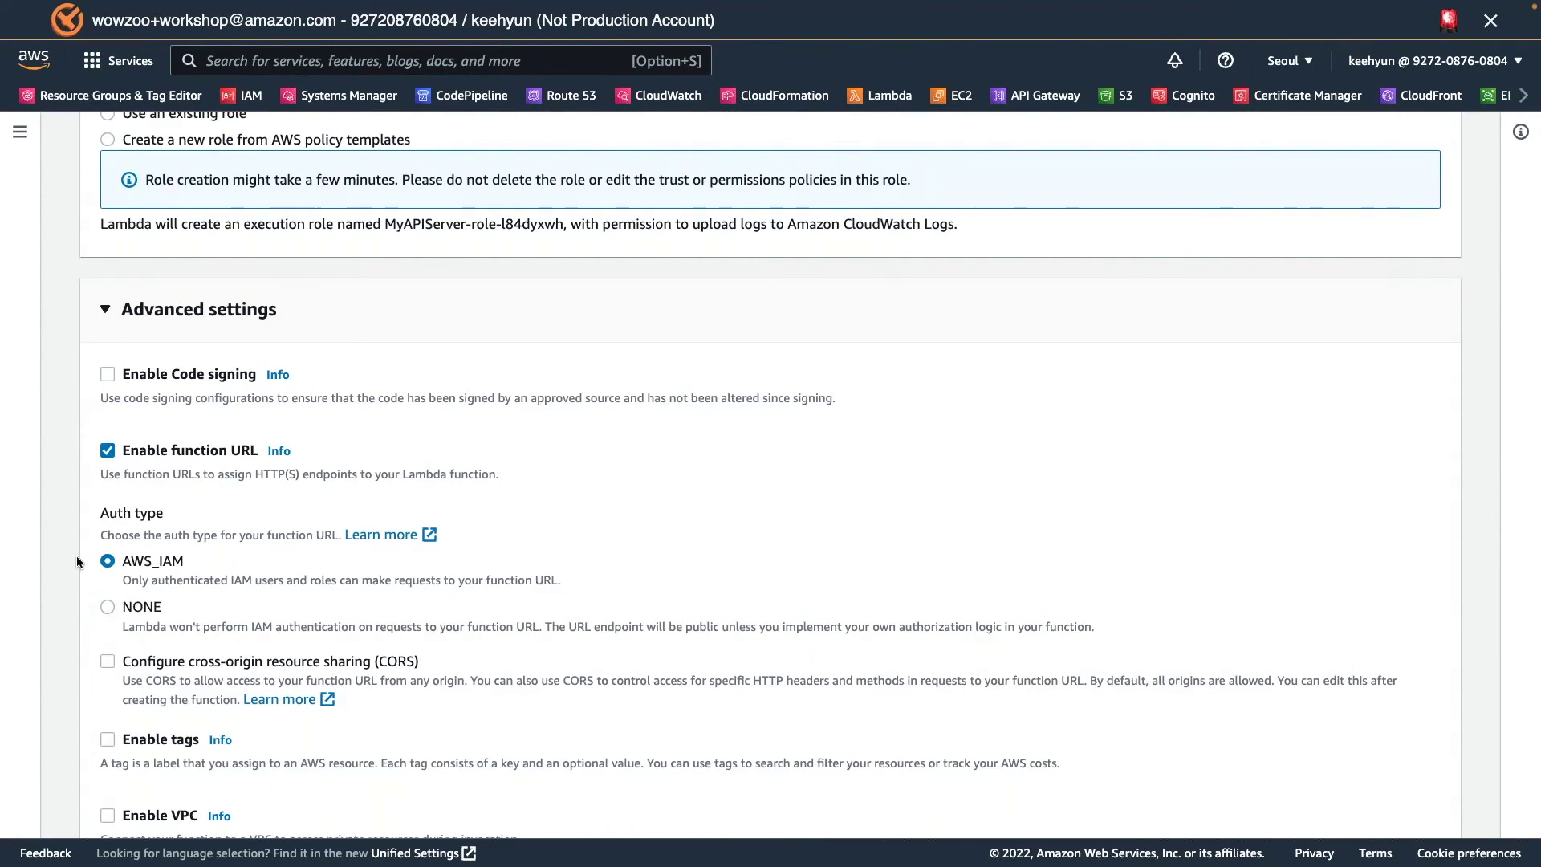
pyautogui.scroll(-1, 78, 562)
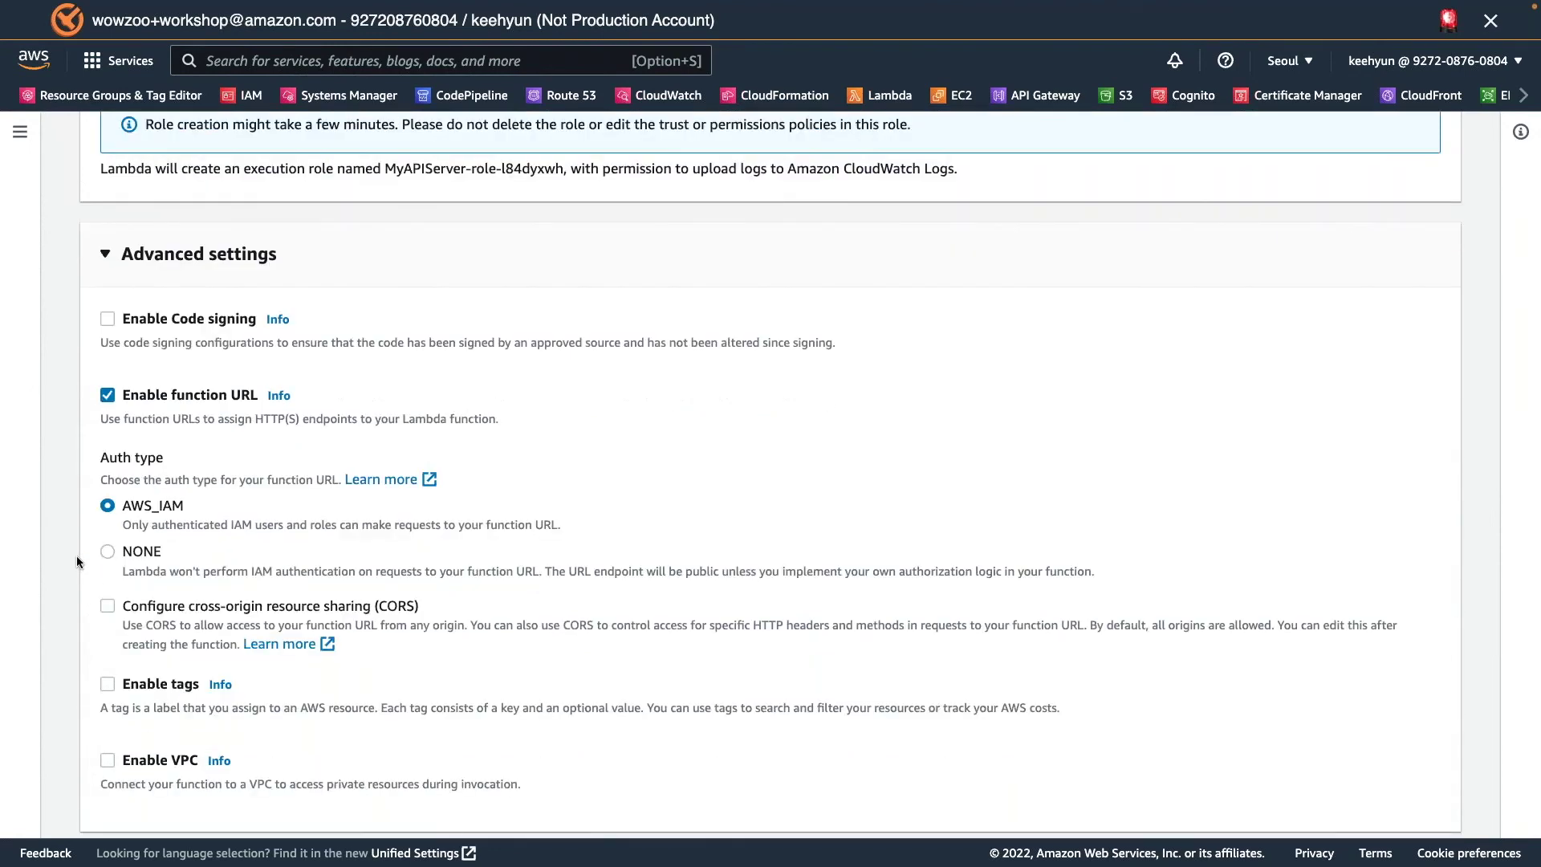
pyautogui.click(108, 553)
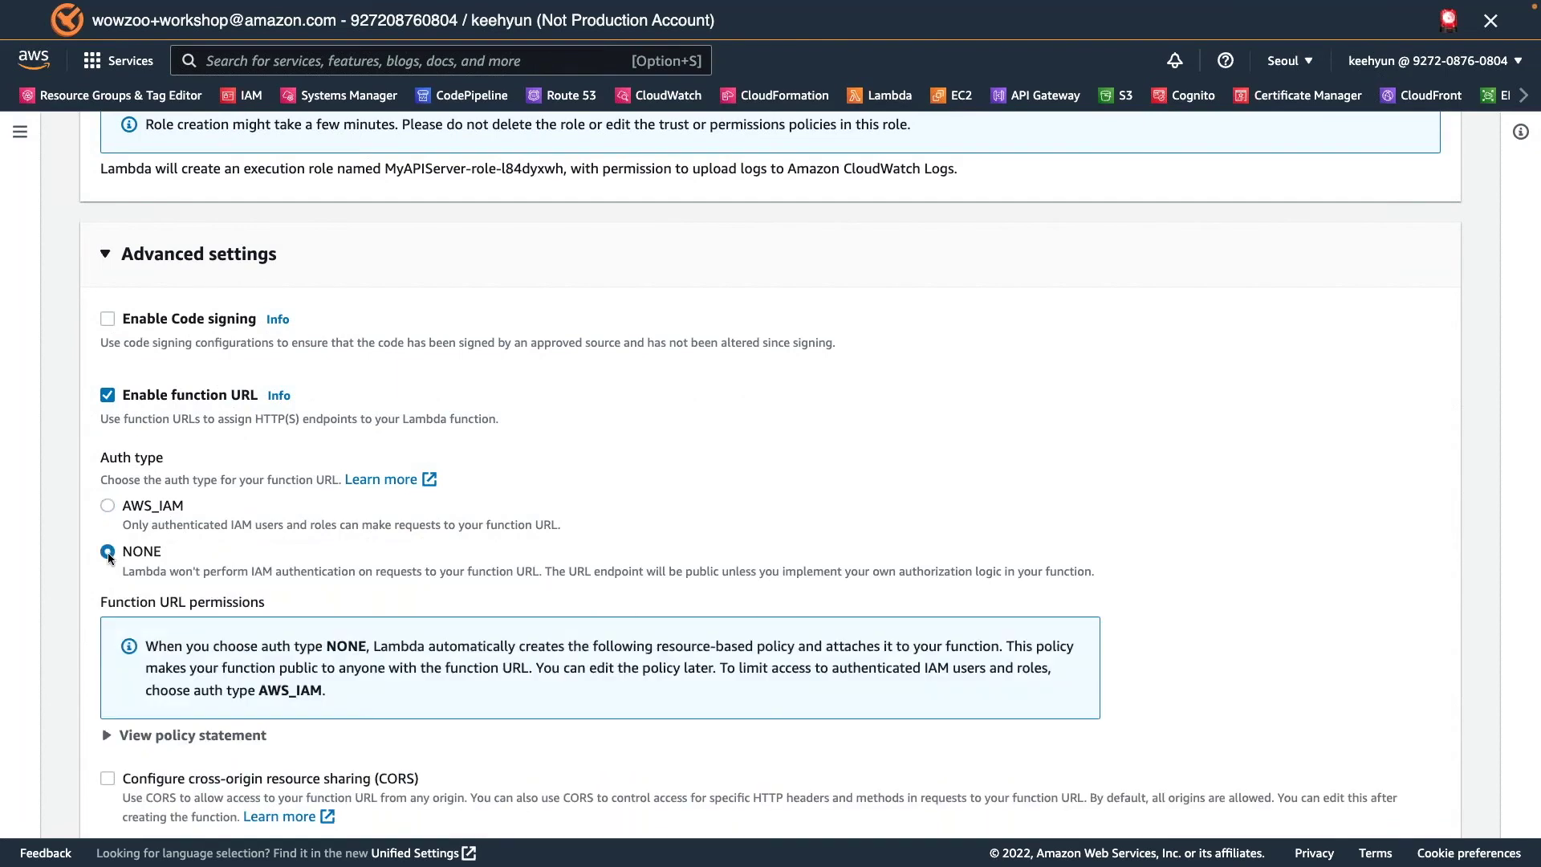
pyautogui.scroll(-1, 108, 556)
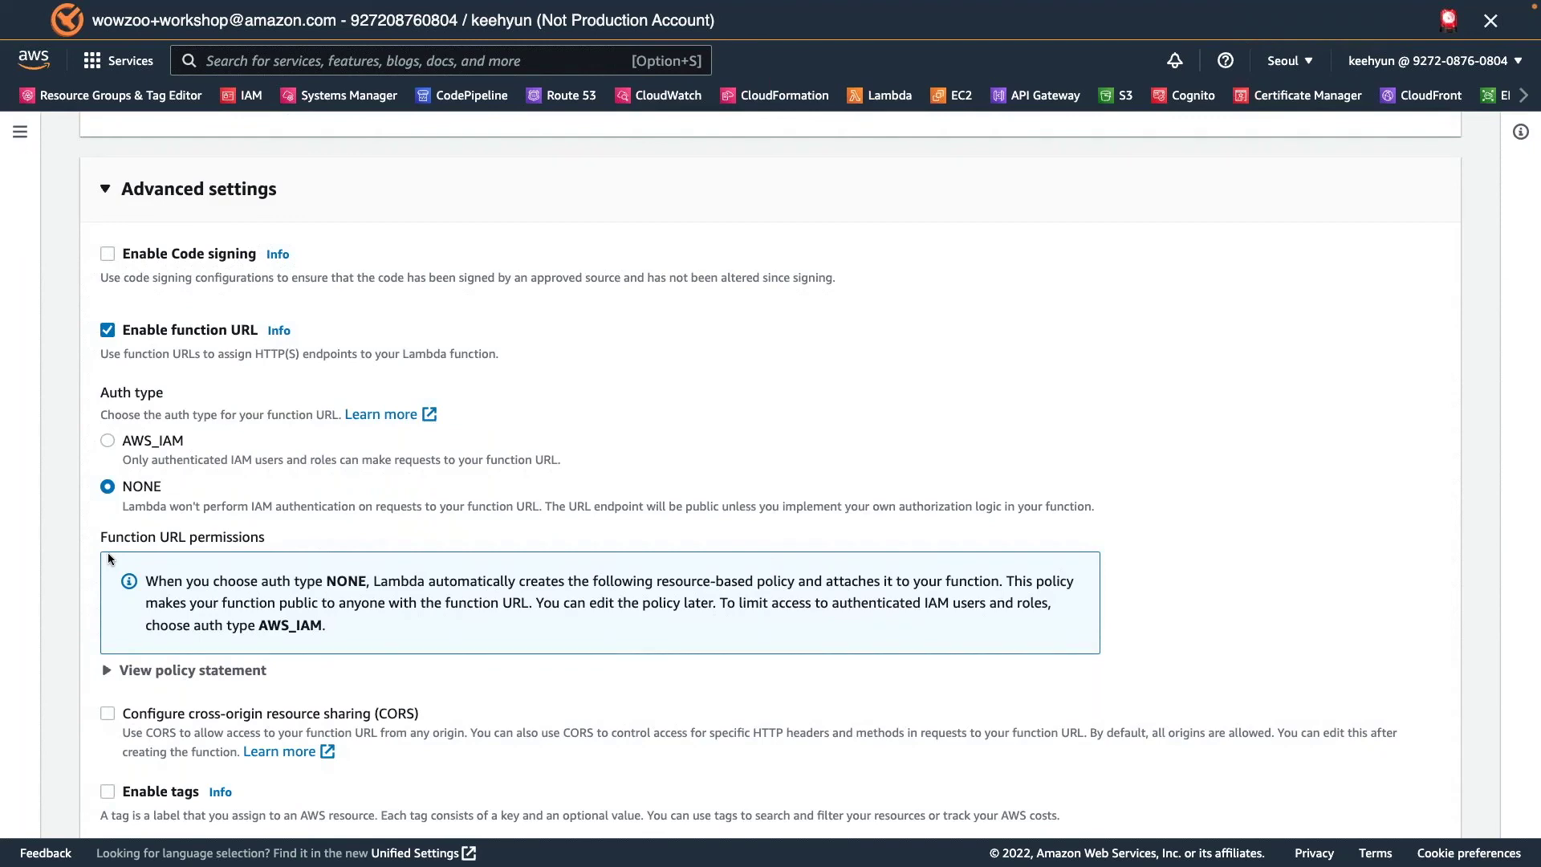
# - Turn on cross-origin resource sharing (CORS) for the function URL and review the function URL settings
pyautogui.scroll(-3, 107, 552)
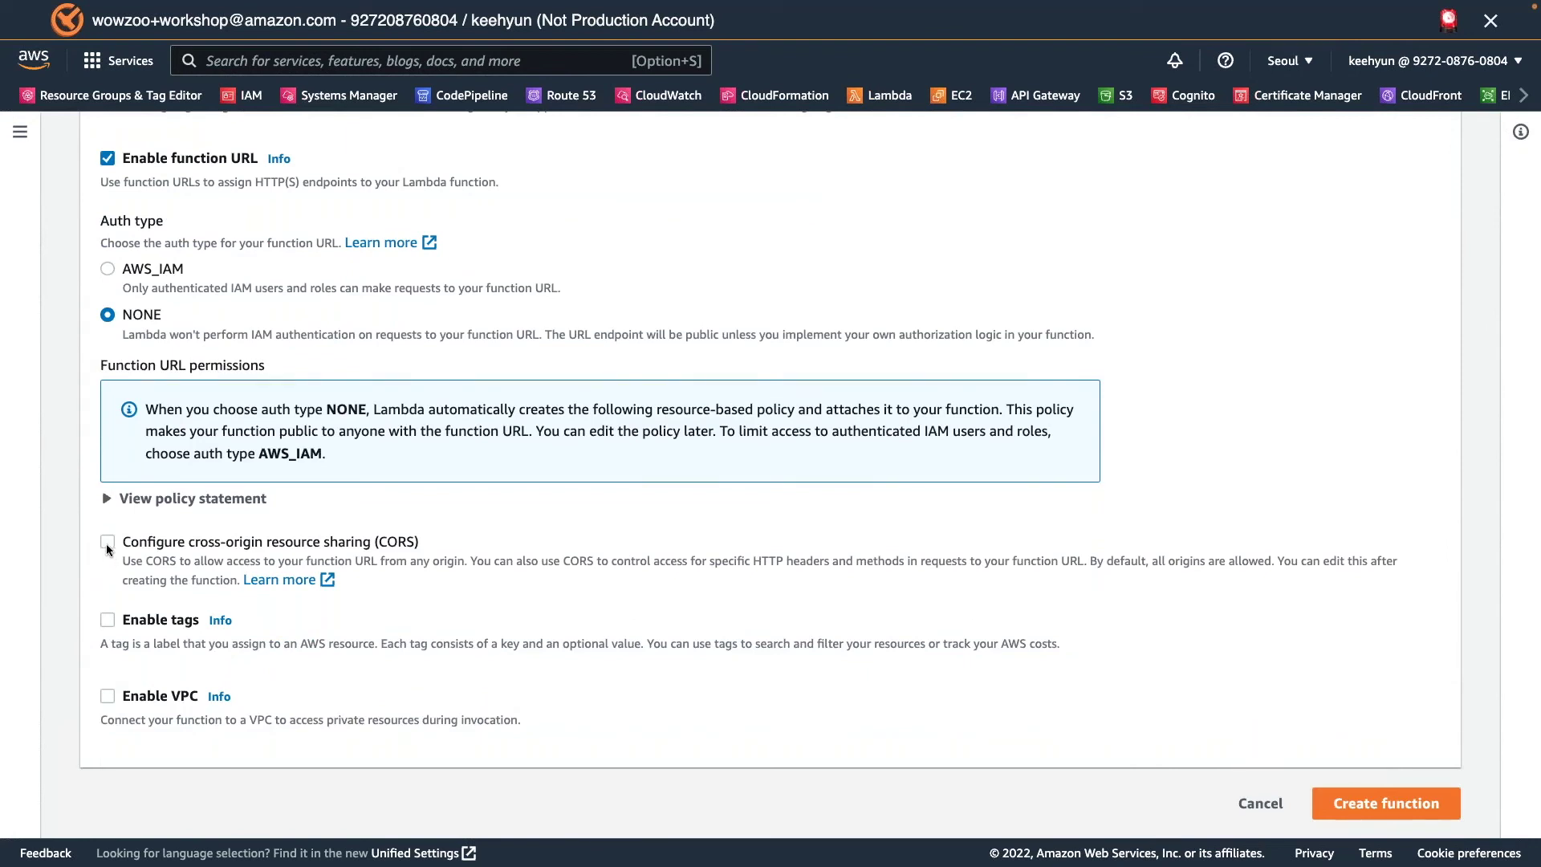
pyautogui.click(107, 543)
pyautogui.scroll(5, 420, 540)
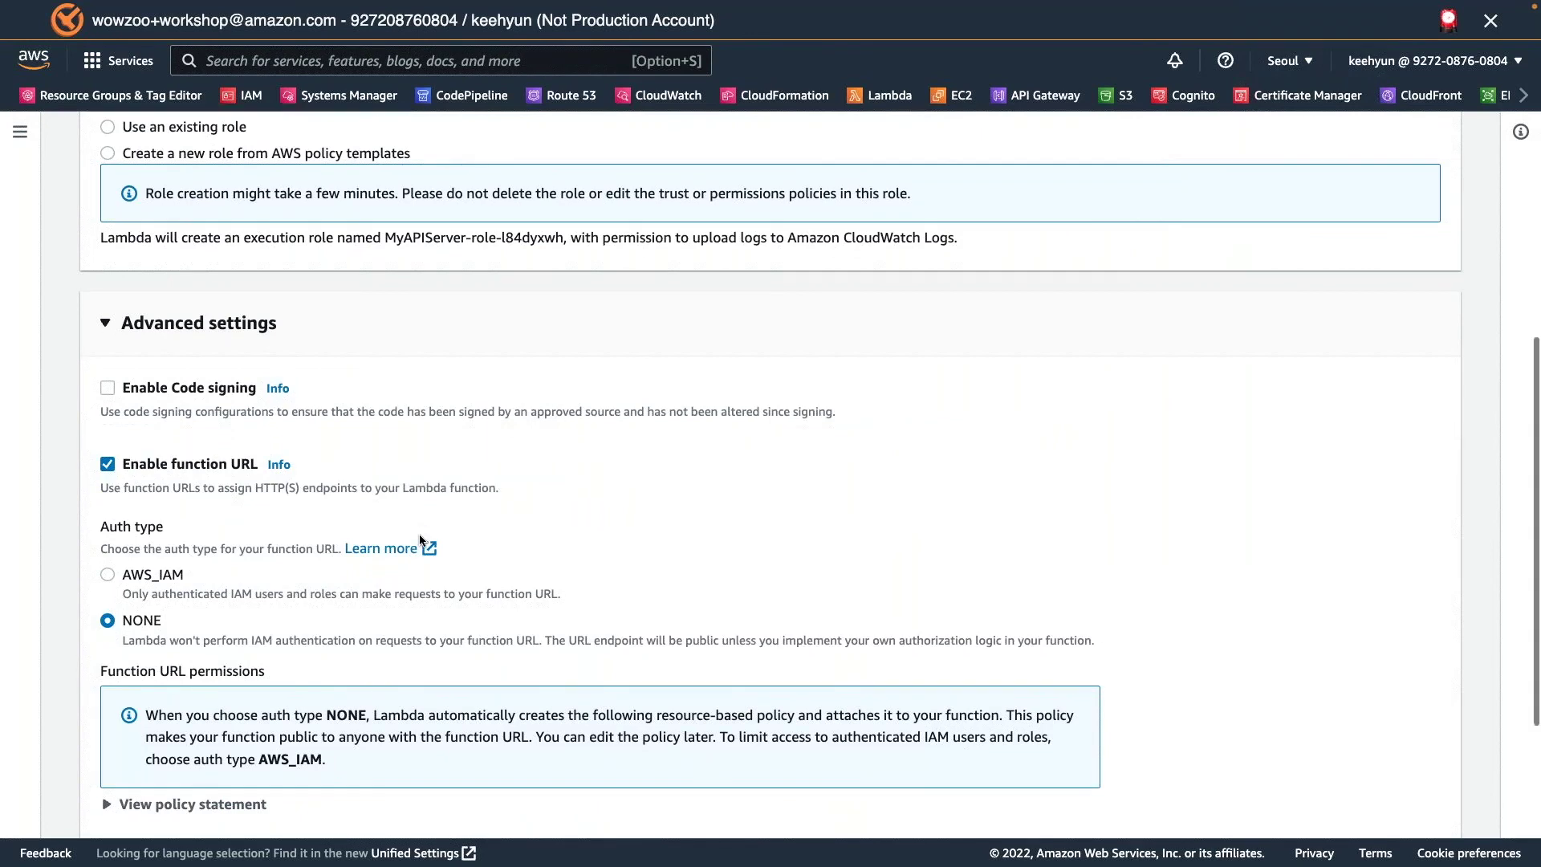
pyautogui.scroll(-3, 419, 540)
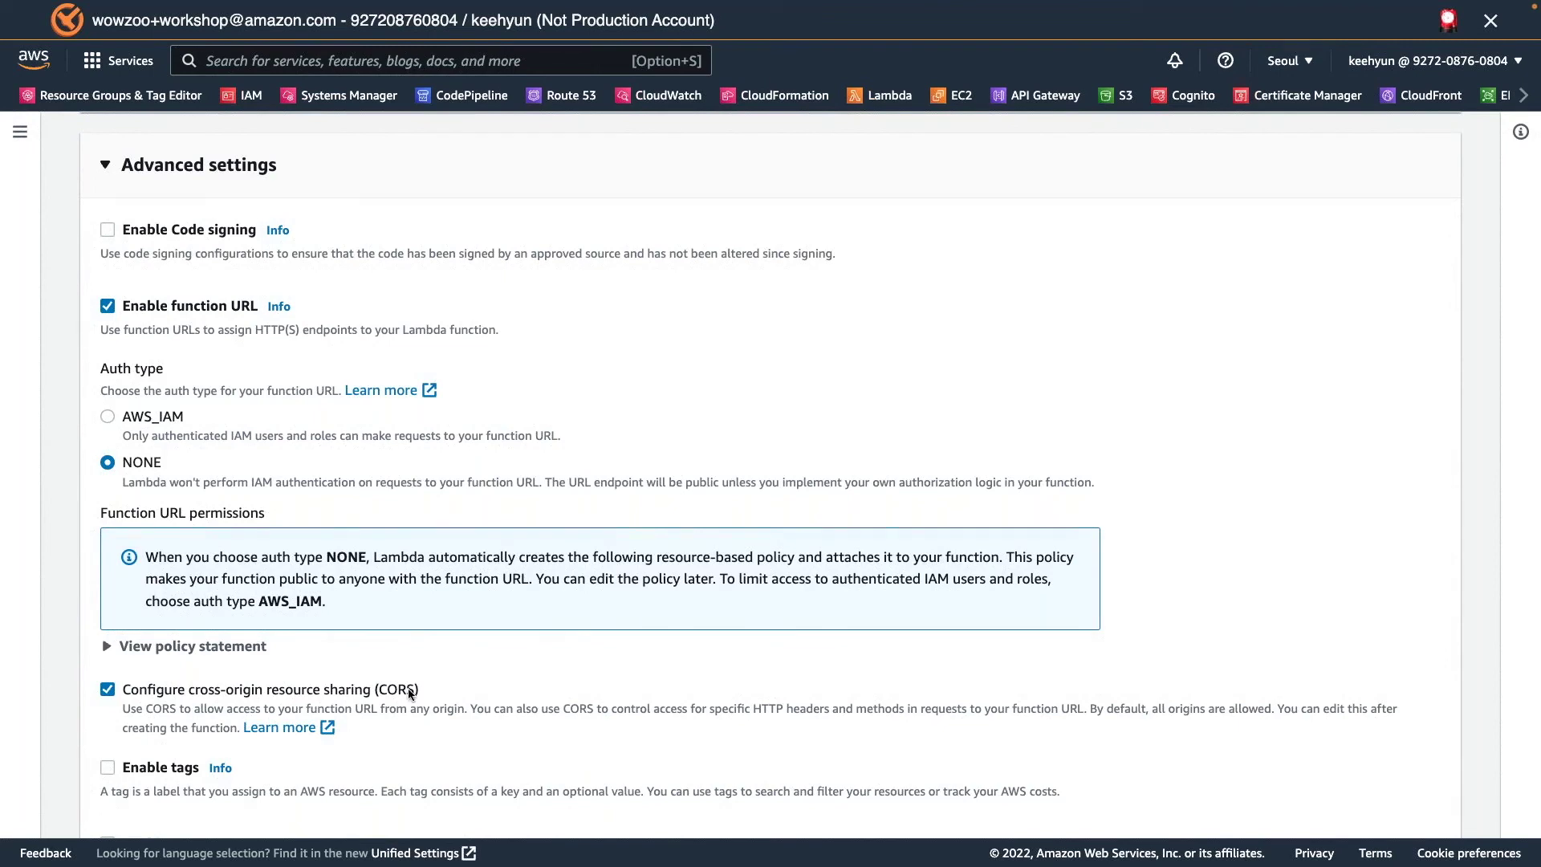
pyautogui.scroll(-2, 409, 693)
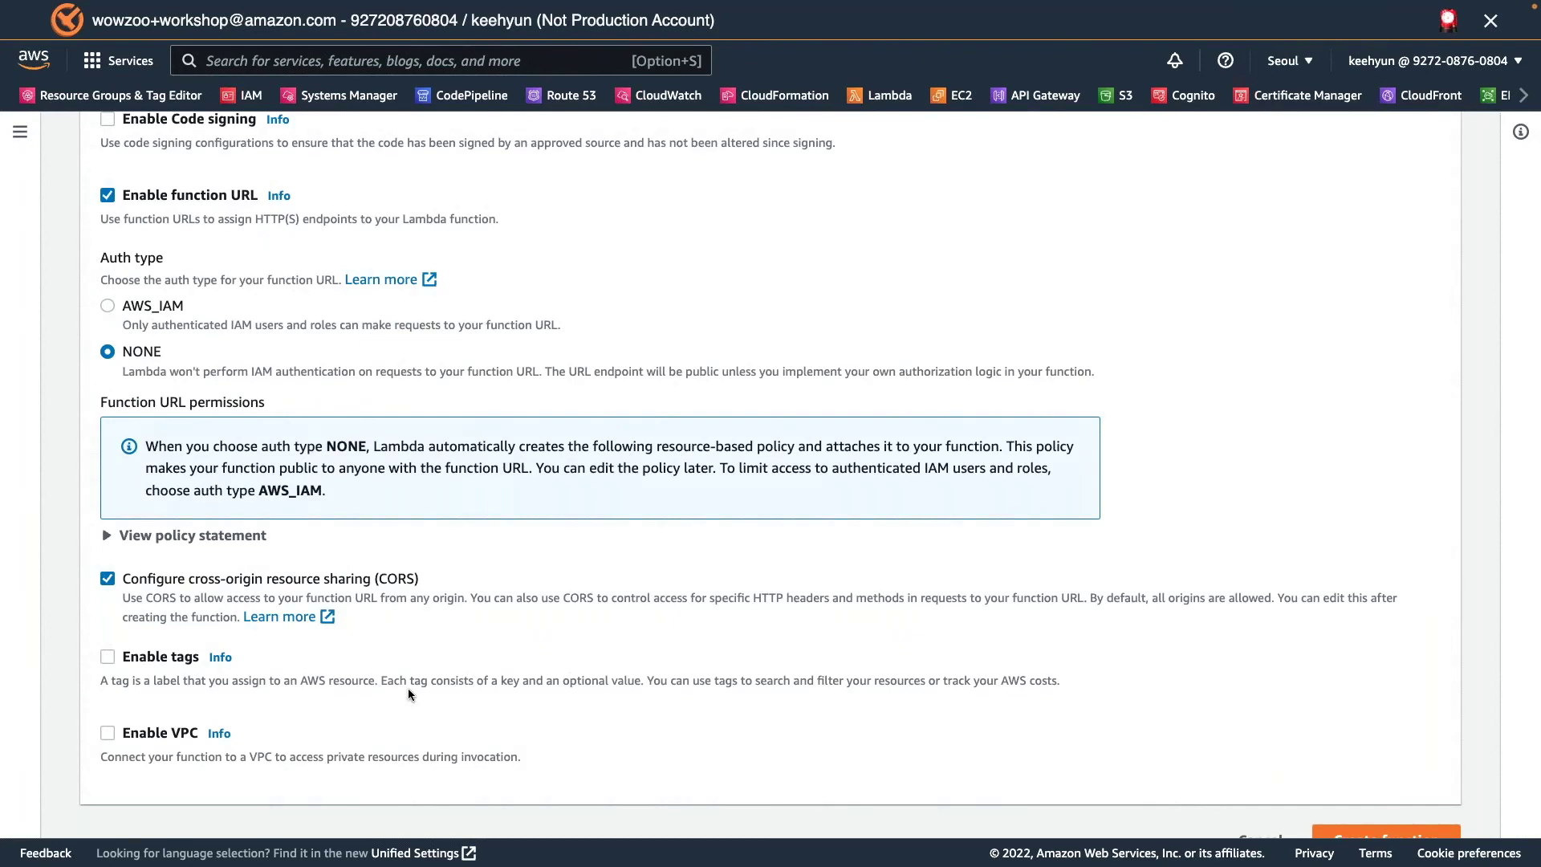
# - Enable tags for the function and add a tag with the key Owner and the value AWSBuilders2022
pyautogui.click(107, 657)
pyautogui.scroll(-2, 329, 660)
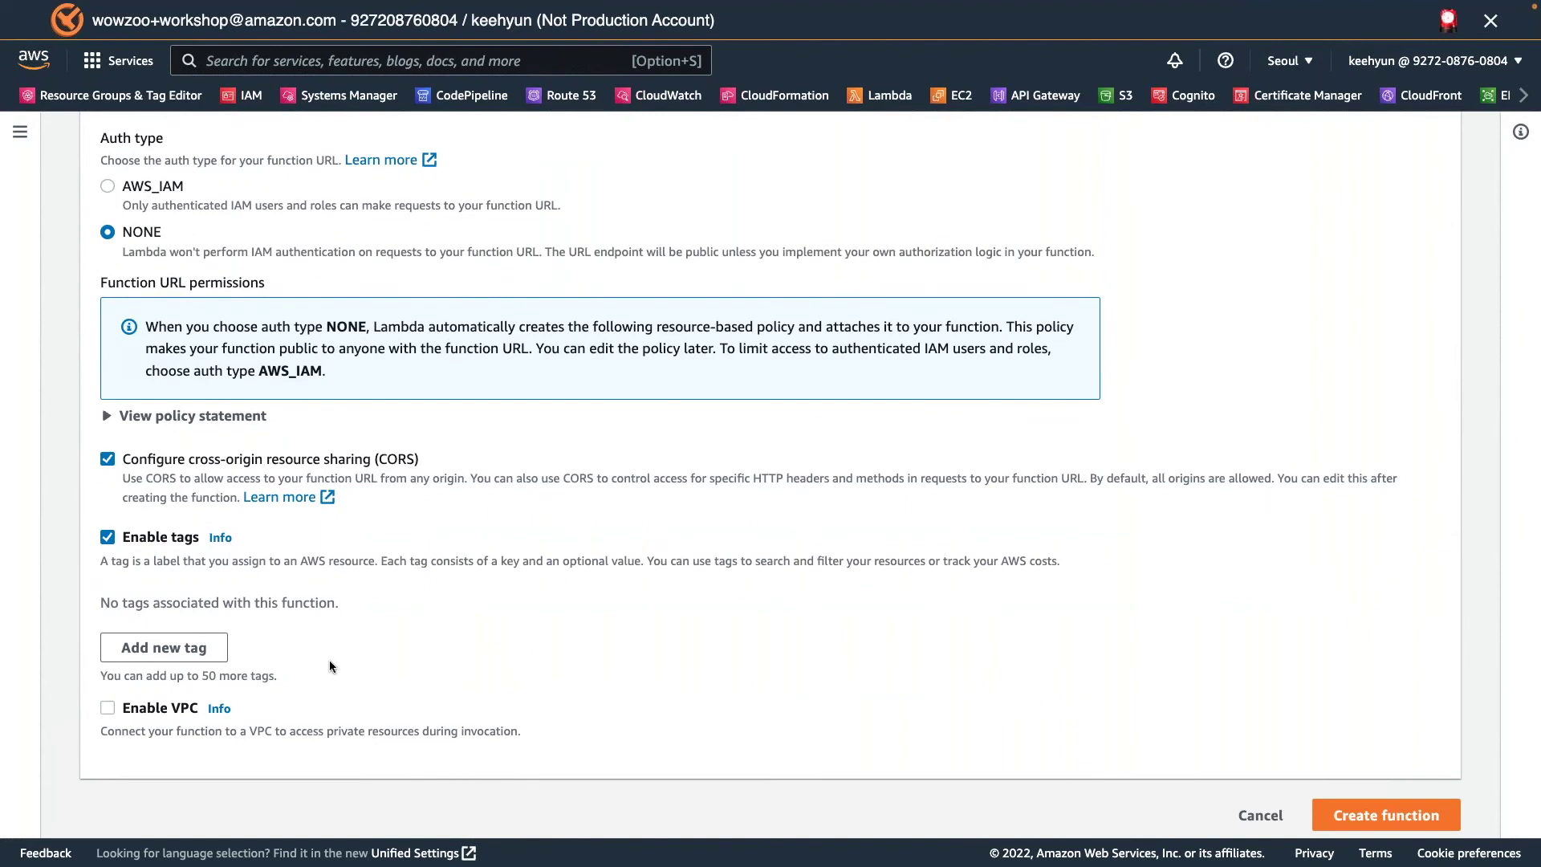
pyautogui.click(160, 647)
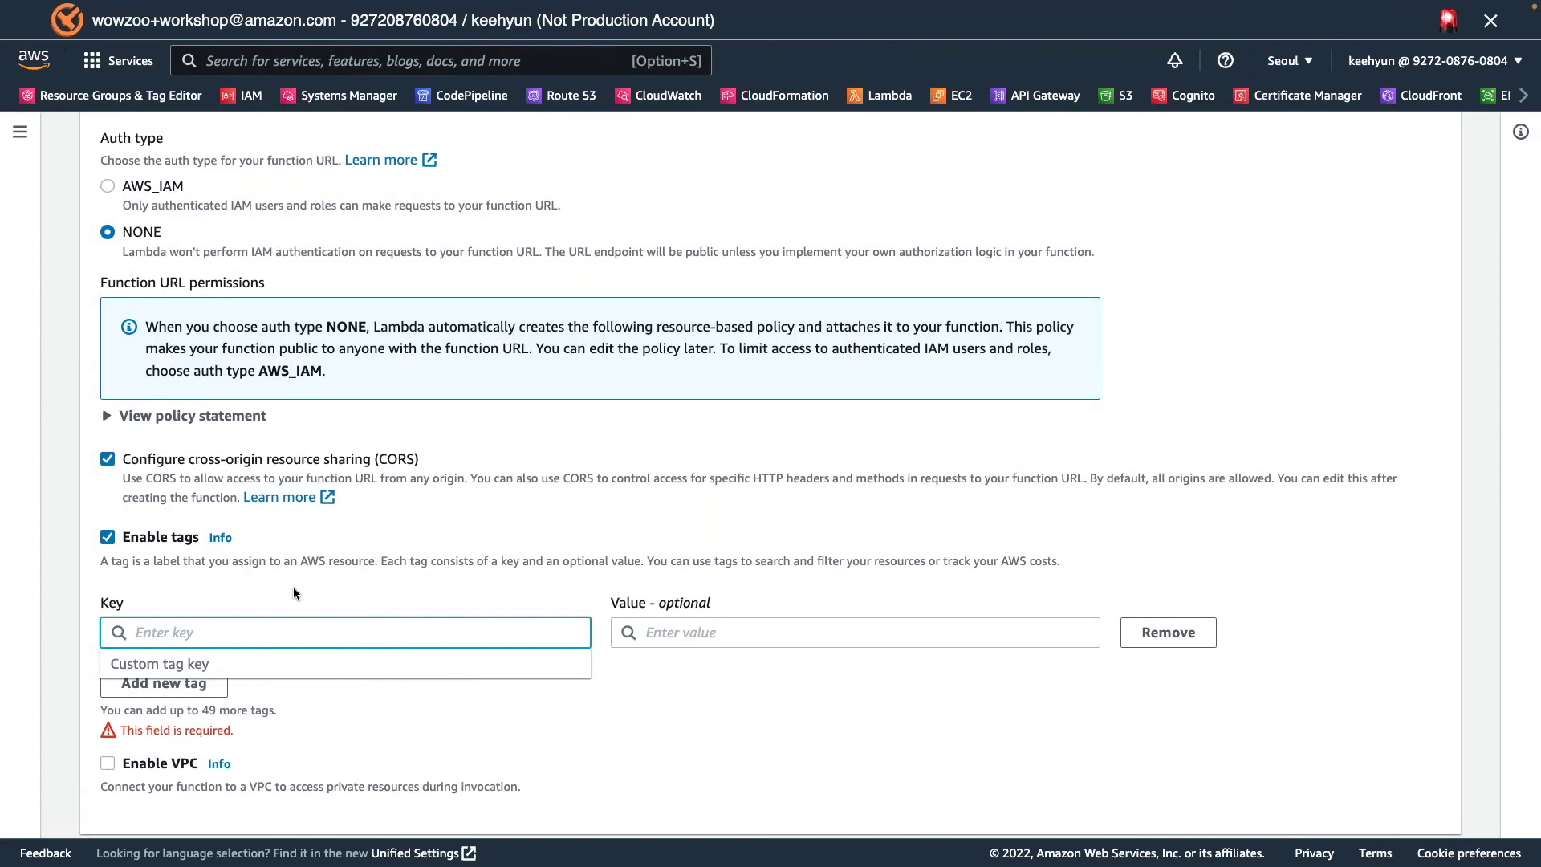
pyautogui.moveTo(91, 845)
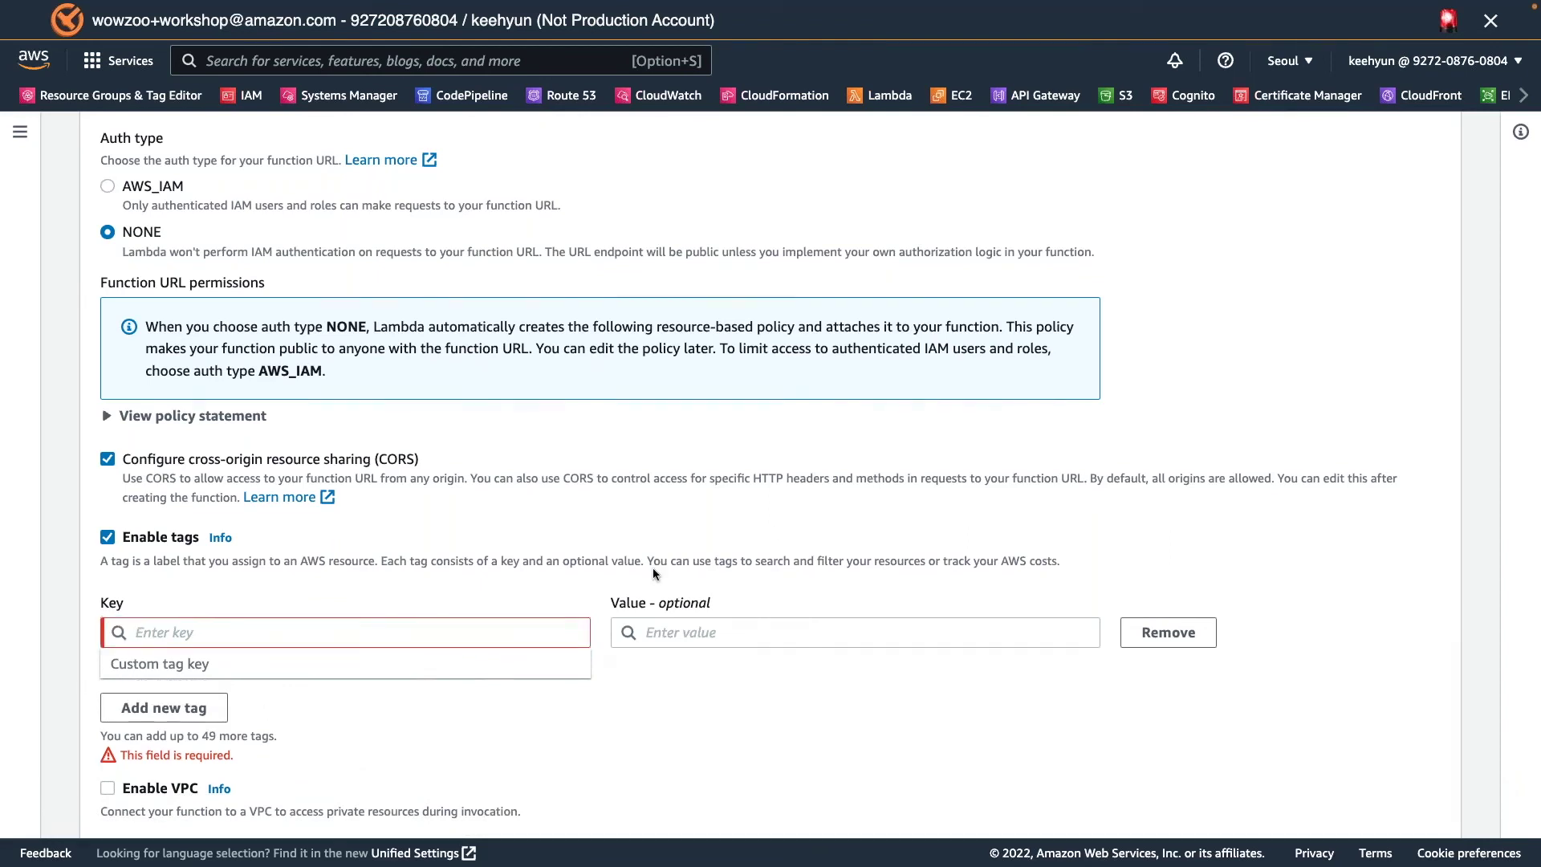
pyautogui.write('Owner')
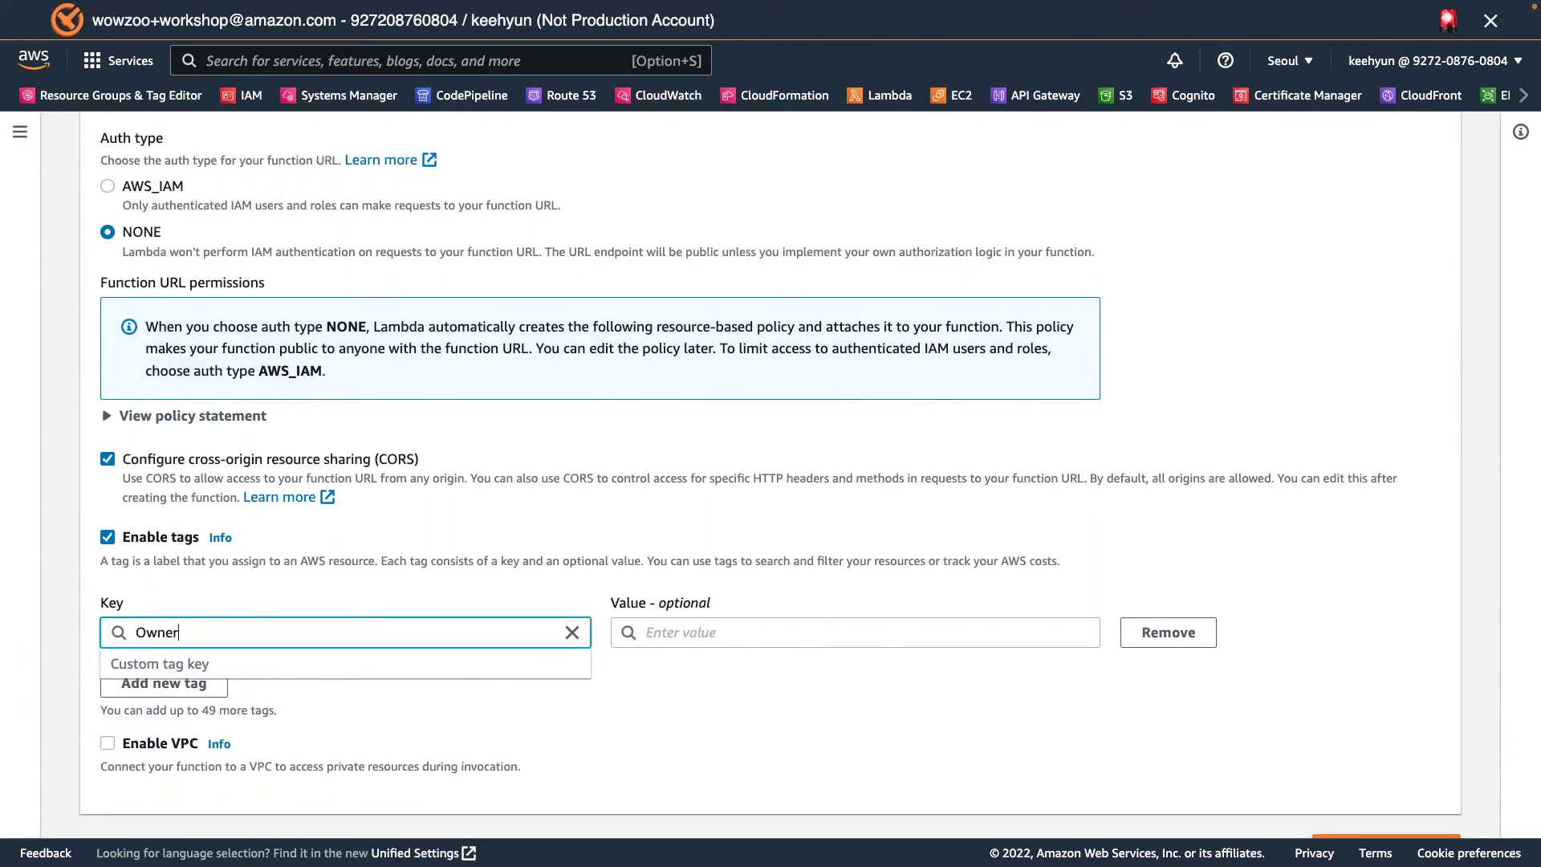
pyautogui.press('Tab')
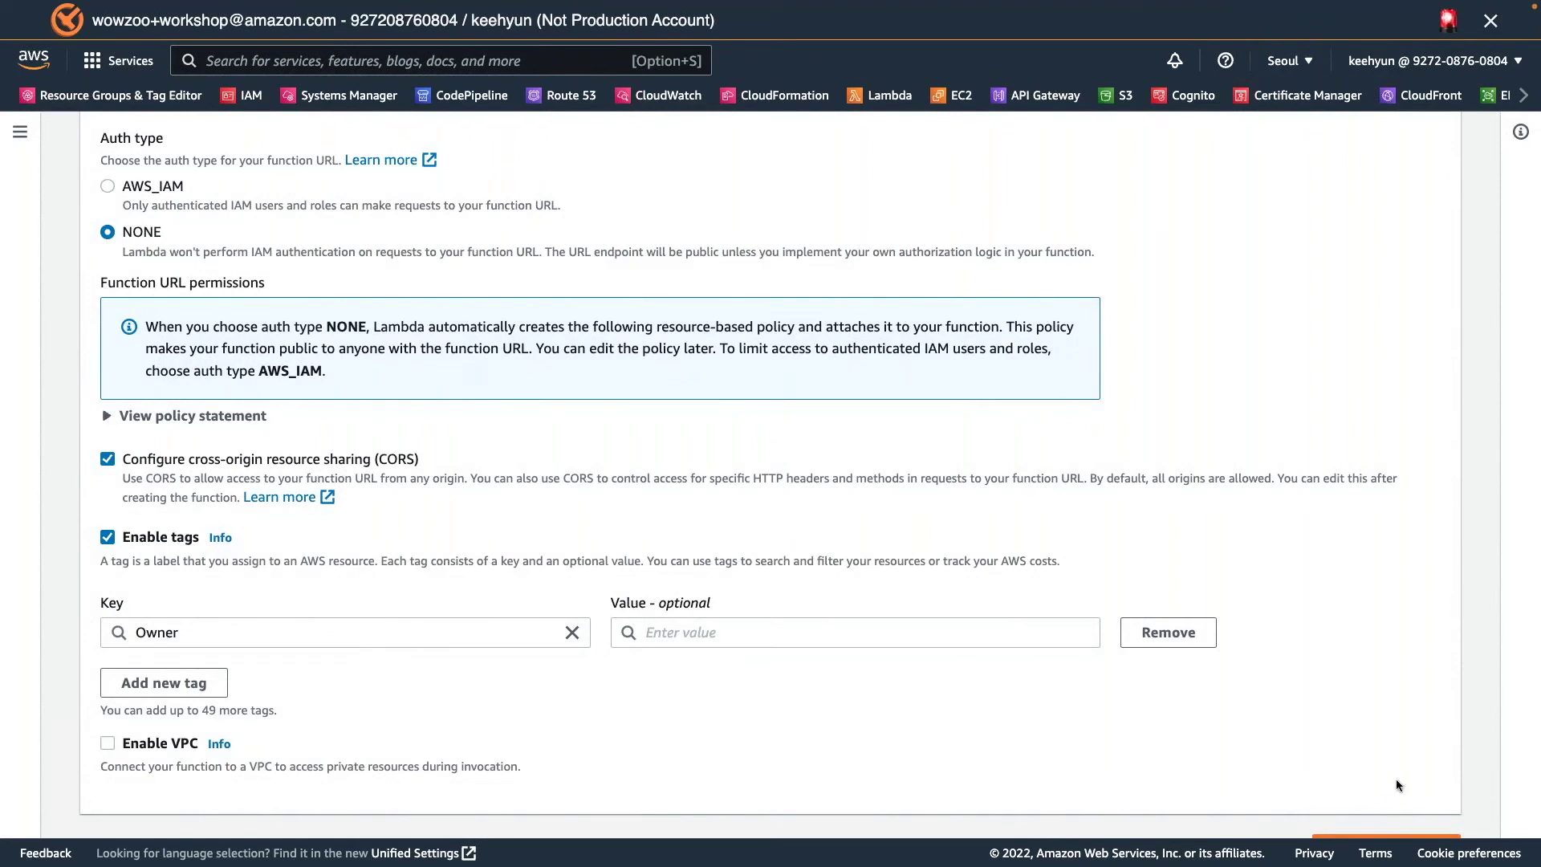
pyautogui.click(921, 626)
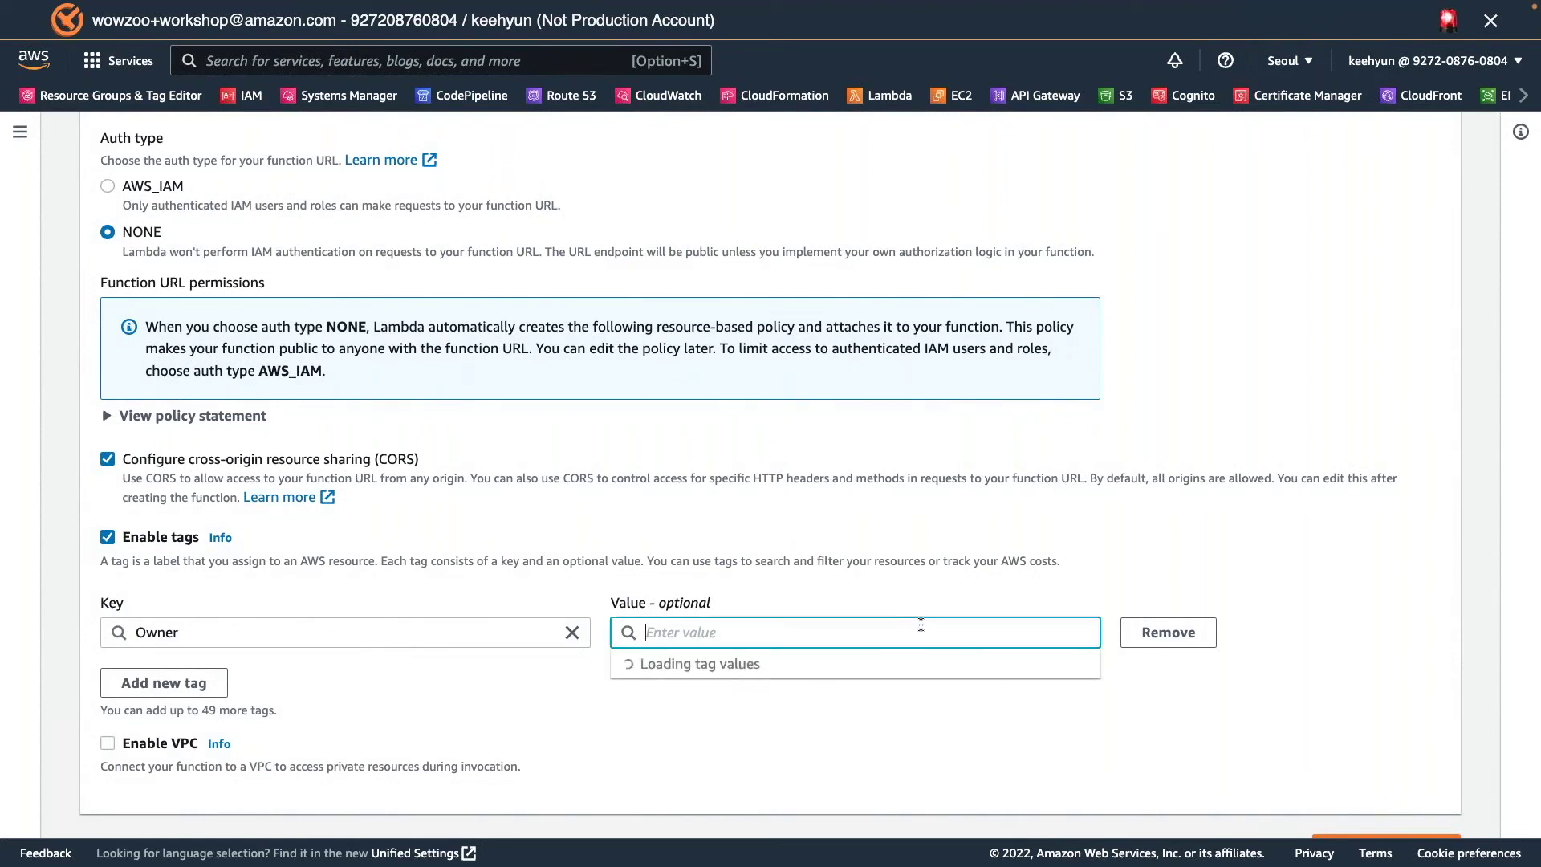
pyautogui.write('AWSBuilders2022')
pyautogui.click(817, 727)
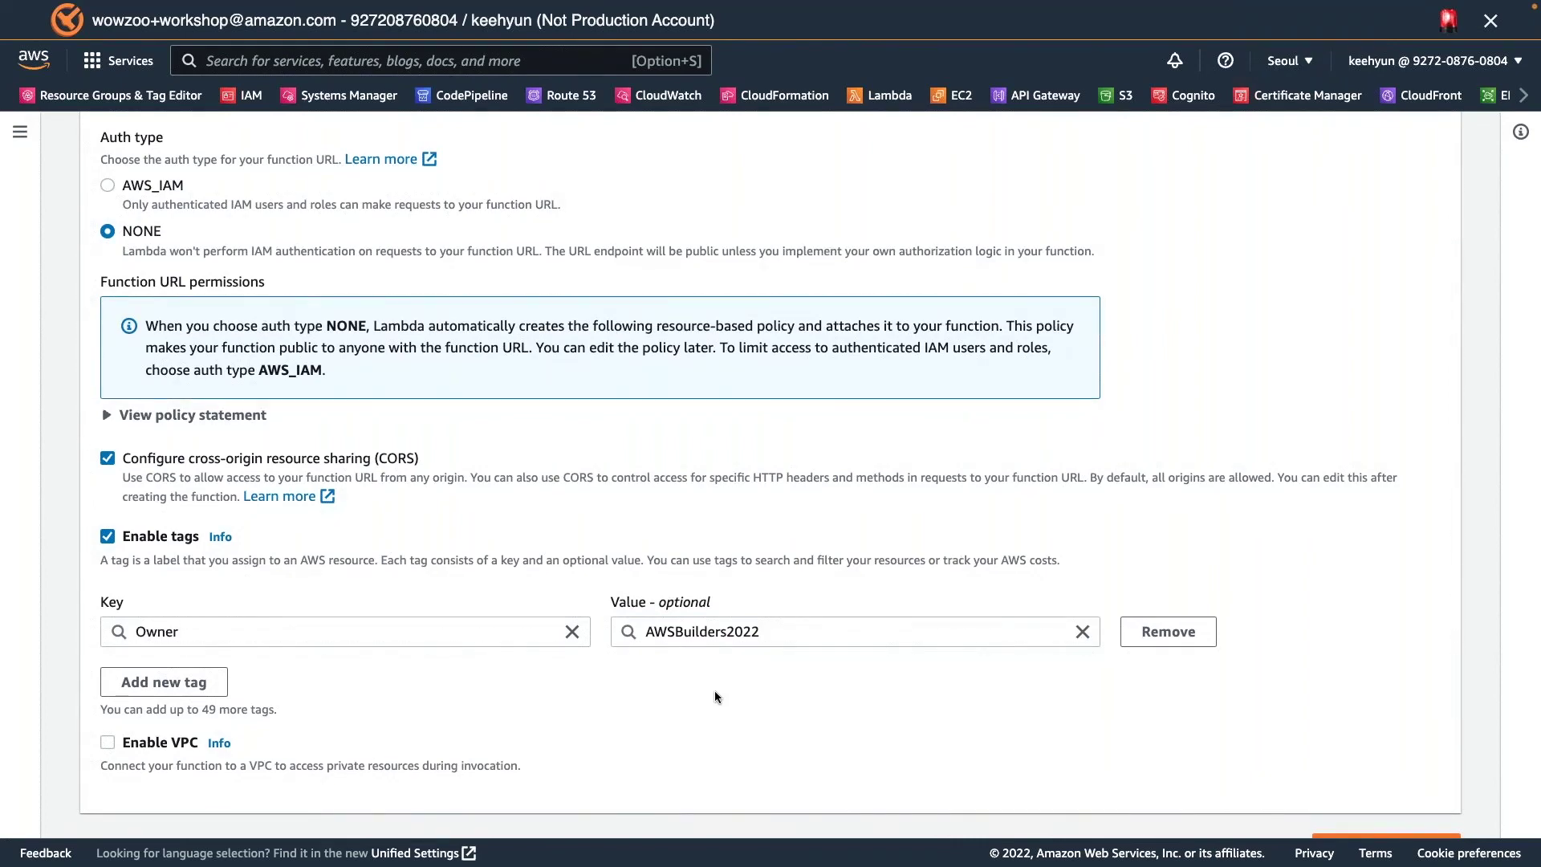
# - Create the MyAPIServer function, bring up its code source and dismiss the code change notice
pyautogui.scroll(-2, 716, 691)
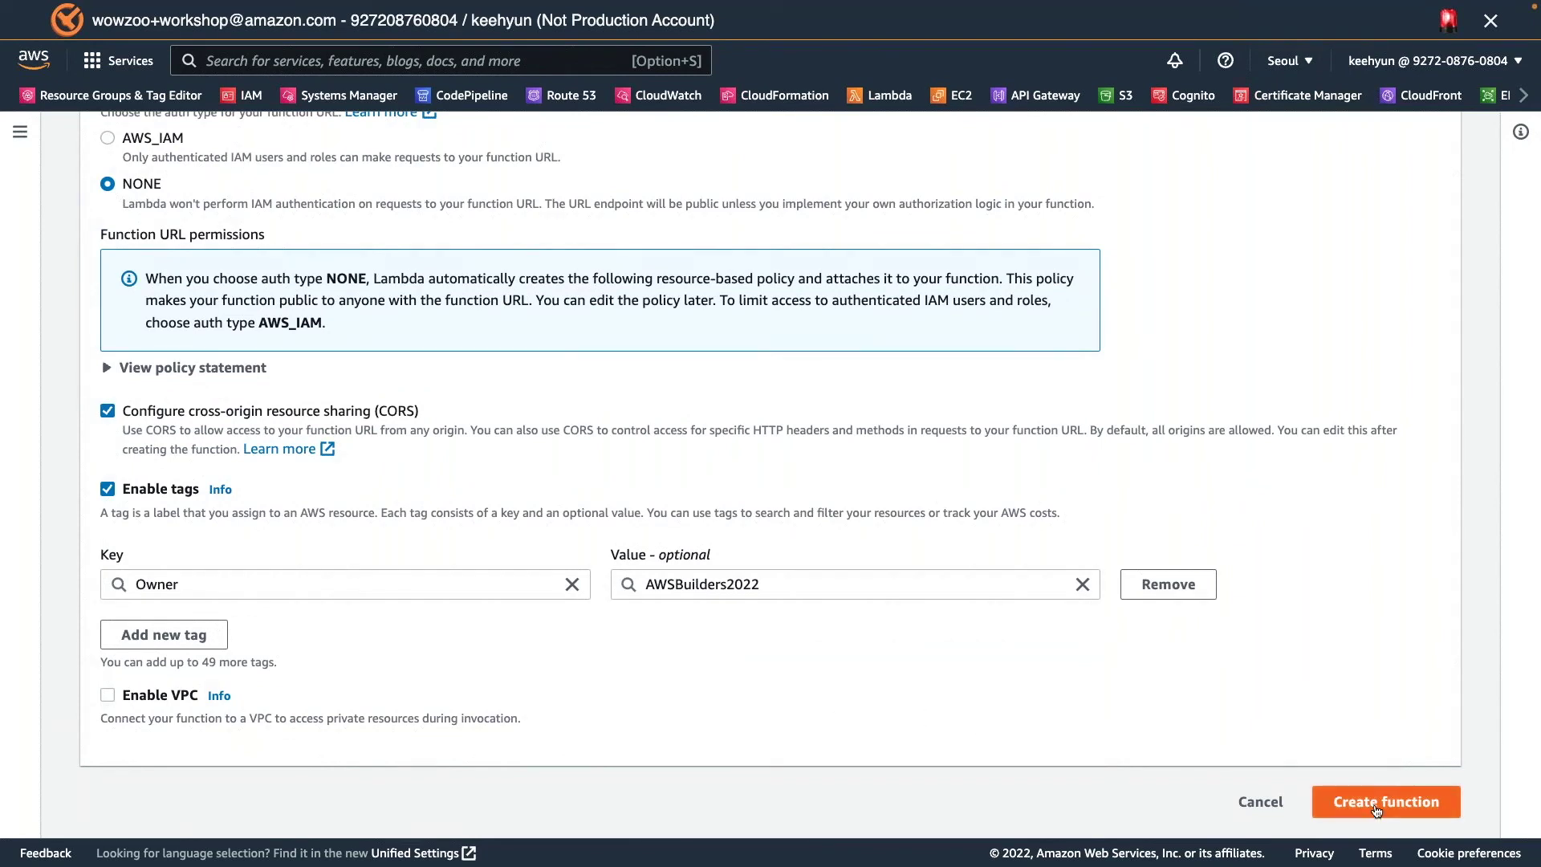
pyautogui.click(1376, 806)
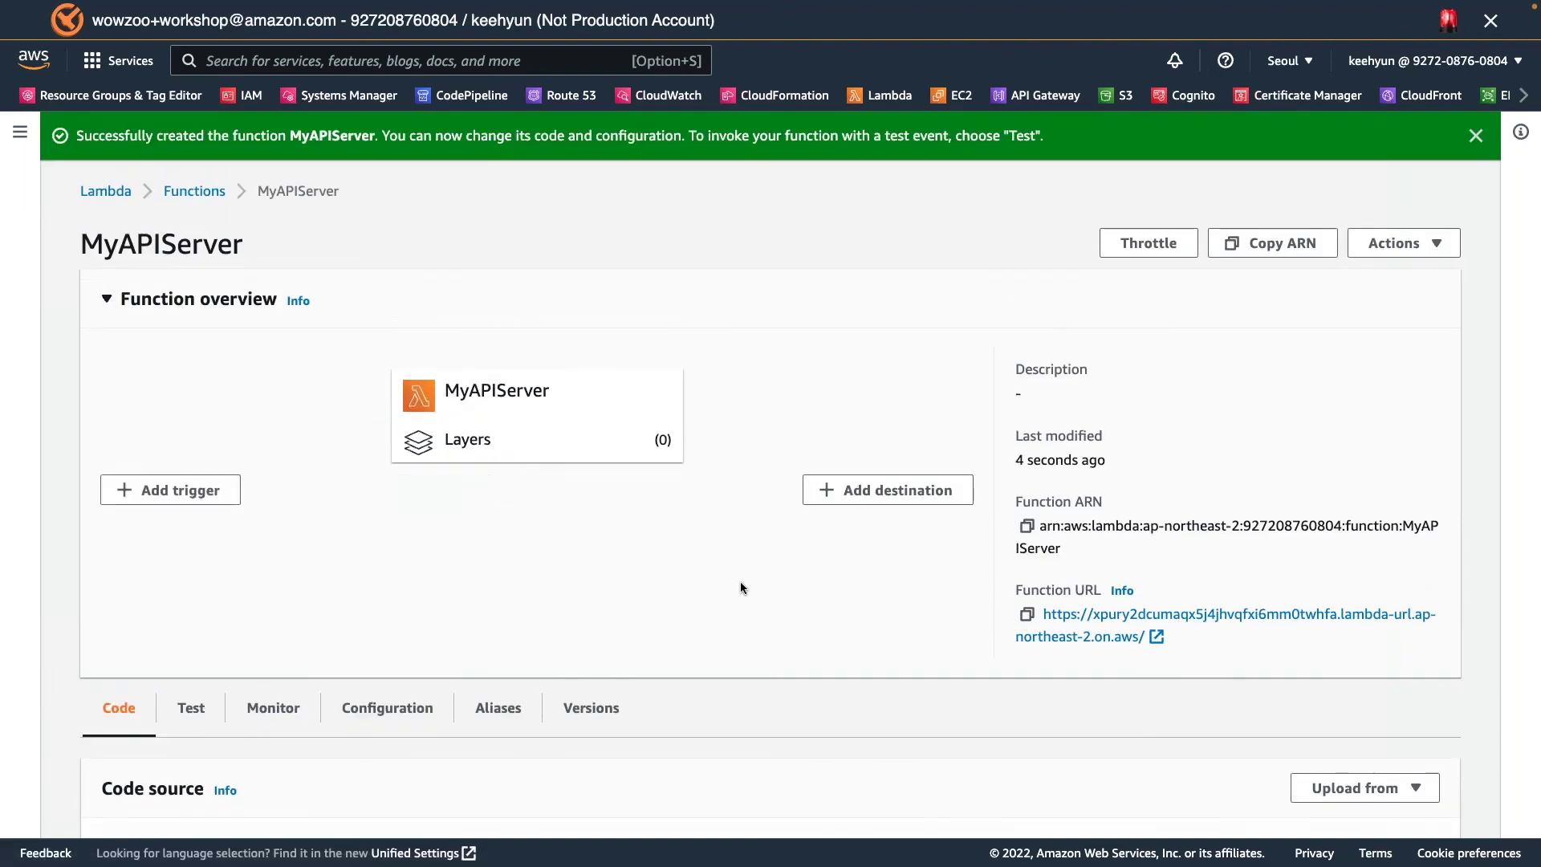
pyautogui.scroll(-1, 740, 588)
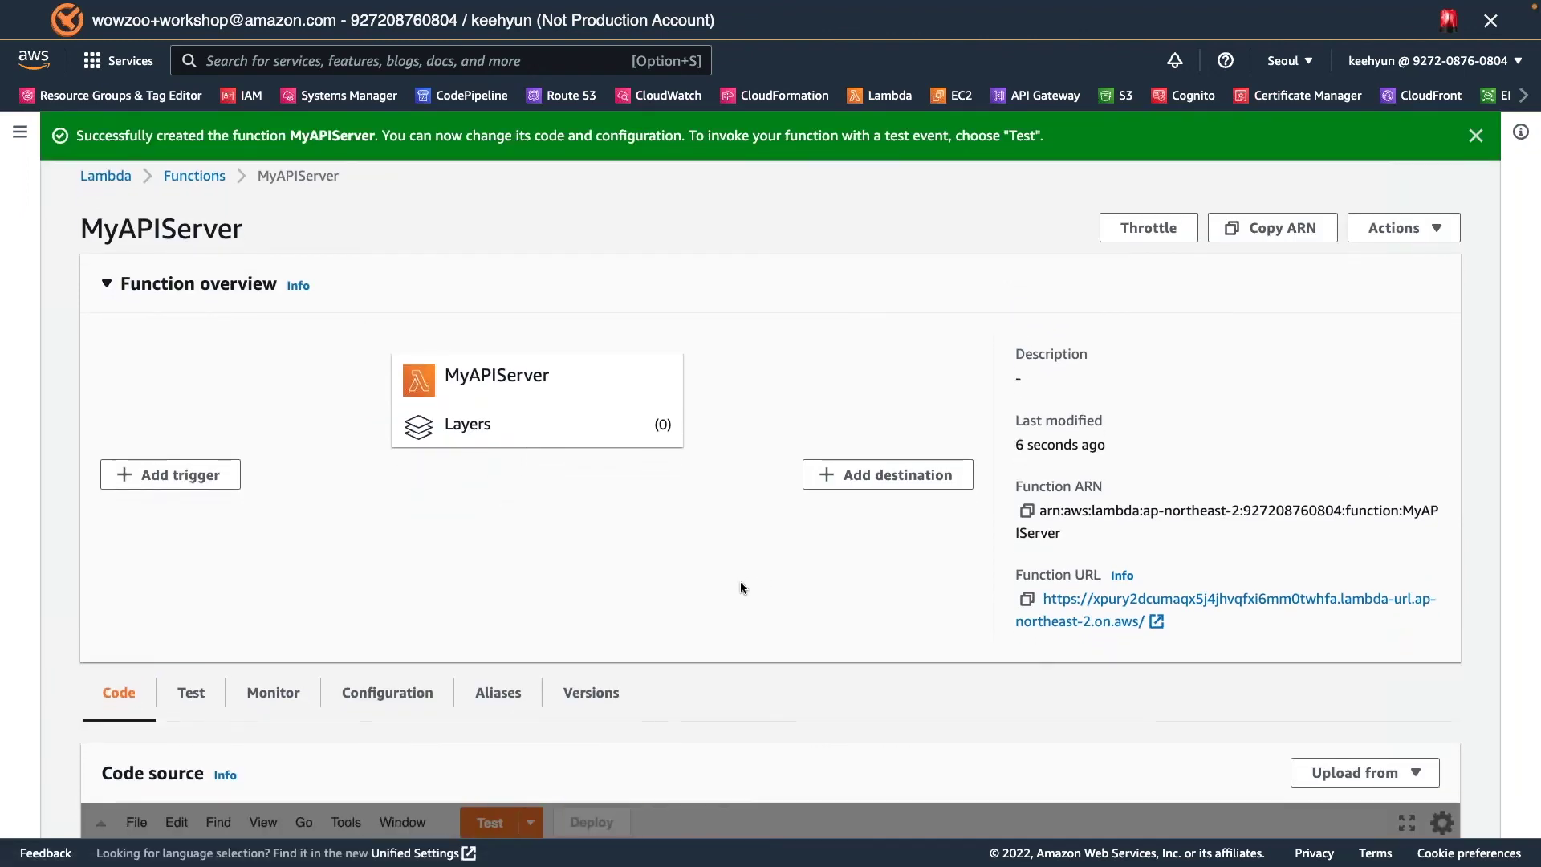
pyautogui.scroll(-5, 740, 586)
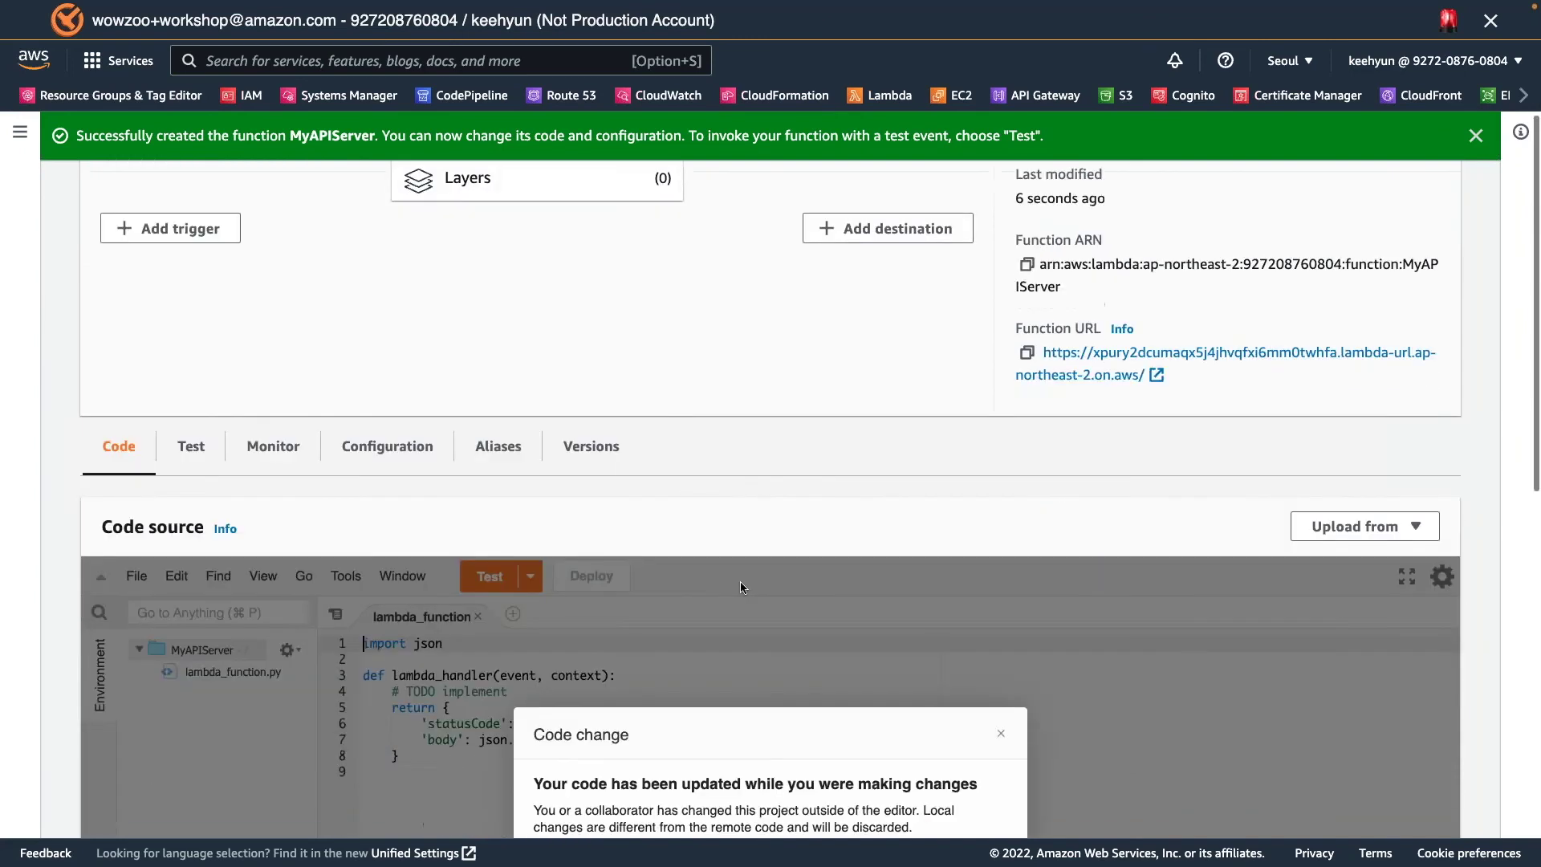
pyautogui.click(973, 701)
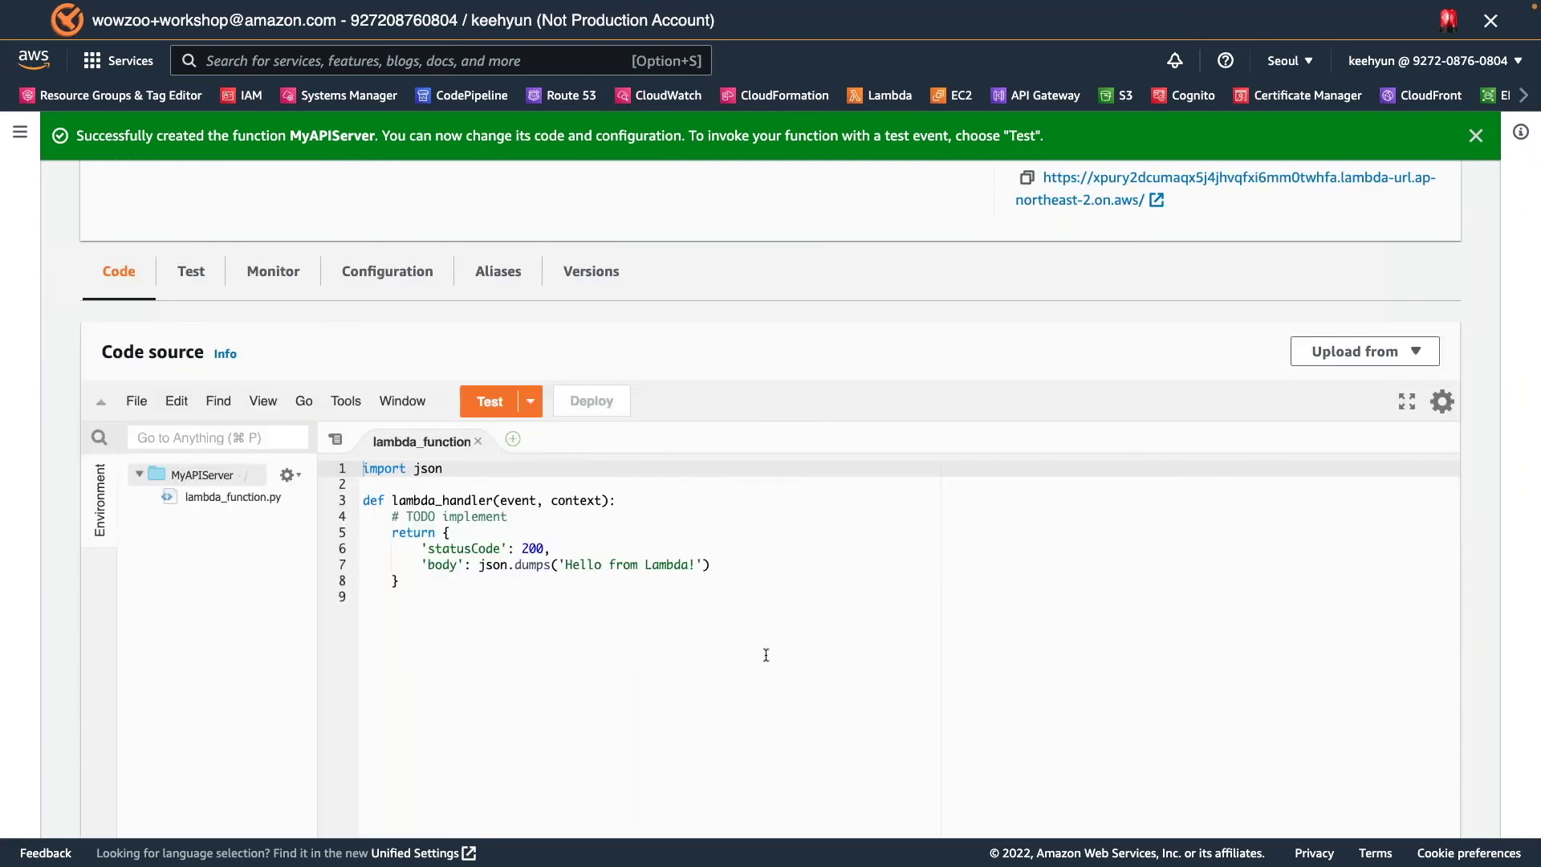
# - Review the default code in lambda_function.py and the function URL configuration of MyAPIServer, and return to the code source
pyautogui.click(767, 655)
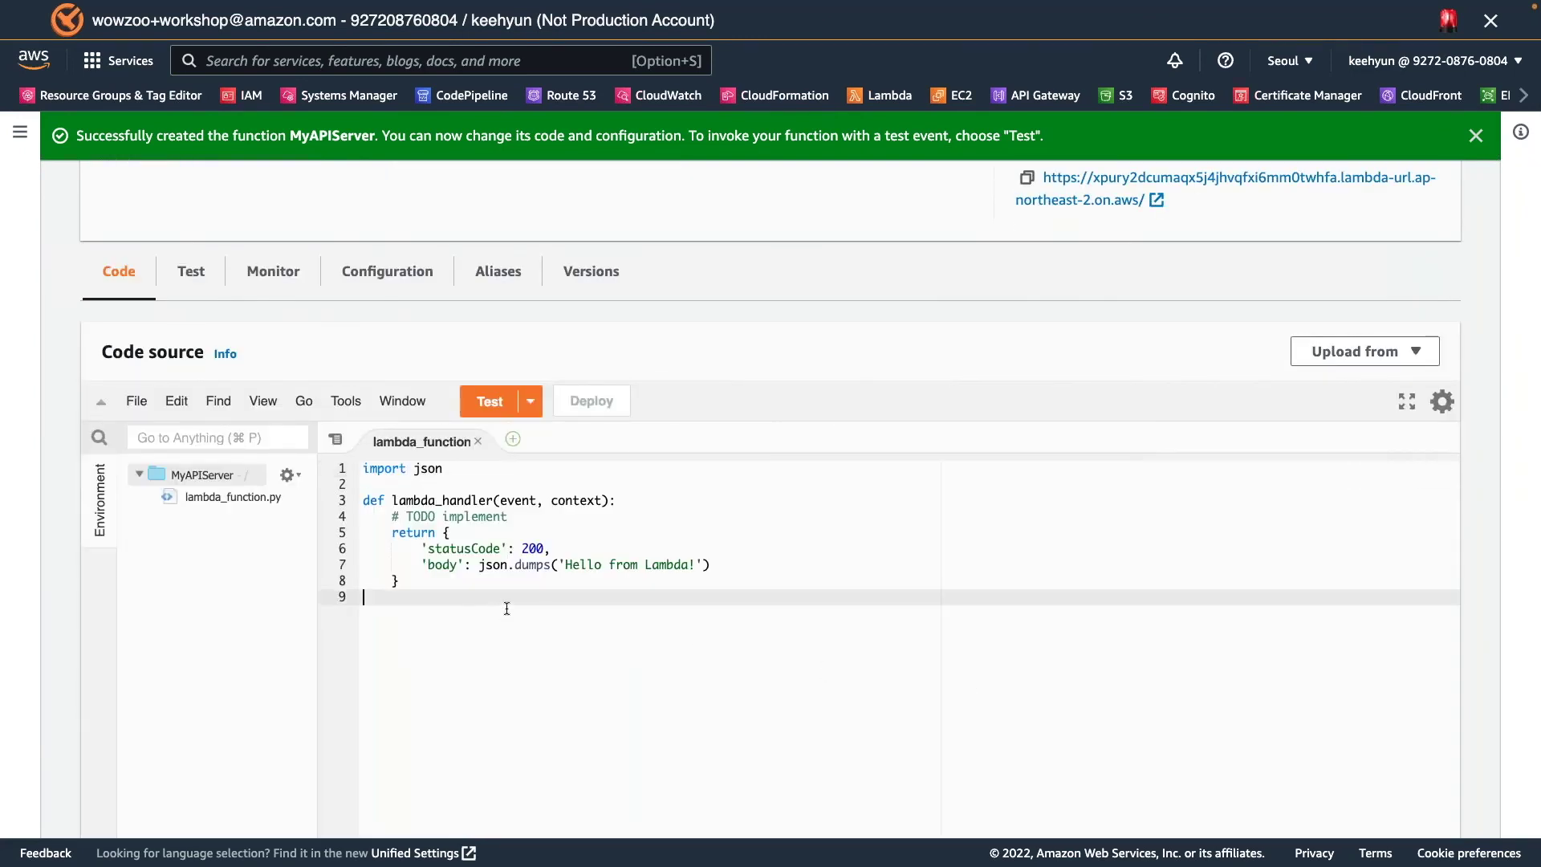
pyautogui.moveTo(506, 605); pyautogui.dragTo(344, 413)
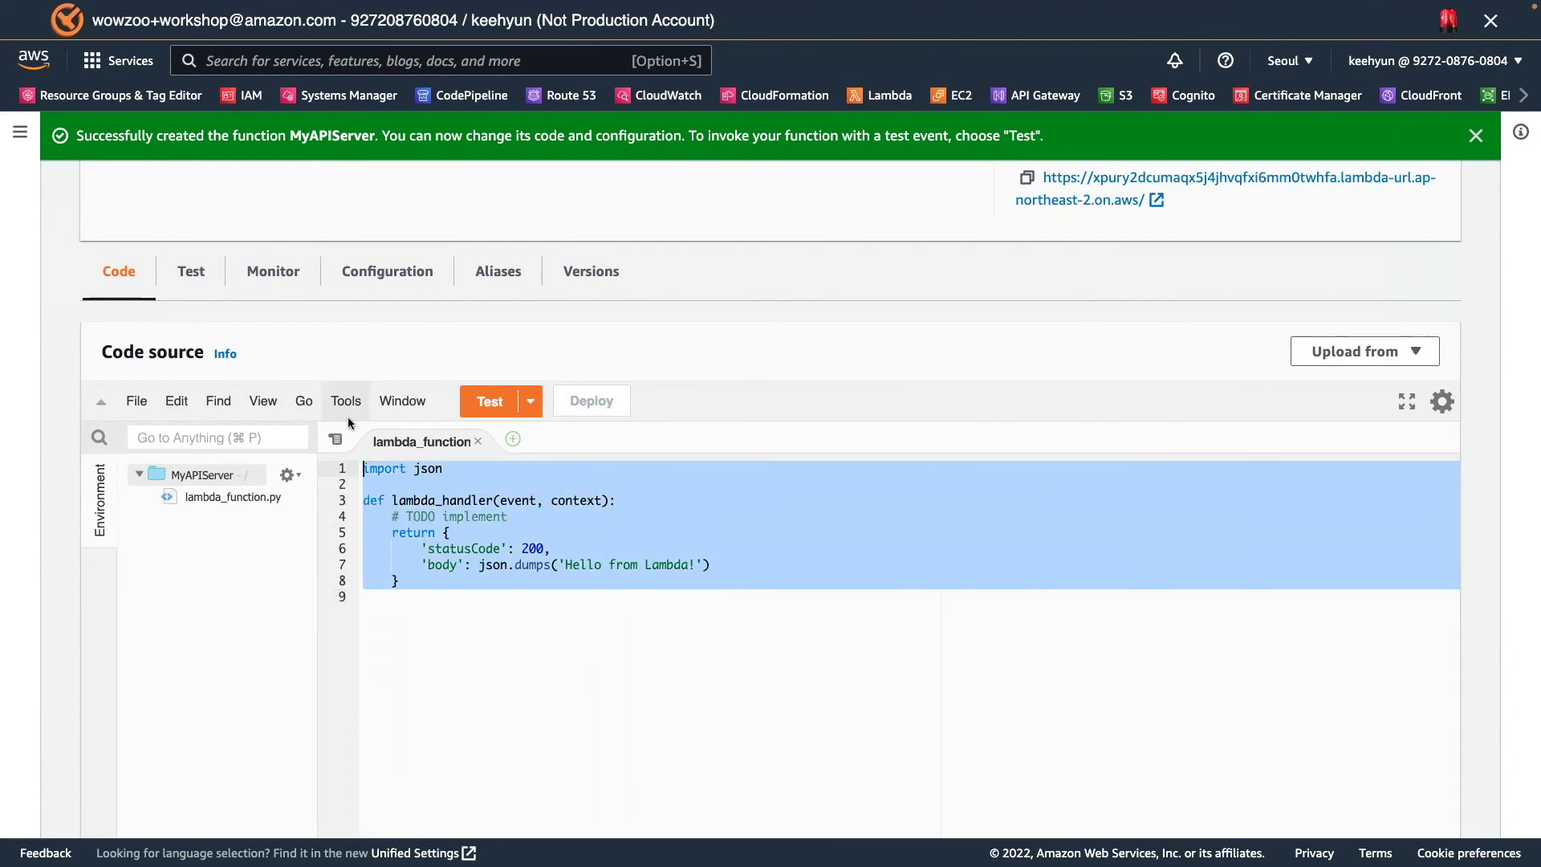
pyautogui.click(582, 638)
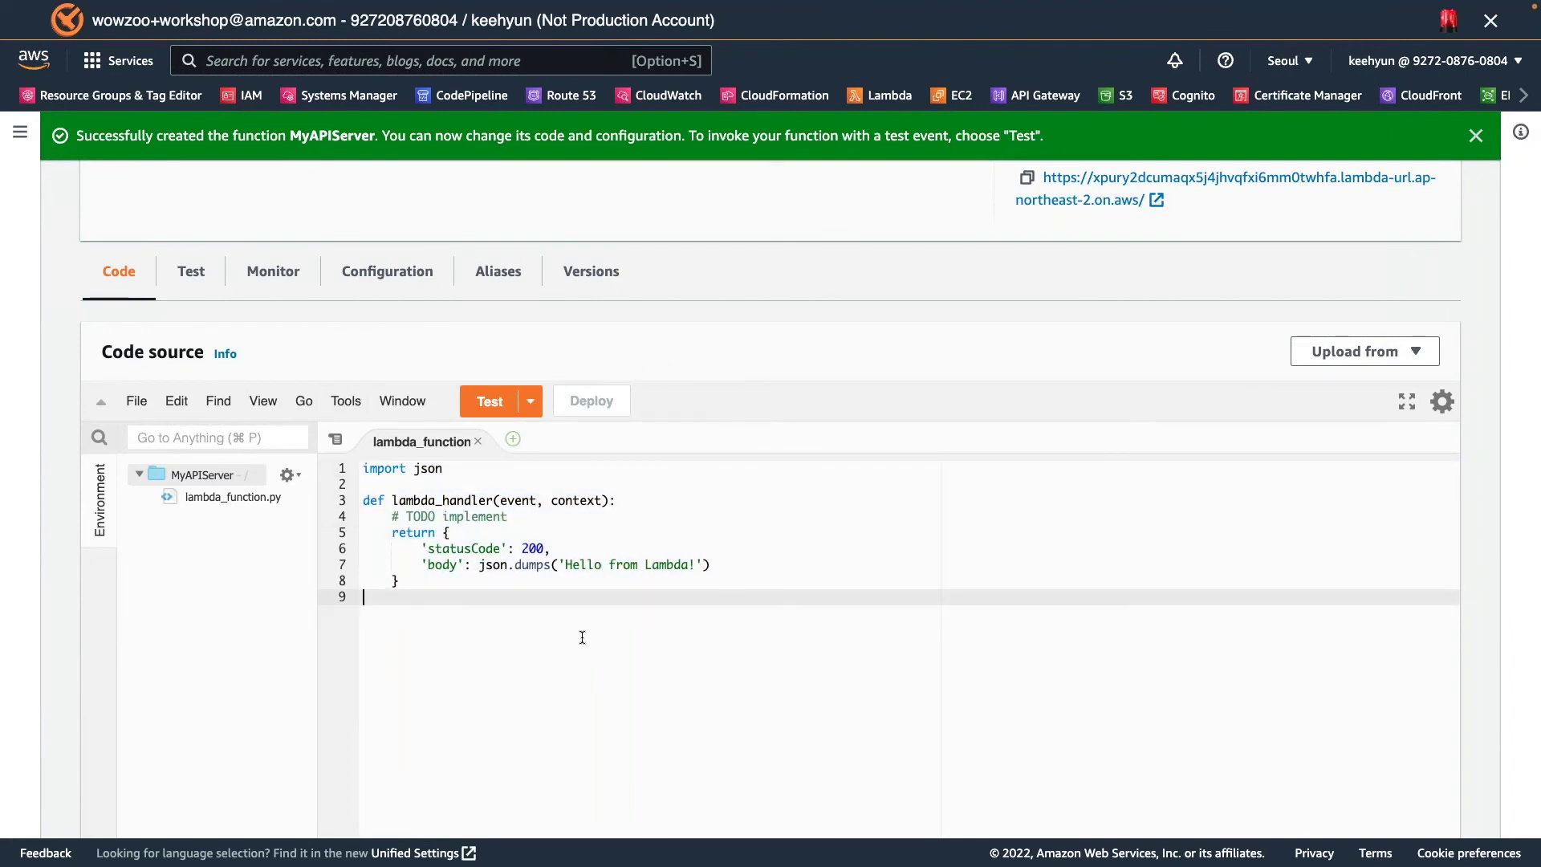
pyautogui.moveTo(582, 637); pyautogui.dragTo(334, 441)
pyautogui.click(626, 687)
pyautogui.click(387, 277)
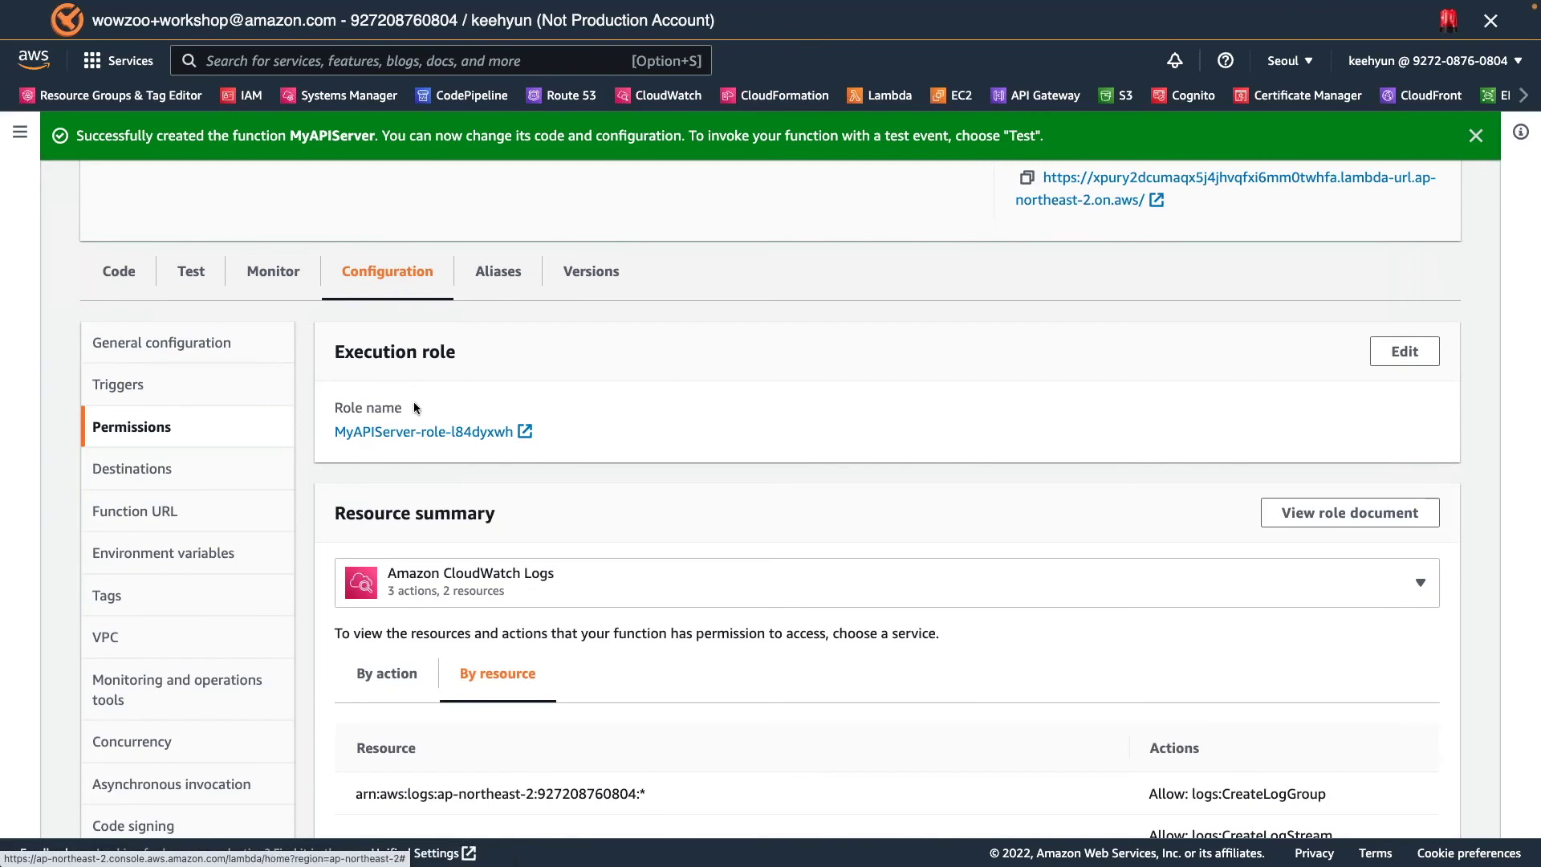
pyautogui.click(146, 518)
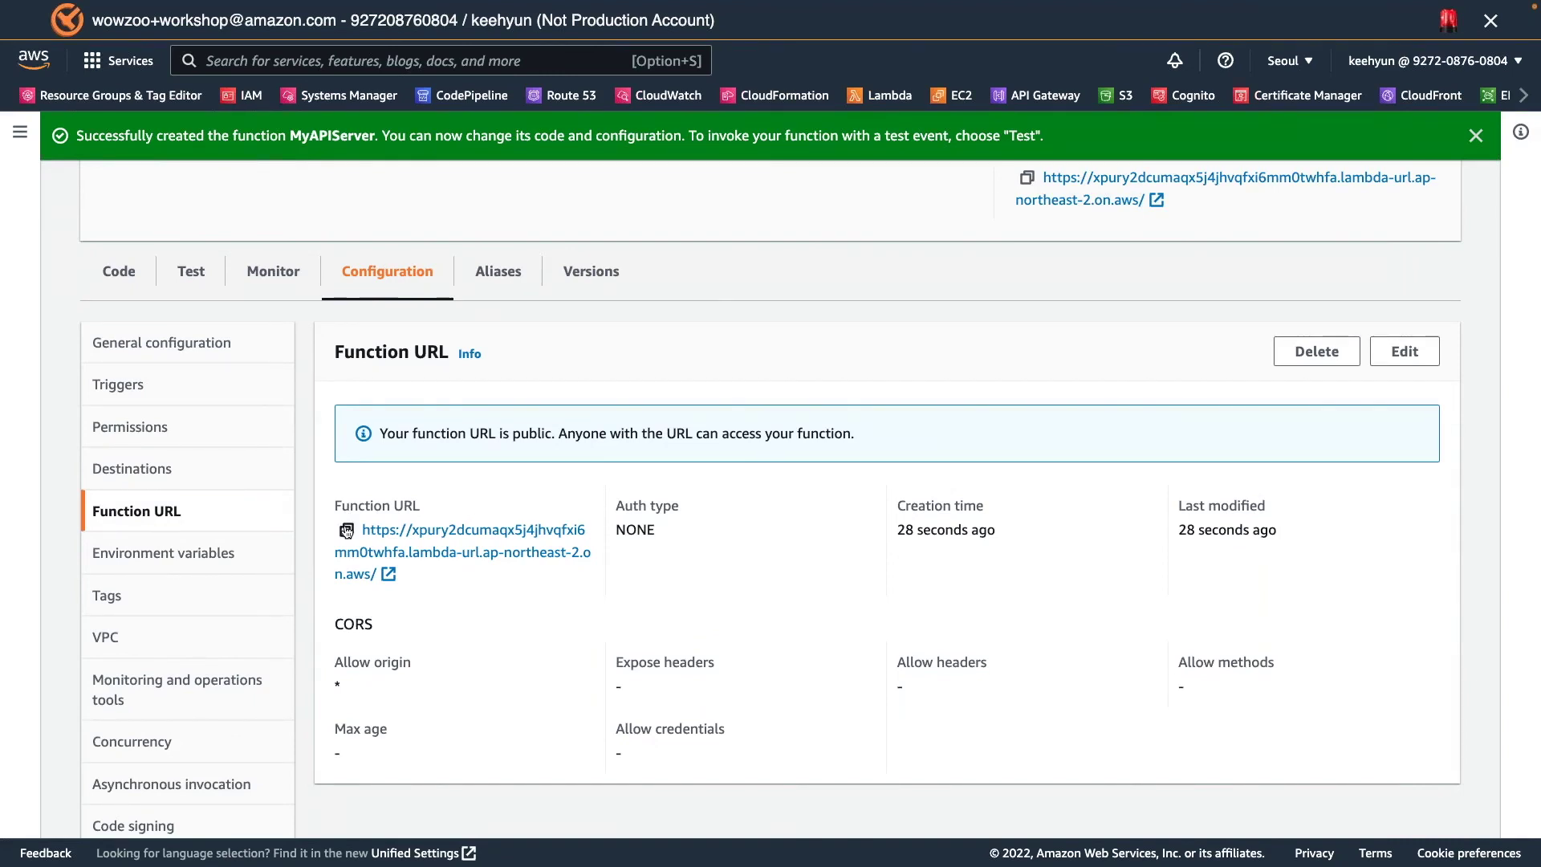
pyautogui.click(122, 271)
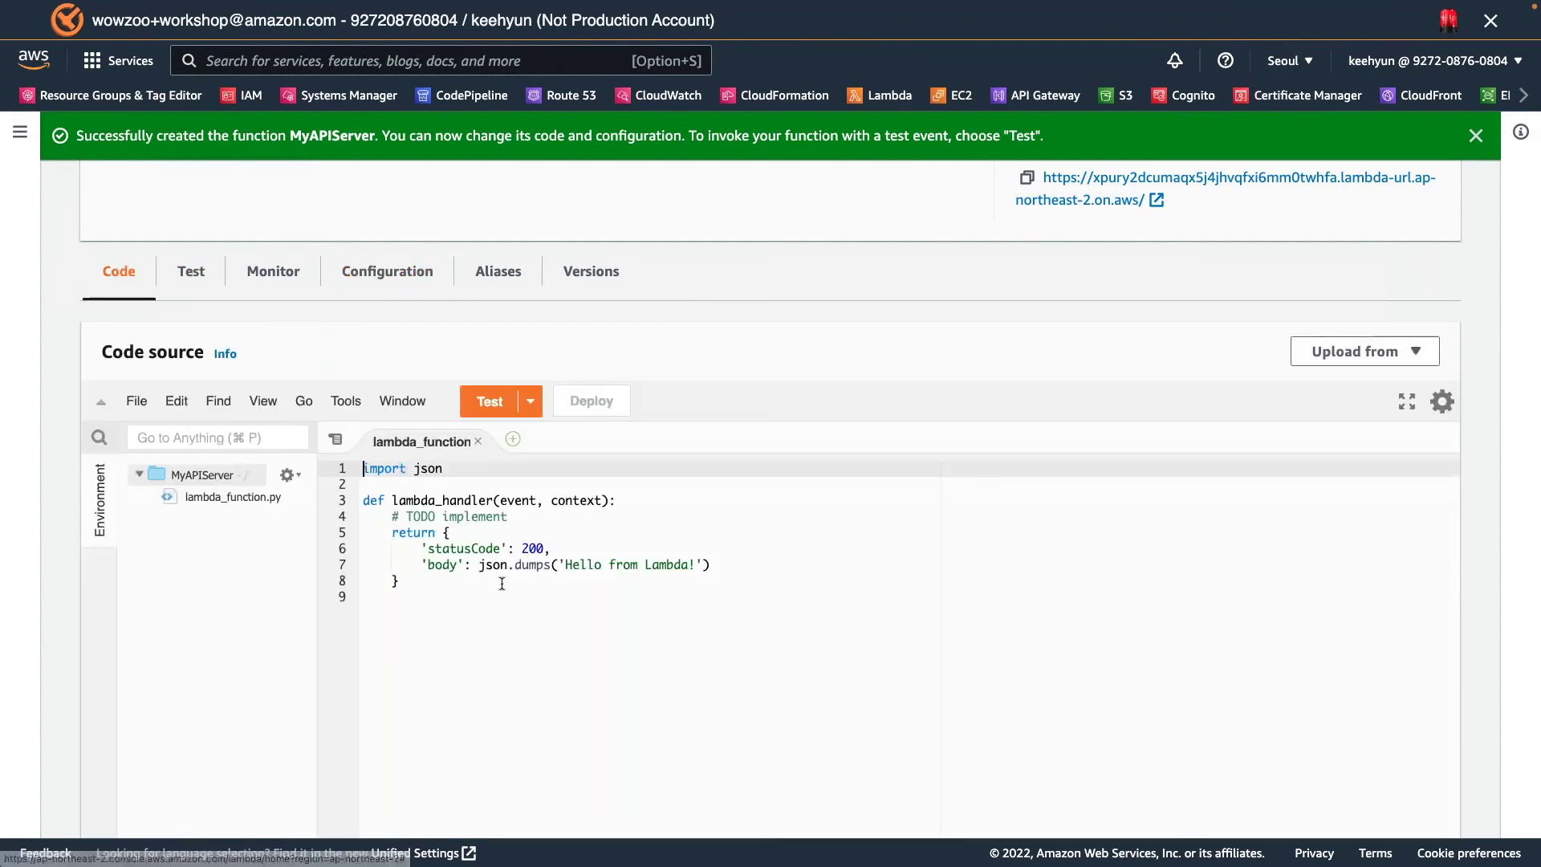
pyautogui.click(527, 647)
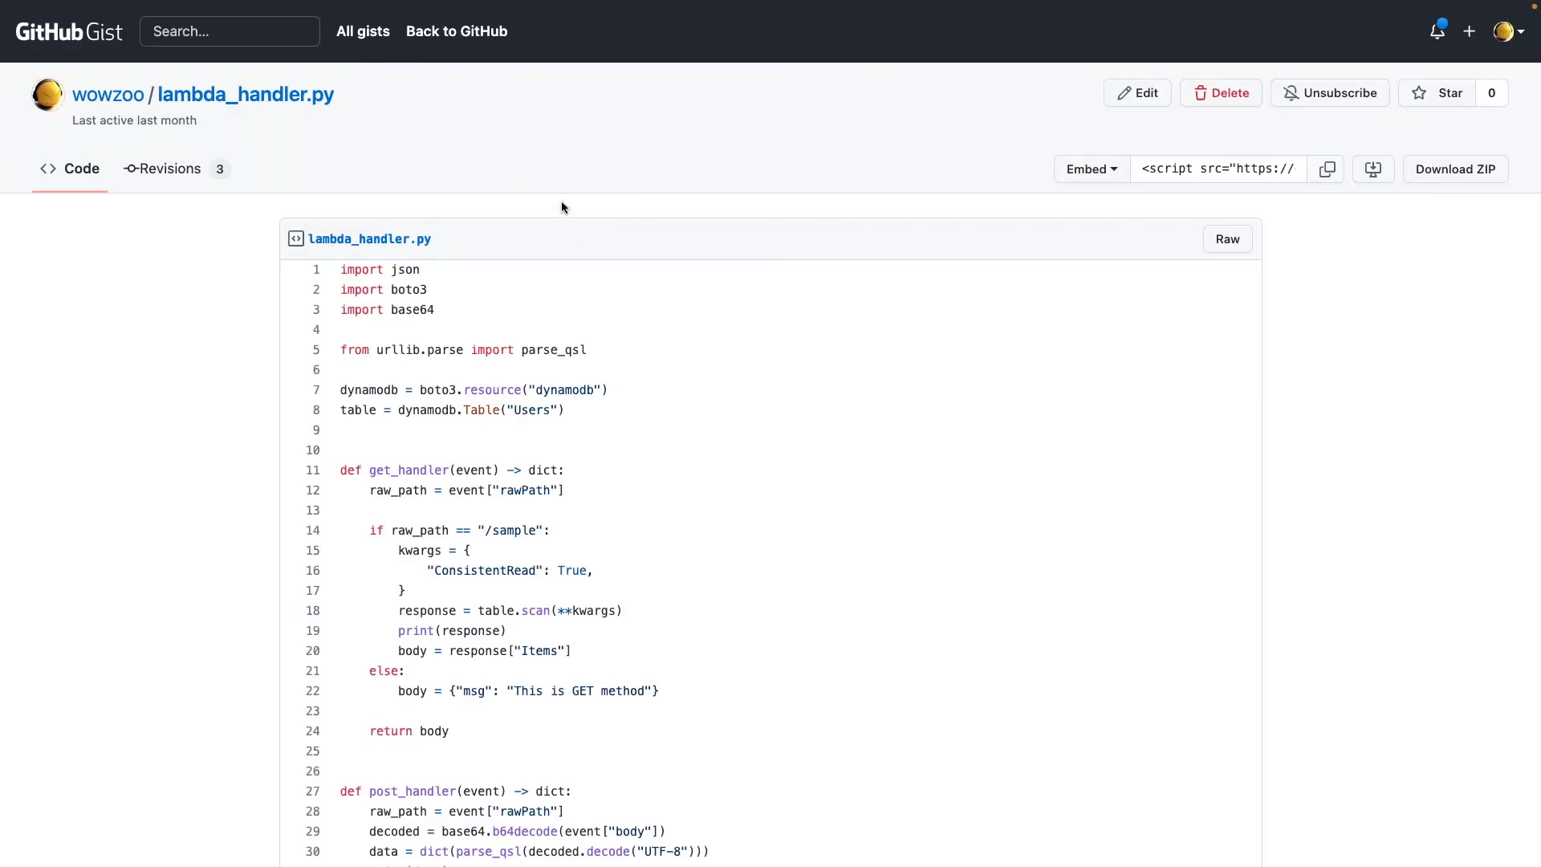
# - Take the browser out of full screen and stretch its window across the full width of the desktop
pyautogui.moveTo(628, 6)
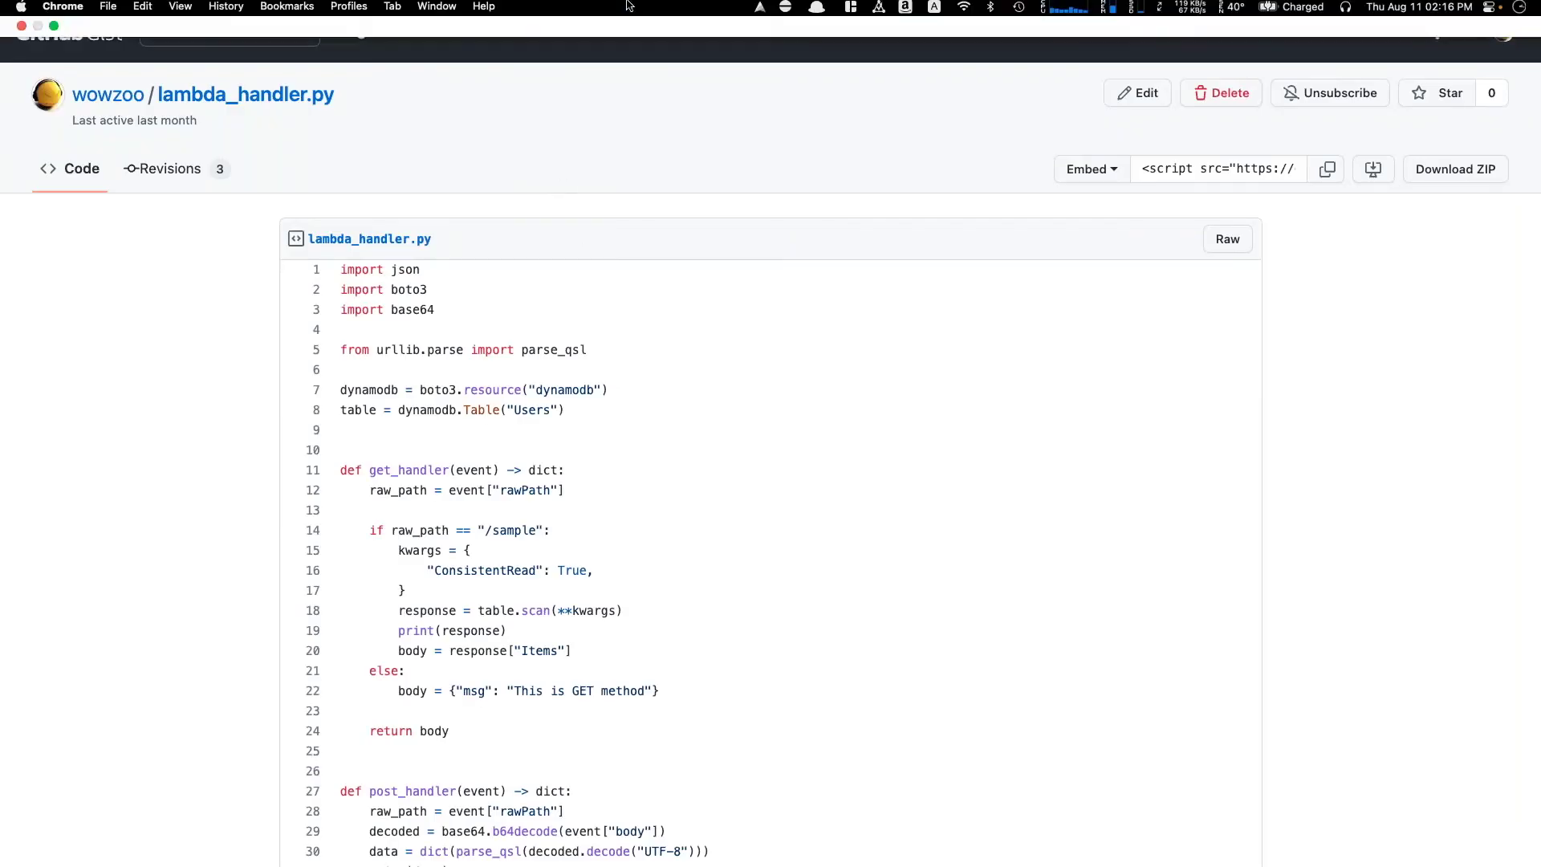
pyautogui.click(53, 31)
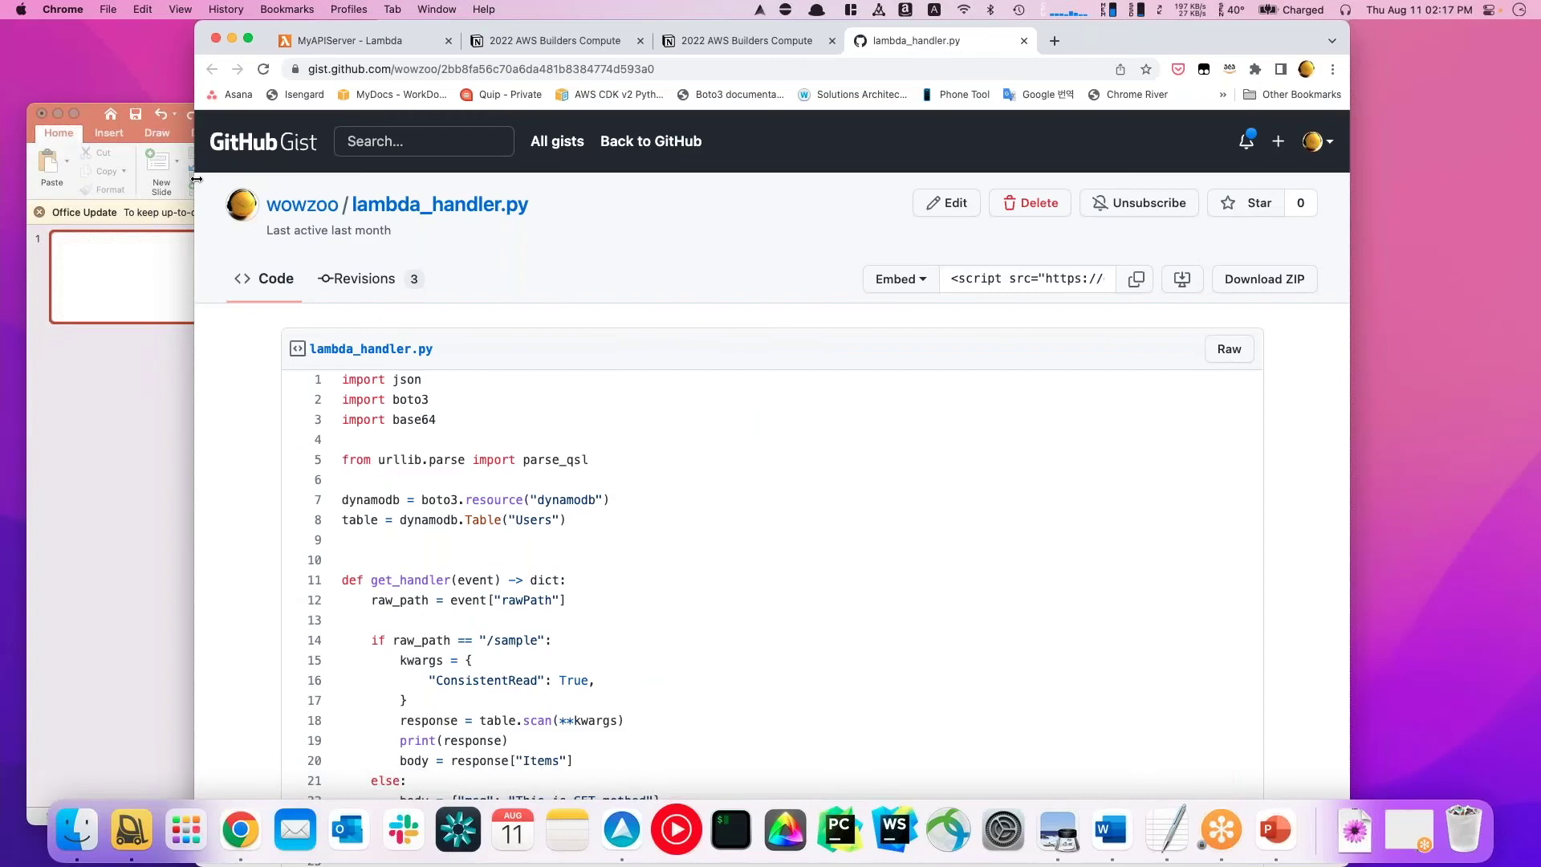
pyautogui.doubleClick(195, 178)
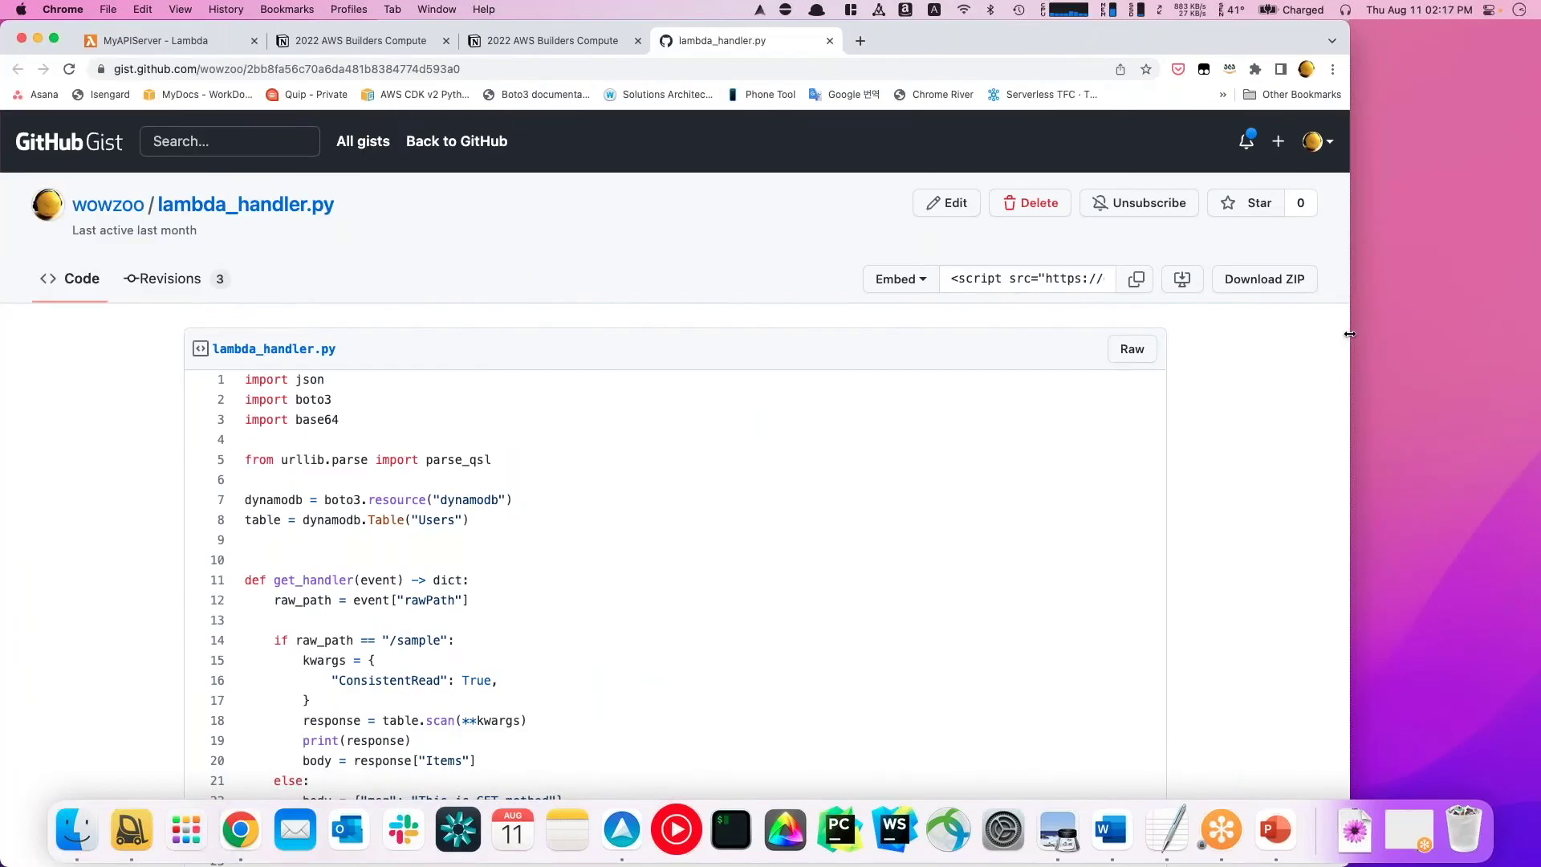
pyautogui.doubleClick(1350, 334)
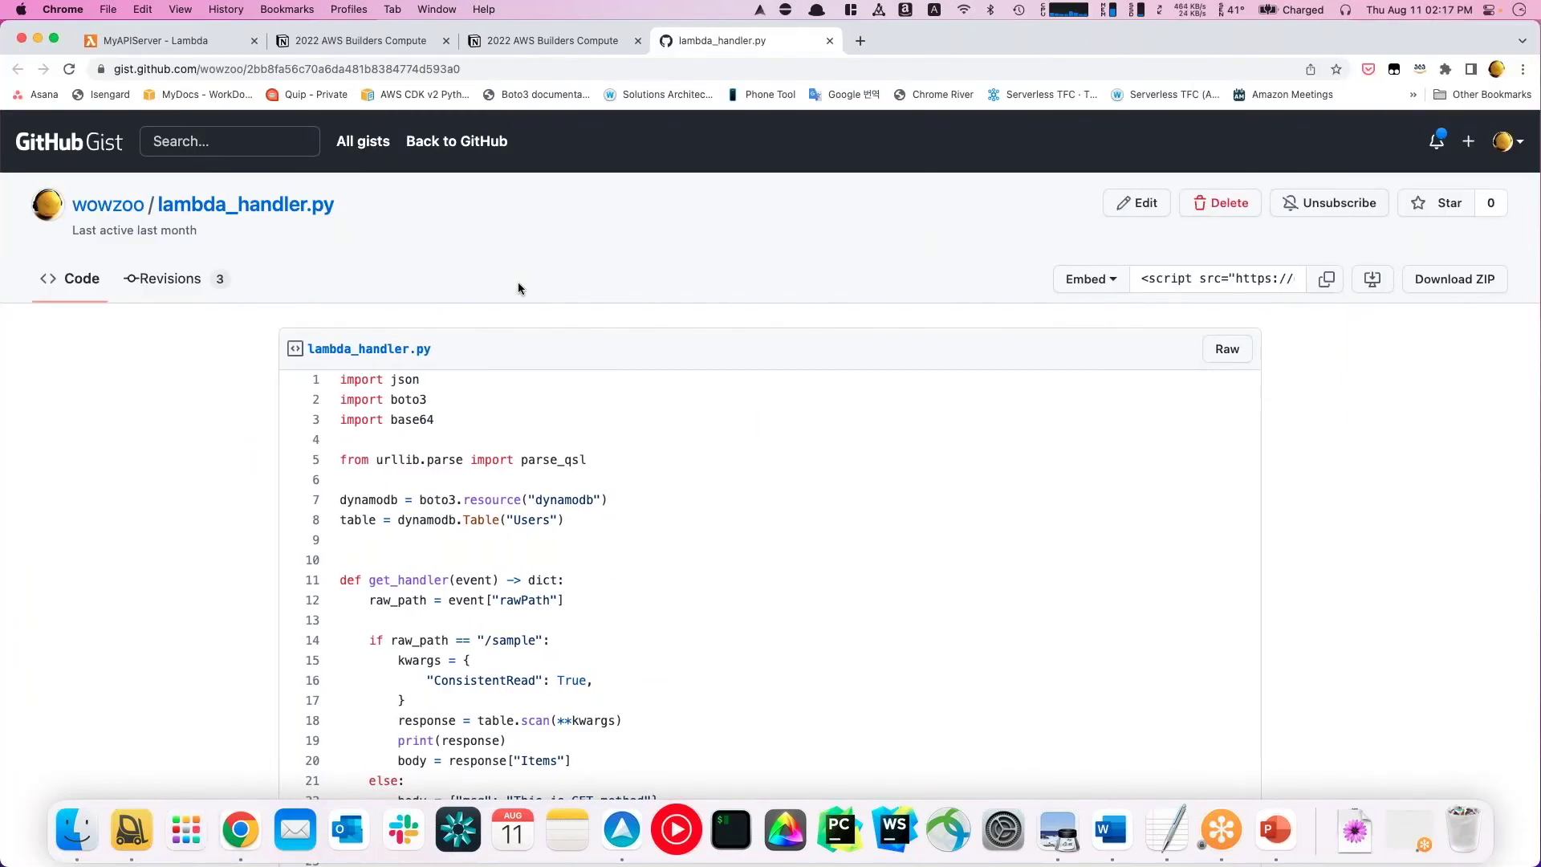
# - Open the raw version of the lambda_handler.py gist and copy its entire code
pyautogui.click(184, 43)
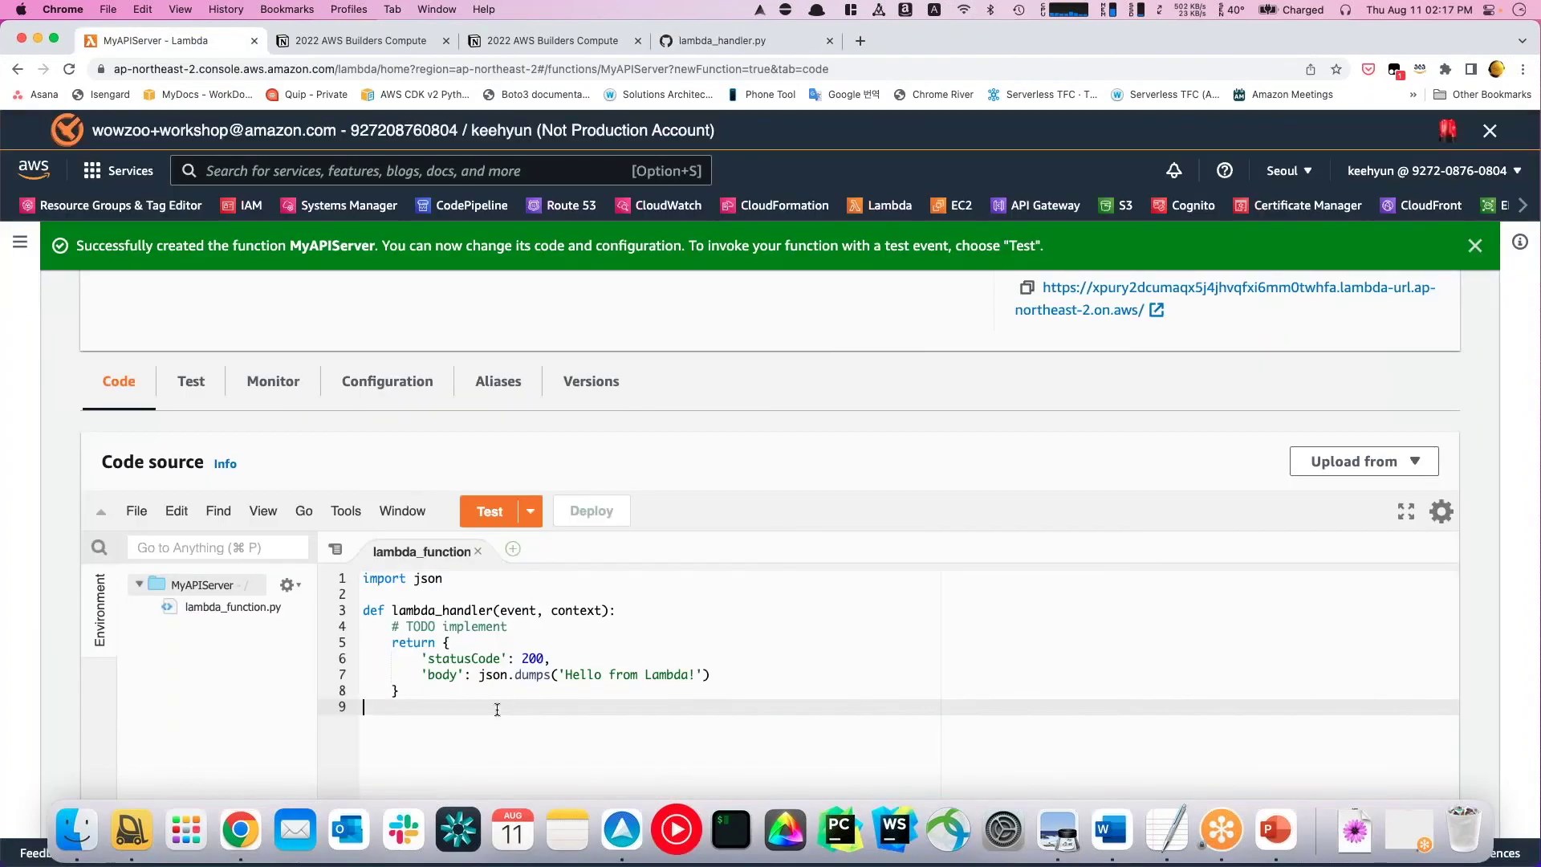
pyautogui.click(760, 44)
pyautogui.scroll(-3, 537, 526)
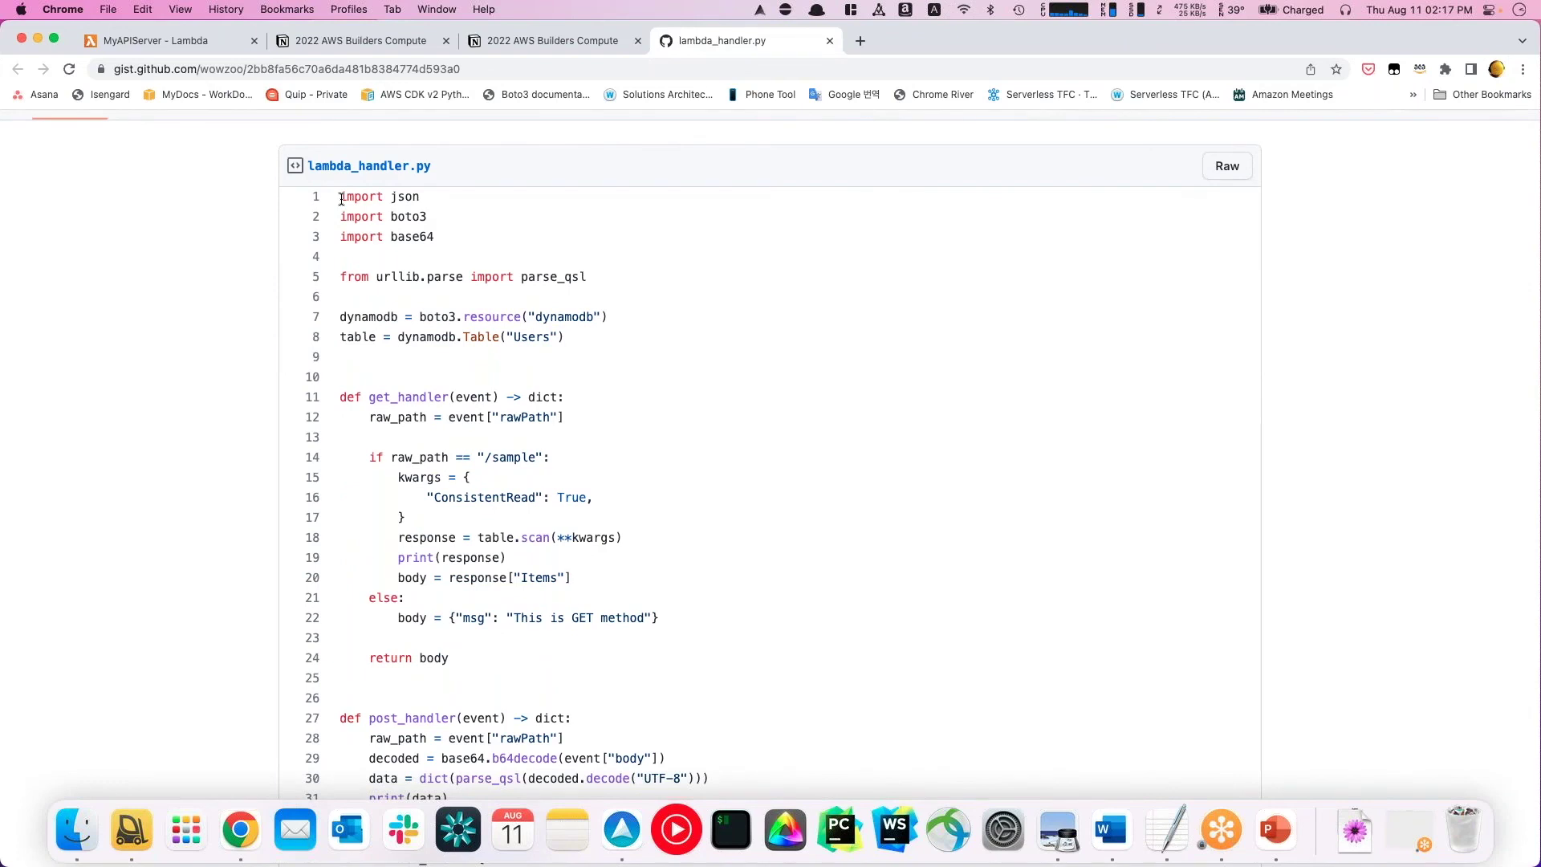
pyautogui.moveTo(341, 198); pyautogui.dragTo(407, 507)
pyautogui.click(407, 507)
pyautogui.click(1227, 167)
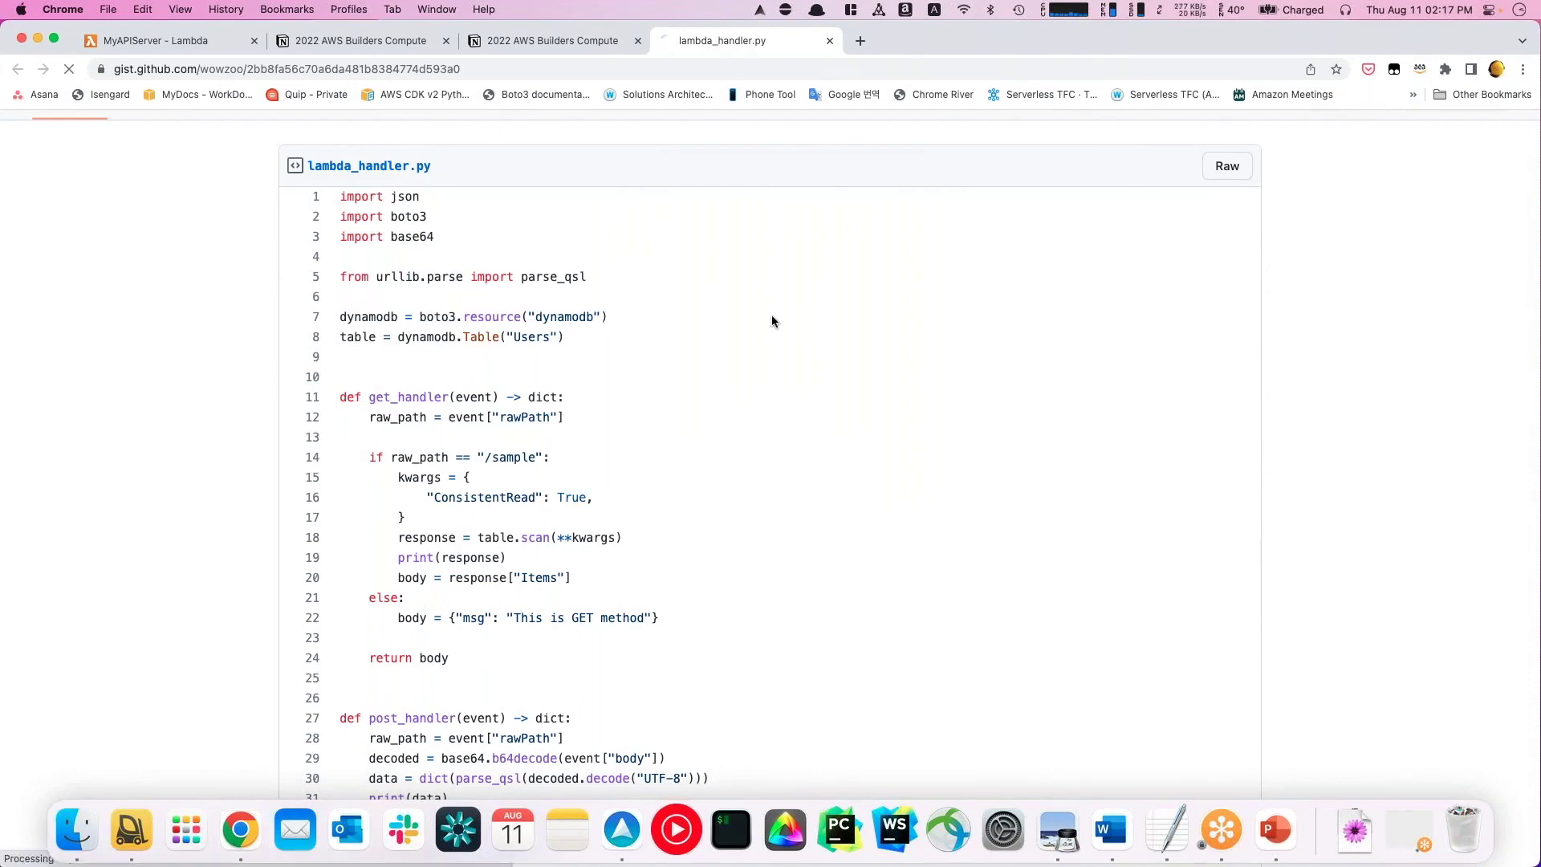
pyautogui.press('super+a')
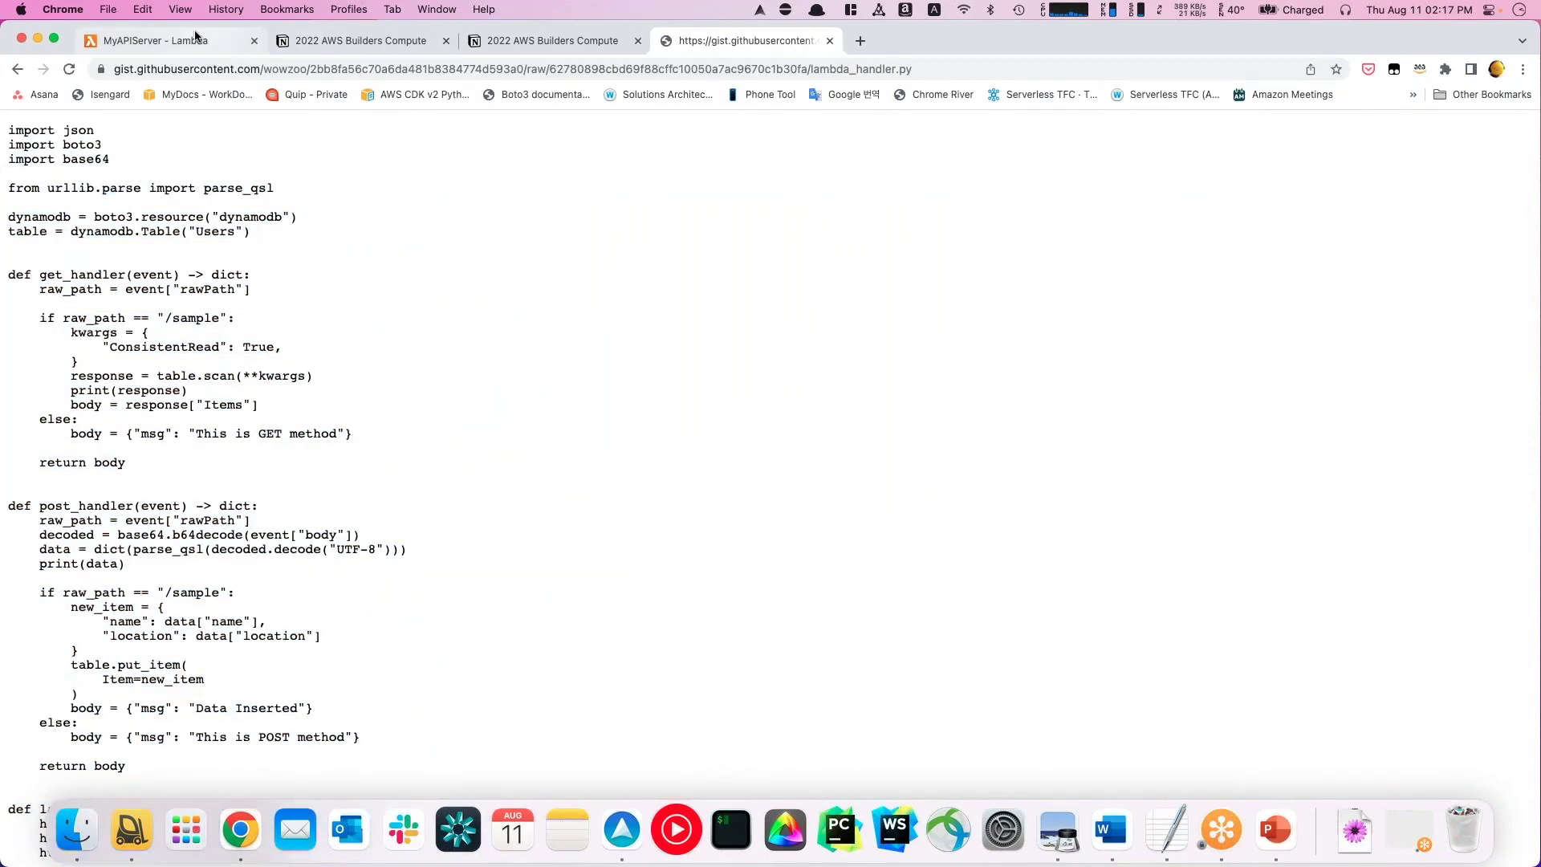
# - Replace the default code in lambda_function.py with the copied lambda_handler.py code and deploy MyAPIServer
pyautogui.click(153, 40)
pyautogui.click(448, 695)
pyautogui.moveTo(448, 695); pyautogui.dragTo(247, 572)
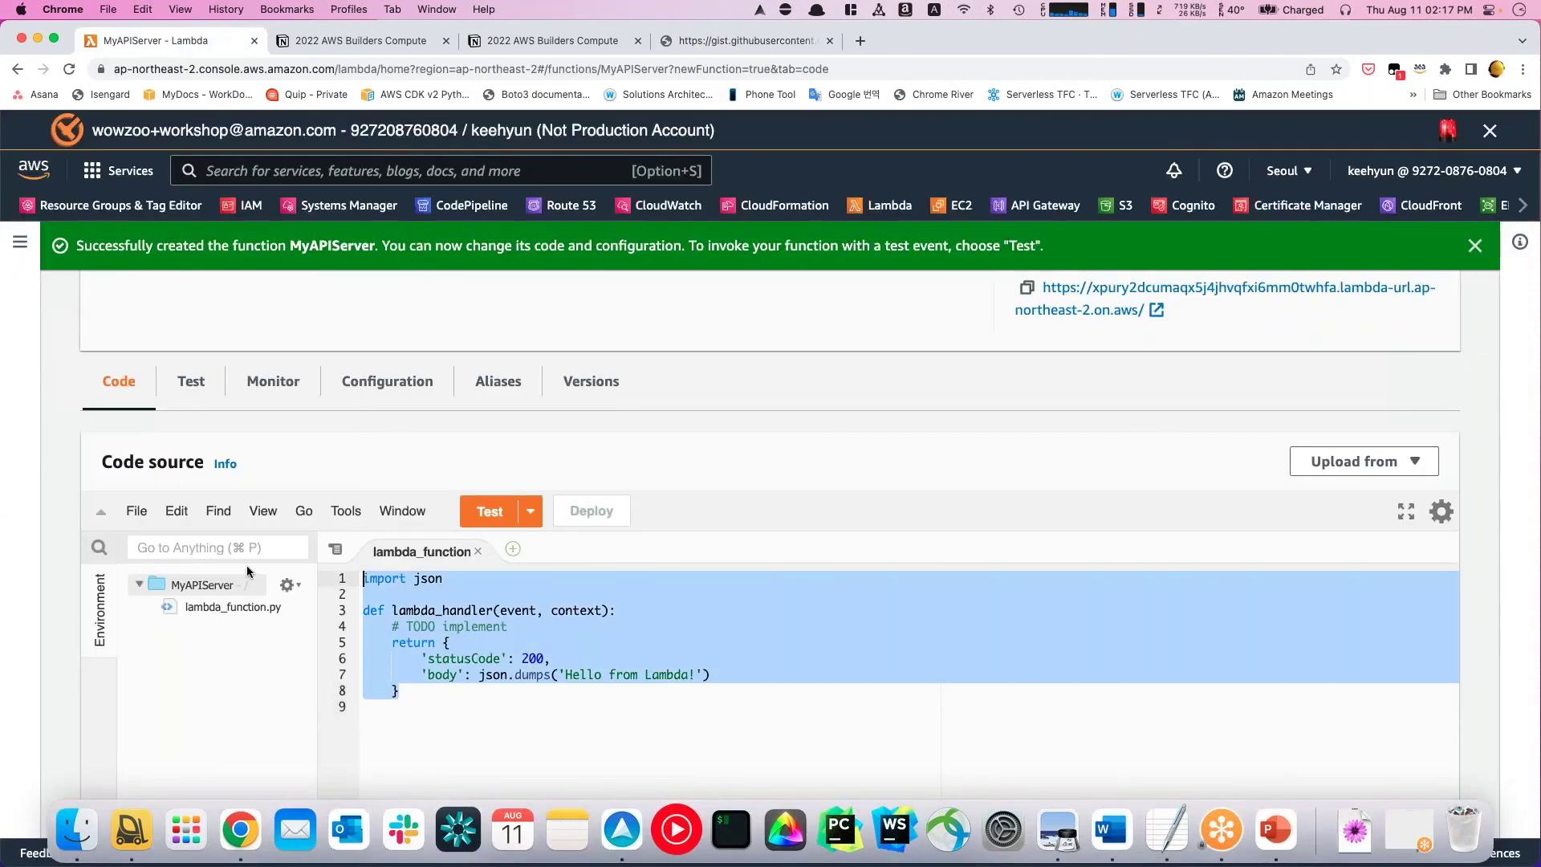
pyautogui.press('super+v')
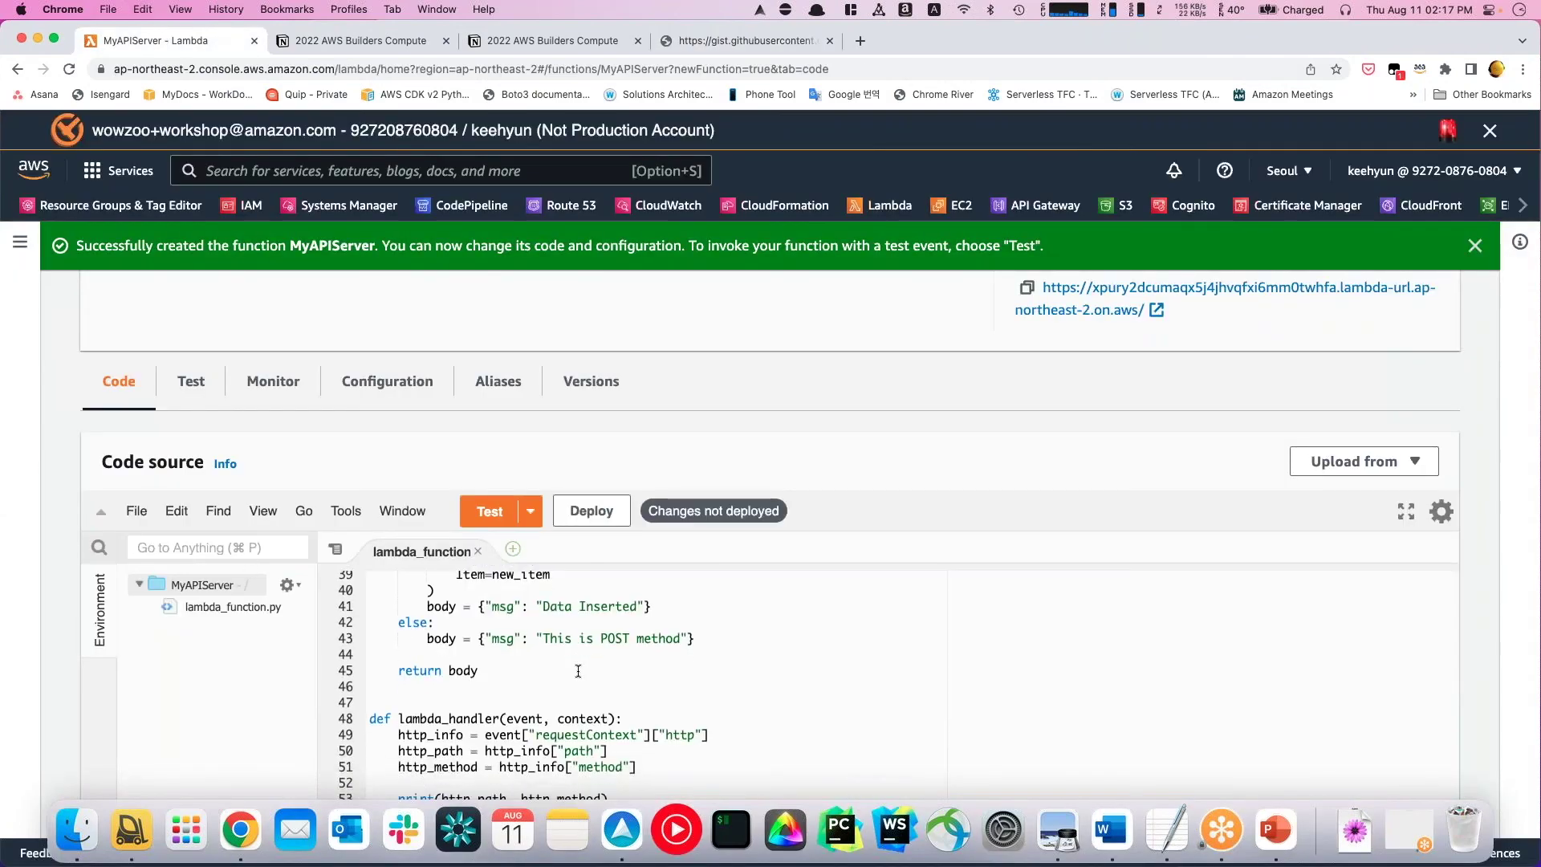
pyautogui.scroll(-3, 578, 671)
pyautogui.scroll(-1, 578, 671)
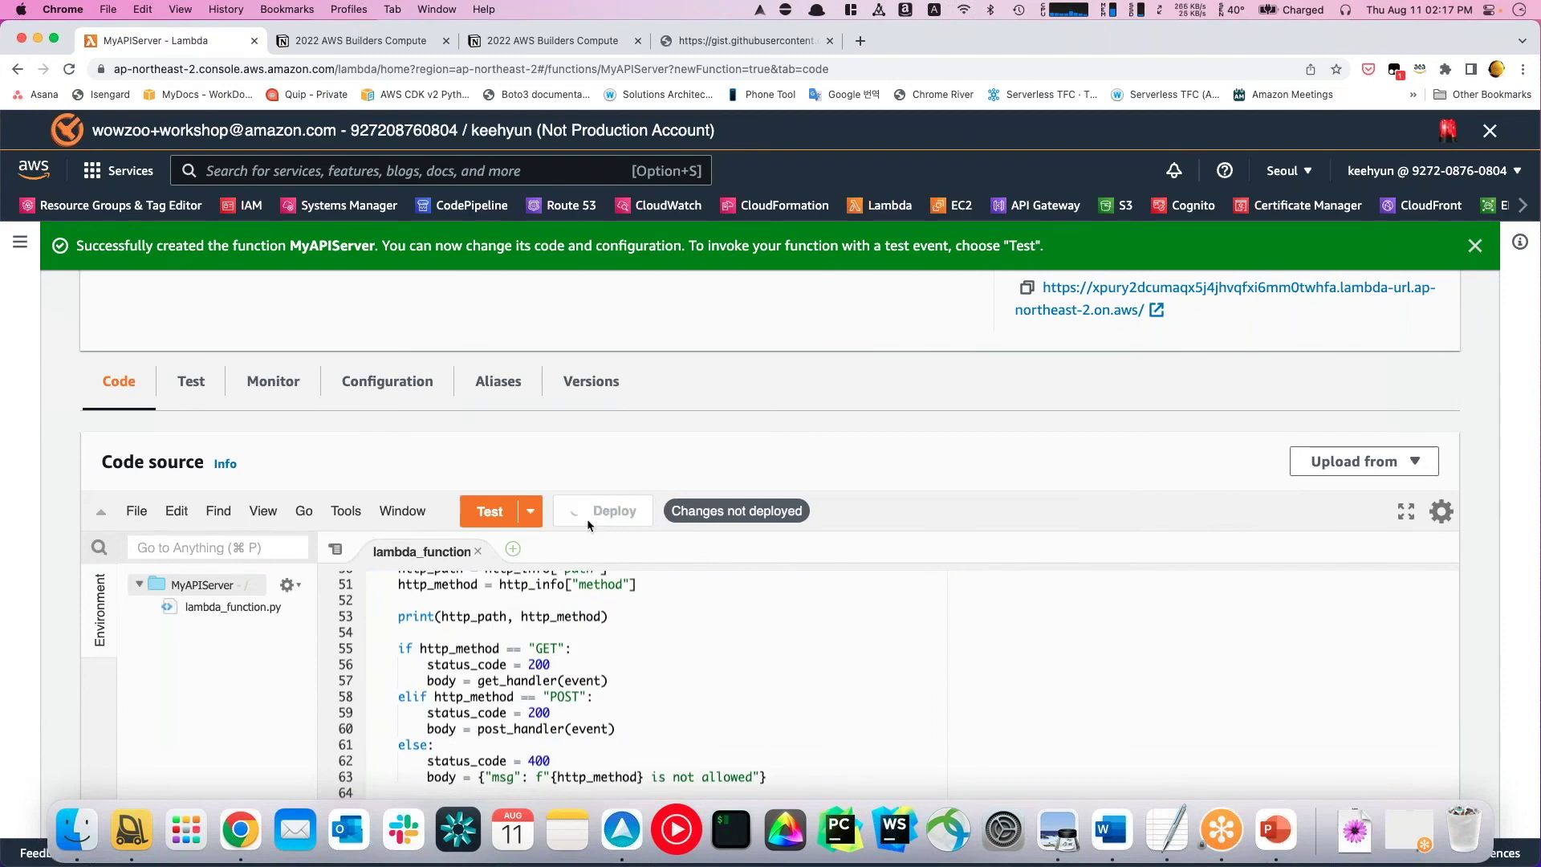
pyautogui.click(588, 523)
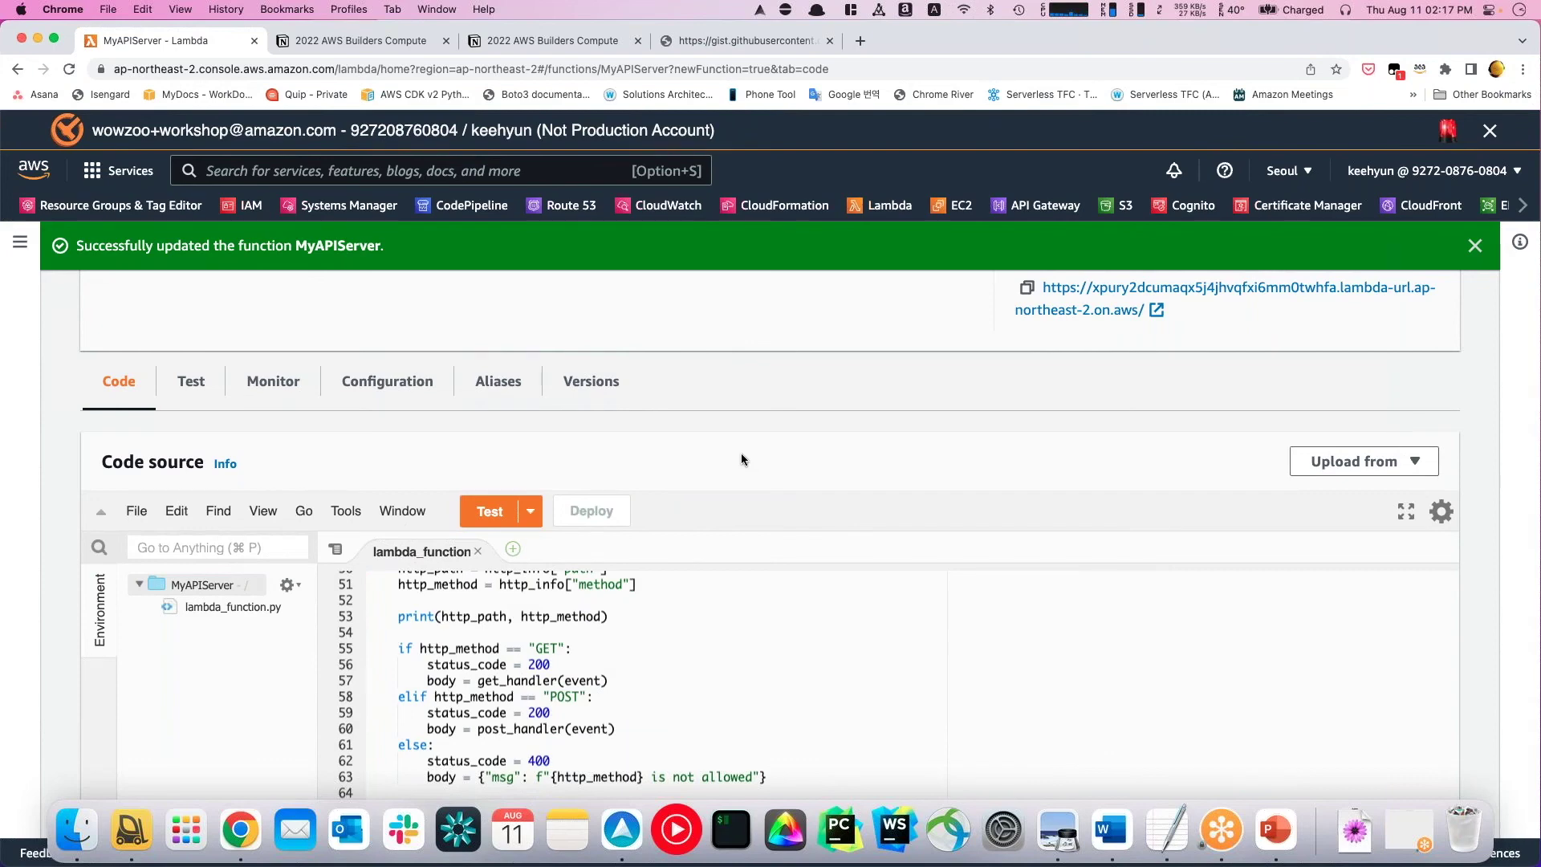
# - Open the lambda_handler page of the 2022 AWS Builders Compute guide in Notion, select its address and look over its code
pyautogui.scroll(-5, 732, 562)
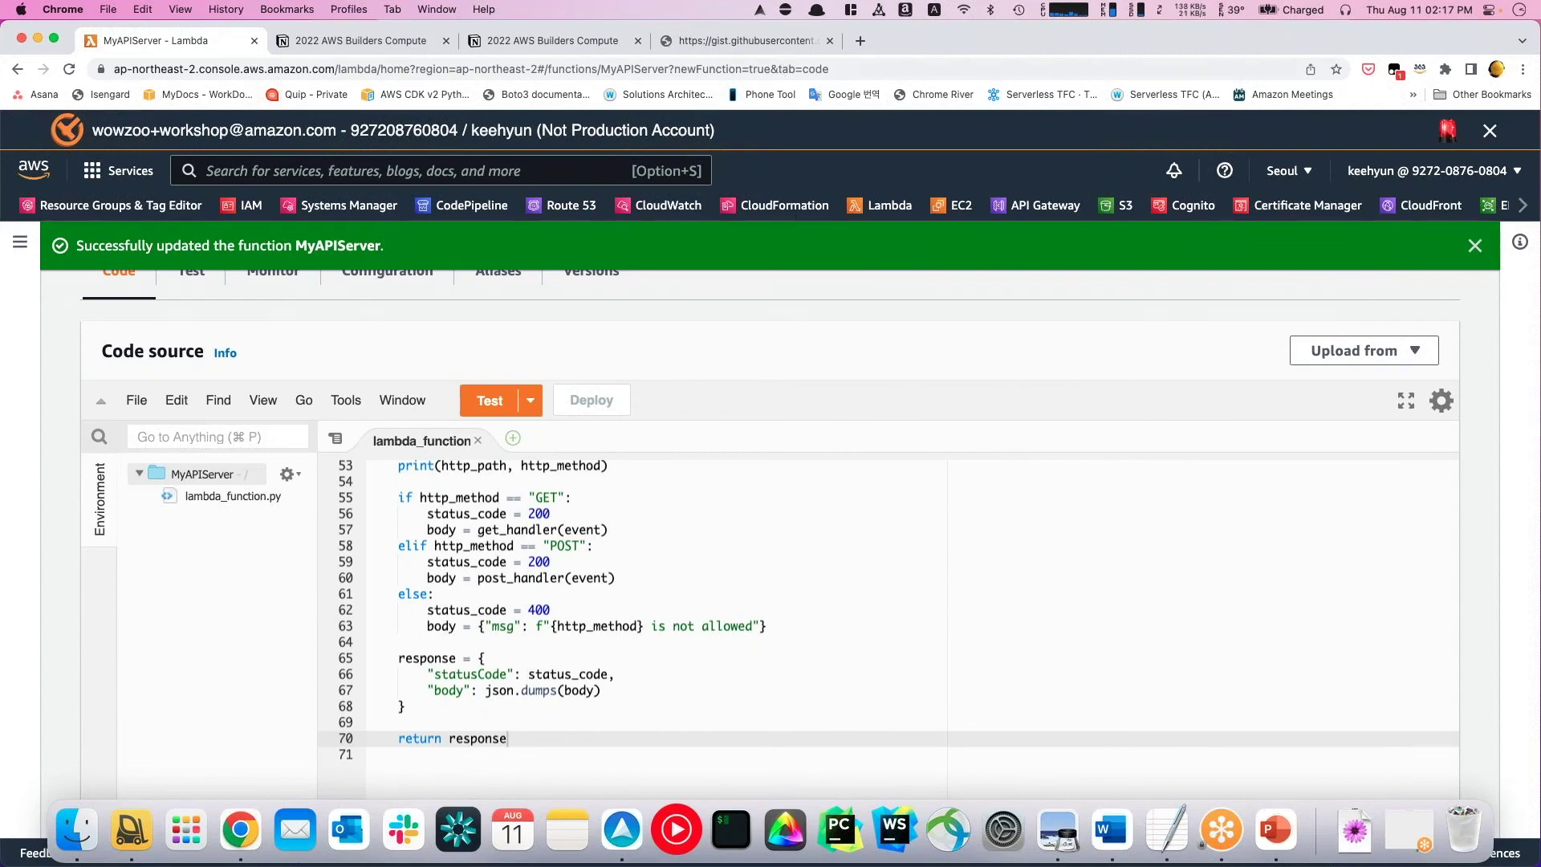
pyautogui.click(539, 45)
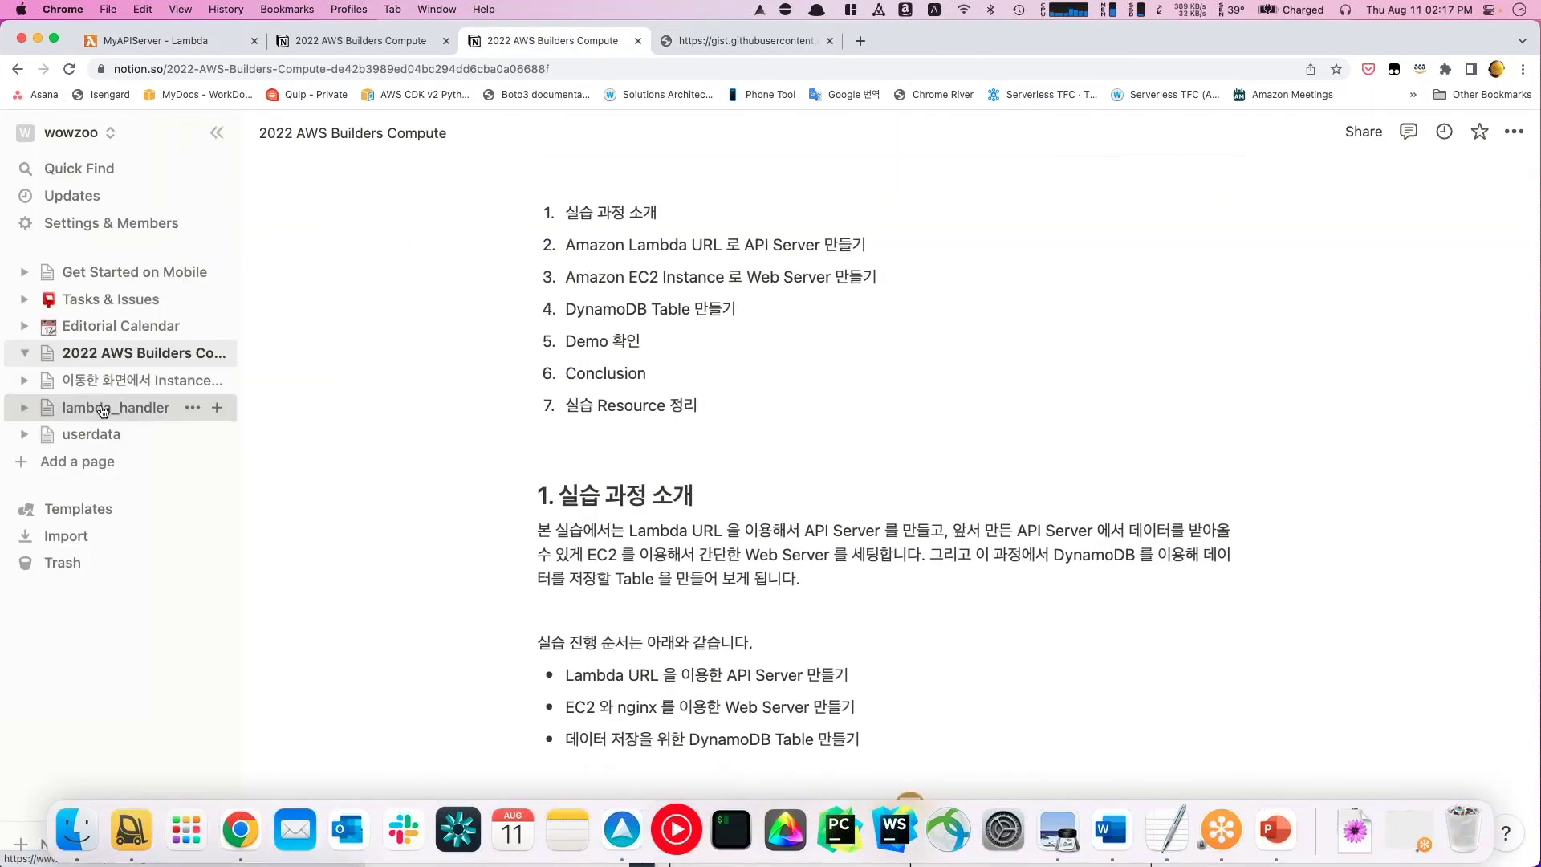
pyautogui.click(152, 407)
pyautogui.click(512, 71)
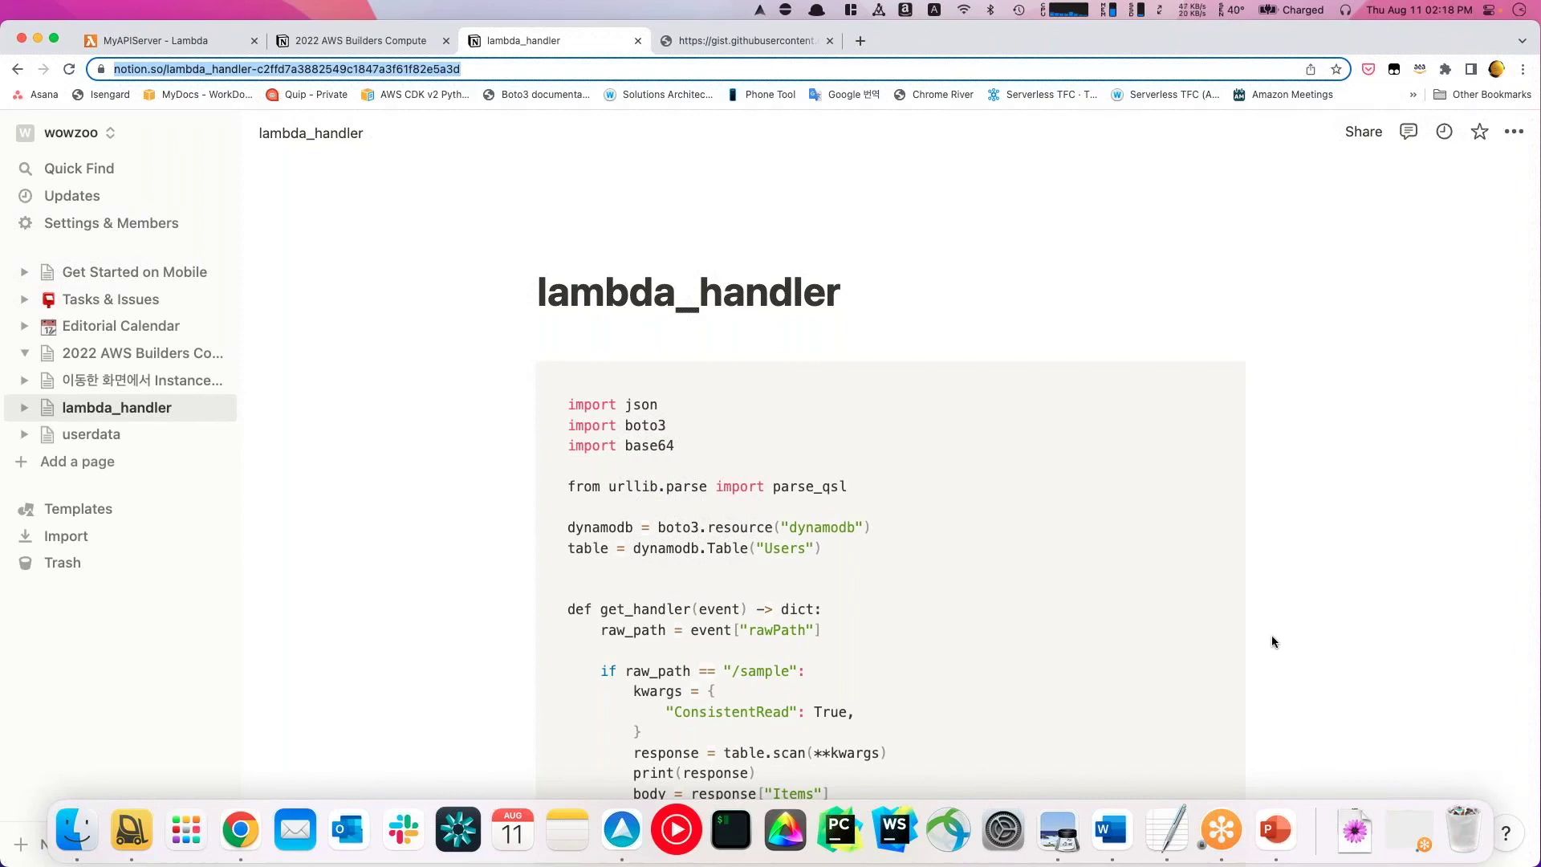
pyautogui.scroll(-5, 1286, 606)
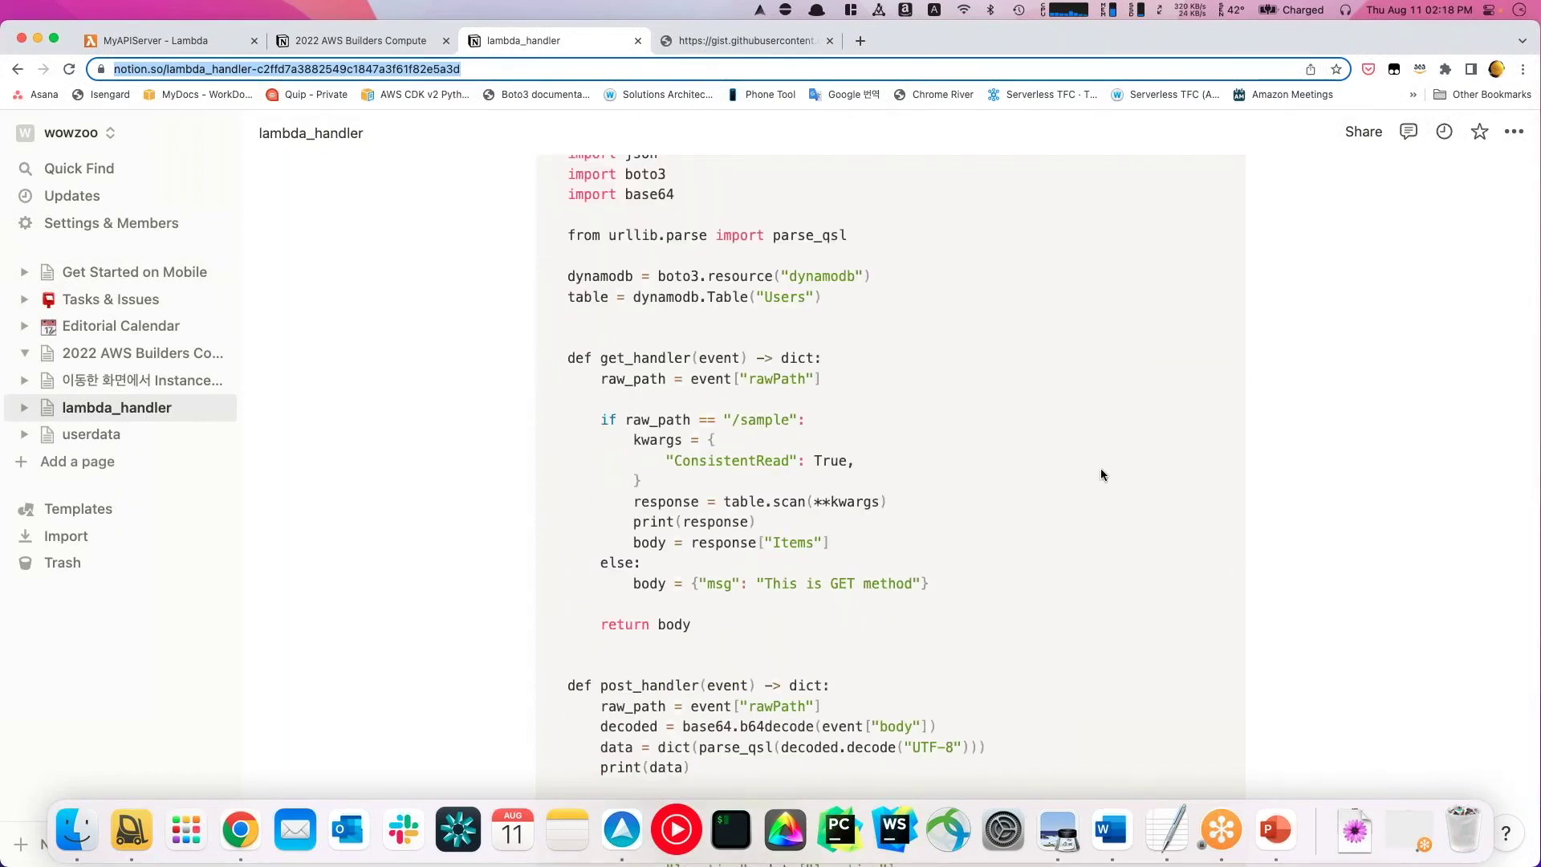
# - Return to the MyAPIServer code in the Lambda console and examine the lambda_handler function in lambda_function.py
pyautogui.click(183, 46)
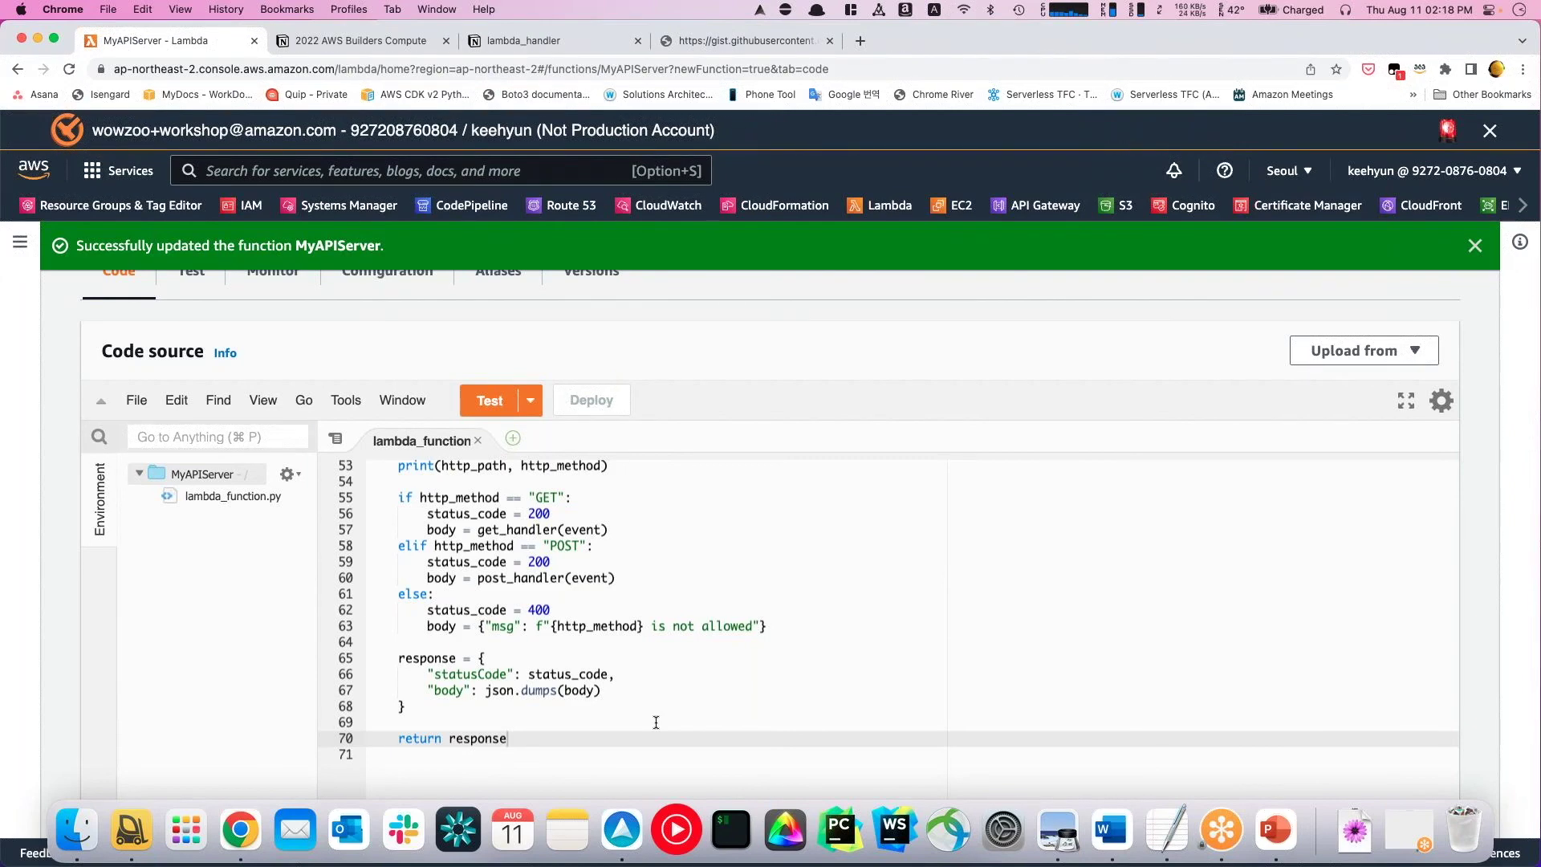
pyautogui.scroll(5, 656, 722)
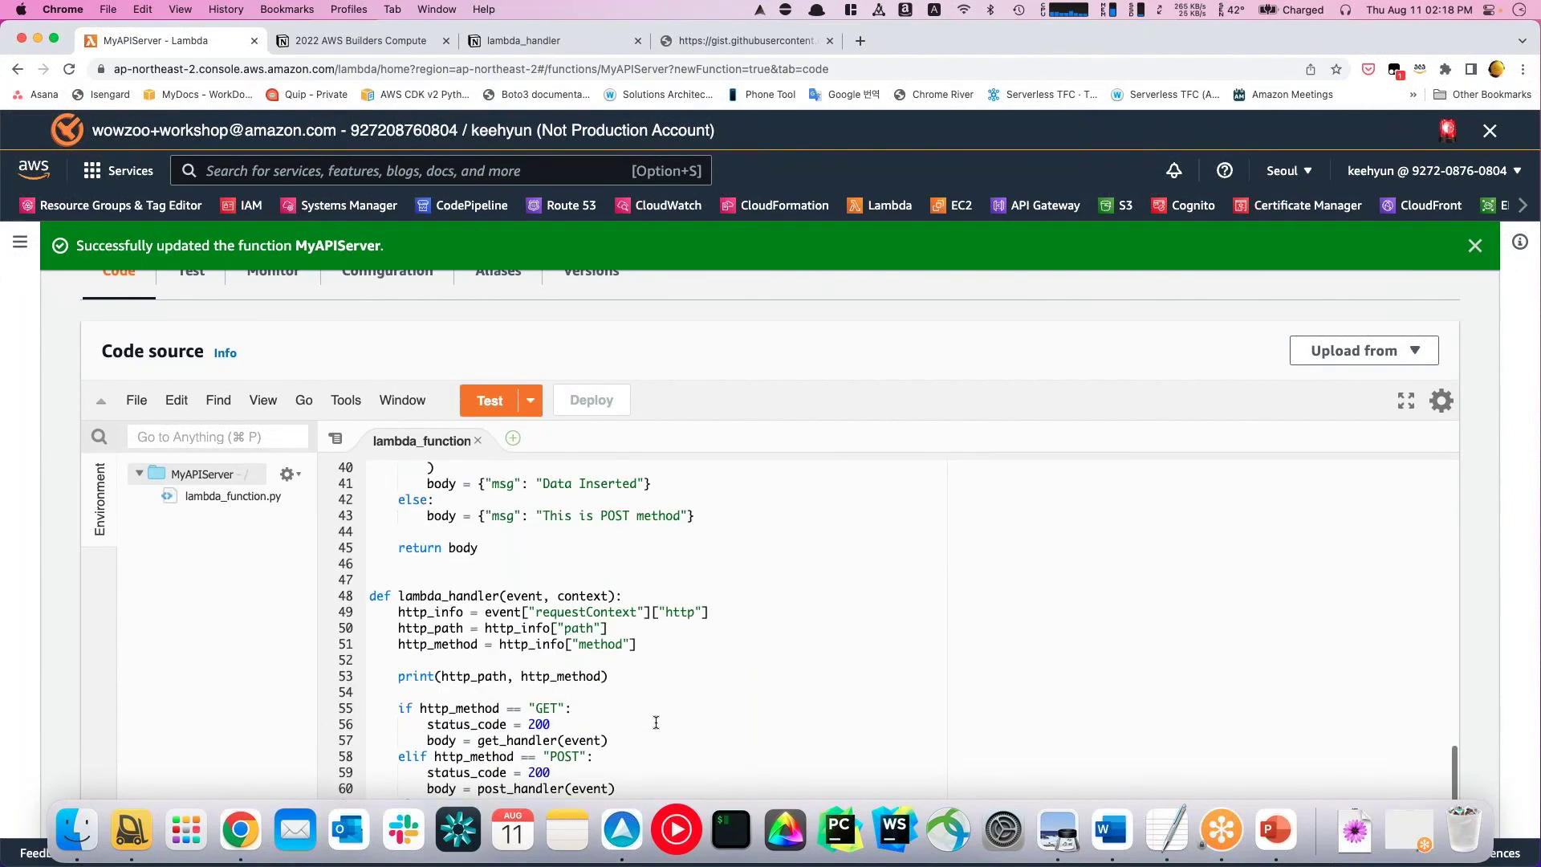
pyautogui.scroll(-4, 656, 722)
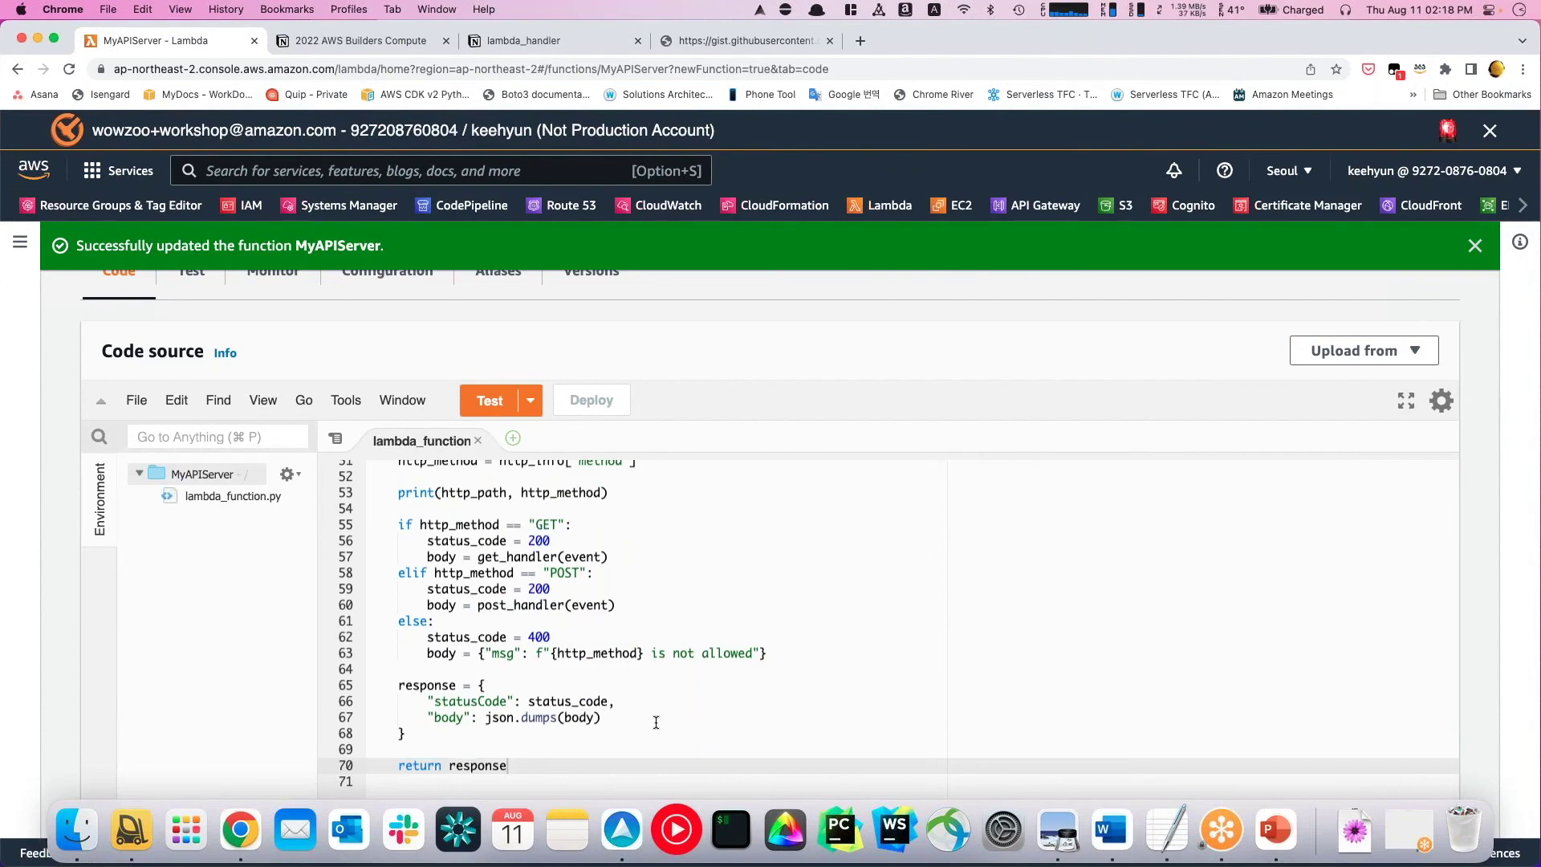
pyautogui.scroll(1, 656, 723)
pyautogui.scroll(3, 656, 723)
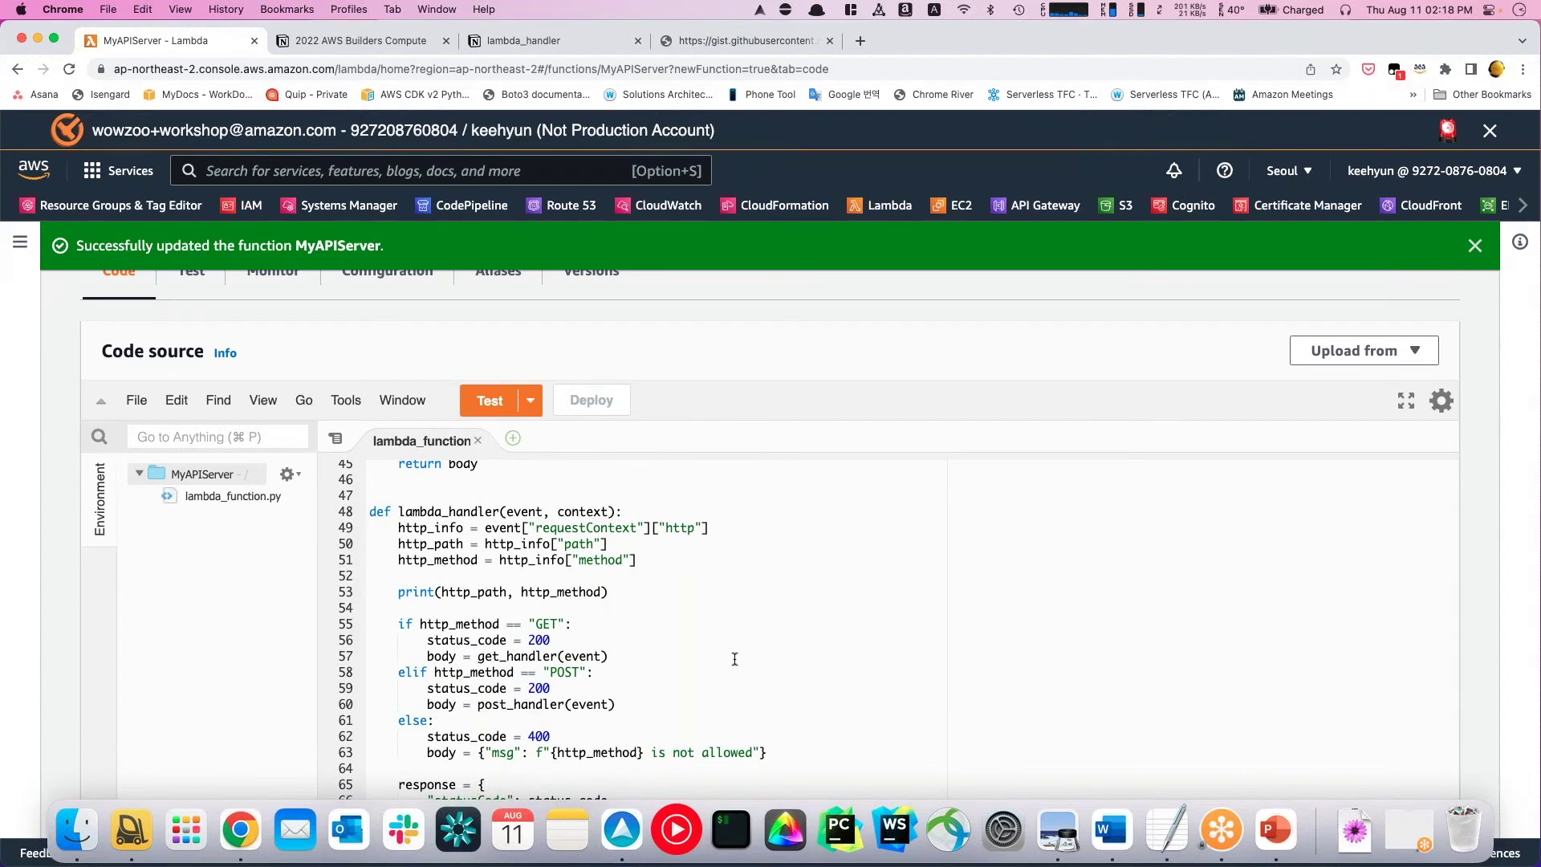
pyautogui.doubleClick(454, 511)
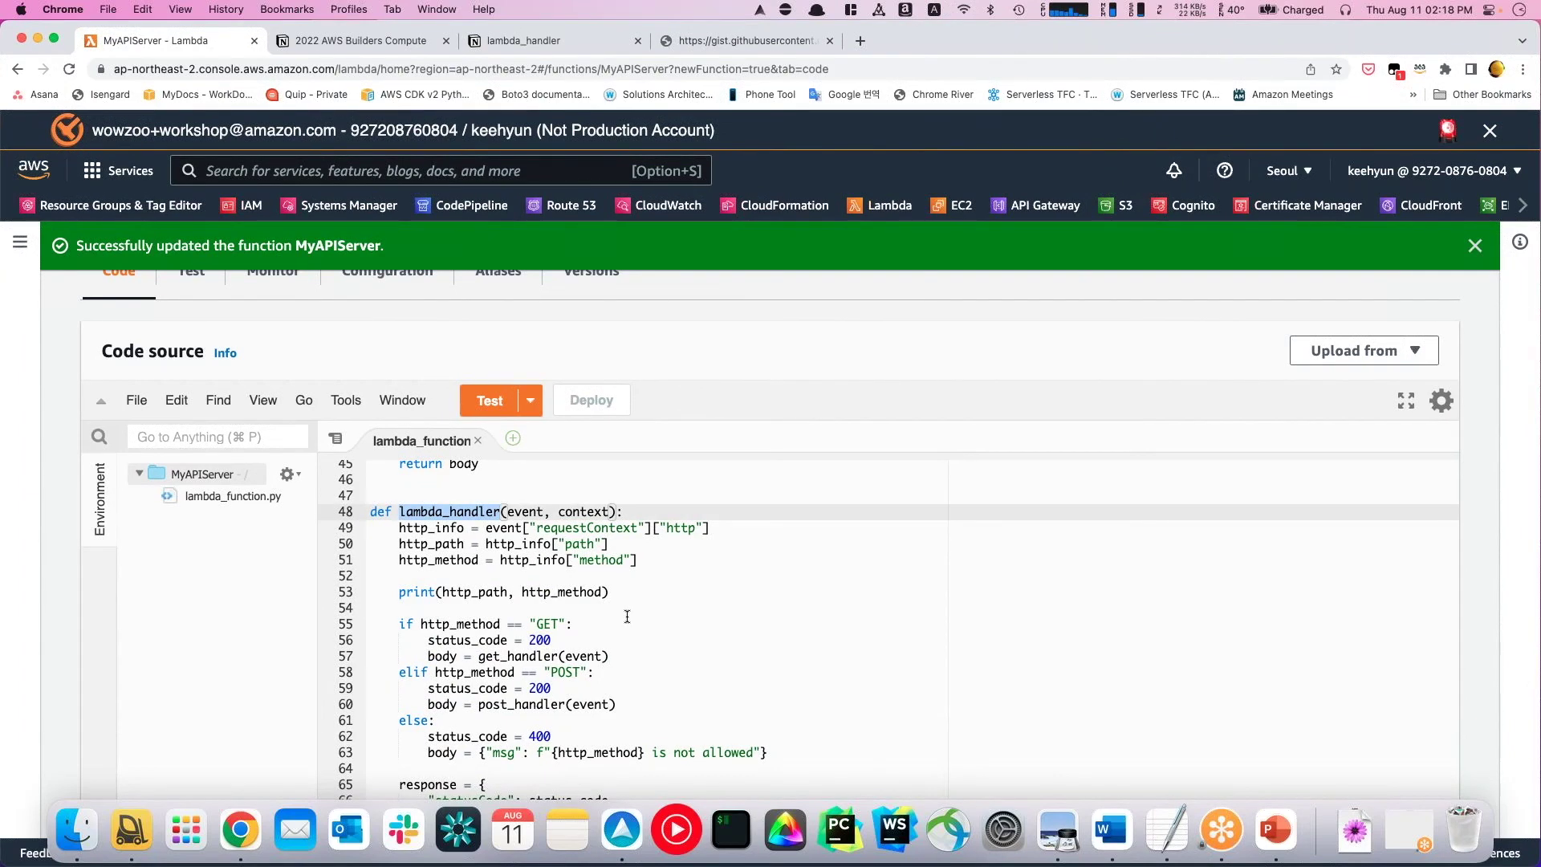
pyautogui.press('Right')
pyautogui.press('Right')
pyautogui.press('Right')
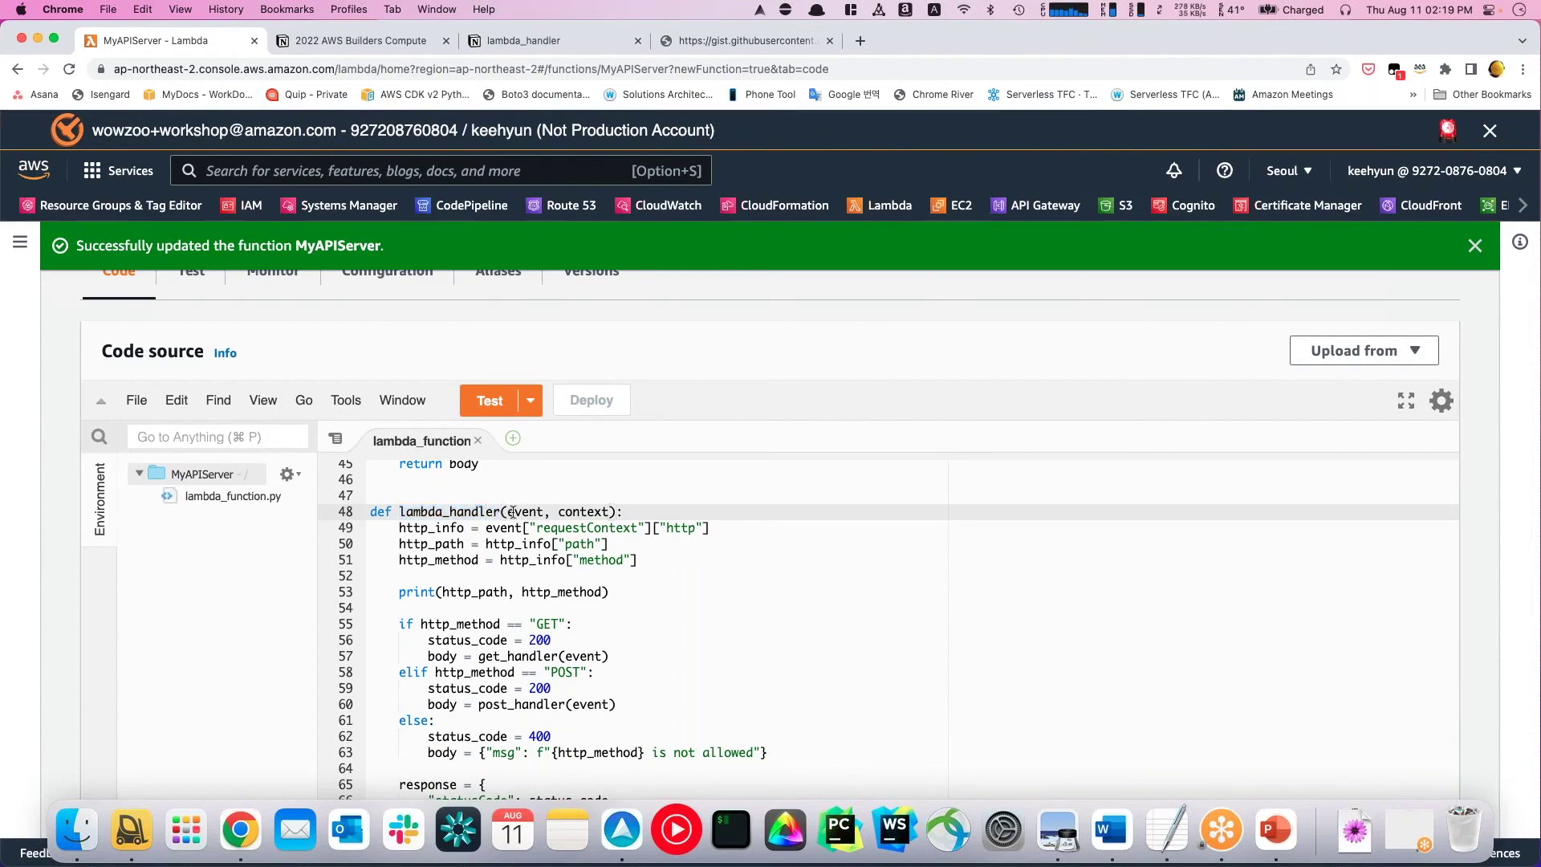
# - Examine the event and context parameters of lambda_handler and the line that reads http_info from the event
pyautogui.doubleClick(586, 512)
pyautogui.click(690, 637)
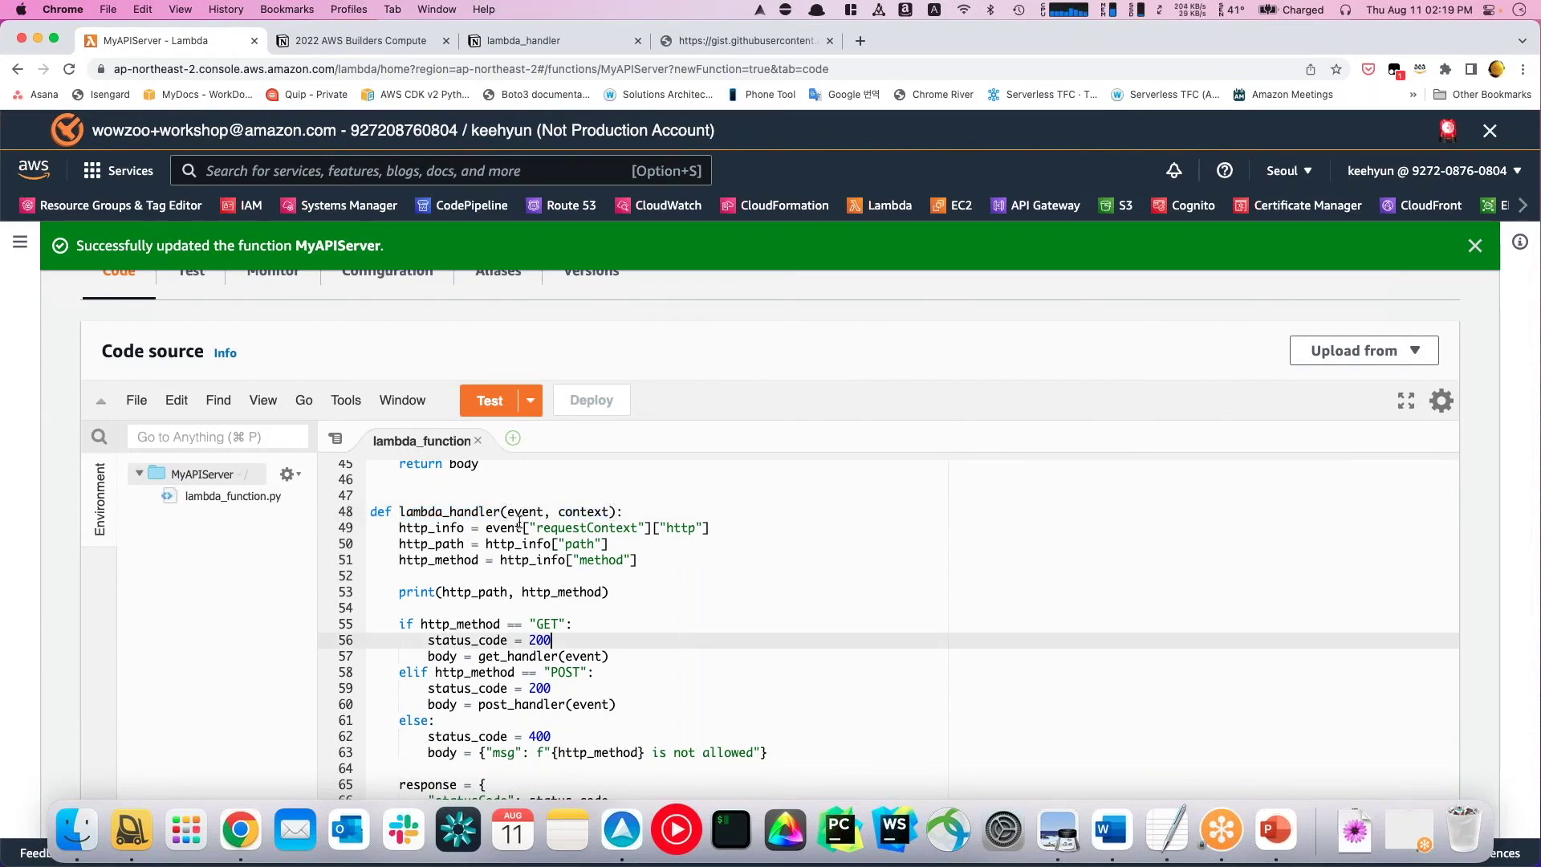
pyautogui.click(516, 527)
pyautogui.click(516, 511)
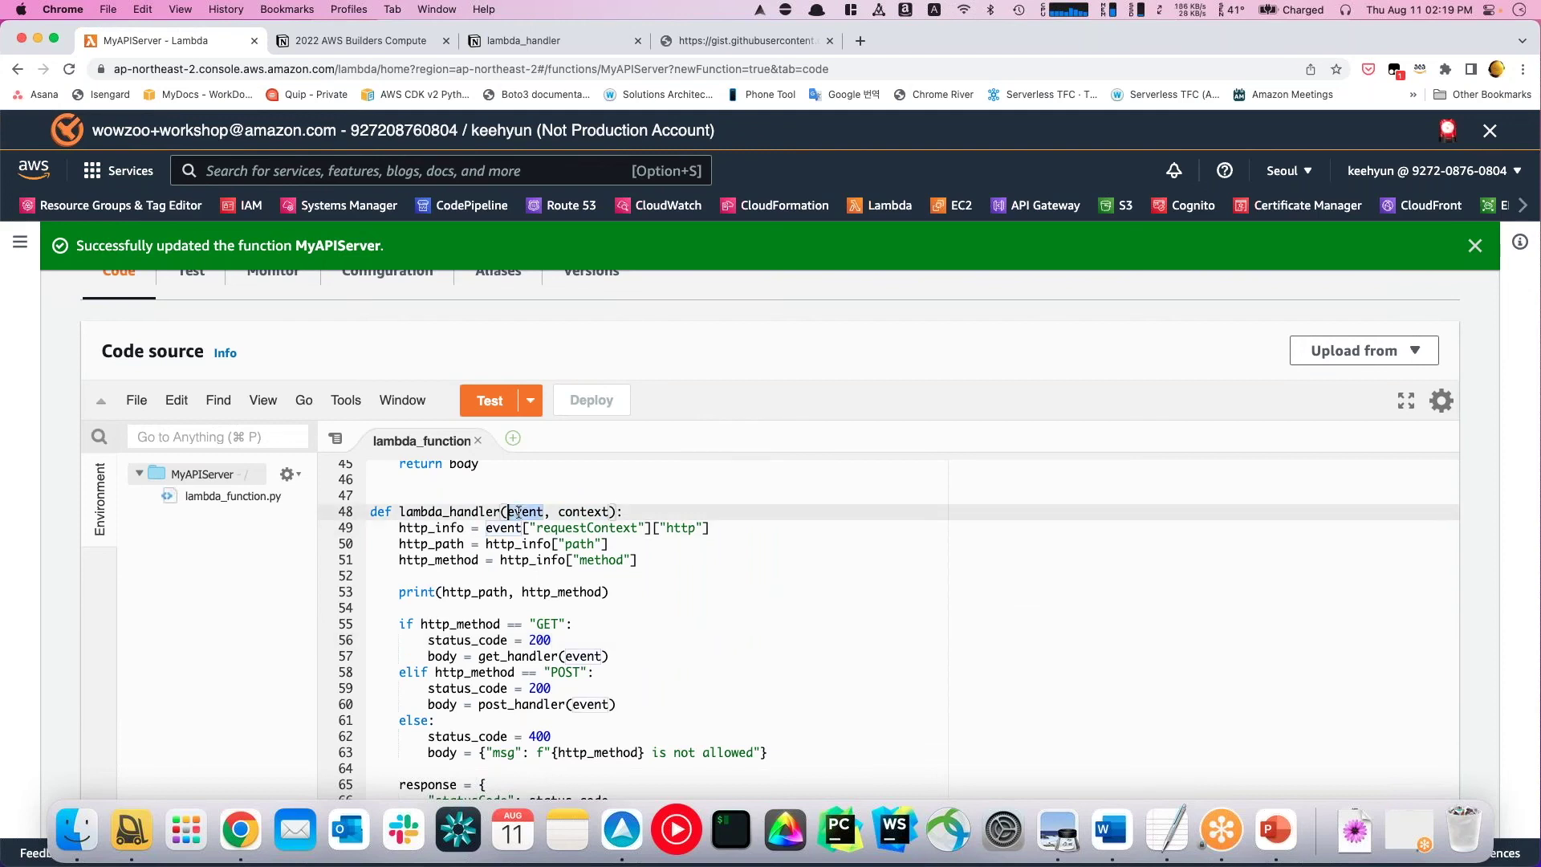
pyautogui.click(720, 578)
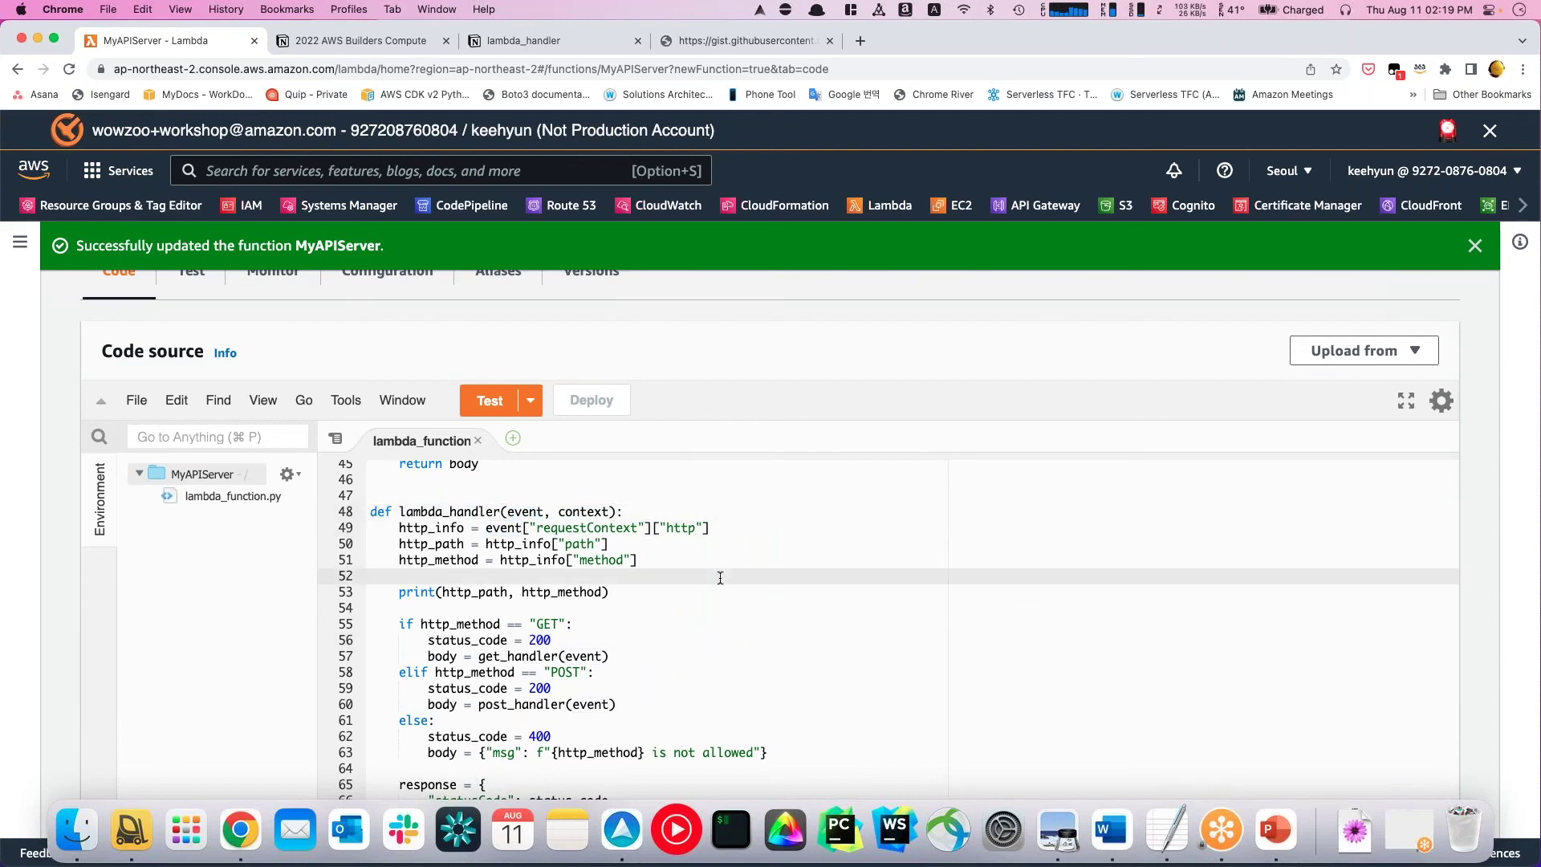
pyautogui.doubleClick(493, 529)
pyautogui.doubleClick(681, 529)
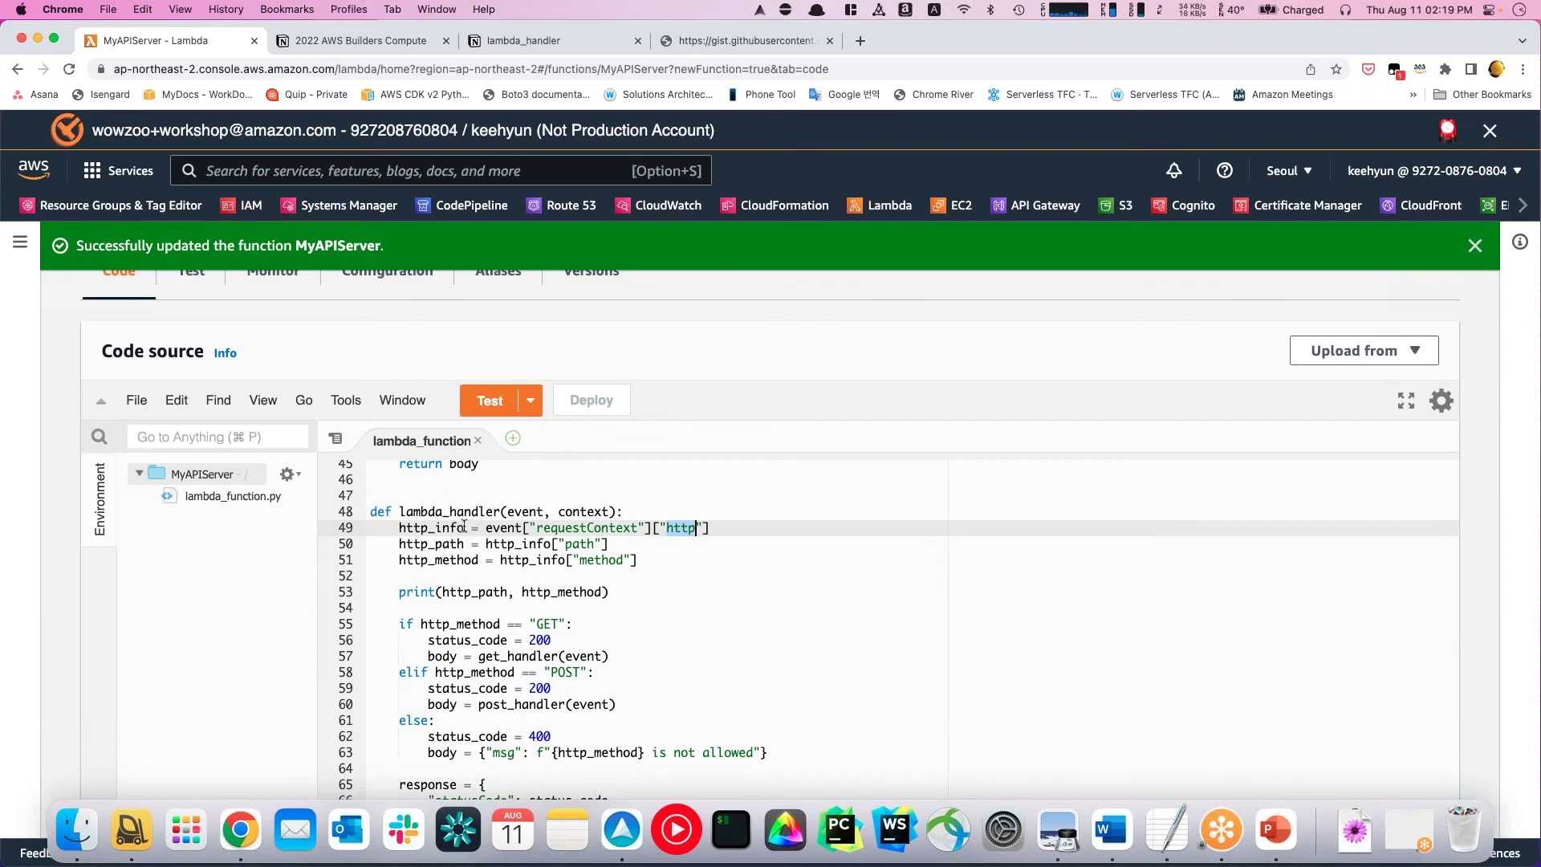
pyautogui.click(494, 530)
pyautogui.doubleClick(496, 532)
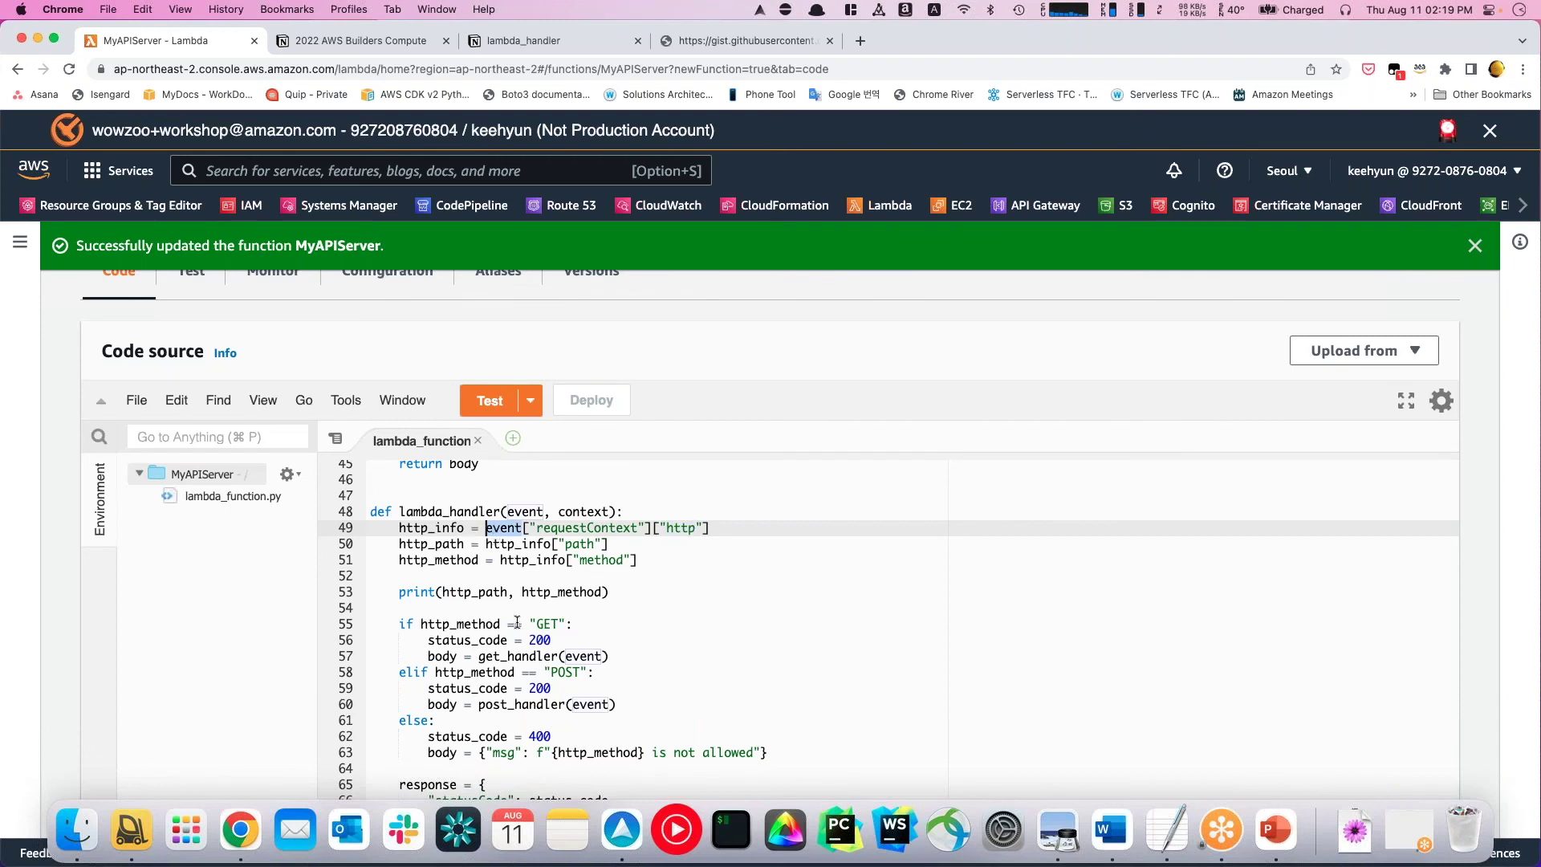
pyautogui.click(656, 638)
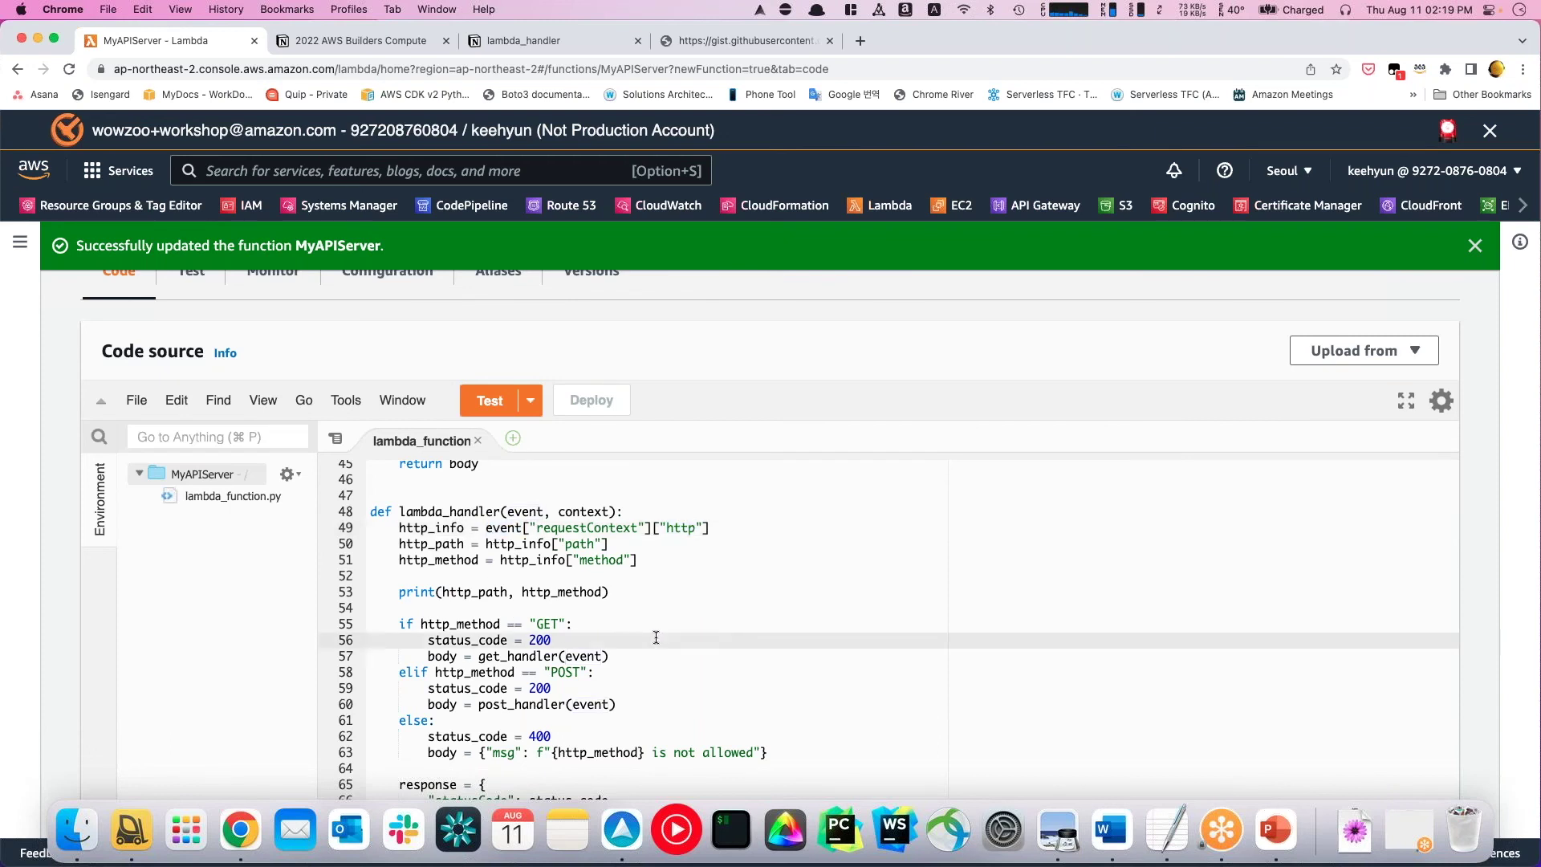
# - Examine the print statement and the GET and POST branches of lambda_handler that call get_handler and post_handler
pyautogui.scroll(-2, 656, 638)
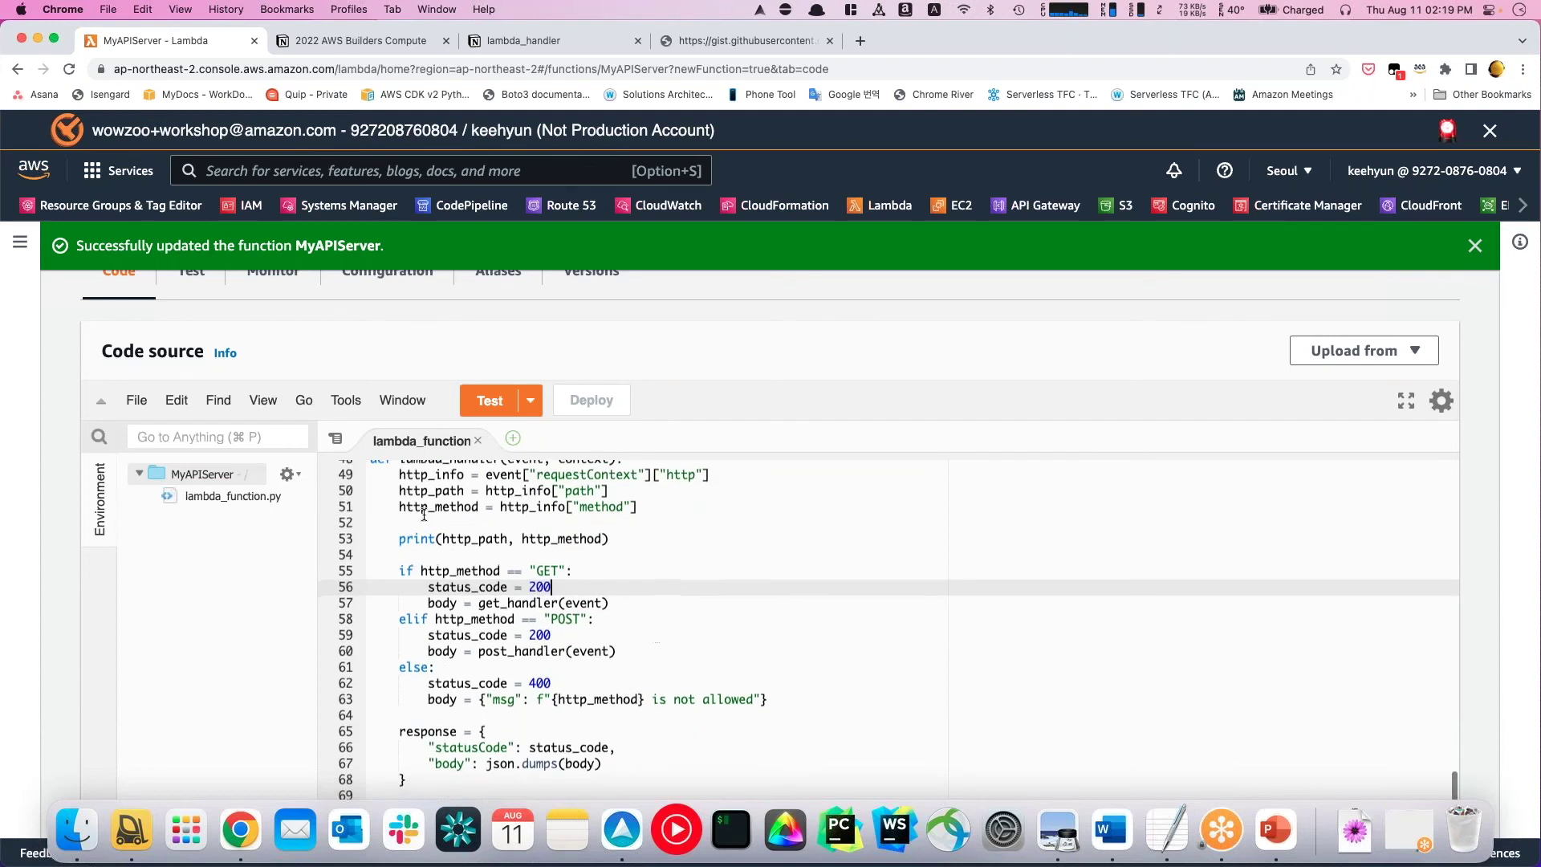
pyautogui.click(406, 539)
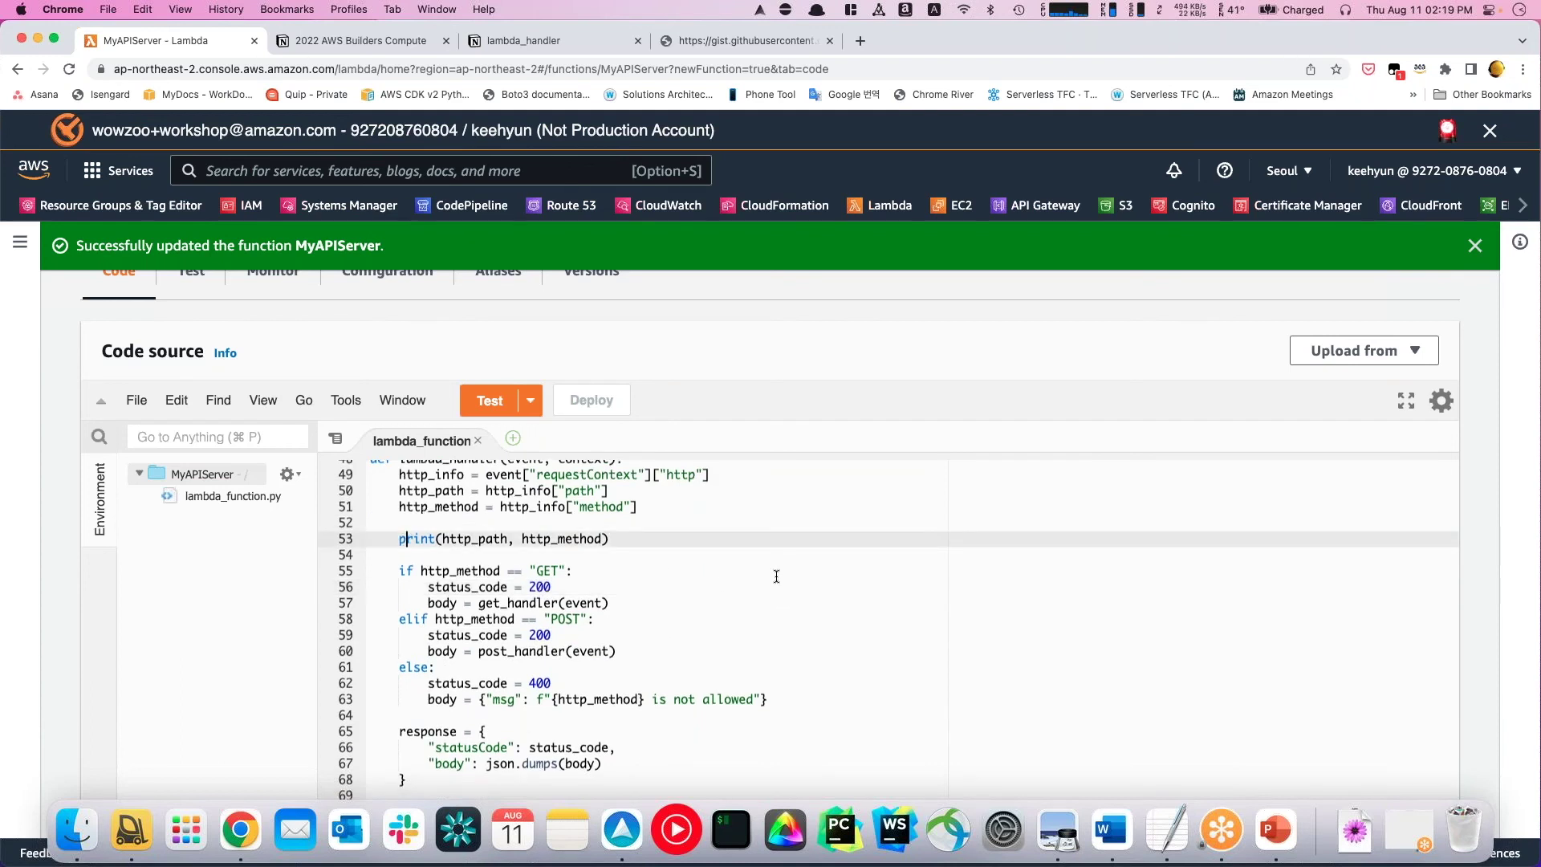
pyautogui.click(694, 543)
pyautogui.scroll(2, 694, 543)
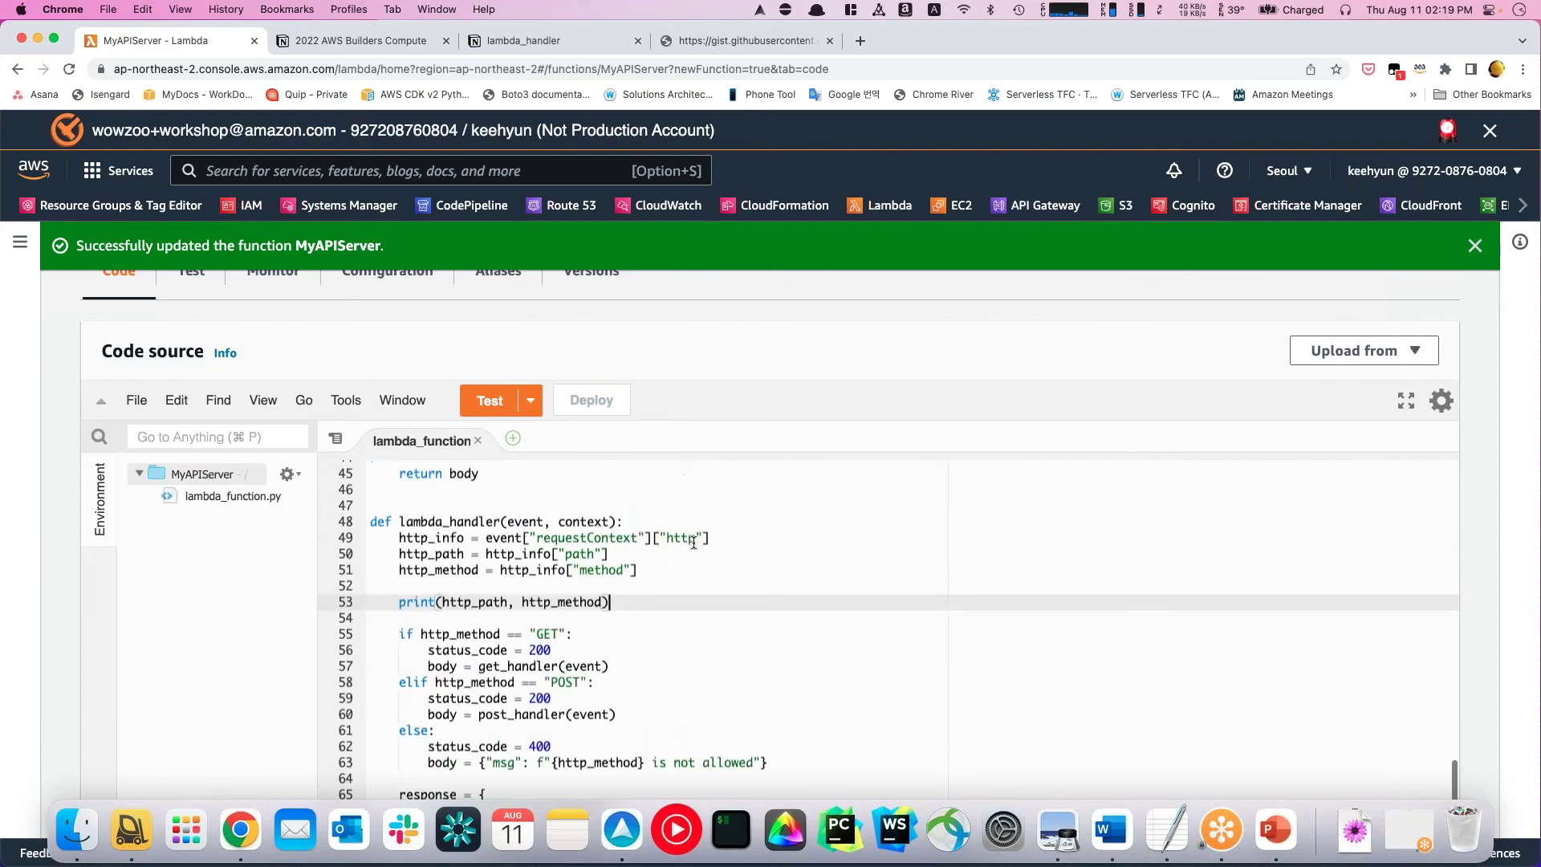
pyautogui.scroll(-1, 694, 543)
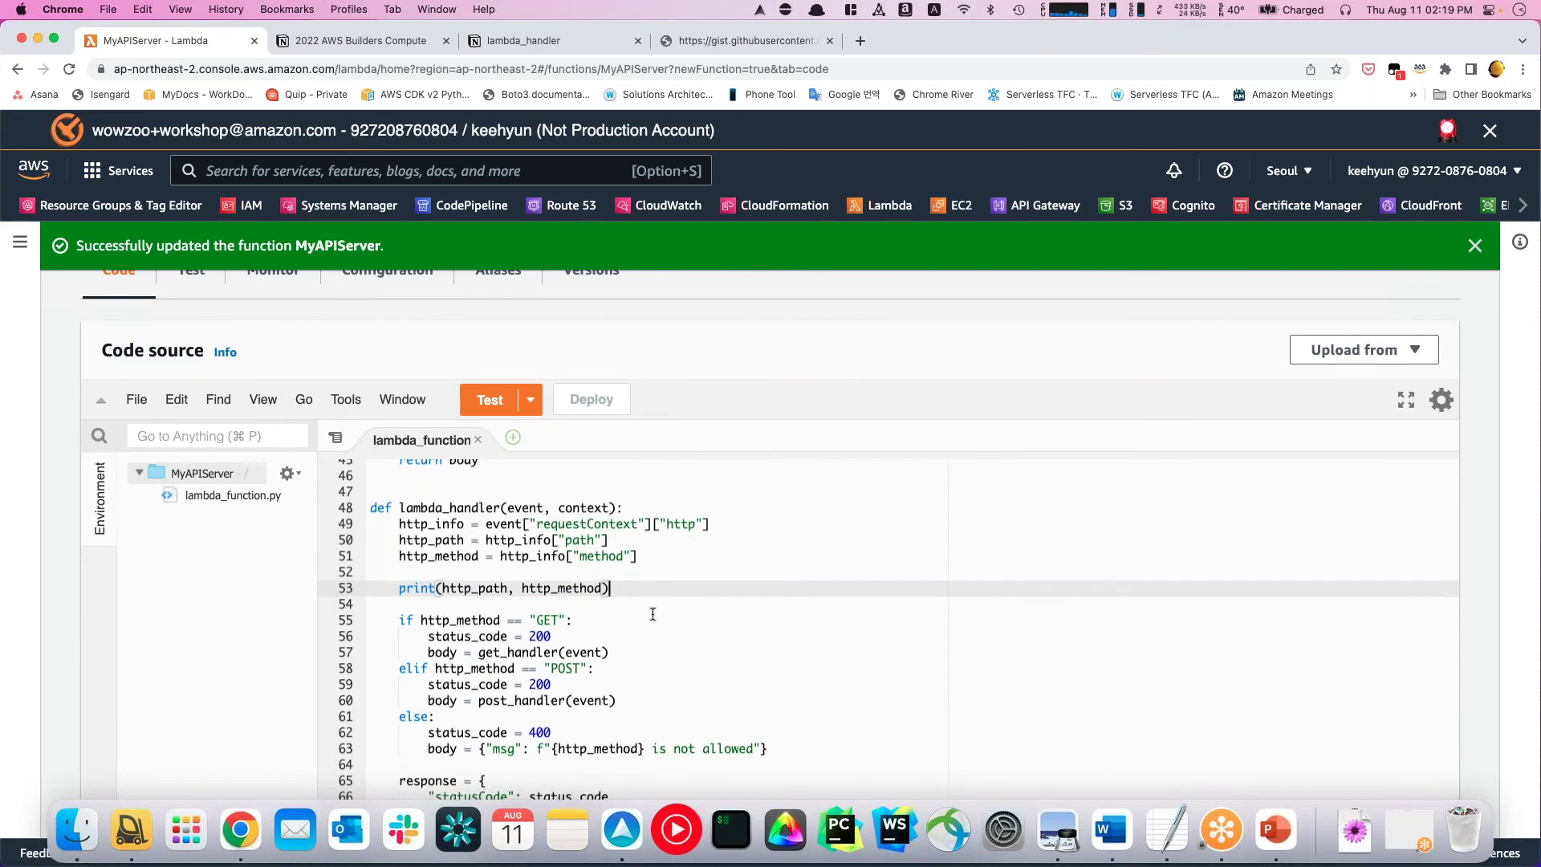
pyautogui.scroll(-3, 653, 614)
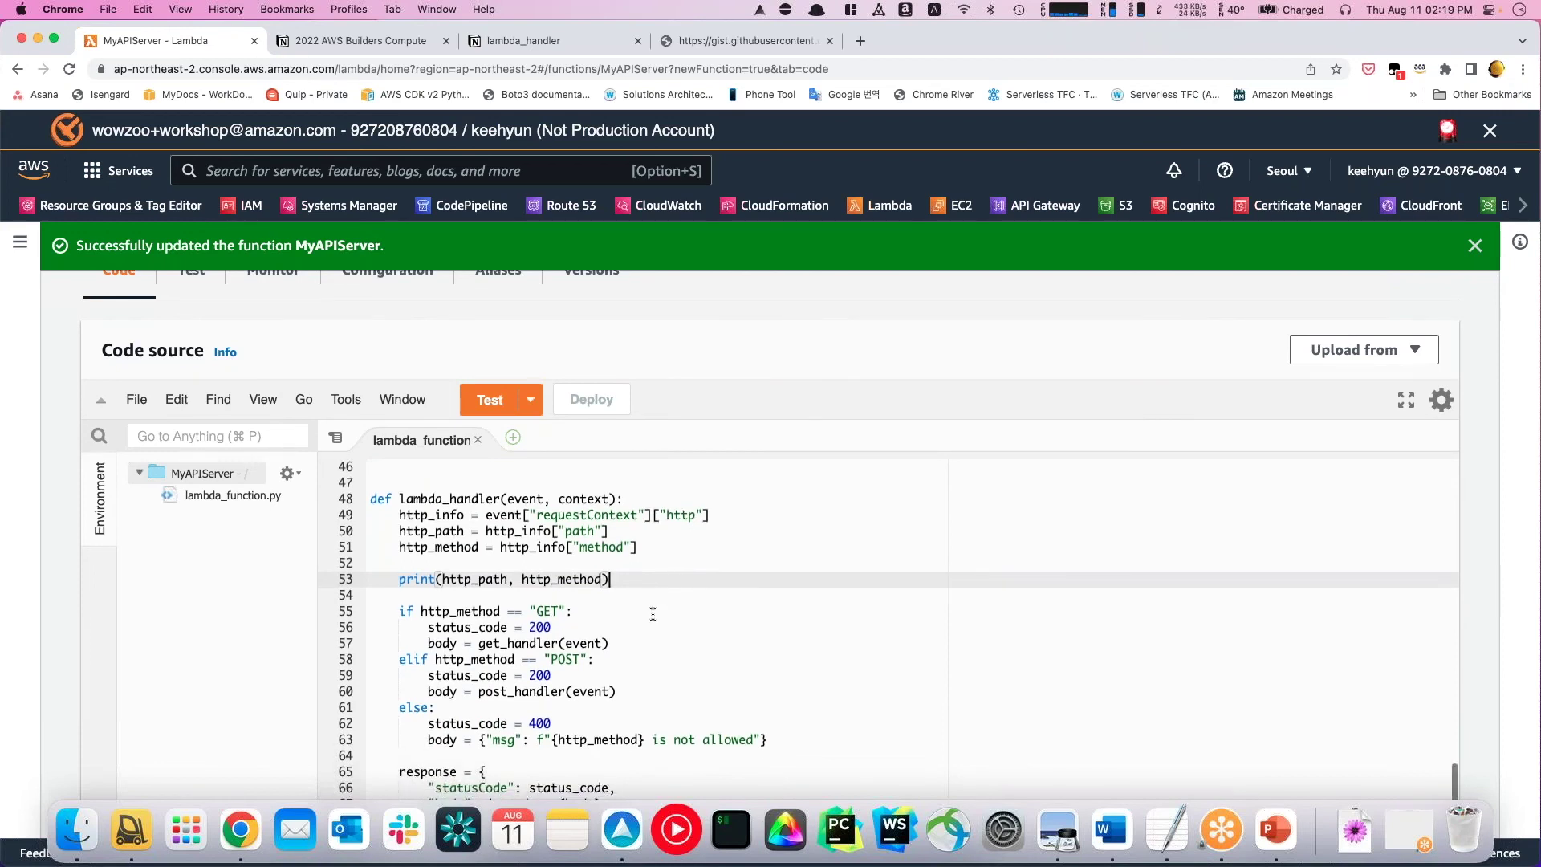
pyautogui.click(480, 547)
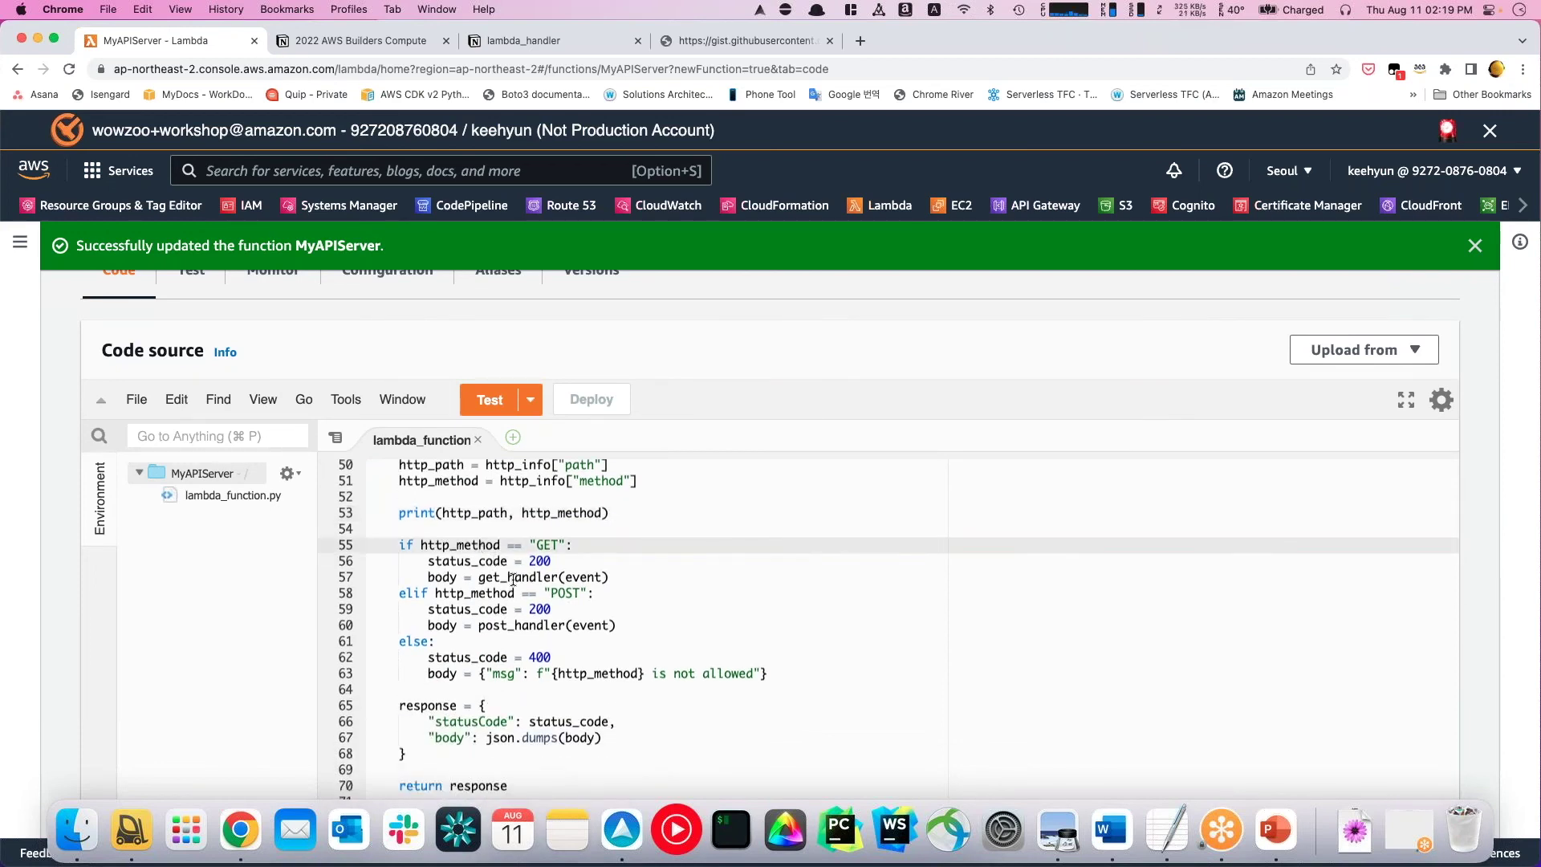
pyautogui.click(513, 578)
pyautogui.click(505, 628)
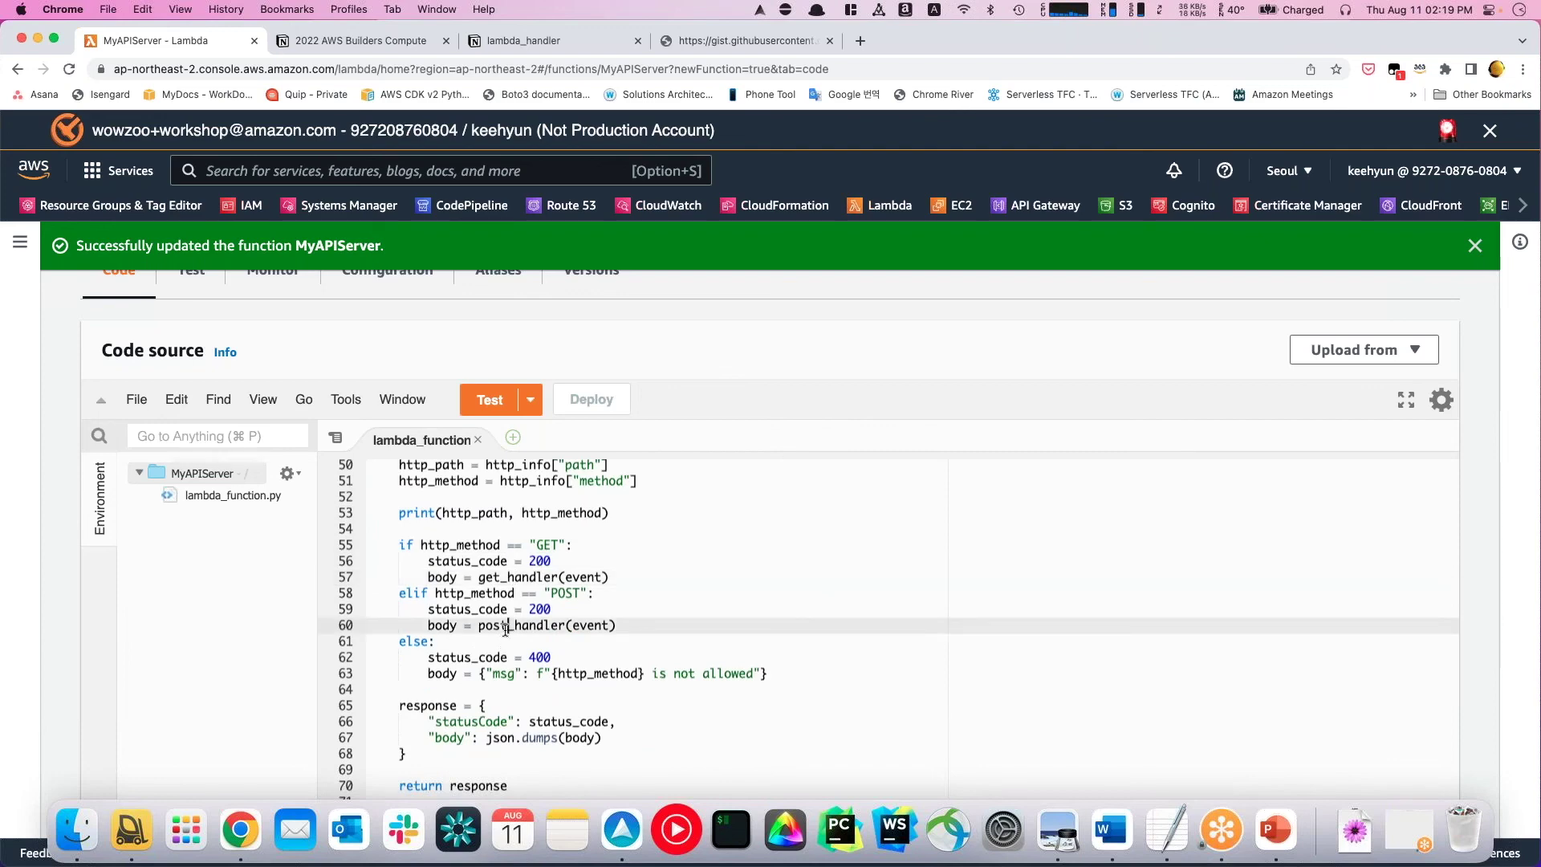
# - Review the get_handler and post_handler functions and the response that lambda_handler returns in lambda_function.py
pyautogui.scroll(6, 505, 630)
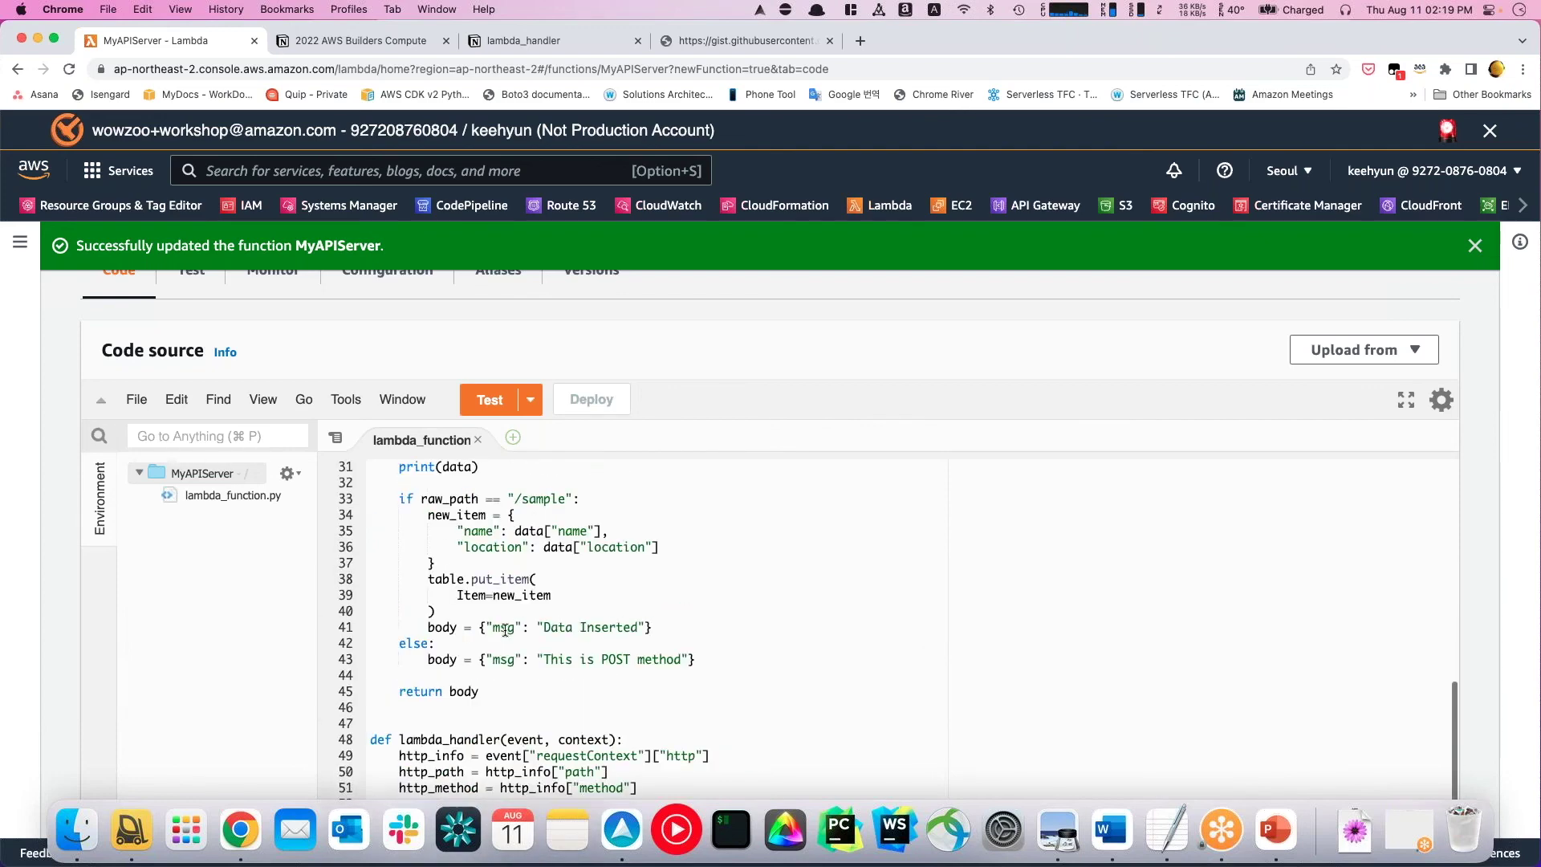
pyautogui.scroll(8, 506, 630)
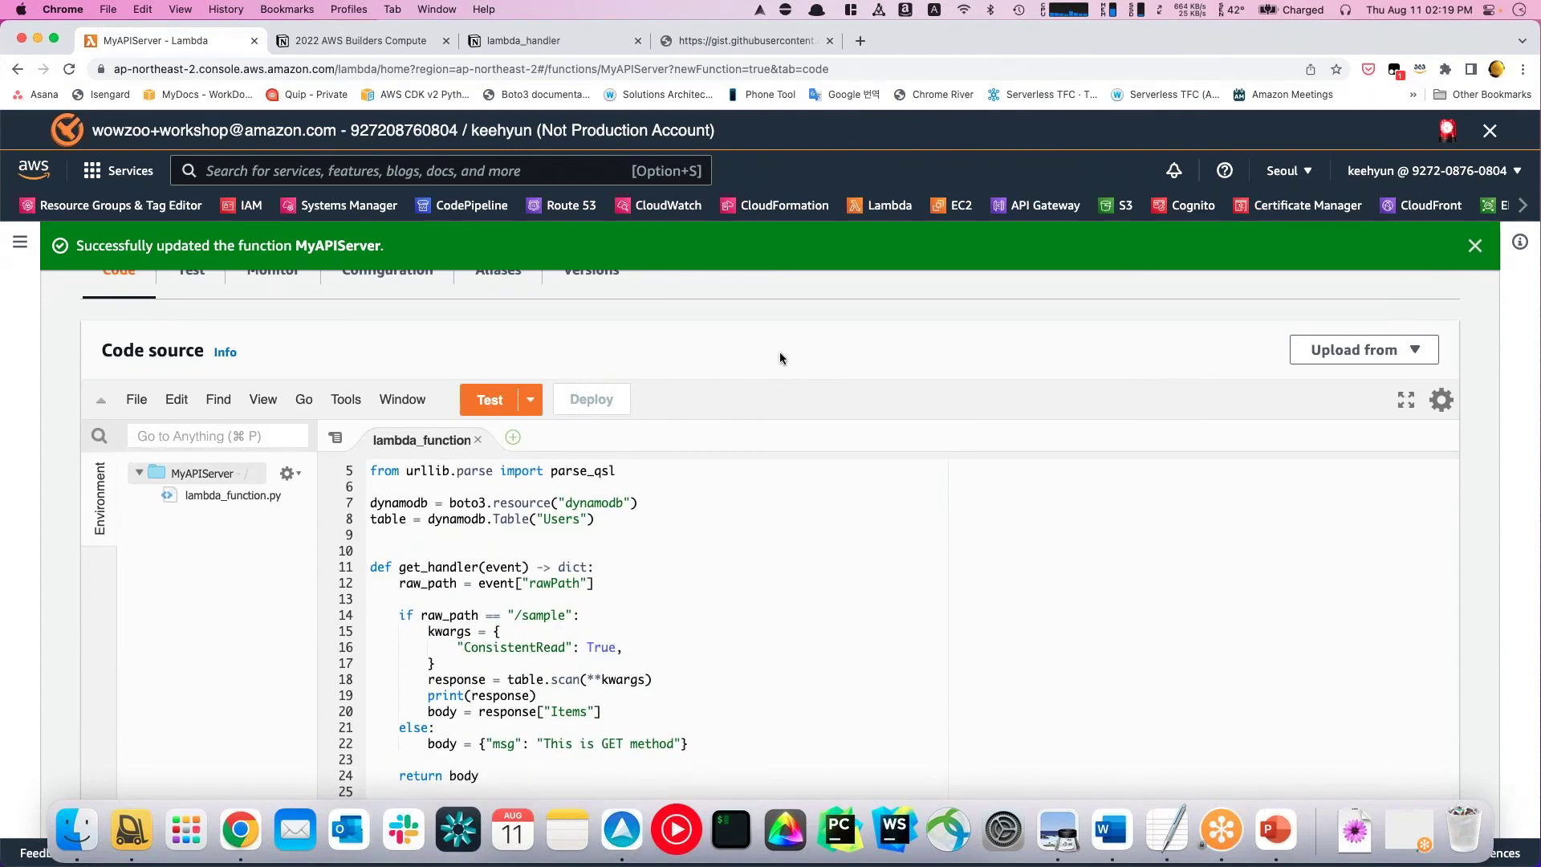
pyautogui.scroll(-3, 710, 608)
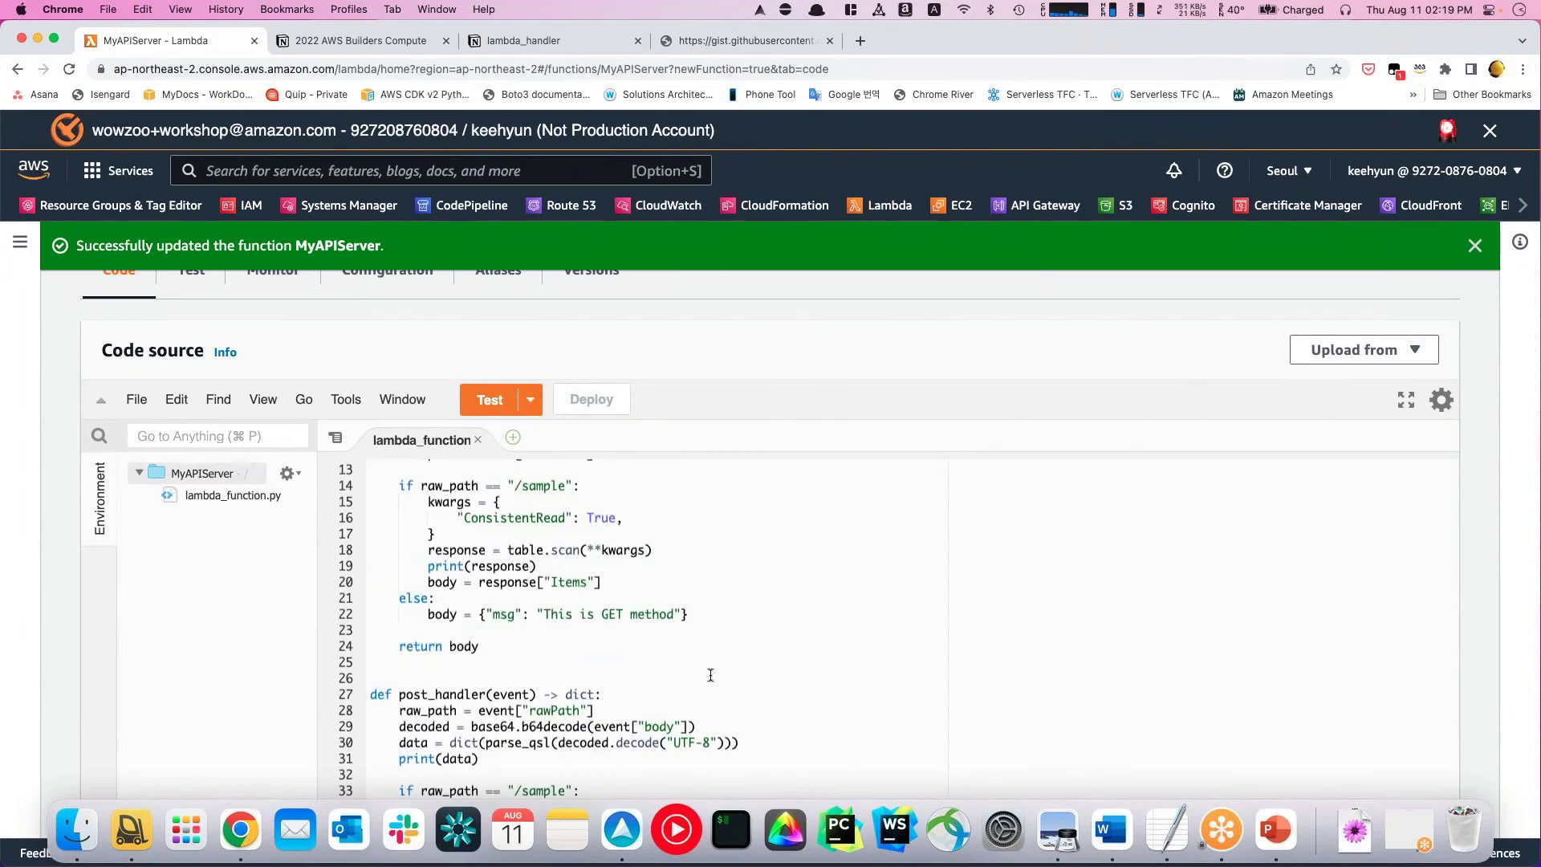
pyautogui.scroll(-8, 711, 675)
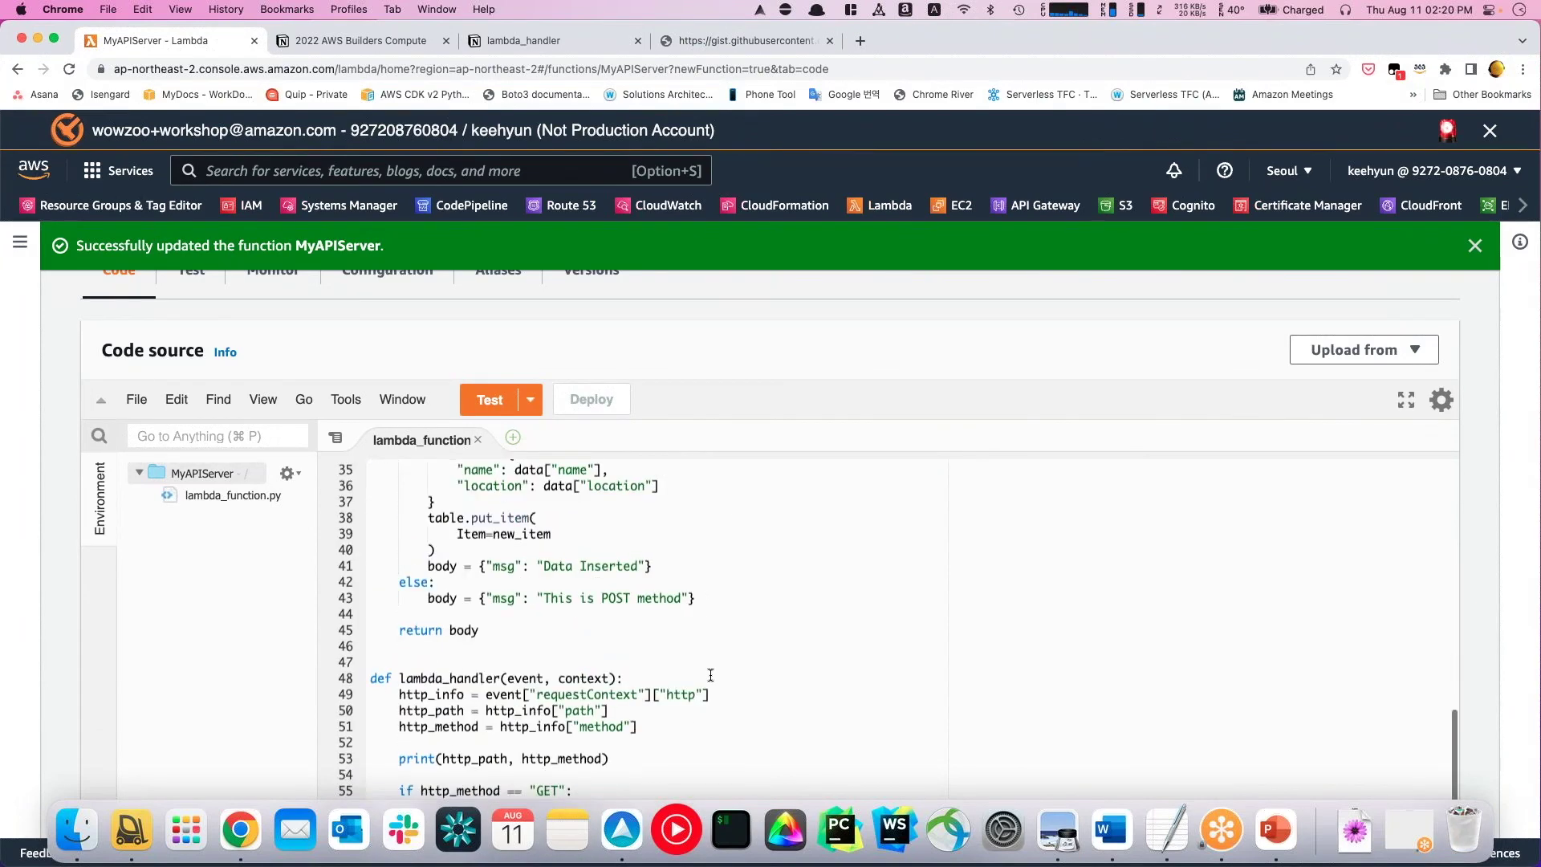
pyautogui.scroll(-6, 711, 675)
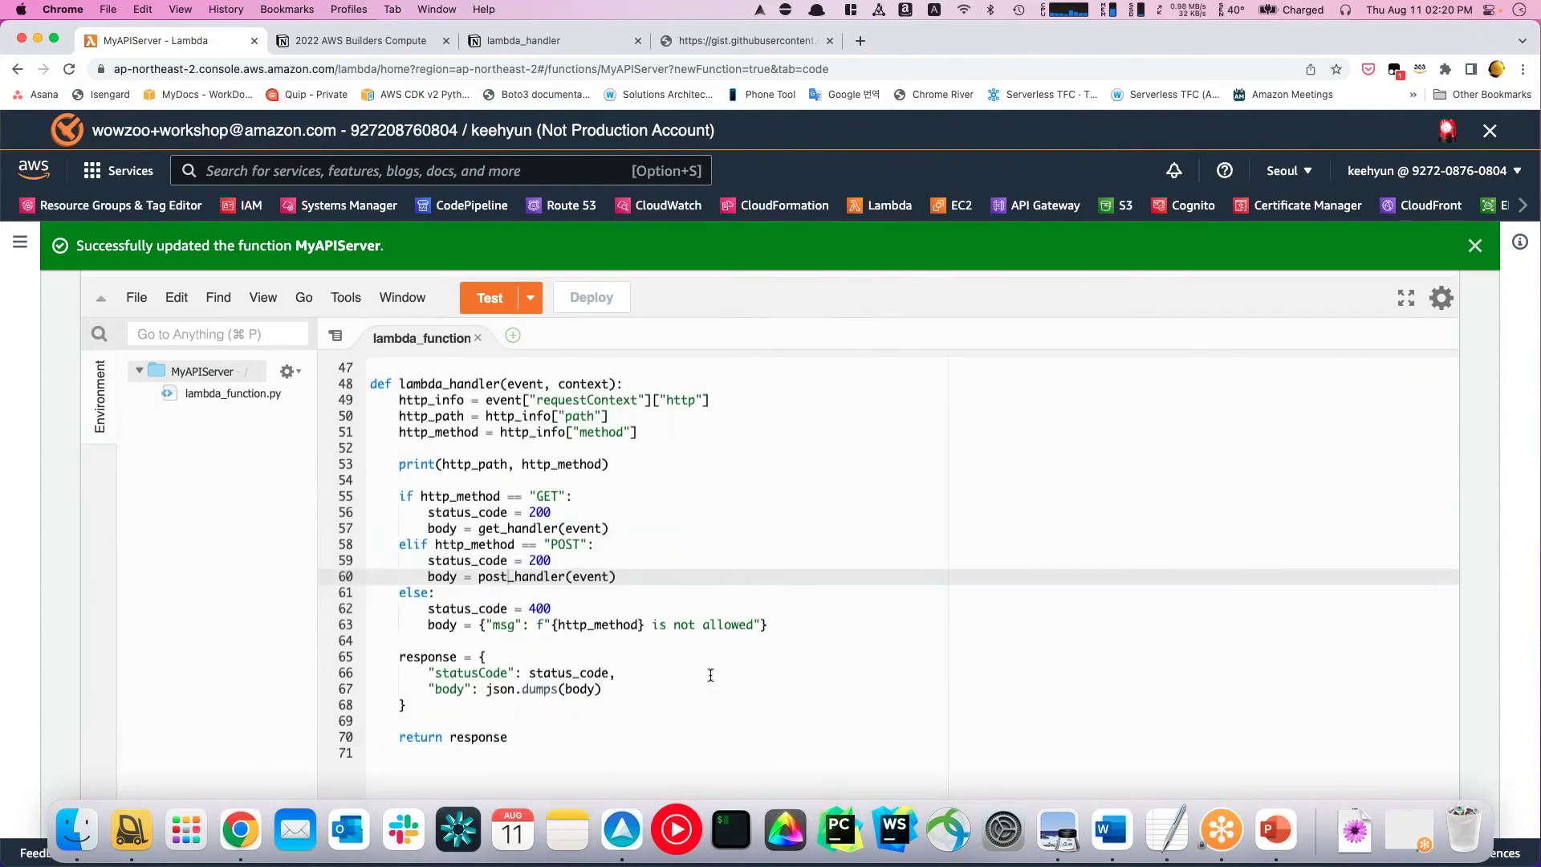
pyautogui.scroll(-2, 710, 675)
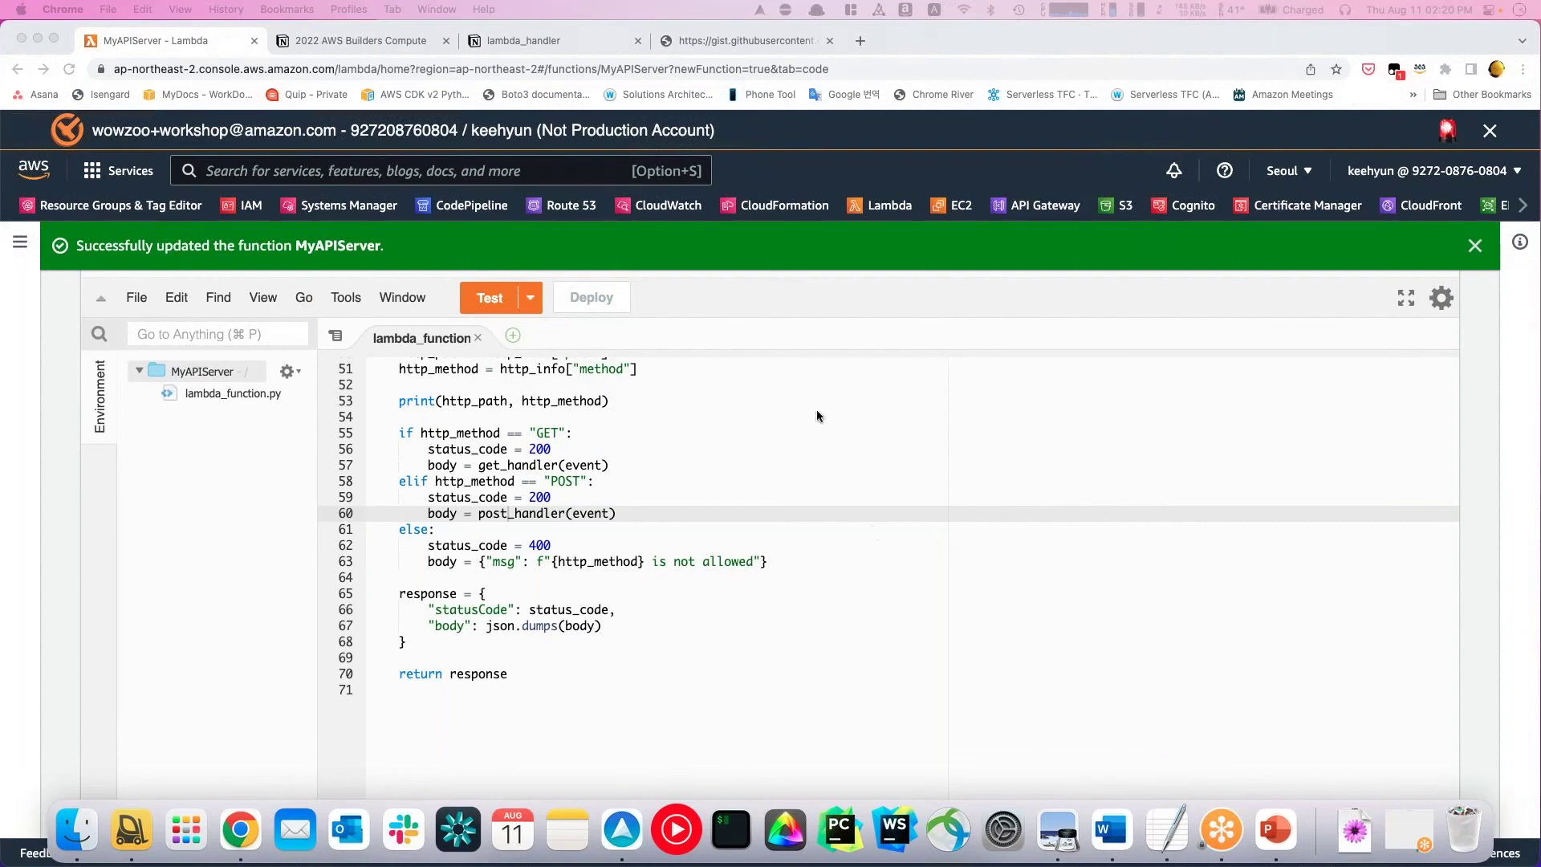
pyautogui.click(857, 328)
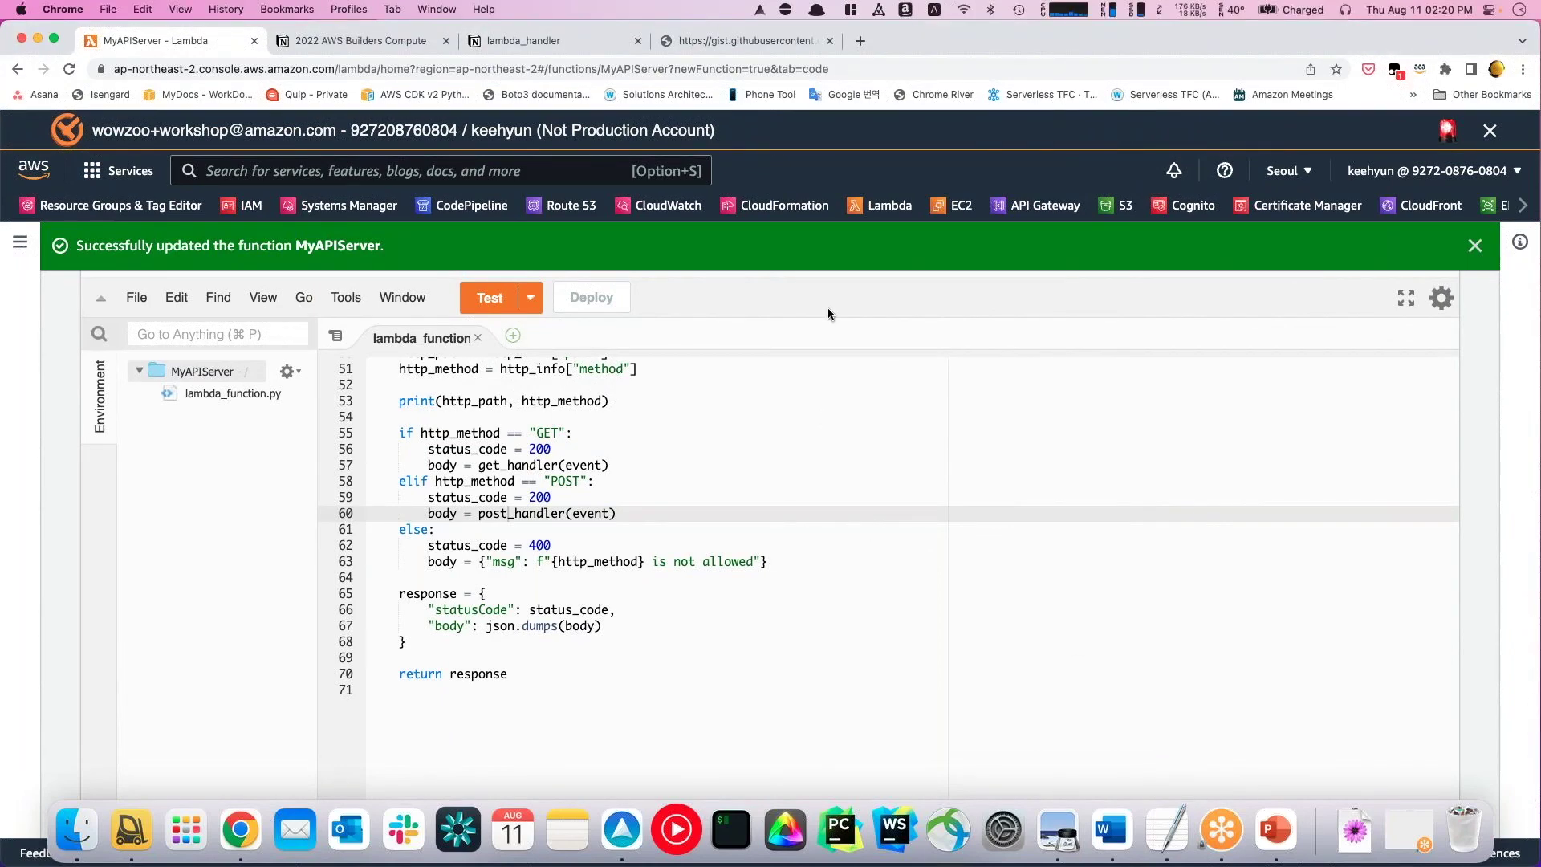
# - Open the MyAPIServer function's execution role in IAM from its permissions configuration
pyautogui.scroll(3, 828, 313)
pyautogui.scroll(1, 829, 313)
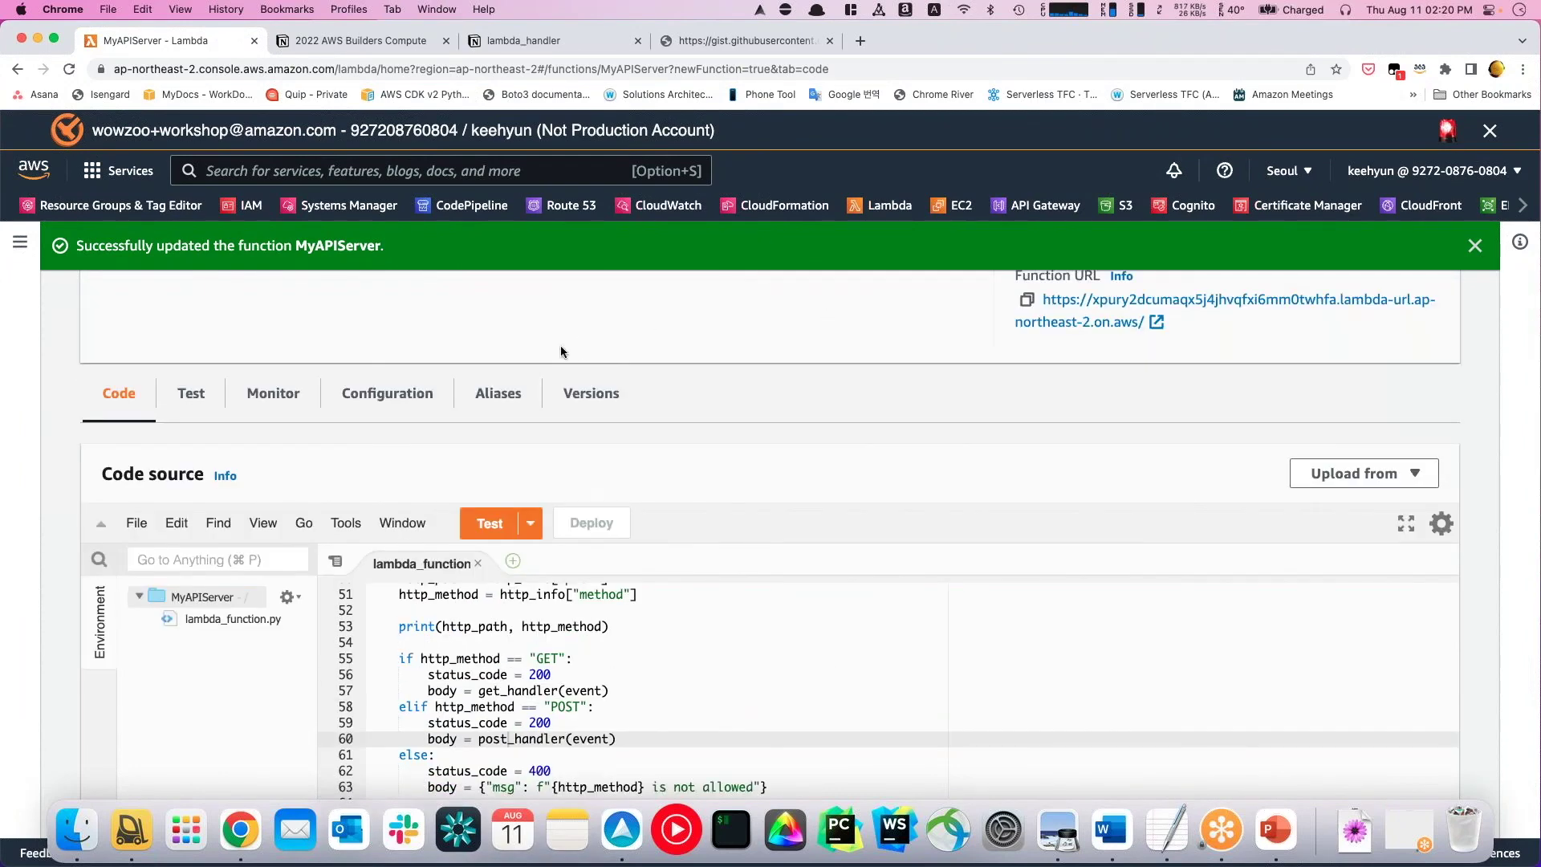
pyautogui.click(409, 398)
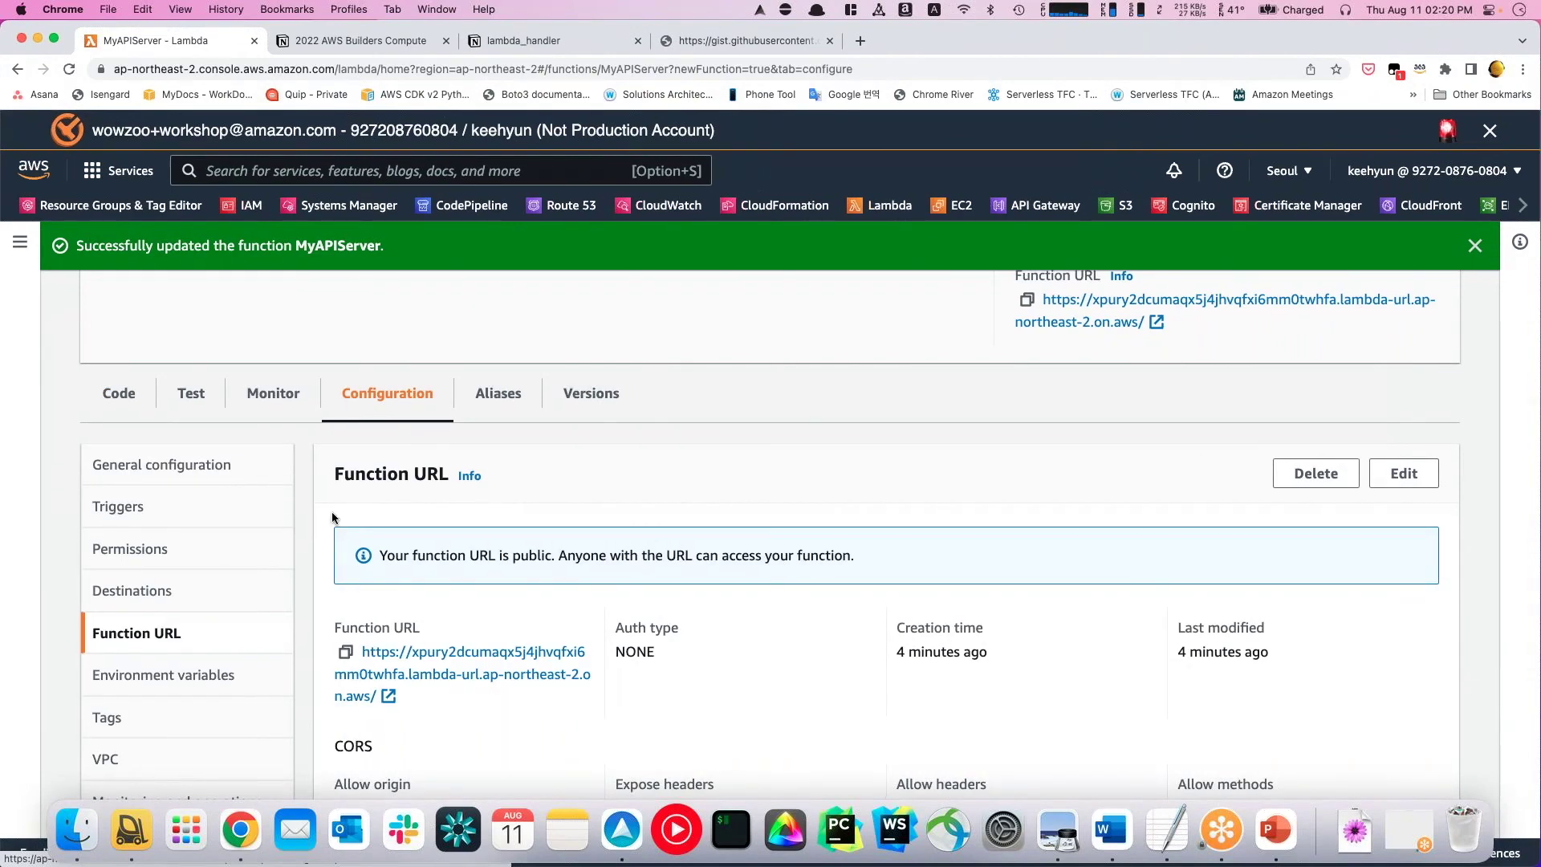
pyautogui.click(138, 549)
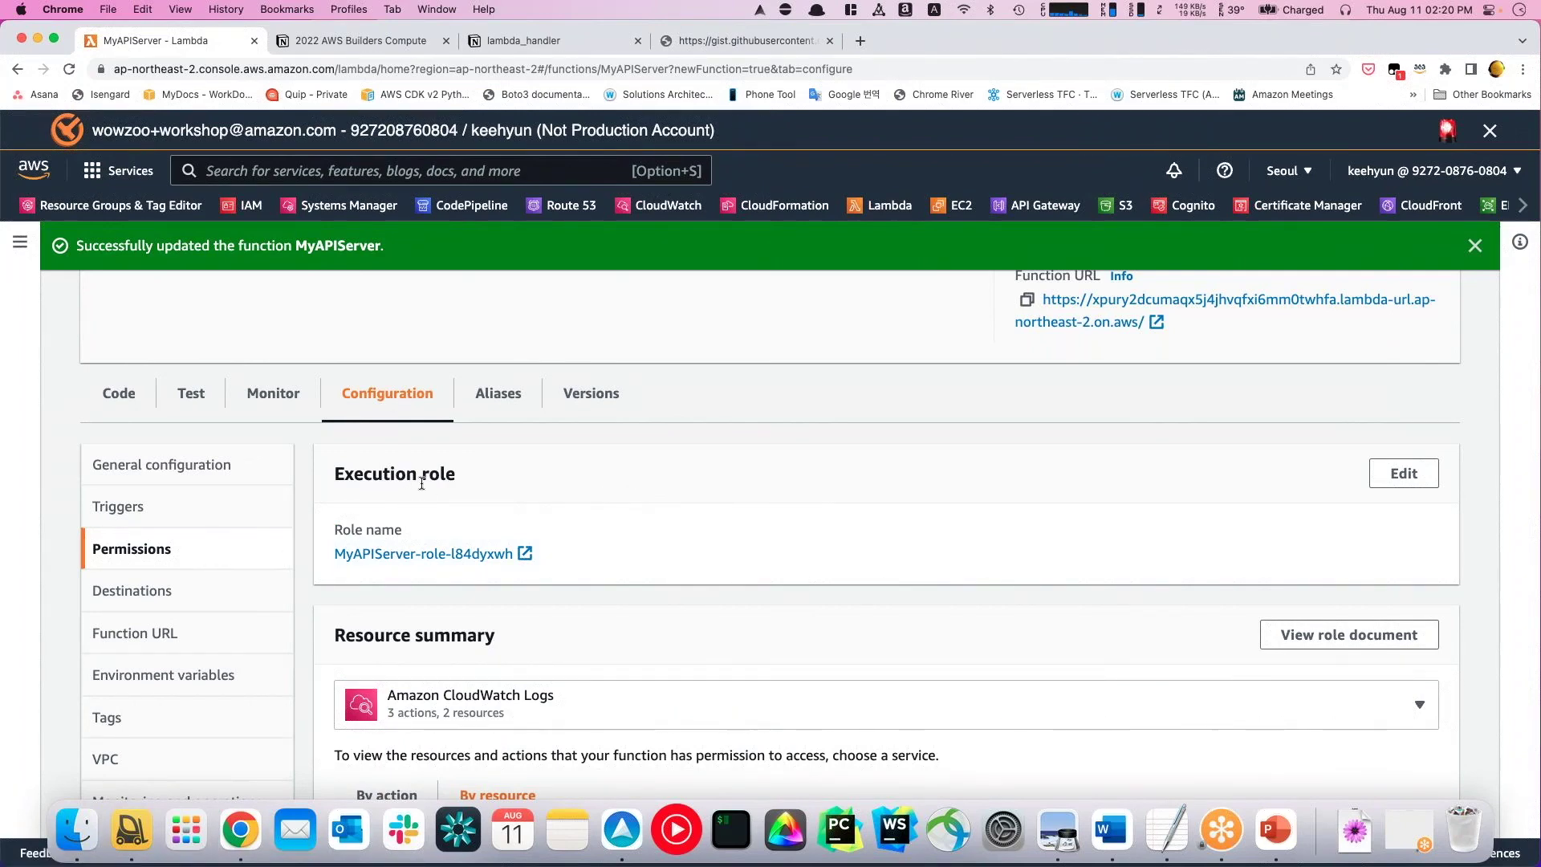
pyautogui.click(423, 554)
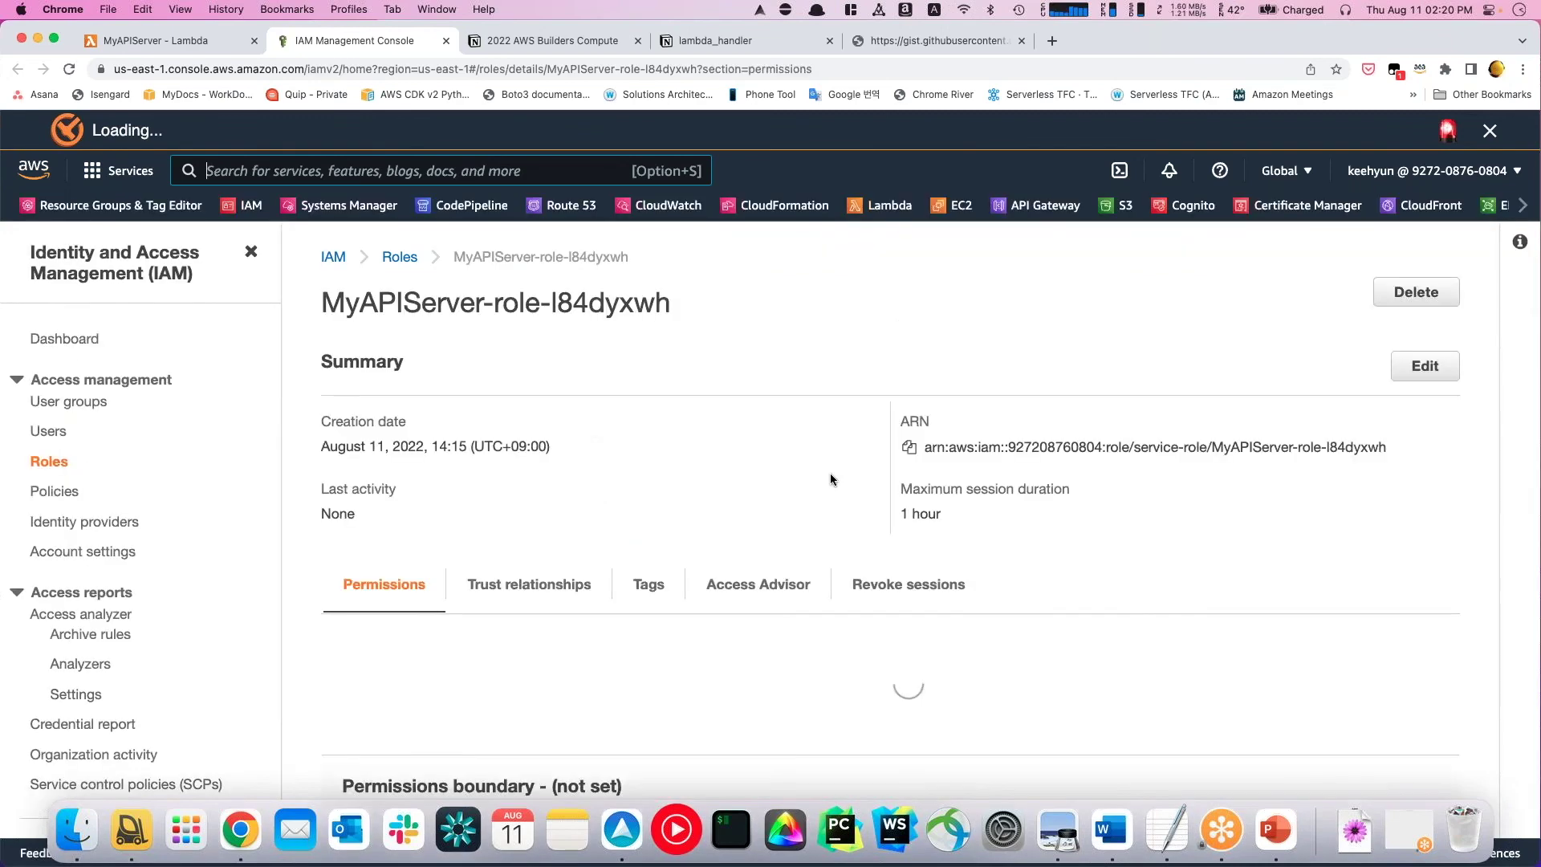
# - Start attaching policies to the MyAPIServer execution role and filter the available policies by "DynamoDB"
pyautogui.scroll(-5, 671, 456)
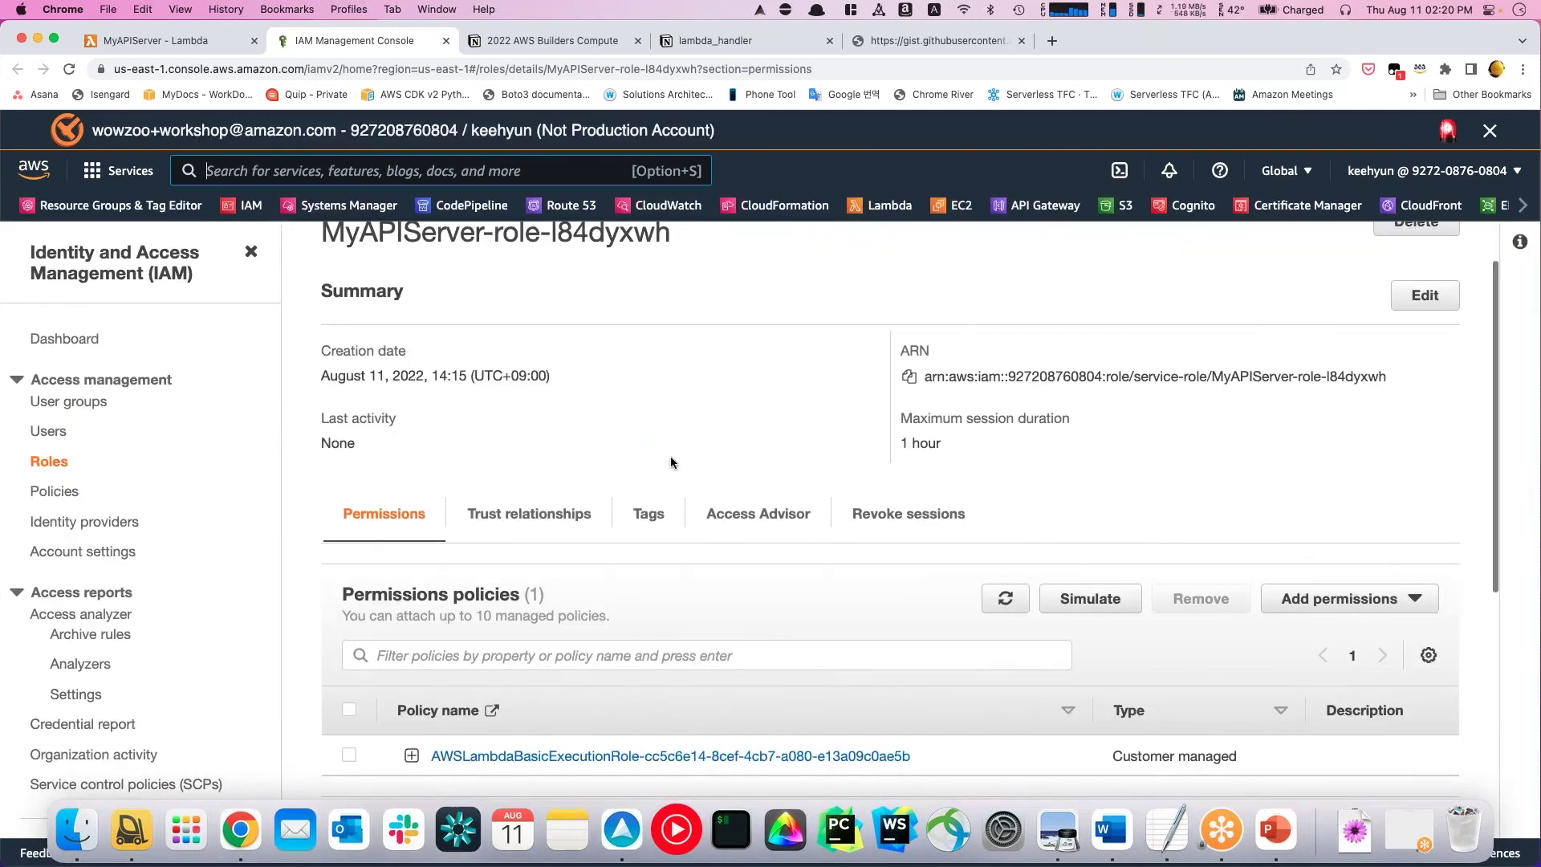
pyautogui.click(1316, 456)
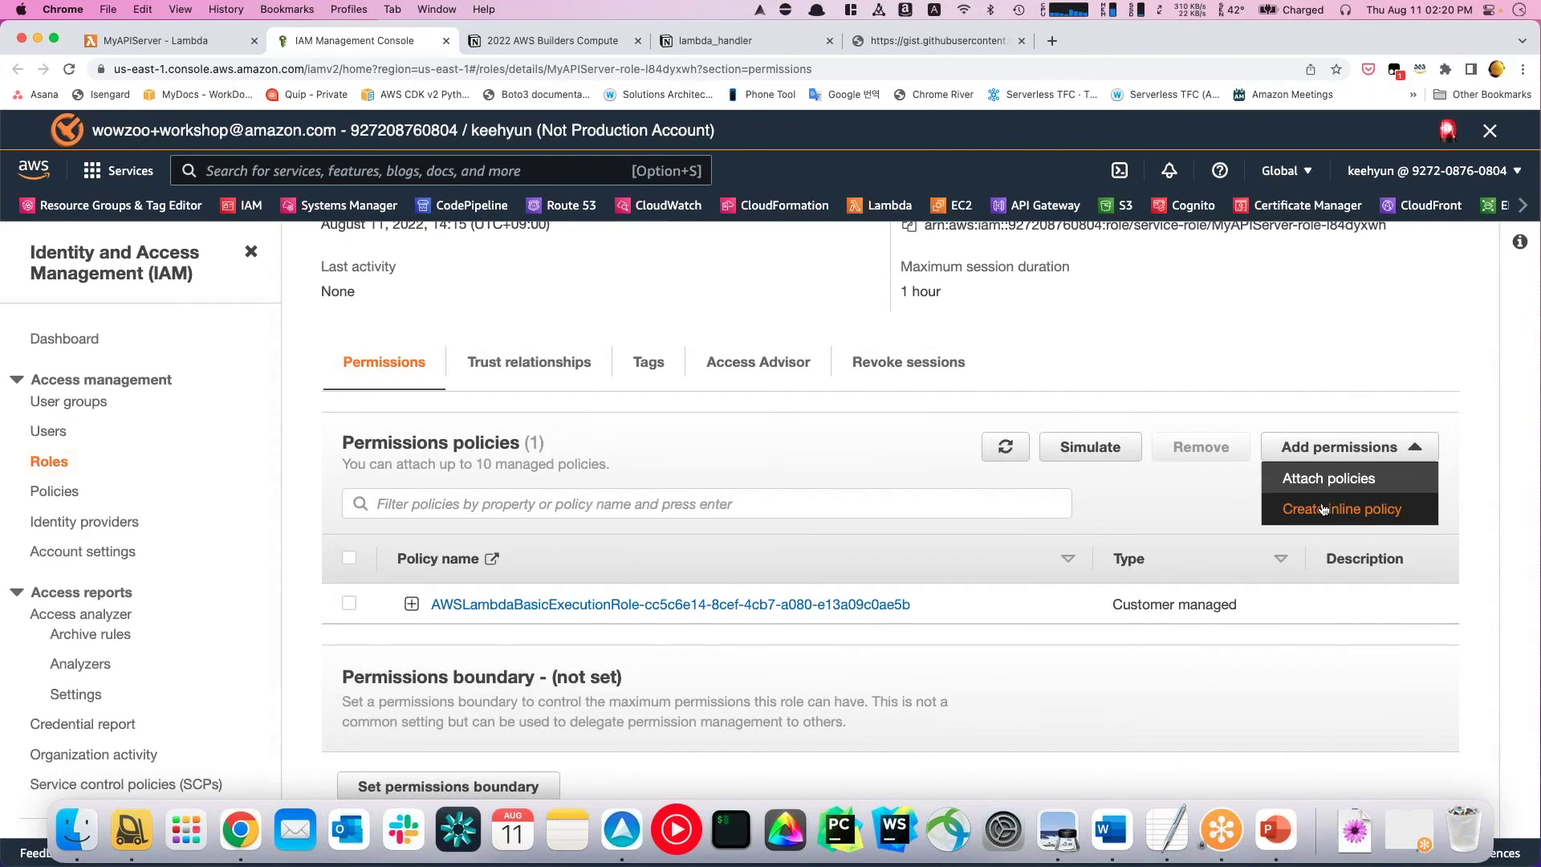
pyautogui.click(1326, 479)
pyautogui.click(575, 493)
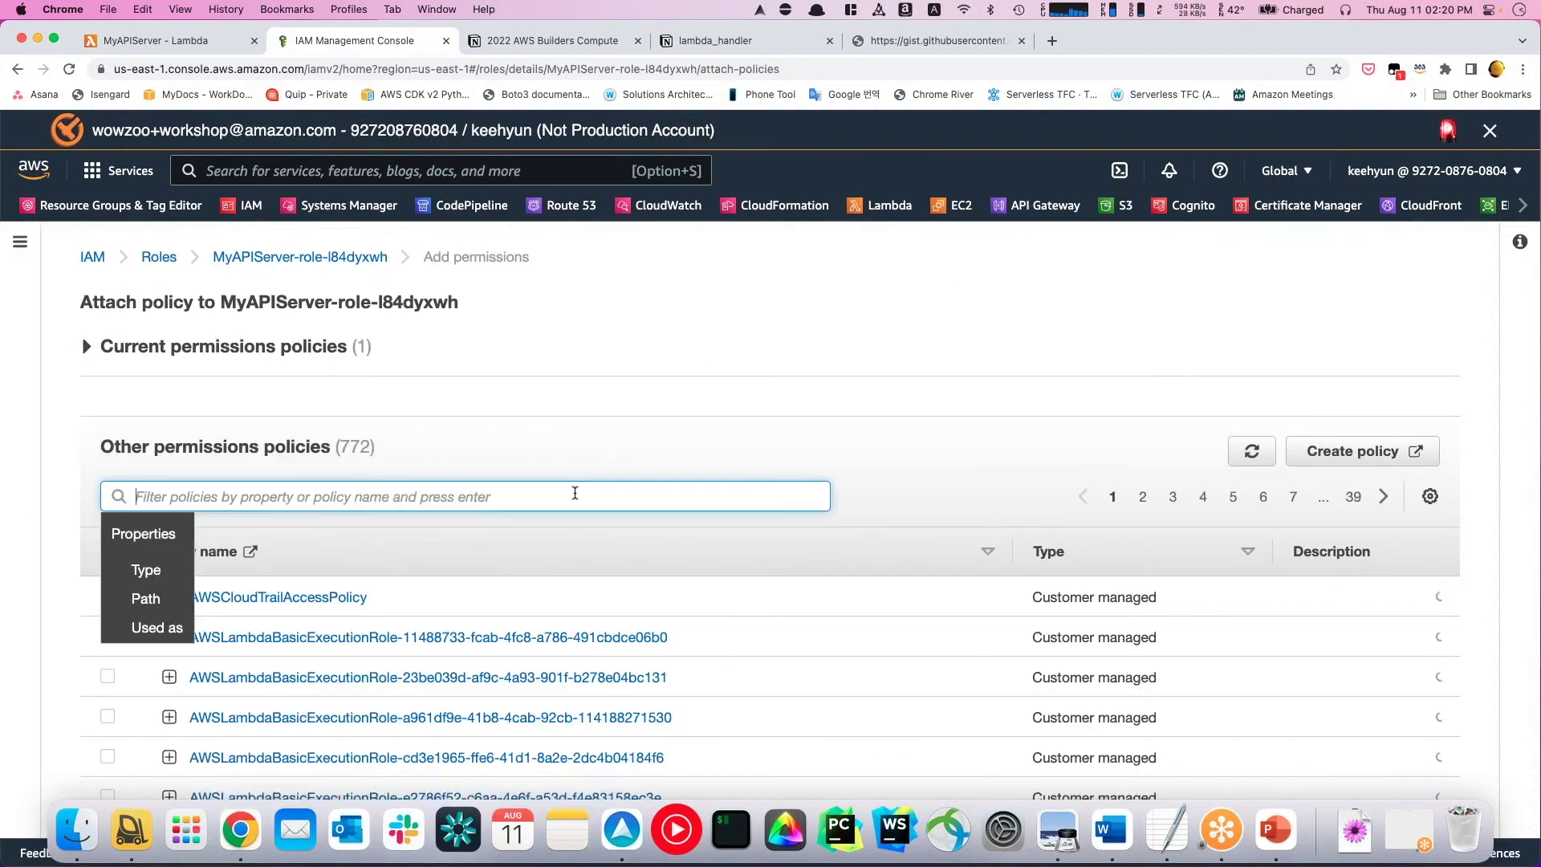
pyautogui.write('Dyna')
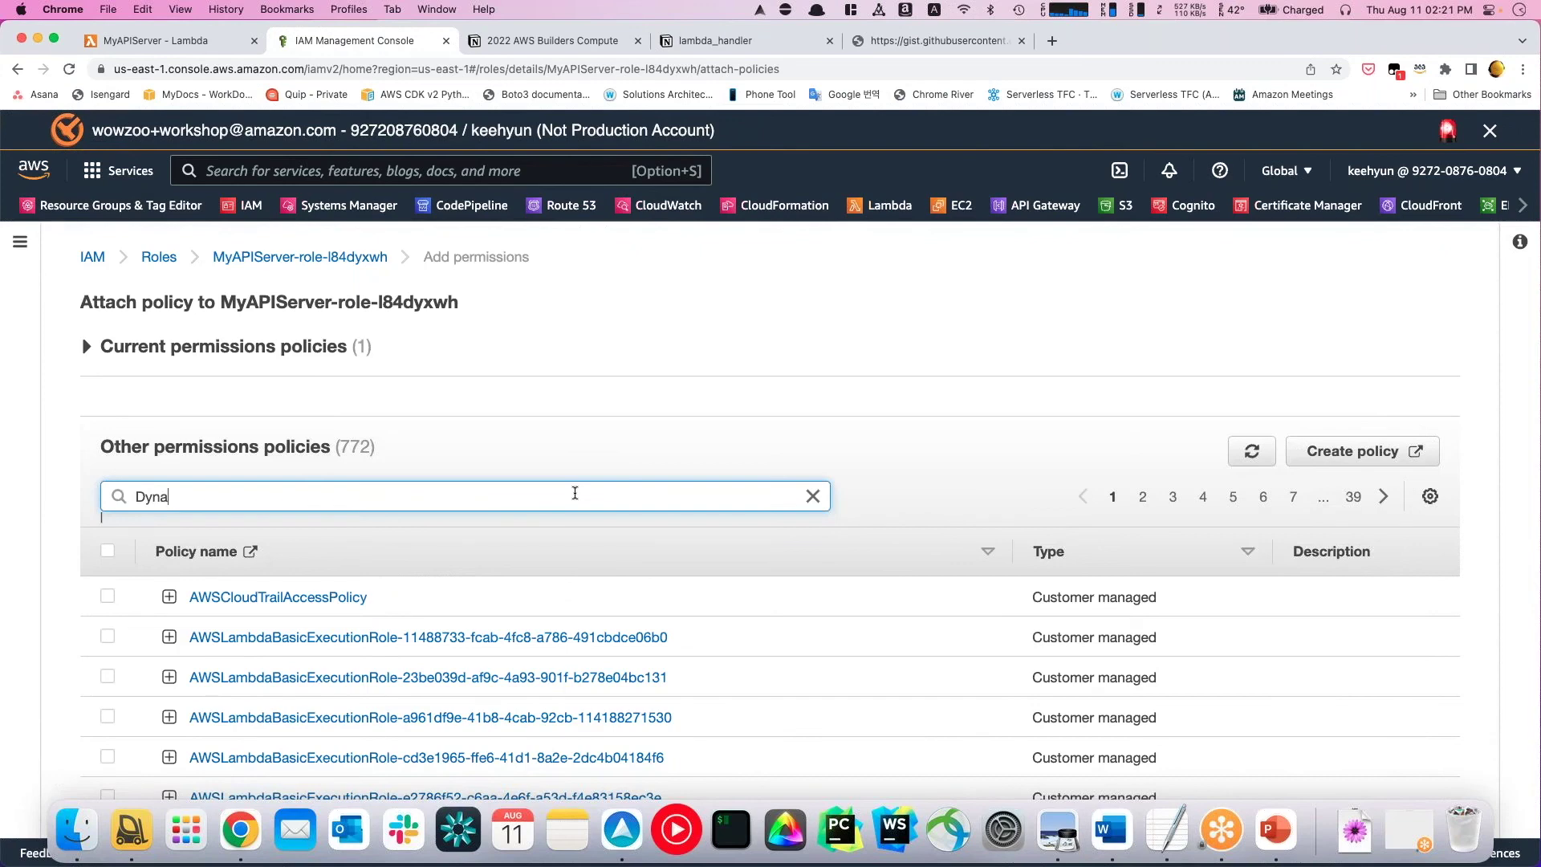
pyautogui.write('moDB')
pyautogui.press('Return')
# - Attach the AmazonDynamoDBFullAccess policy to the MyAPIServer role and check the role's permissions policies
pyautogui.scroll(-2, 575, 493)
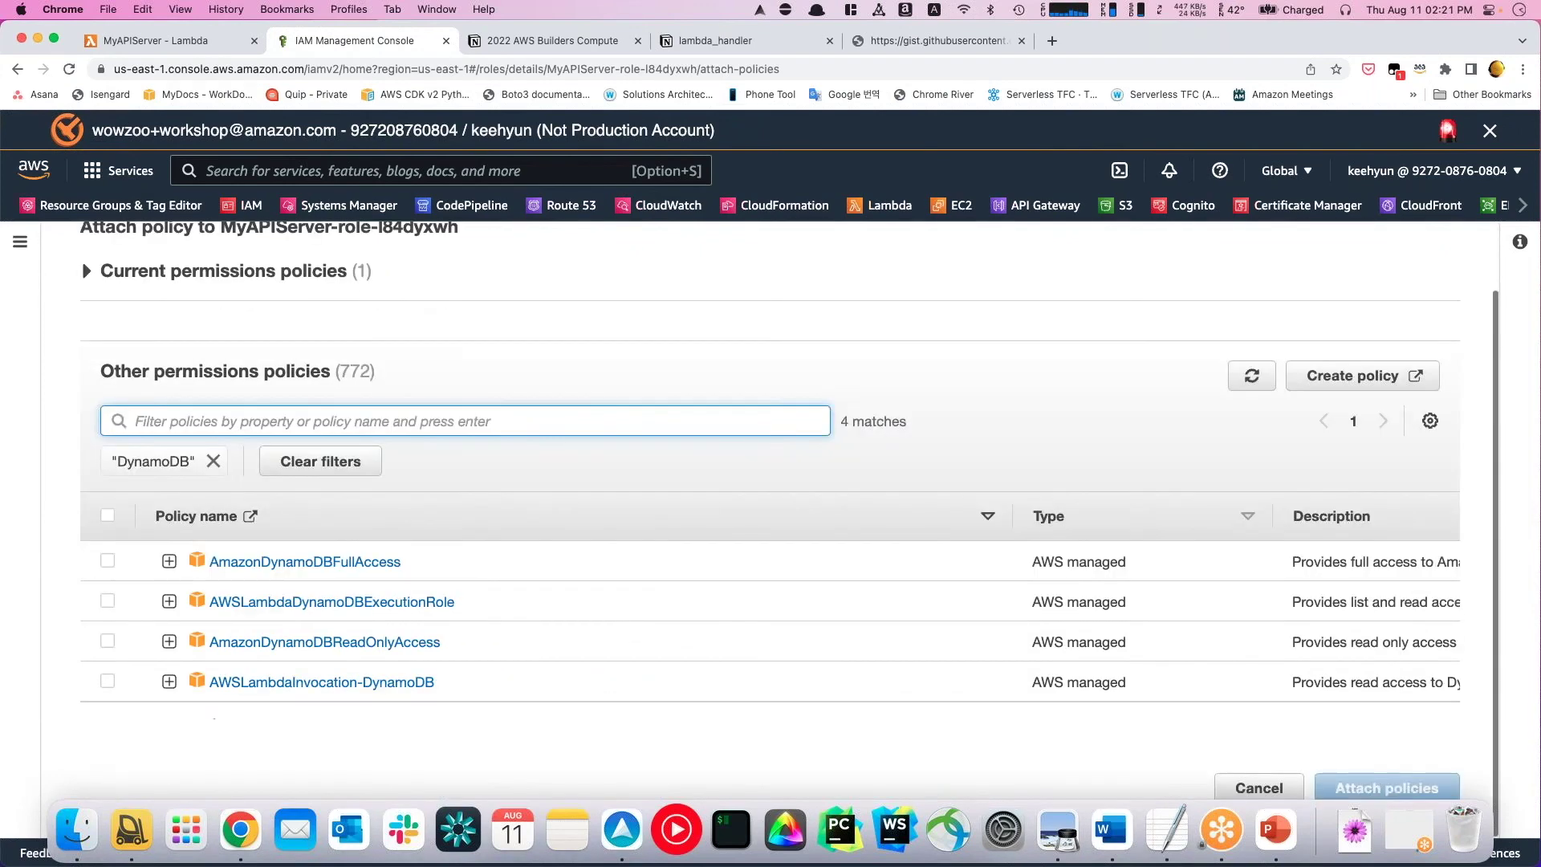
pyautogui.click(112, 565)
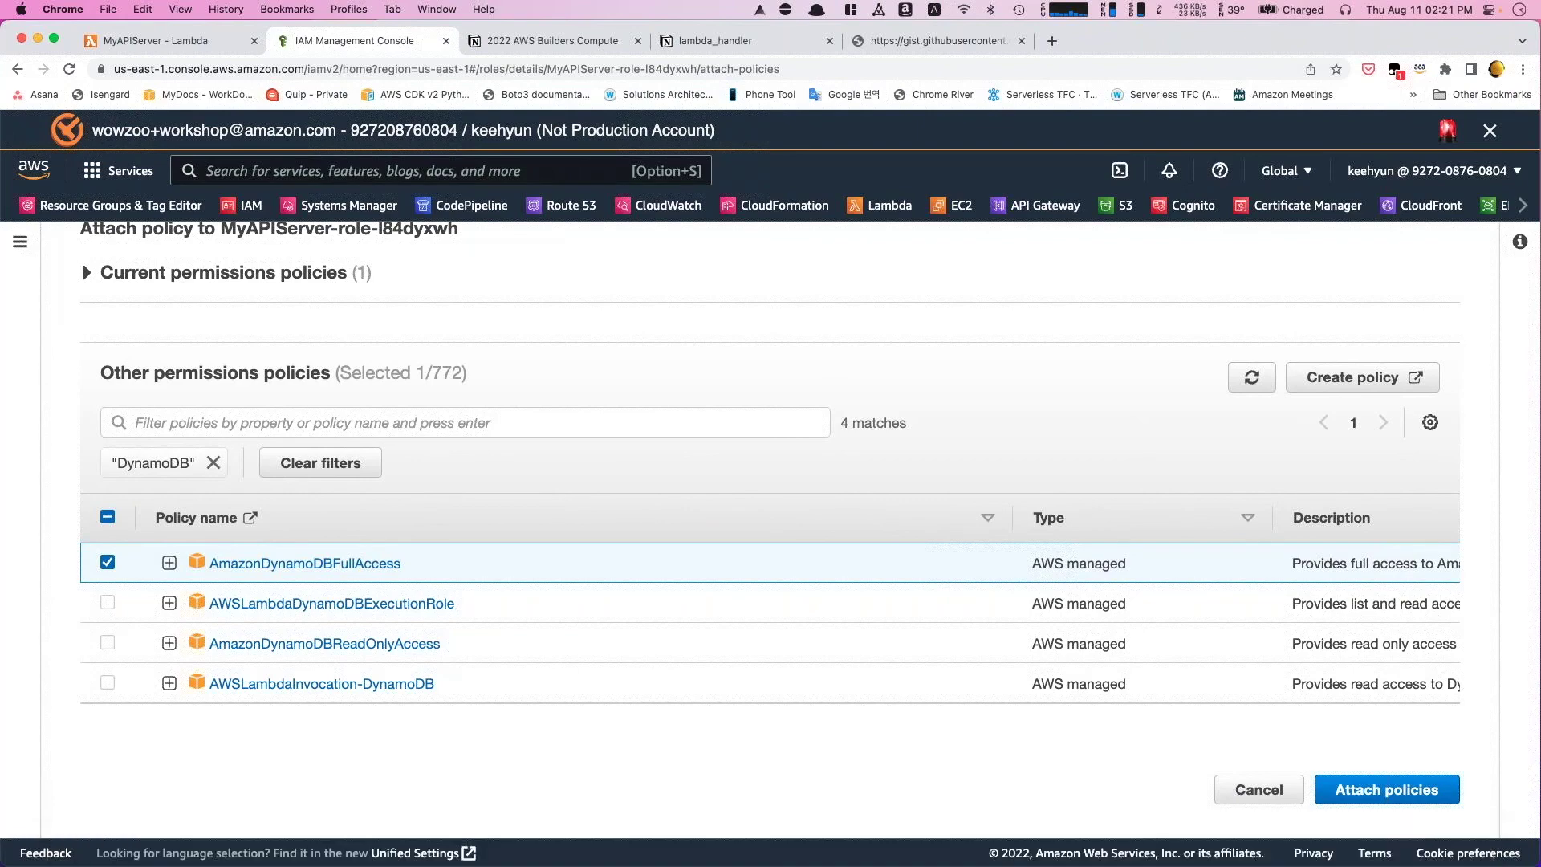
pyautogui.click(1387, 789)
pyautogui.scroll(-3, 891, 529)
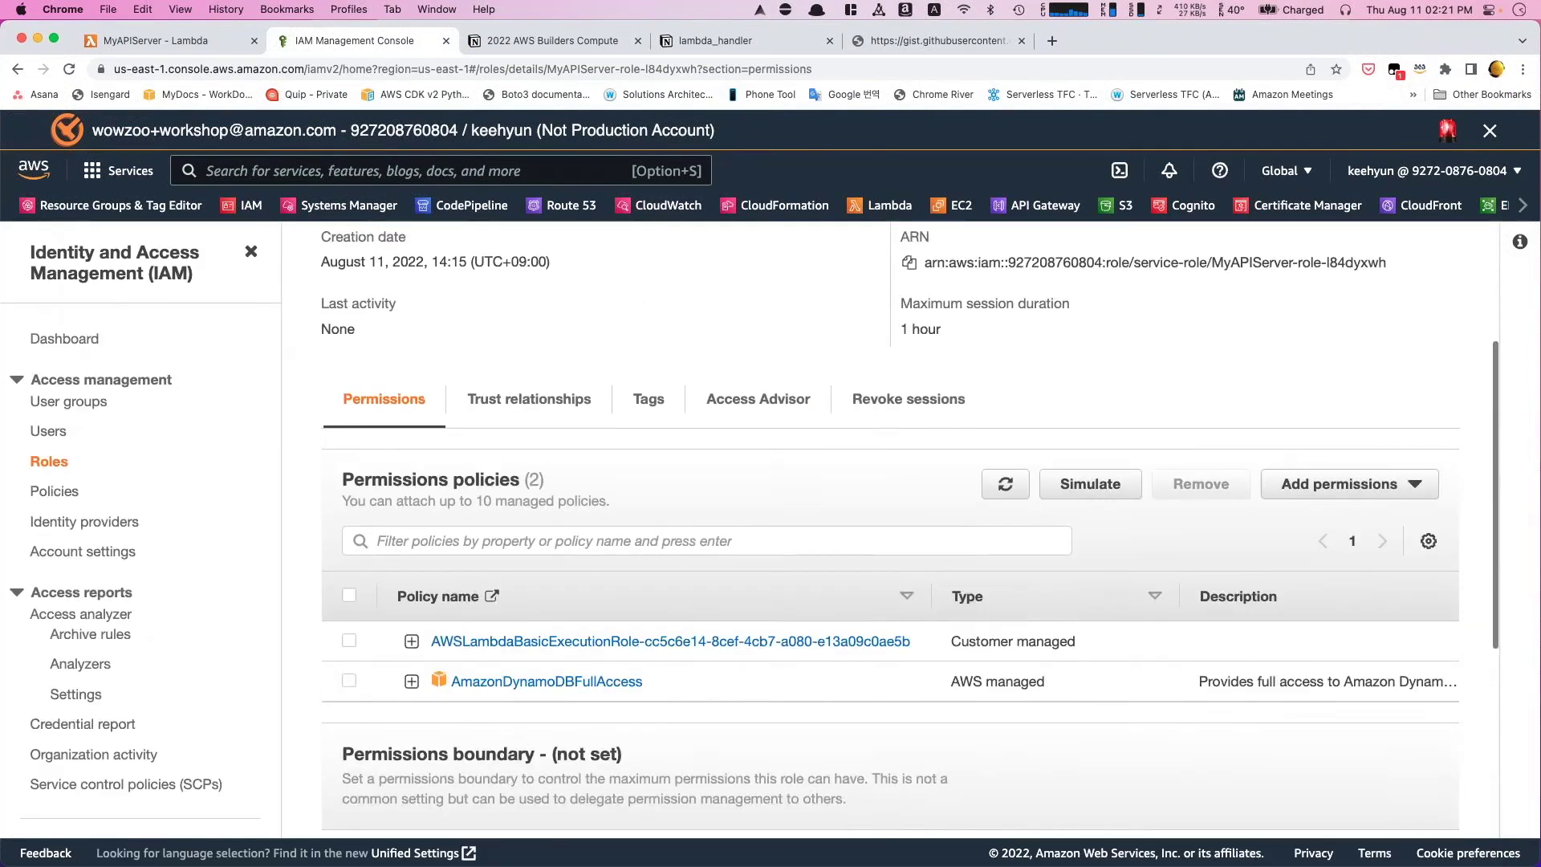
pyautogui.scroll(-2, 587, 555)
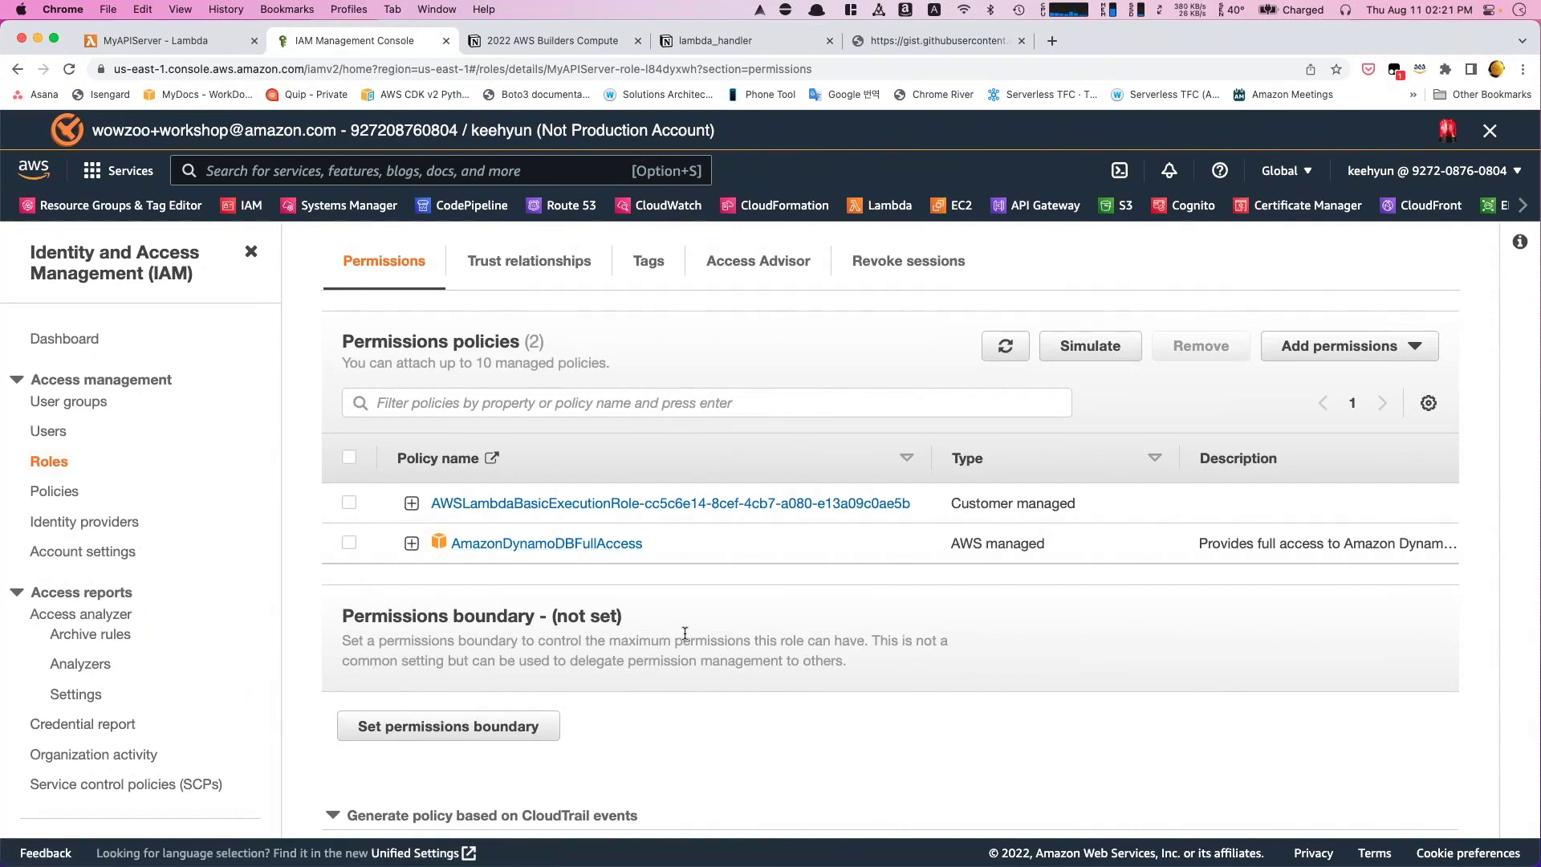
# - Close the IAM role page and look over the permissions configuration of the MyAPIServer function
pyautogui.click(446, 41)
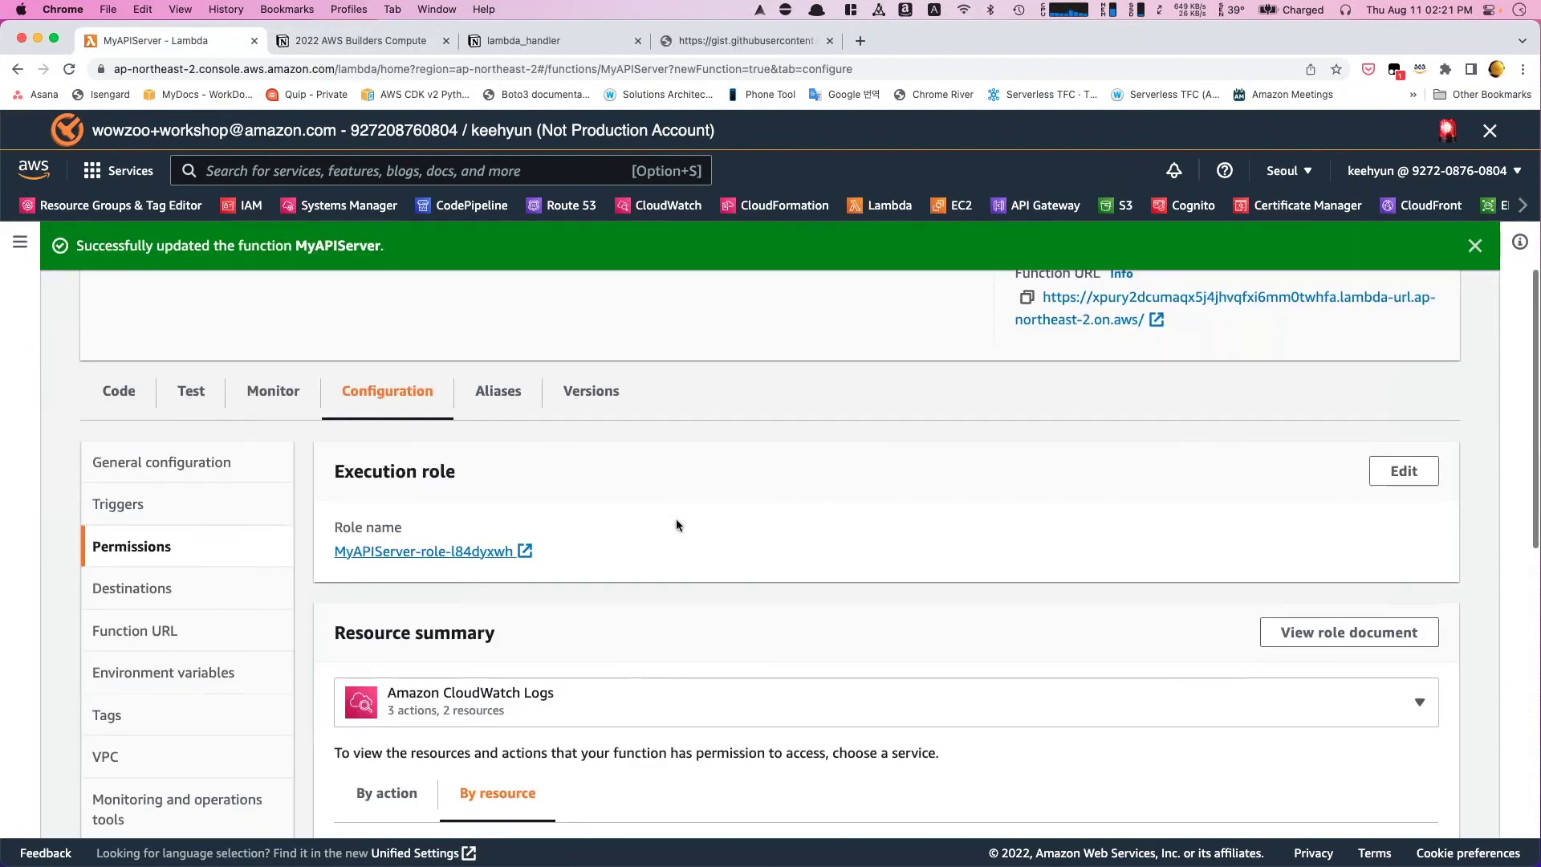
pyautogui.scroll(-2, 677, 522)
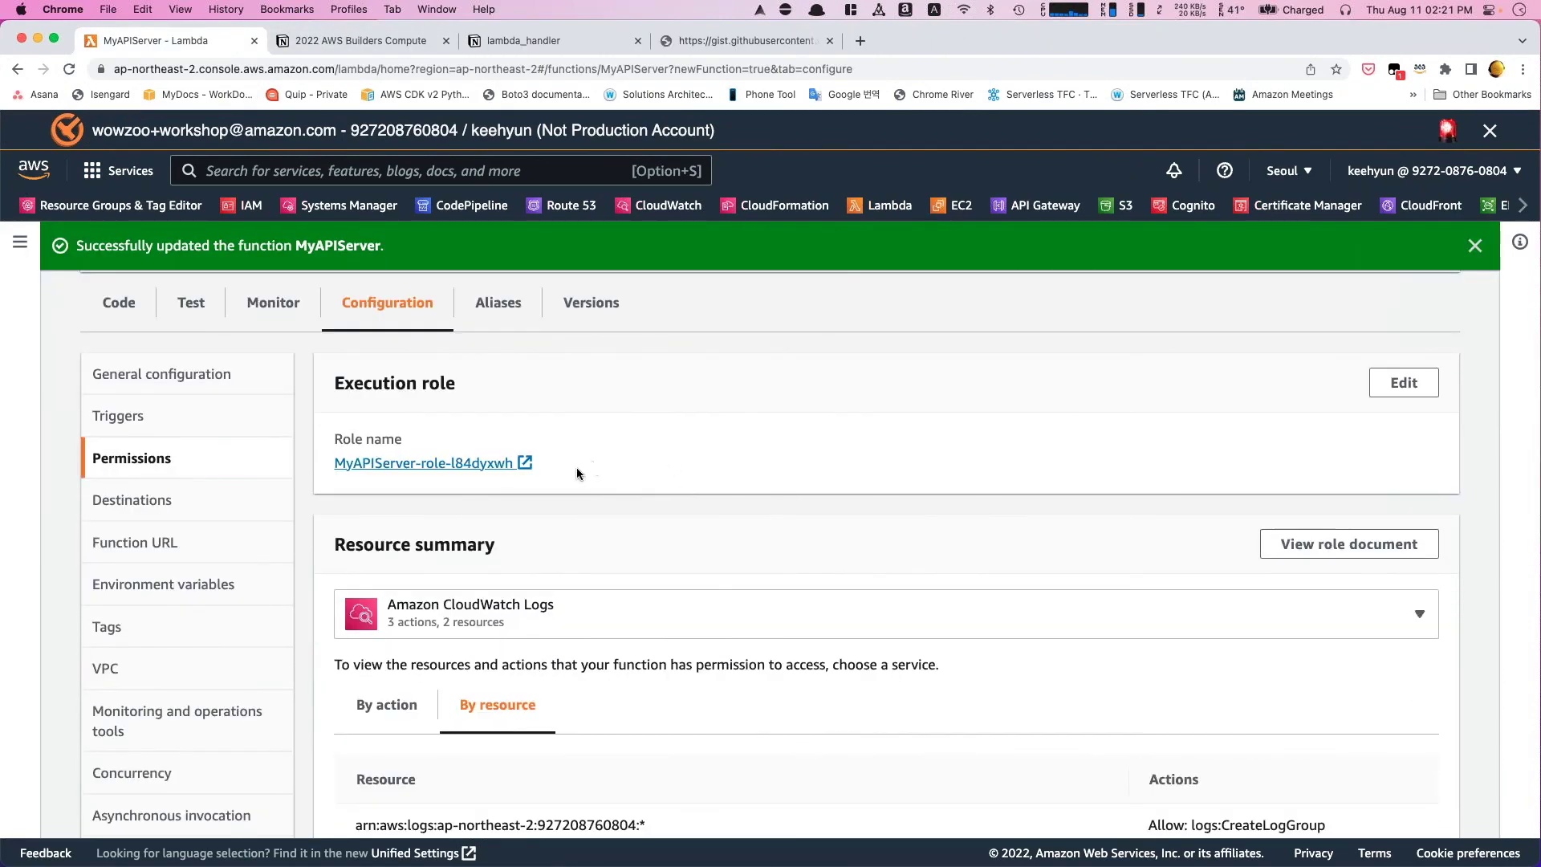
pyautogui.scroll(-1, 576, 470)
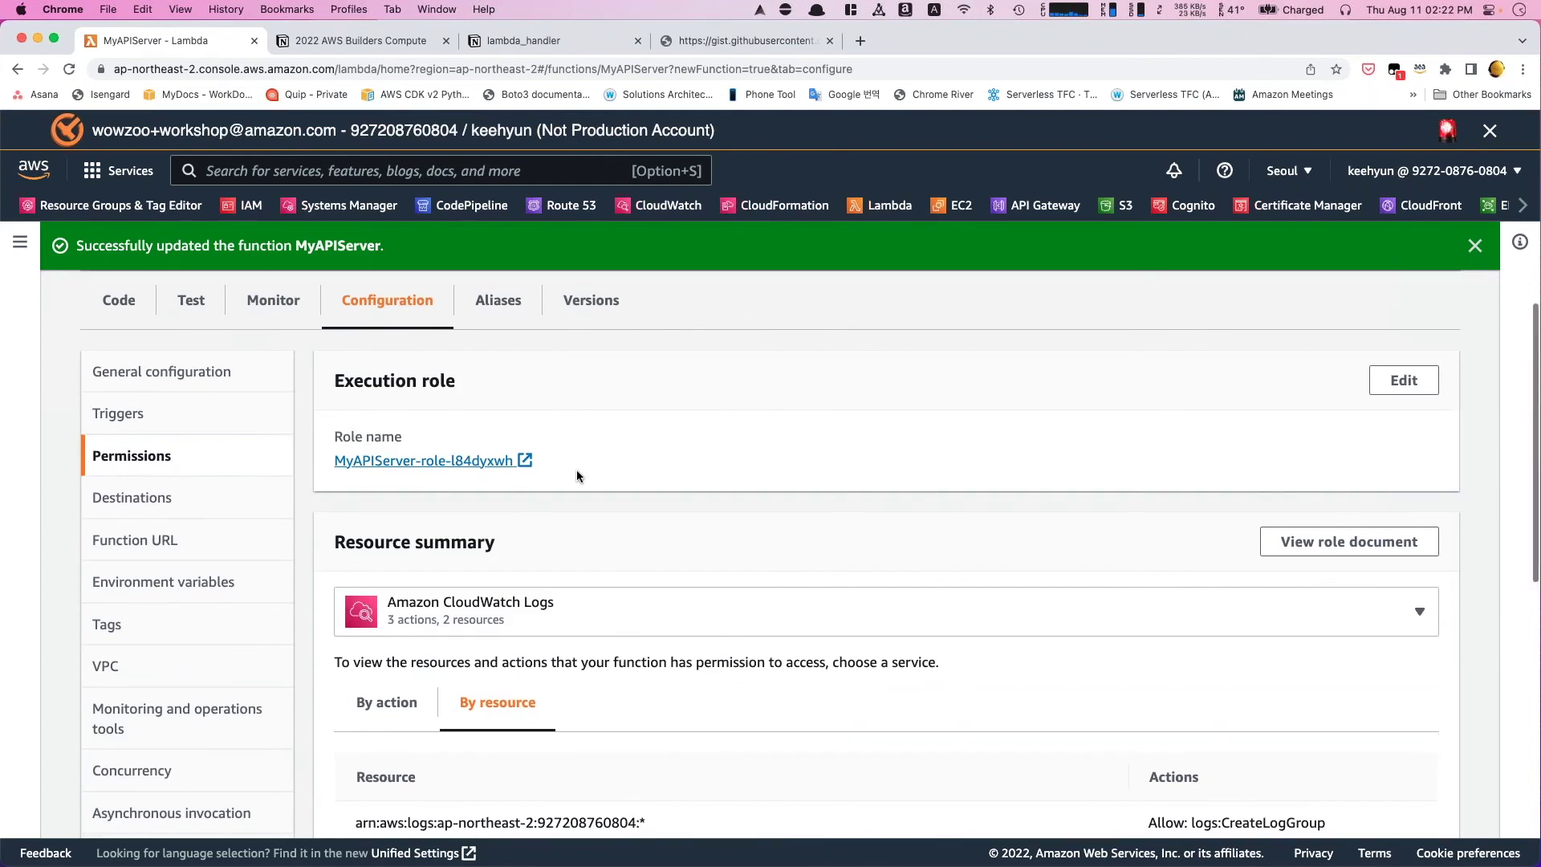
# - View the CloudWatch metrics of MyAPIServer and look over the function overview
pyautogui.click(273, 301)
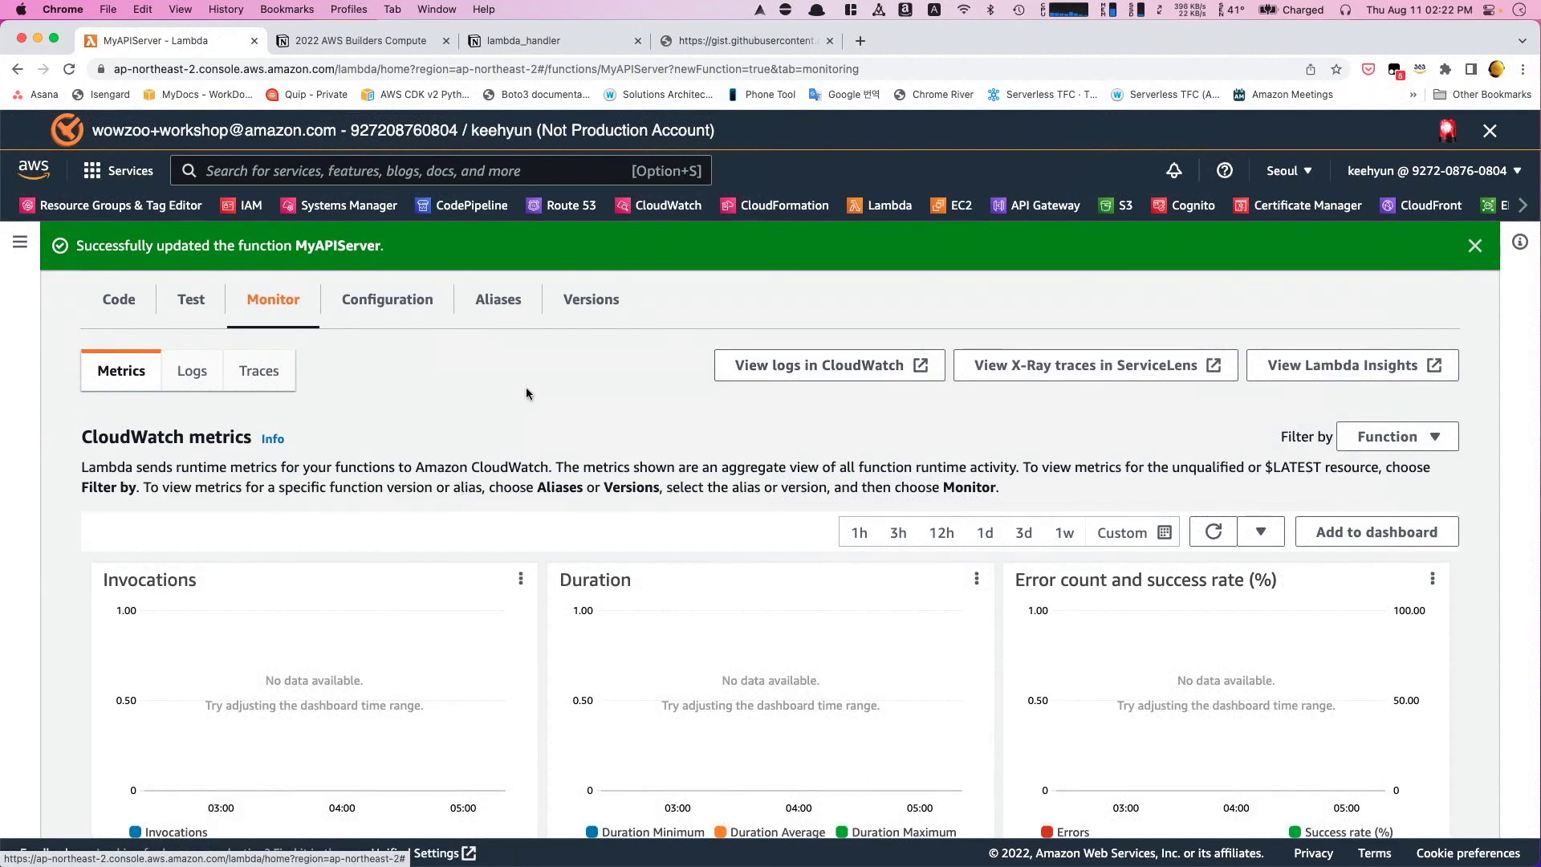
pyautogui.scroll(2, 527, 386)
pyautogui.scroll(1, 526, 387)
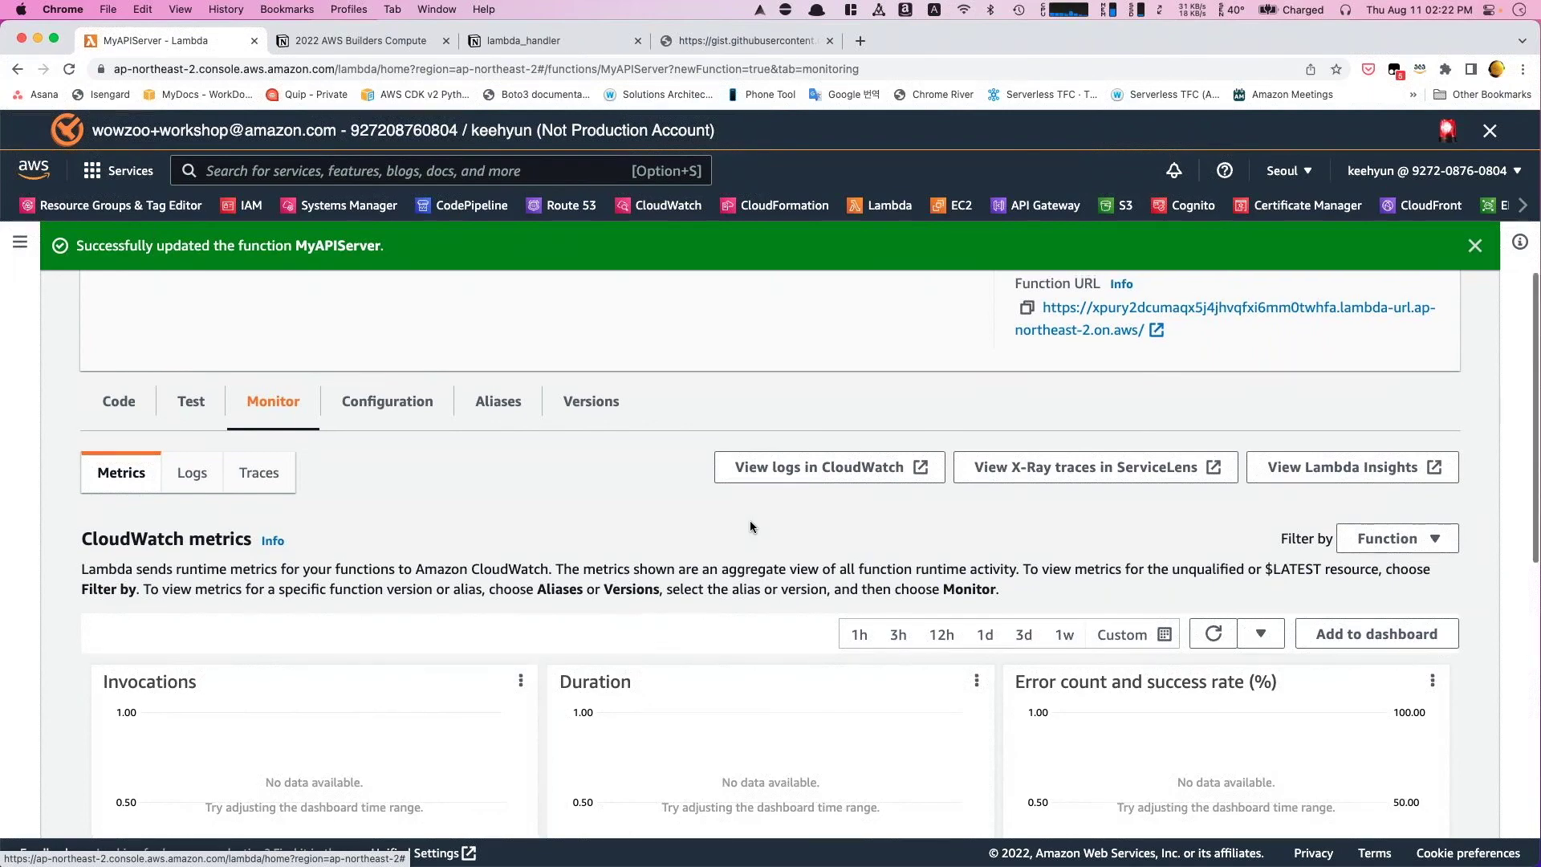
pyautogui.scroll(5, 750, 524)
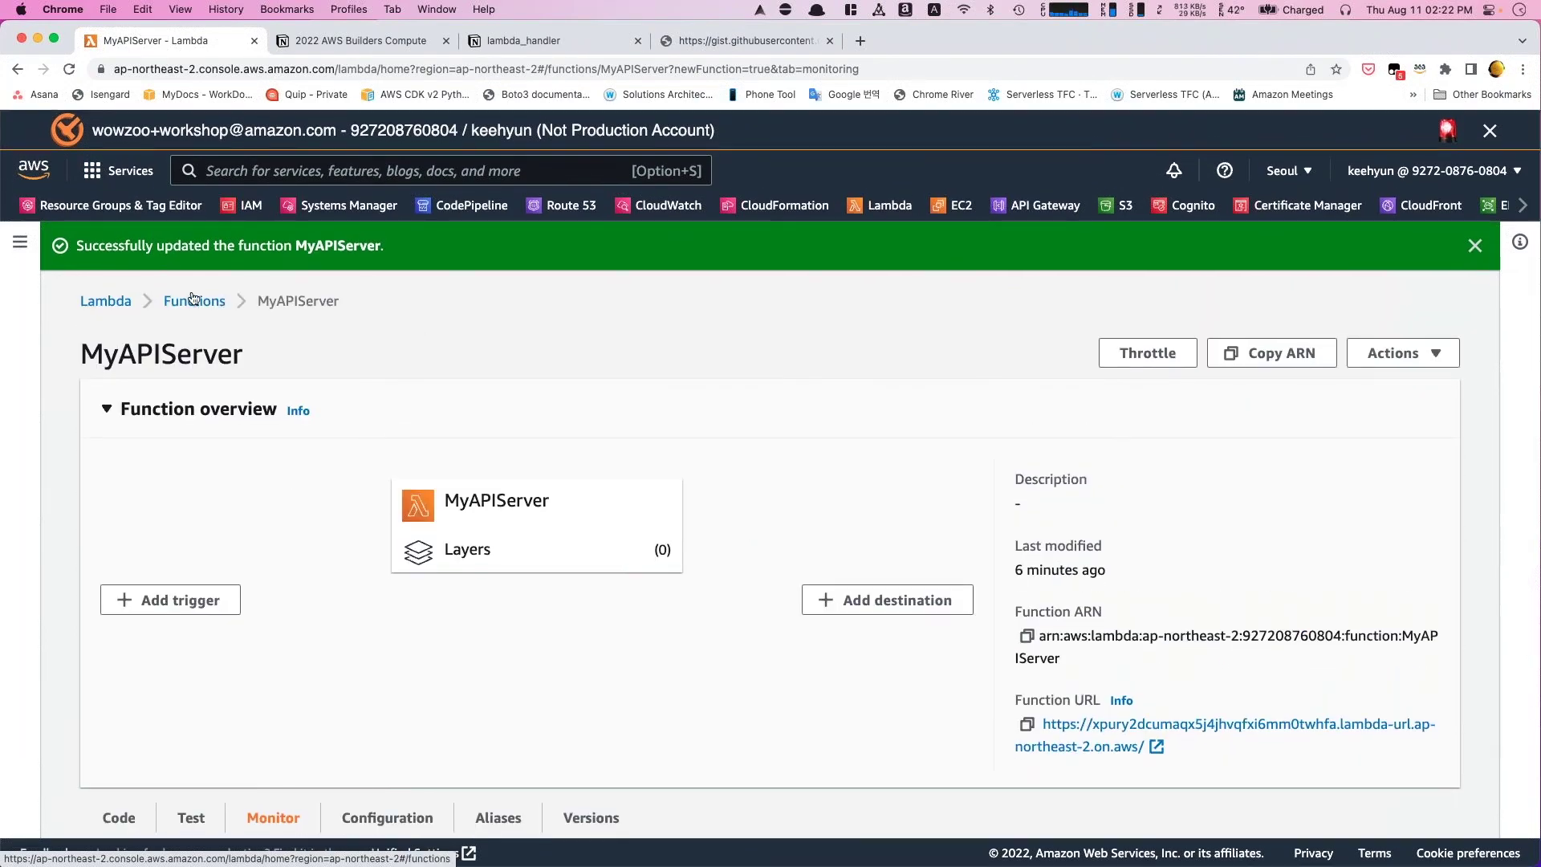
pyautogui.scroll(-3, 118, 665)
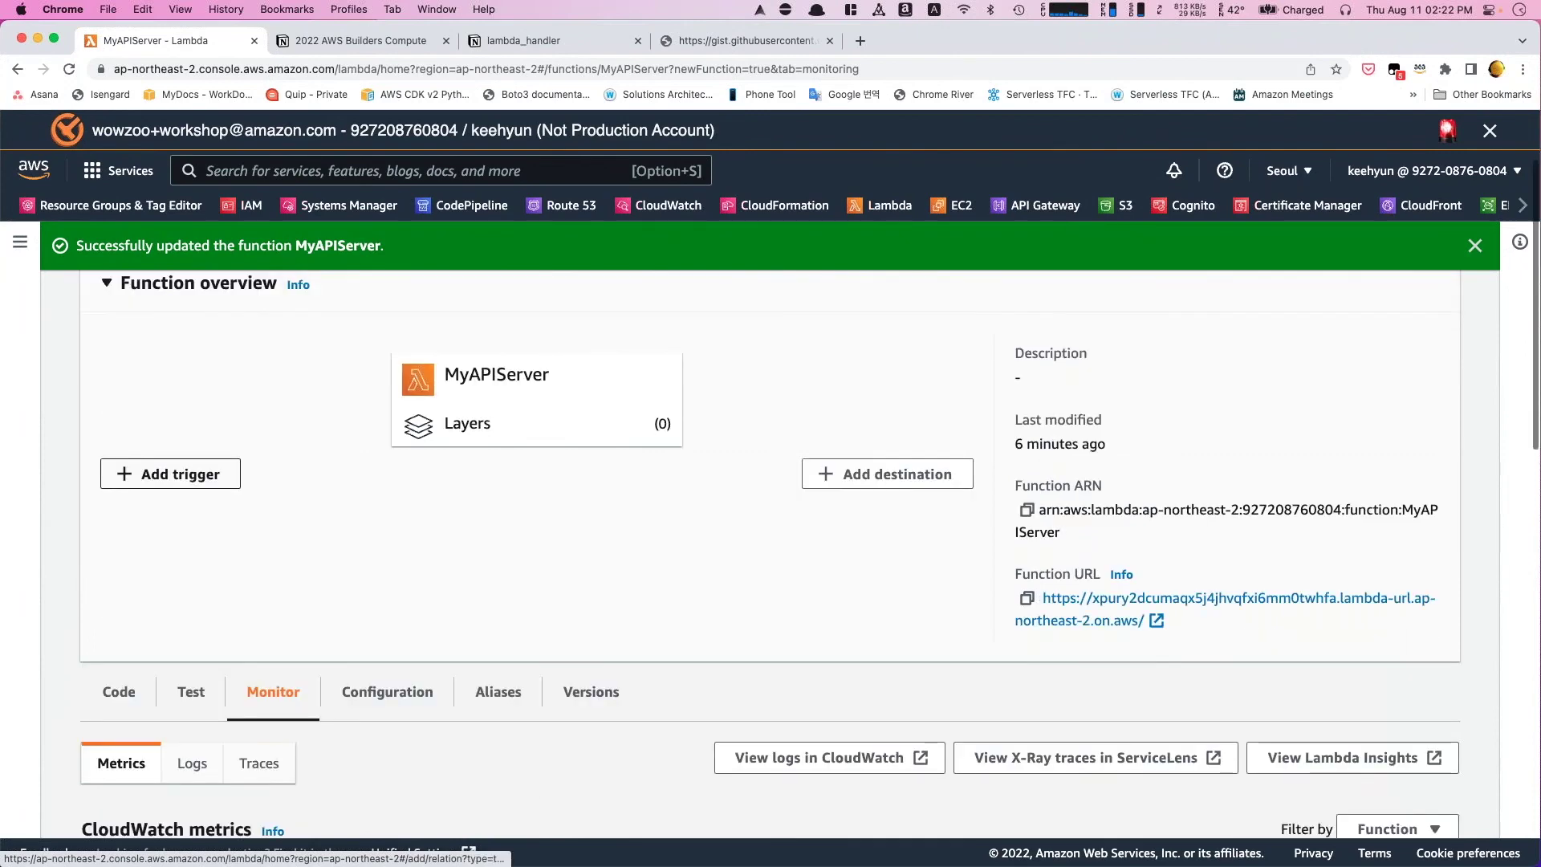
# - Return to the MyAPIServer code and look through the get_handler and post_handler functions
pyautogui.click(118, 665)
pyautogui.scroll(-3, 118, 665)
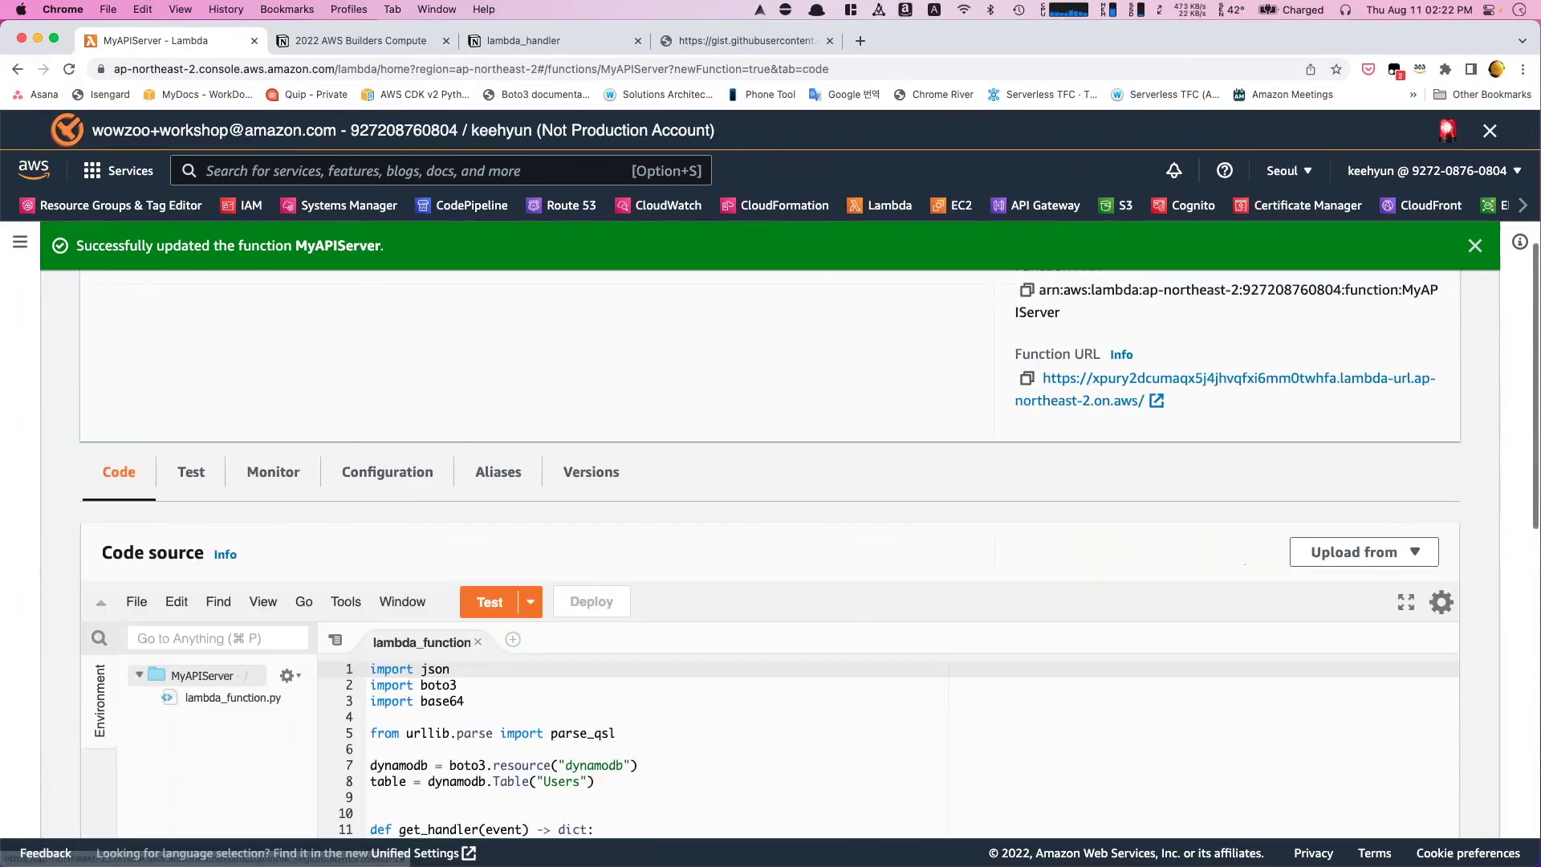
pyautogui.scroll(-10, 432, 680)
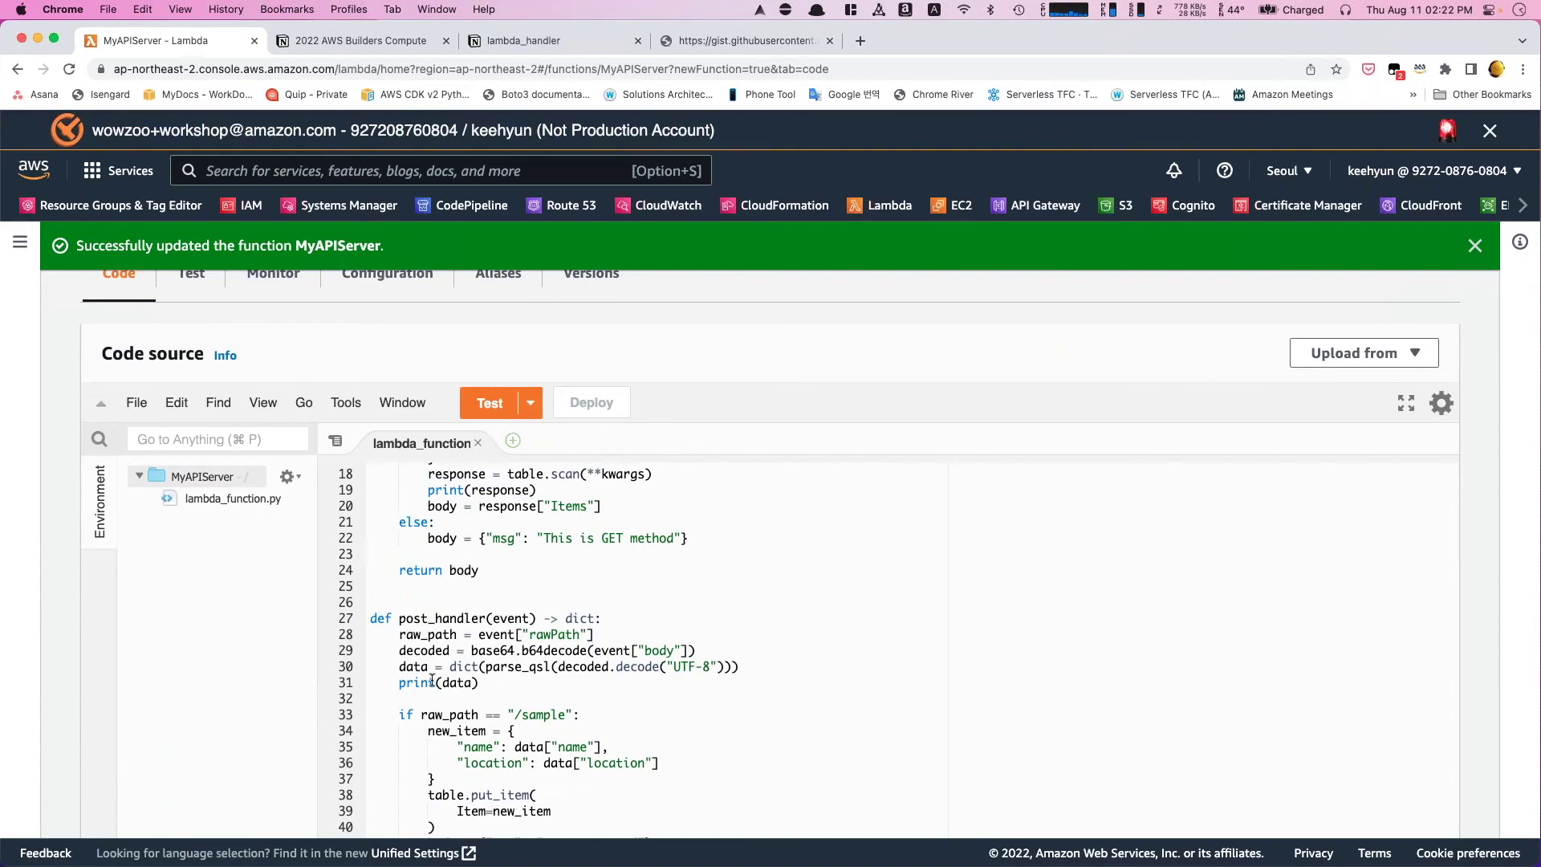
# - Look through the post_handler code and view the general configuration of the MyAPIServer function
pyautogui.scroll(3, 432, 680)
pyautogui.scroll(-5, 432, 680)
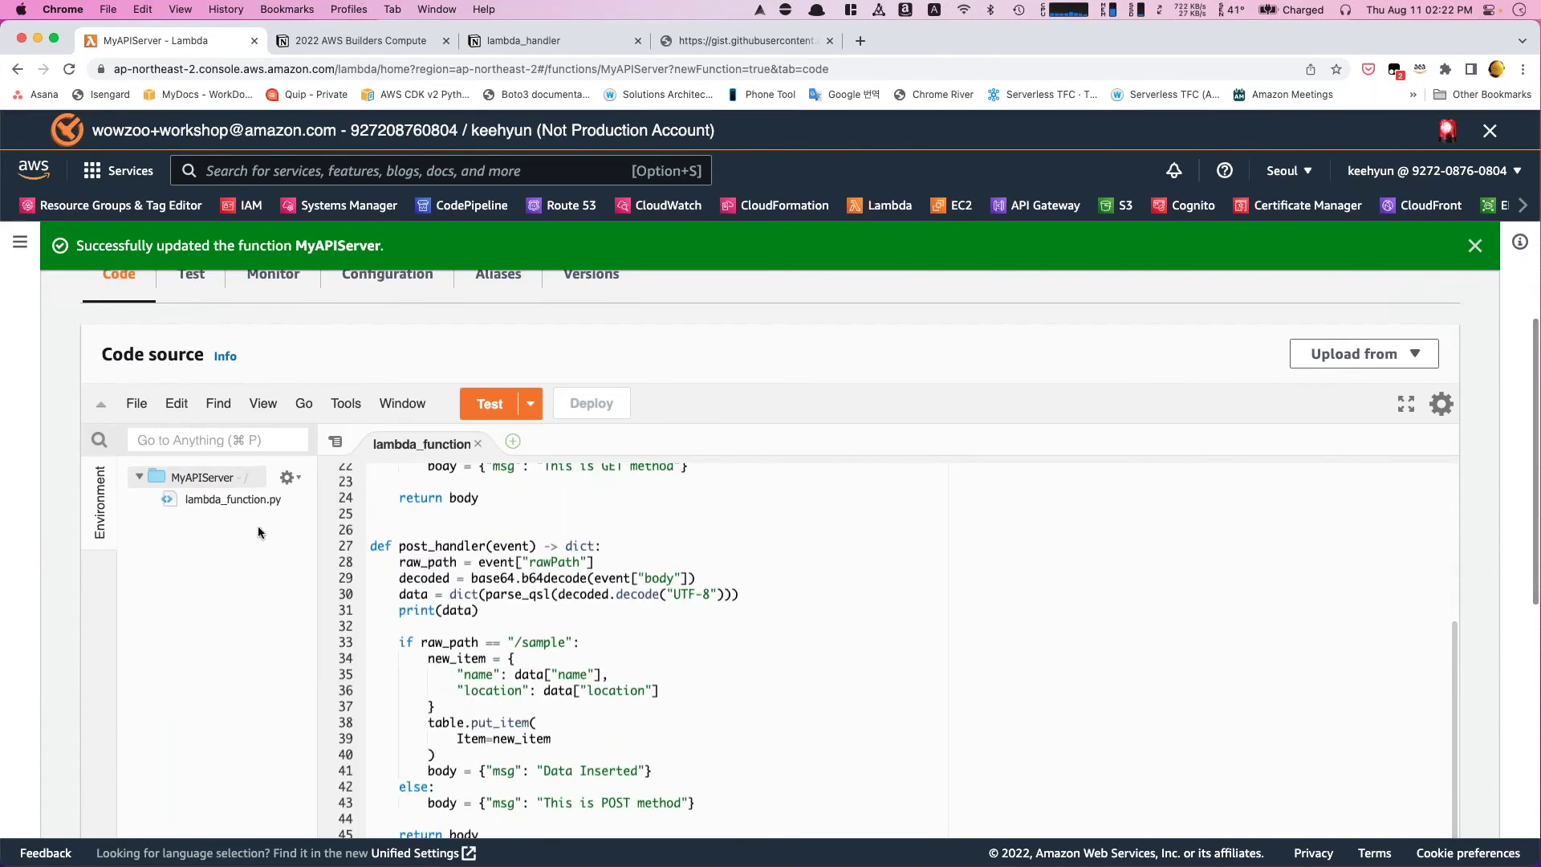
pyautogui.scroll(2, 233, 577)
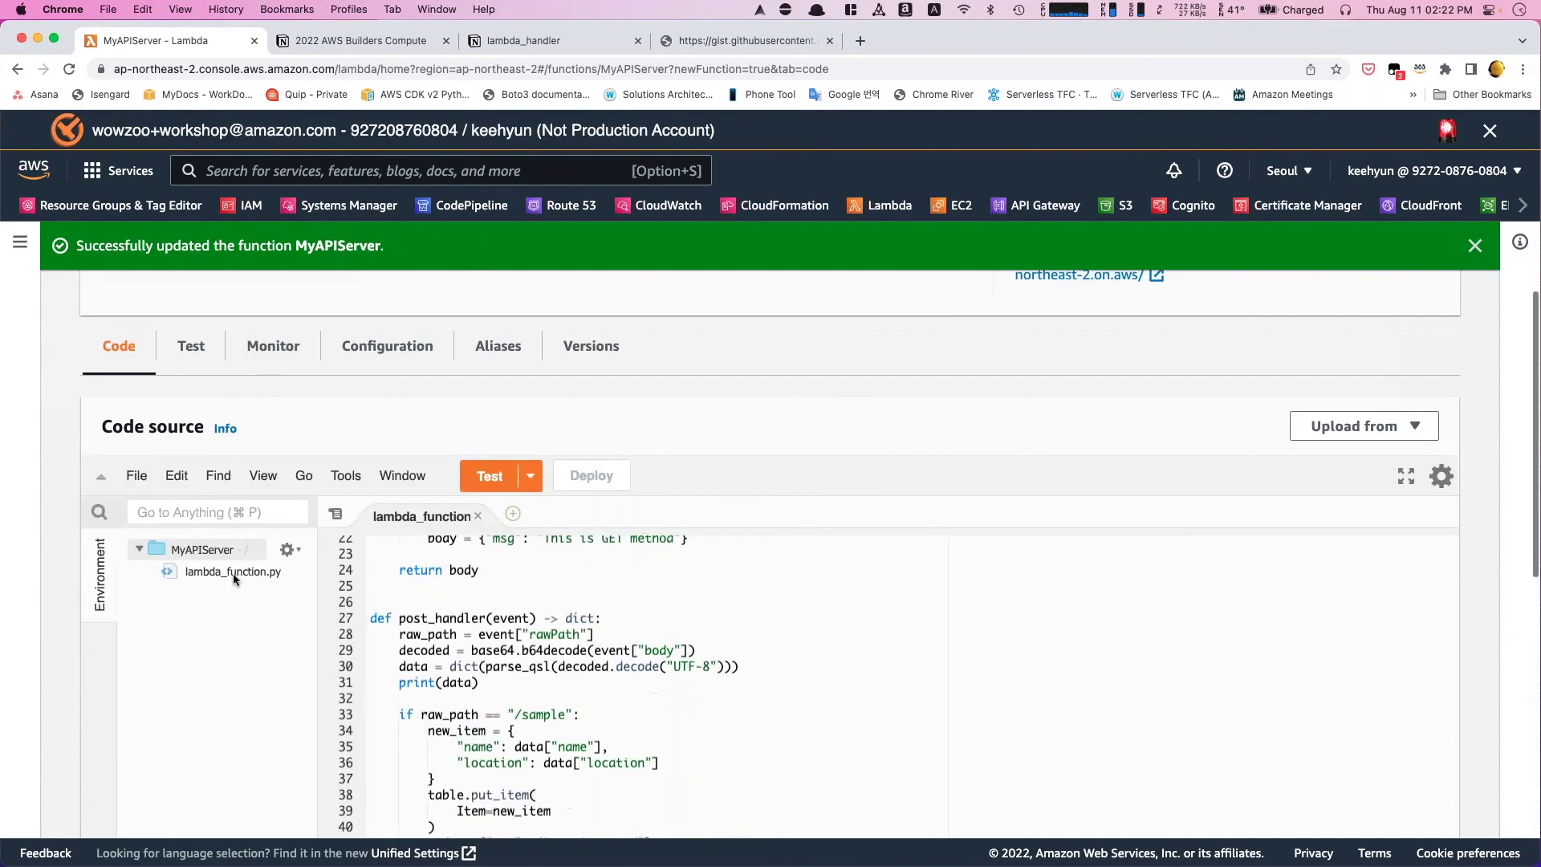
pyautogui.click(364, 365)
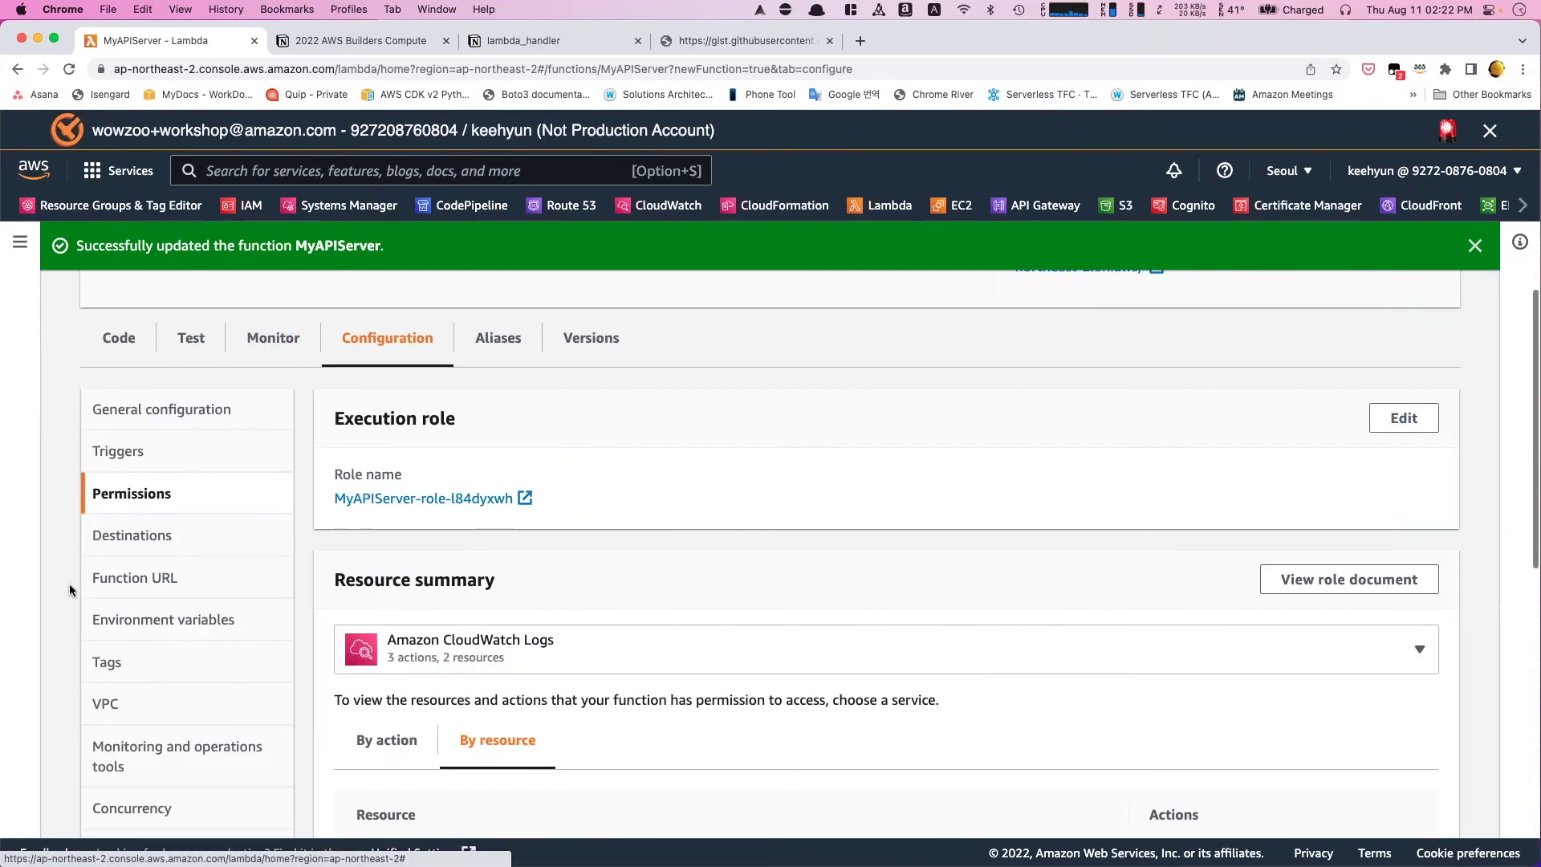
pyautogui.click(207, 419)
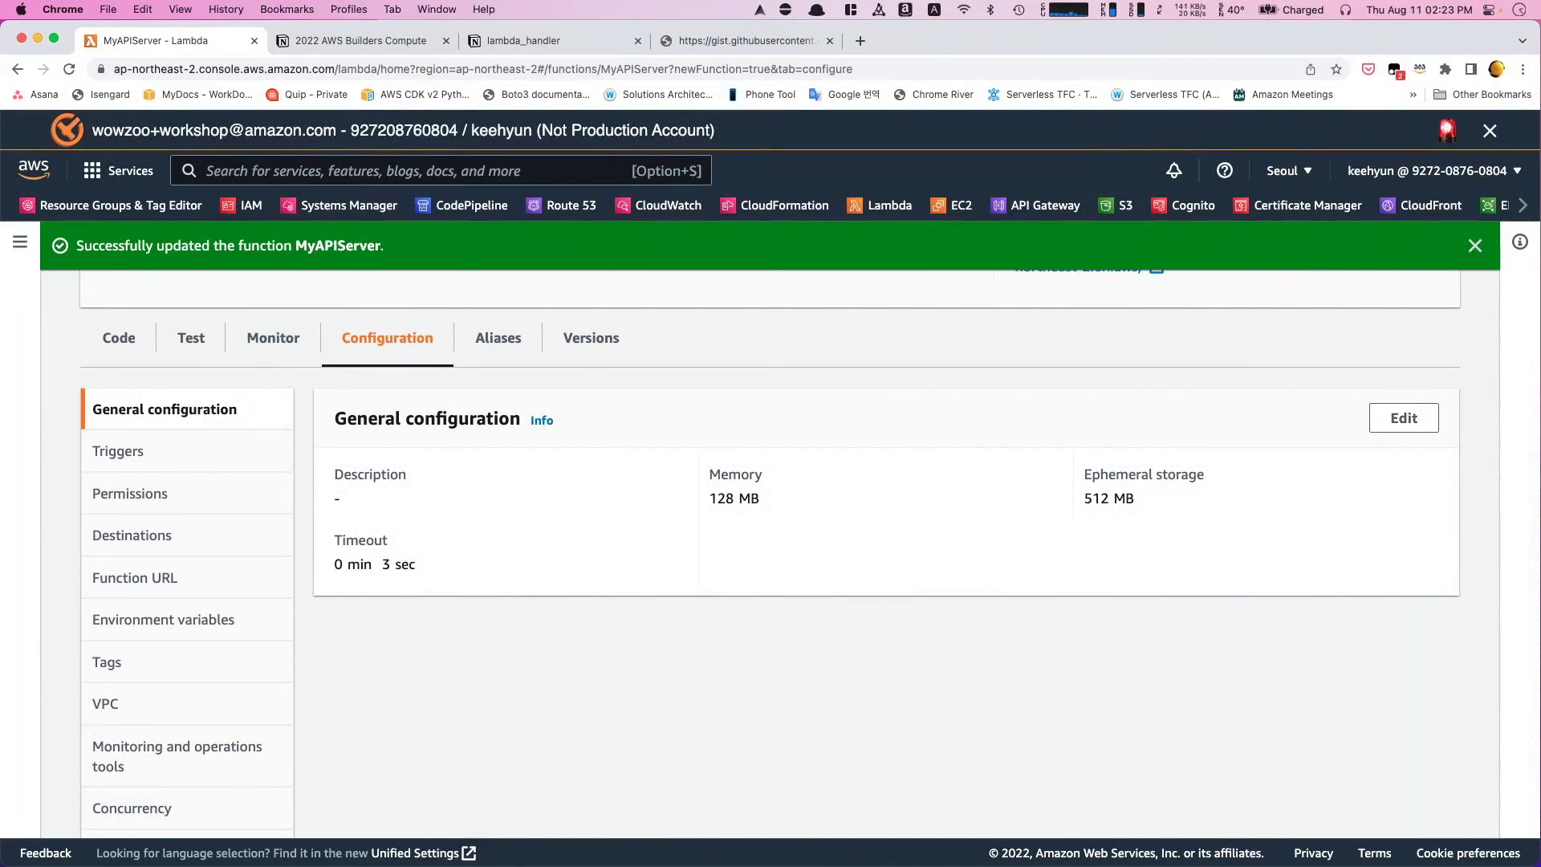
# - Copy MyAPIServer's function URL into the title box of the blank PowerPoint slide, and return to the function URL configuration in Chrome
pyautogui.click(141, 584)
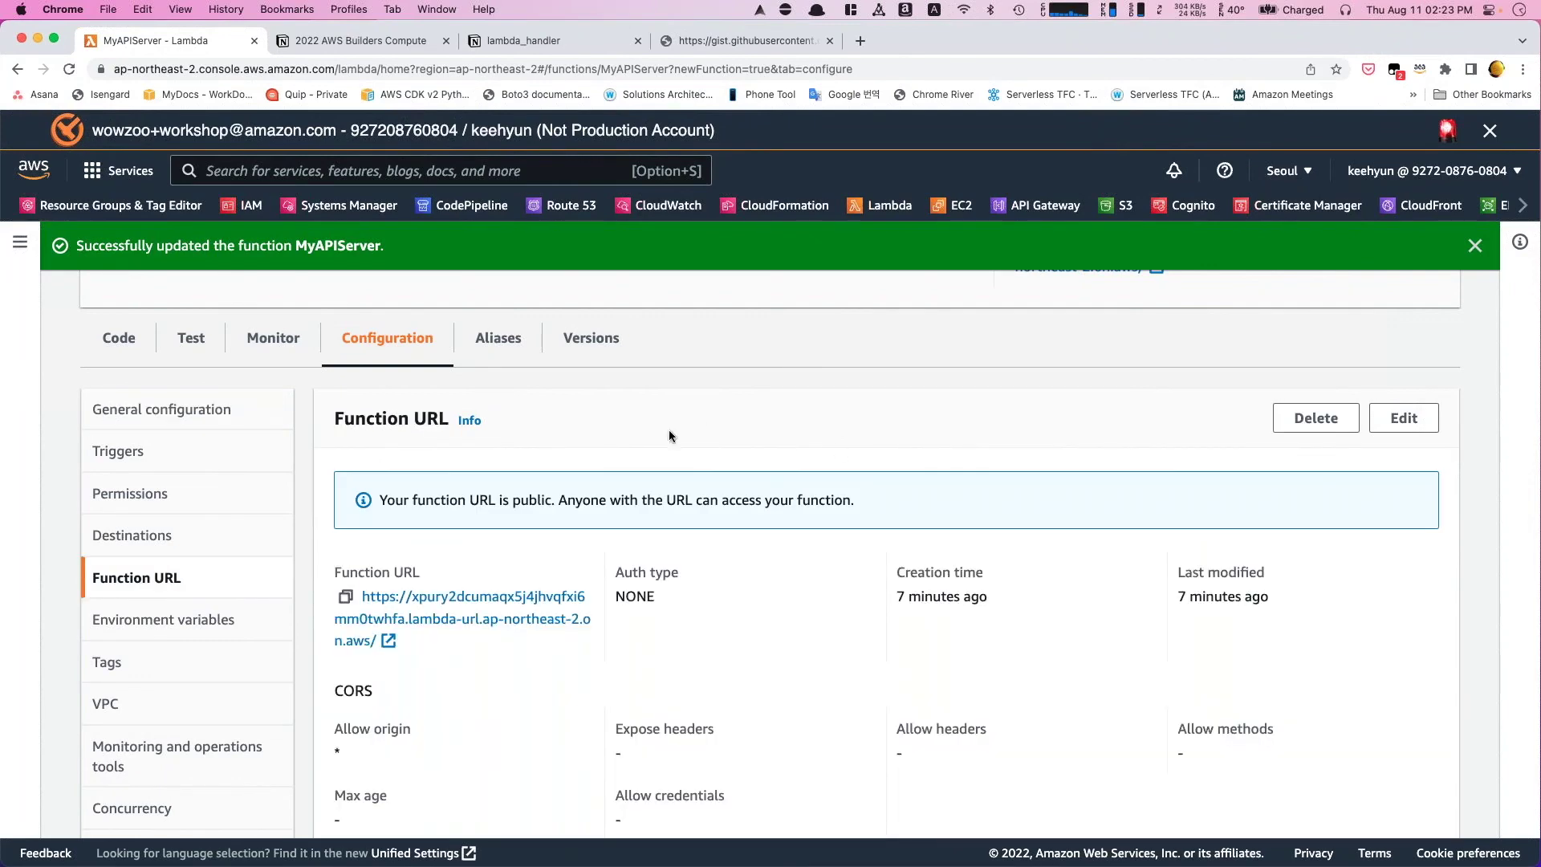
pyautogui.scroll(-2, 670, 436)
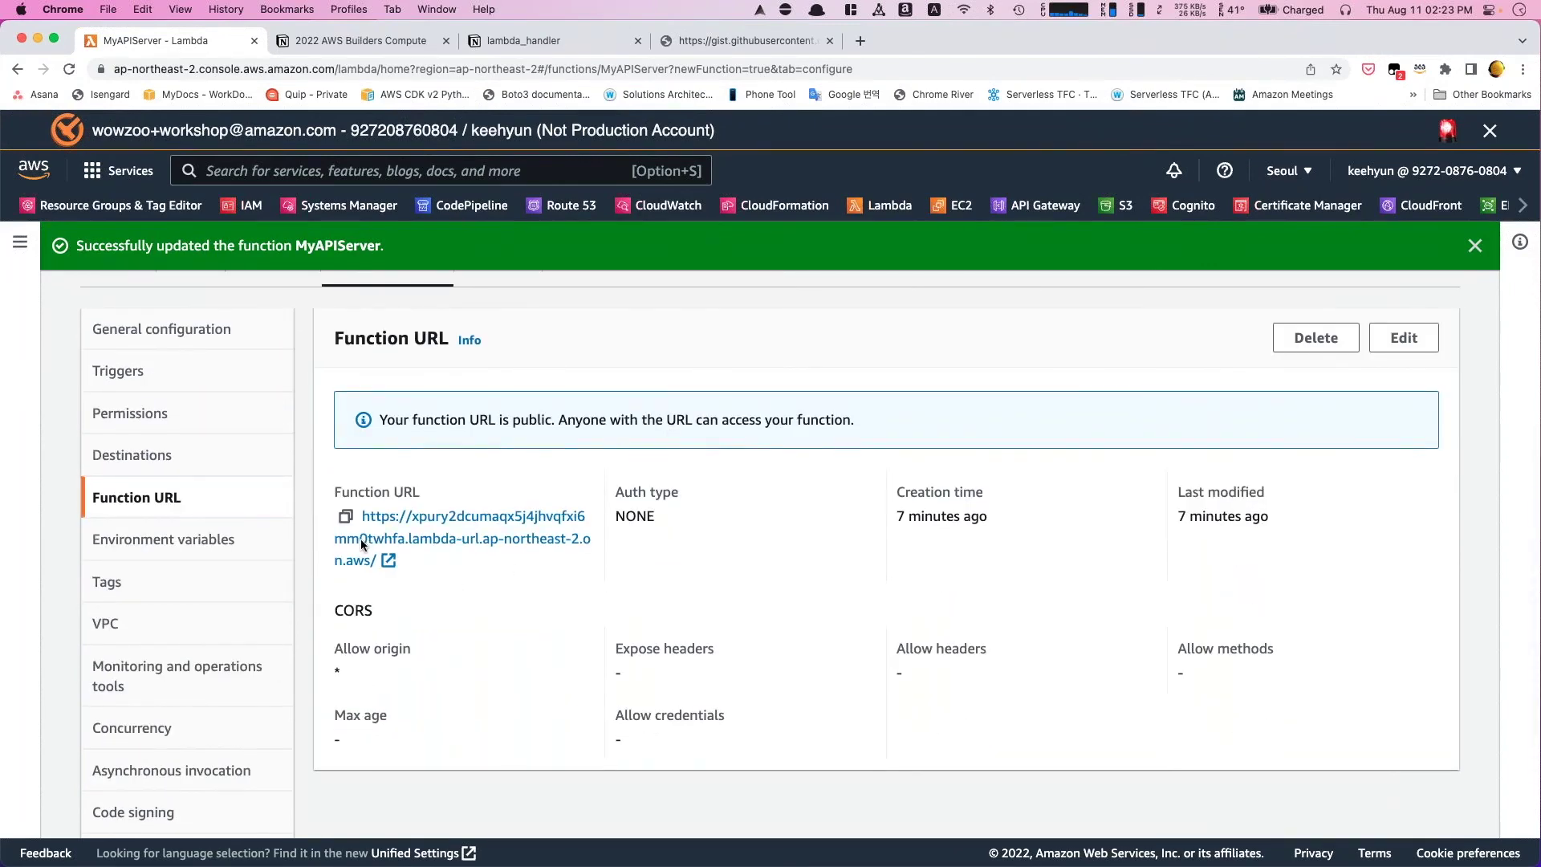
pyautogui.click(346, 519)
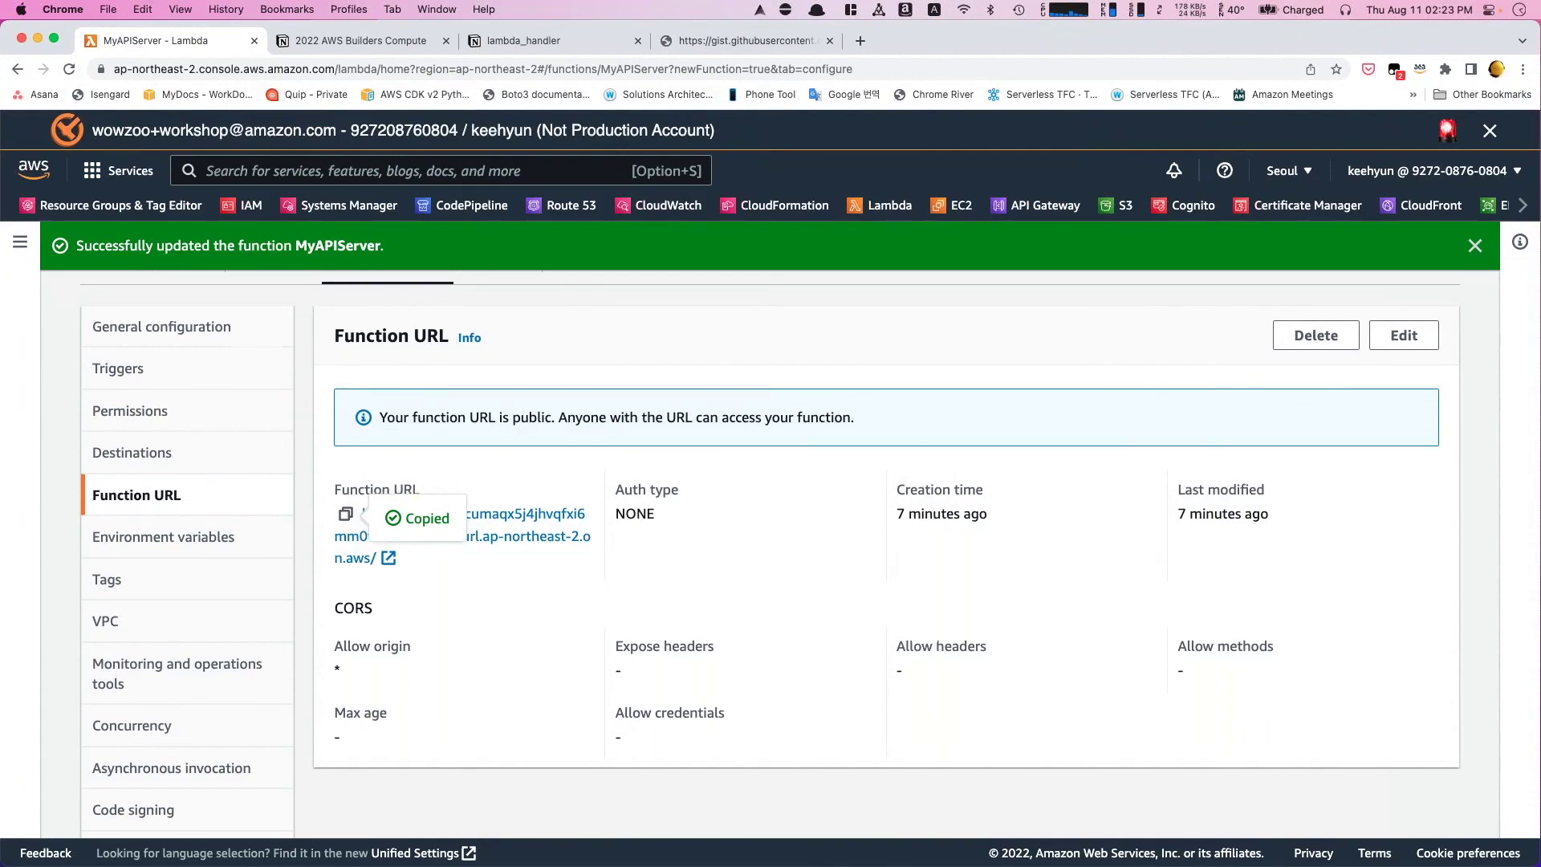
pyautogui.scroll(-3, 883, 522)
pyautogui.hotkey('ctrl', 'Up')
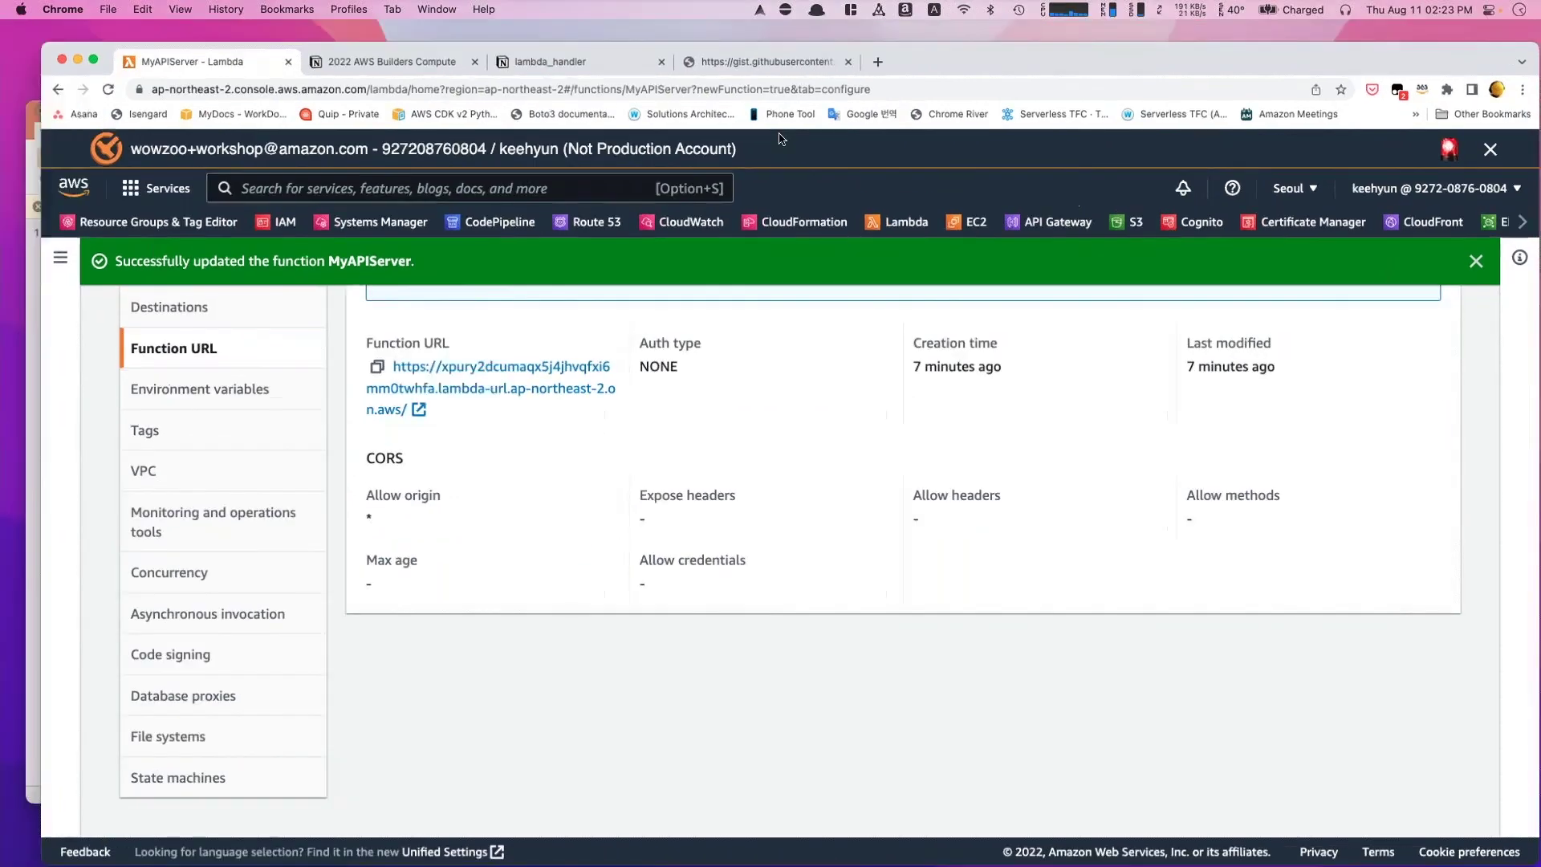
pyautogui.click(455, 209)
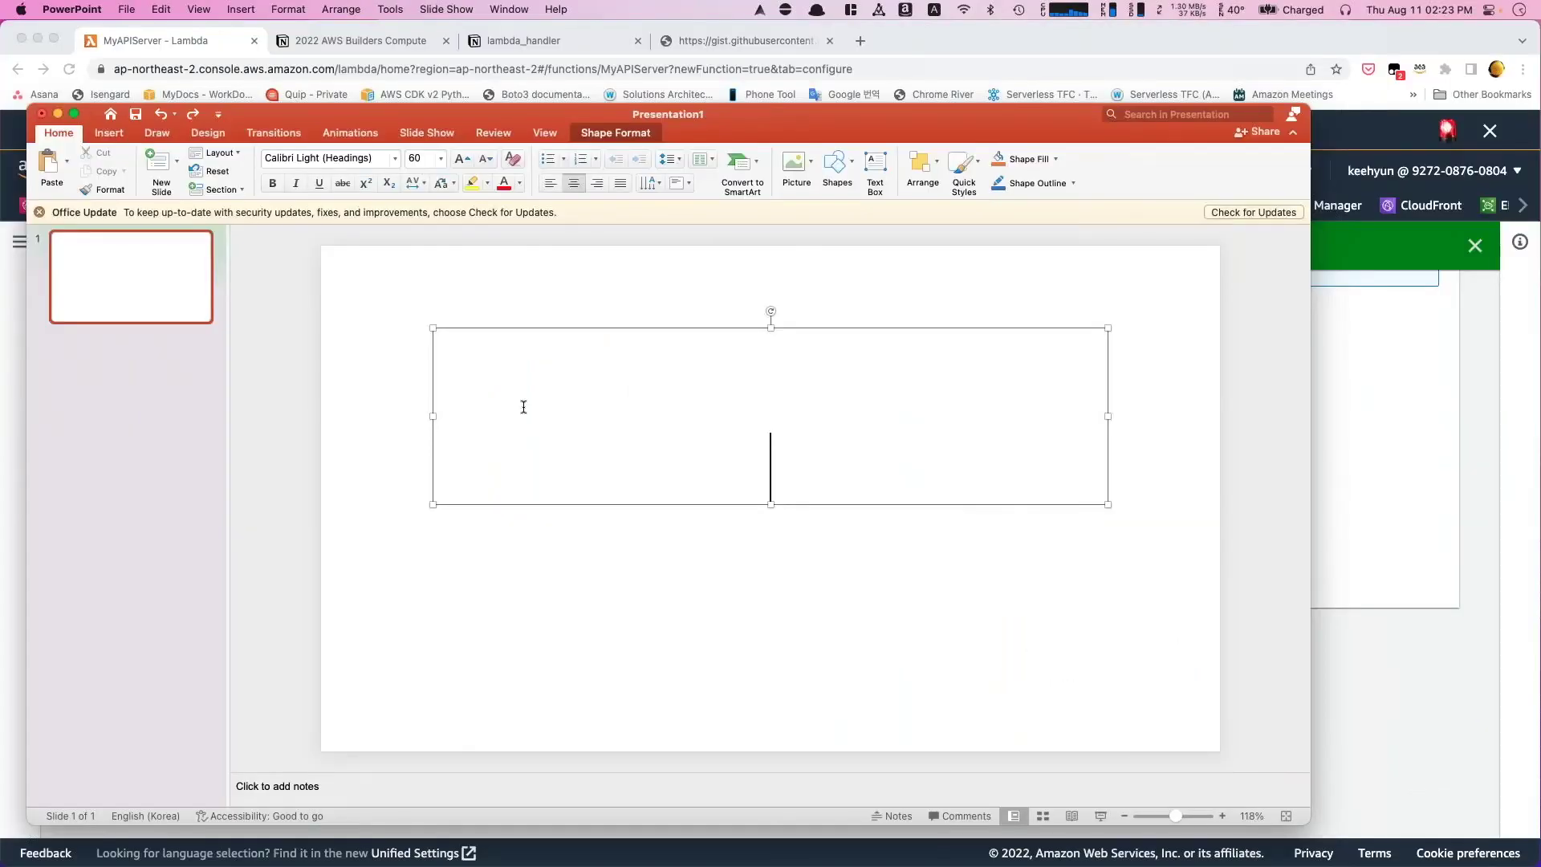
pyautogui.press('super+v')
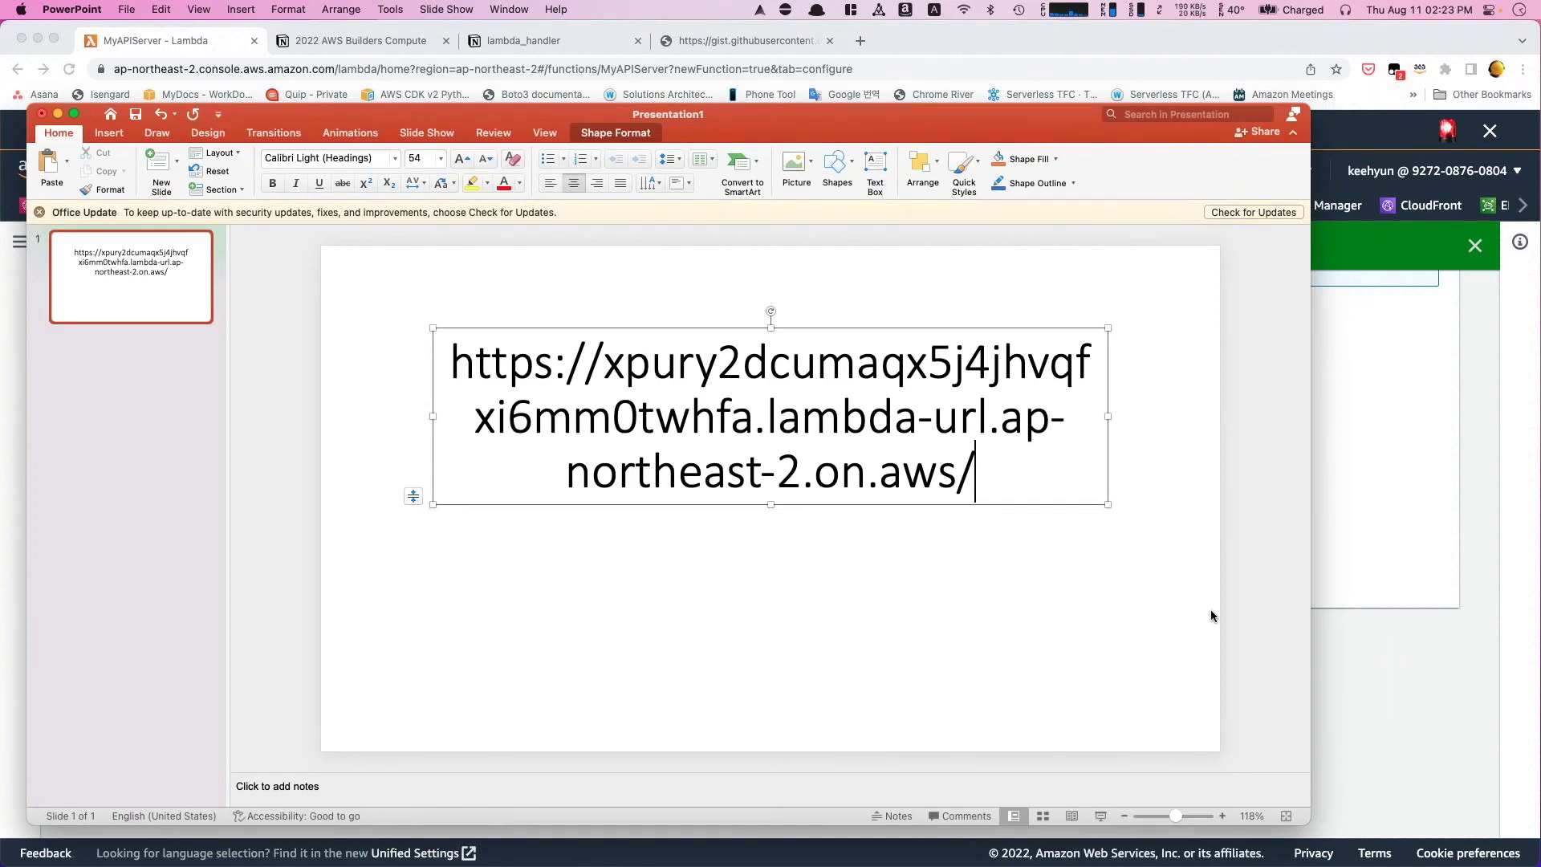
pyautogui.click(1375, 672)
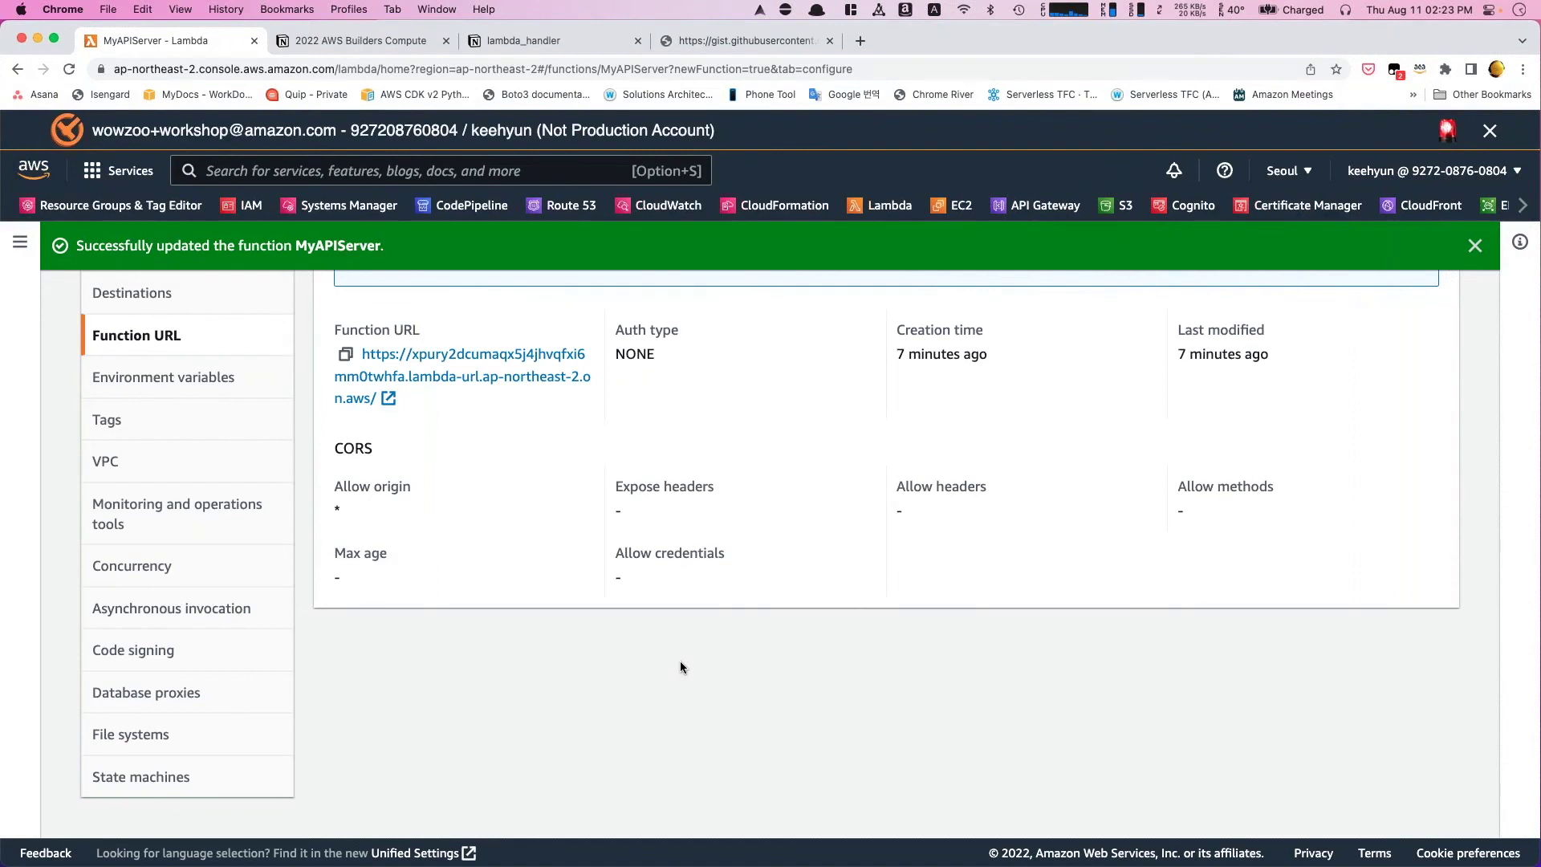
pyautogui.scroll(1, 681, 666)
pyautogui.scroll(1, 748, 450)
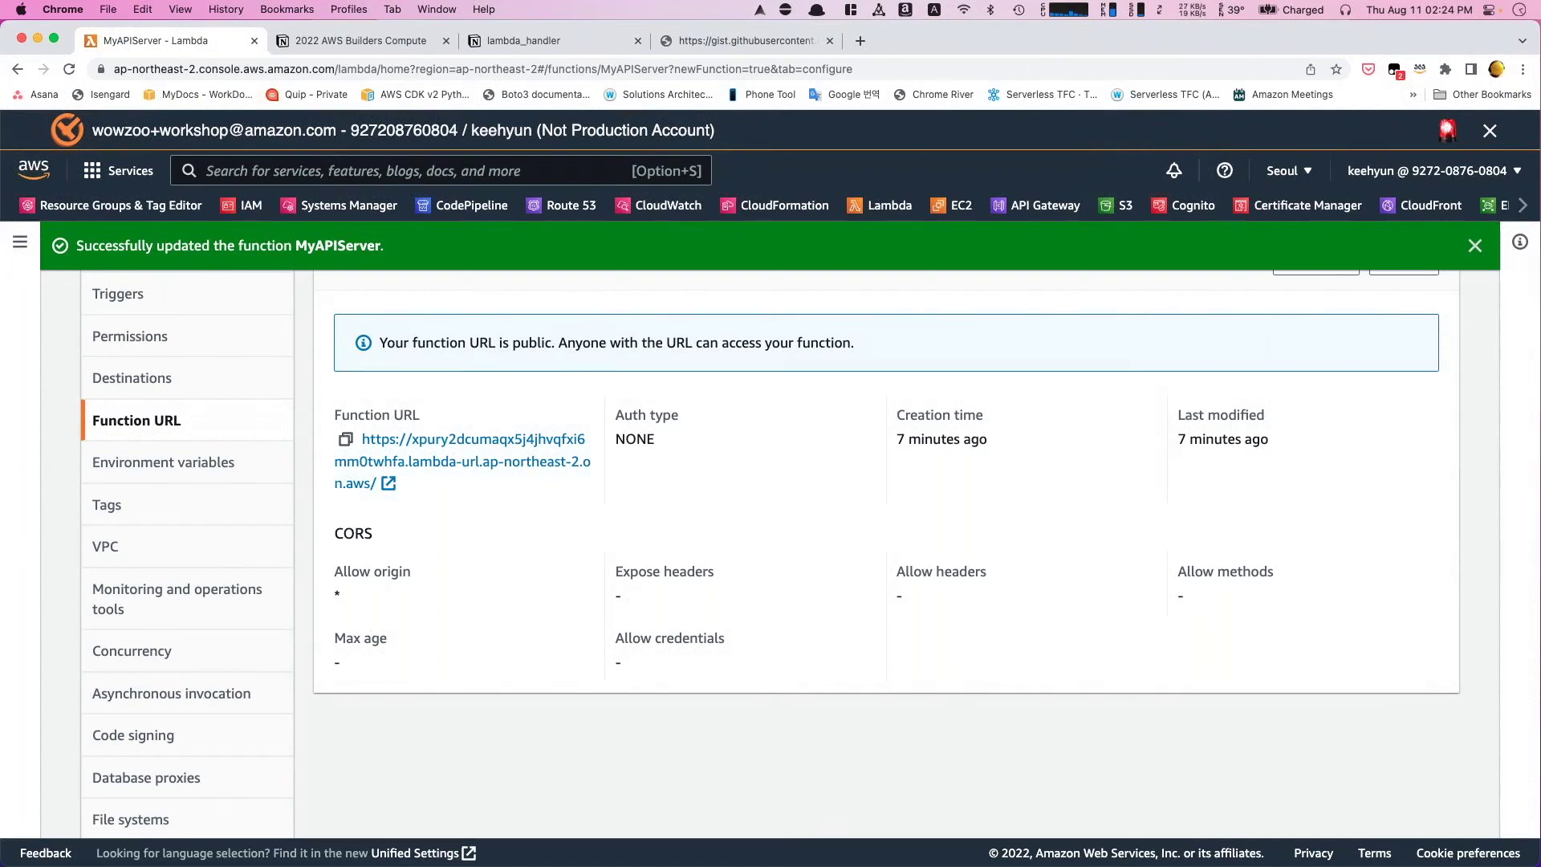
# - Switch to PowerPoint and replace the slide's title text with 2:45
pyautogui.hotkey('ctrl', 'Up')
pyautogui.click(315, 325)
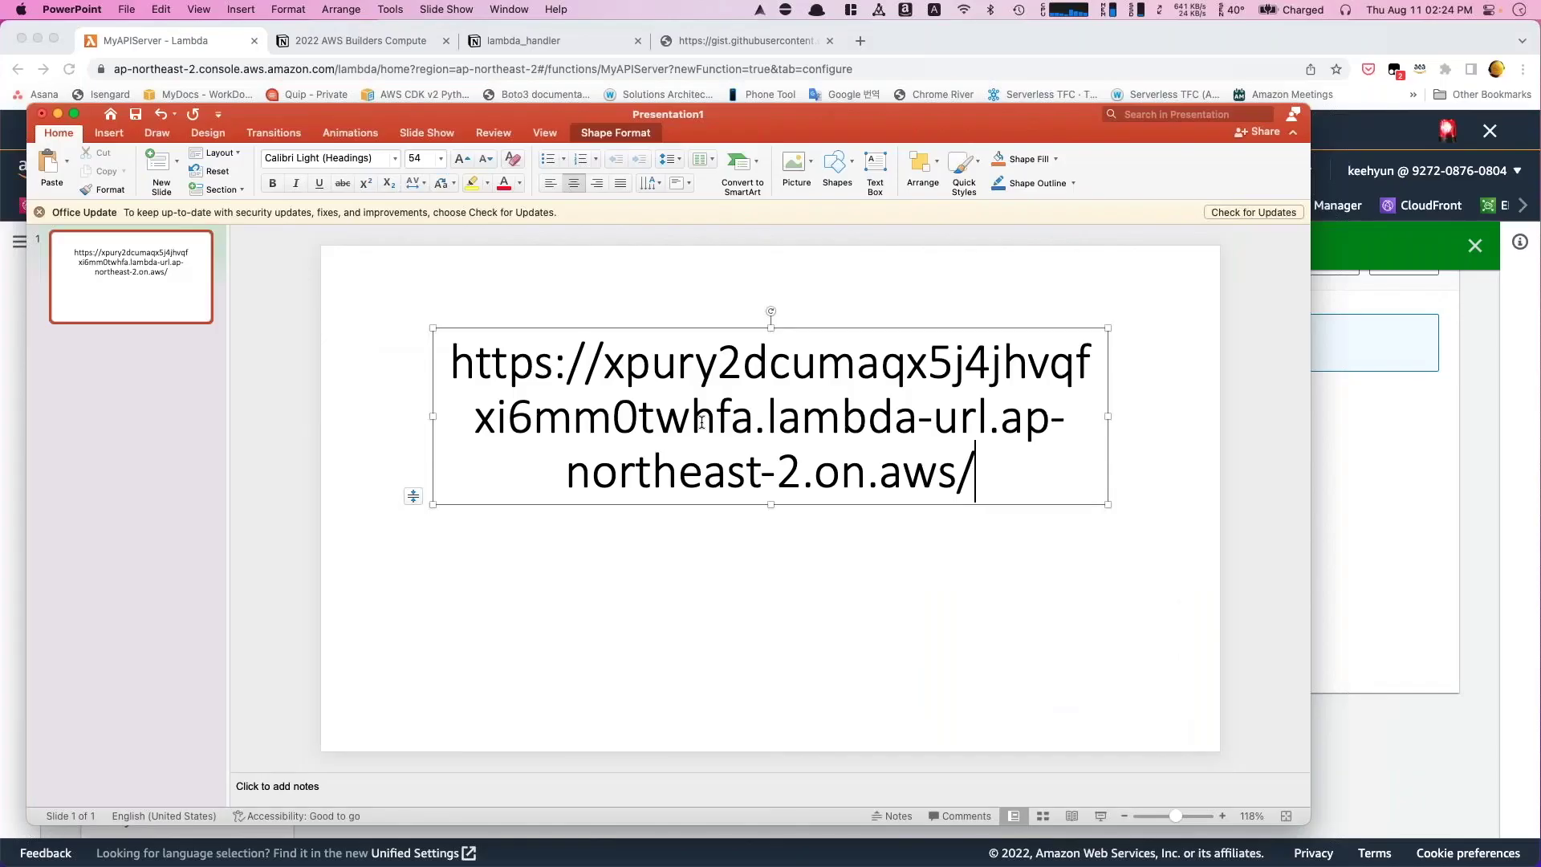
pyautogui.moveTo(979, 476); pyautogui.dragTo(447, 343)
pyautogui.write('2')
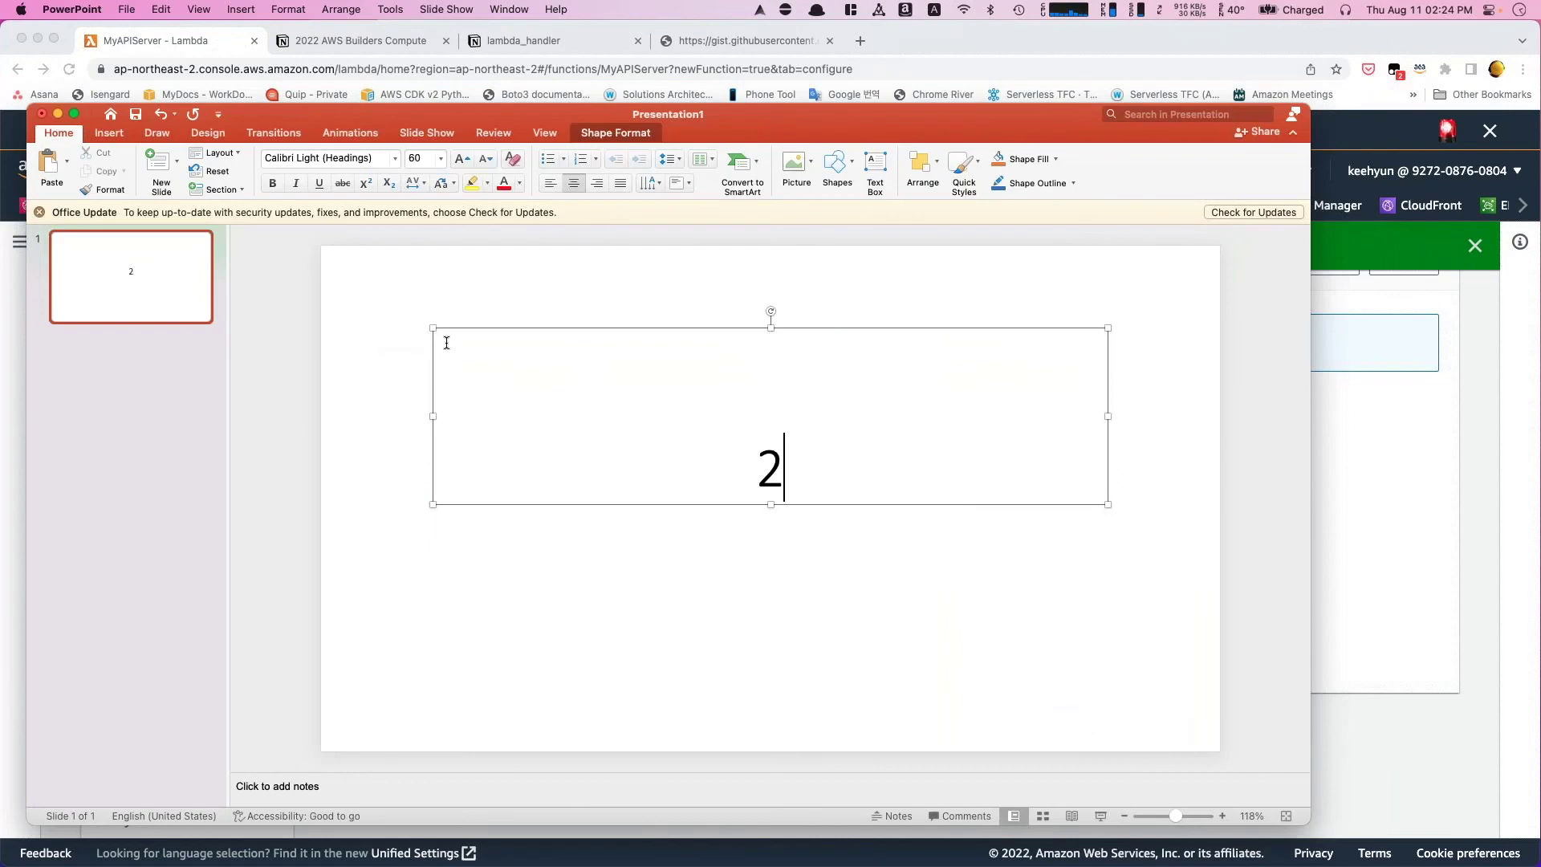
pyautogui.write(':45')
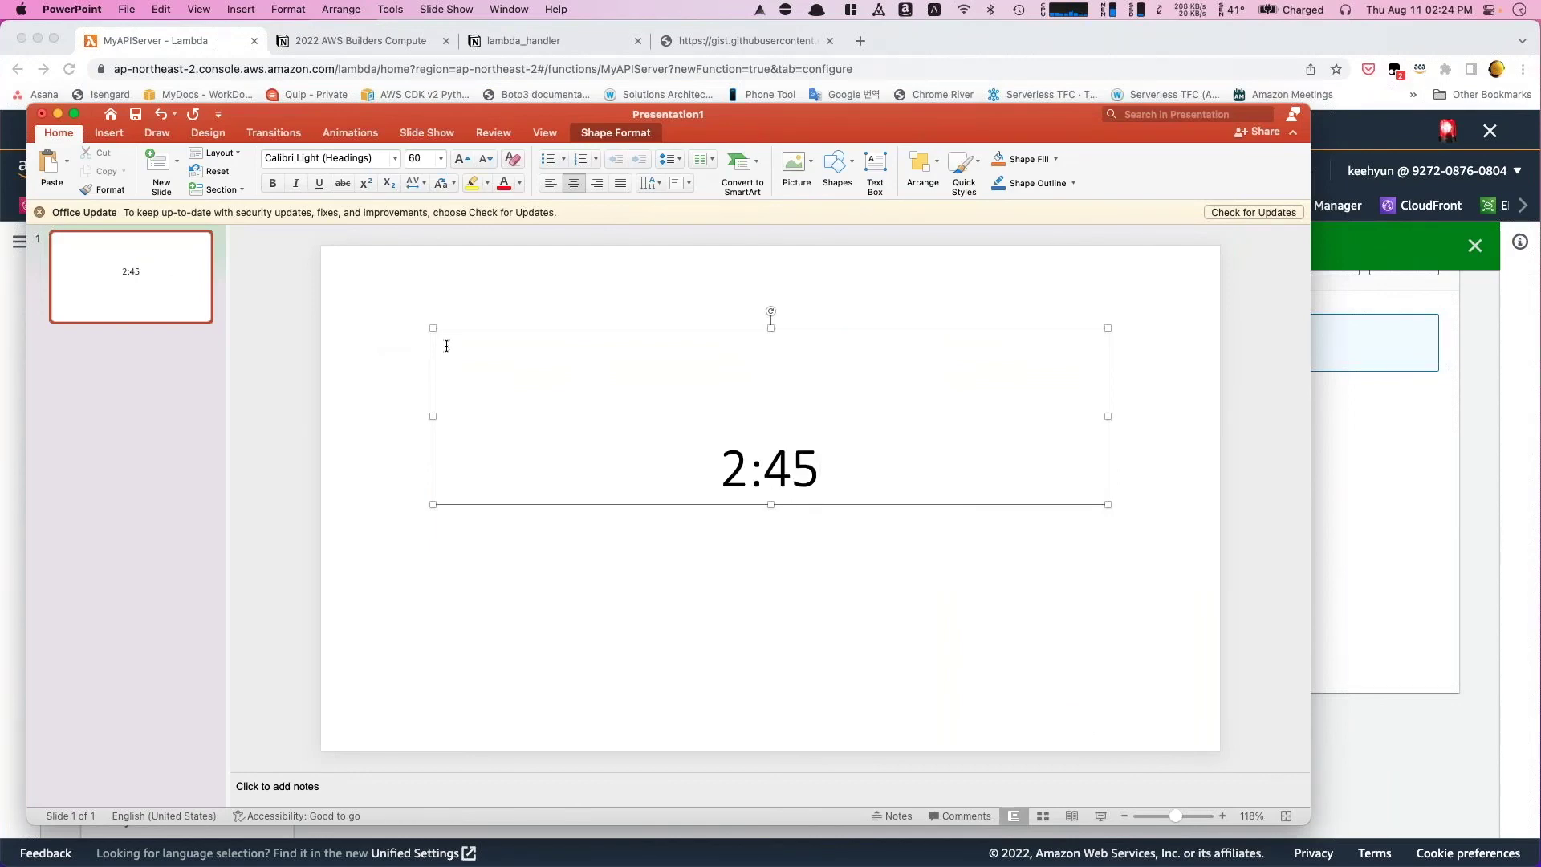
pyautogui.click(815, 327)
# - View the Lambda URL API Server section of the lab guide in Chrome and bring the PowerPoint slide back to the front
pyautogui.press('super+Tab')
pyautogui.click(379, 42)
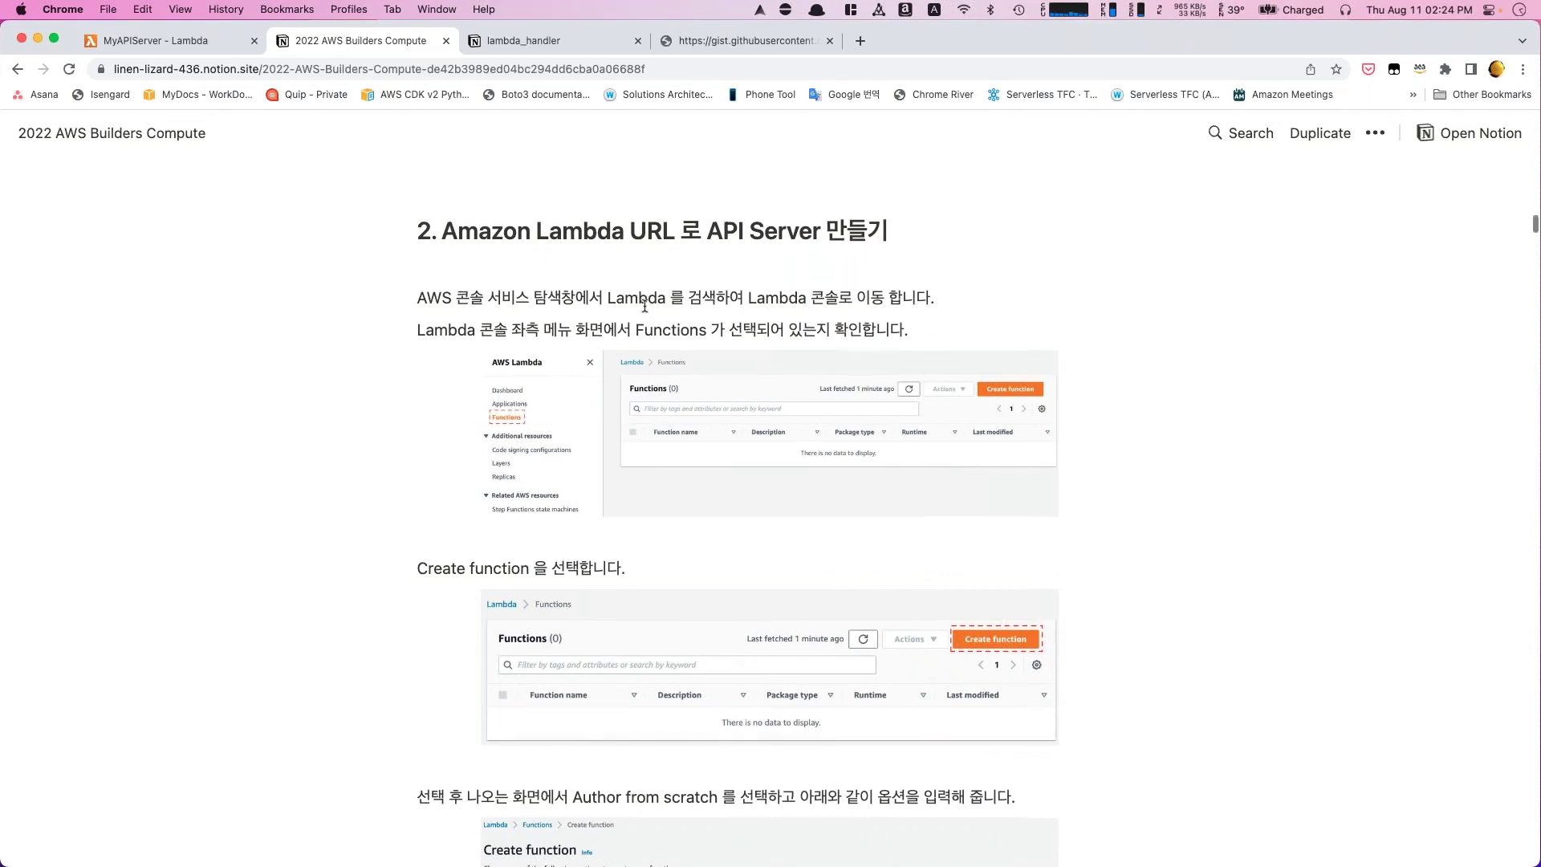
pyautogui.scroll(-3, 644, 306)
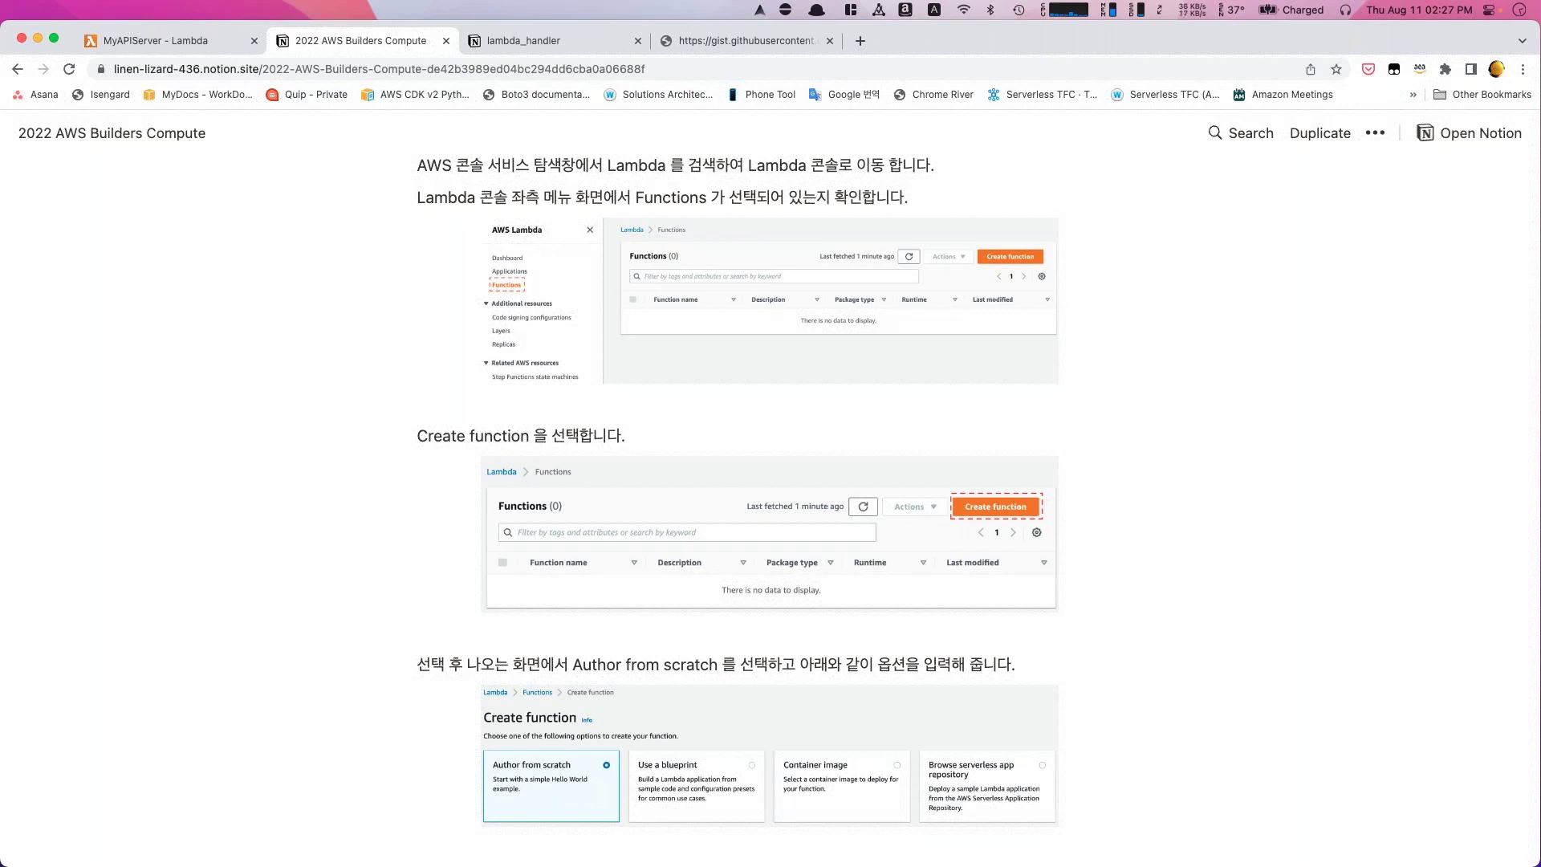
pyautogui.scroll(-5, 1015, 413)
pyautogui.hotkey('ctrl', 'Up')
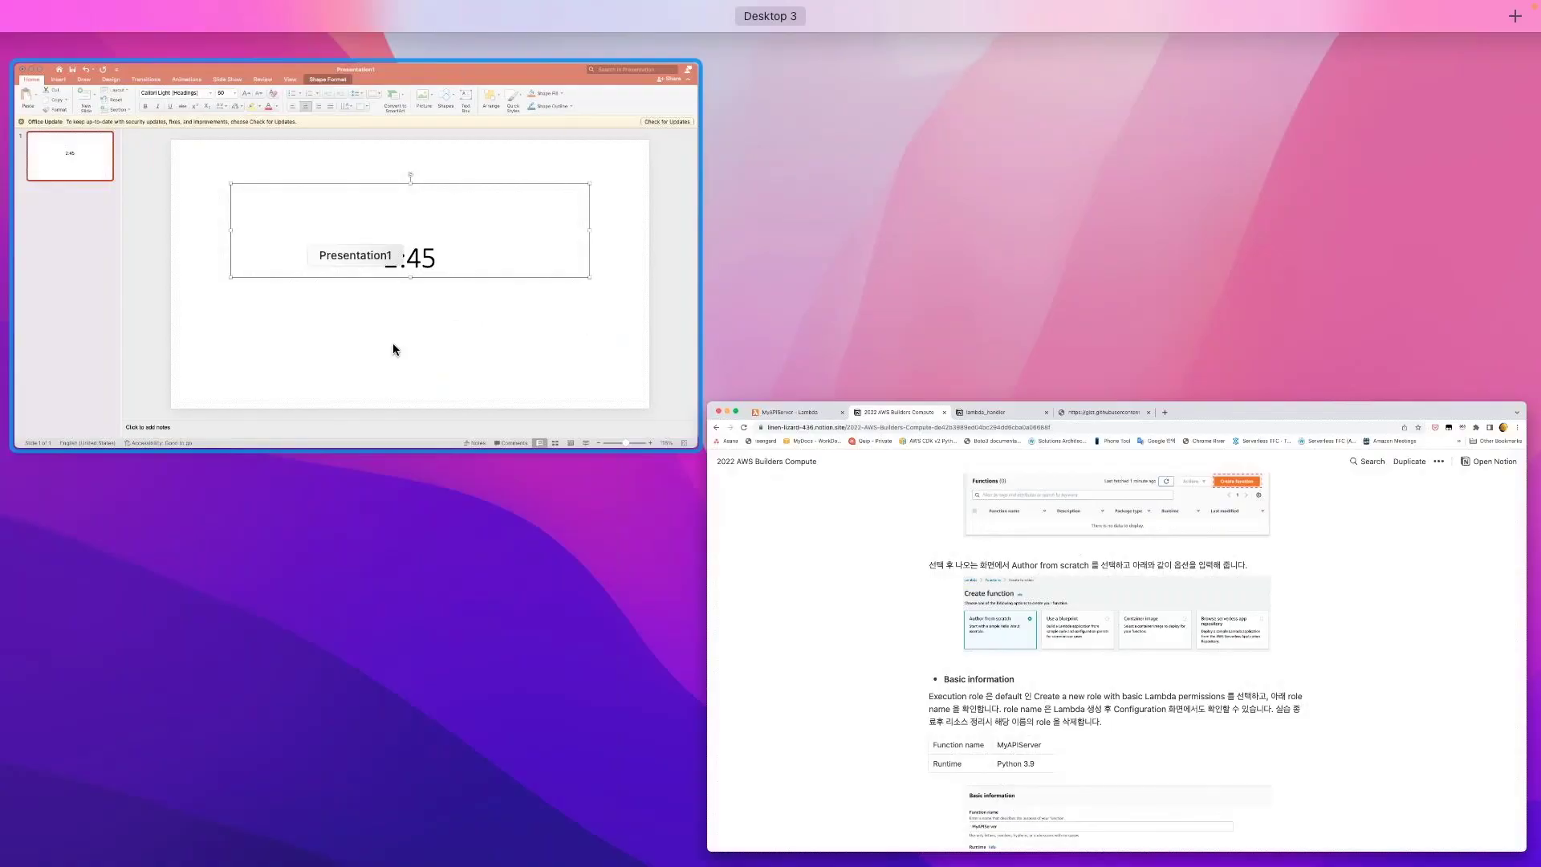
pyautogui.click(393, 344)
pyautogui.press('Escape')
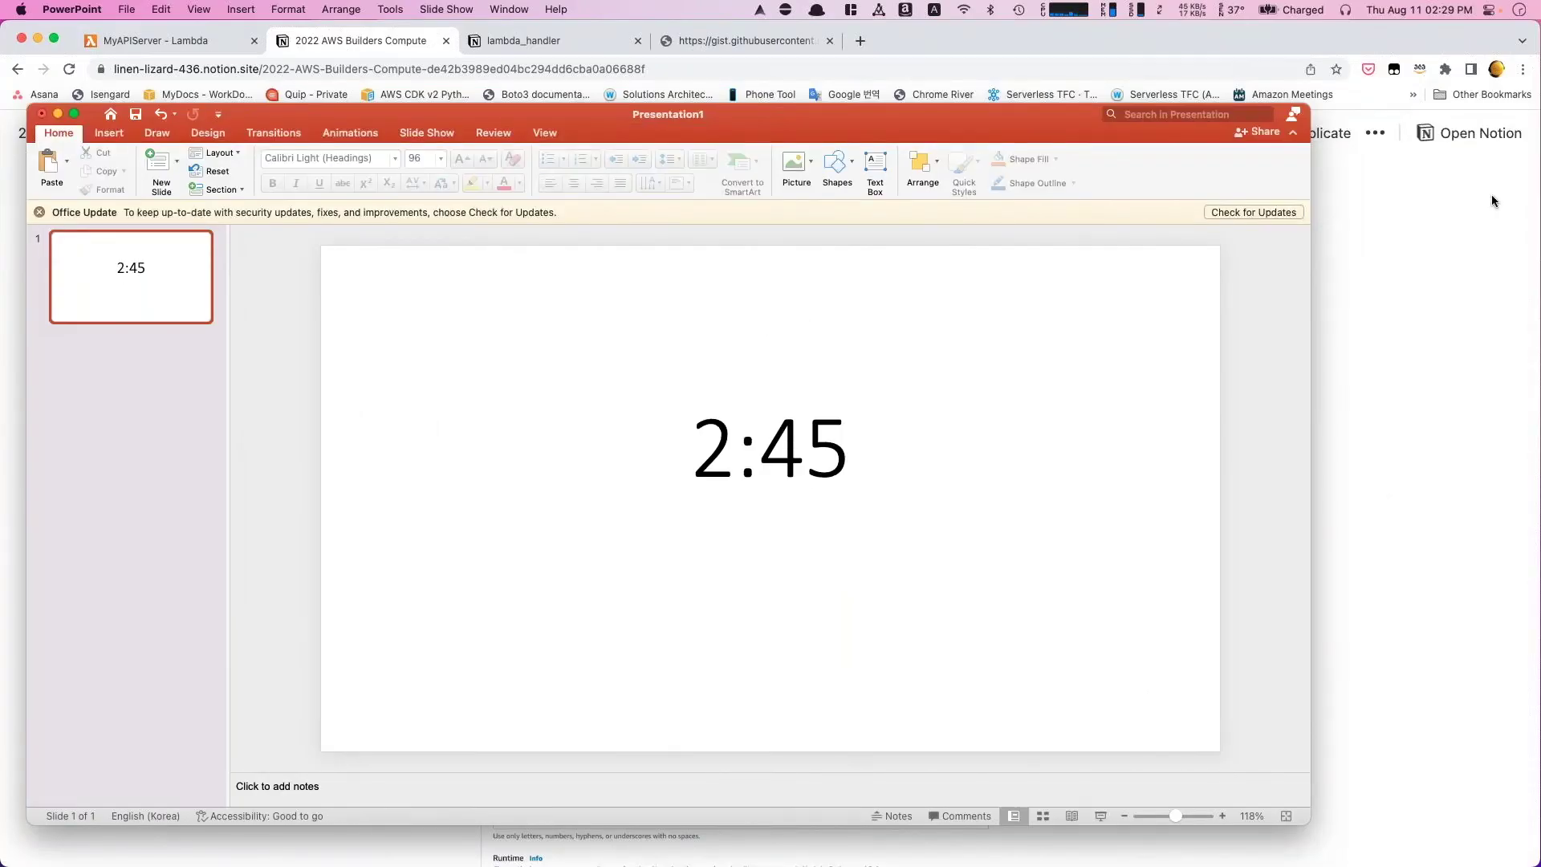
# - Return to MyAPIServer in Chrome and open its execution role in IAM from the permissions configuration to view the attached policies
pyautogui.click(177, 106)
pyautogui.click(198, 47)
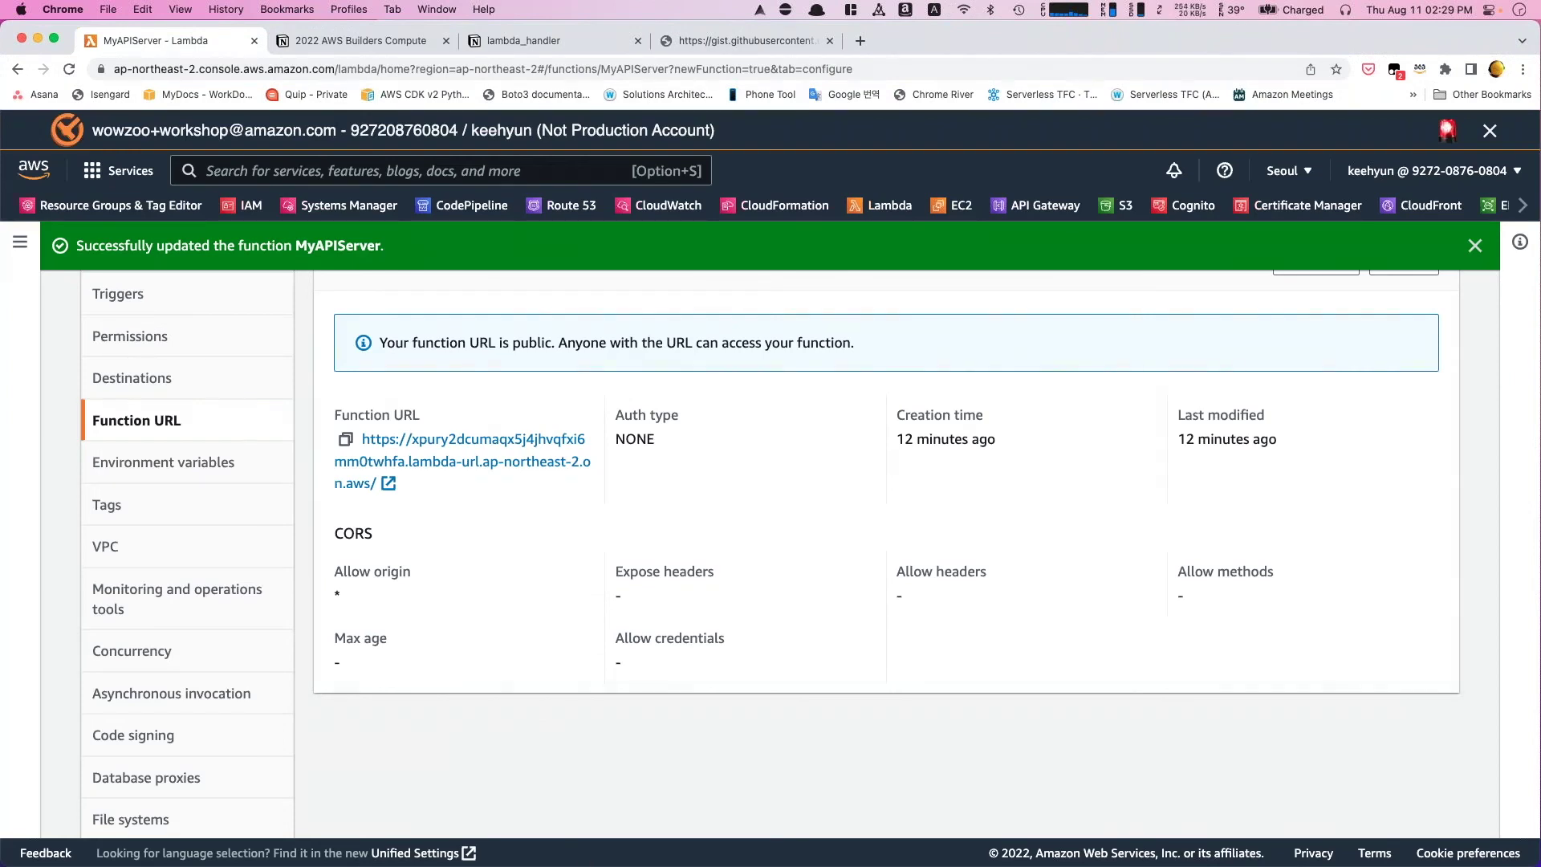
pyautogui.click(155, 334)
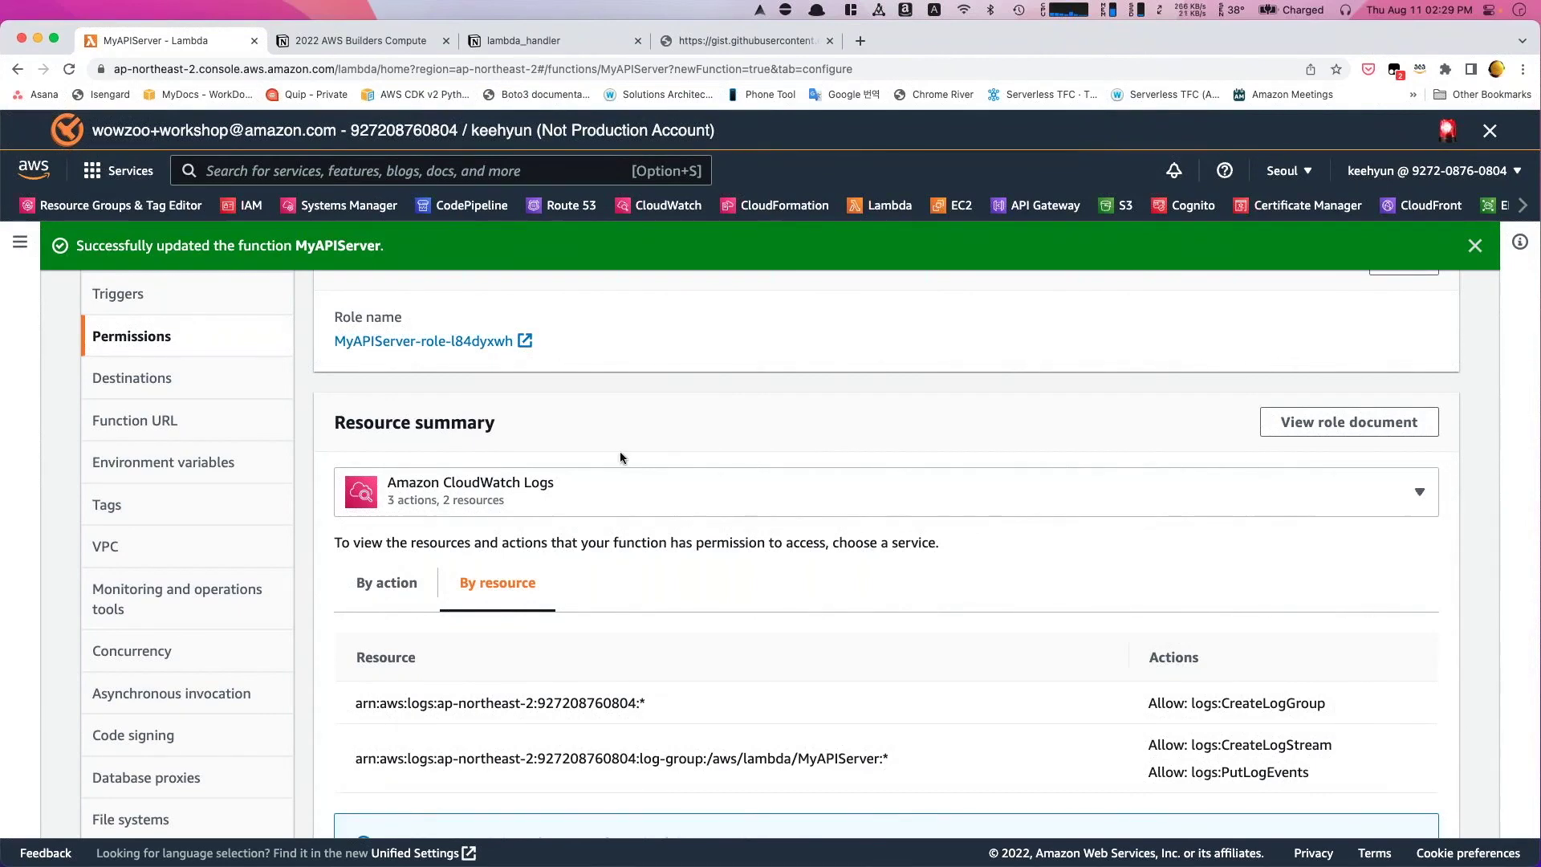
pyautogui.click(491, 341)
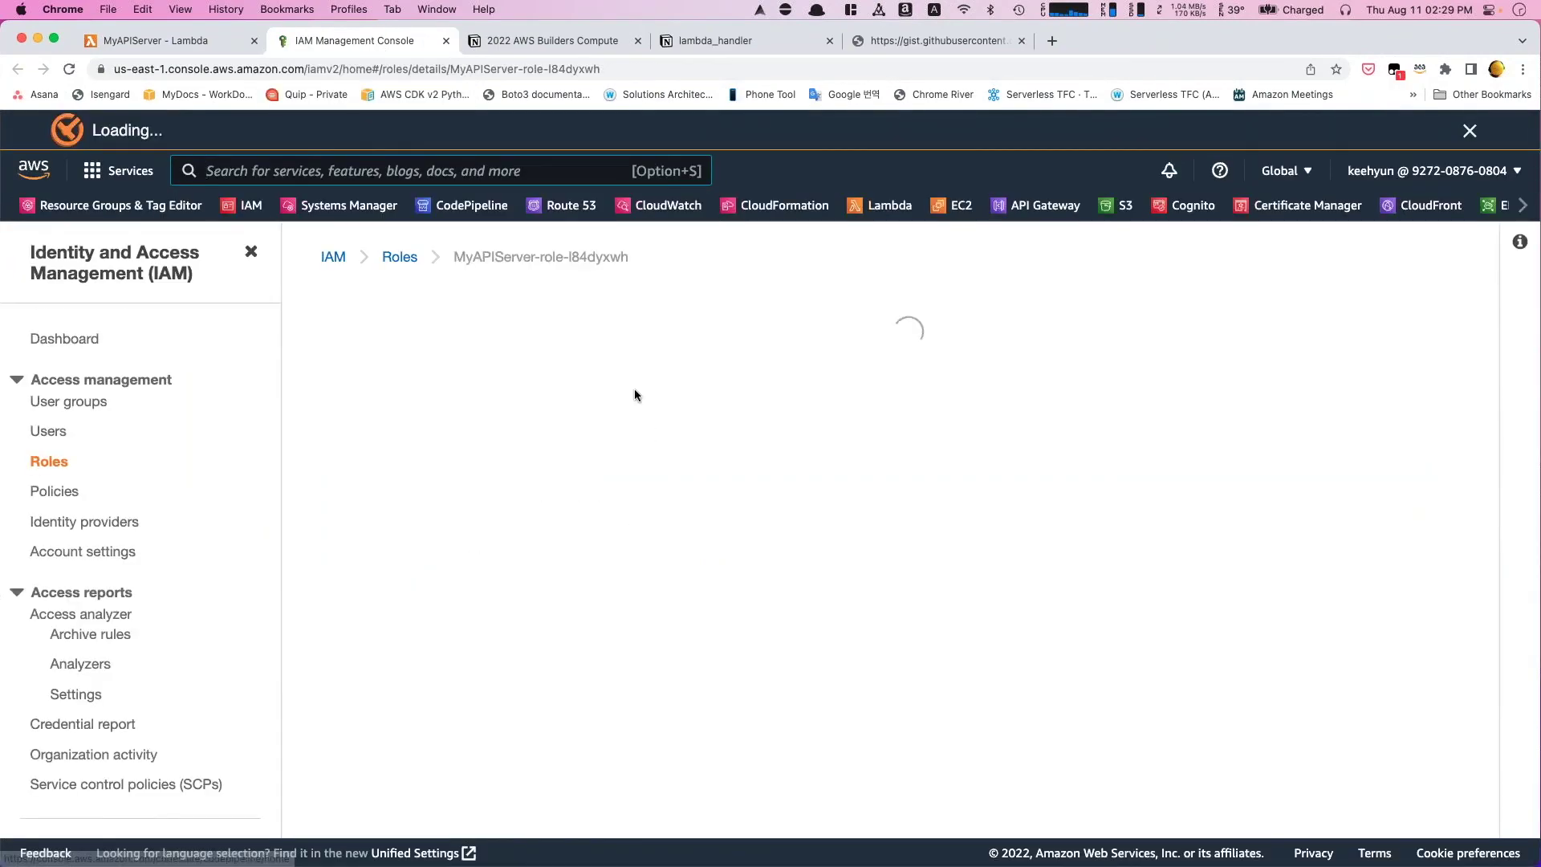
pyautogui.scroll(-2, 725, 522)
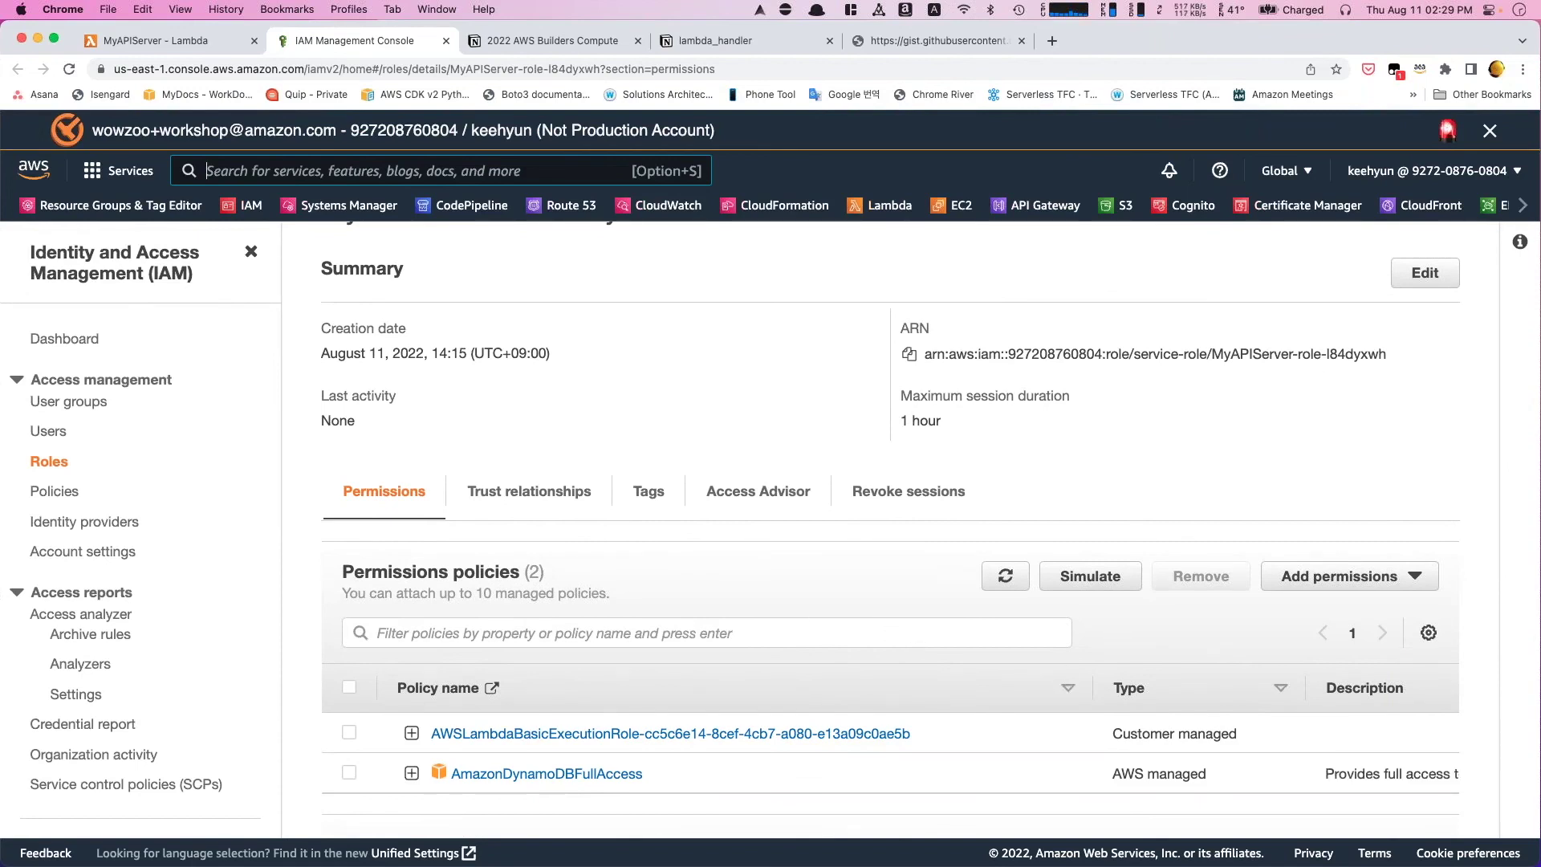
# - Start attaching policies to the MyAPIServer role and filter the available permissions policies by "DynamoDB"
pyautogui.click(1371, 577)
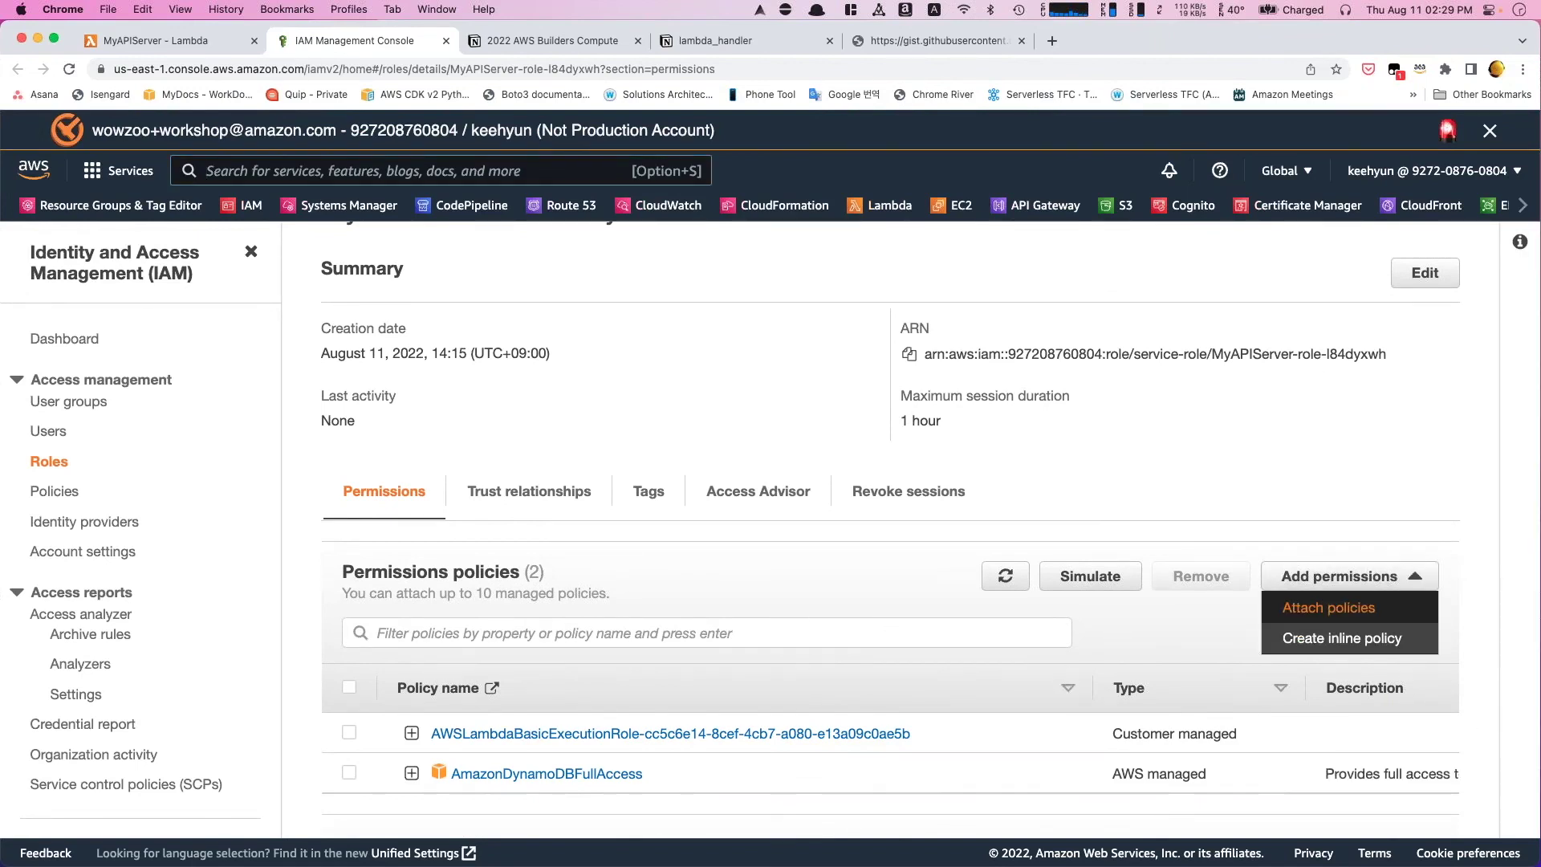
pyautogui.click(1327, 608)
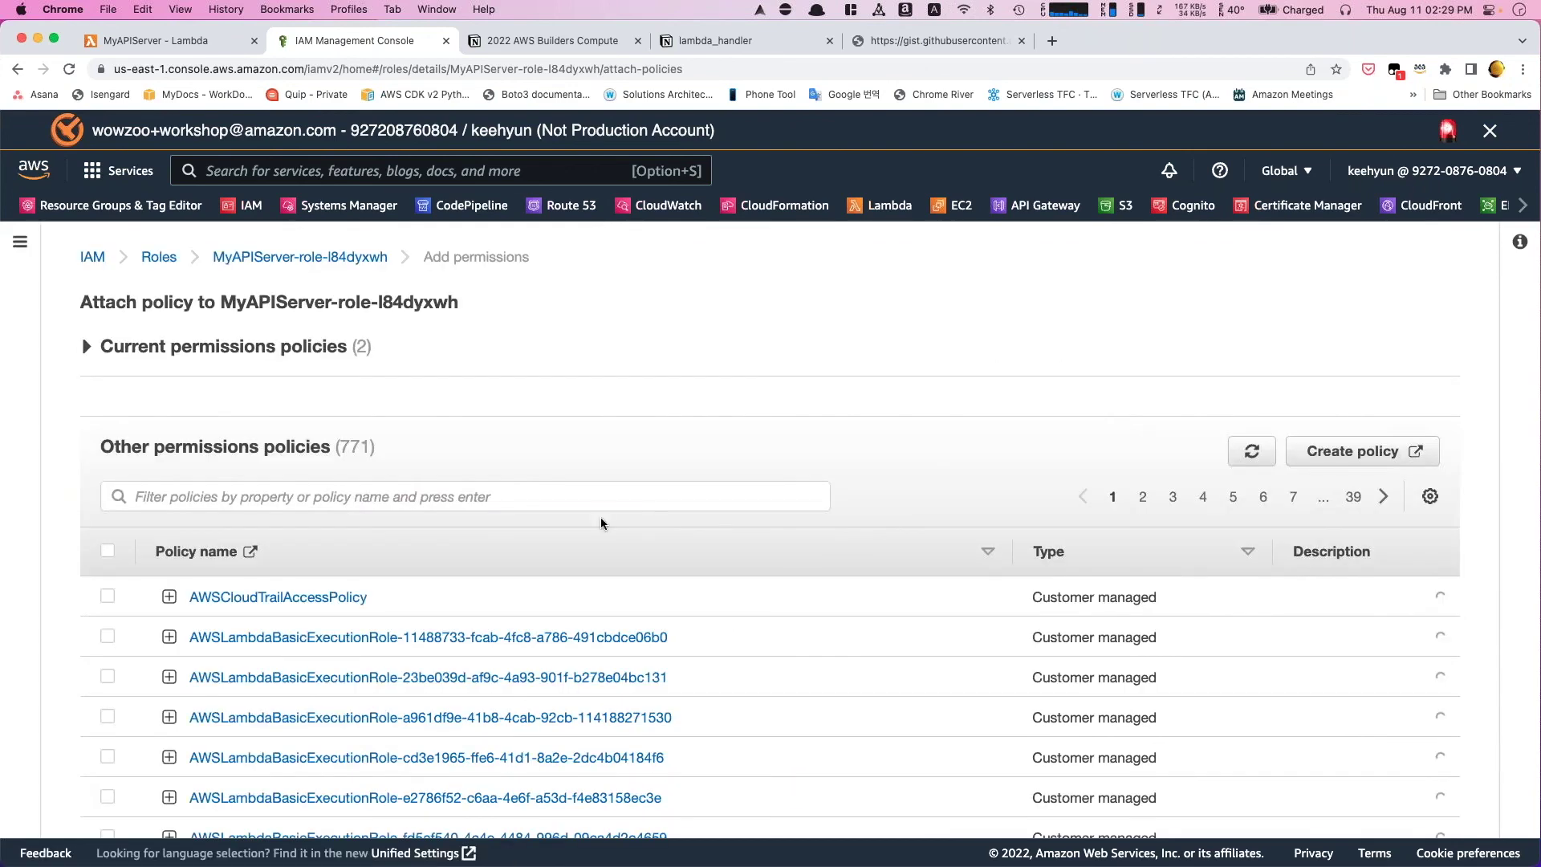
pyautogui.scroll(-1, 603, 485)
pyautogui.click(603, 485)
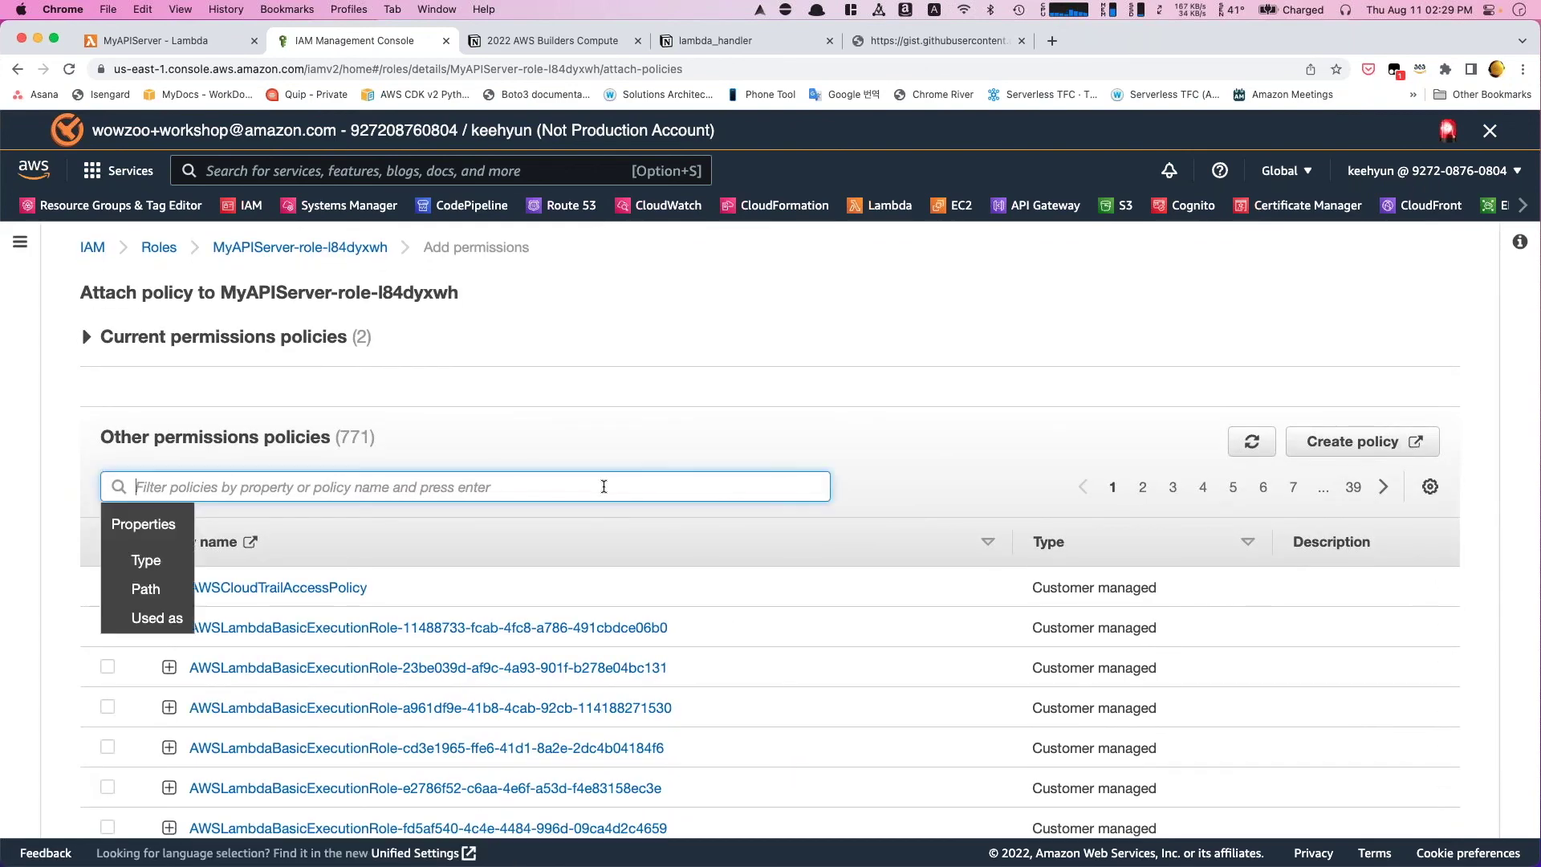
pyautogui.write('Dynamod')
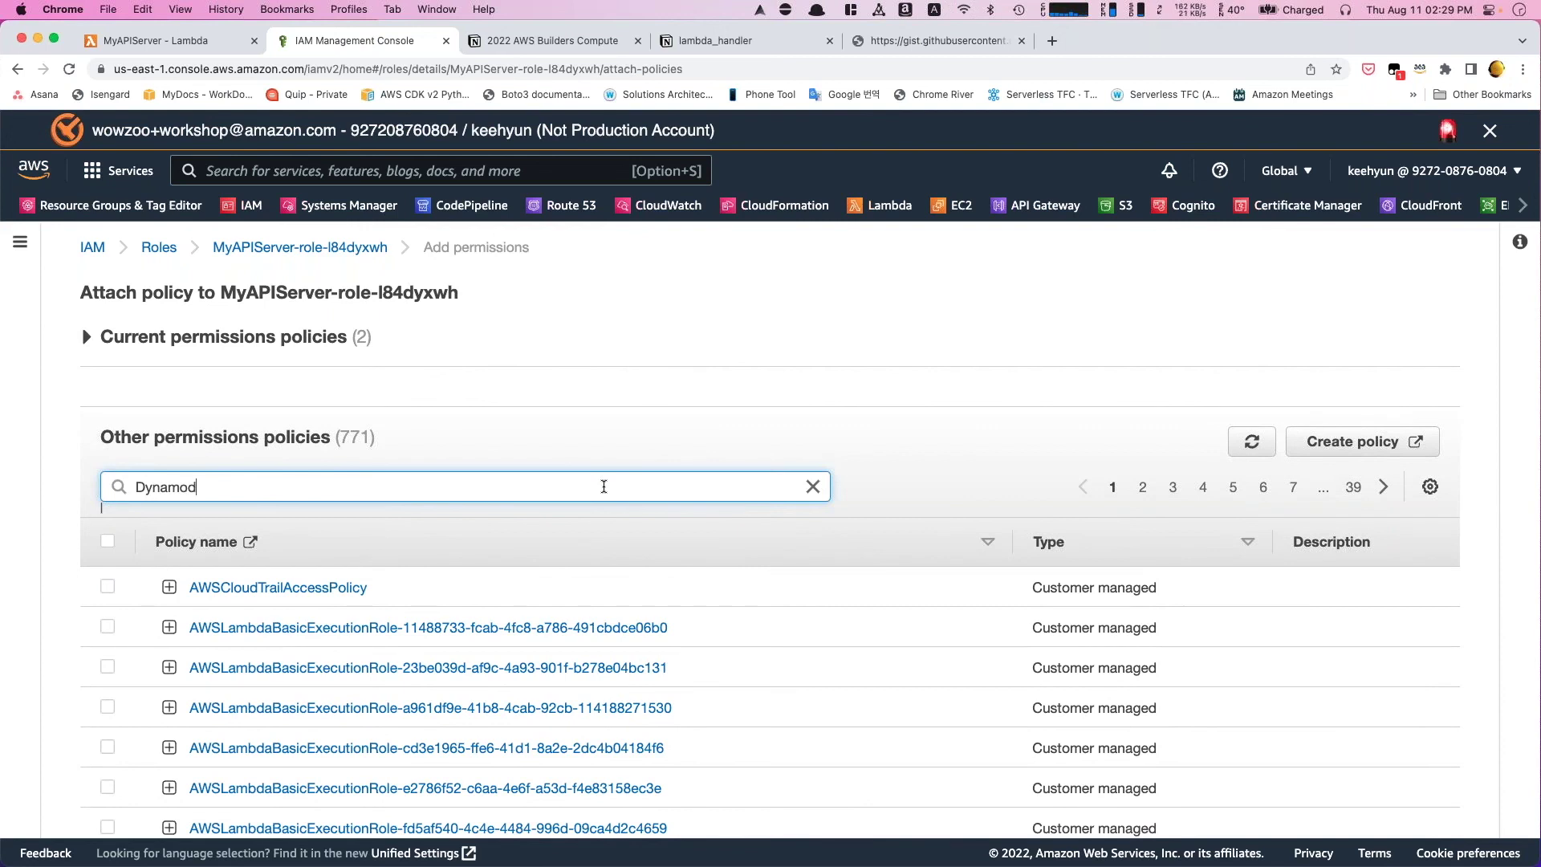
pyautogui.press('BackSpace')
pyautogui.write('DB')
pyautogui.press('Return')
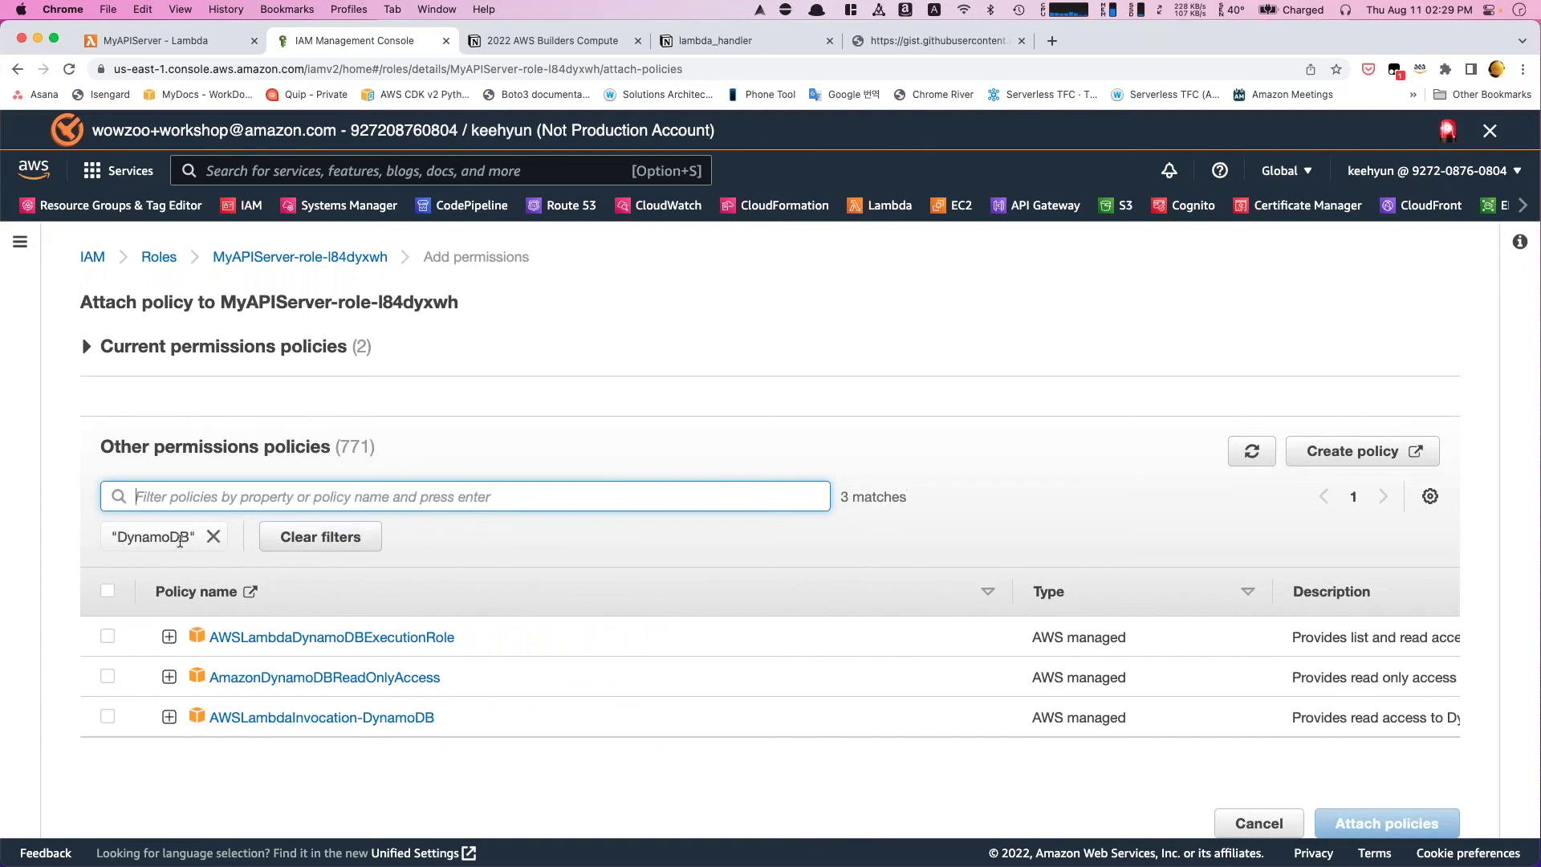
# - Clear the policy filter and search the available policies for lowercase "dynamodb"
pyautogui.click(325, 548)
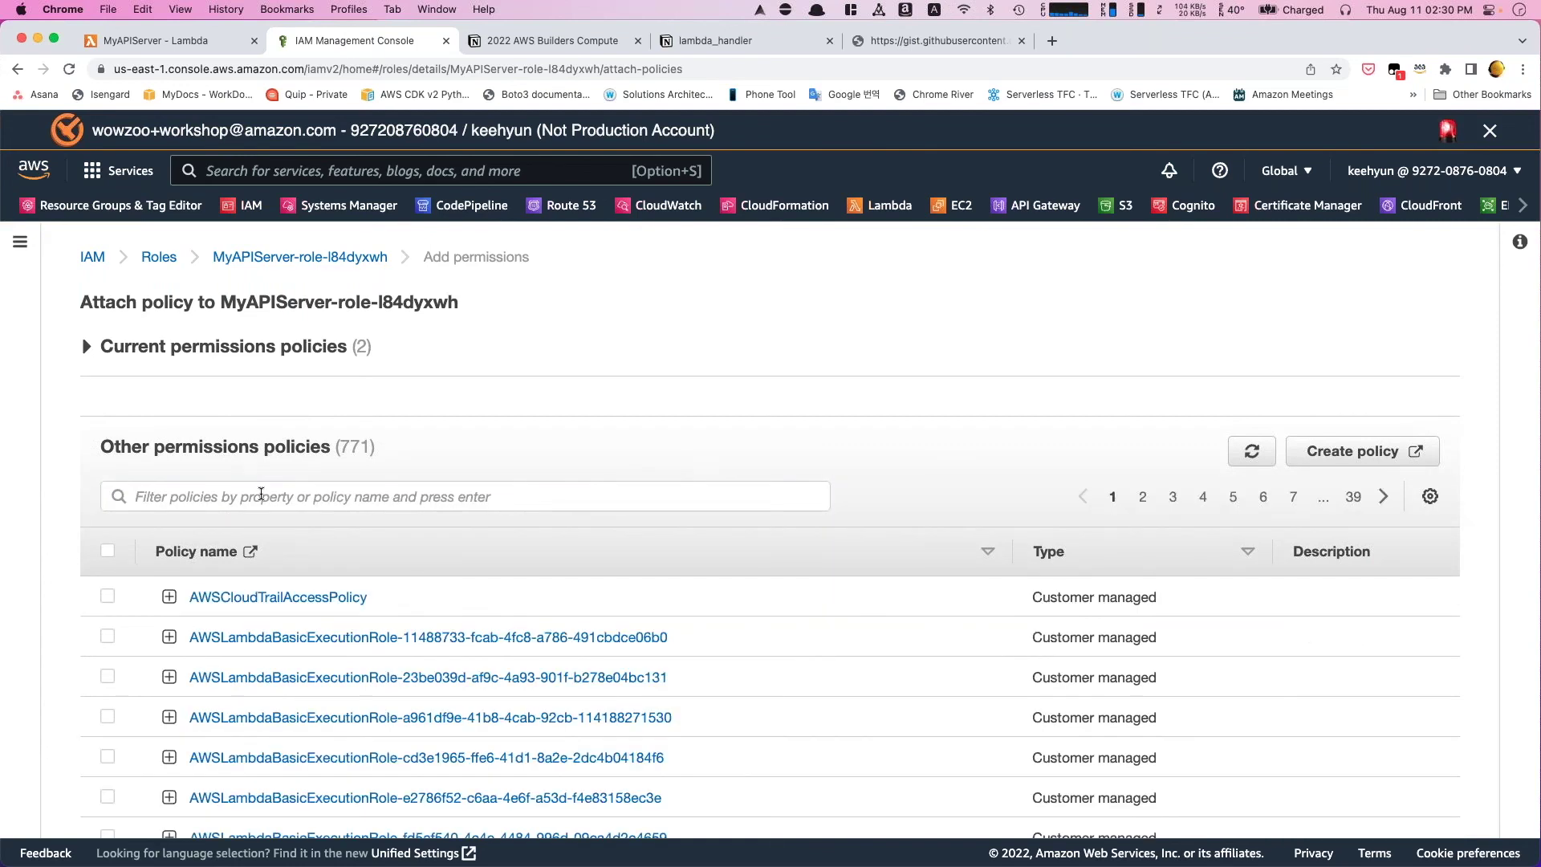
pyautogui.click(260, 493)
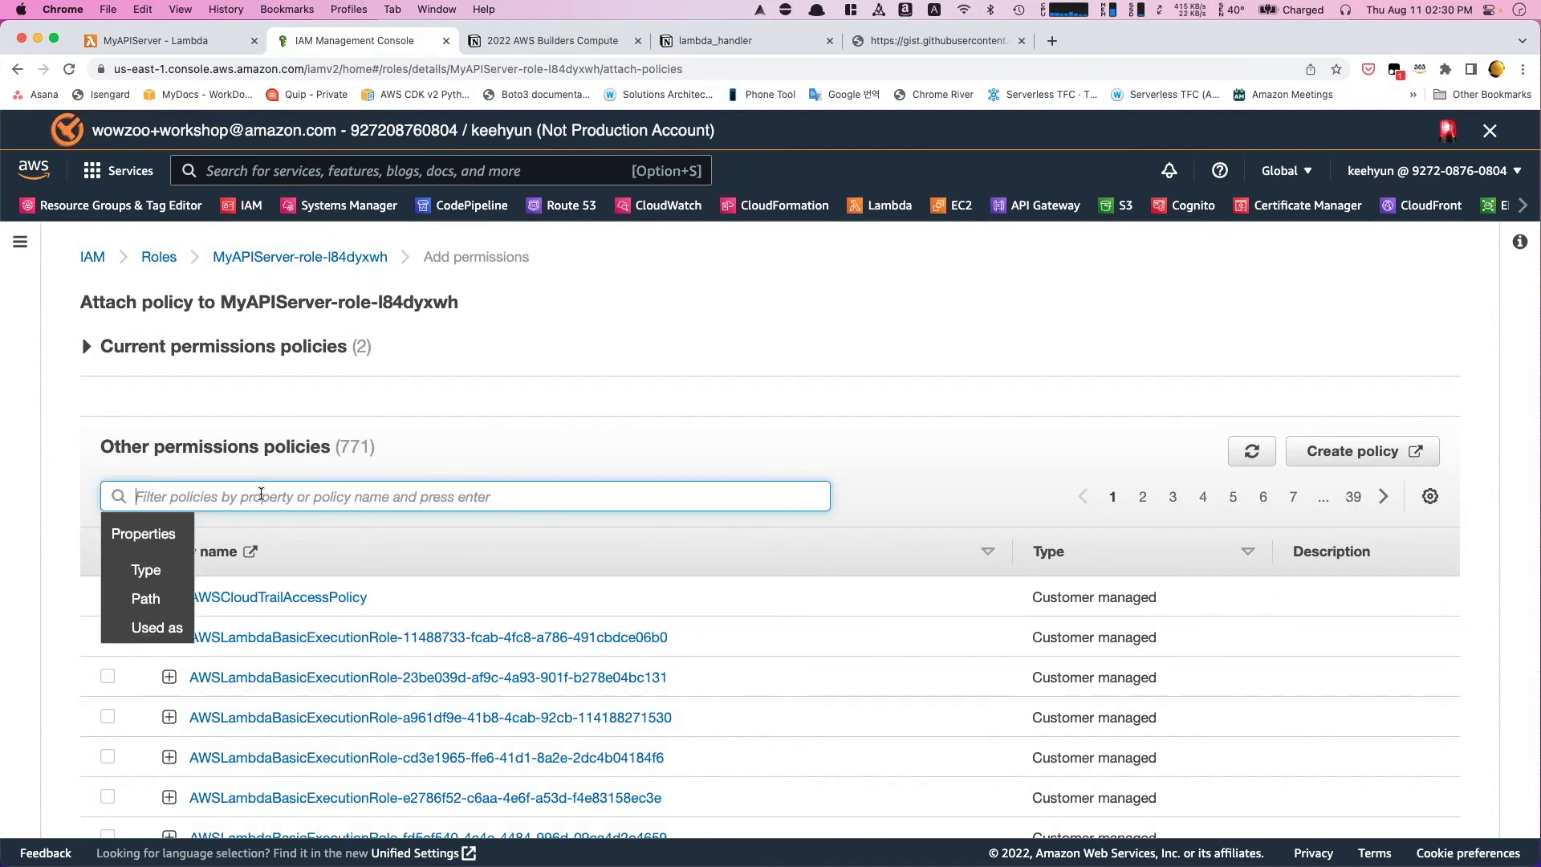
pyautogui.write('dynamod')
pyautogui.write('b')
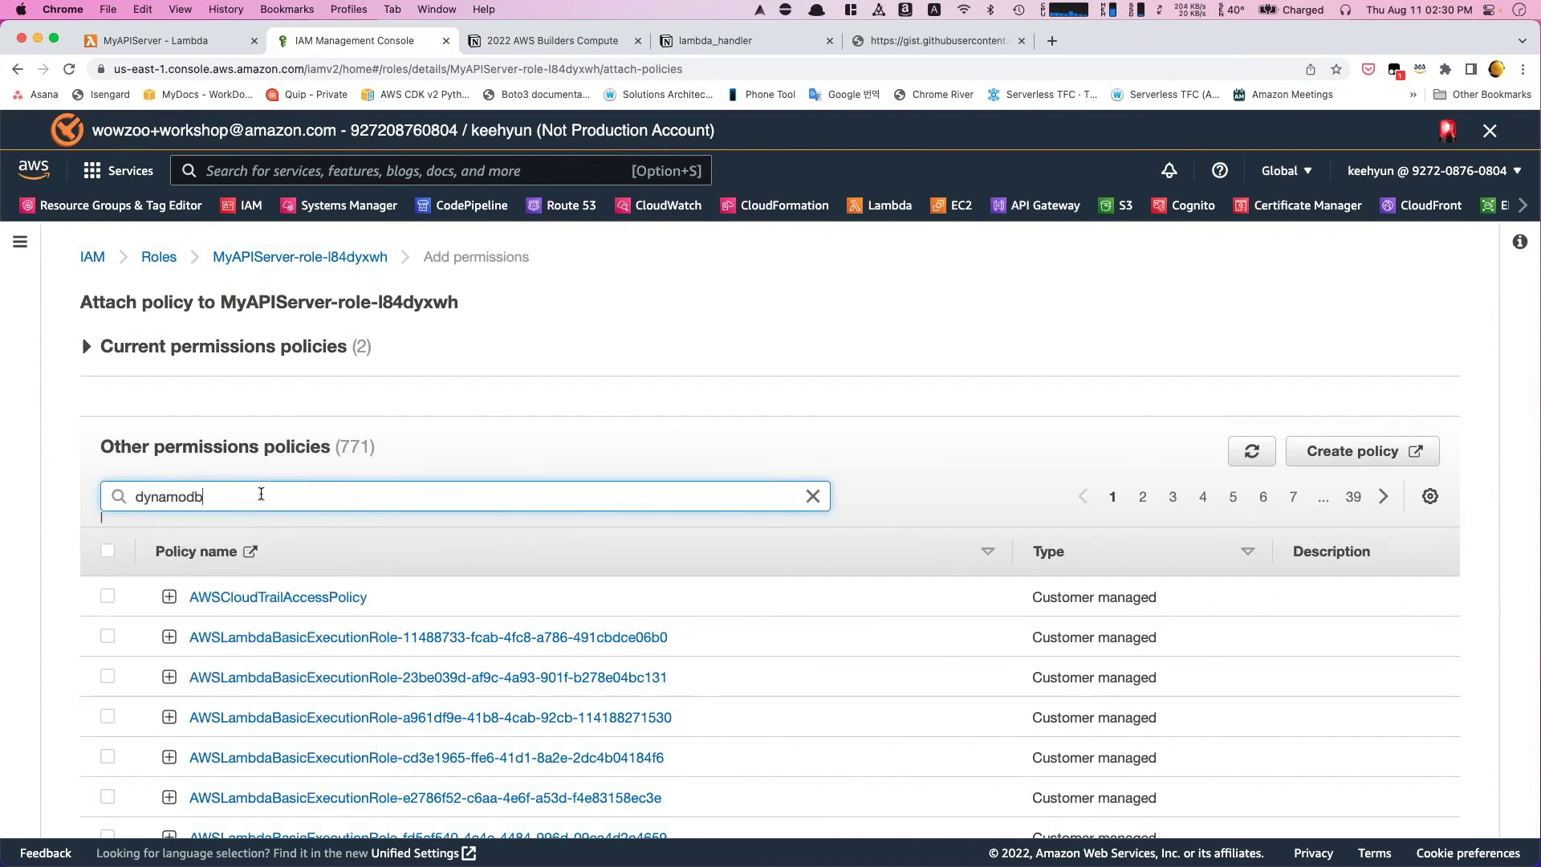
pyautogui.press('Return')
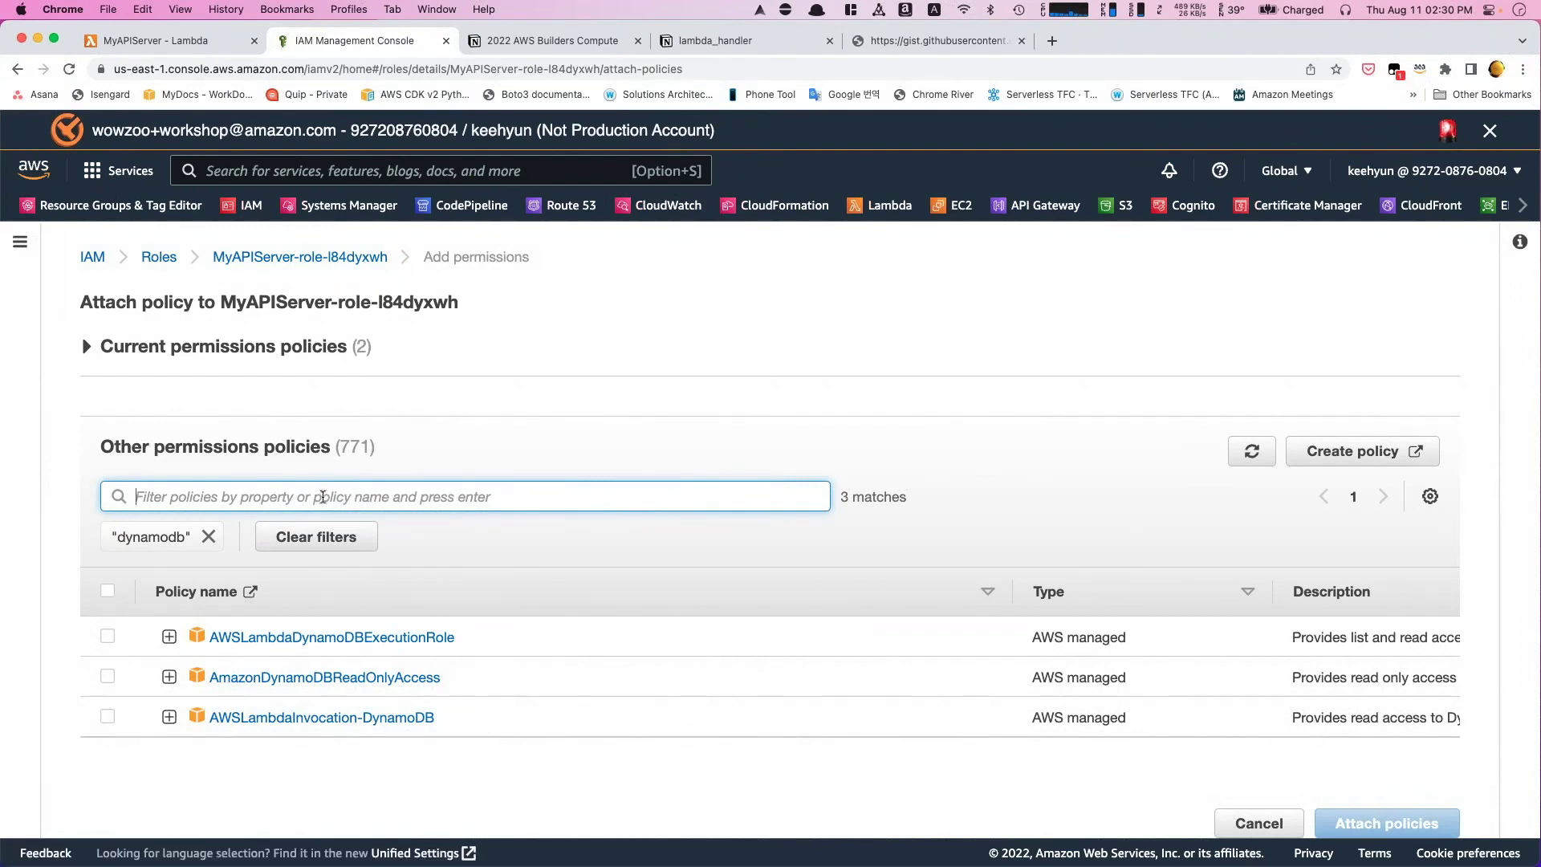
# - Clear the lowercase filter and search the available policies for "DynamoDB" again
pyautogui.click(315, 544)
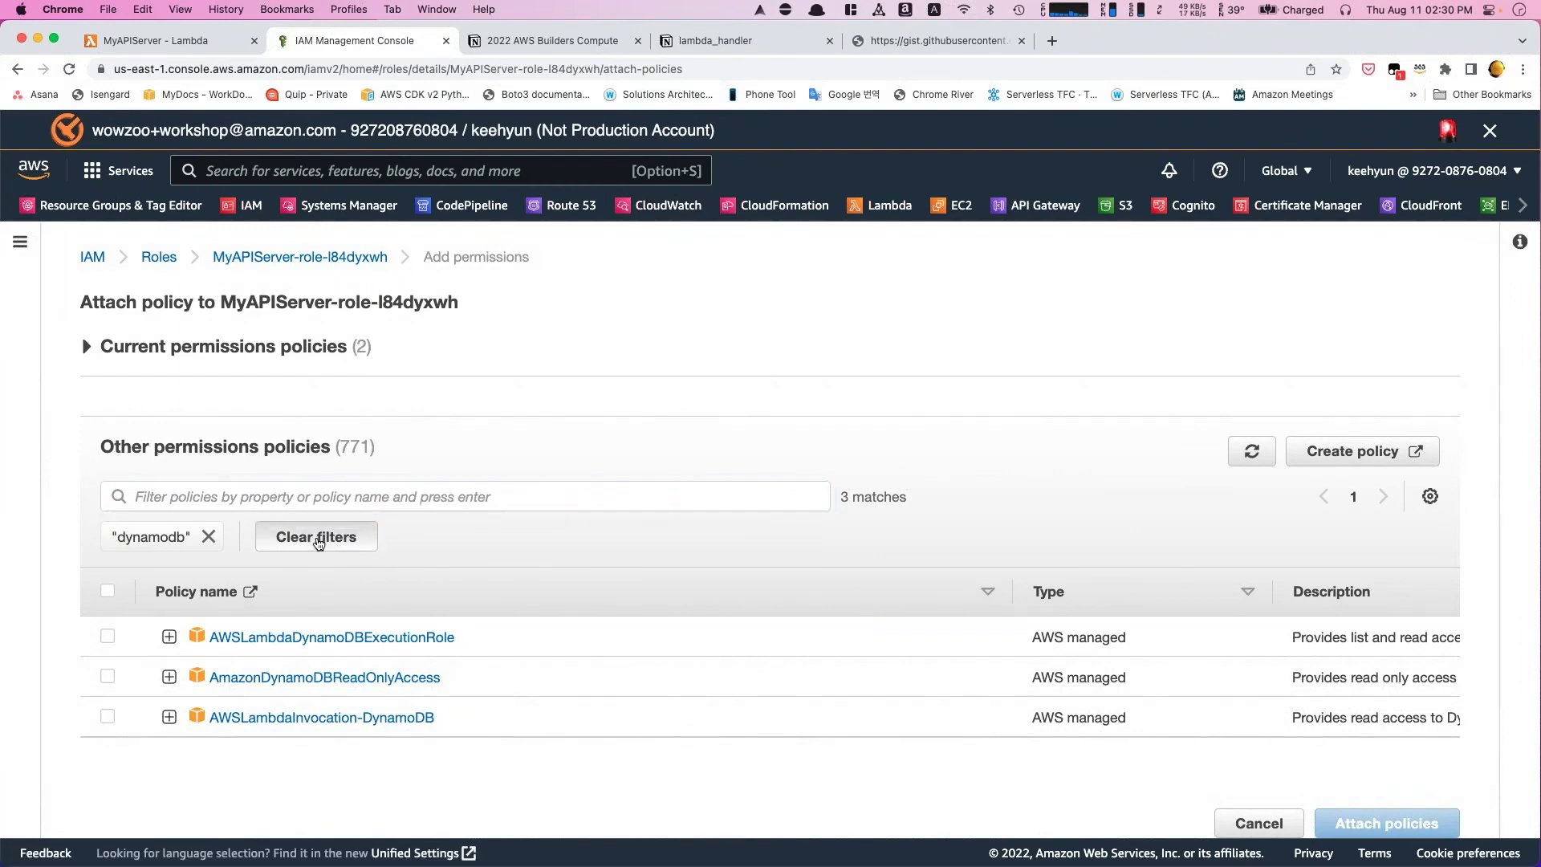
pyautogui.click(312, 495)
pyautogui.write('DynamoDB')
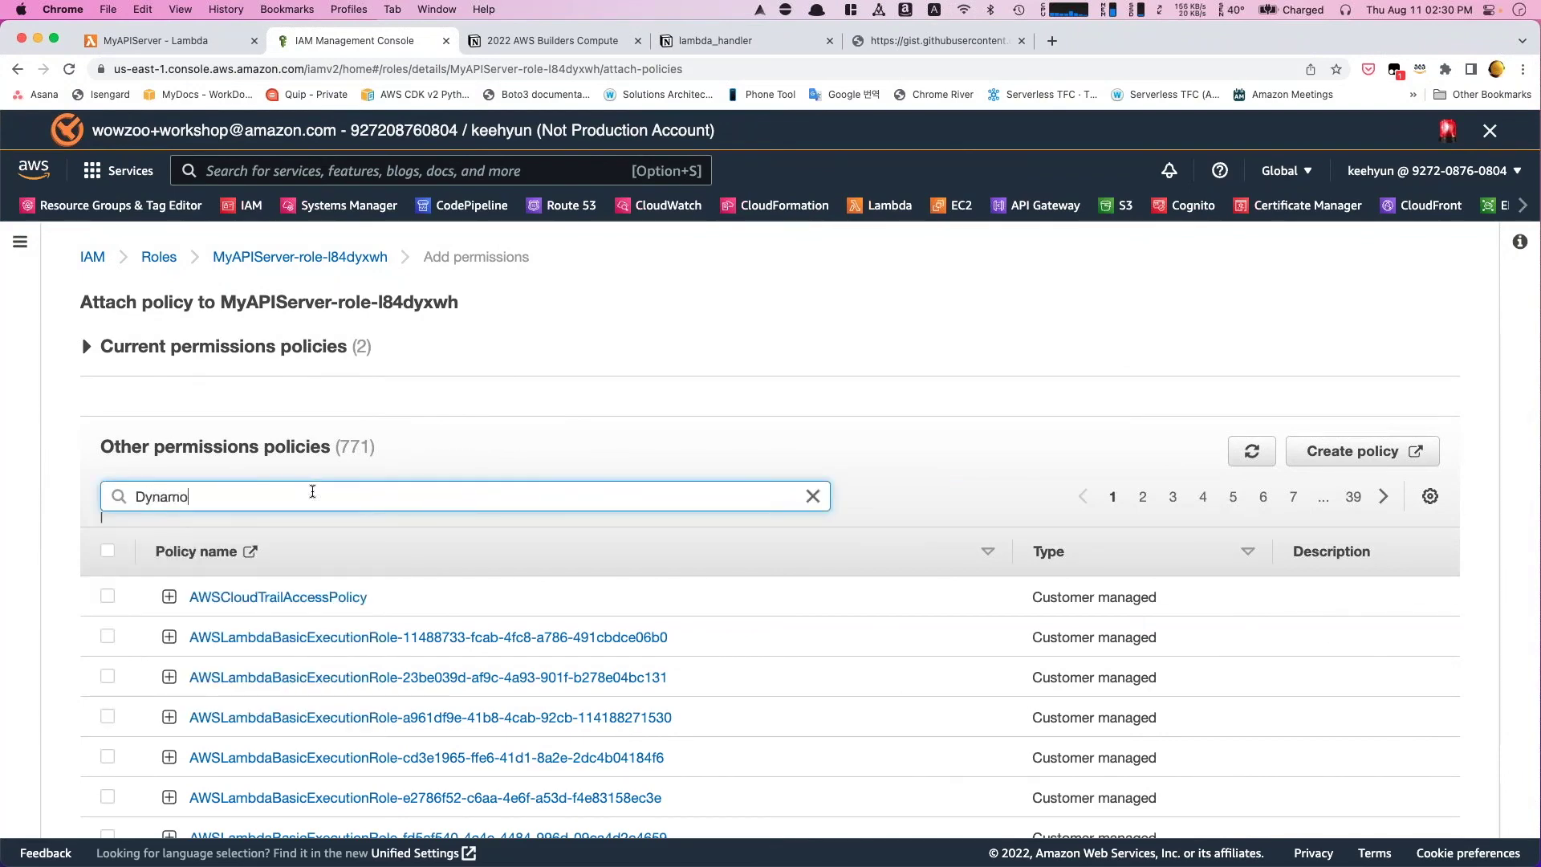
pyautogui.press('Return')
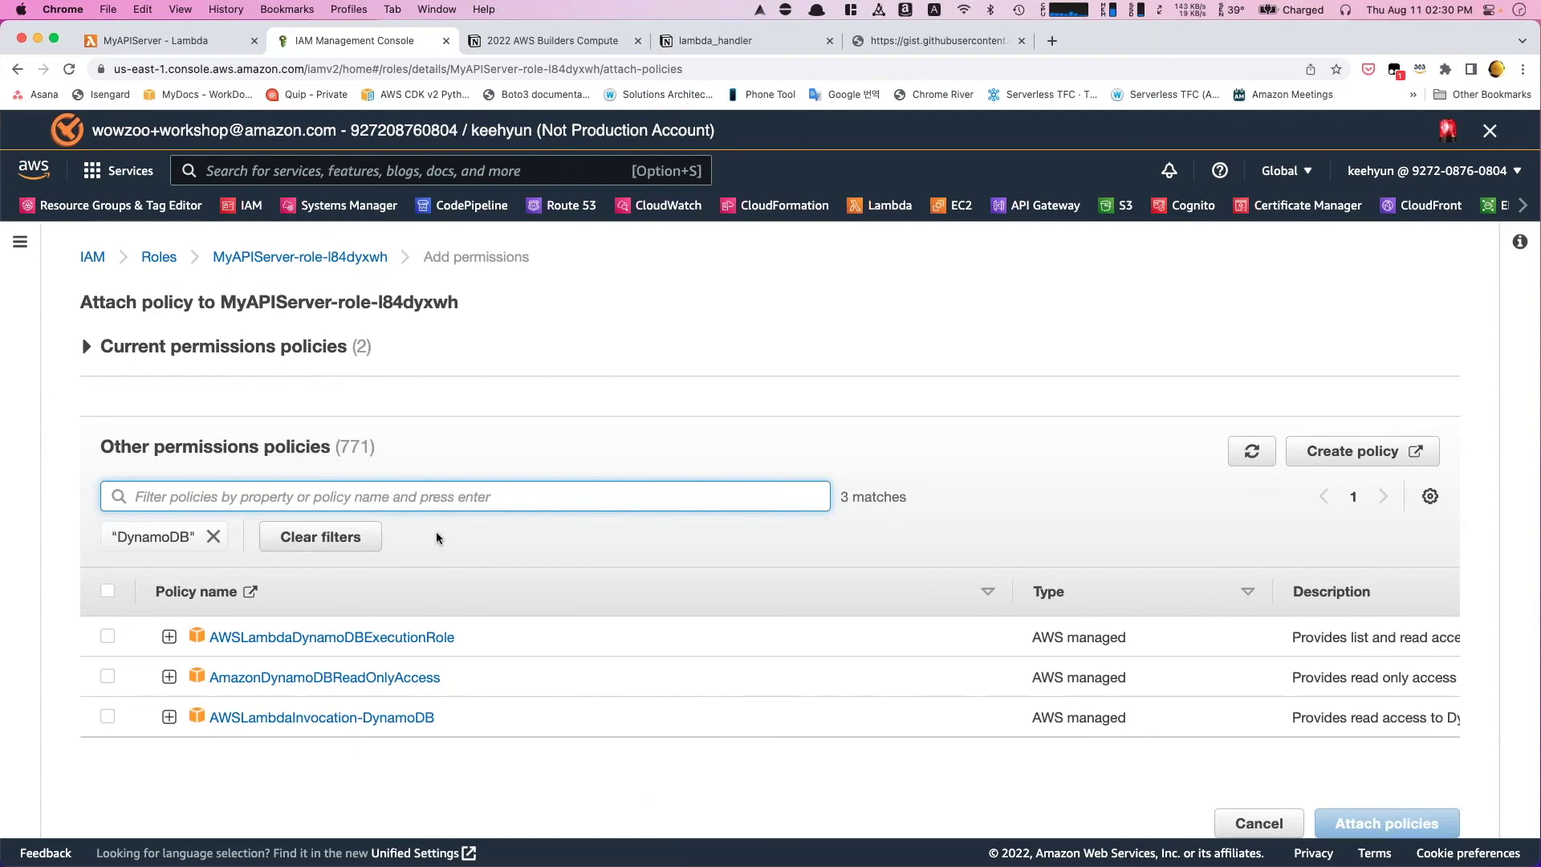
# - Return to the MyAPIServer role's details, check the function's execution role in Lambda, and review the role's attached permissions policies
pyautogui.click(299, 259)
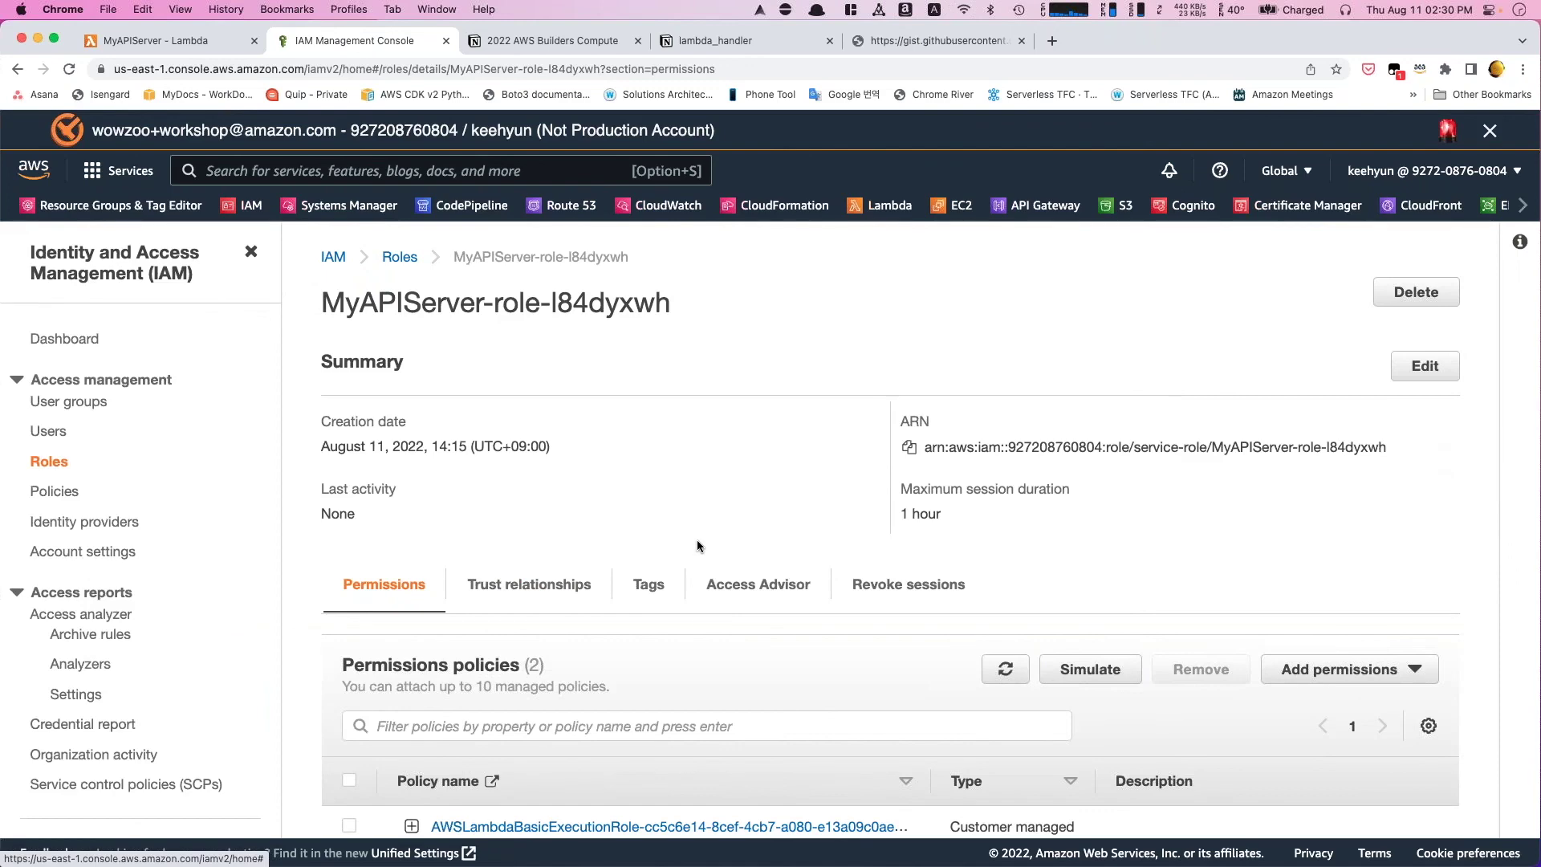
pyautogui.click(183, 40)
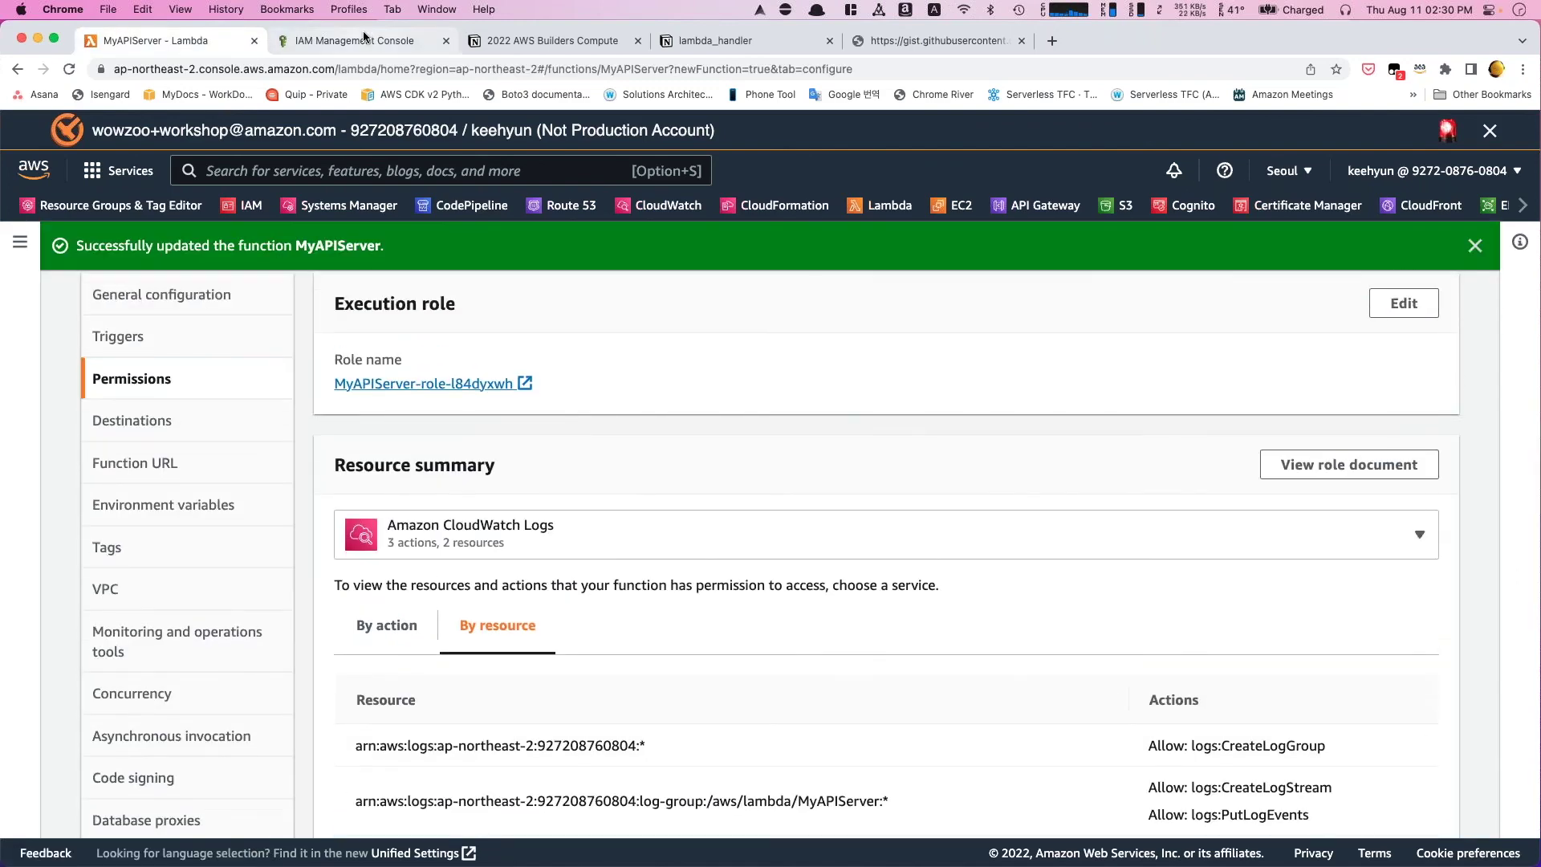
pyautogui.click(363, 37)
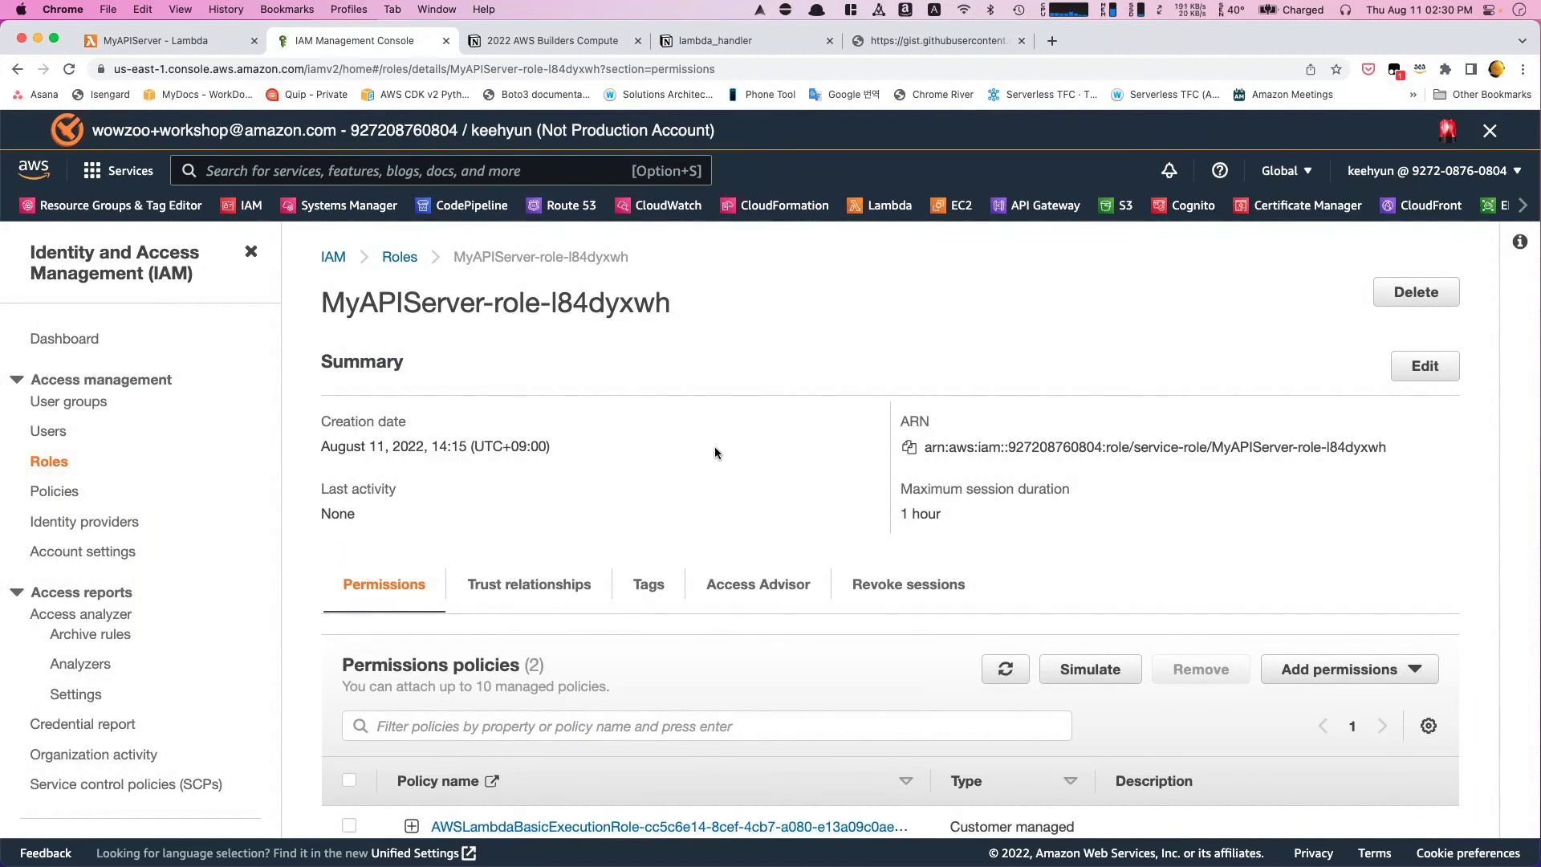
pyautogui.scroll(-2, 714, 454)
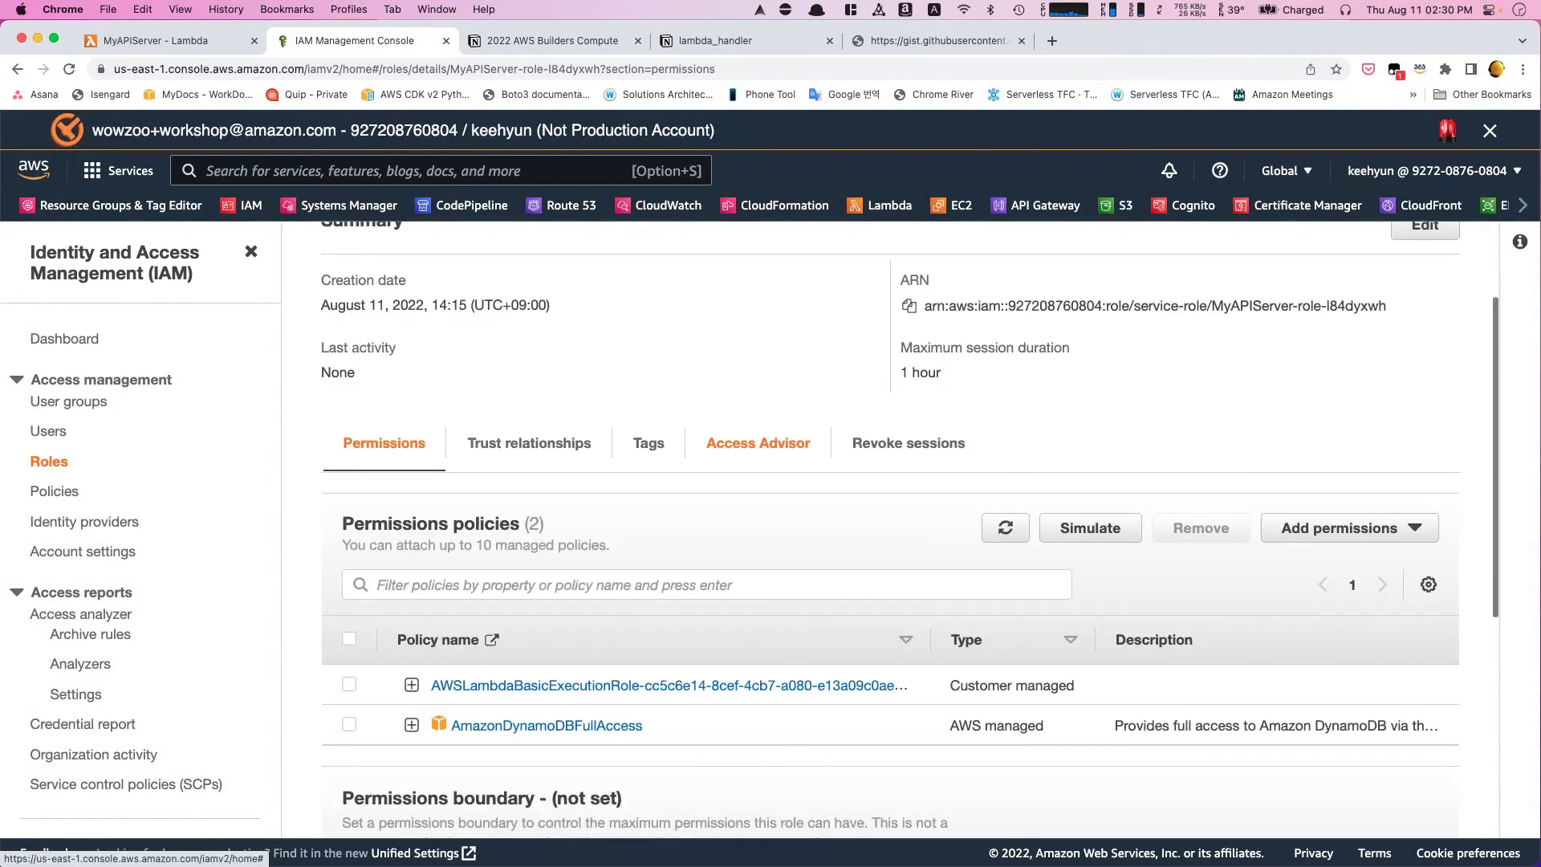
pyautogui.scroll(-2, 753, 517)
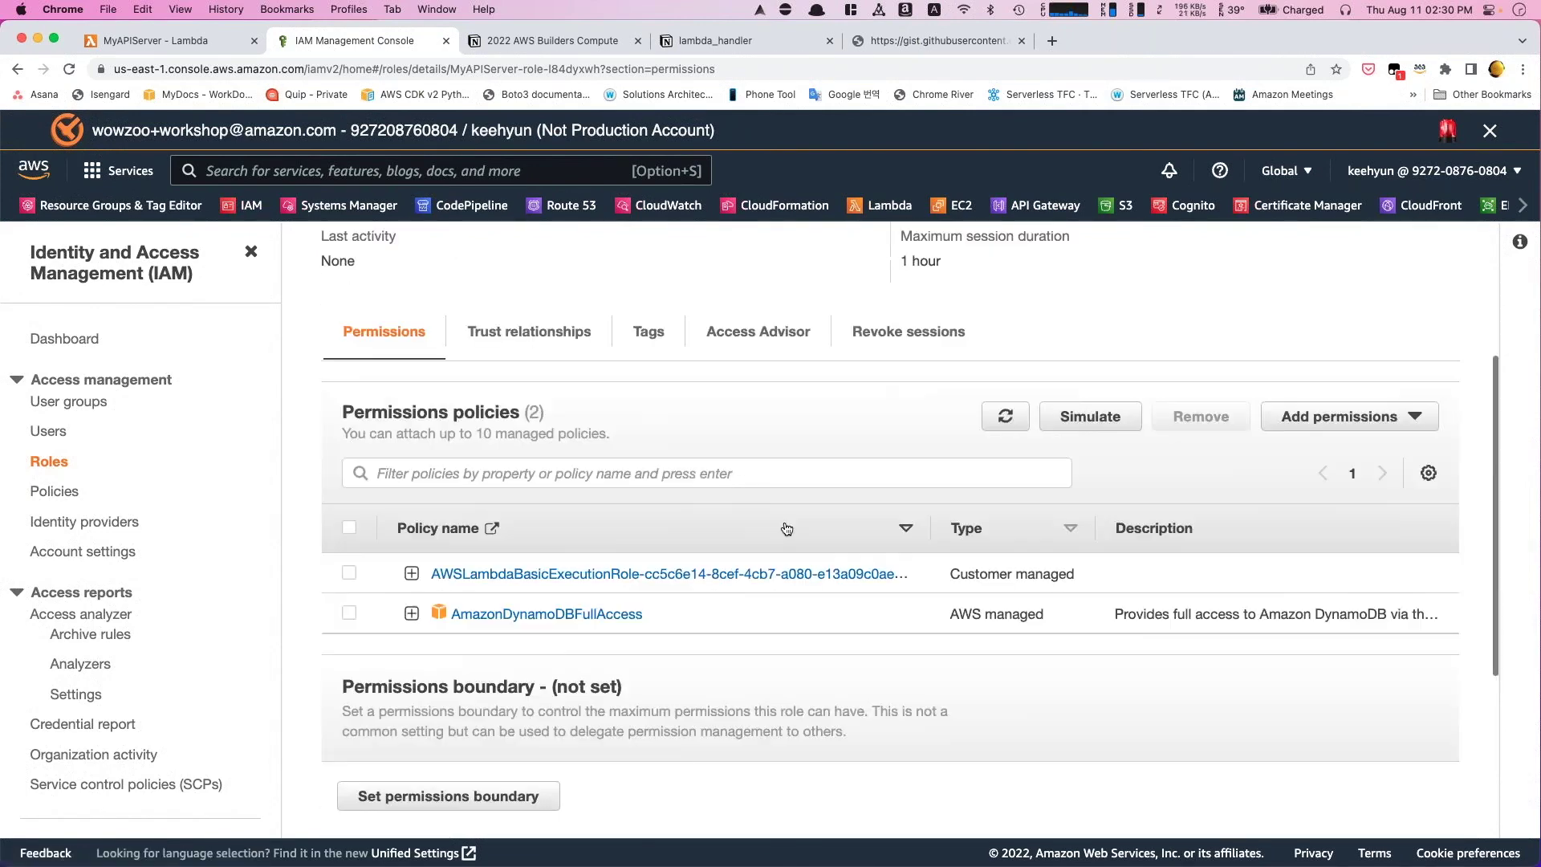
pyautogui.click(1362, 428)
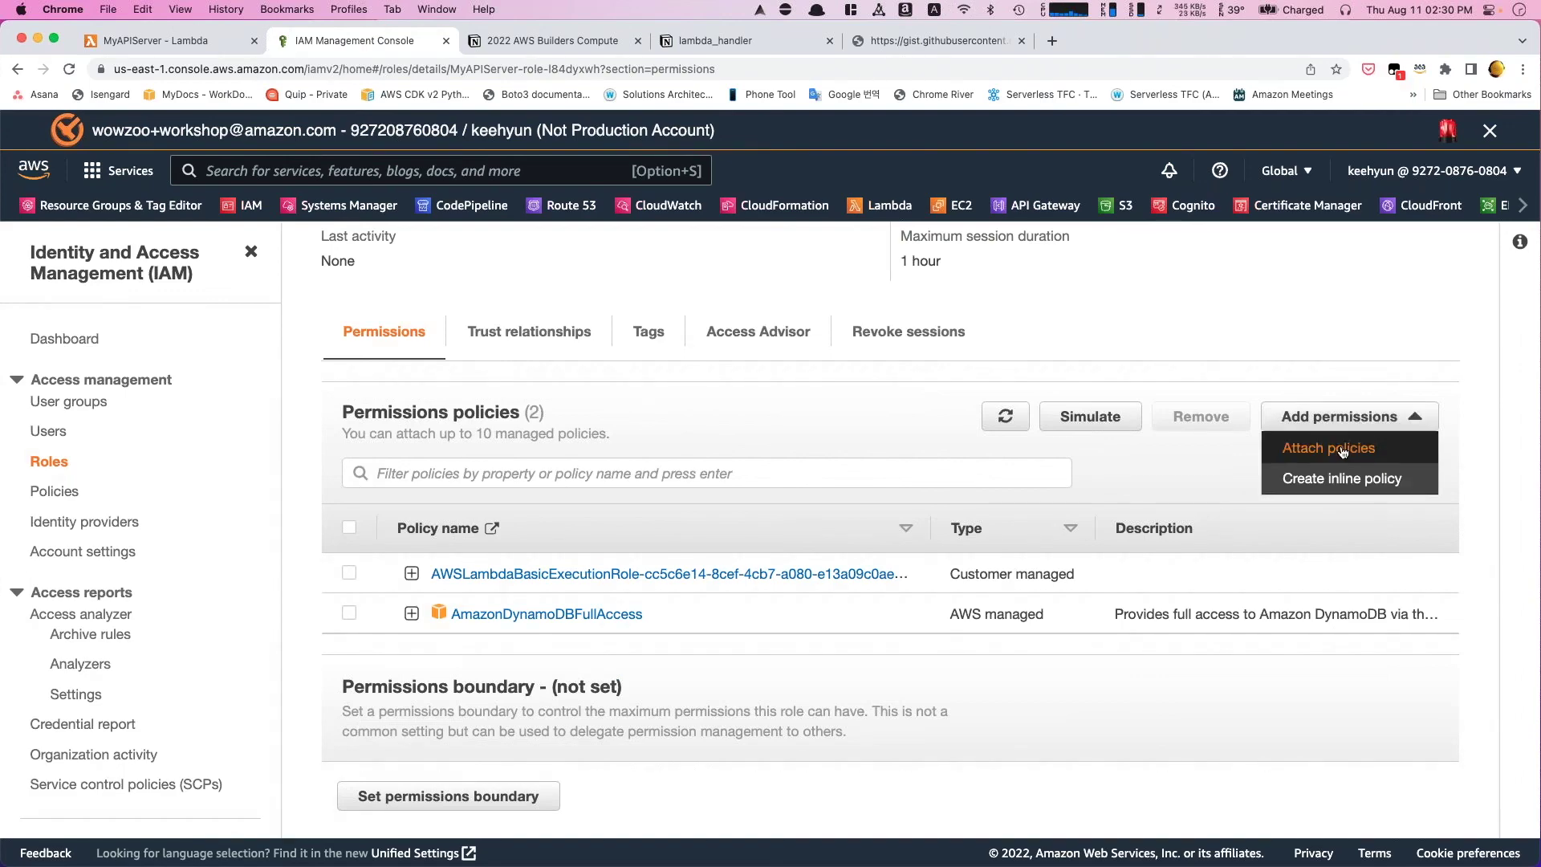
pyautogui.click(1342, 450)
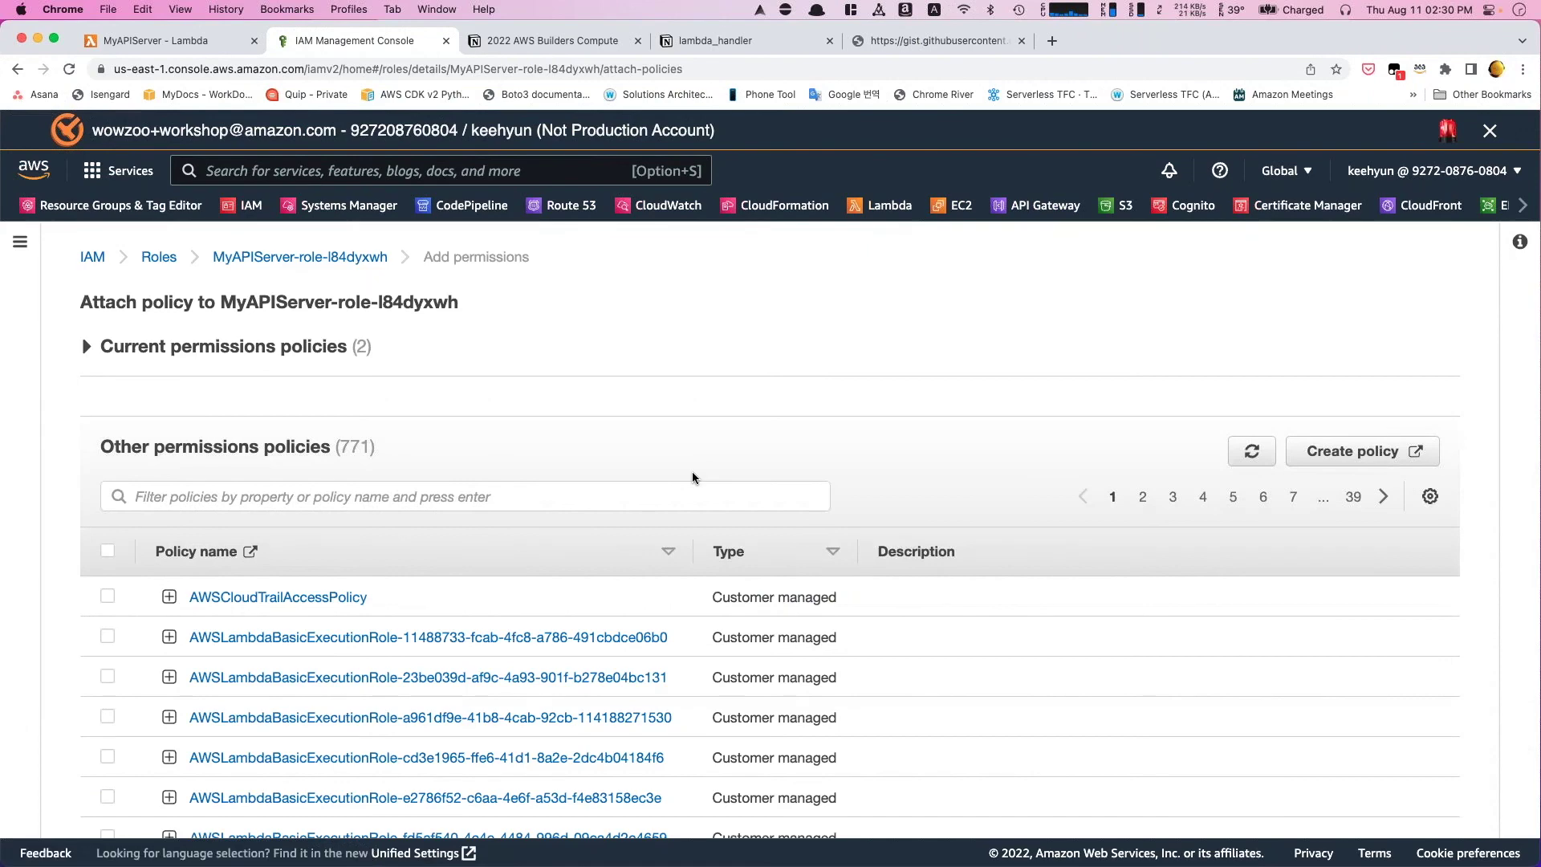
pyautogui.press('super+bracketleft')
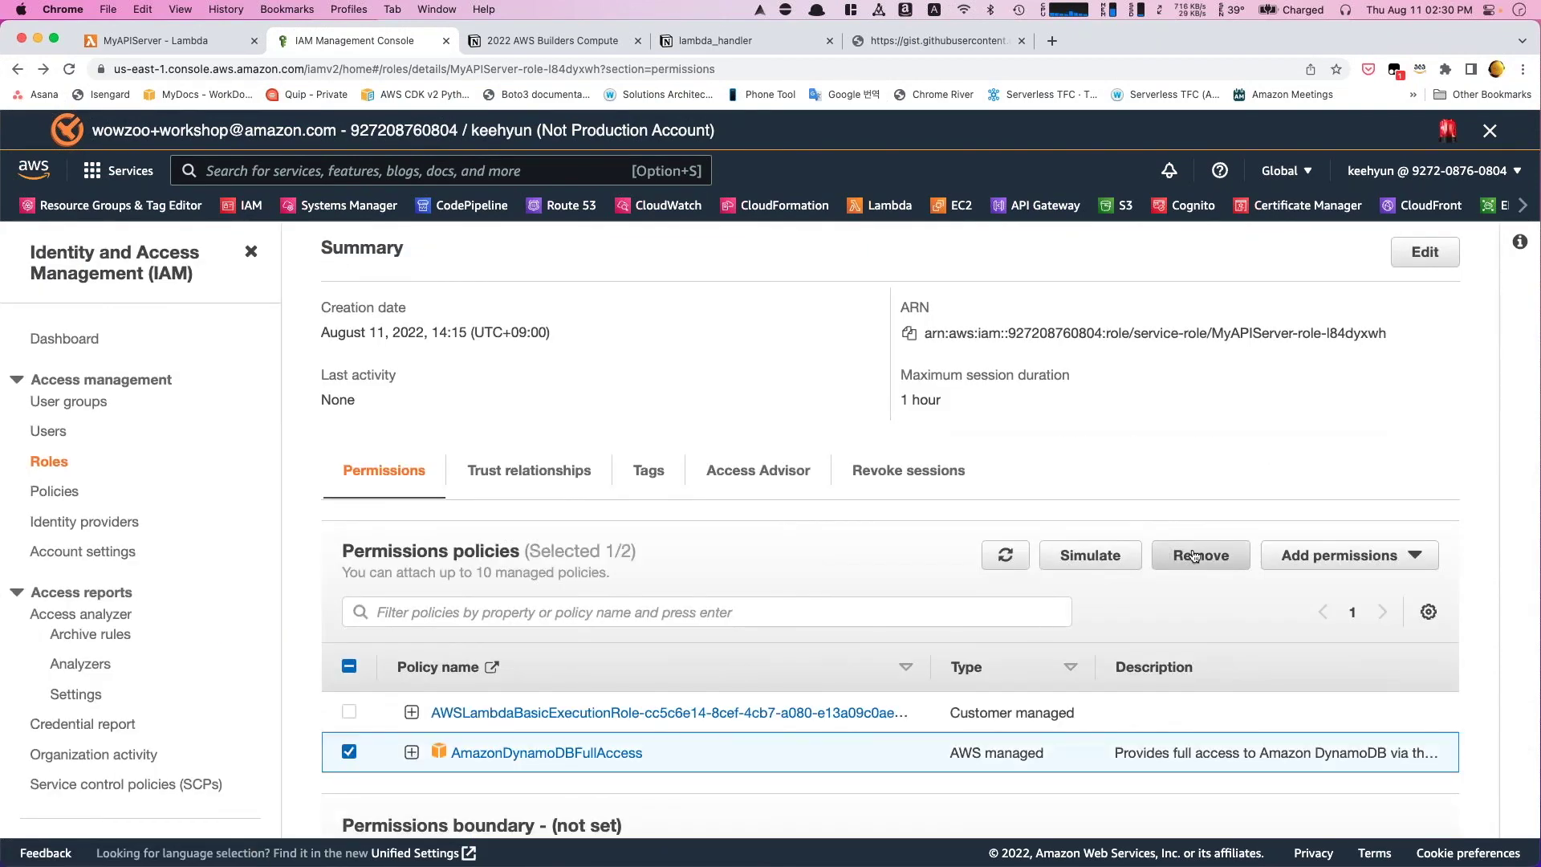
# - Remove the AmazonDynamoDBFullAccess policy from the MyAPIServer role and confirm the removal
pyautogui.click(1201, 554)
pyautogui.click(1008, 549)
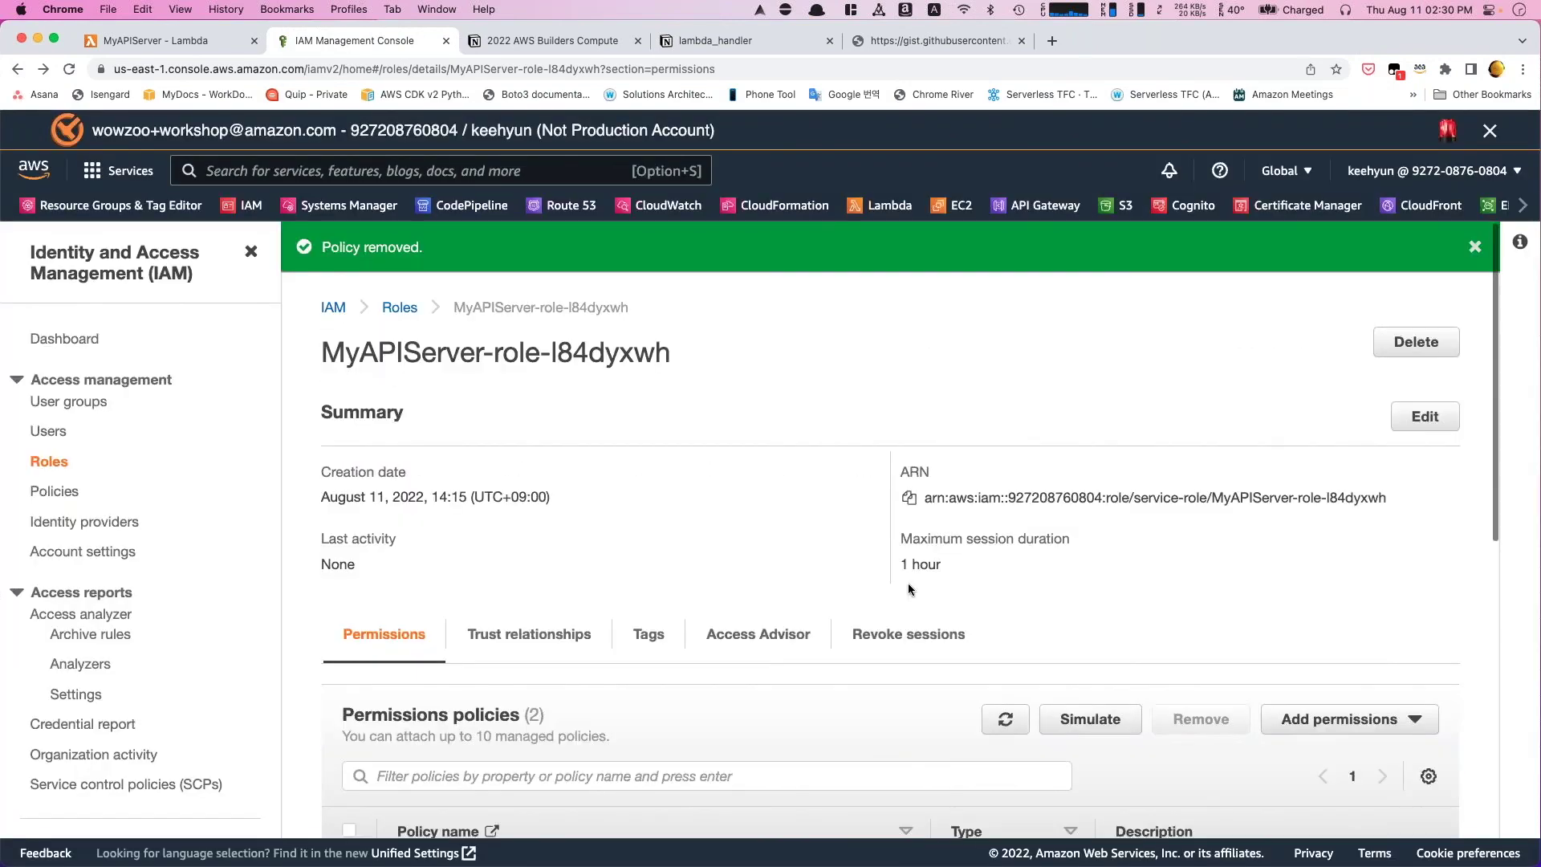
# - Filter the available policies by "dynamodb" and attach AmazonDynamoDBFullAccess to the MyAPIServer role
pyautogui.scroll(-1, 903, 583)
pyautogui.click(1348, 542)
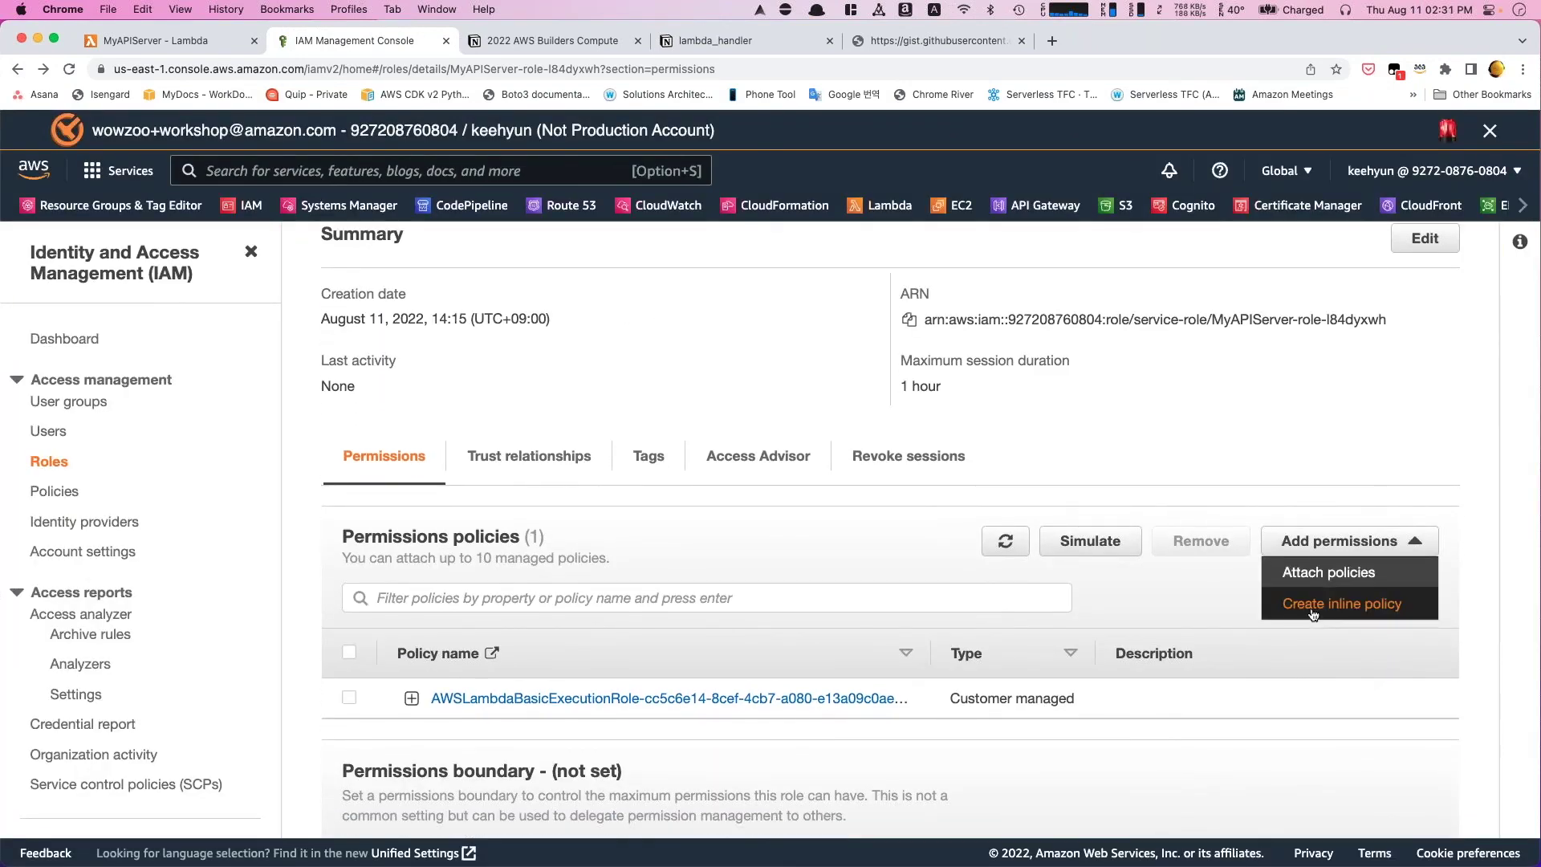
pyautogui.click(1319, 574)
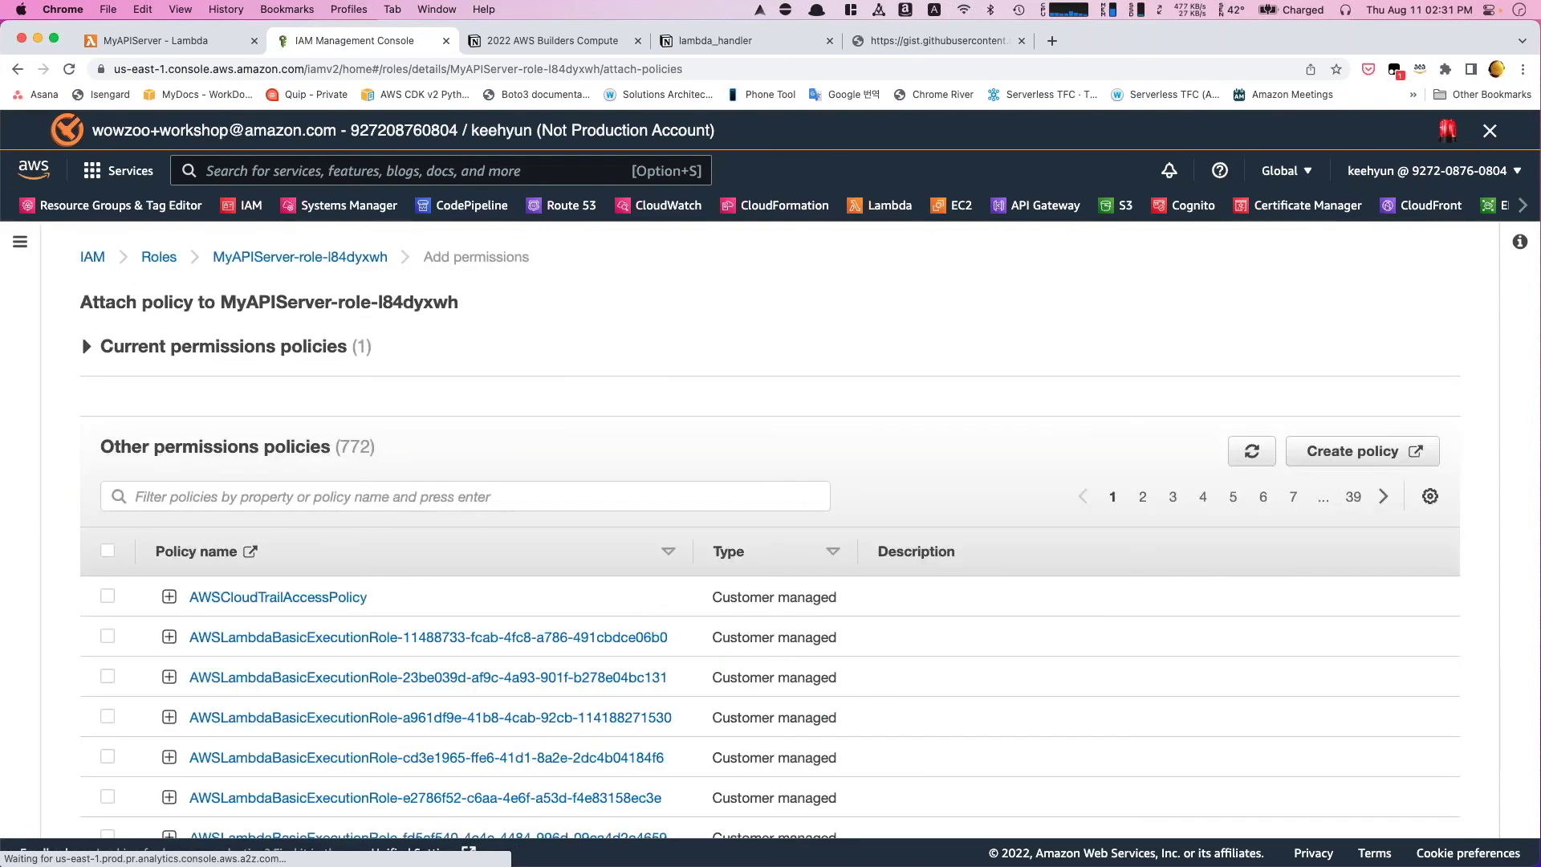
pyautogui.click(378, 498)
pyautogui.write('dyn')
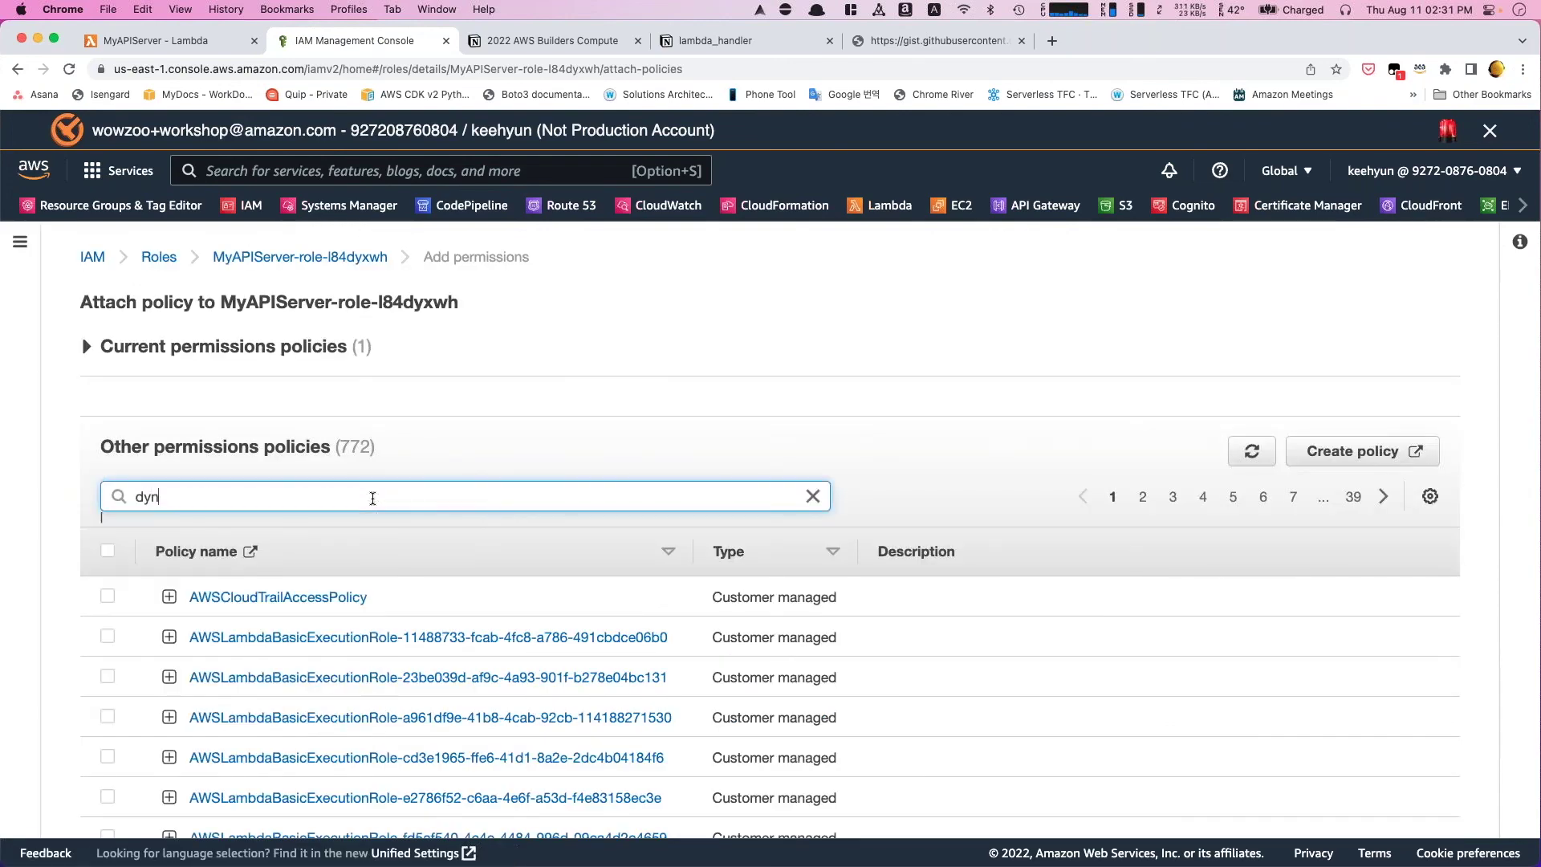
pyautogui.write('amodb')
pyautogui.press('Return')
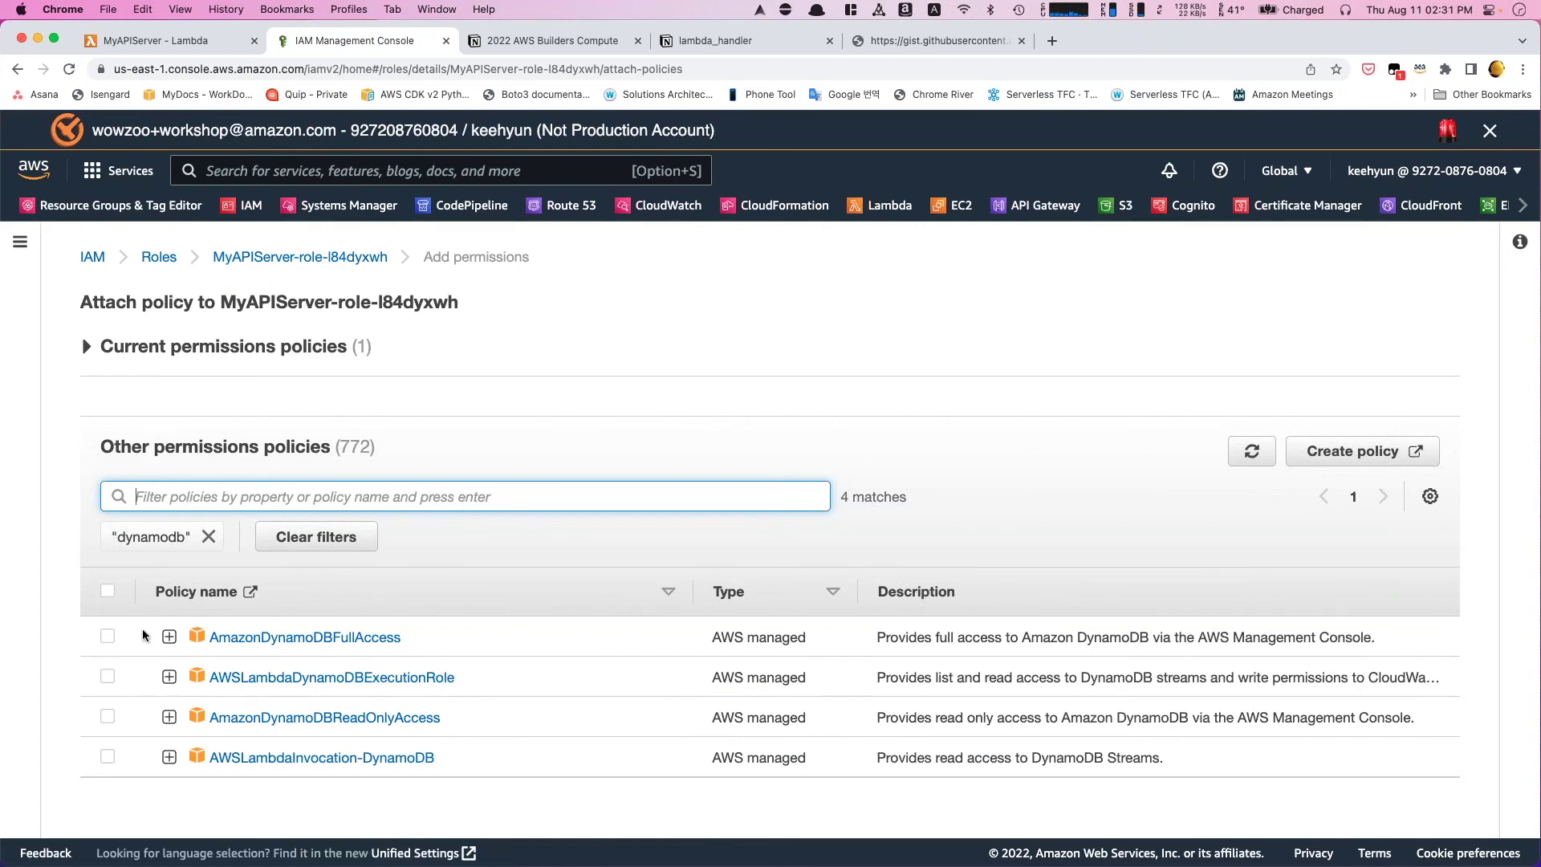
pyautogui.click(107, 638)
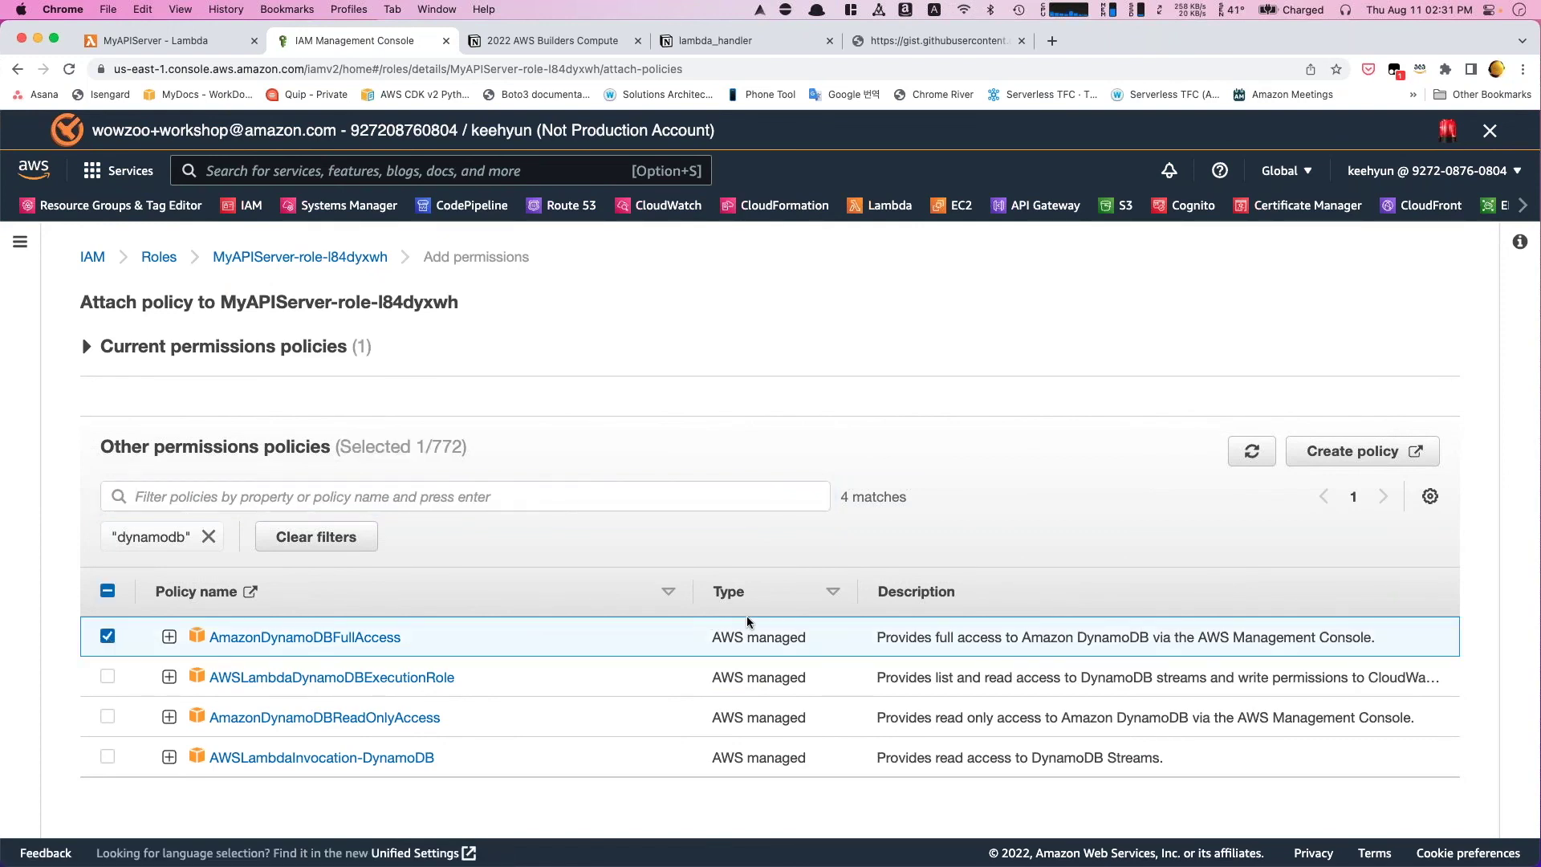
pyautogui.scroll(-2, 1371, 801)
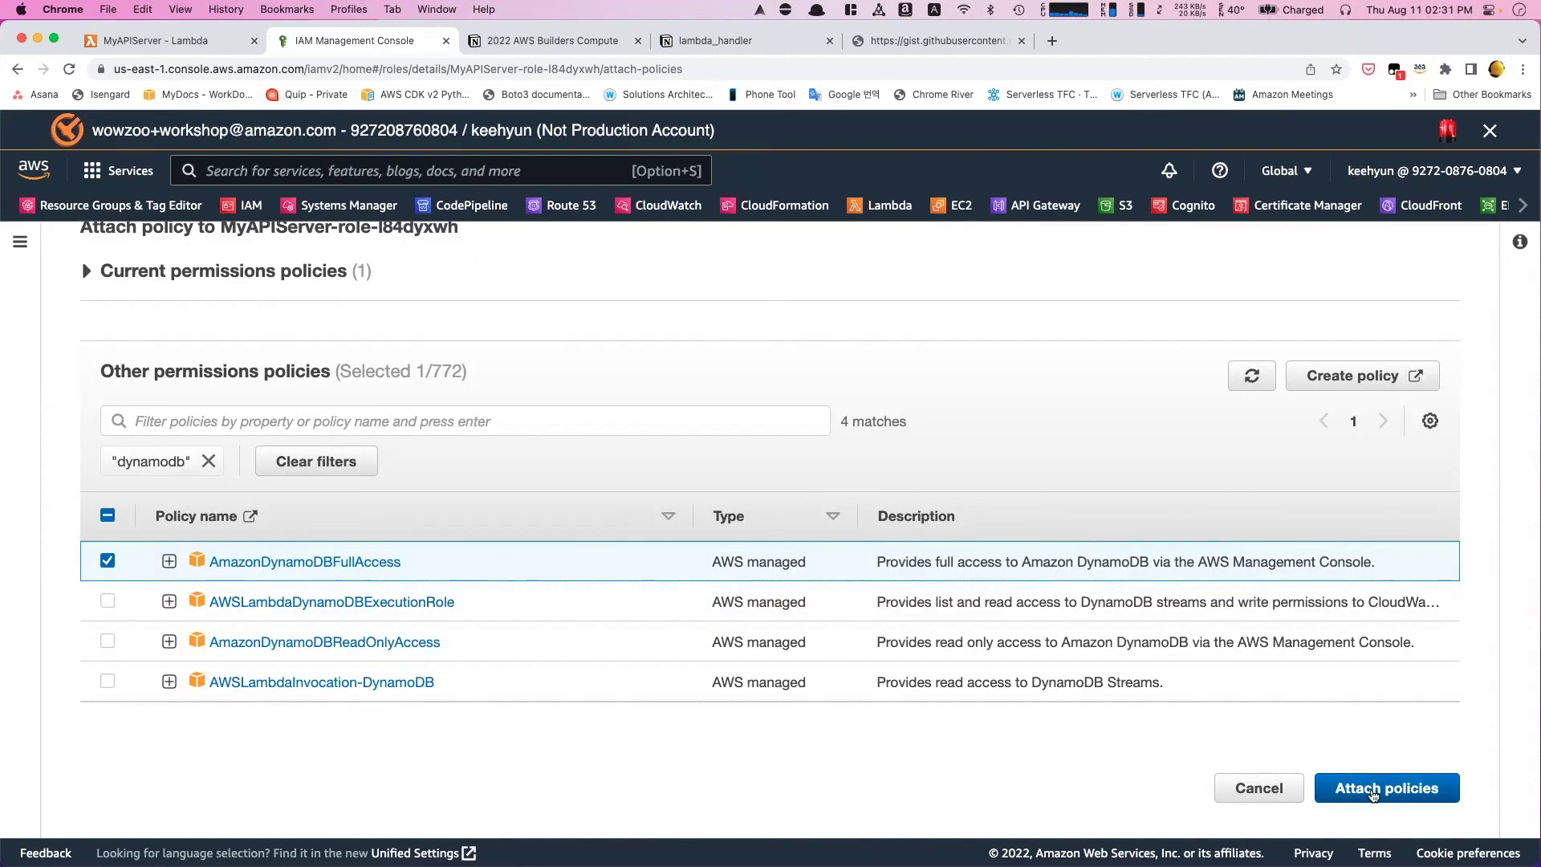
pyautogui.click(1374, 791)
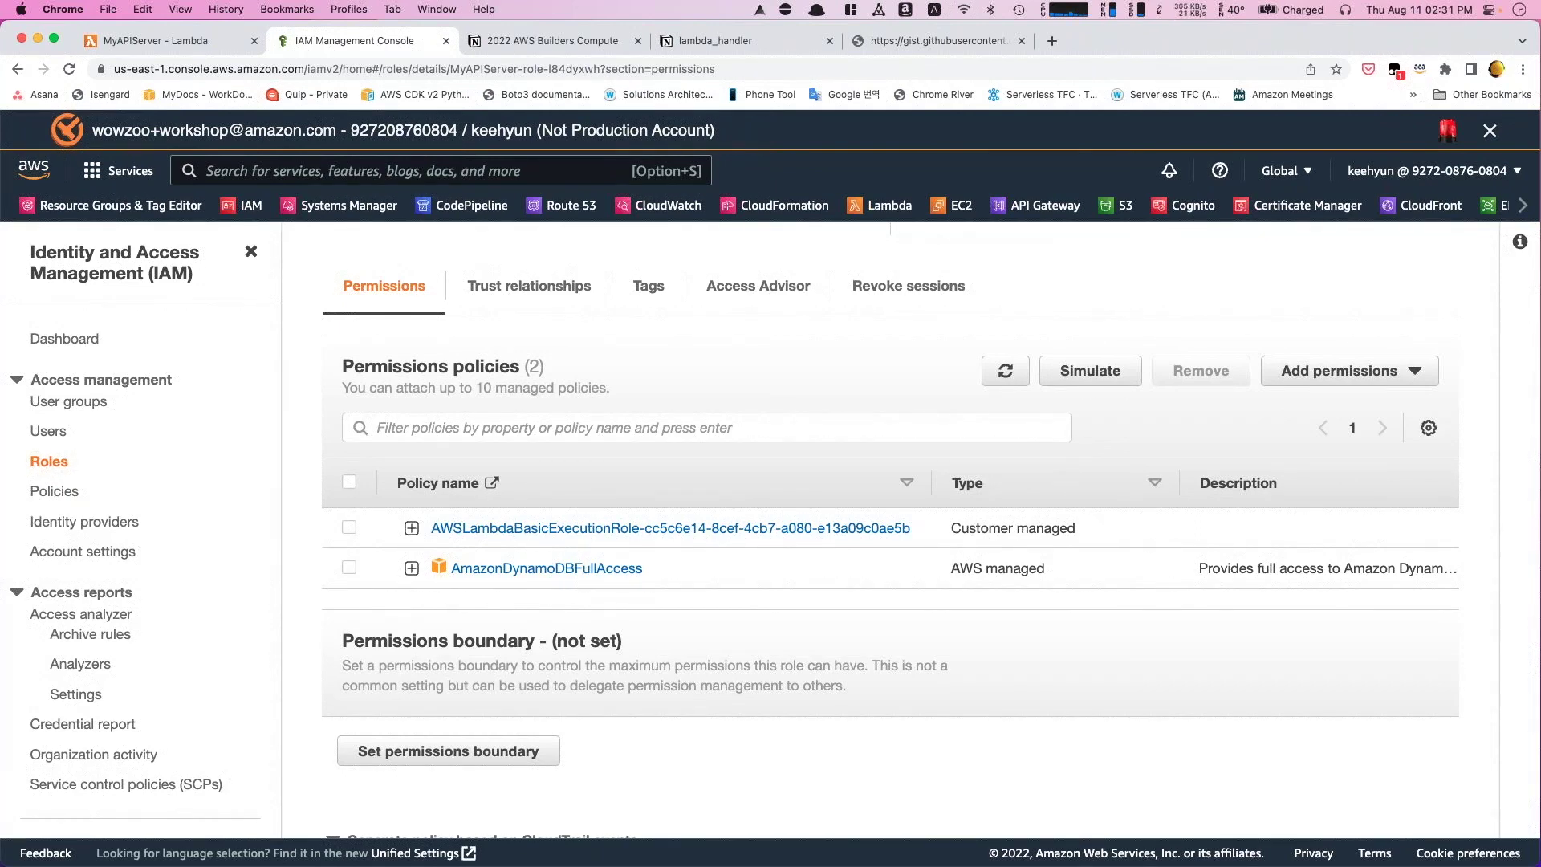
# - Close the IAM role page and switch to the PowerPoint presentation with the 2:45 slide
pyautogui.click(446, 41)
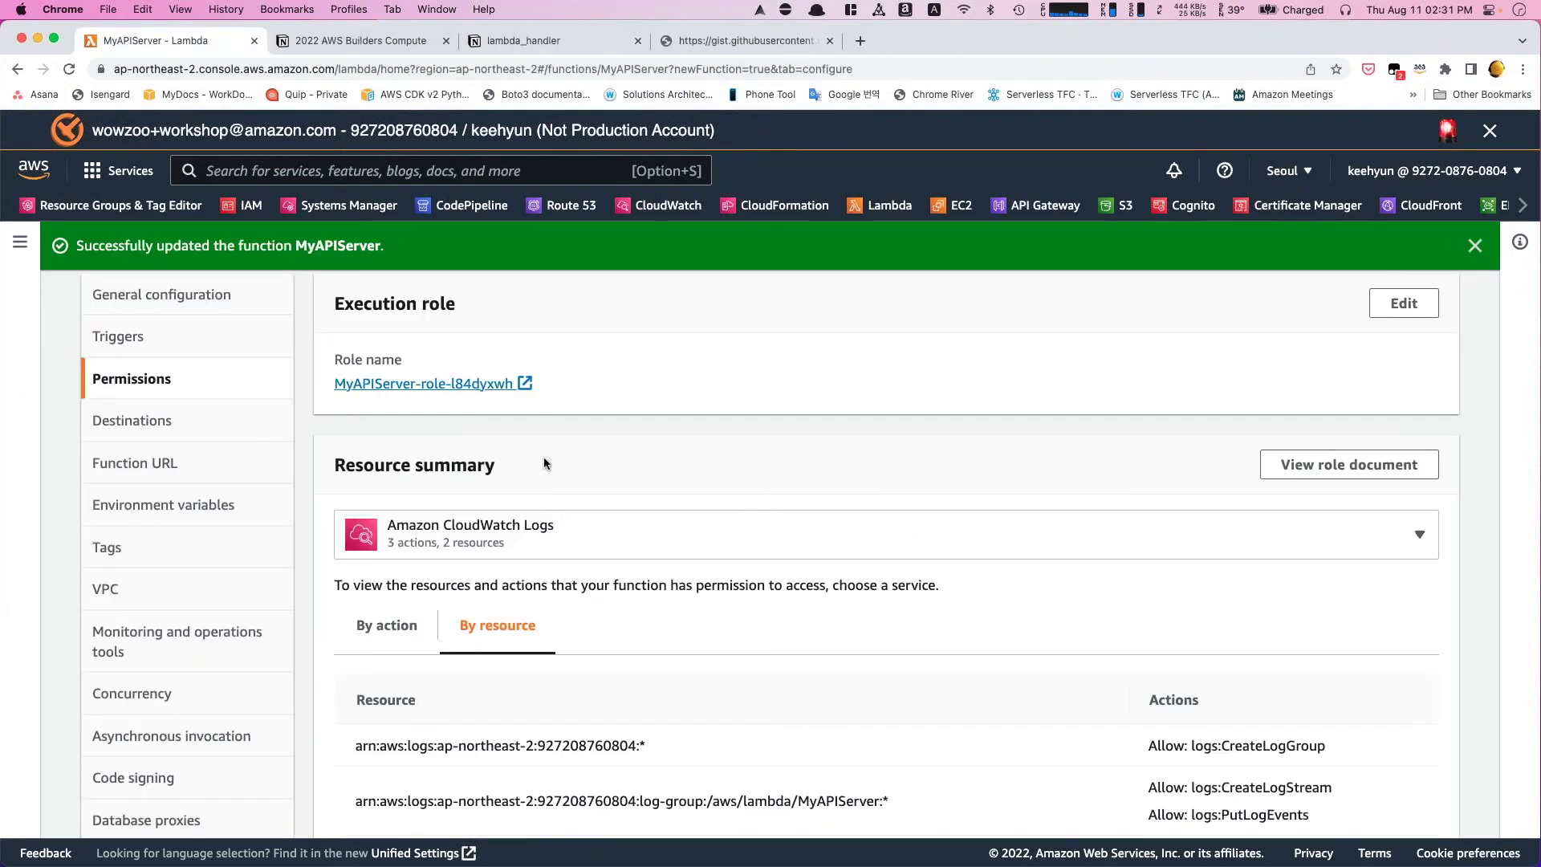
pyautogui.scroll(1, 543, 463)
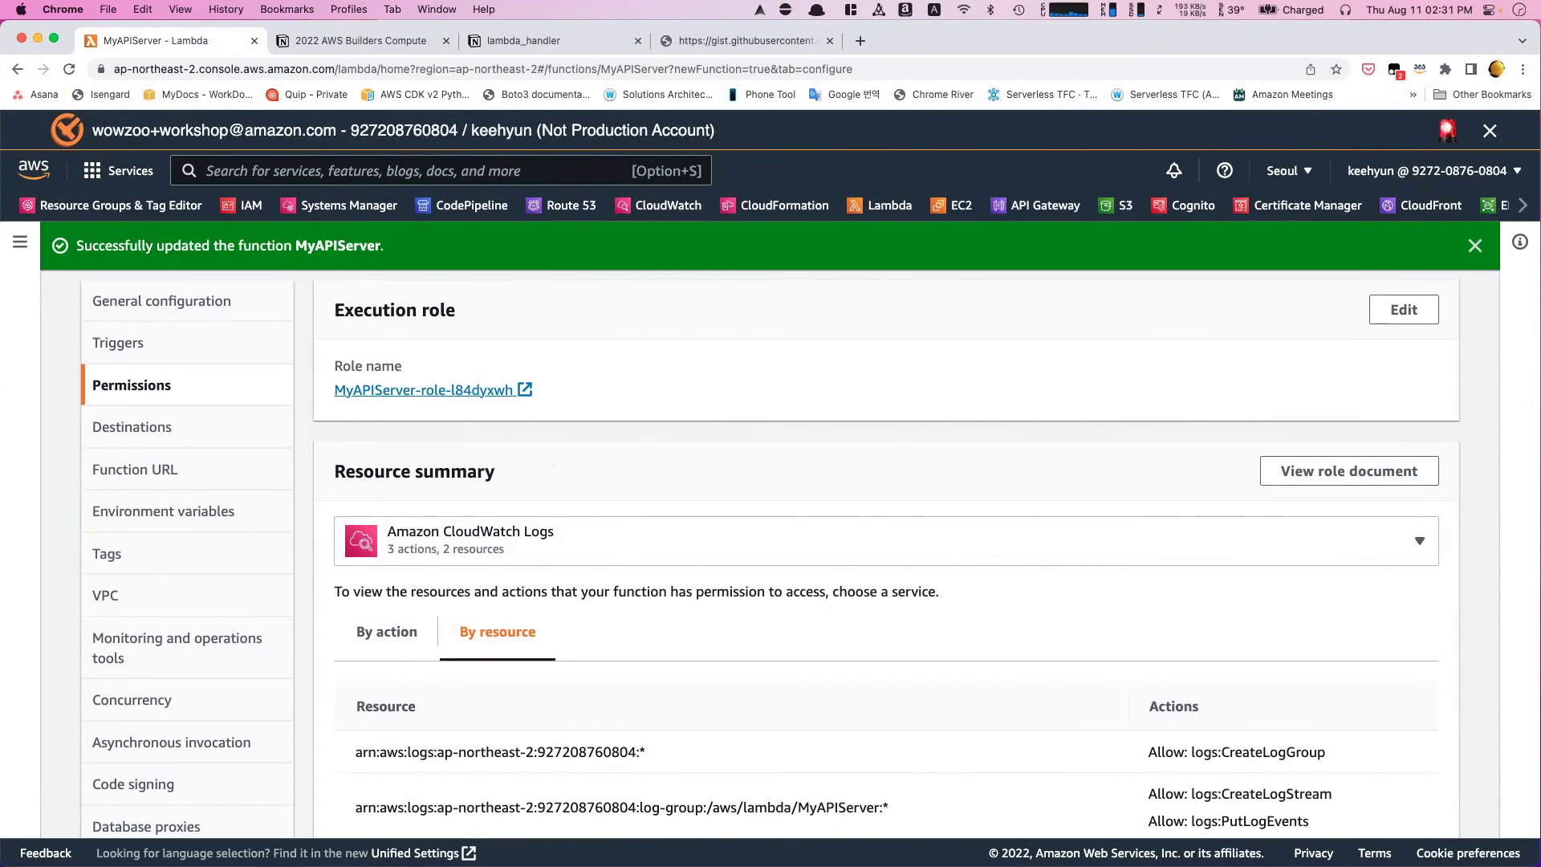
pyautogui.hotkey('ctrl', 'Up')
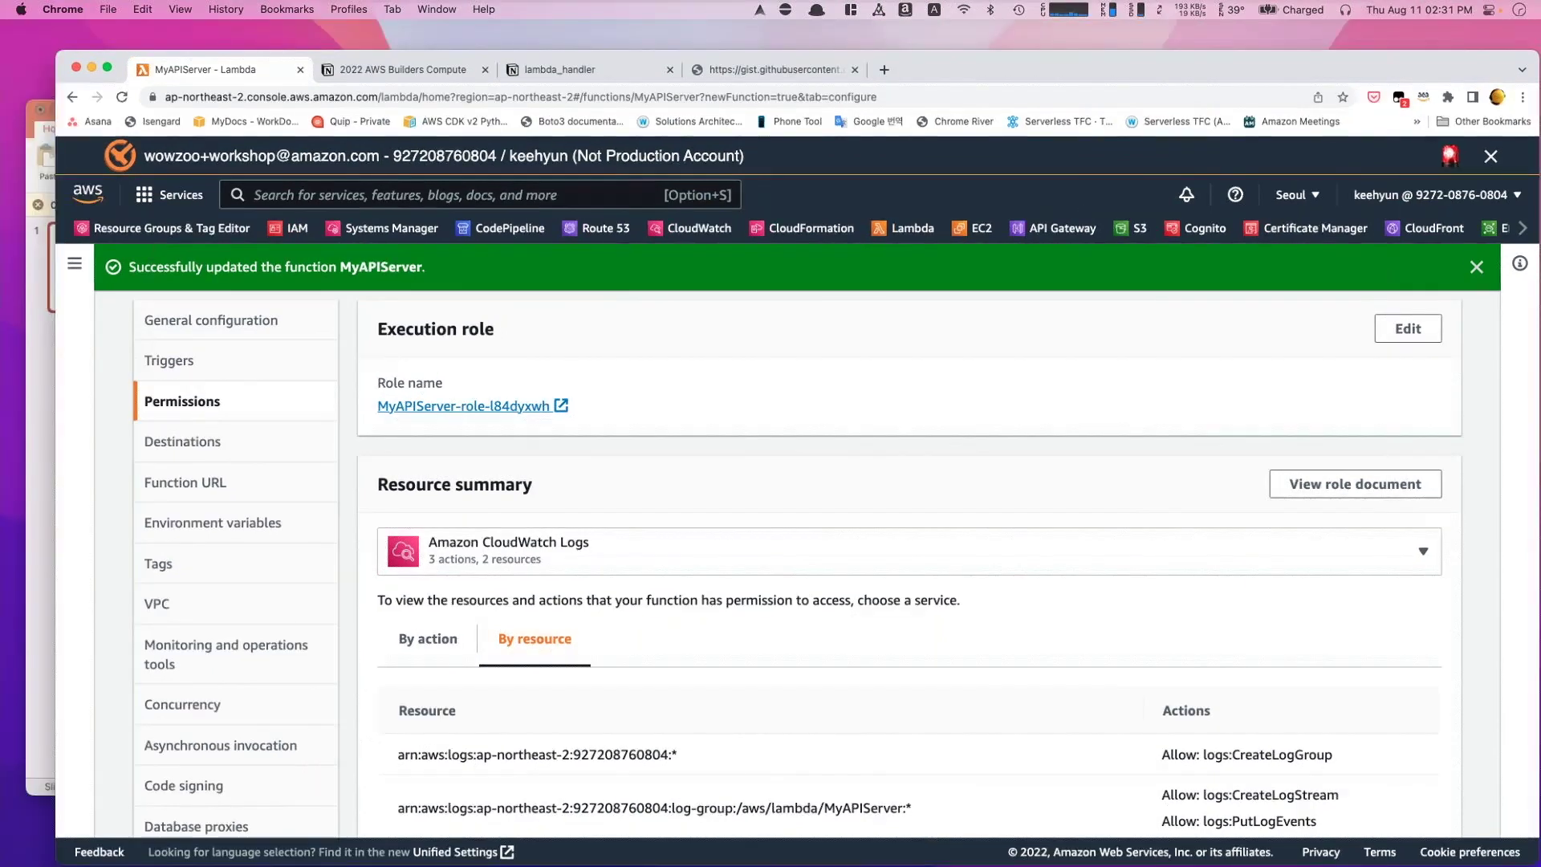
pyautogui.press('super+Tab')
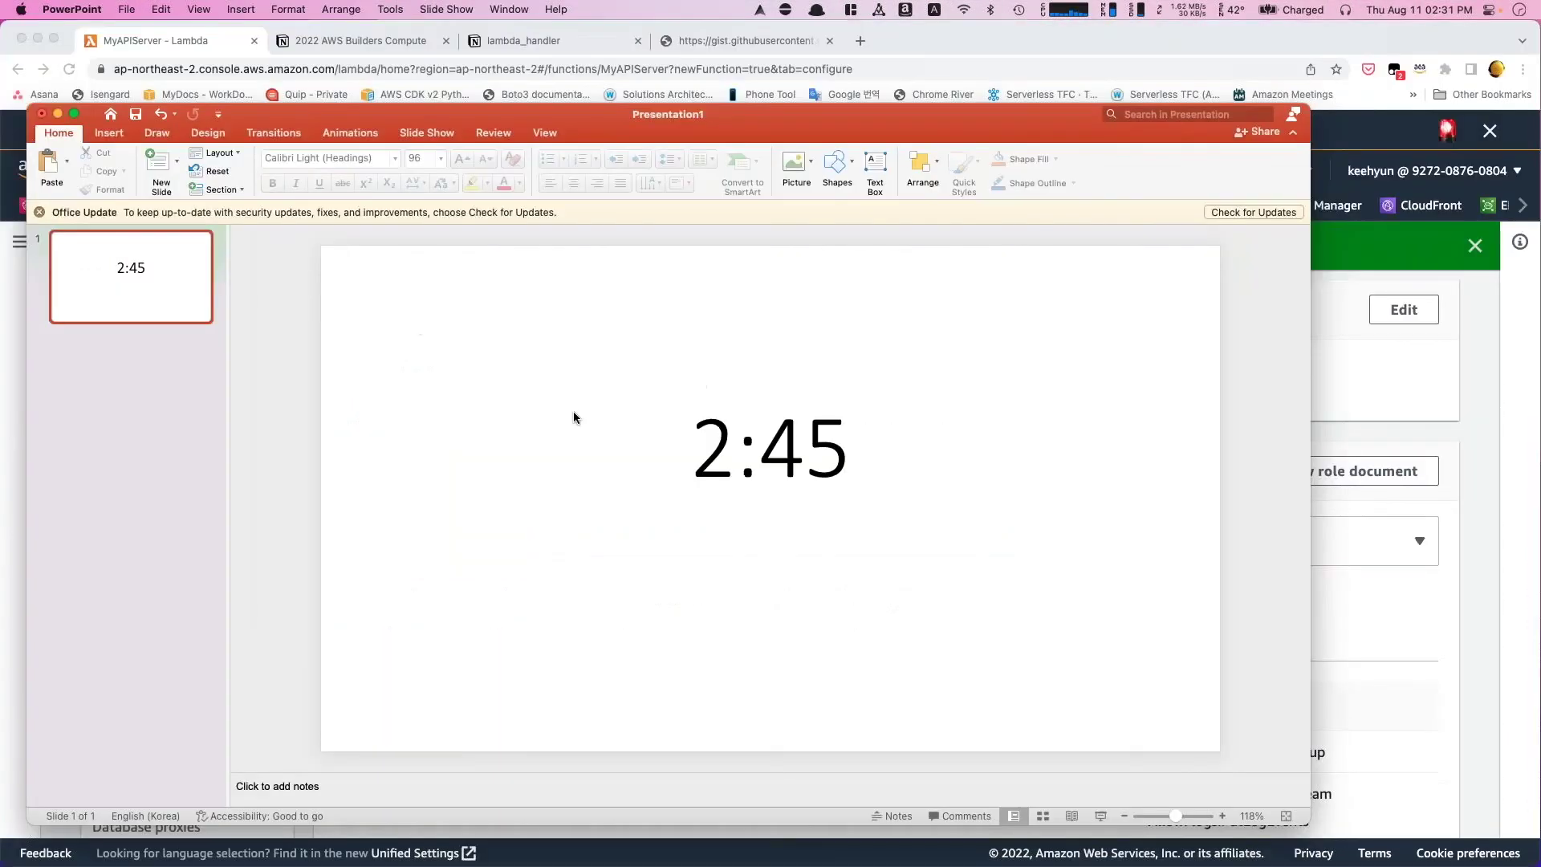
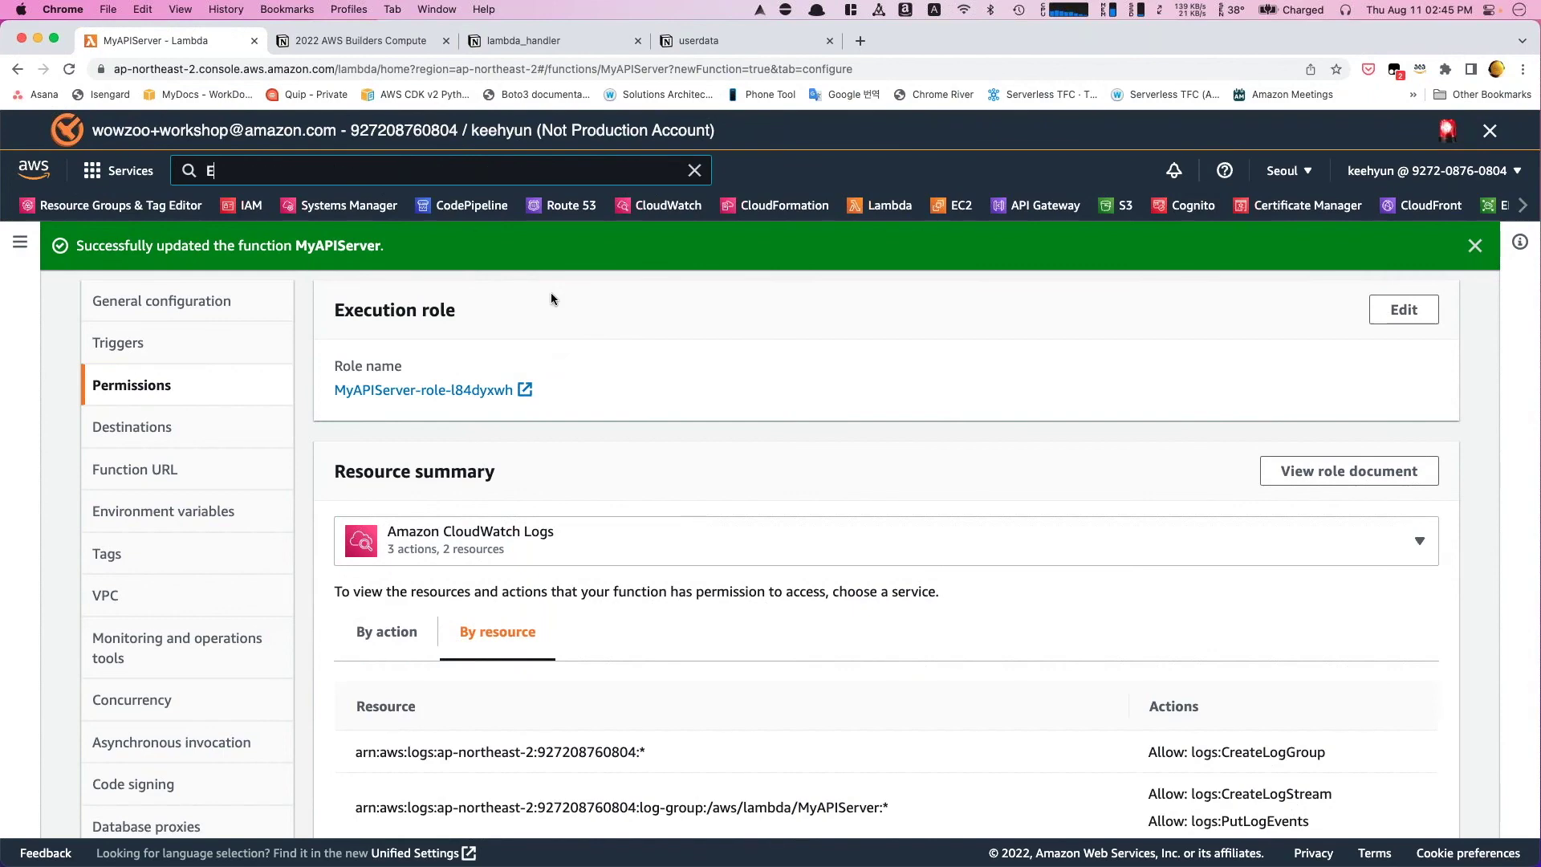
# - Search the AWS services for "EC2" and open the EC2 console
pyautogui.write('c2')
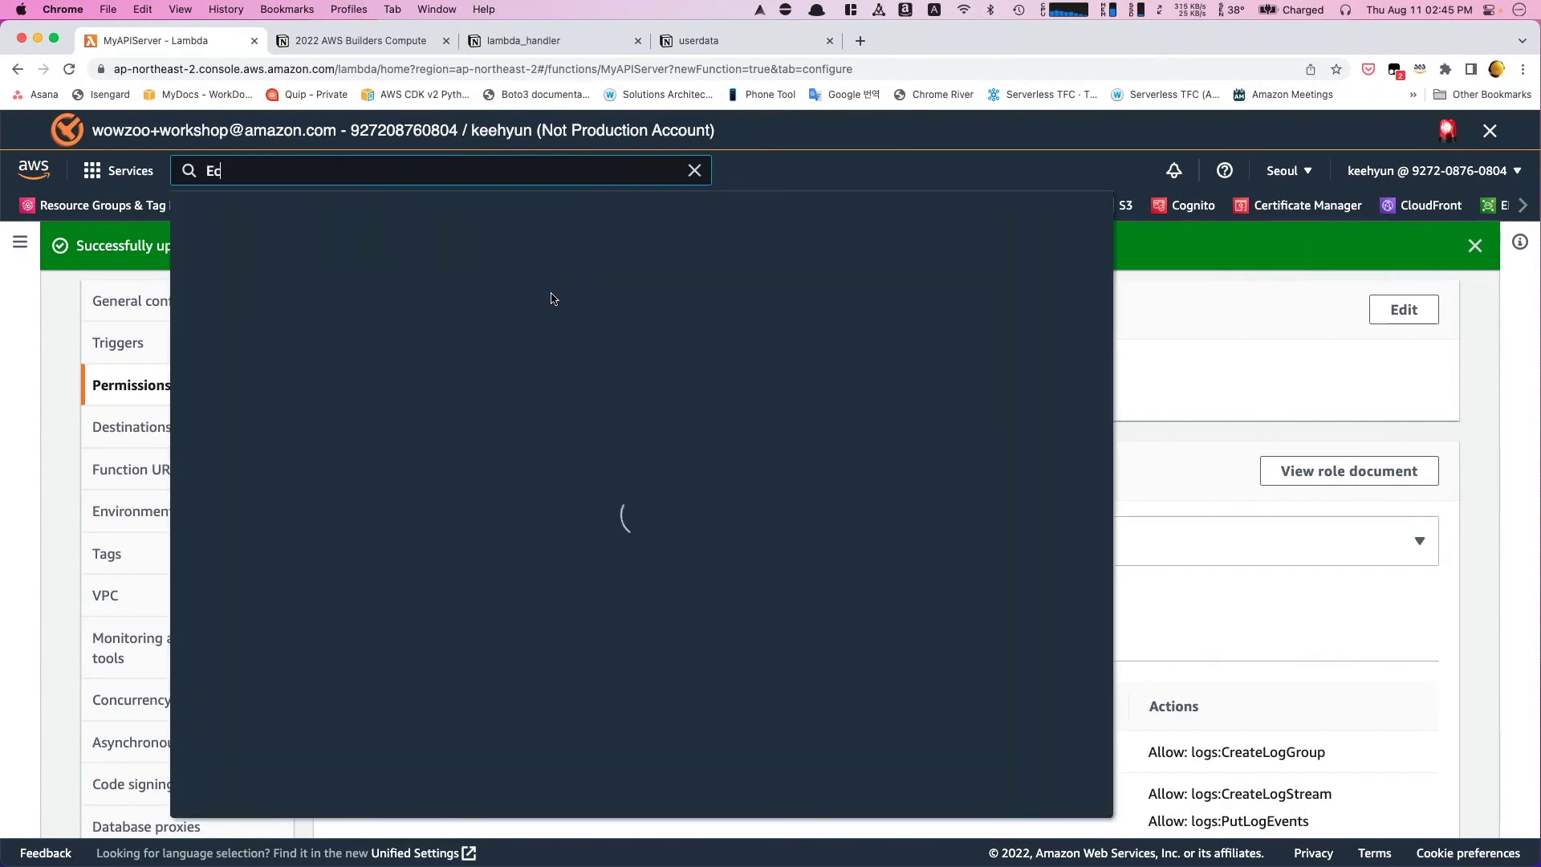
pyautogui.press('BackSpace')
pyautogui.press('BackSpace')
pyautogui.write('C2')
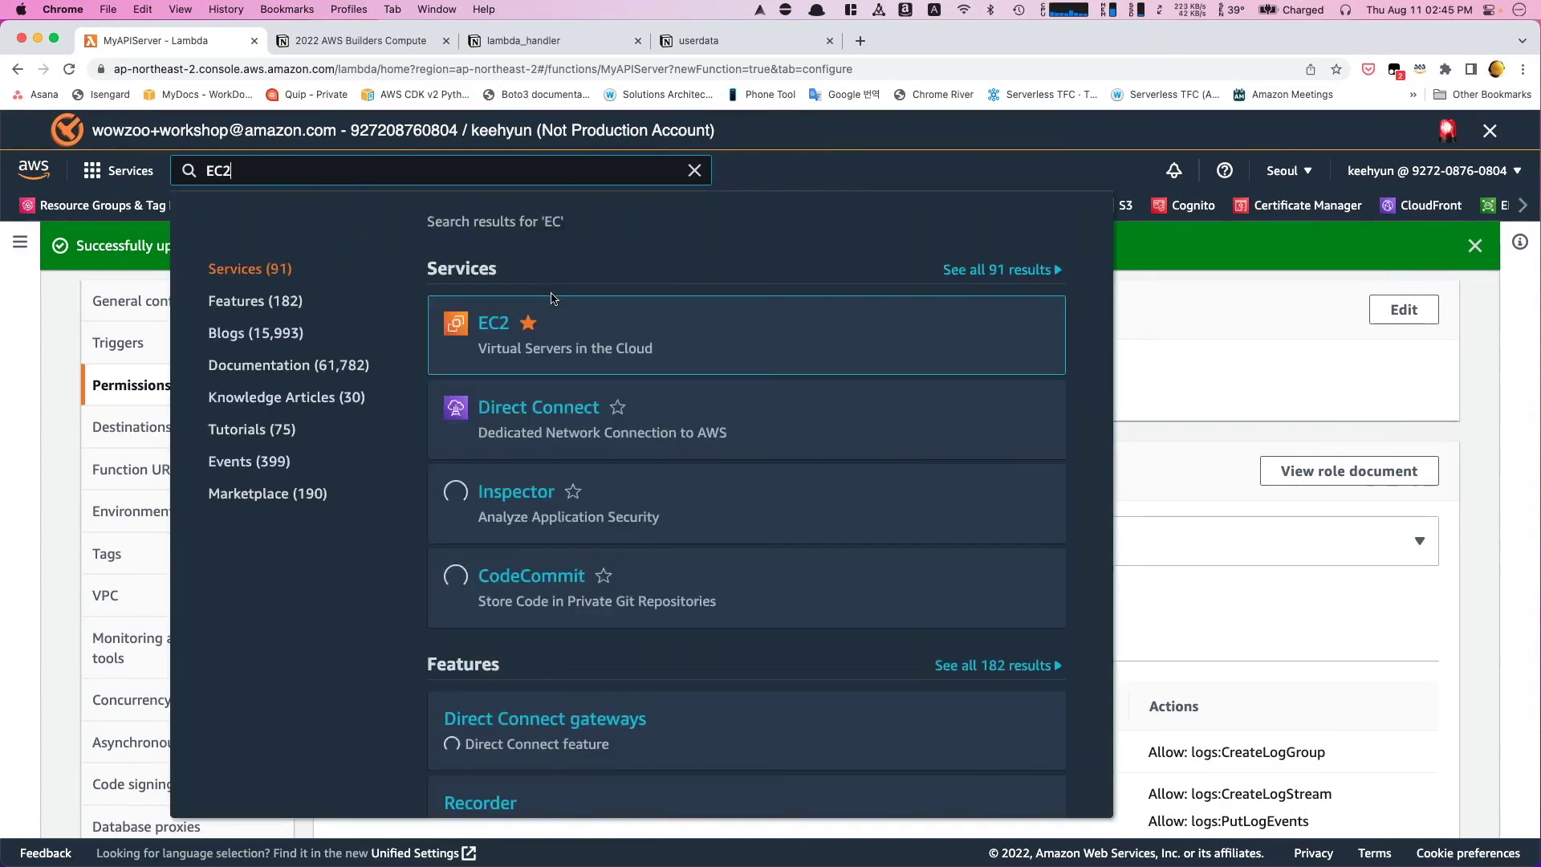
pyautogui.click(493, 322)
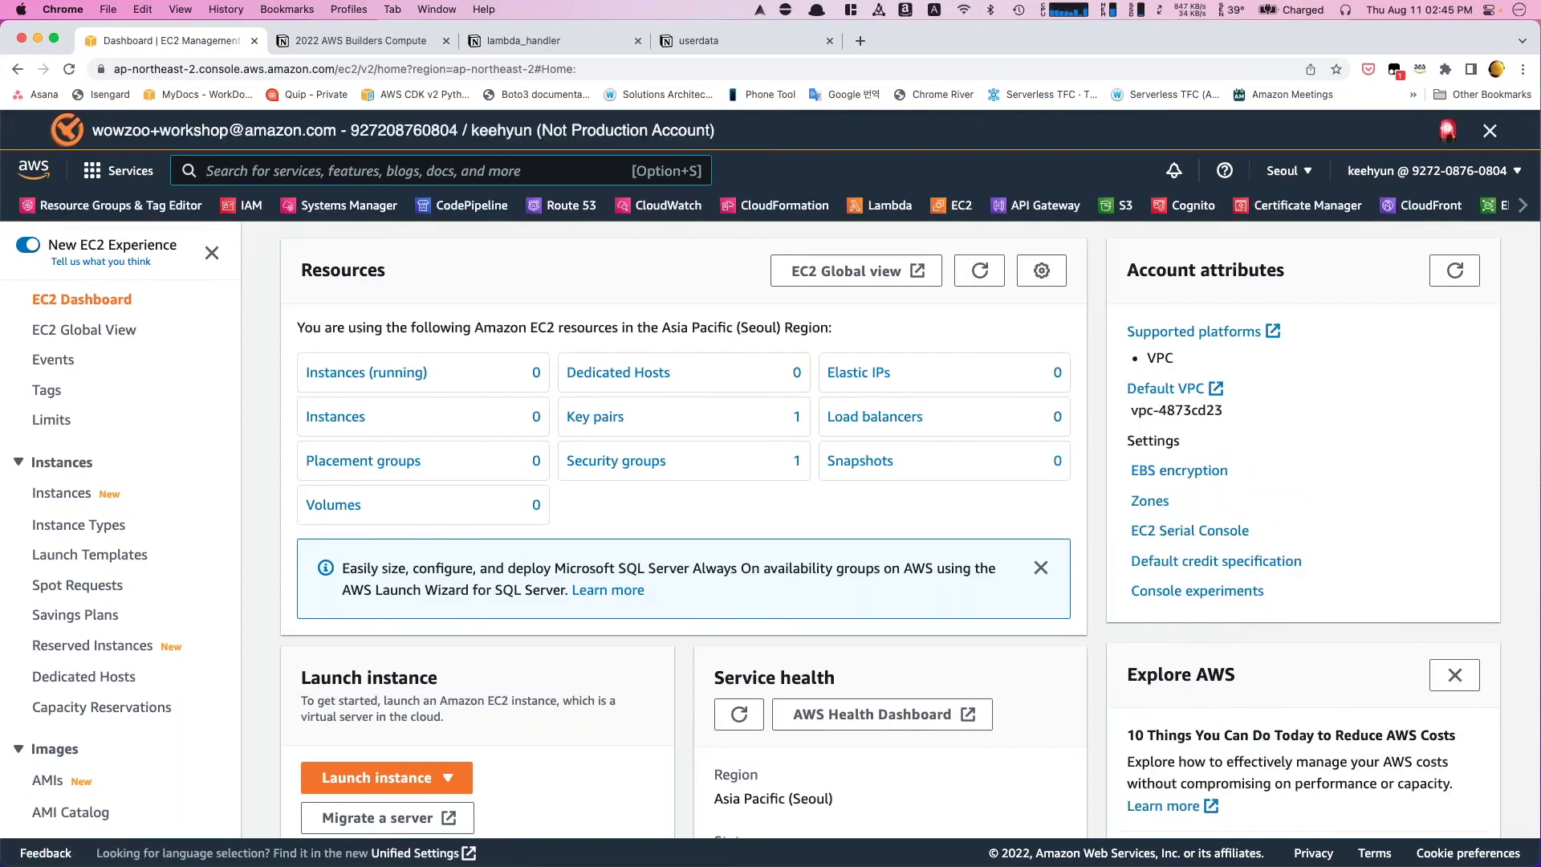
# - Open the EC2 instances list and start launching a new instance
pyautogui.scroll(-3, 377, 628)
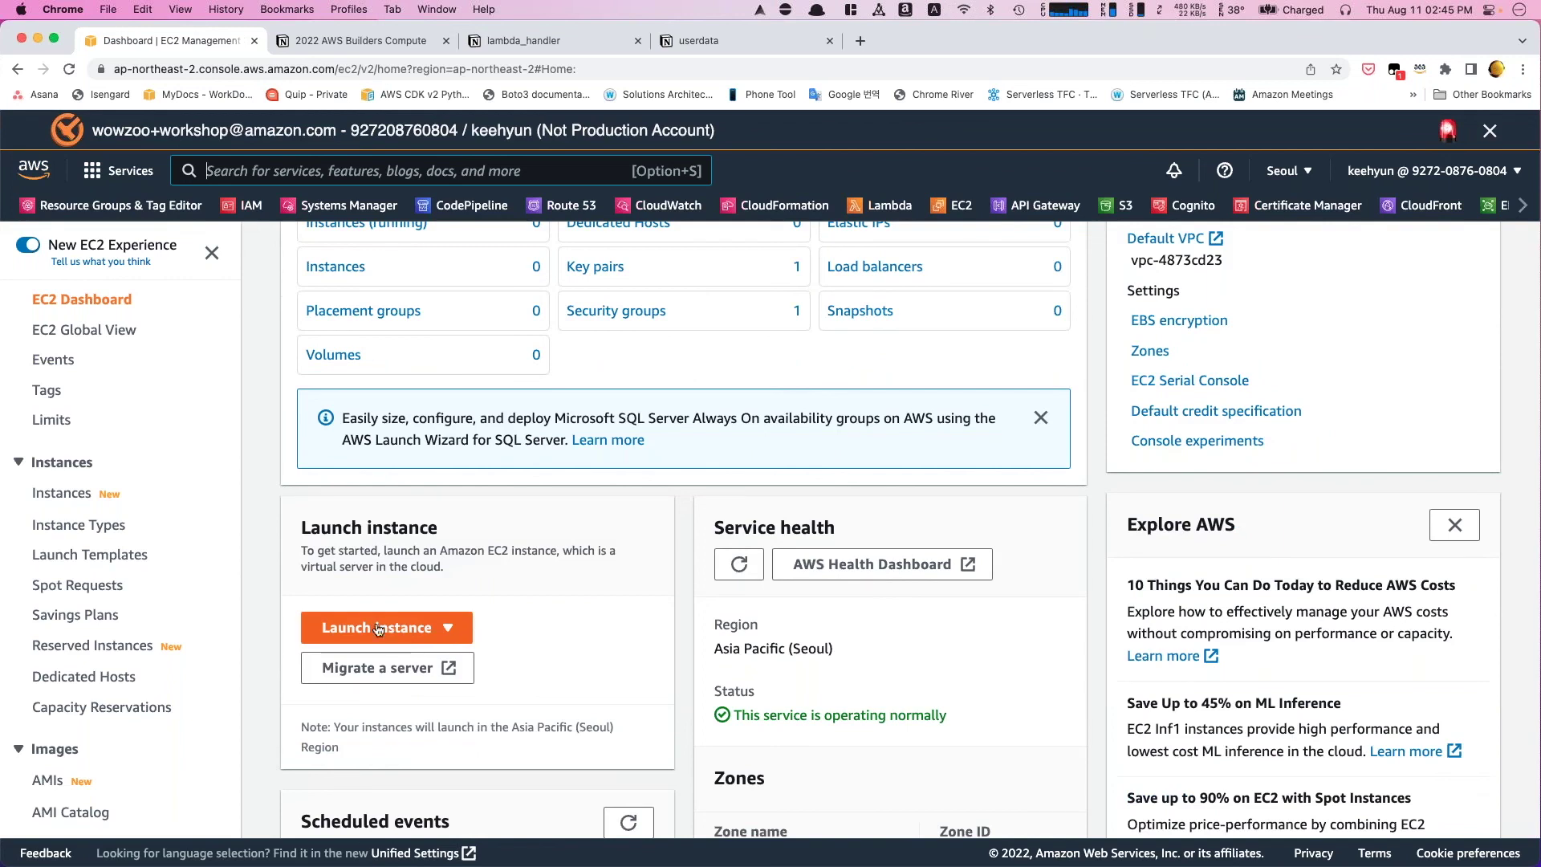
pyautogui.click(57, 493)
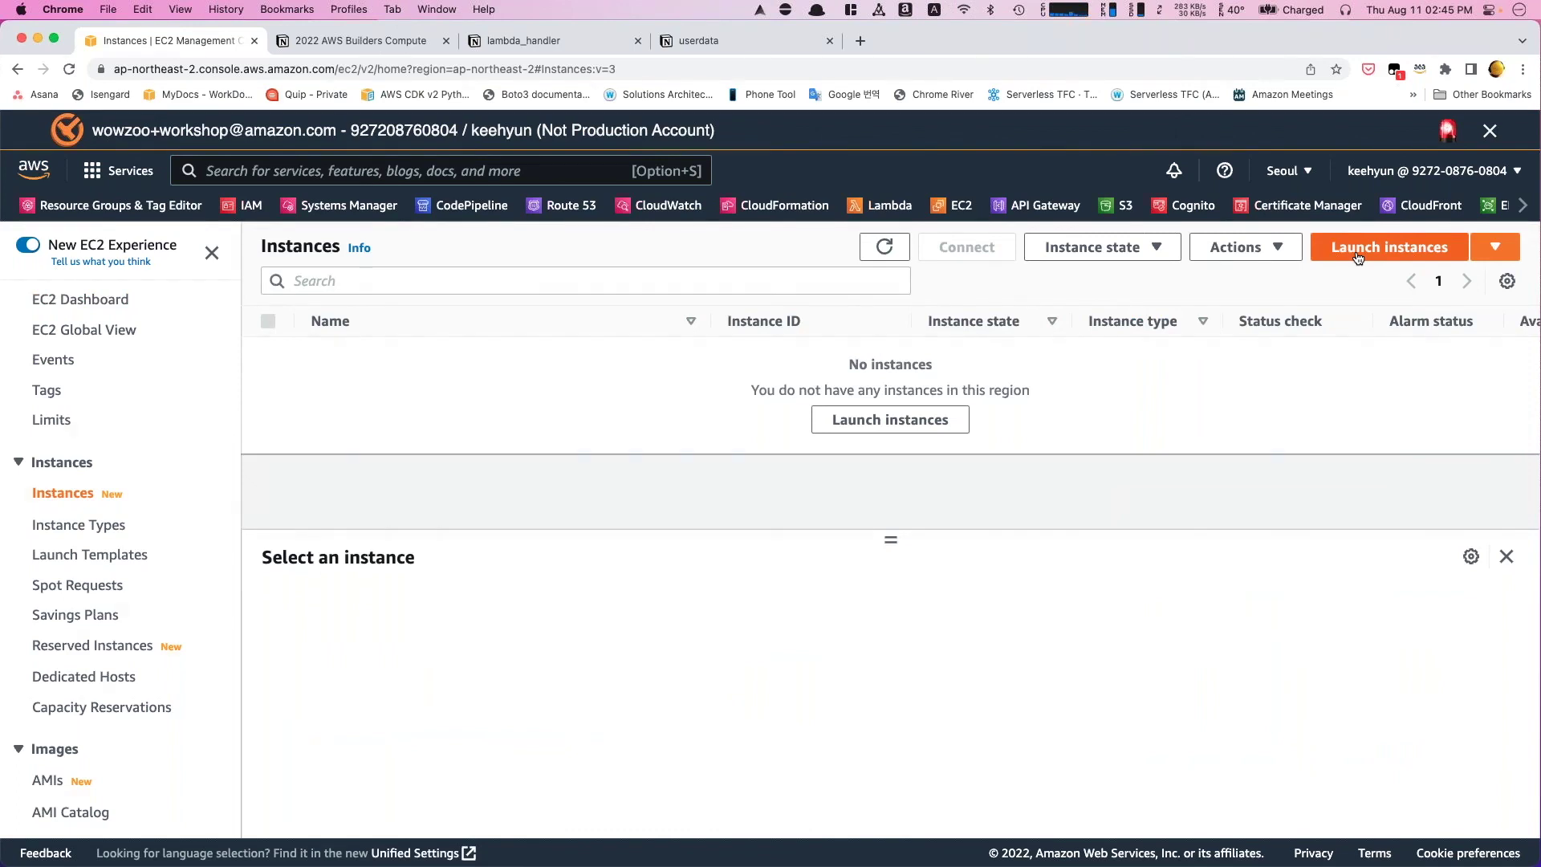
pyautogui.click(1358, 258)
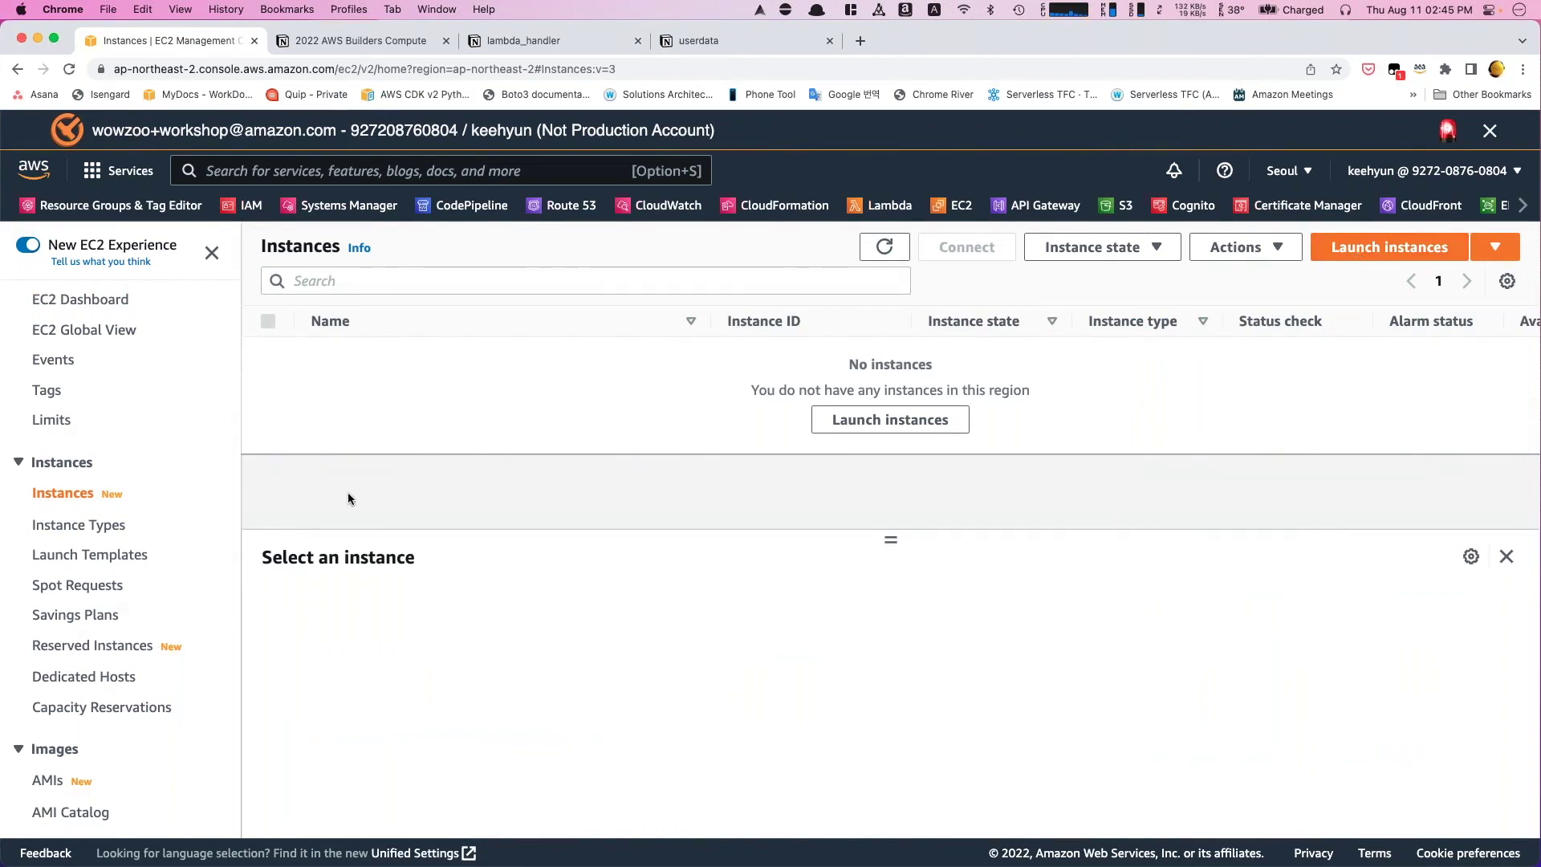
pyautogui.click(1409, 255)
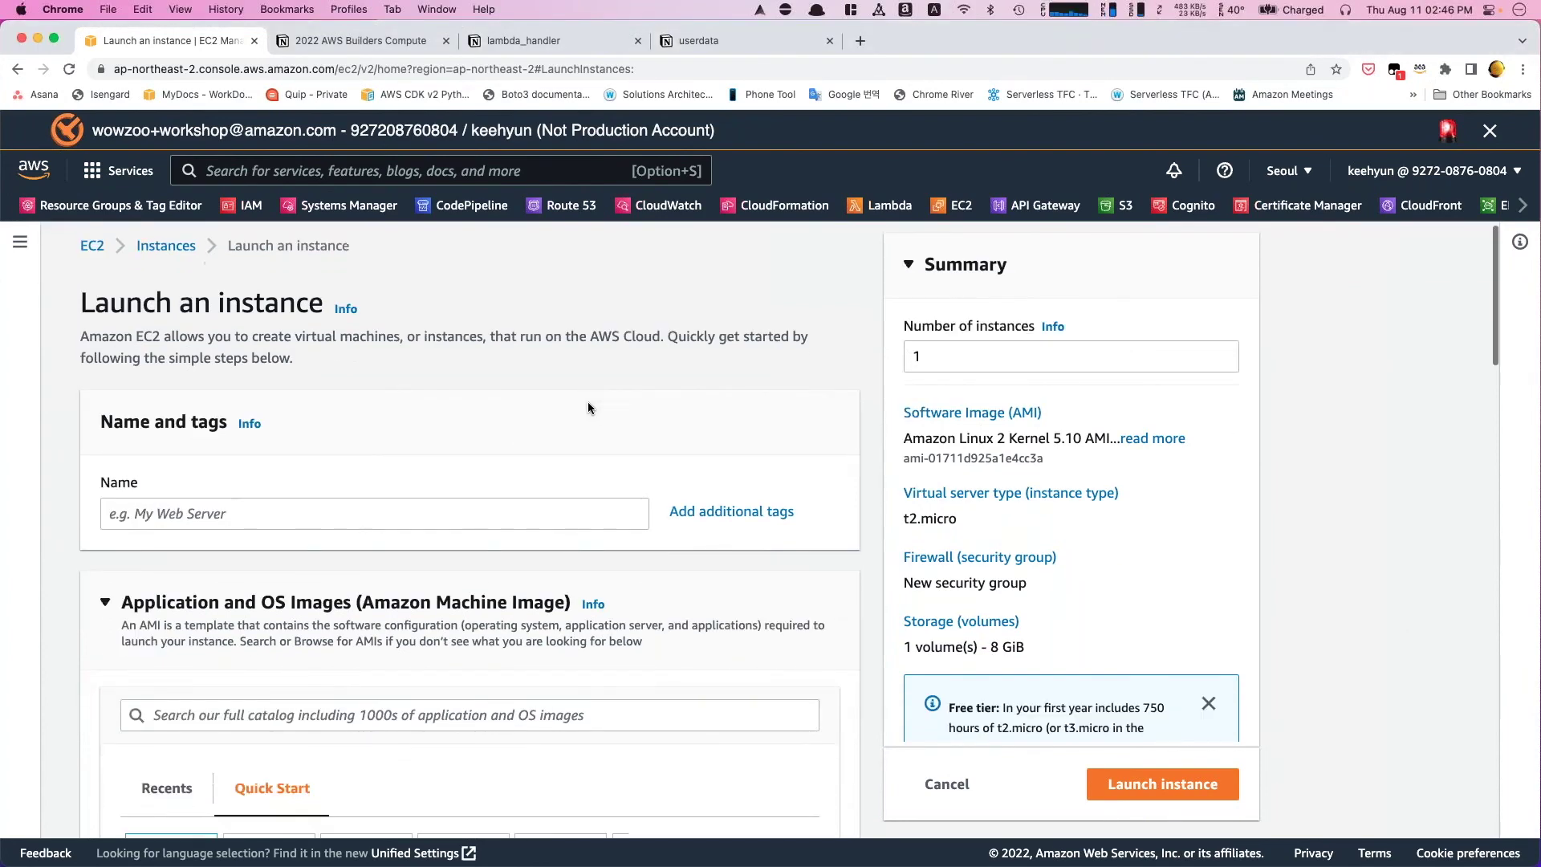
# - Show the full tag fields for the new instance and add a second, empty tag
pyautogui.scroll(-2, 589, 402)
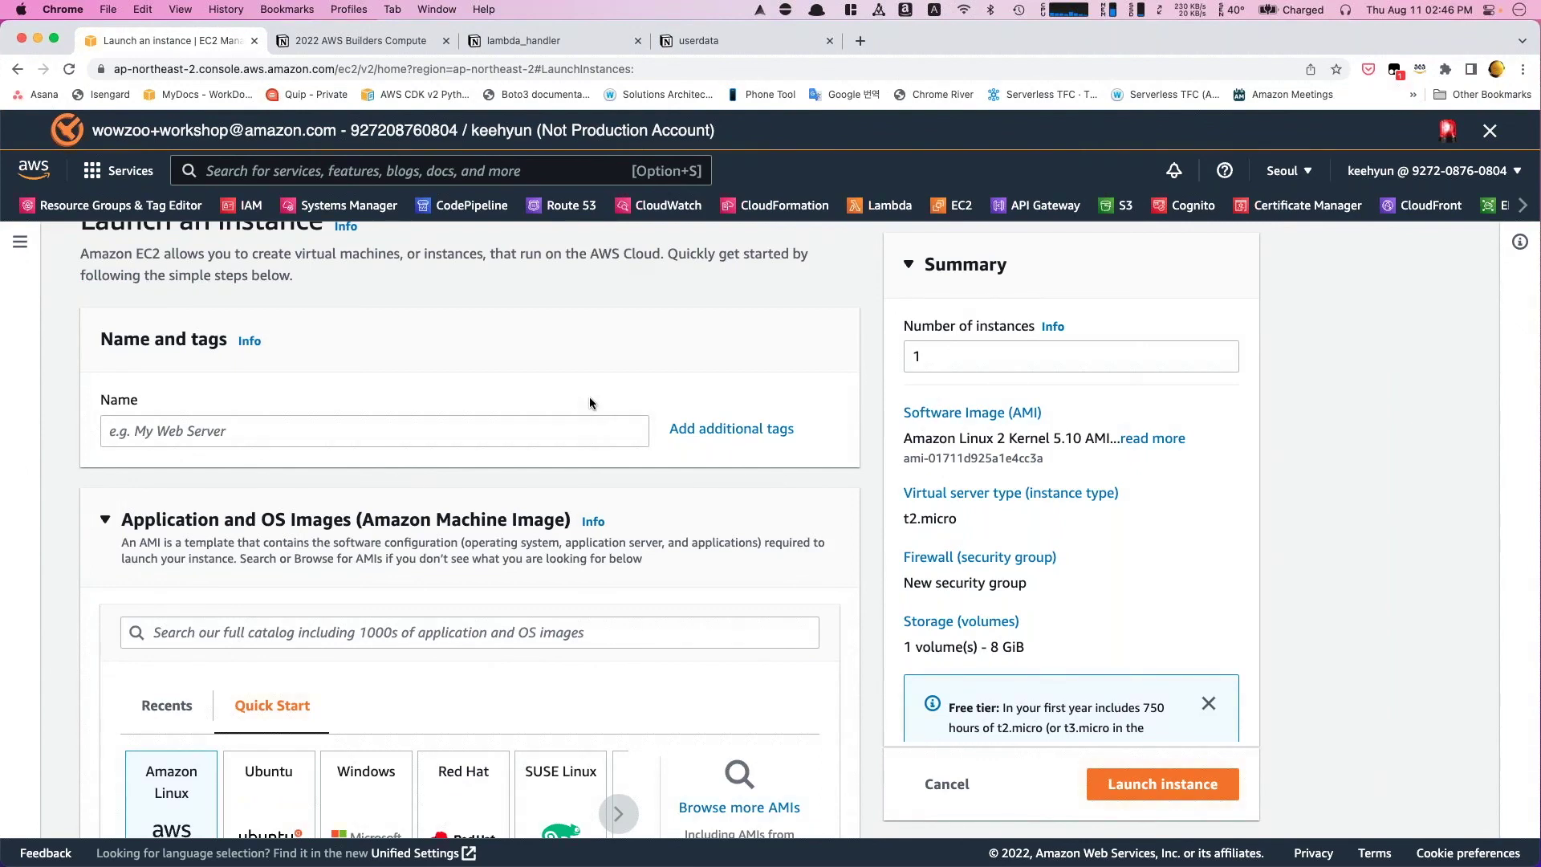
pyautogui.click(704, 431)
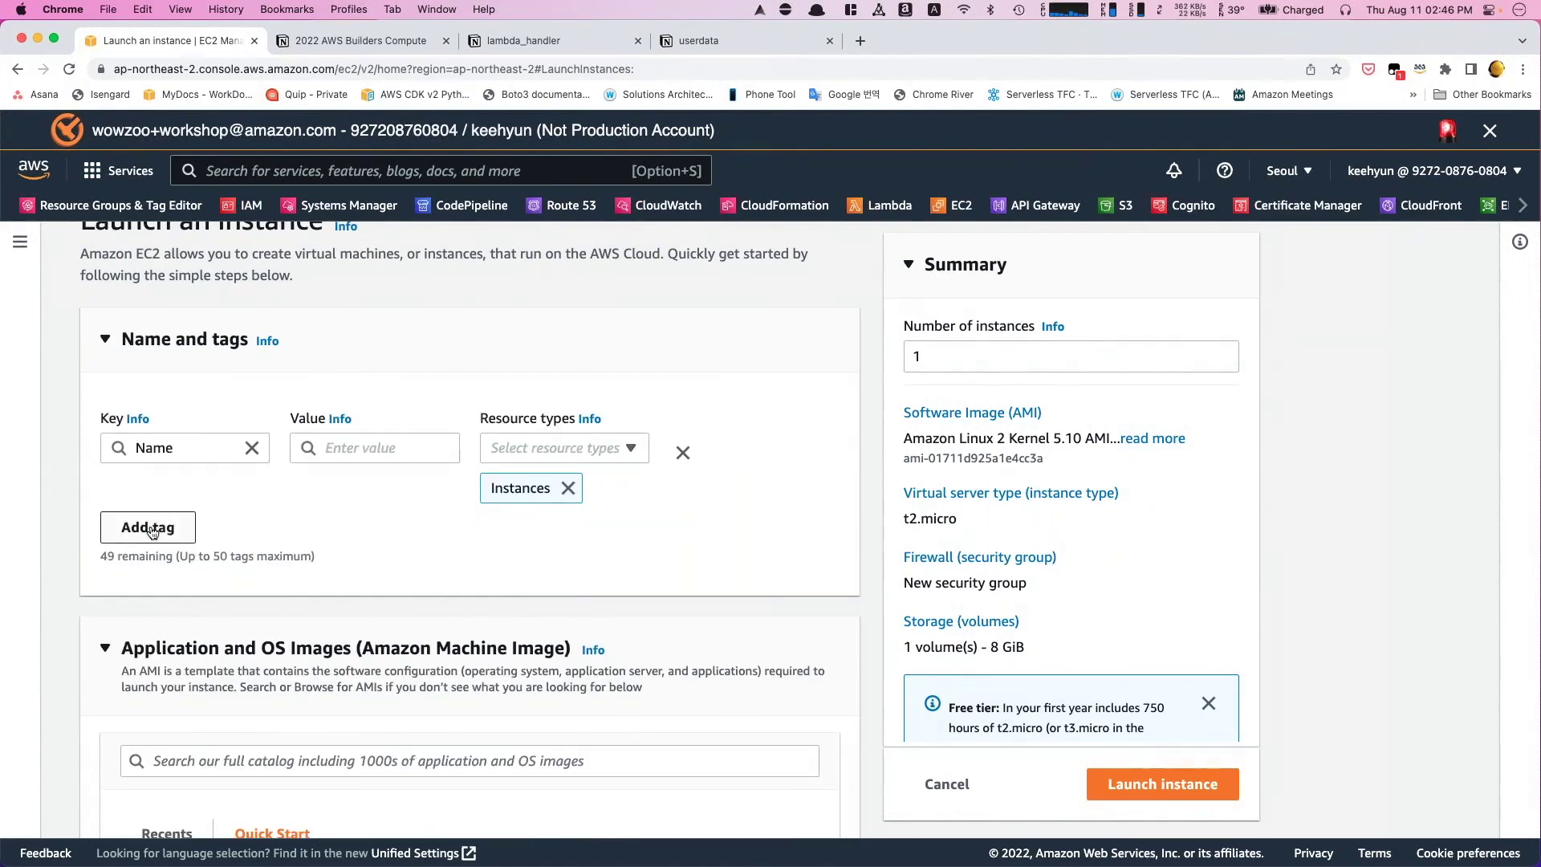
pyautogui.click(151, 528)
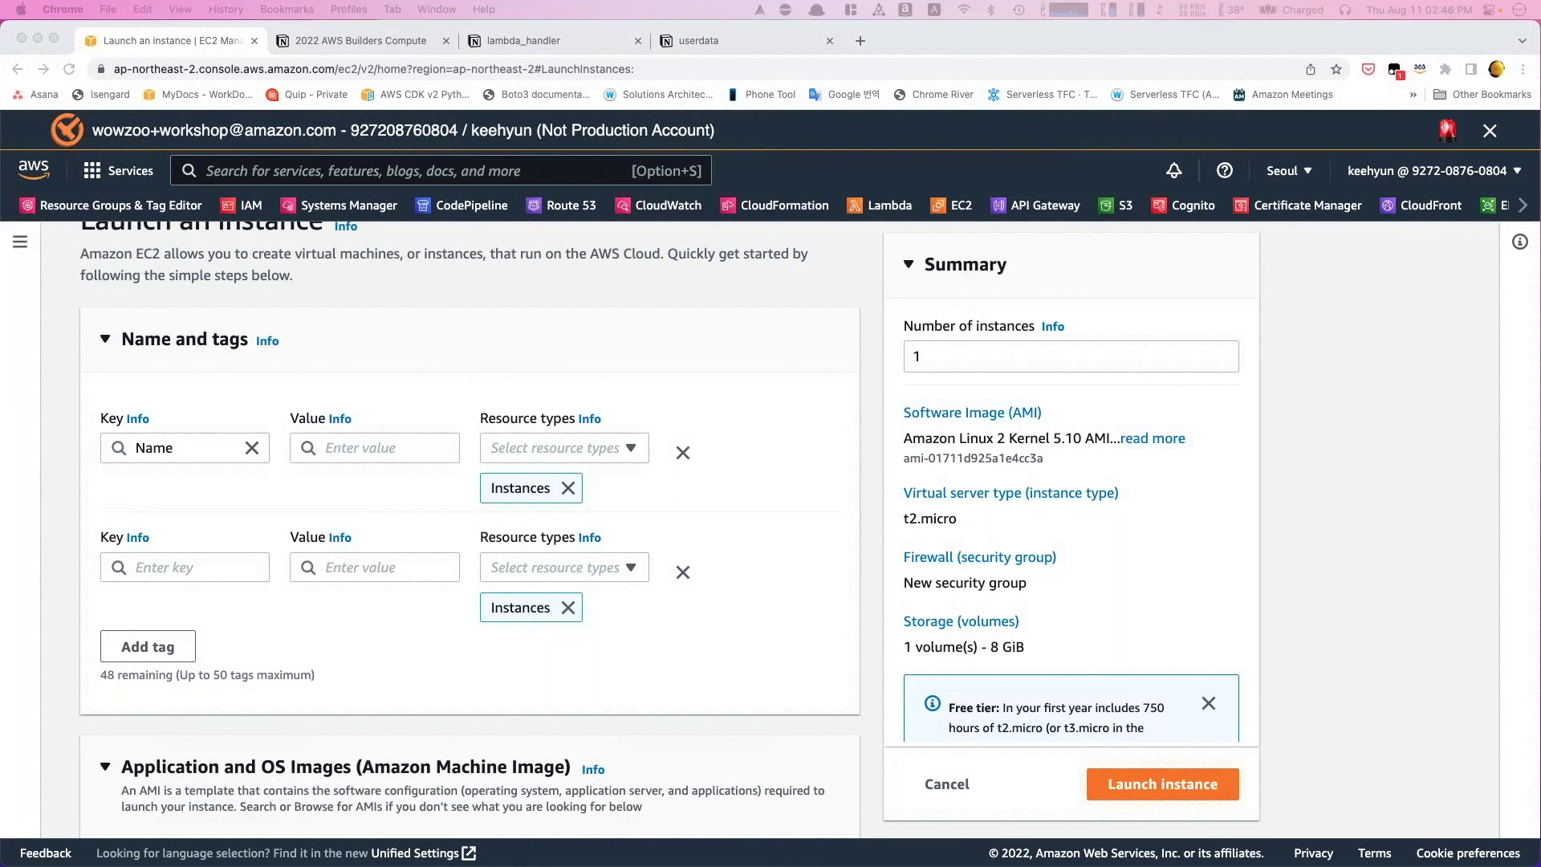
# - Set the value of the instance's Name tag to MyWebServer
pyautogui.click(432, 446)
pyautogui.write('Myt')
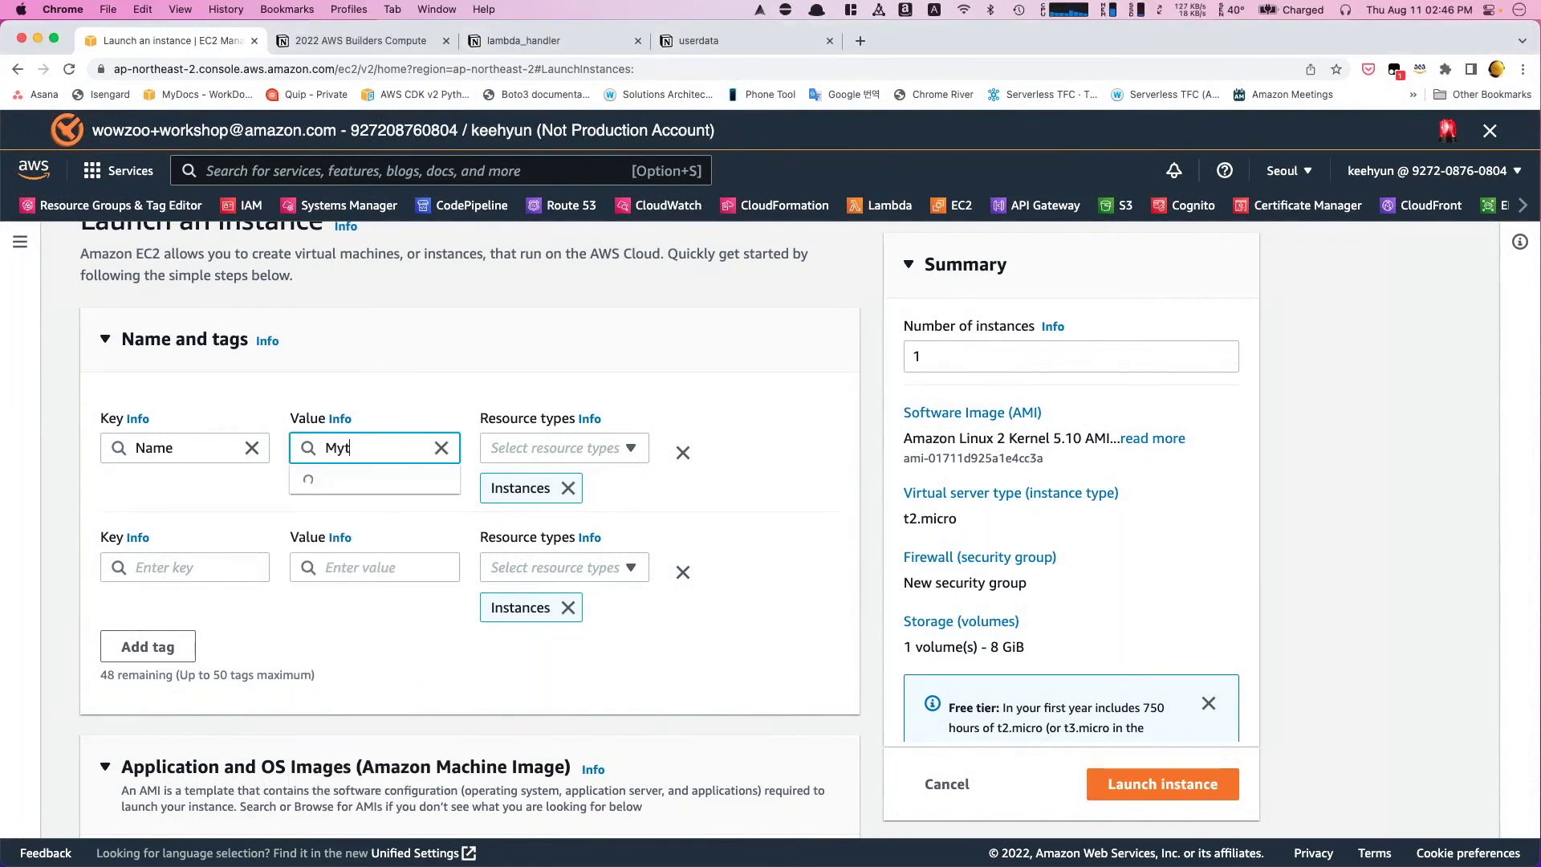
pyautogui.press('BackSpace')
pyautogui.write('WebServer')
pyautogui.click(514, 339)
pyautogui.click(514, 339)
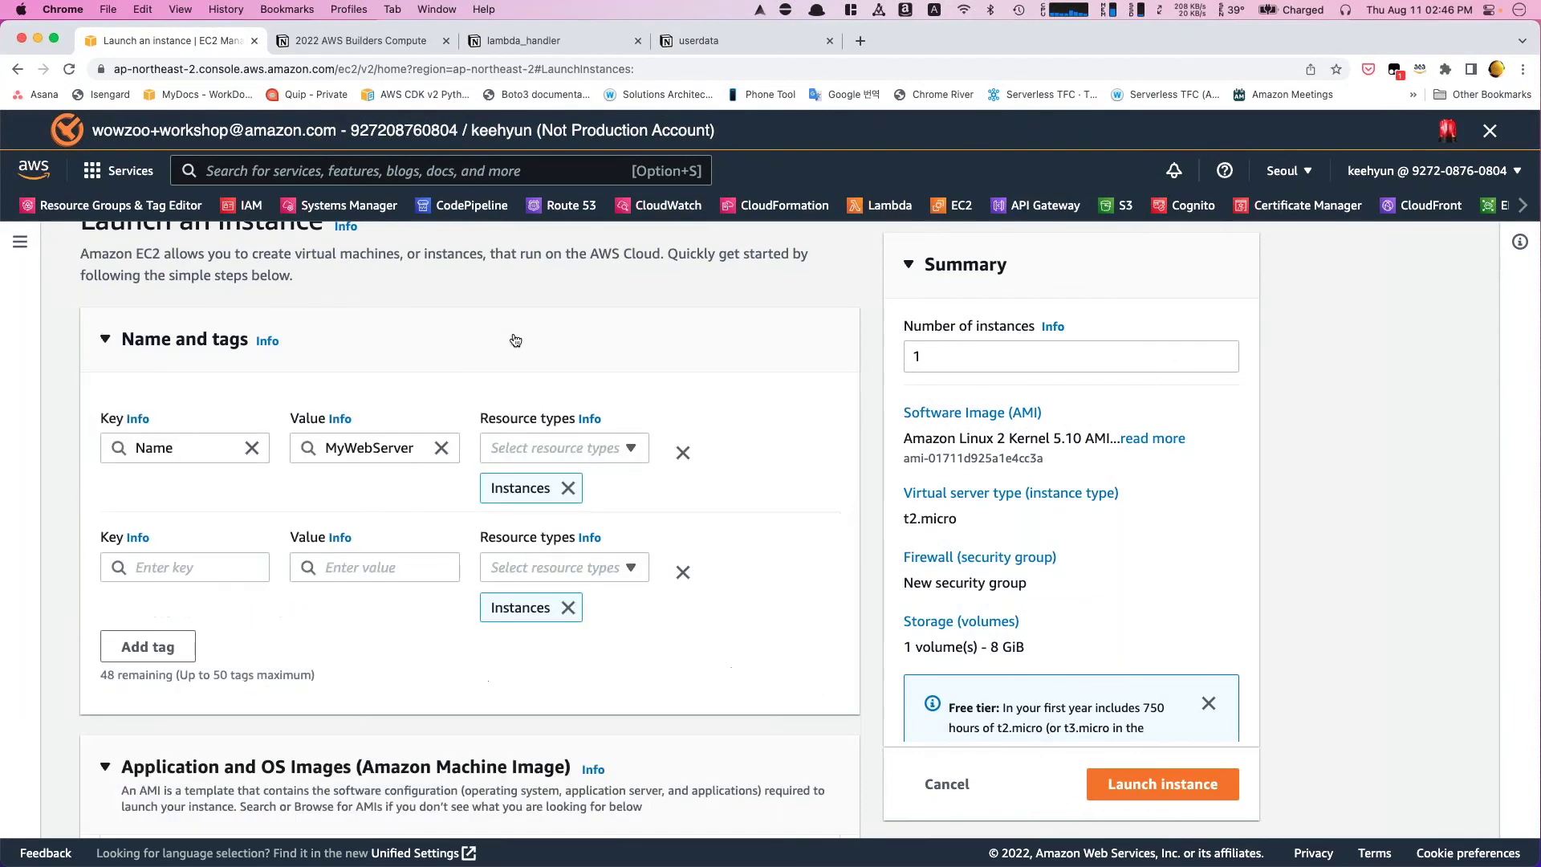
# - Set the second tag's key to Owner and its value to AWSBuilders2022
pyautogui.click(188, 564)
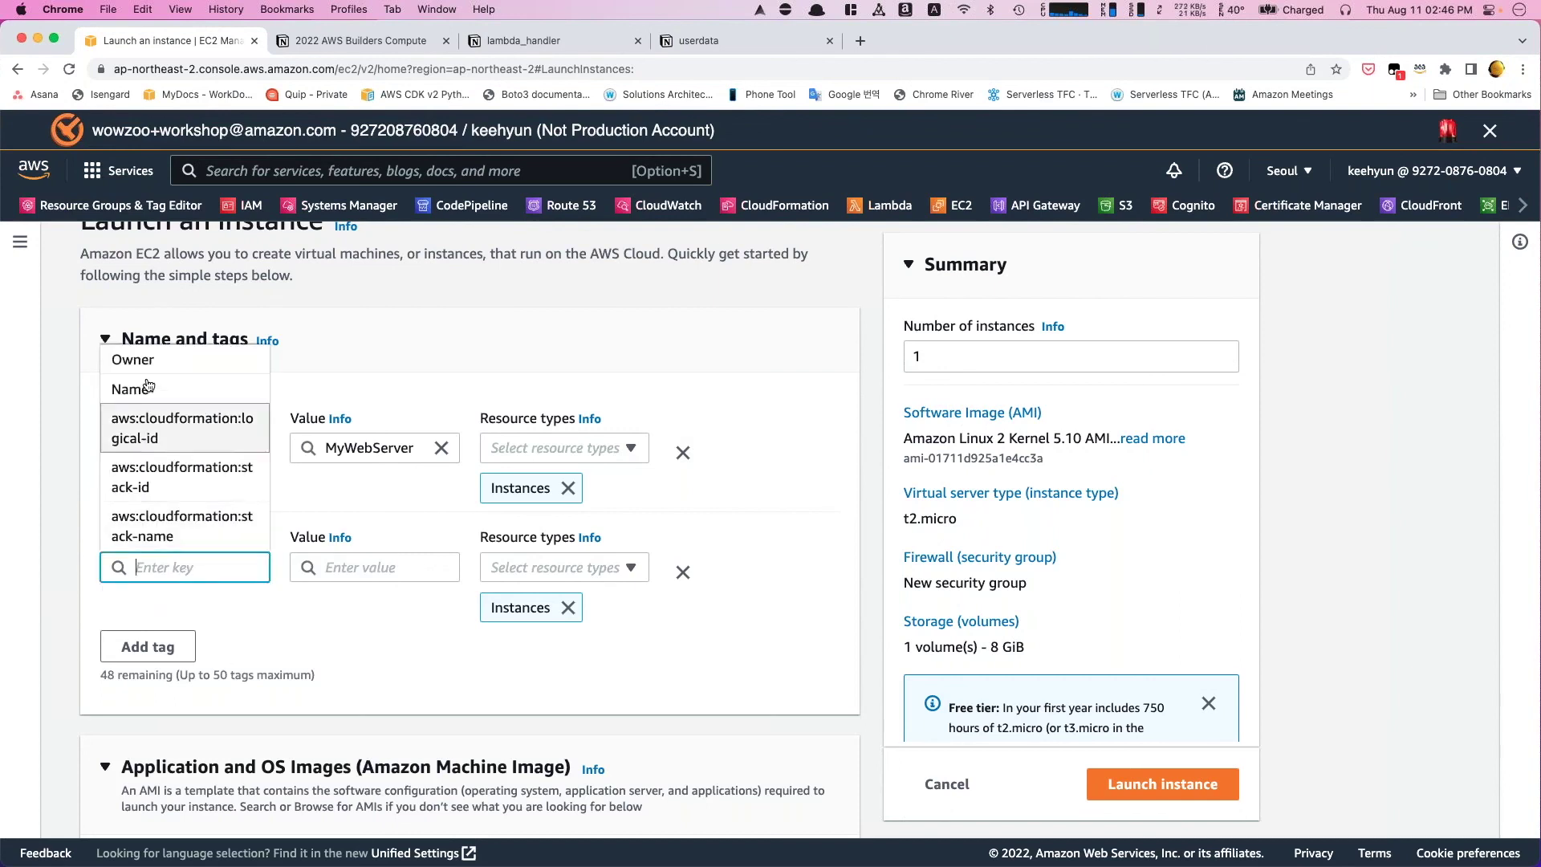
pyautogui.click(147, 372)
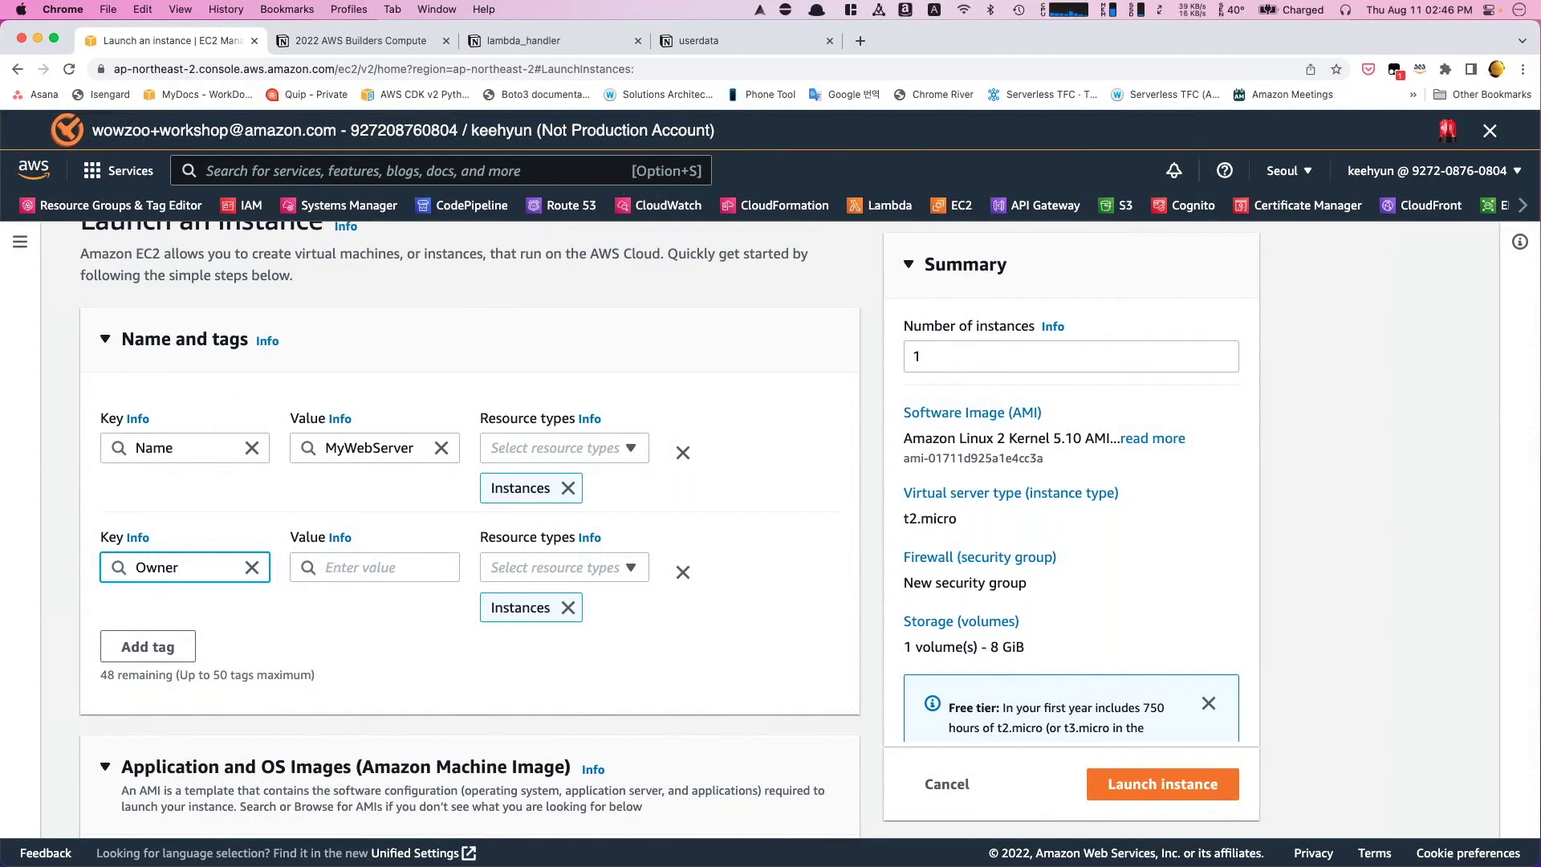
pyautogui.press('super+space')
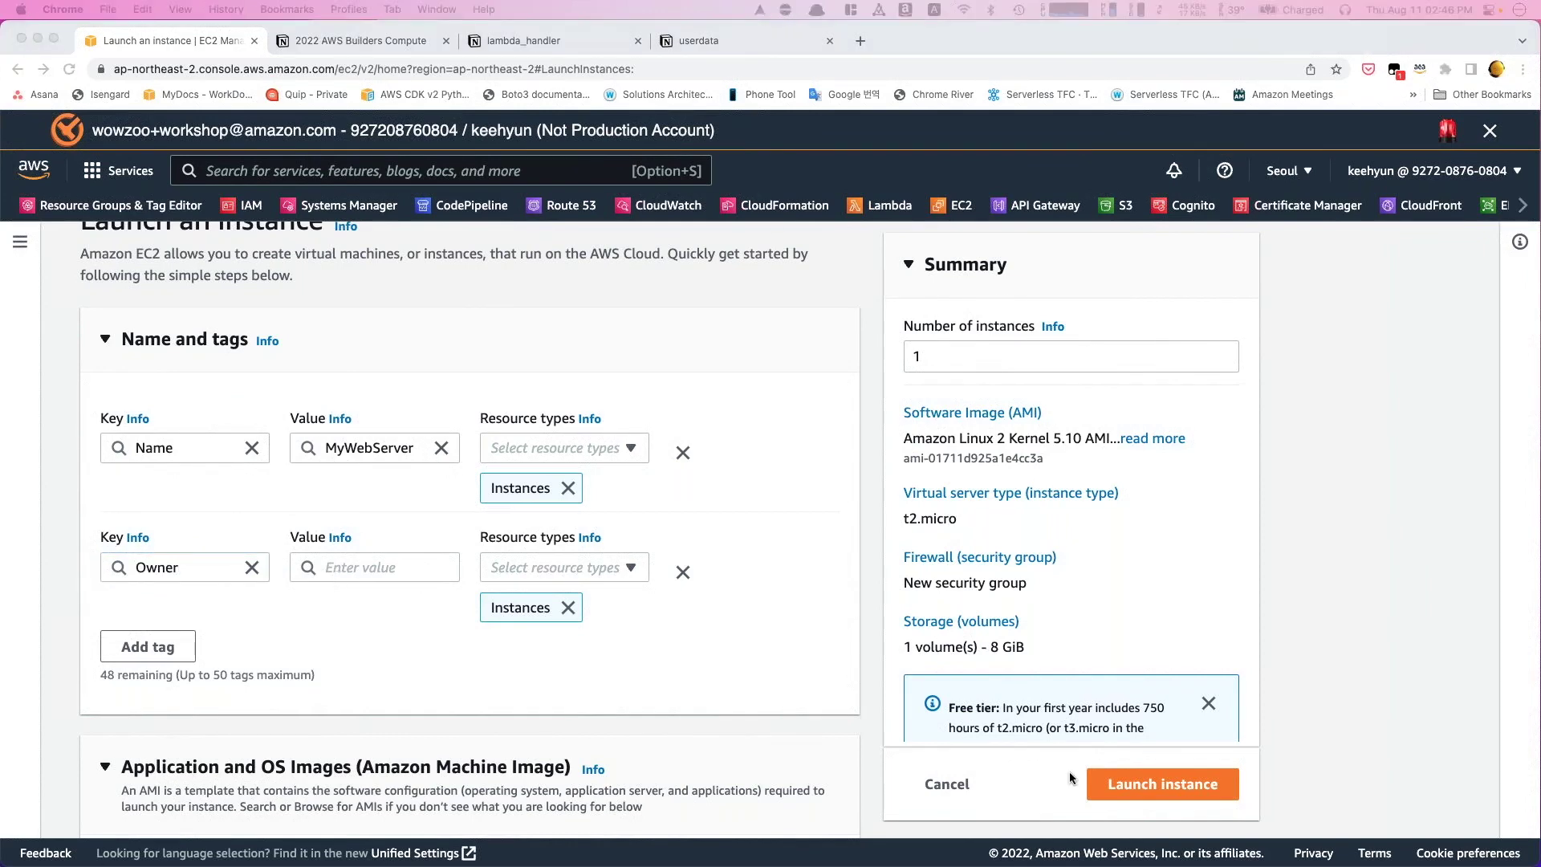
pyautogui.click(350, 571)
pyautogui.write('VSBuilders2022')
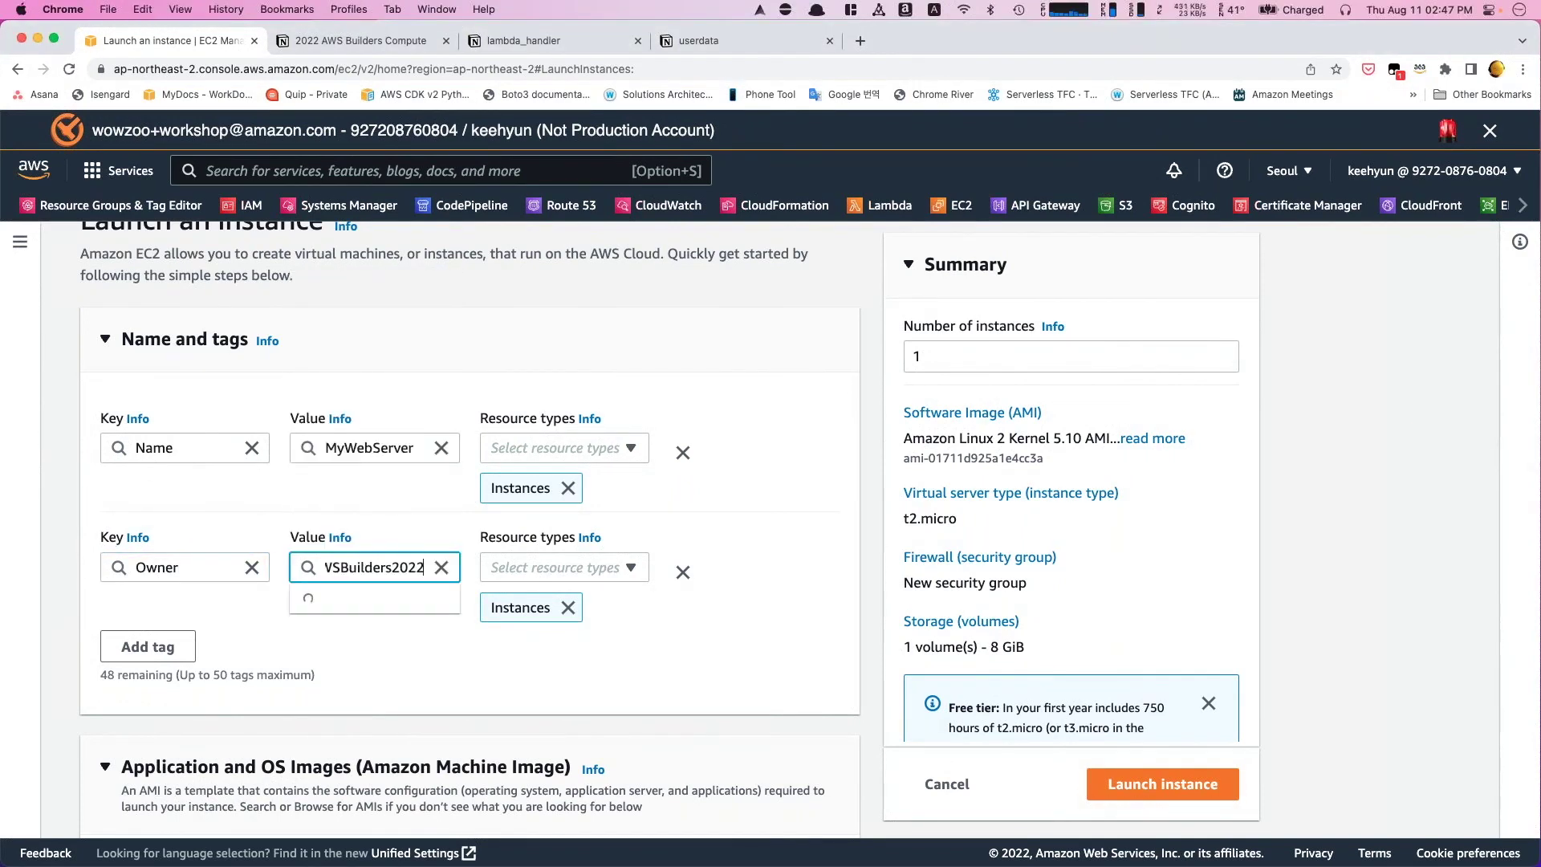
pyautogui.click(329, 633)
# - Examine the machine image, architecture, instance type and key pair settings of the new instance
pyautogui.scroll(-1, 329, 633)
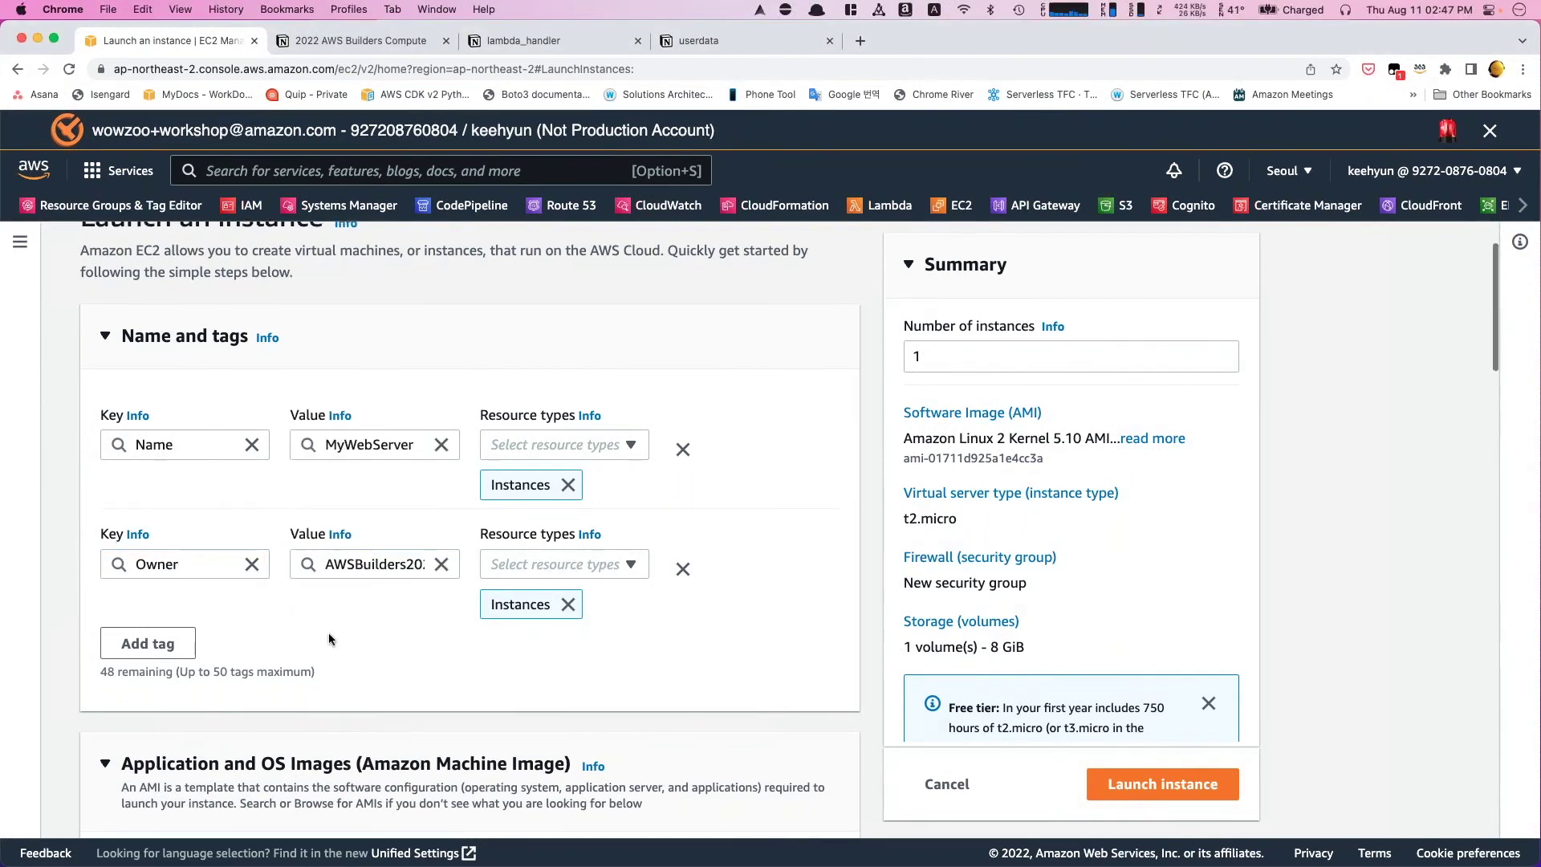
pyautogui.scroll(-6, 330, 633)
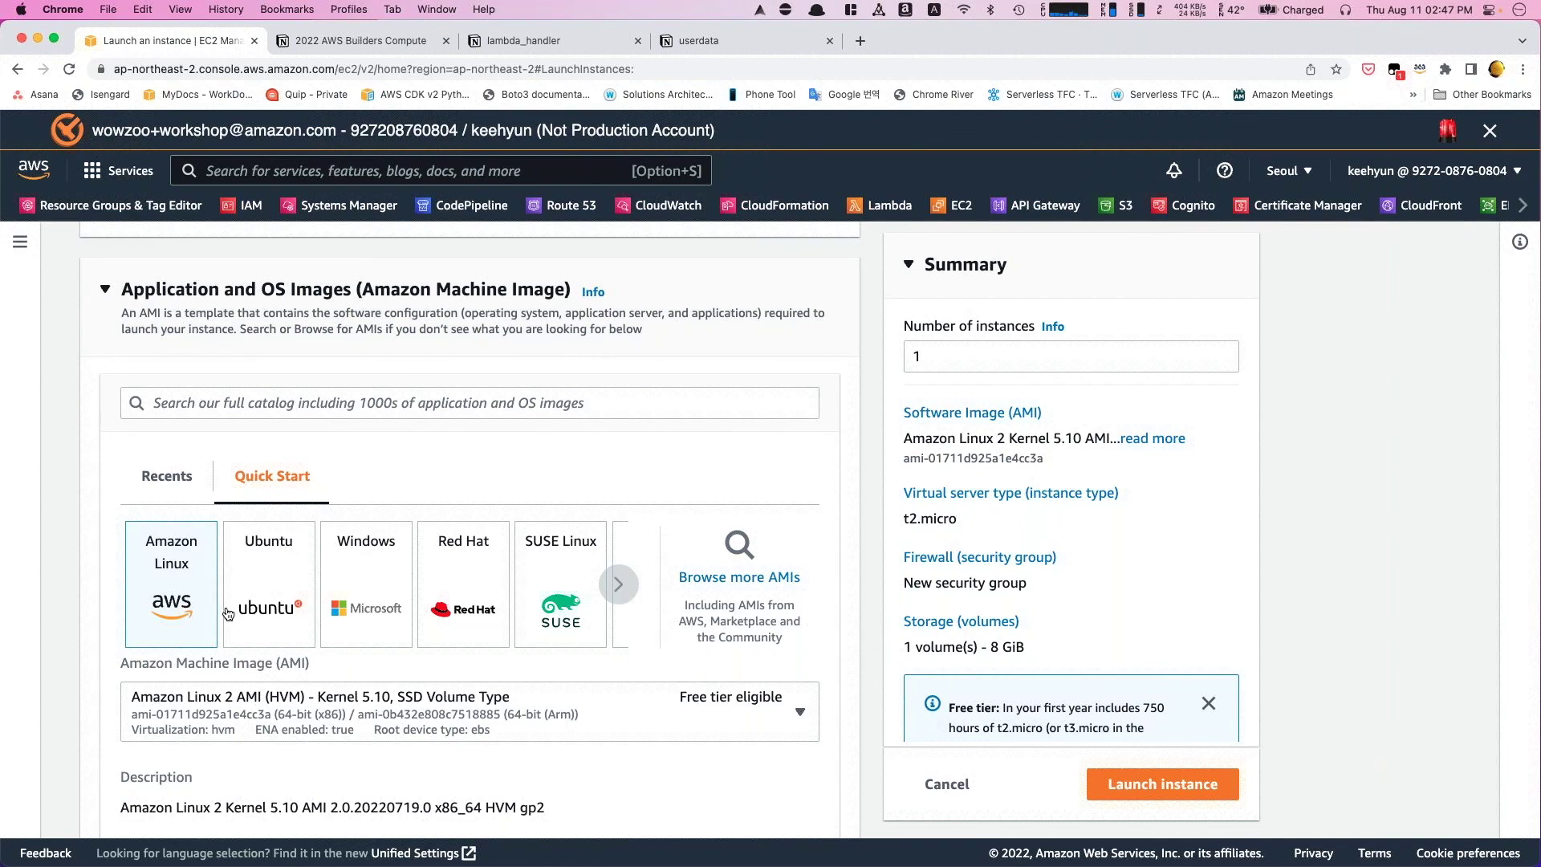
pyautogui.scroll(-1, 228, 614)
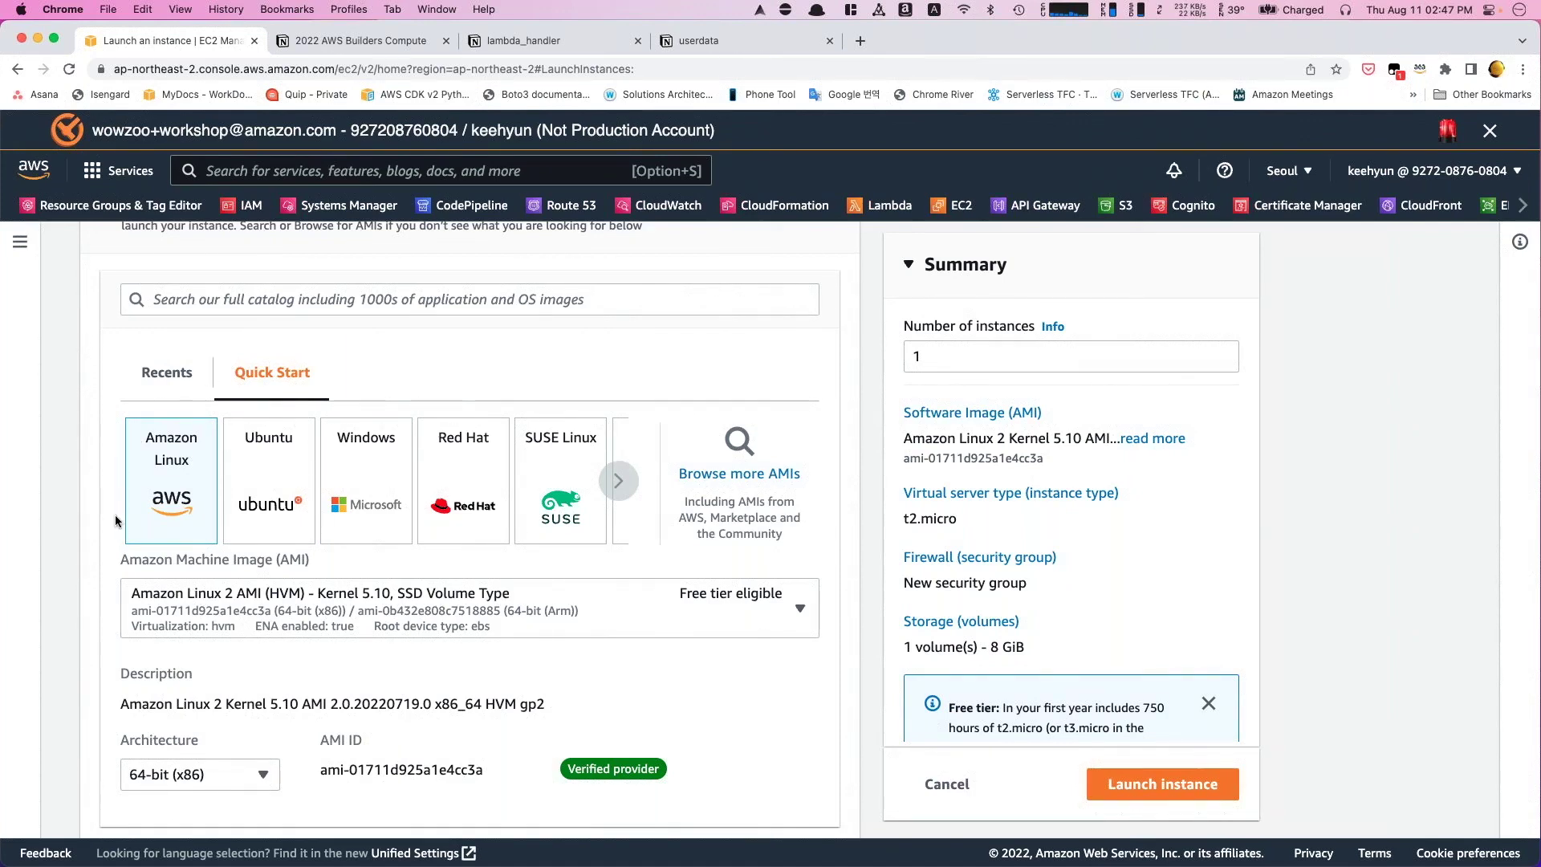
pyautogui.scroll(-2, 114, 513)
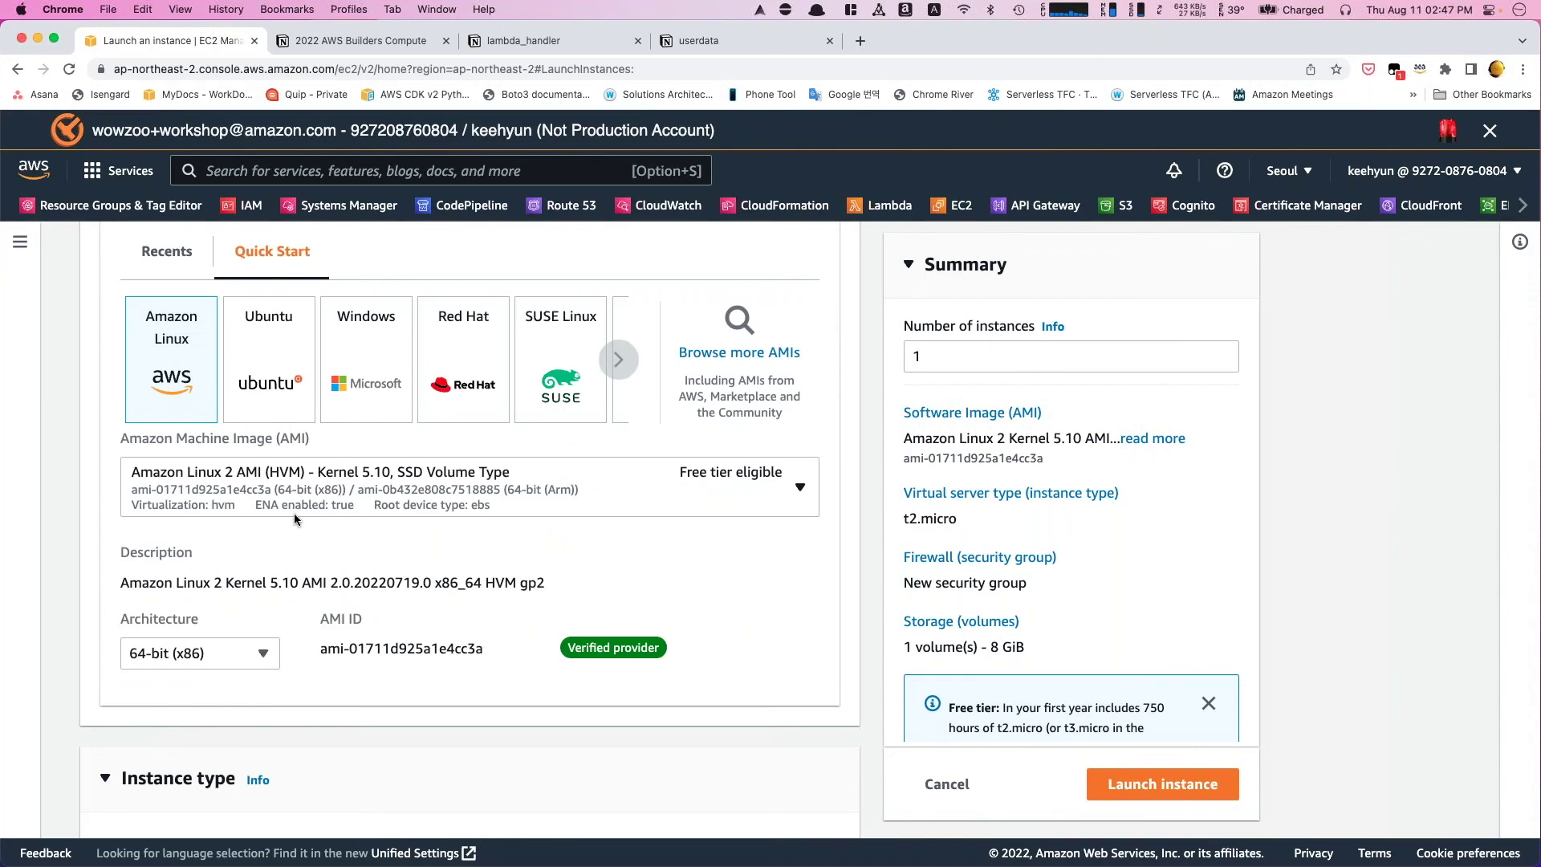
pyautogui.scroll(-3, 294, 518)
pyautogui.scroll(-2, 293, 517)
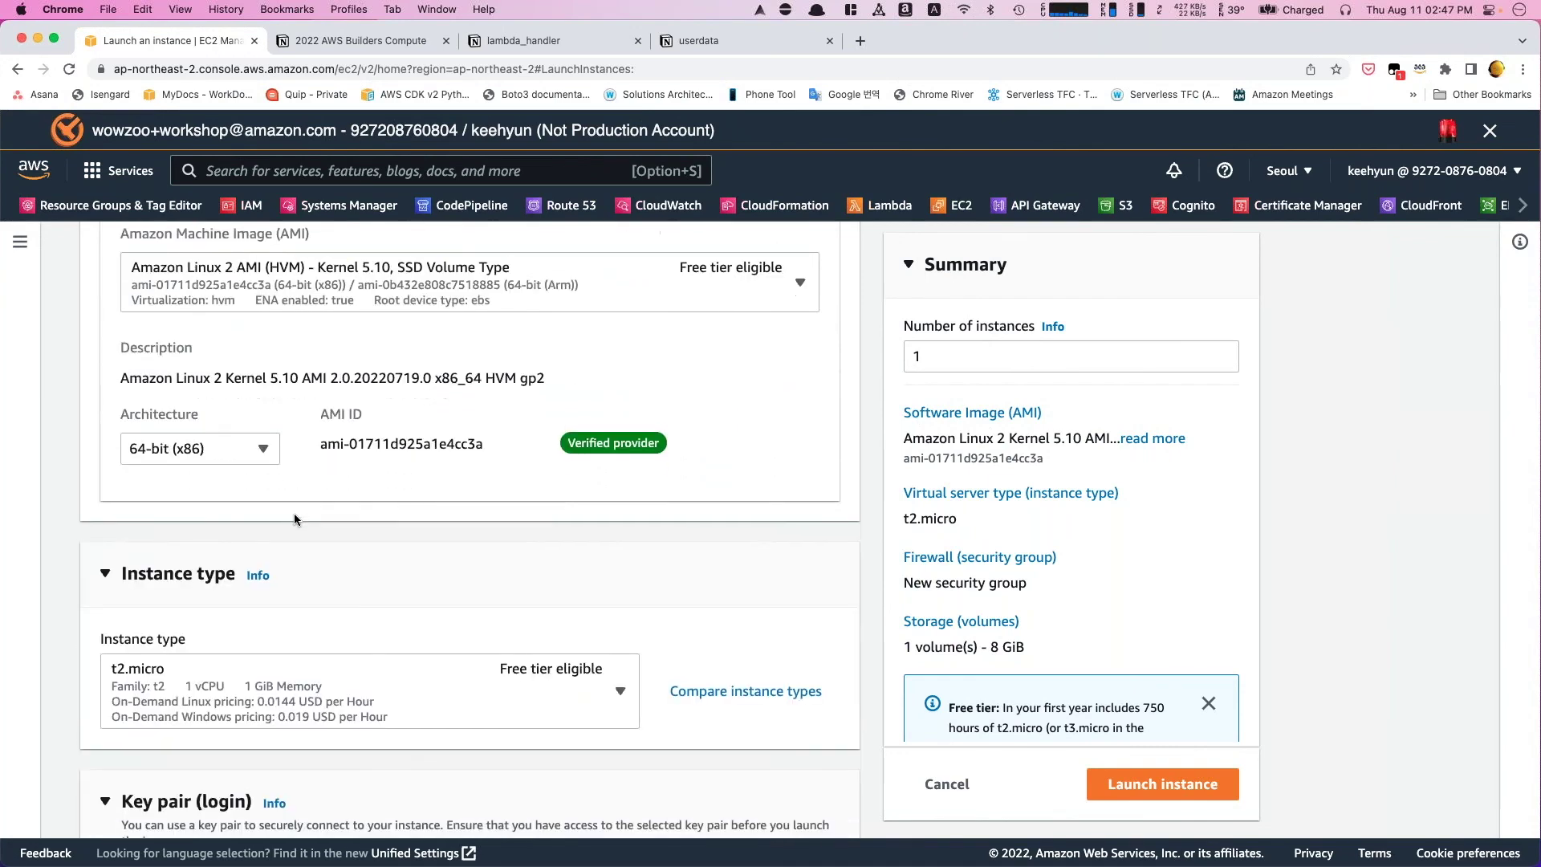
pyautogui.scroll(-1, 294, 517)
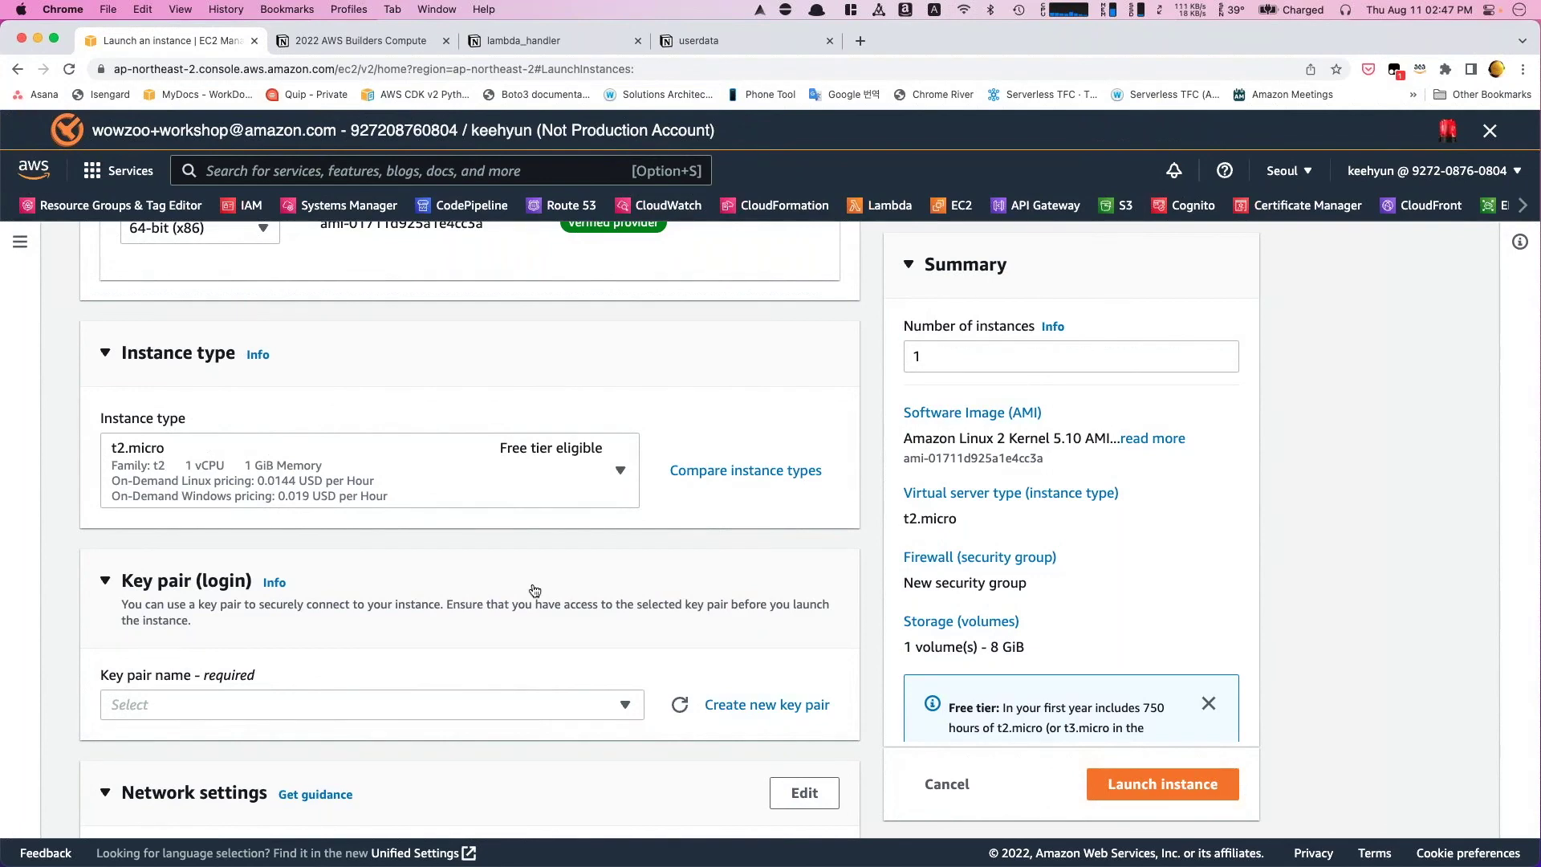
pyautogui.scroll(-3, 534, 590)
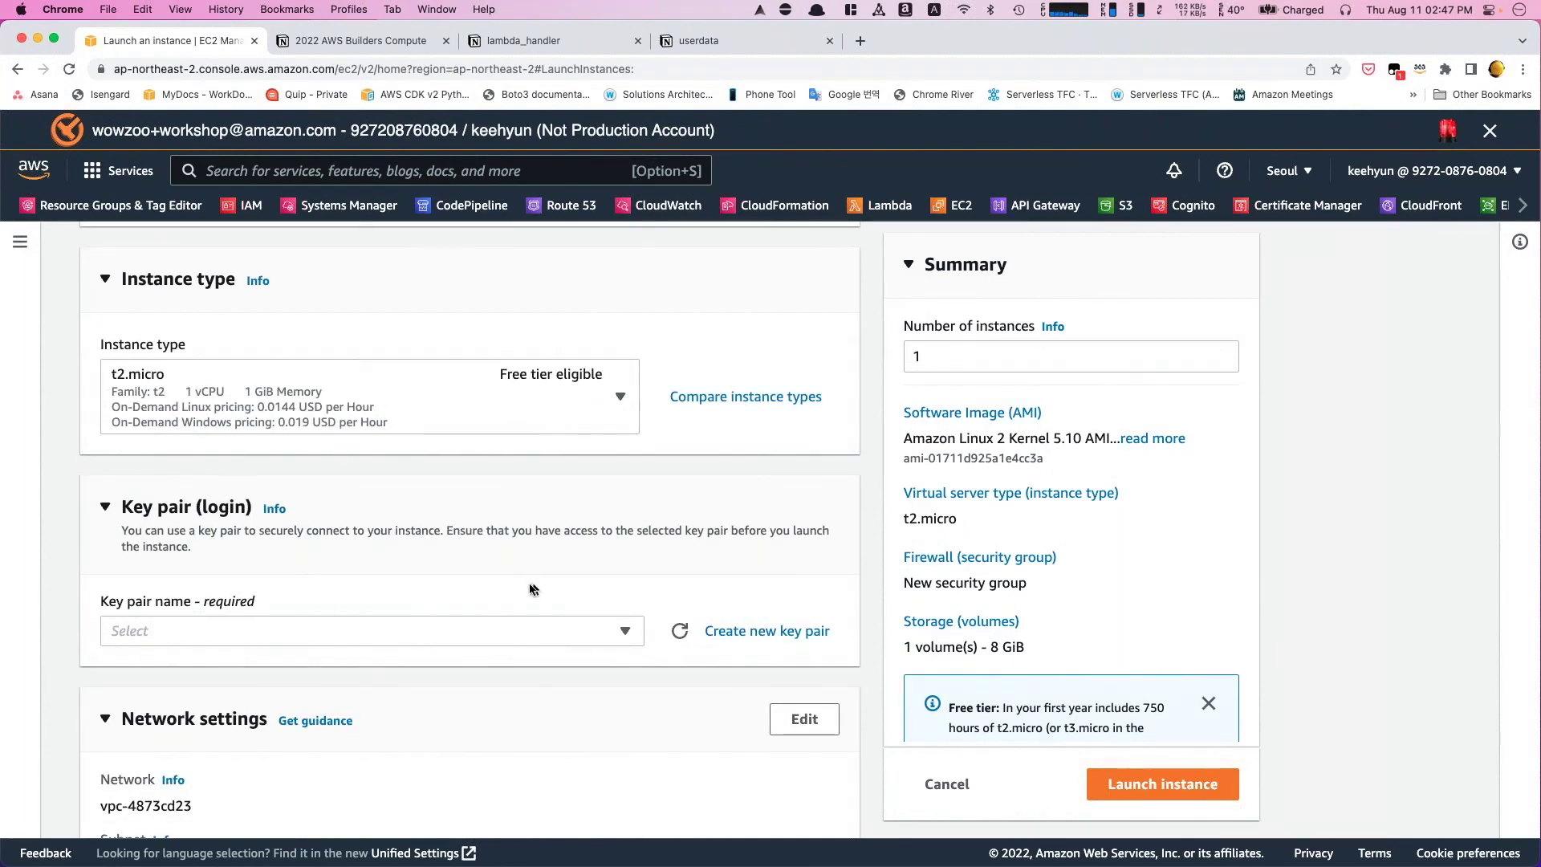
# - Open the EC2 console in a separate tab and view the account's key pairs
pyautogui.keyDown('super'); pyautogui.click(958, 207); pyautogui.keyUp('super')
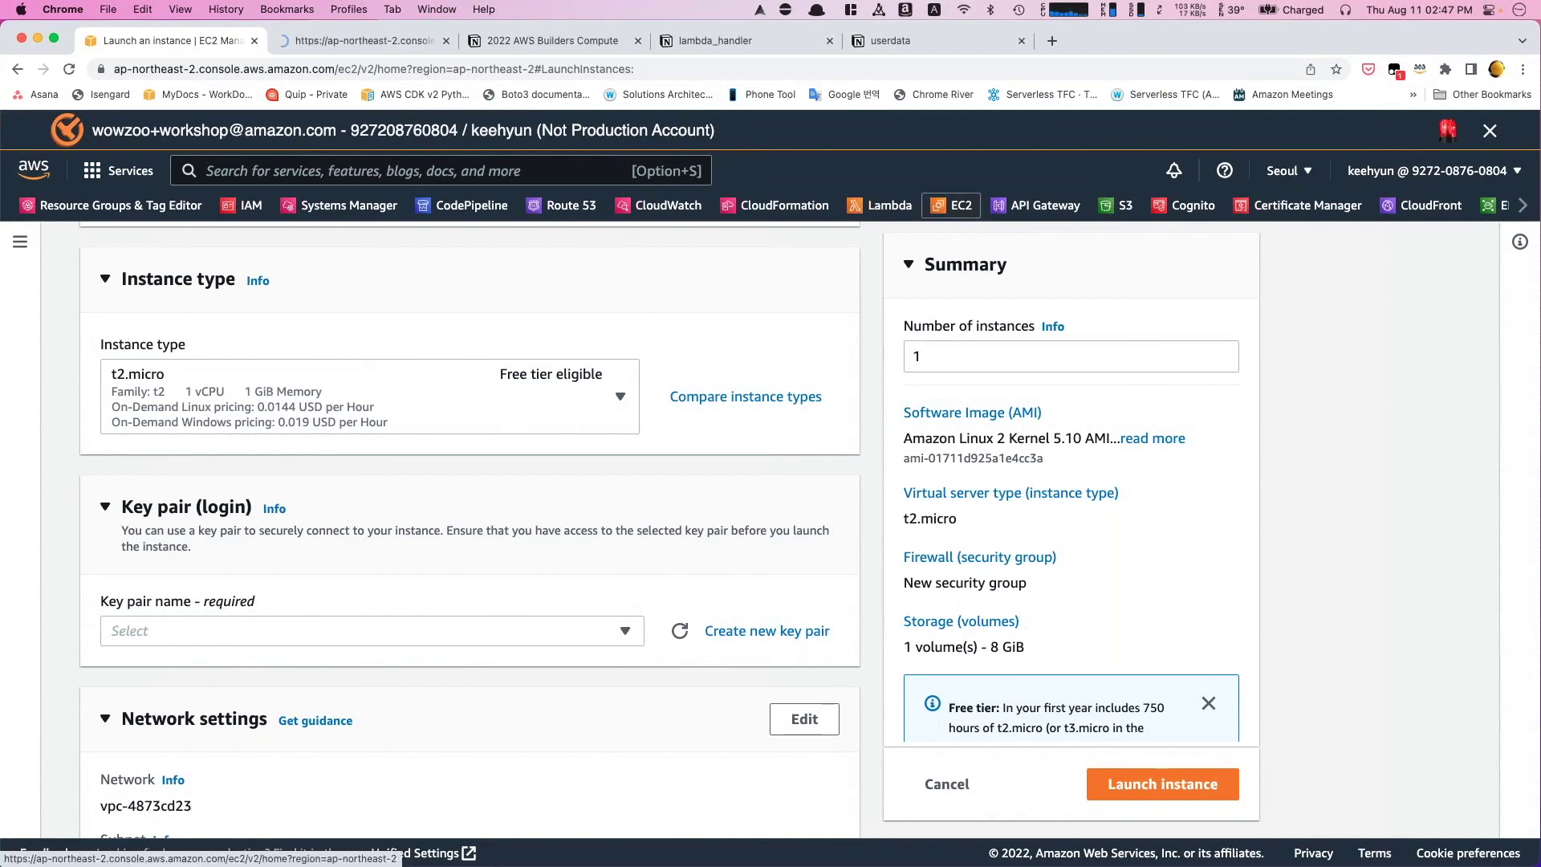
pyautogui.click(353, 43)
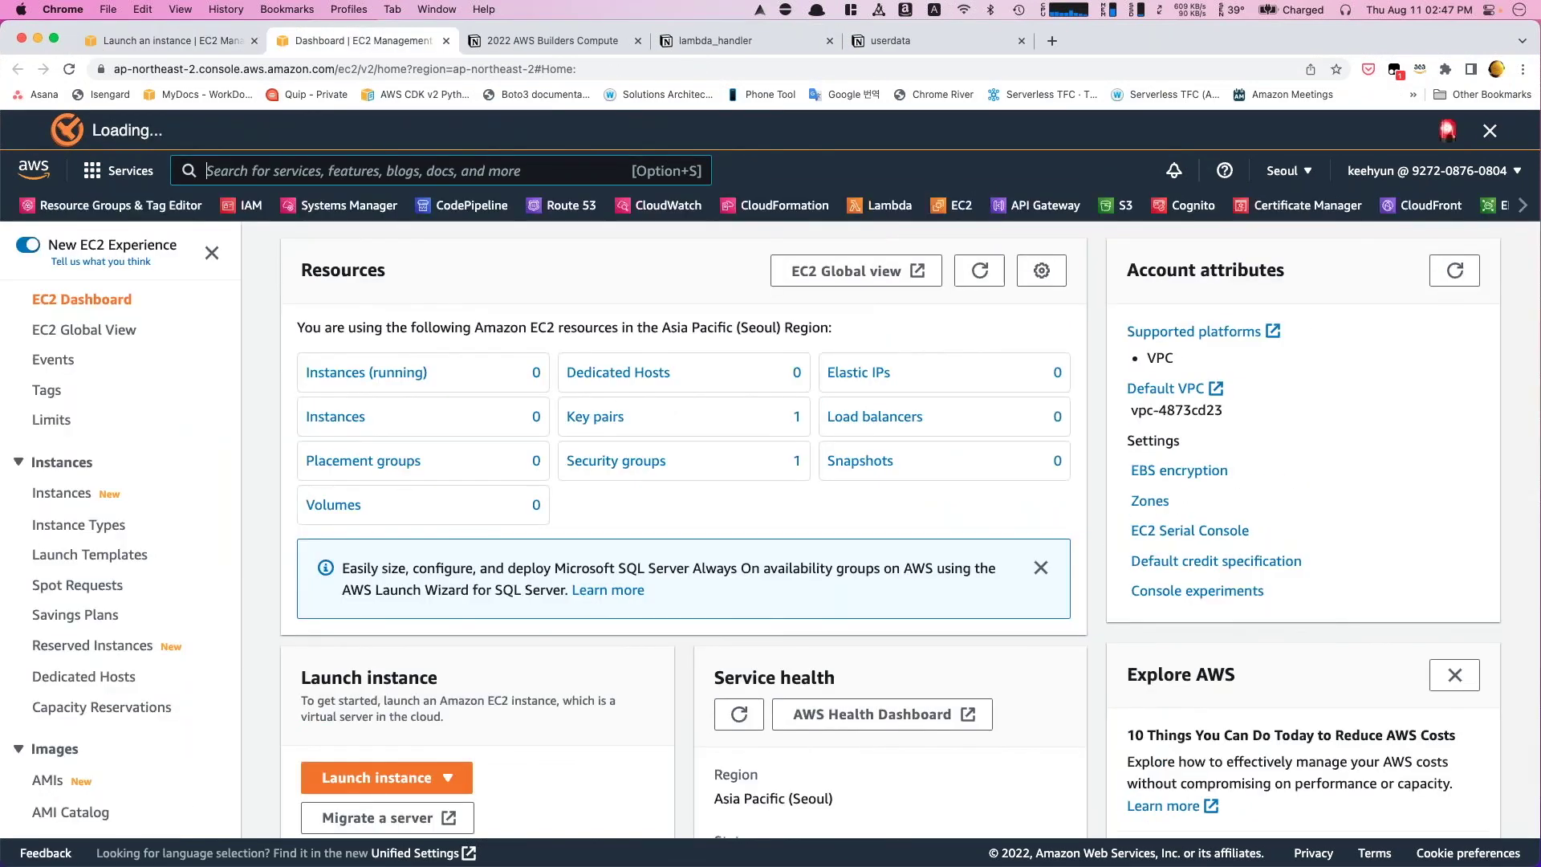
pyautogui.scroll(-5, 67, 793)
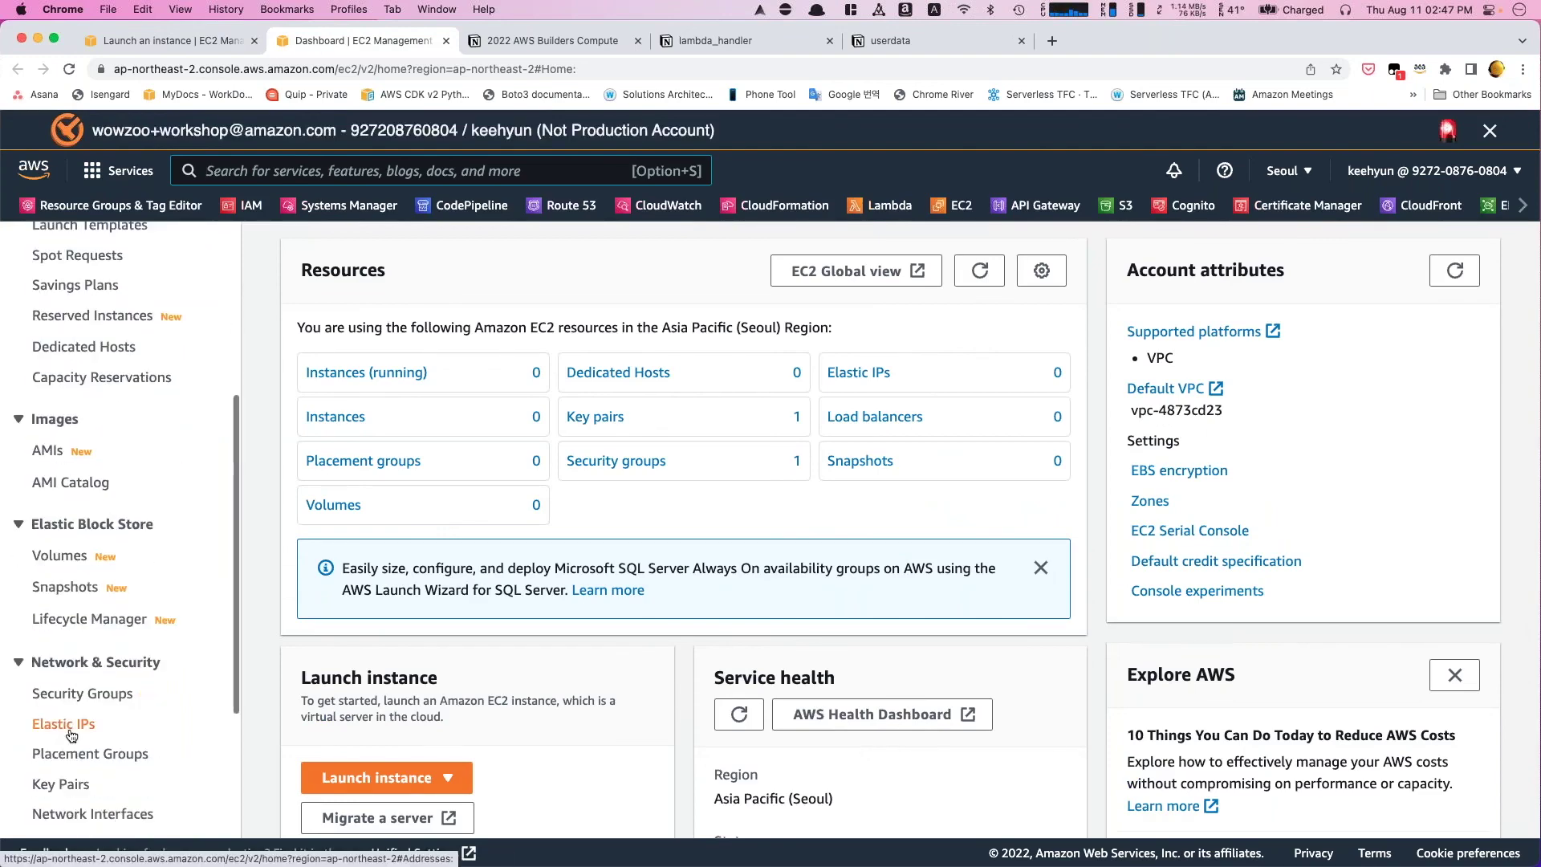
pyautogui.click(68, 791)
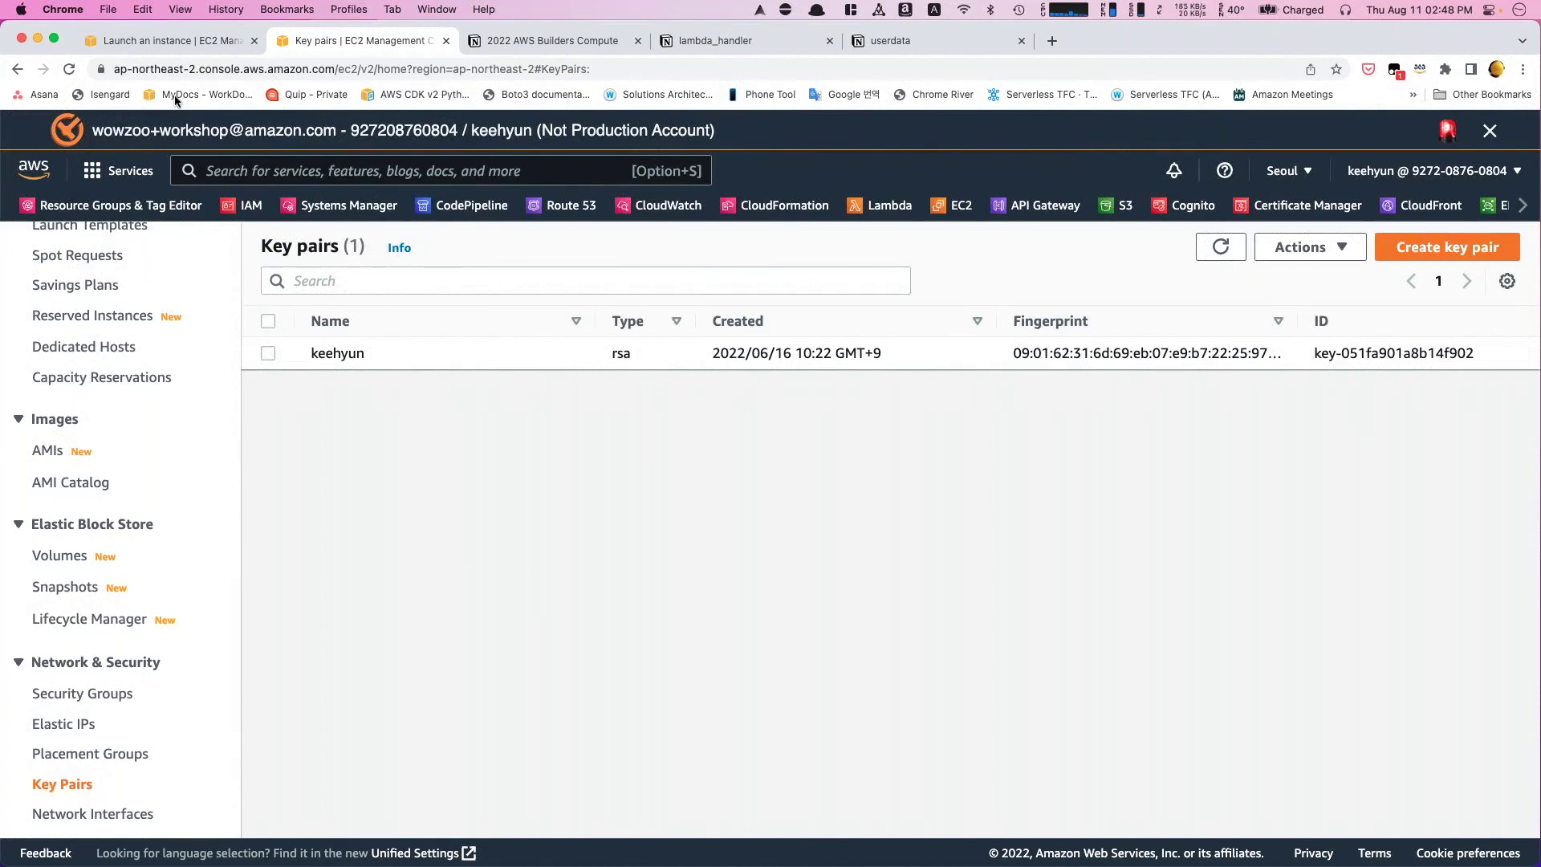
# - Return to the instance launch form and choose to proceed without a key pair
pyautogui.click(206, 40)
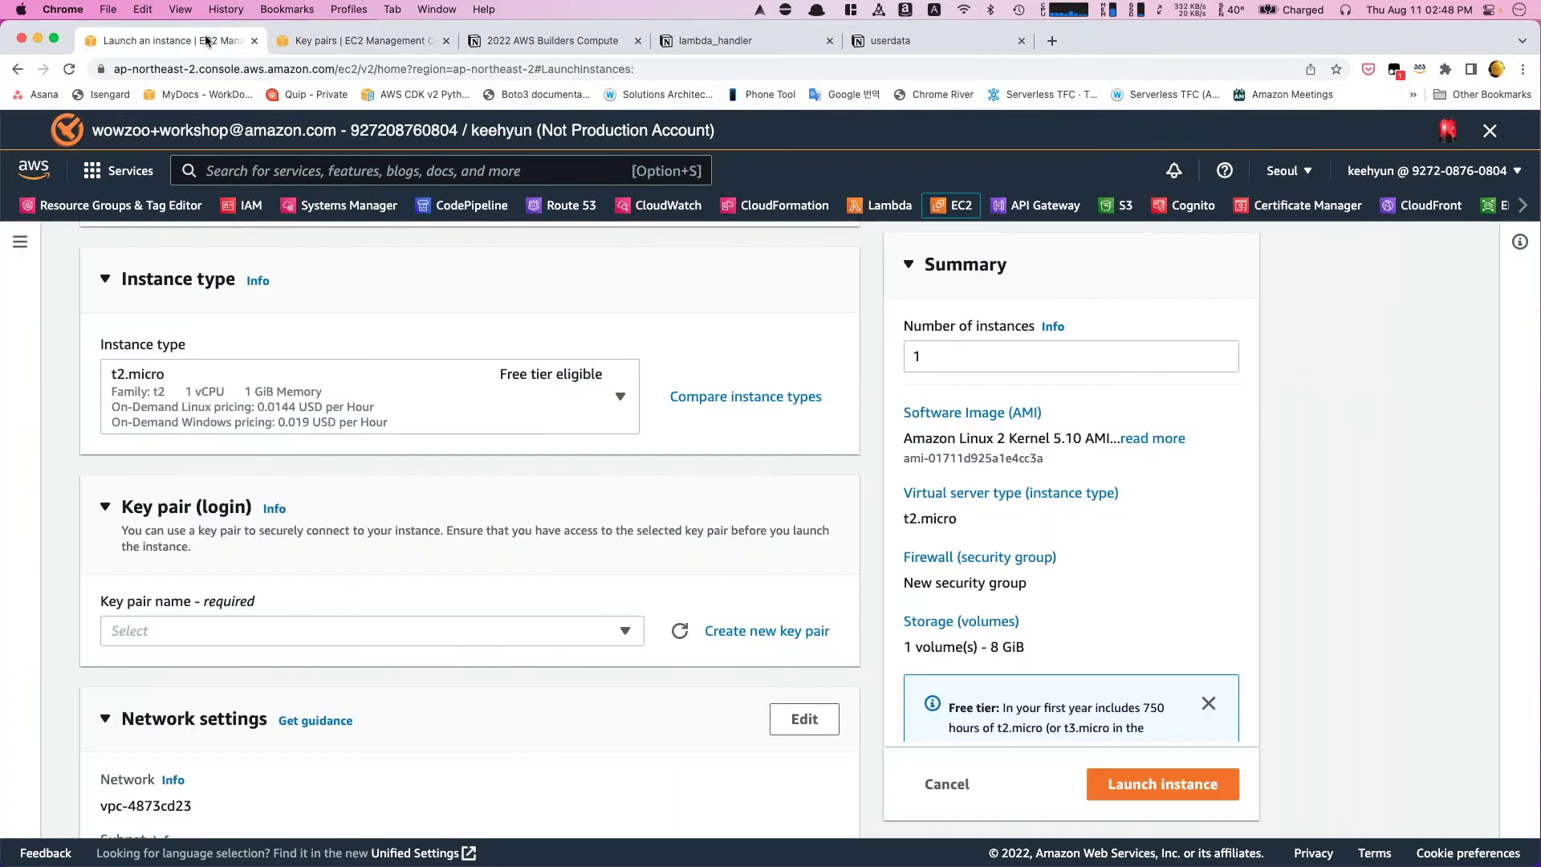
pyautogui.click(152, 631)
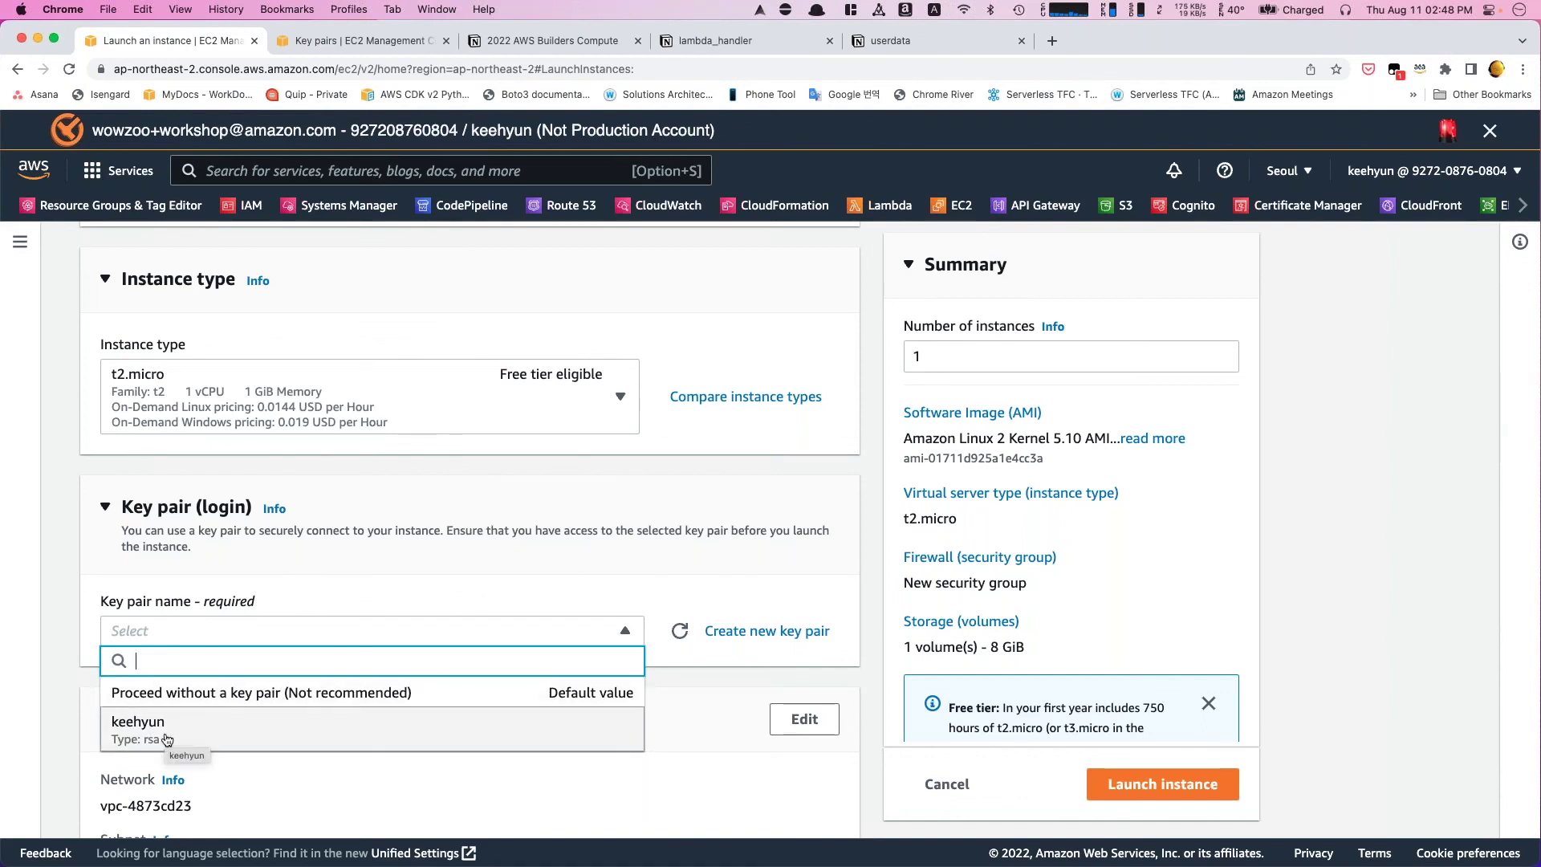
pyautogui.click(256, 604)
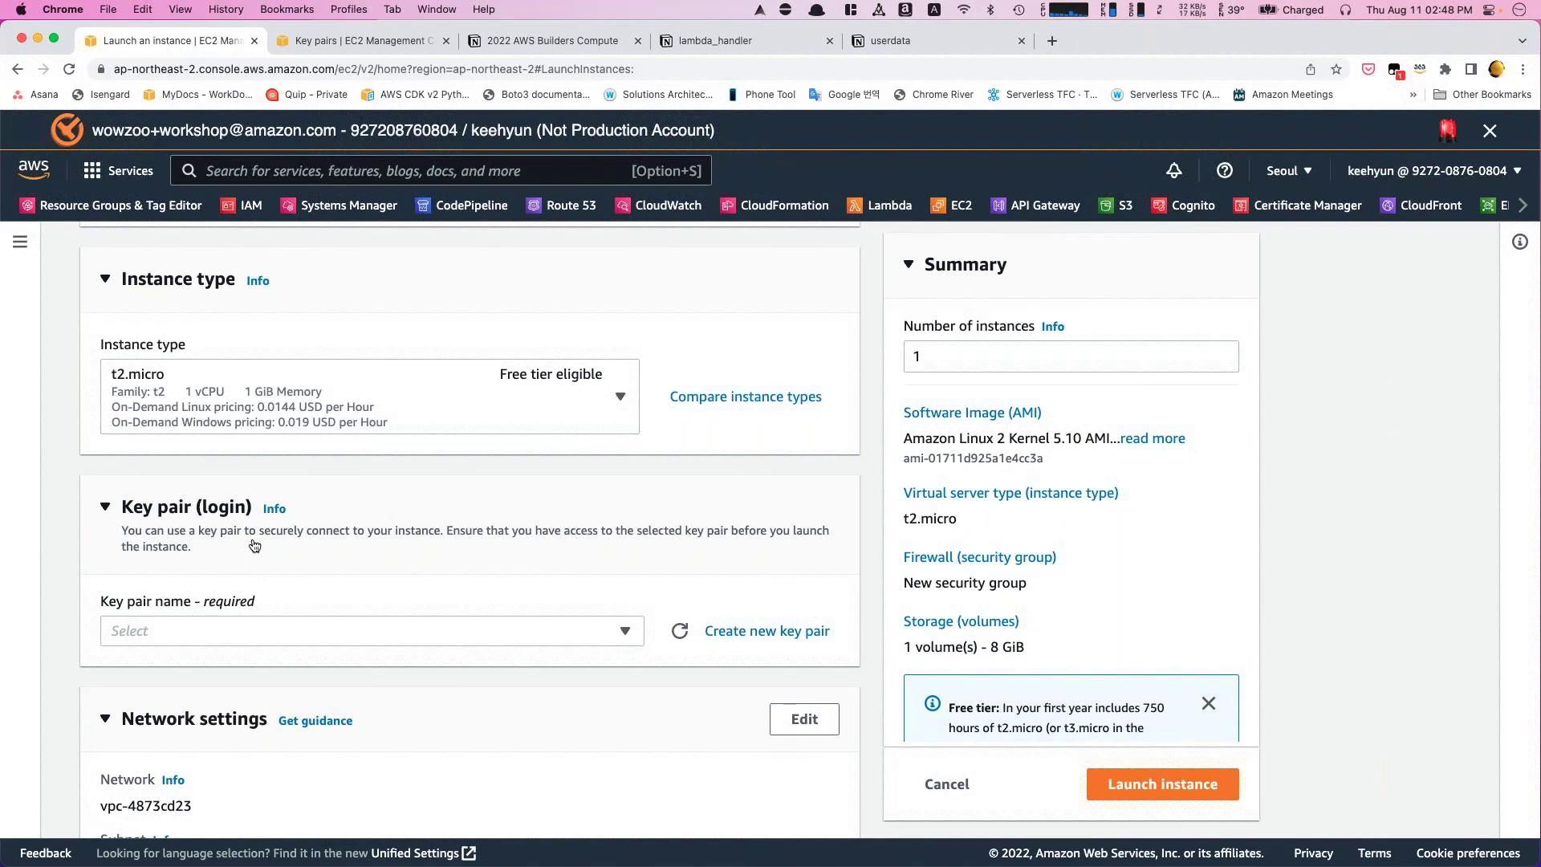
pyautogui.scroll(-2, 255, 545)
pyautogui.click(257, 567)
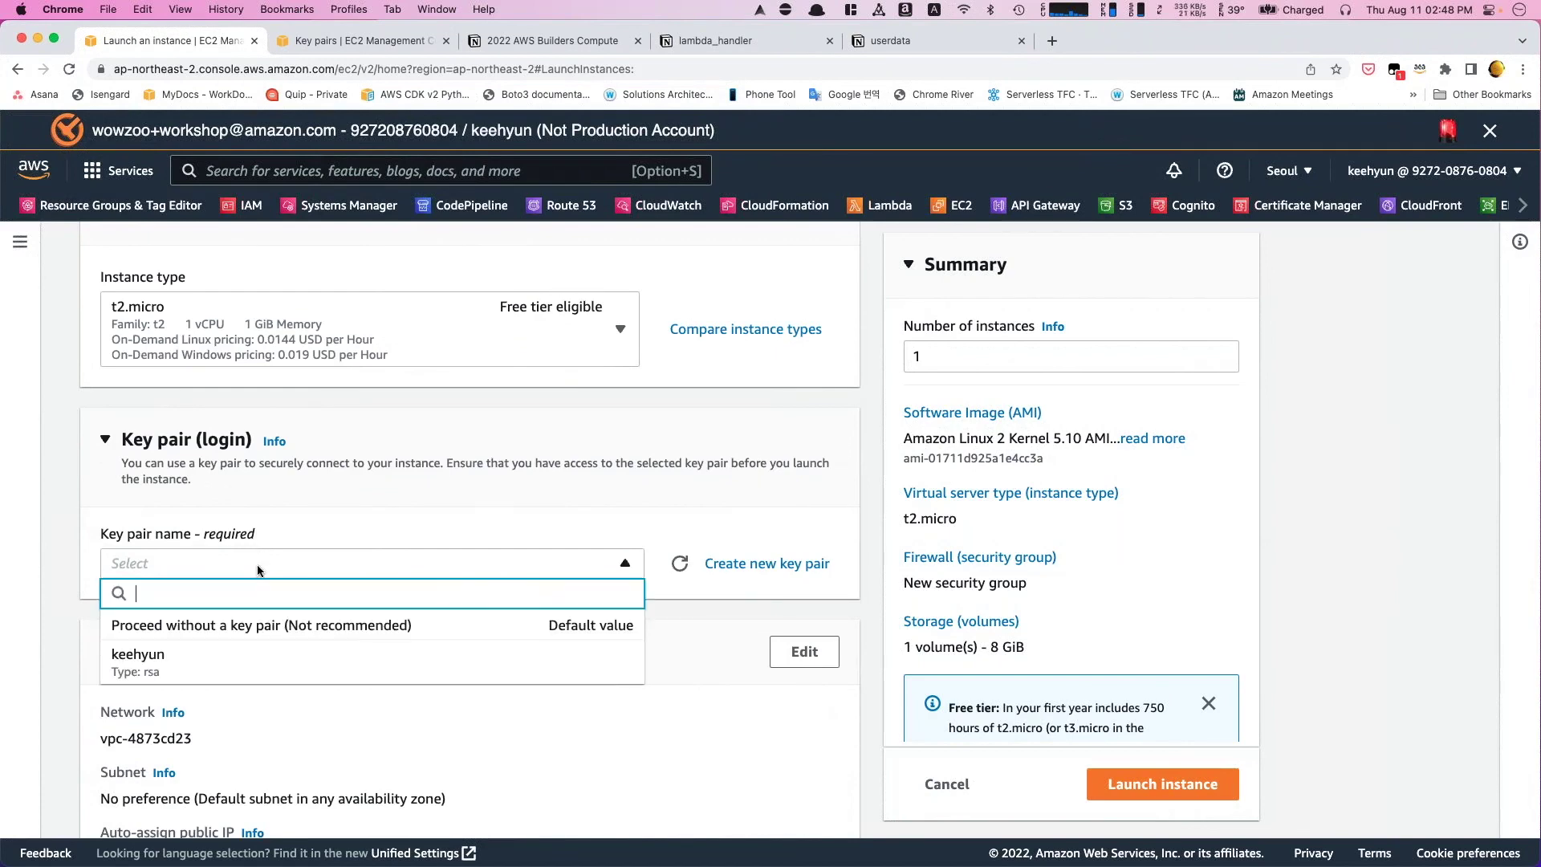
pyautogui.click(200, 630)
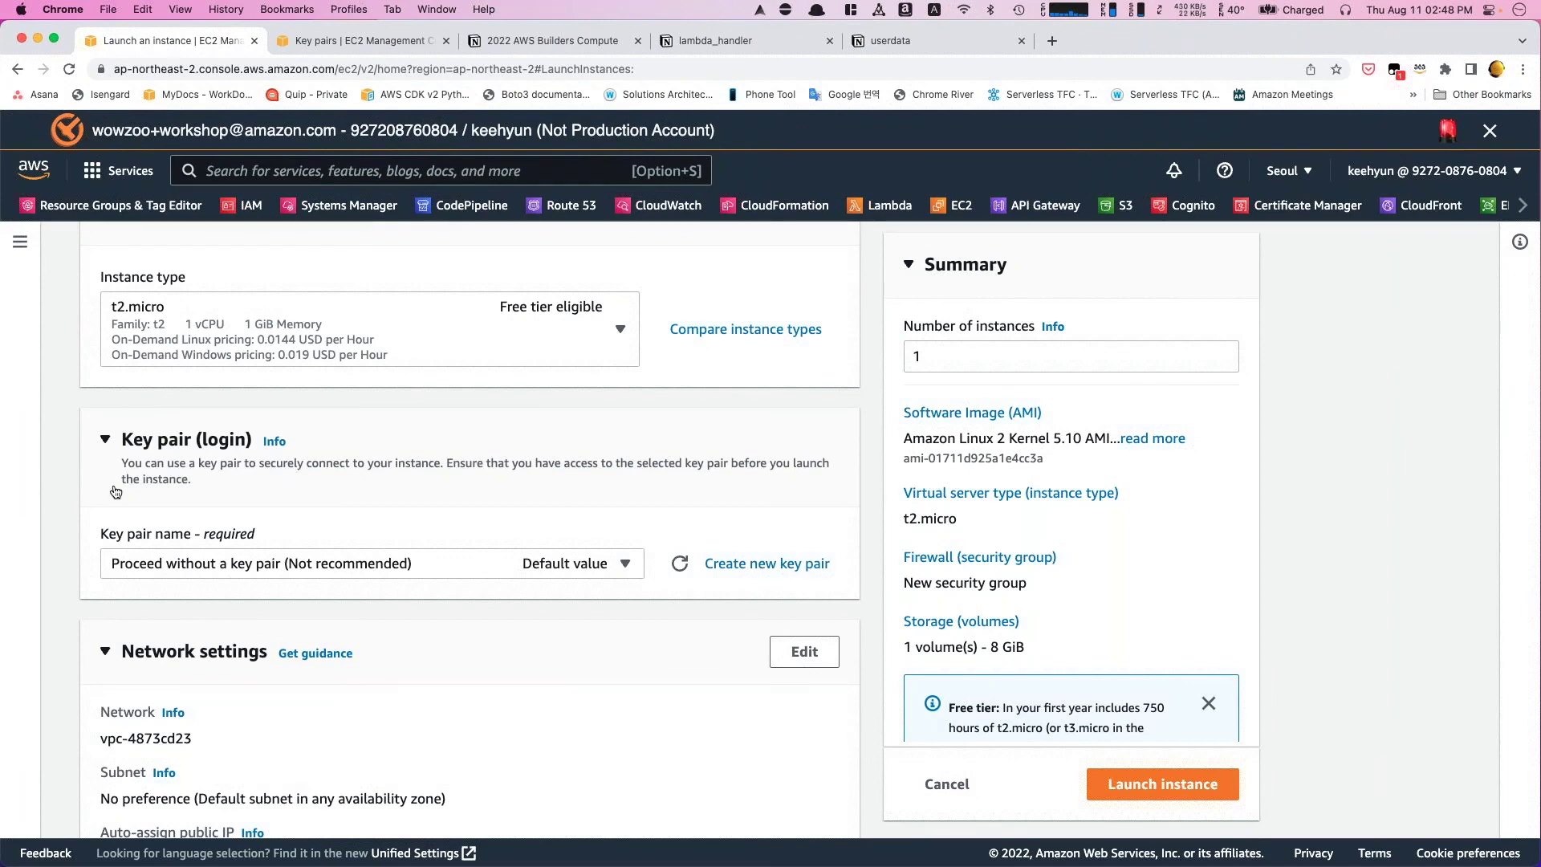
# - Open the network settings for editing and look through the available subnets
pyautogui.scroll(-5, 116, 492)
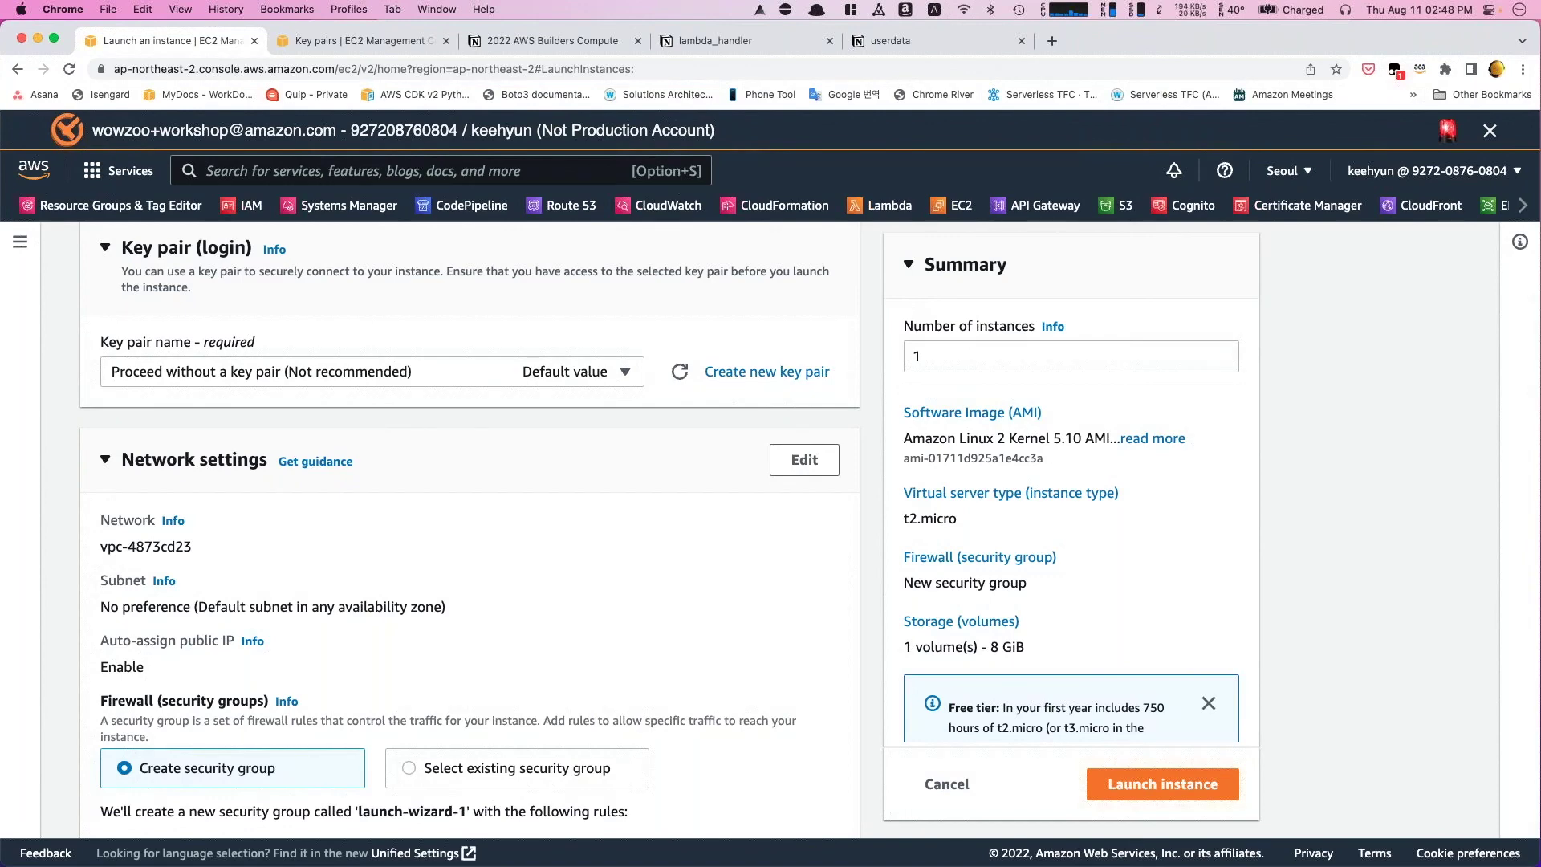
pyautogui.scroll(-5, 470, 530)
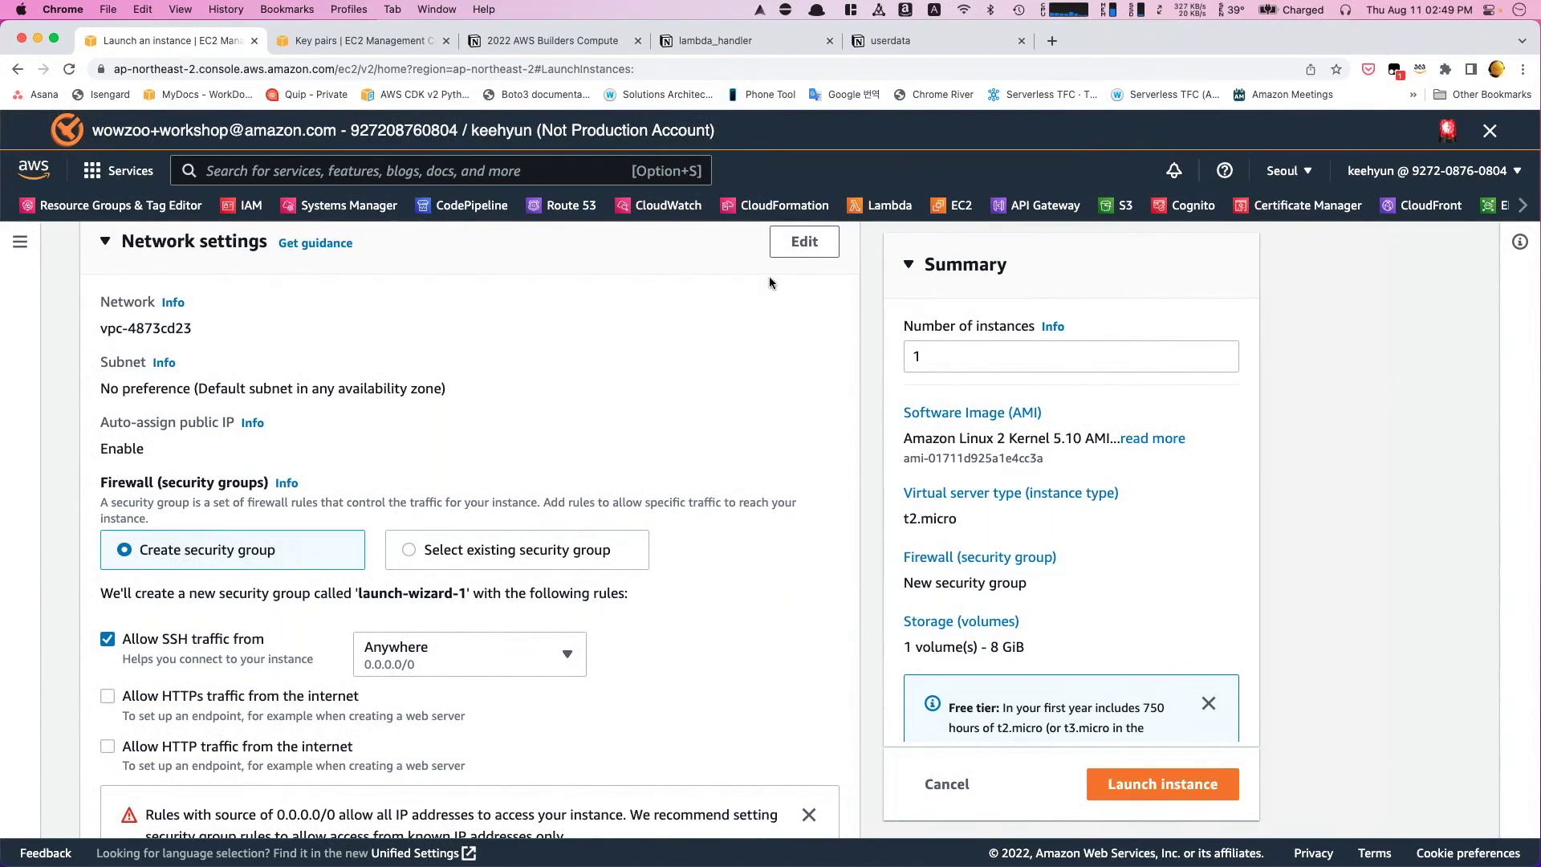
pyautogui.click(804, 241)
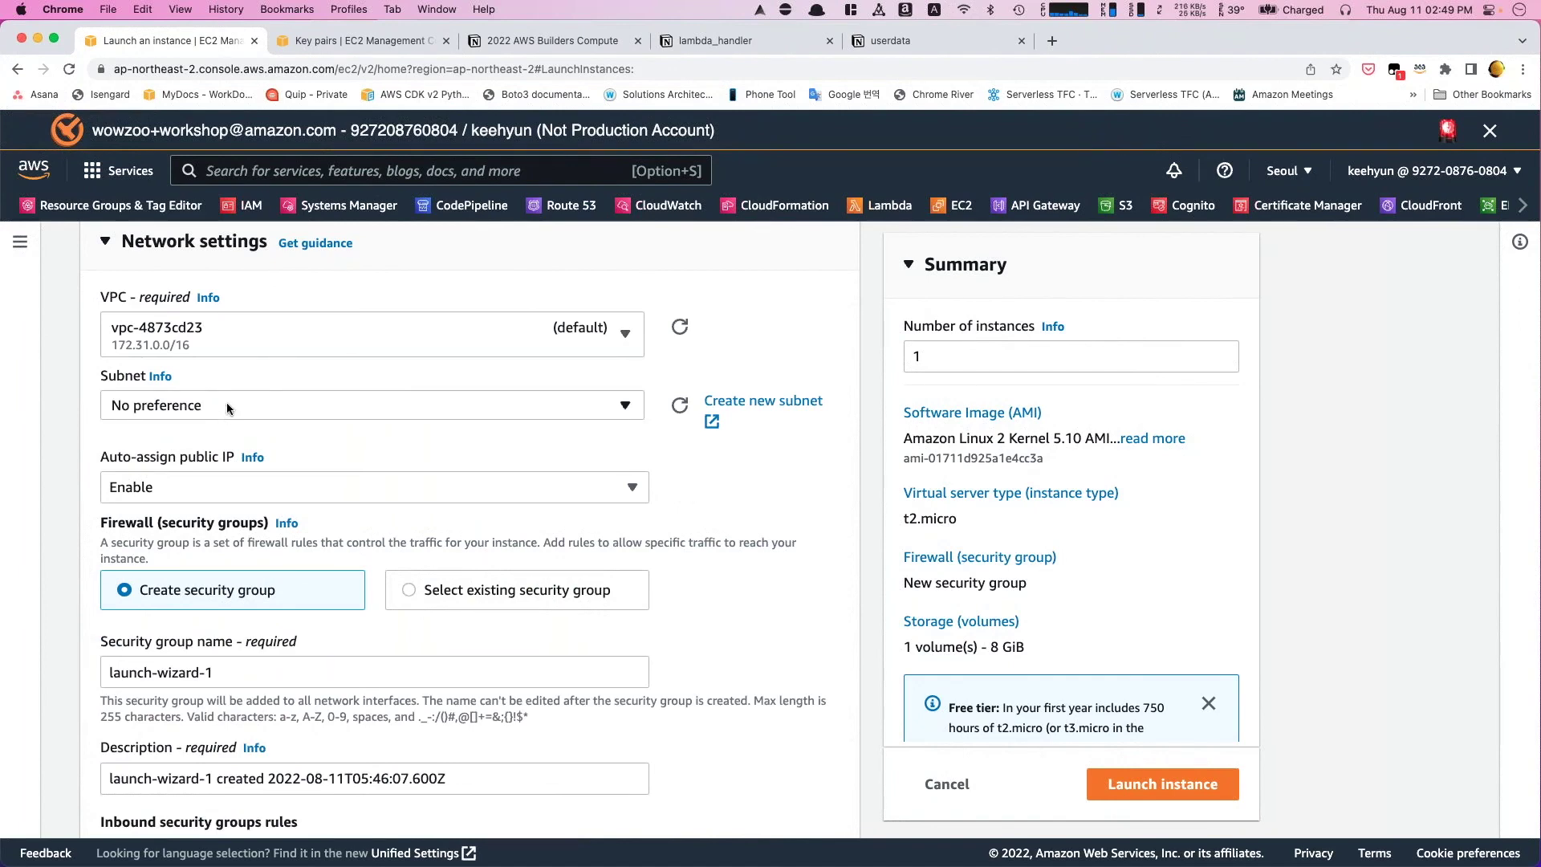
pyautogui.click(226, 408)
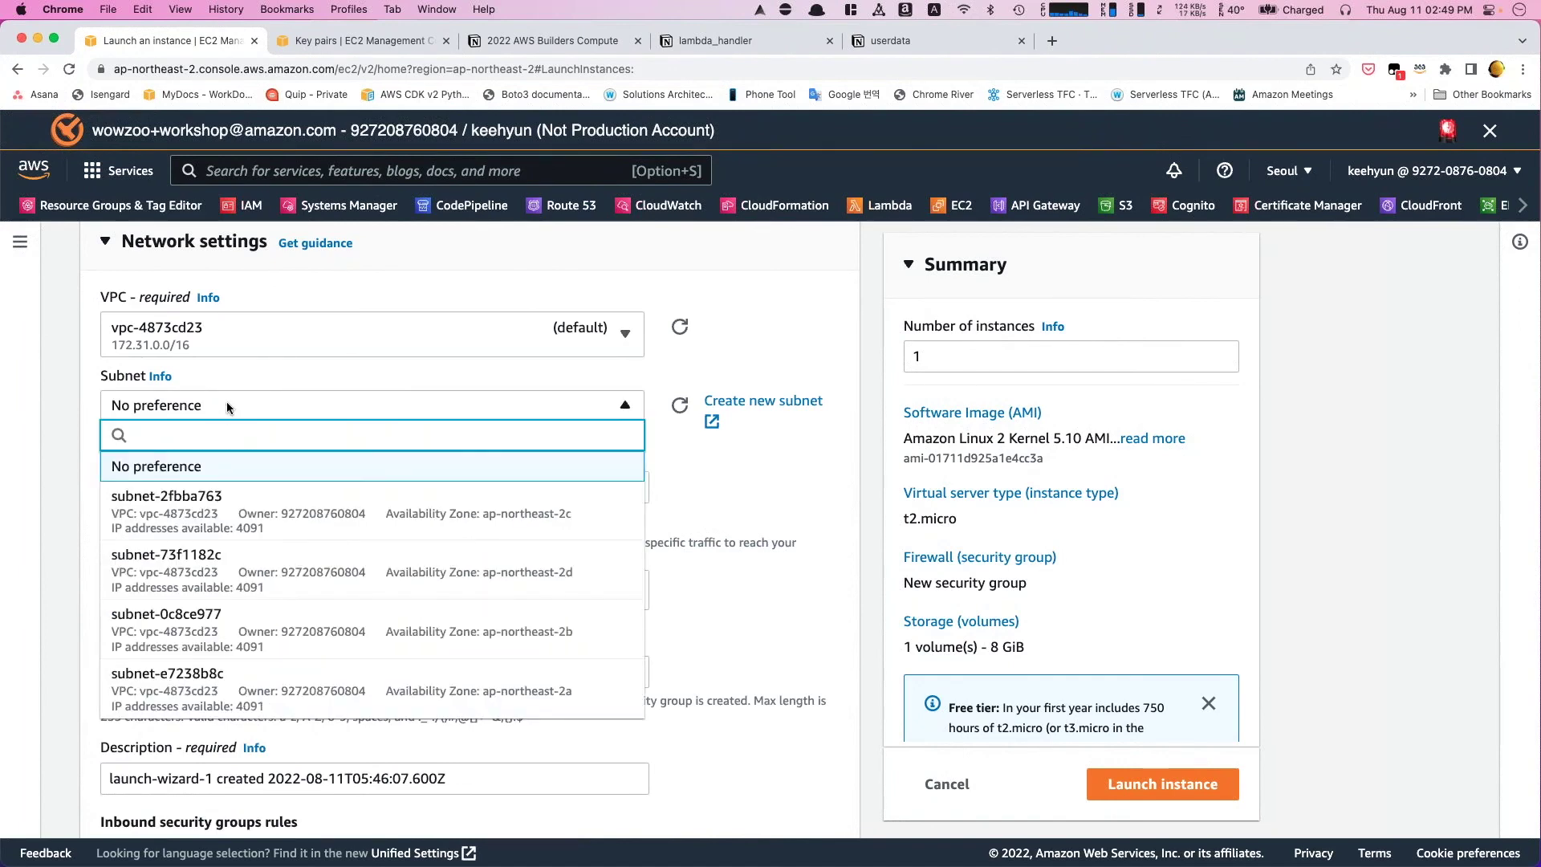
pyautogui.click(356, 301)
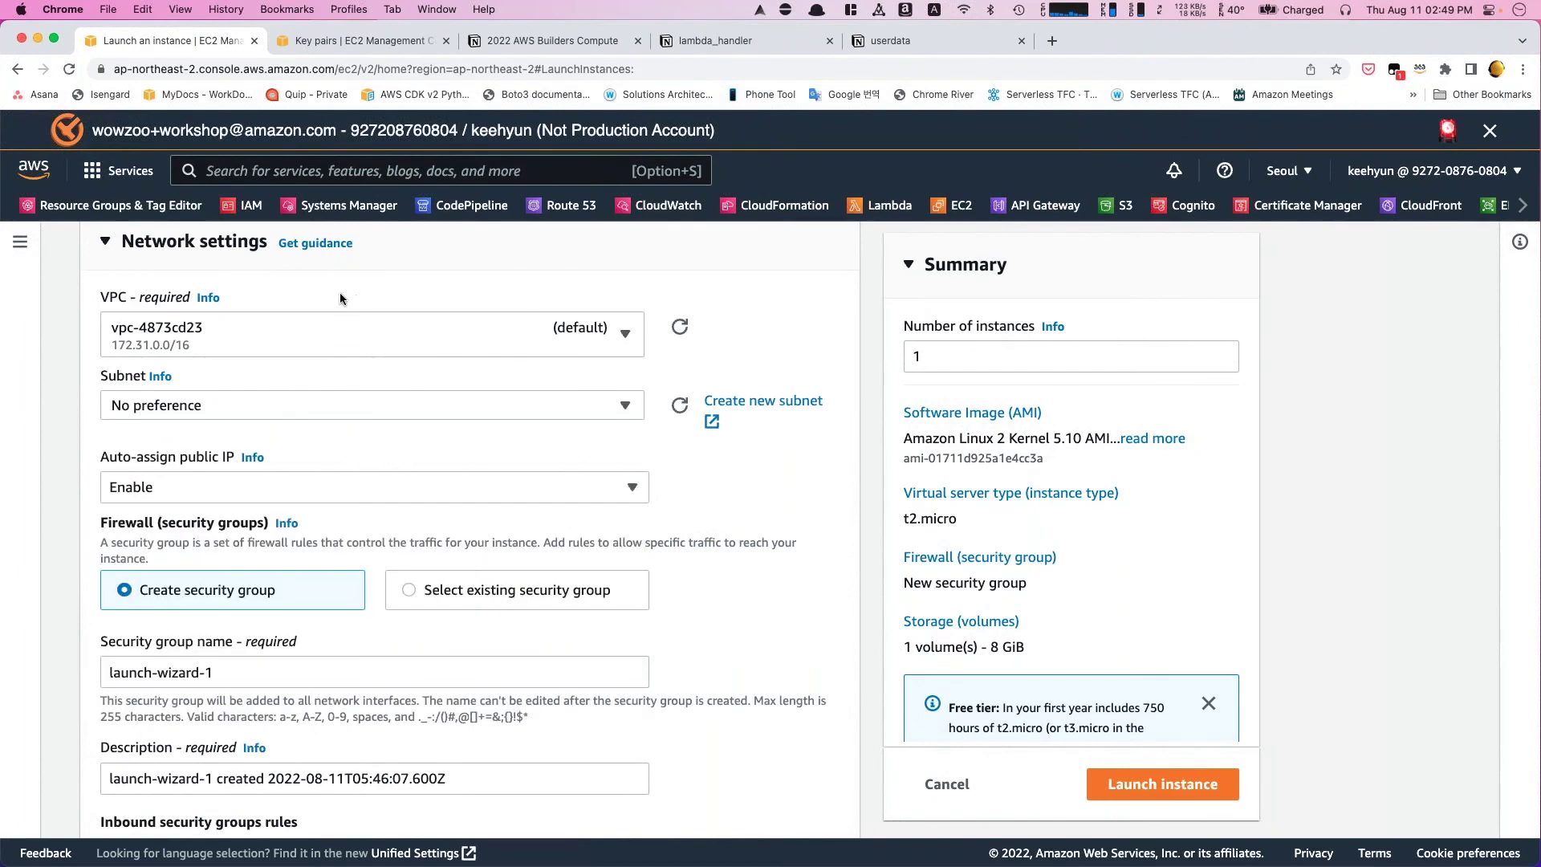
# - Go back to the instances list and start a new instance launch with the full tag fields shown
pyautogui.click(16, 71)
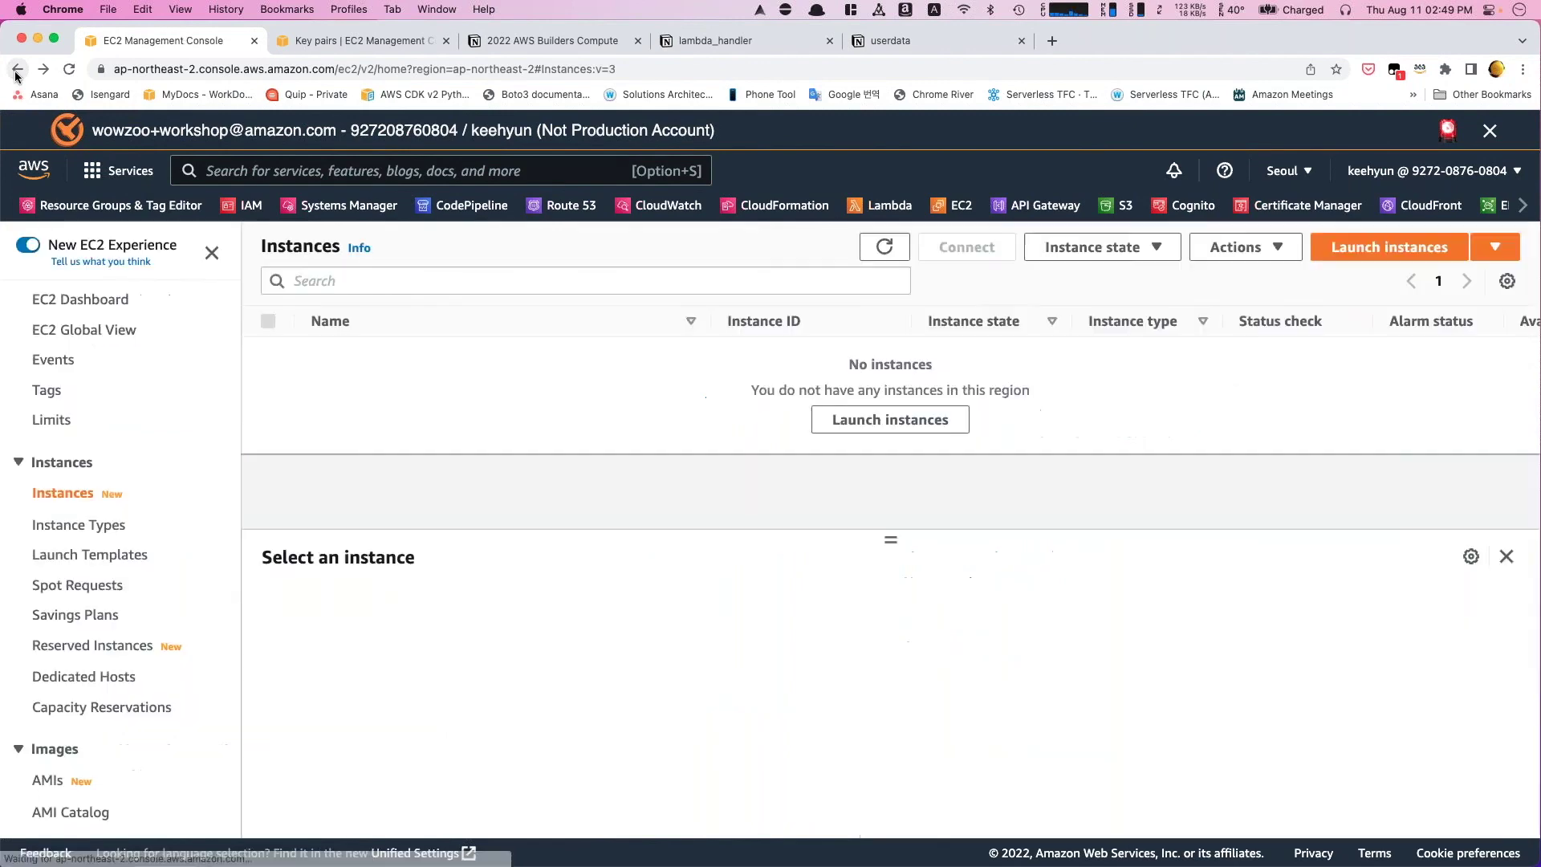
pyautogui.click(1362, 257)
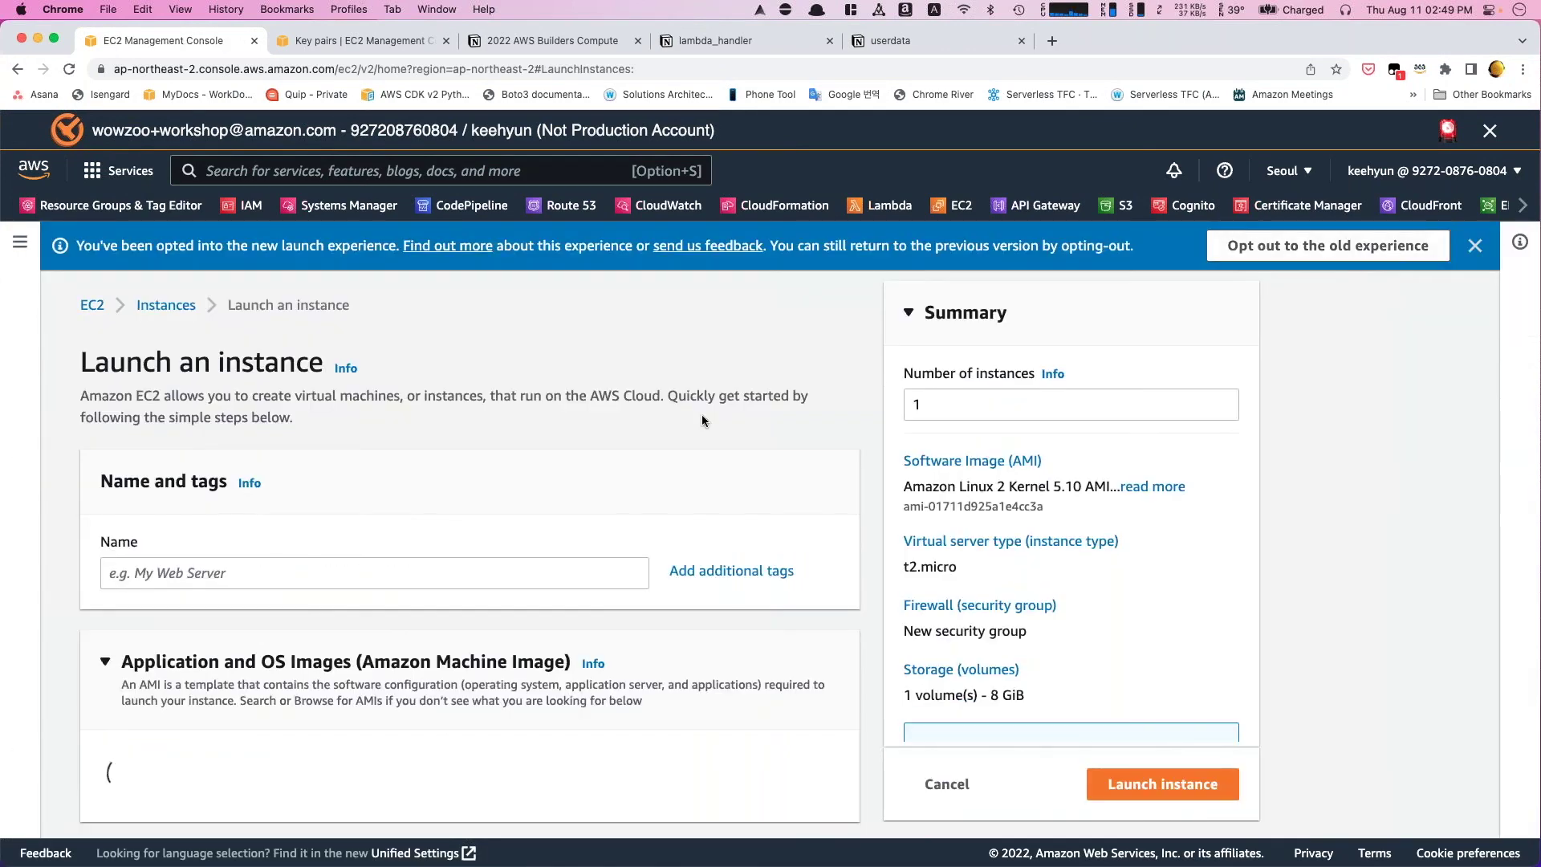
pyautogui.click(736, 572)
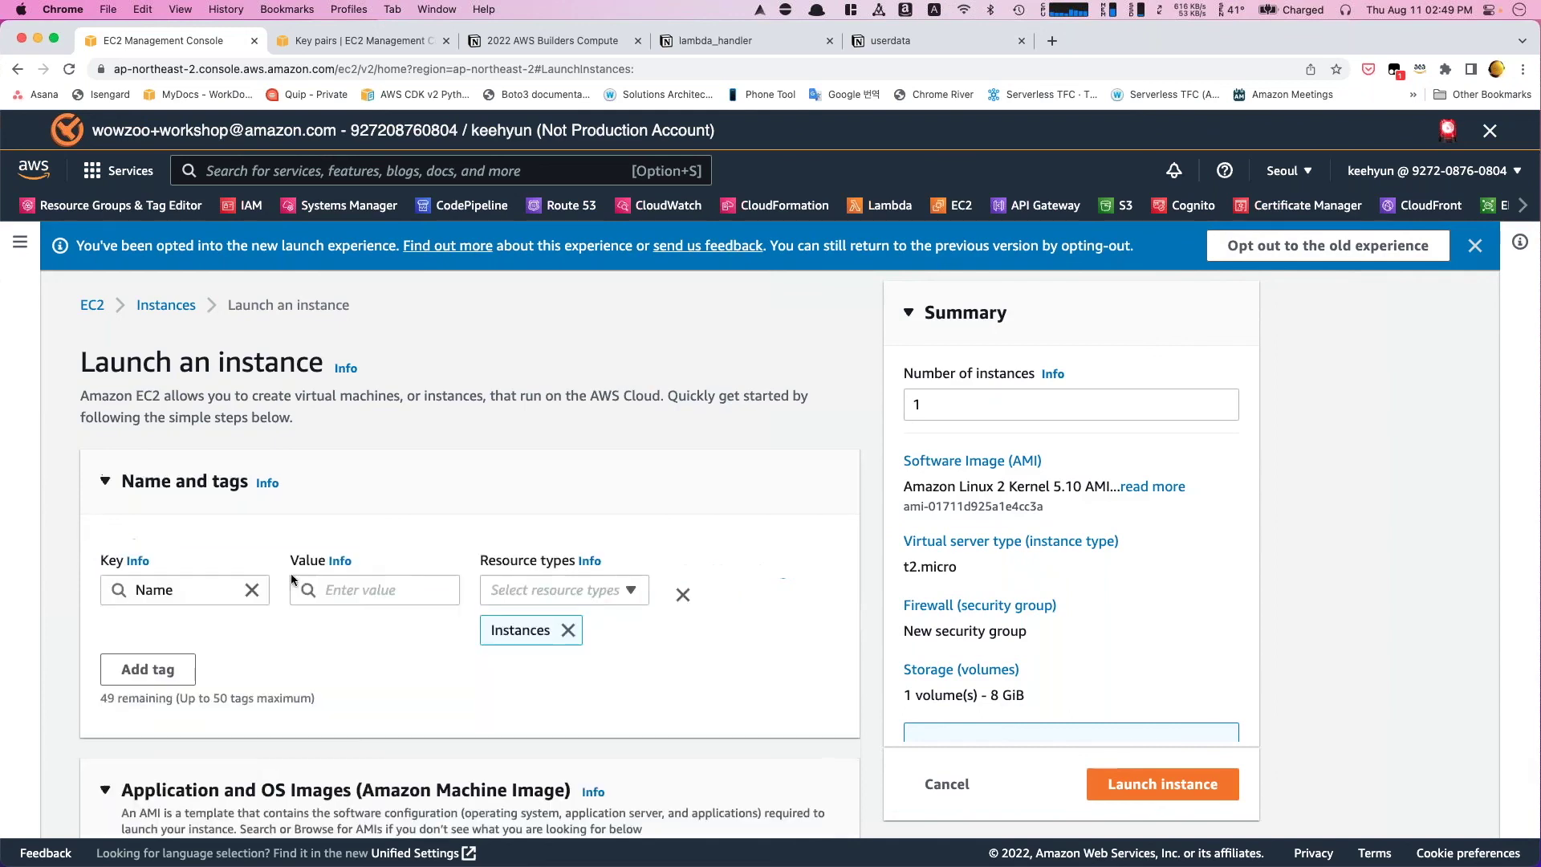
# - Add a second tag and set the Name tag's value to MyWebServer
pyautogui.click(407, 589)
pyautogui.write('My')
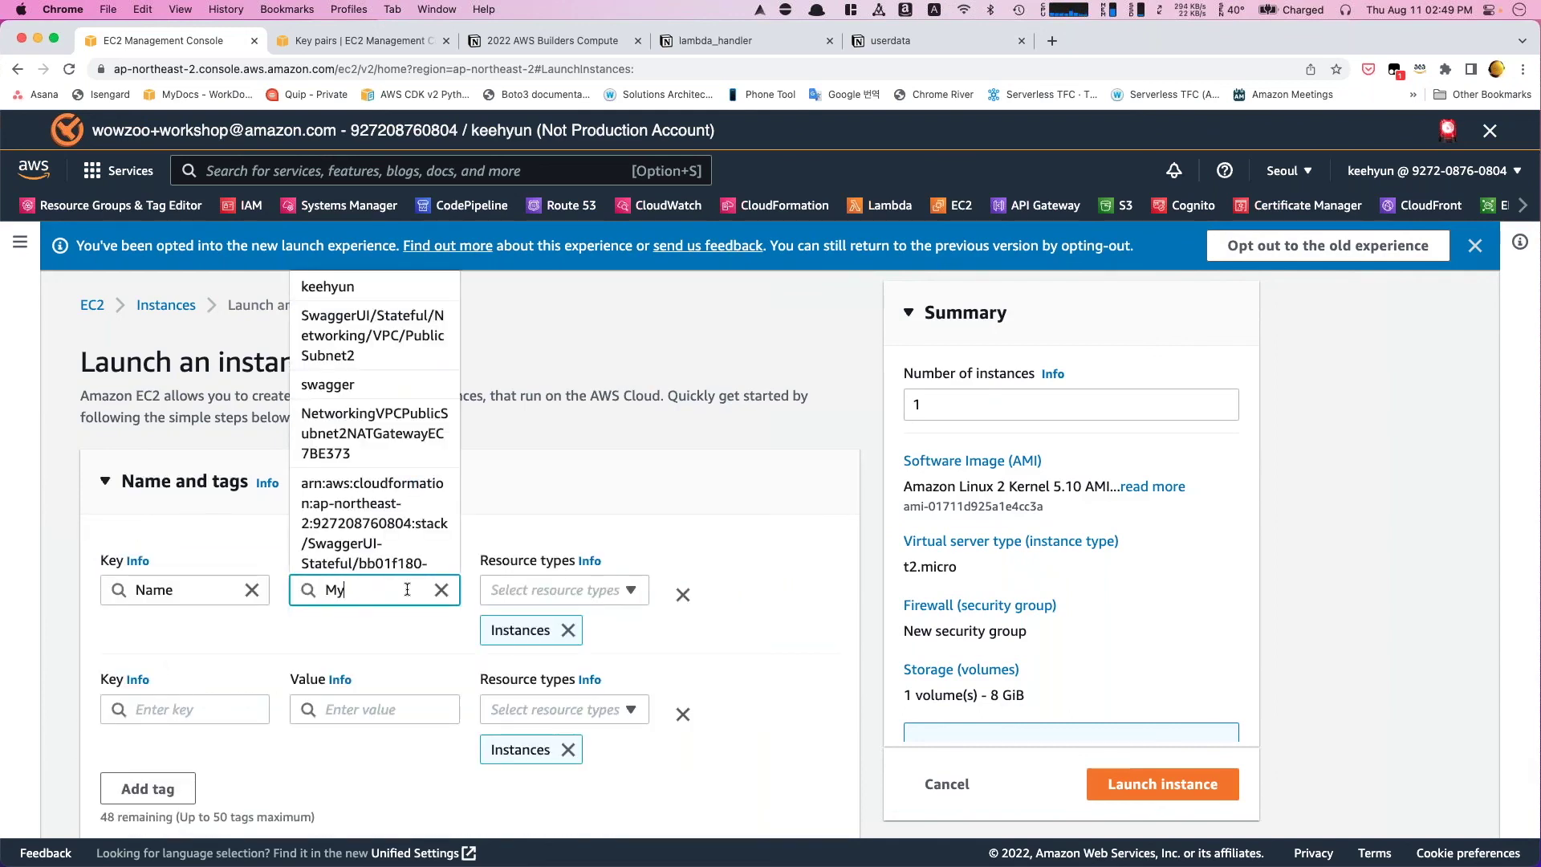
pyautogui.write('WebSer')
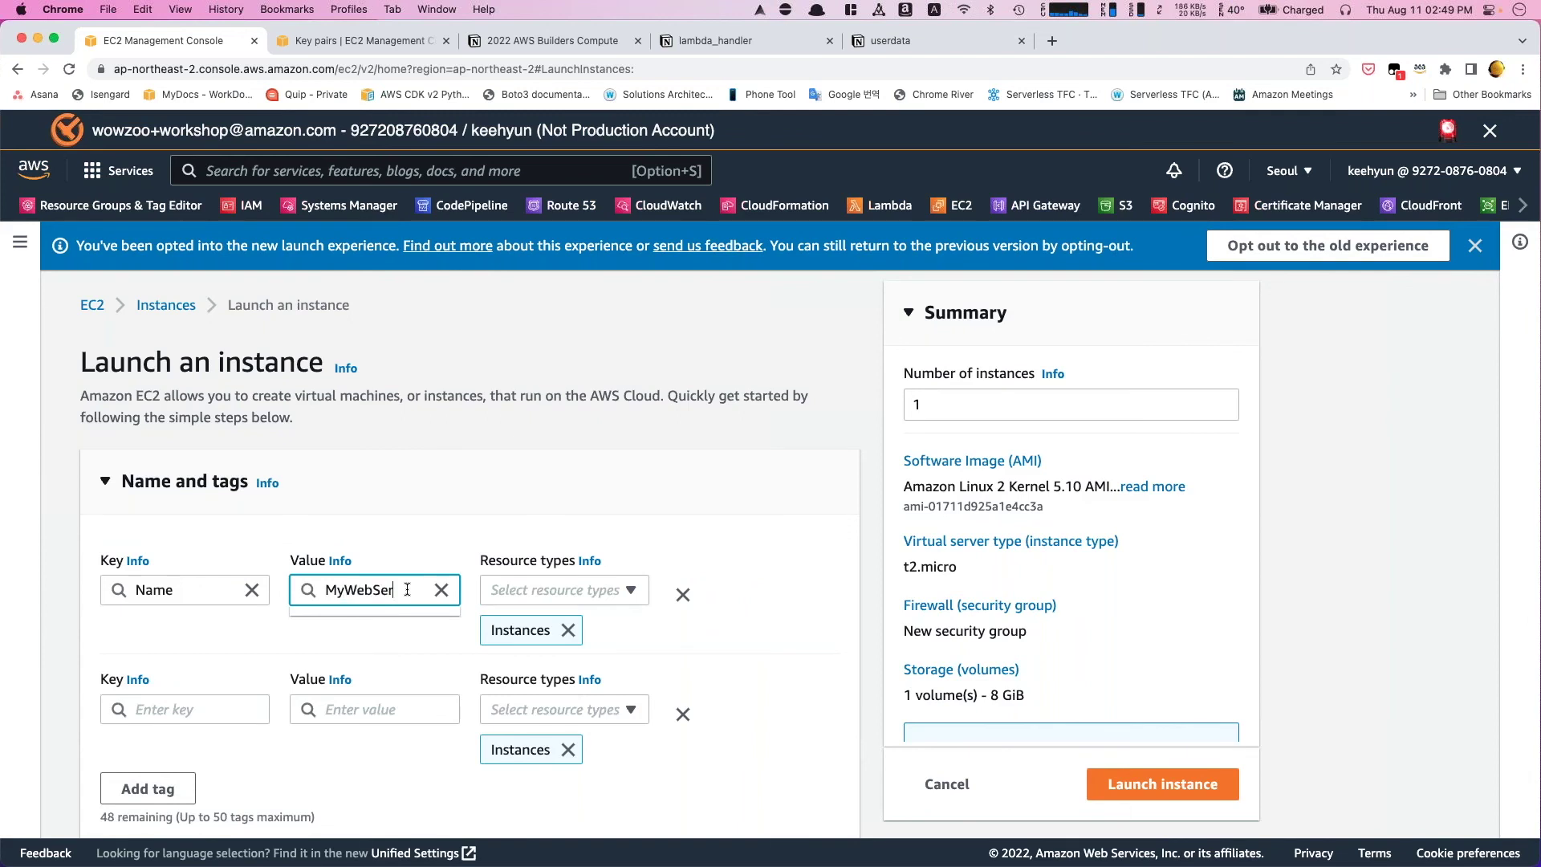
pyautogui.write('ver')
# - Set the second tag to Owner with the value AWSBuilders2022 and collapse the name and tags section
pyautogui.click(155, 715)
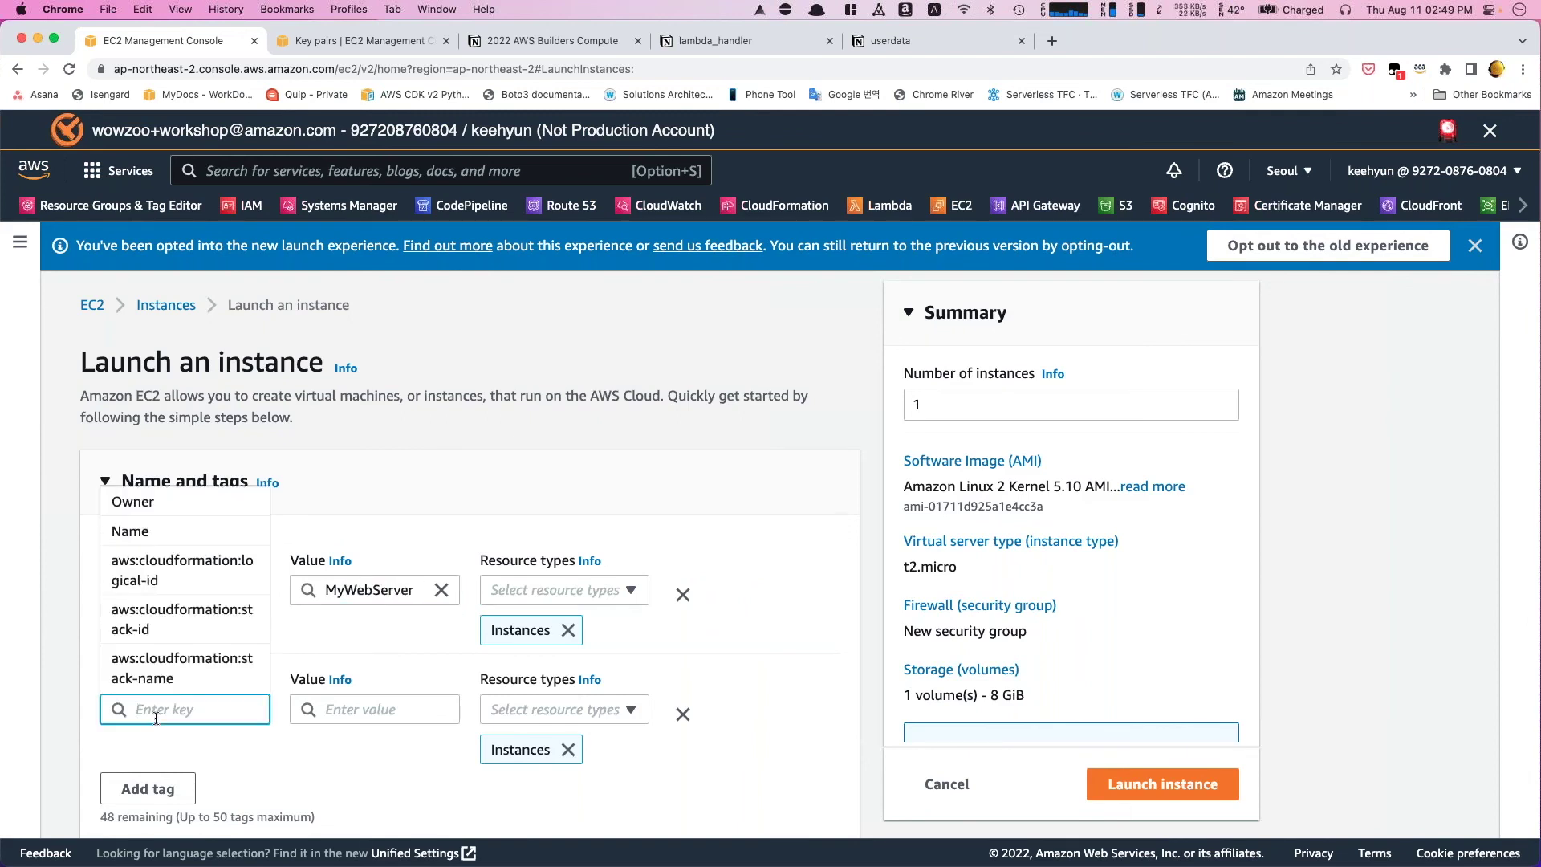
pyautogui.write('O')
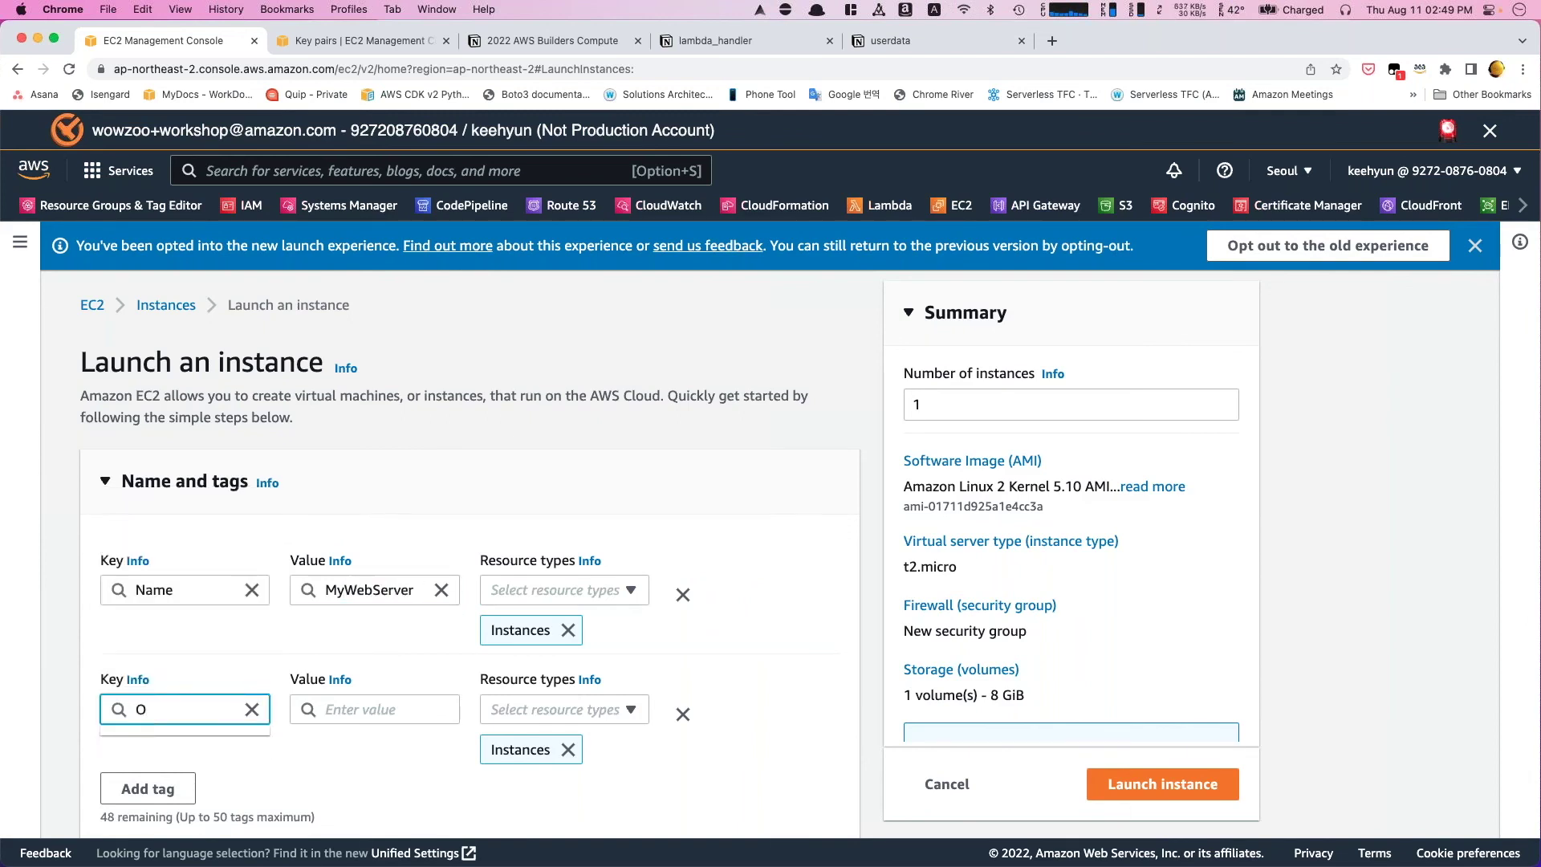
pyautogui.write('wner')
pyautogui.click(348, 712)
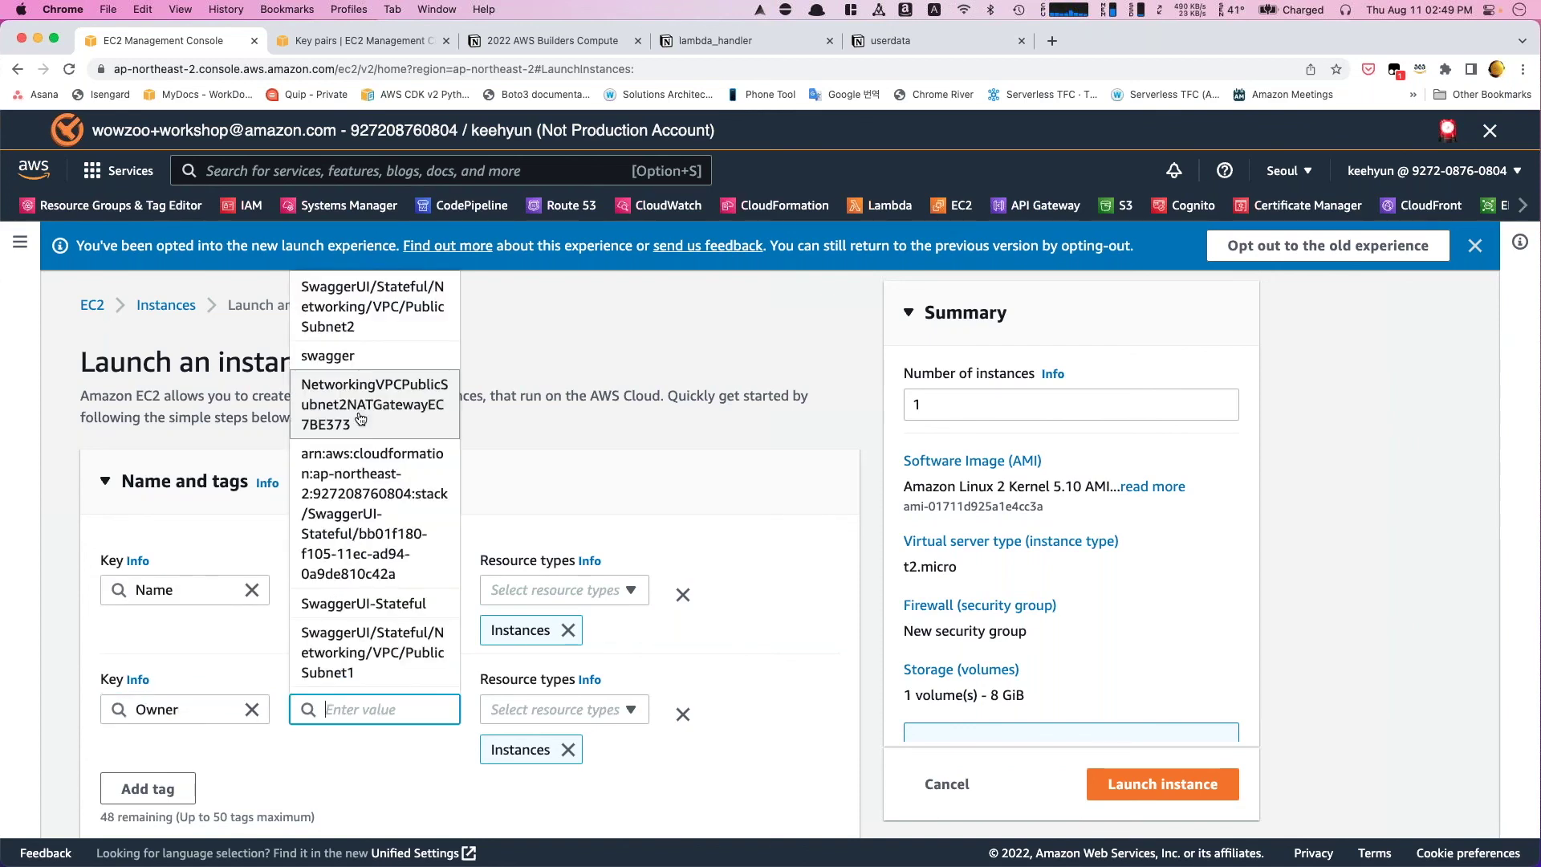
pyautogui.write('AWS')
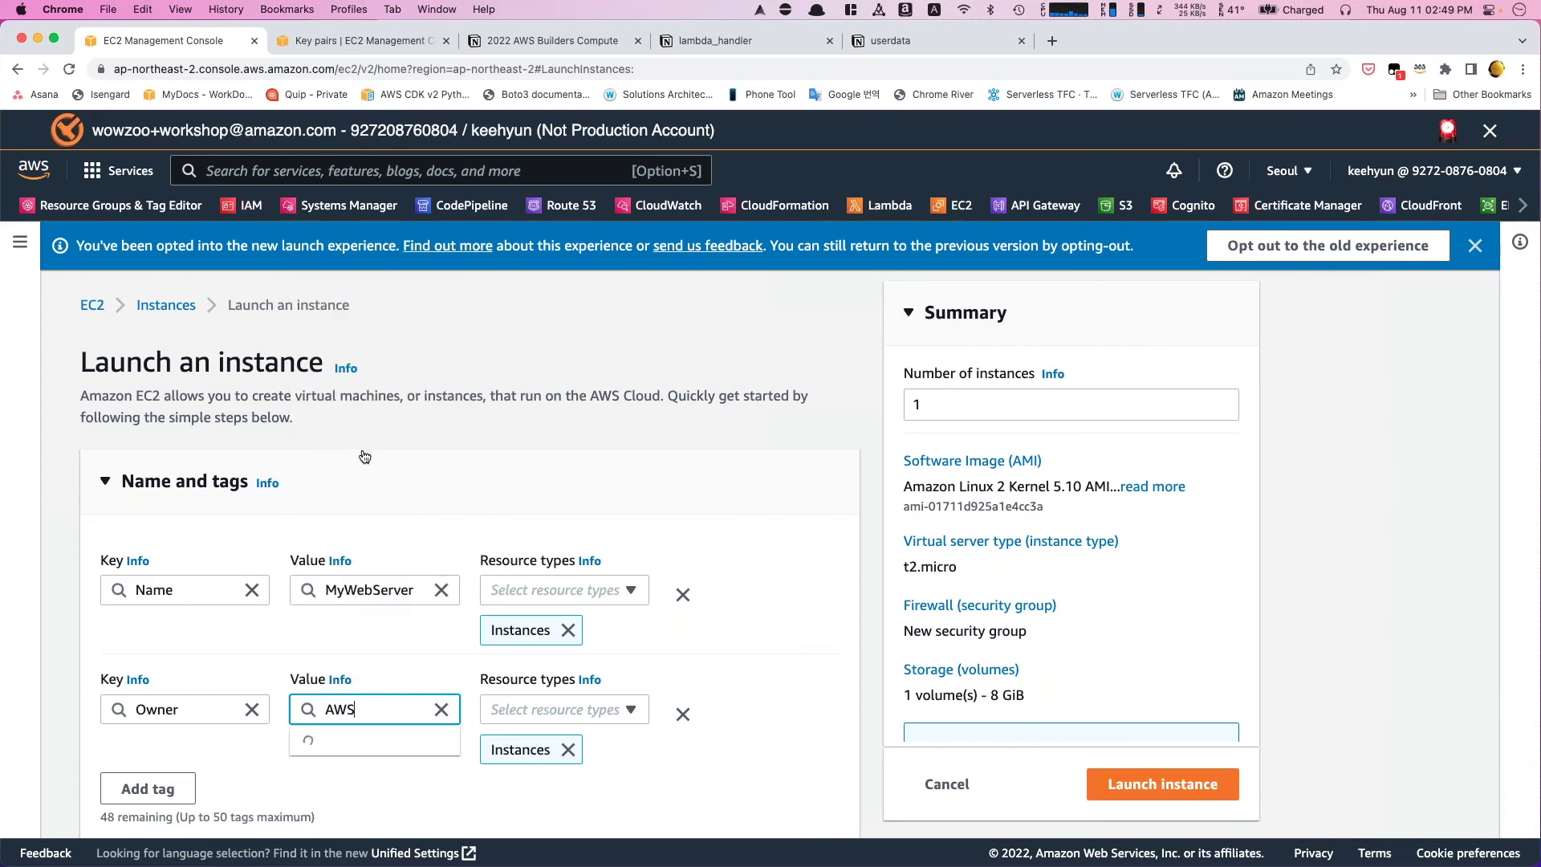
pyautogui.write('Builders2022')
pyautogui.click(718, 487)
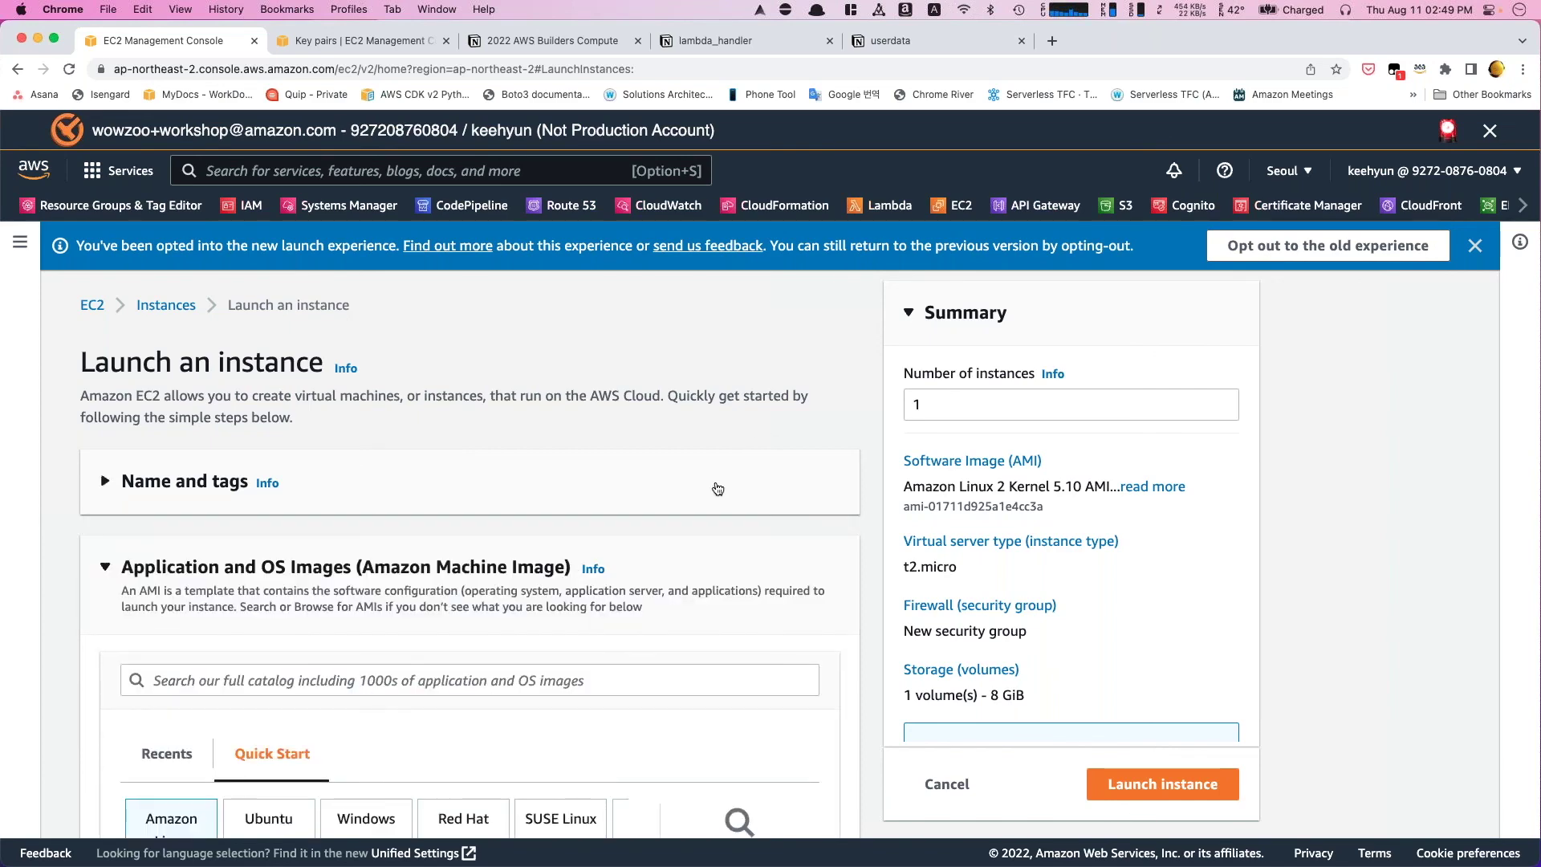
# - Set the instance's key pair to Proceed without a key pair (Not recommended)
pyautogui.click(718, 487)
pyautogui.scroll(-5, 621, 410)
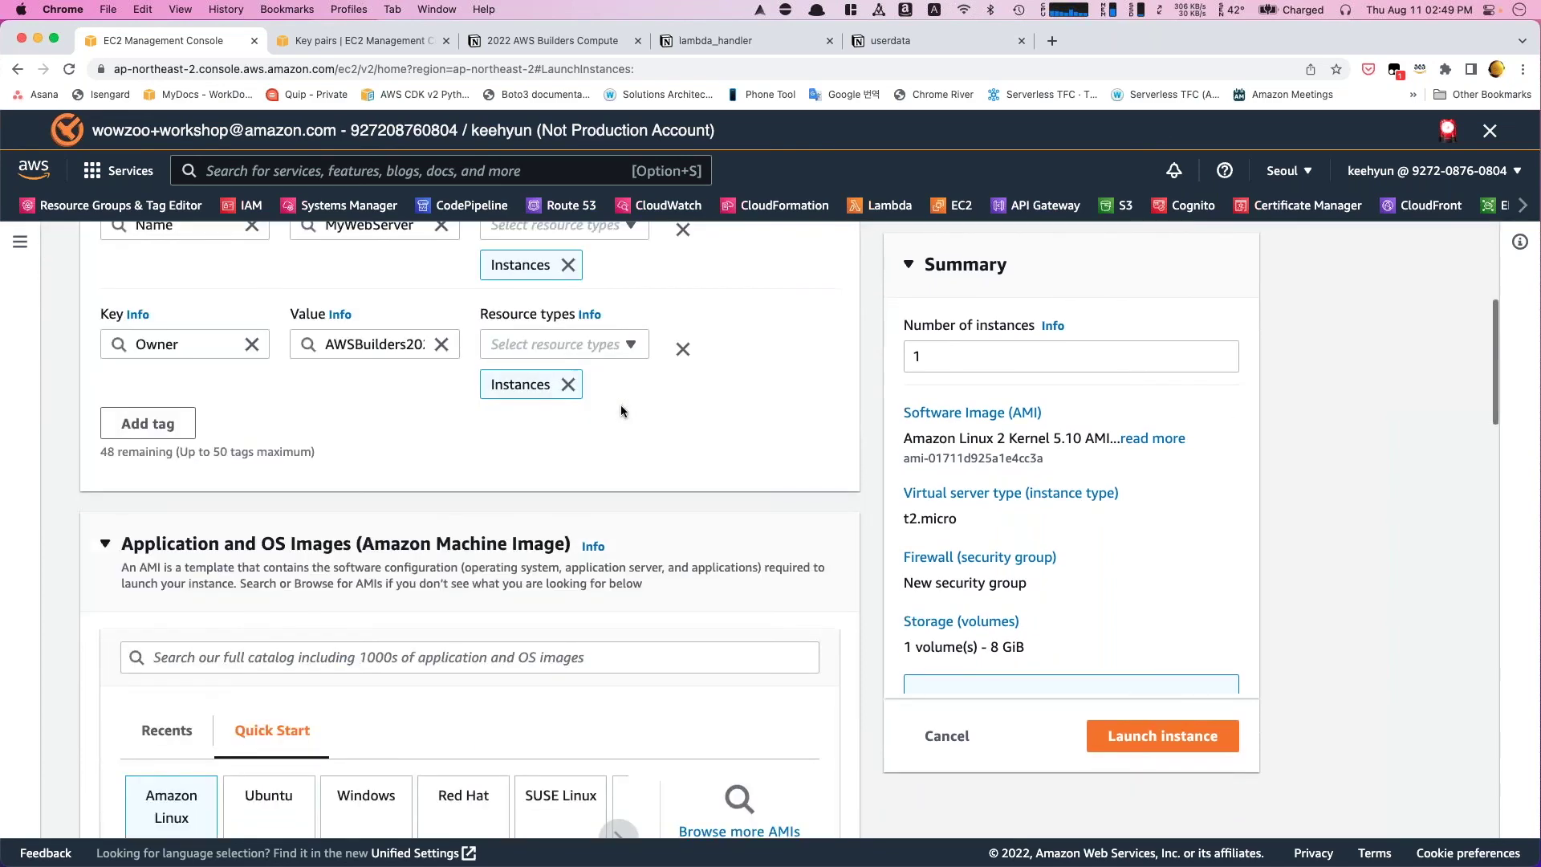
pyautogui.scroll(-8, 382, 373)
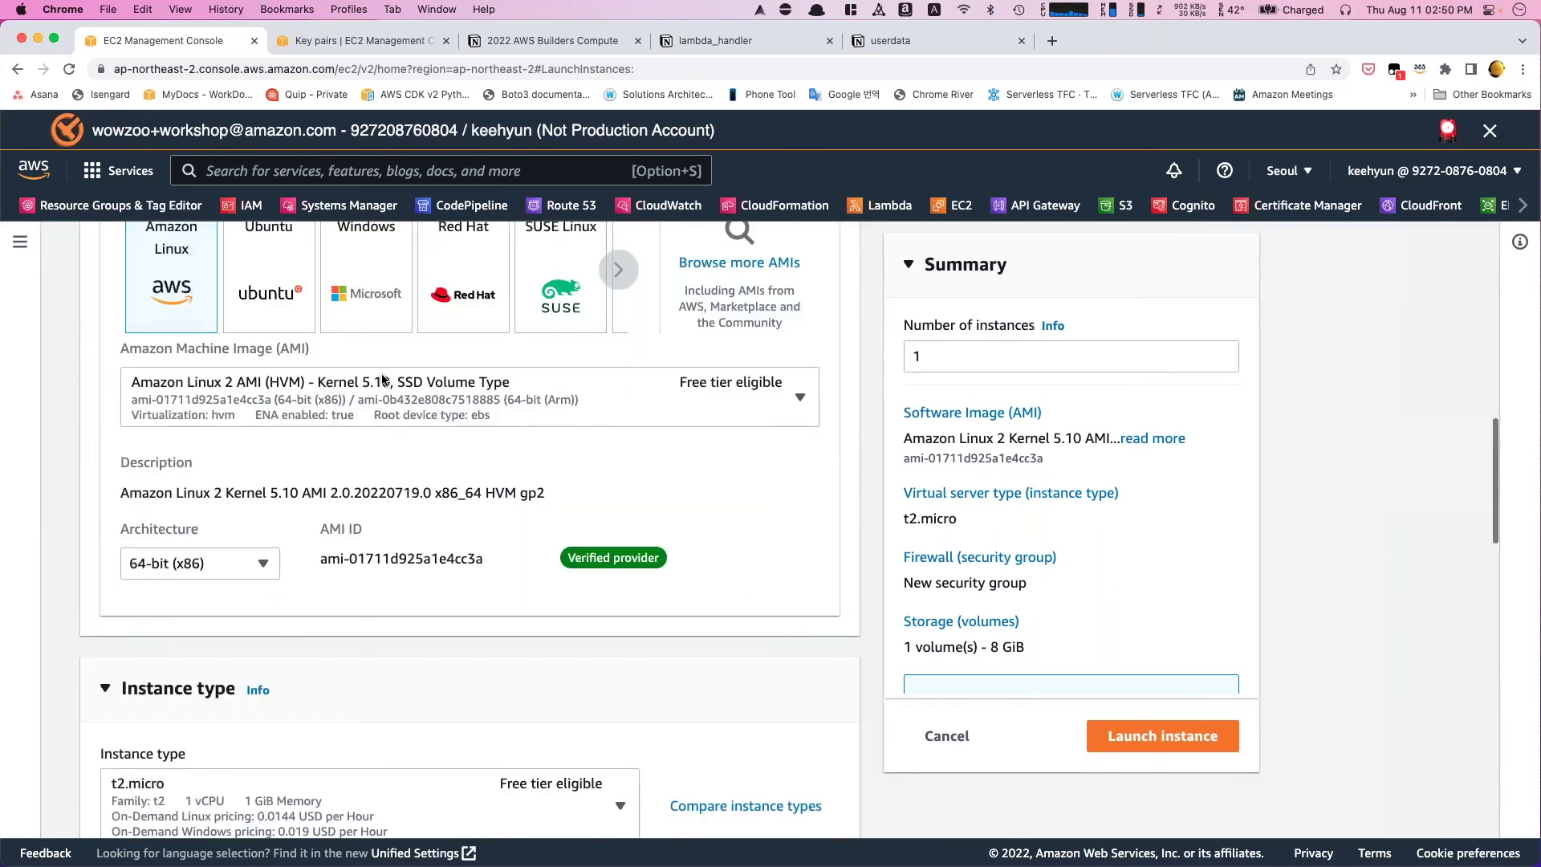
pyautogui.scroll(-6, 382, 379)
pyautogui.click(276, 556)
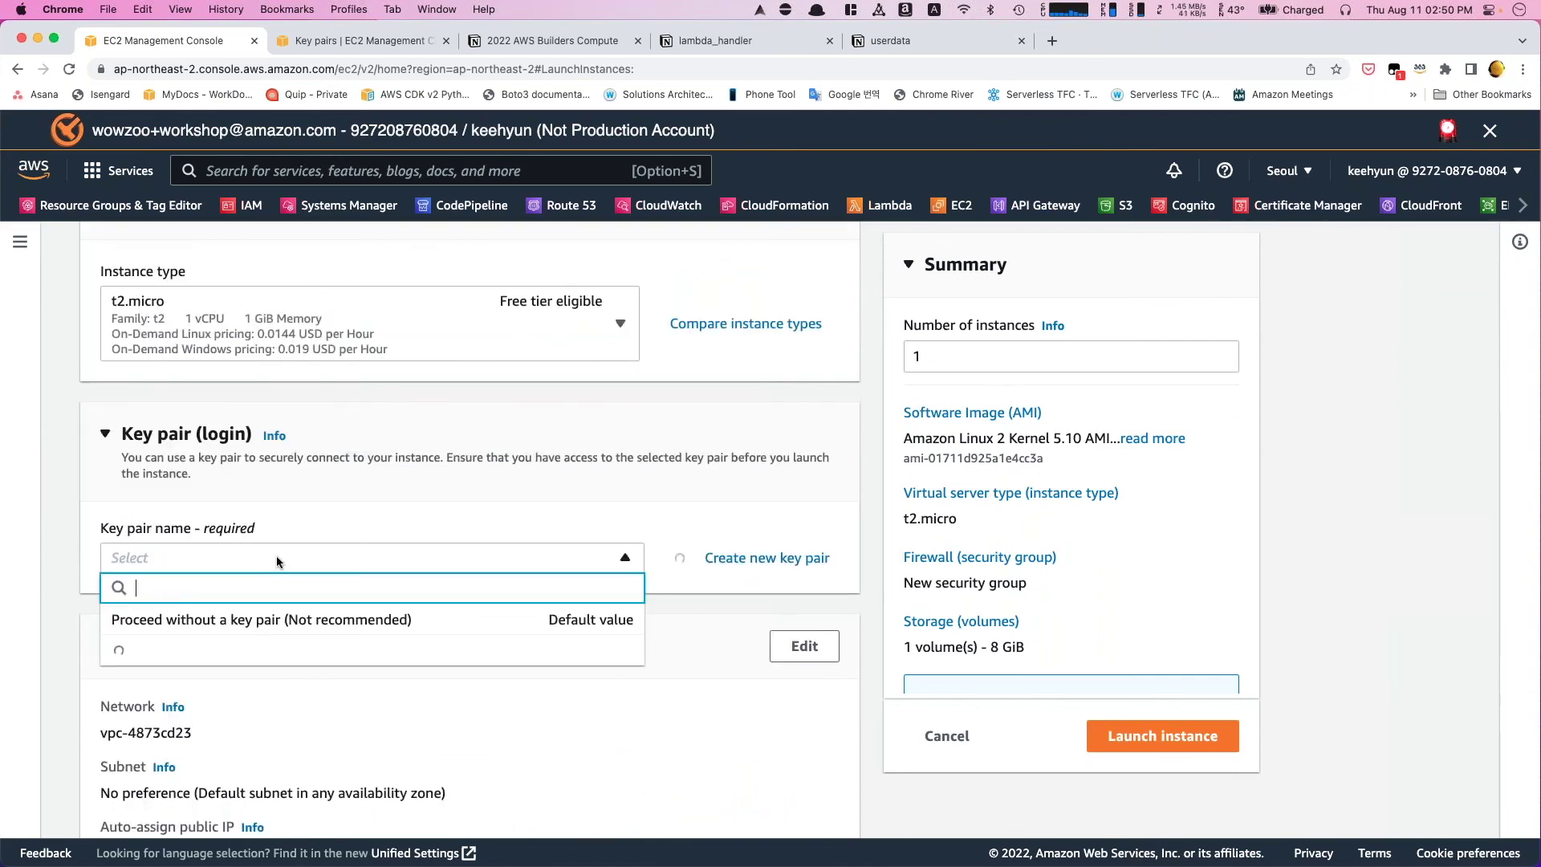
pyautogui.click(245, 619)
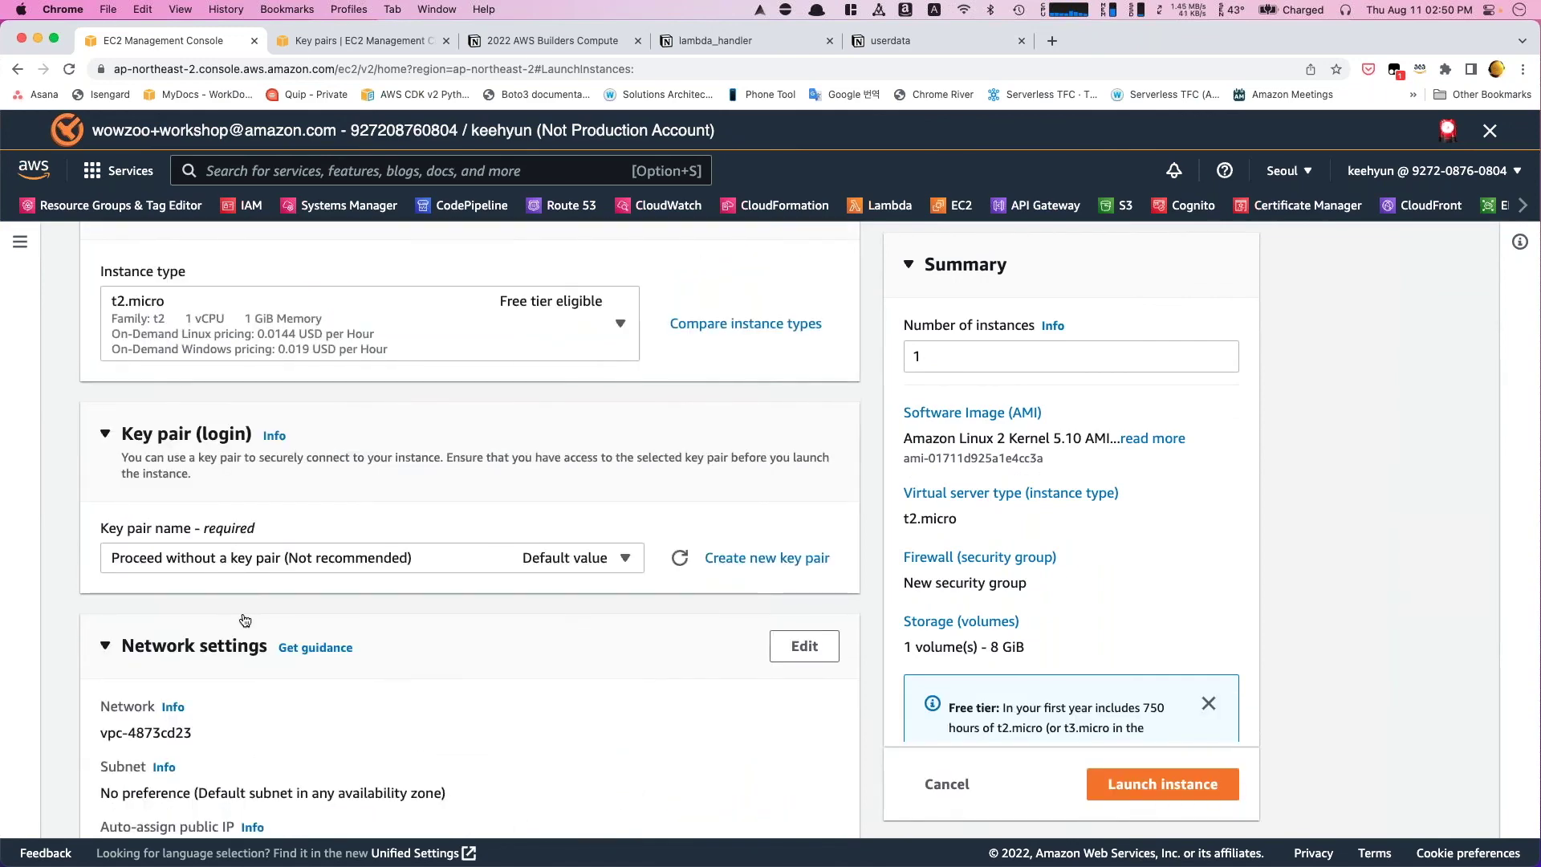
# - Allow HTTPS and HTTP traffic from the internet in the new security group and highlight the name launch-wizard-1
pyautogui.scroll(-4, 56, 604)
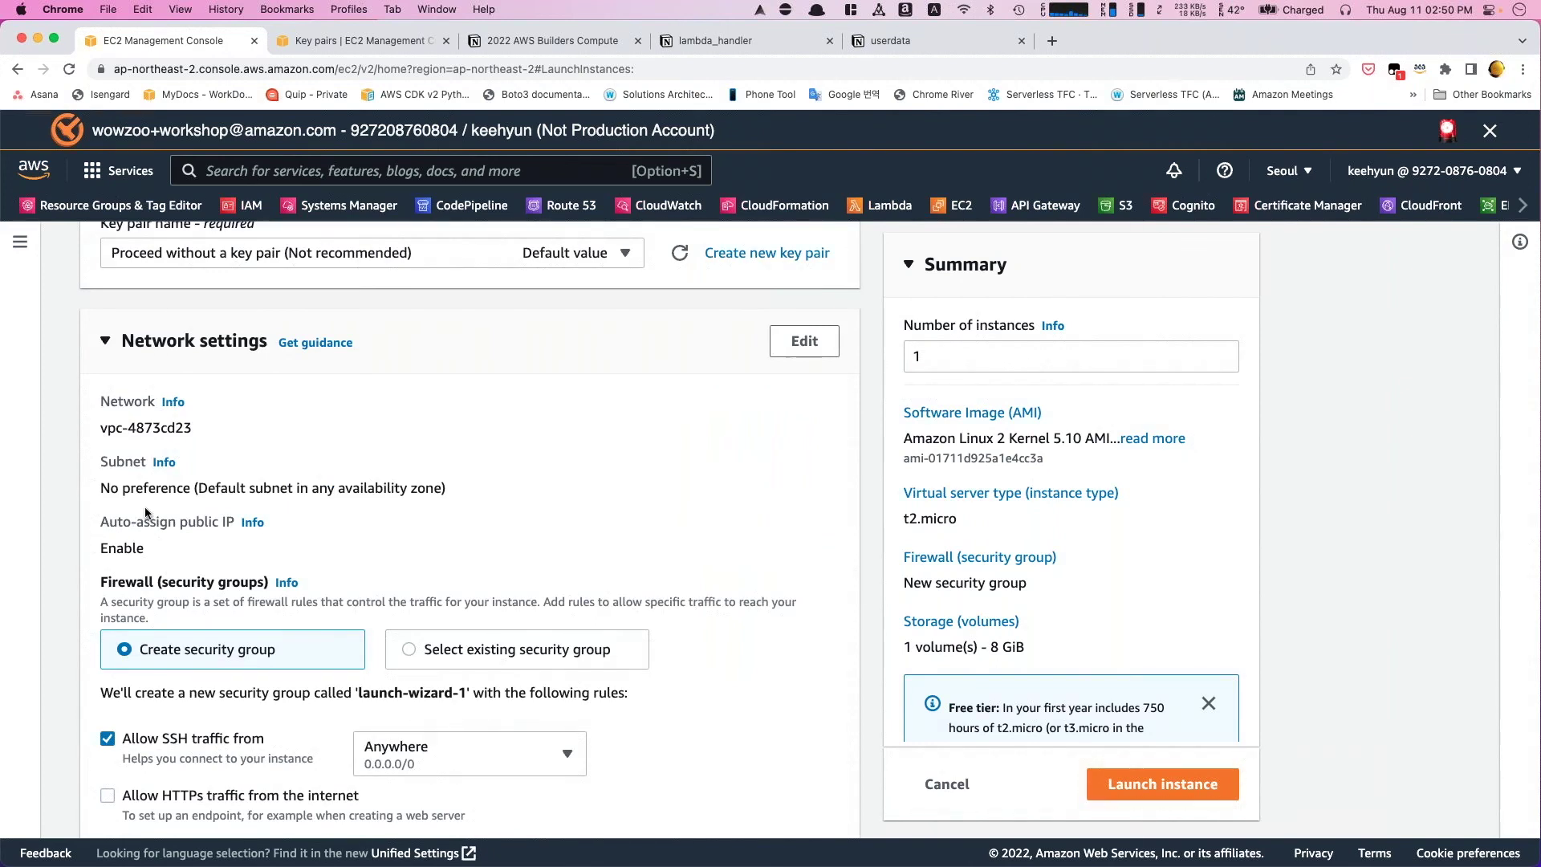
pyautogui.scroll(-2, 147, 512)
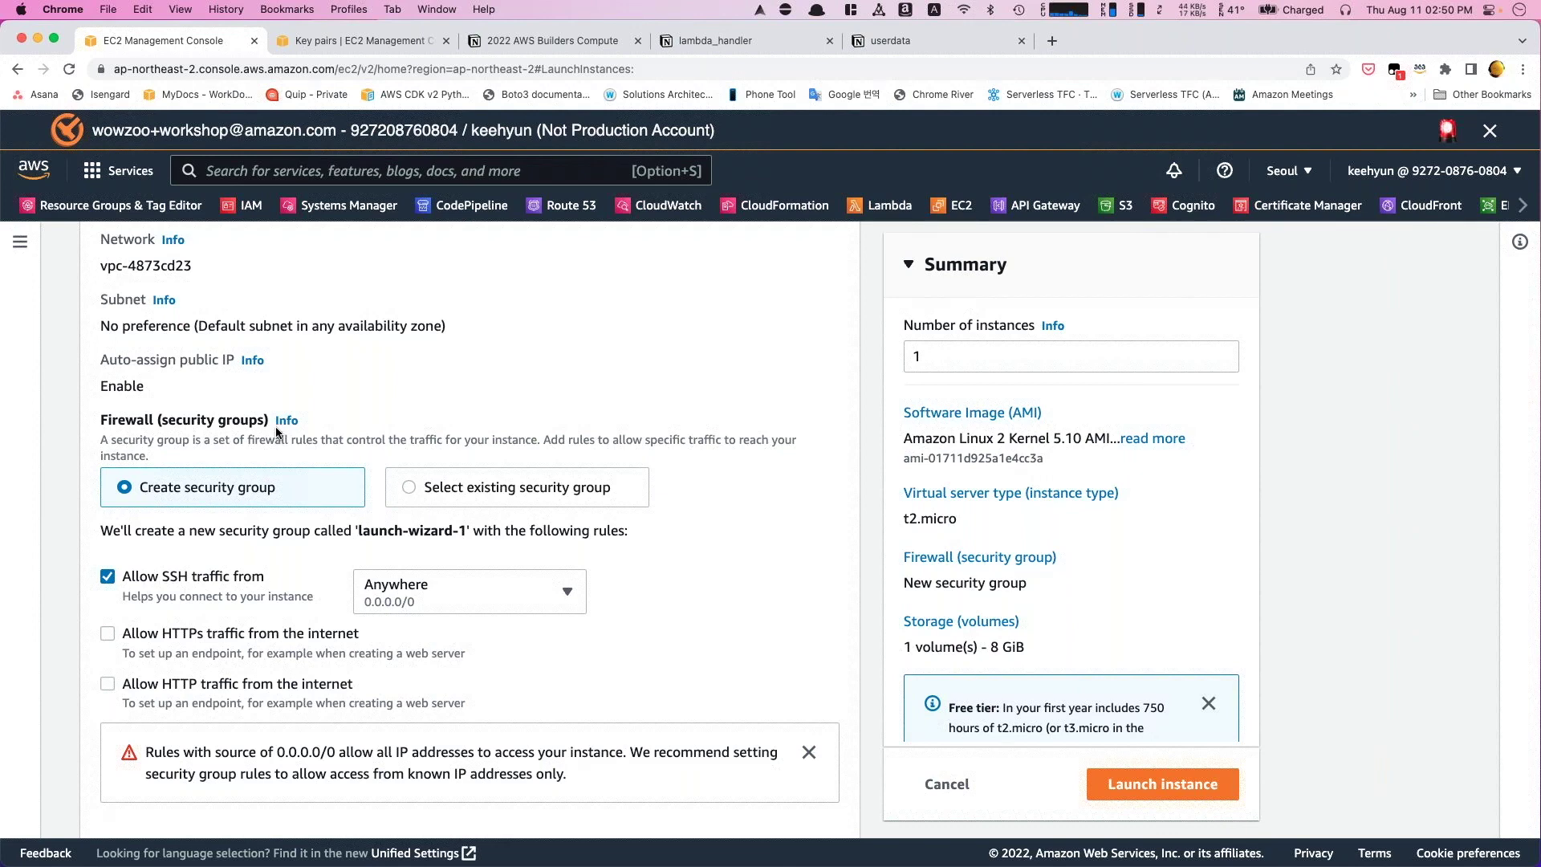
pyautogui.scroll(-3, 278, 460)
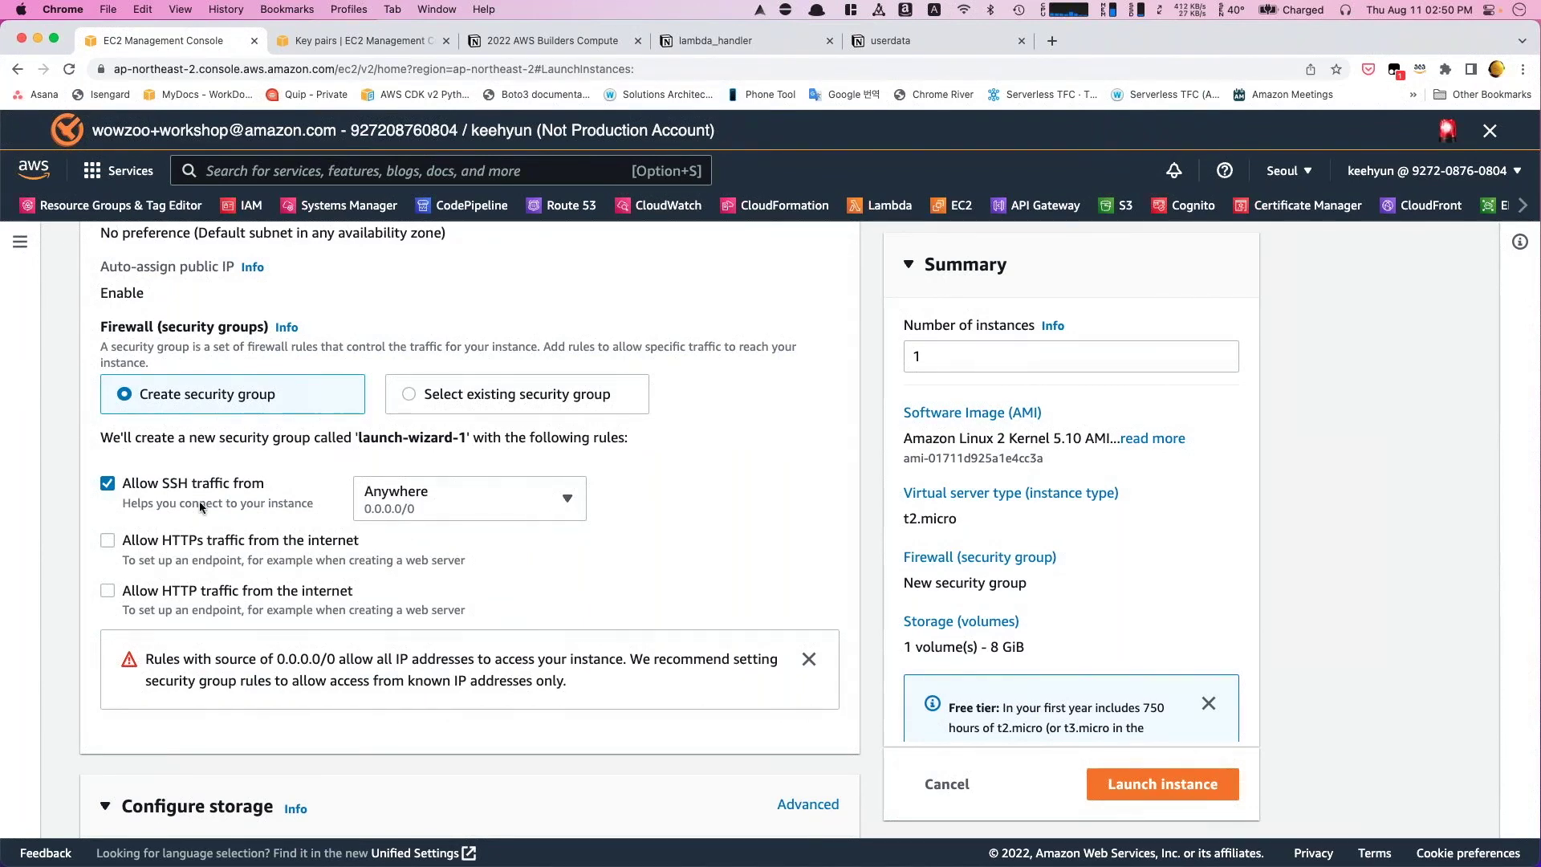
pyautogui.click(108, 540)
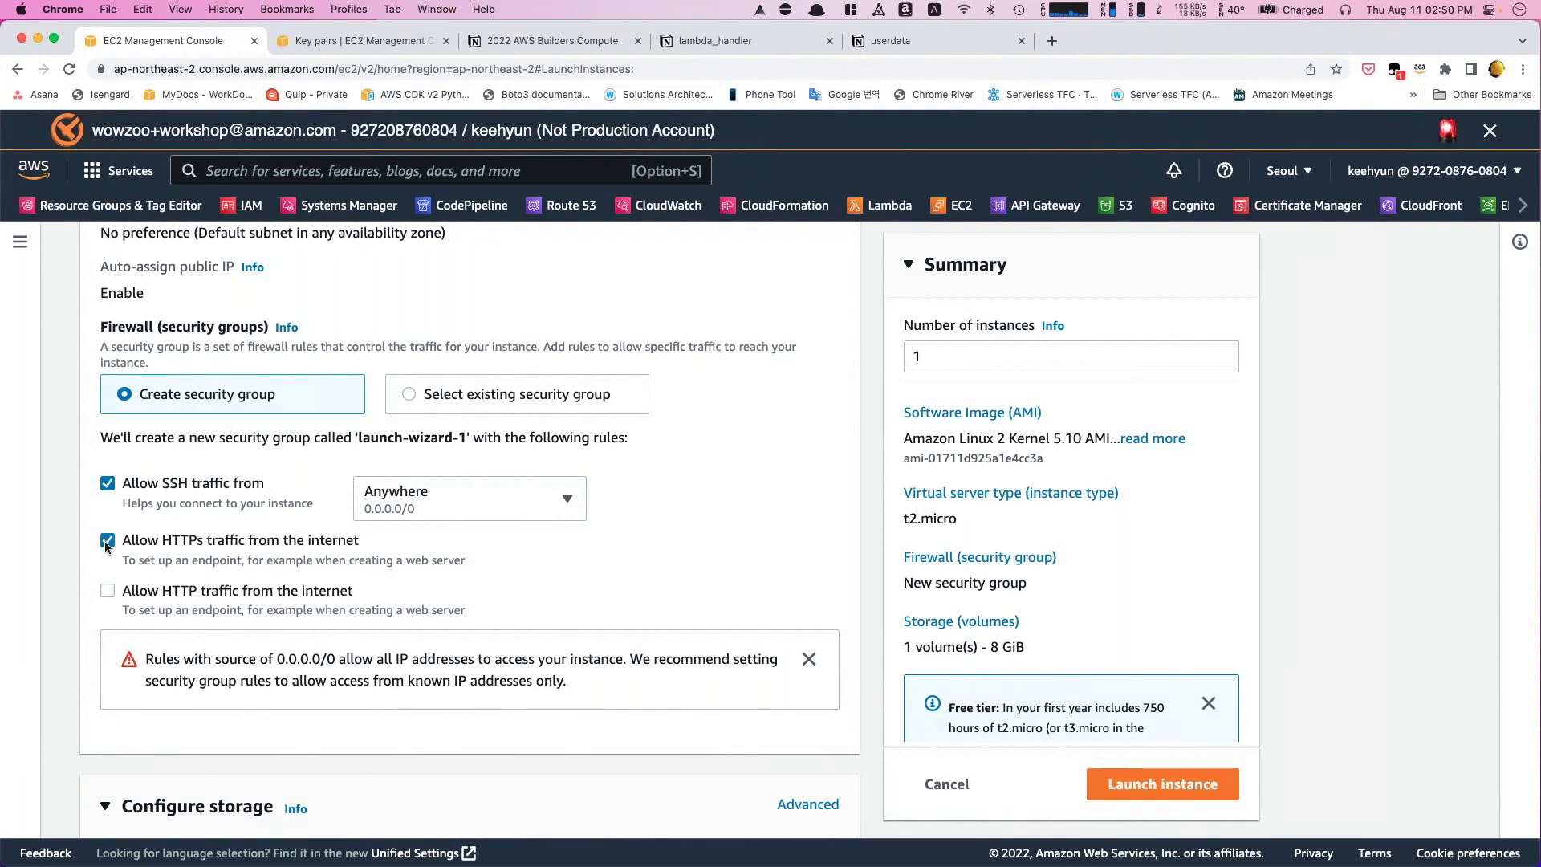
pyautogui.click(109, 593)
pyautogui.moveTo(358, 440); pyautogui.dragTo(475, 440)
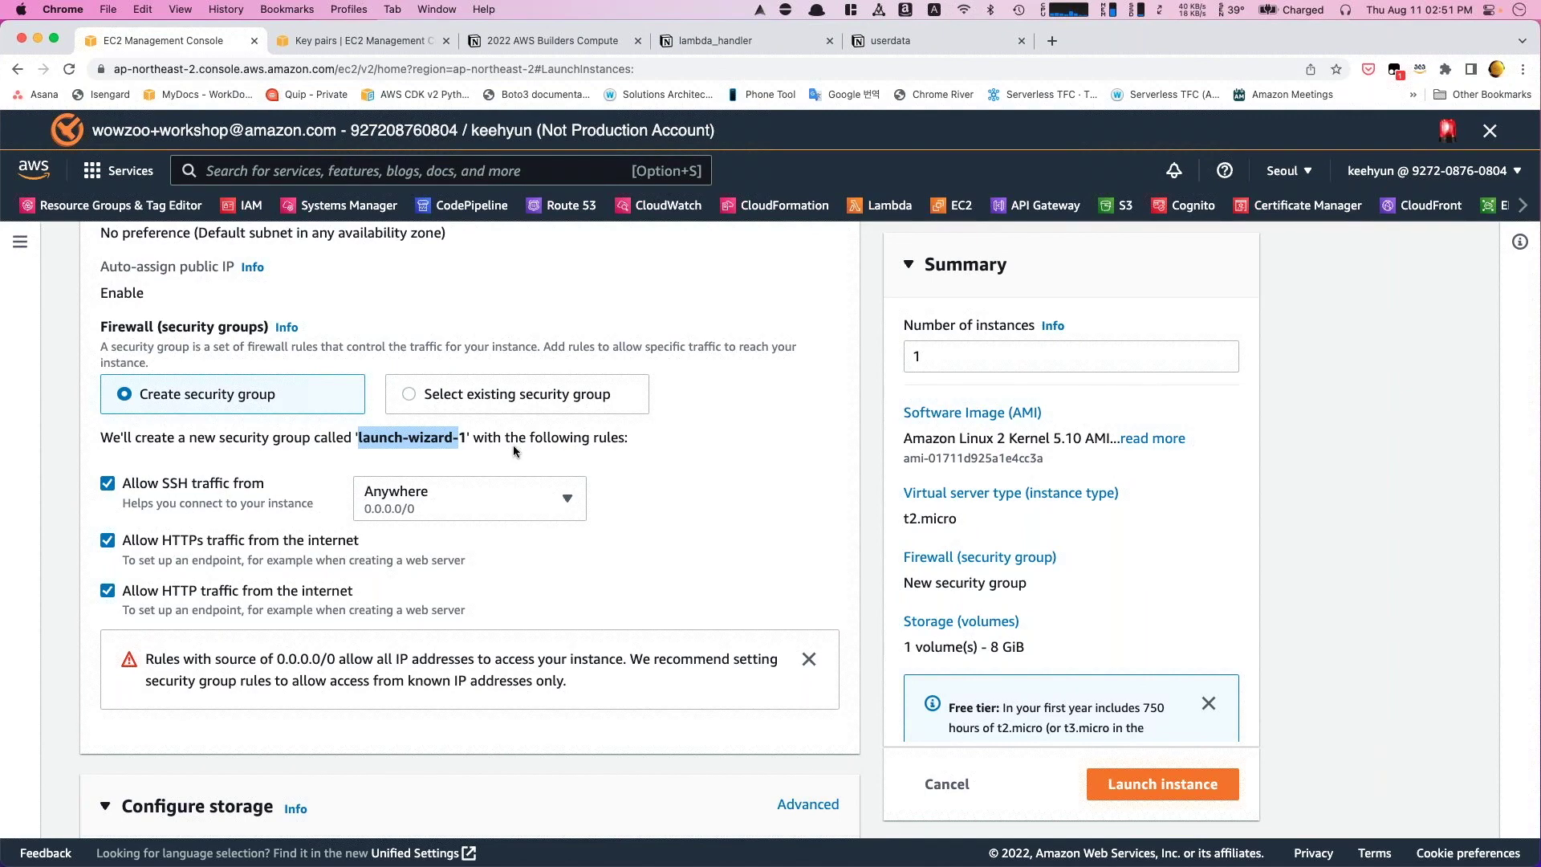
pyautogui.click(466, 440)
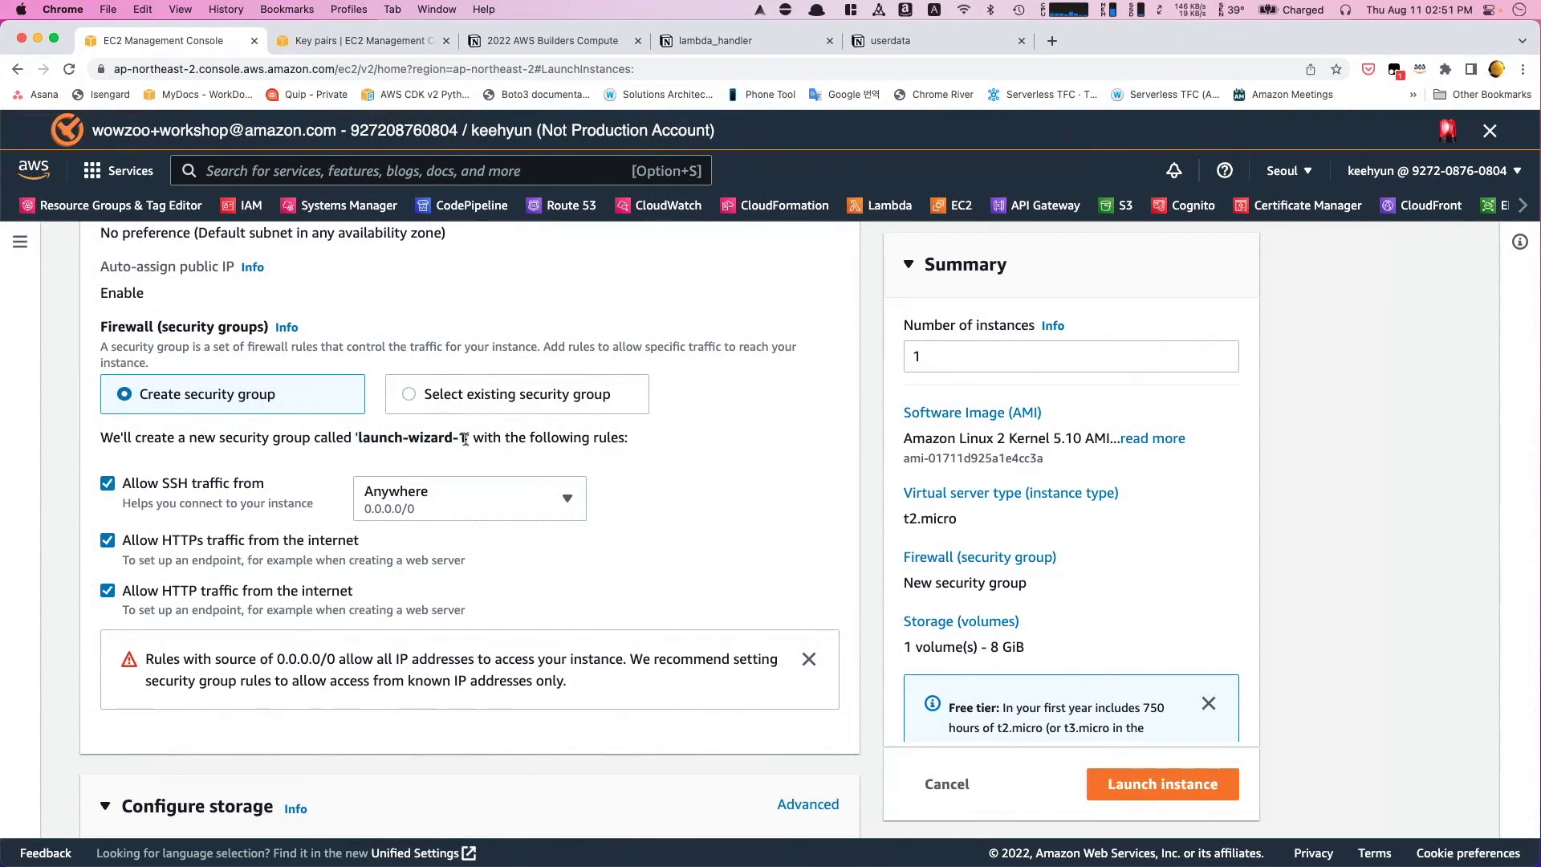
pyautogui.moveTo(465, 439); pyautogui.dragTo(361, 448)
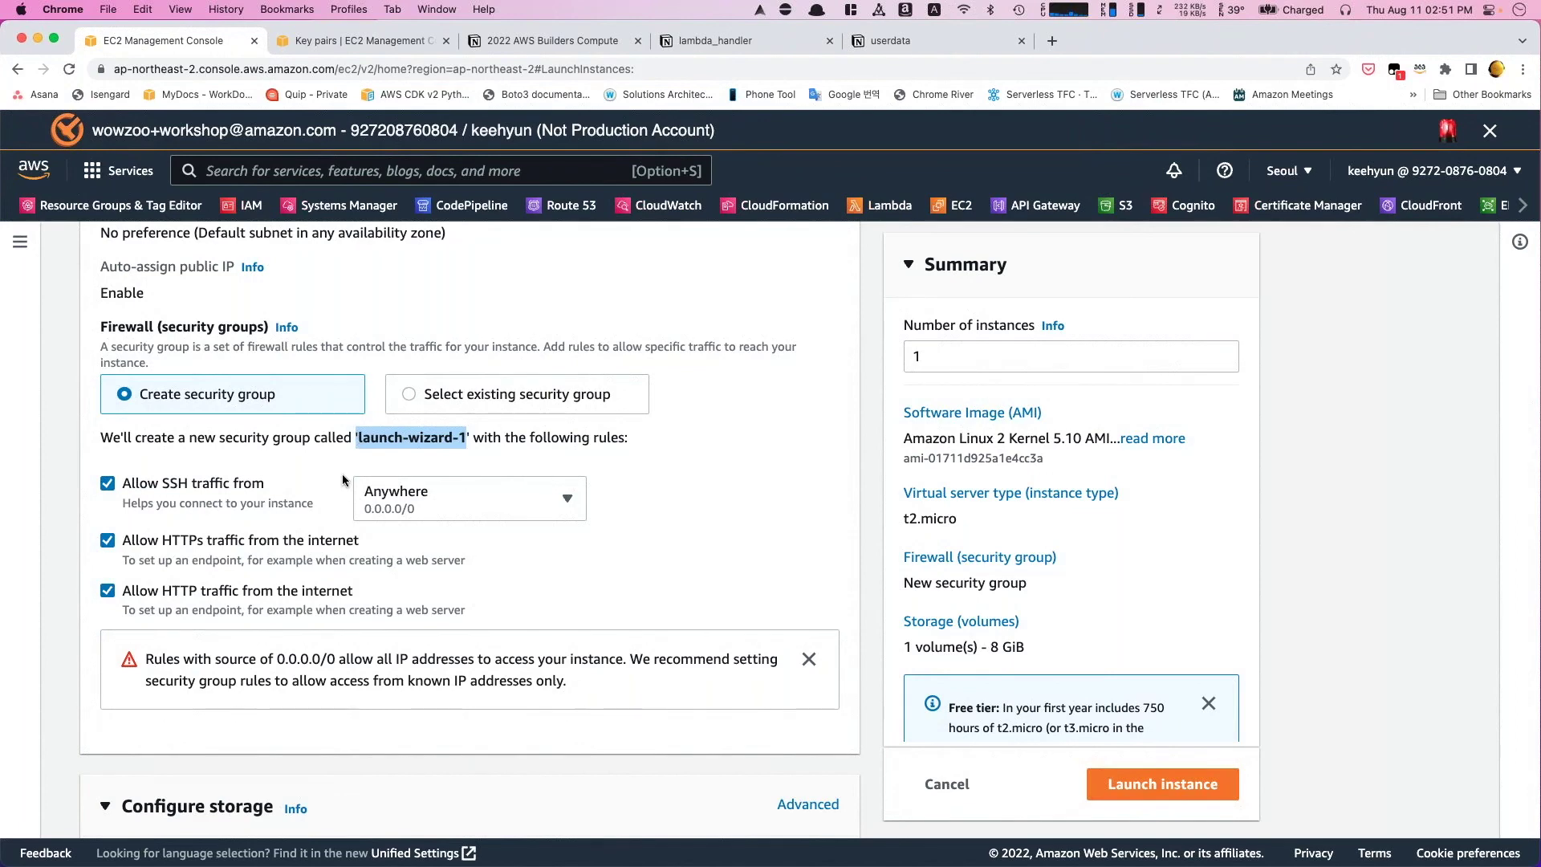
# - Expand the advanced details, place the cursor in the empty User data field, and switch to the userdata page in Notion
pyautogui.scroll(-4, 342, 479)
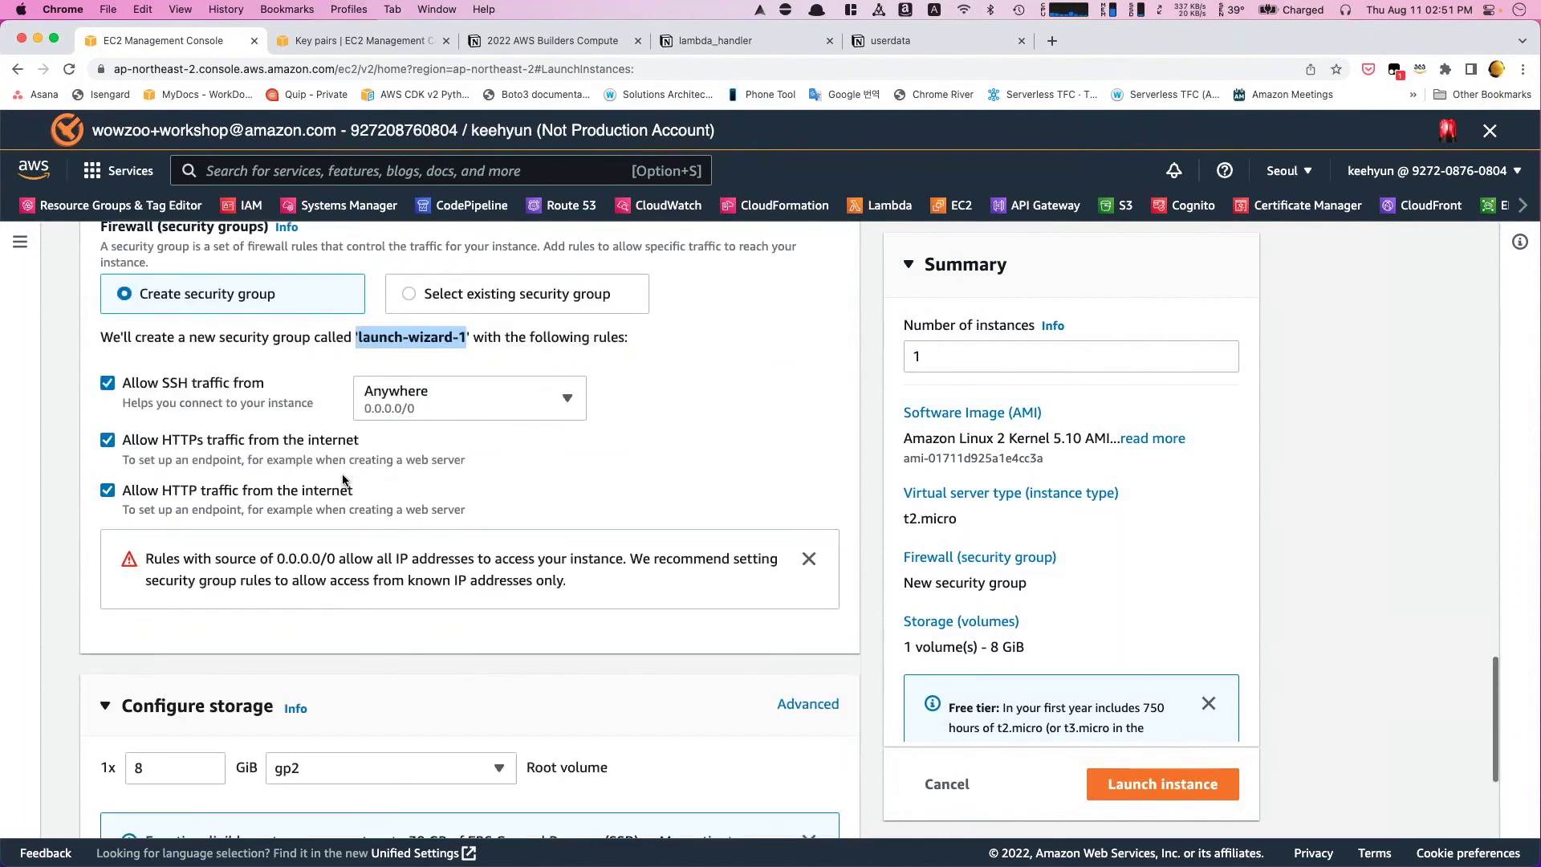
pyautogui.scroll(-1, 344, 480)
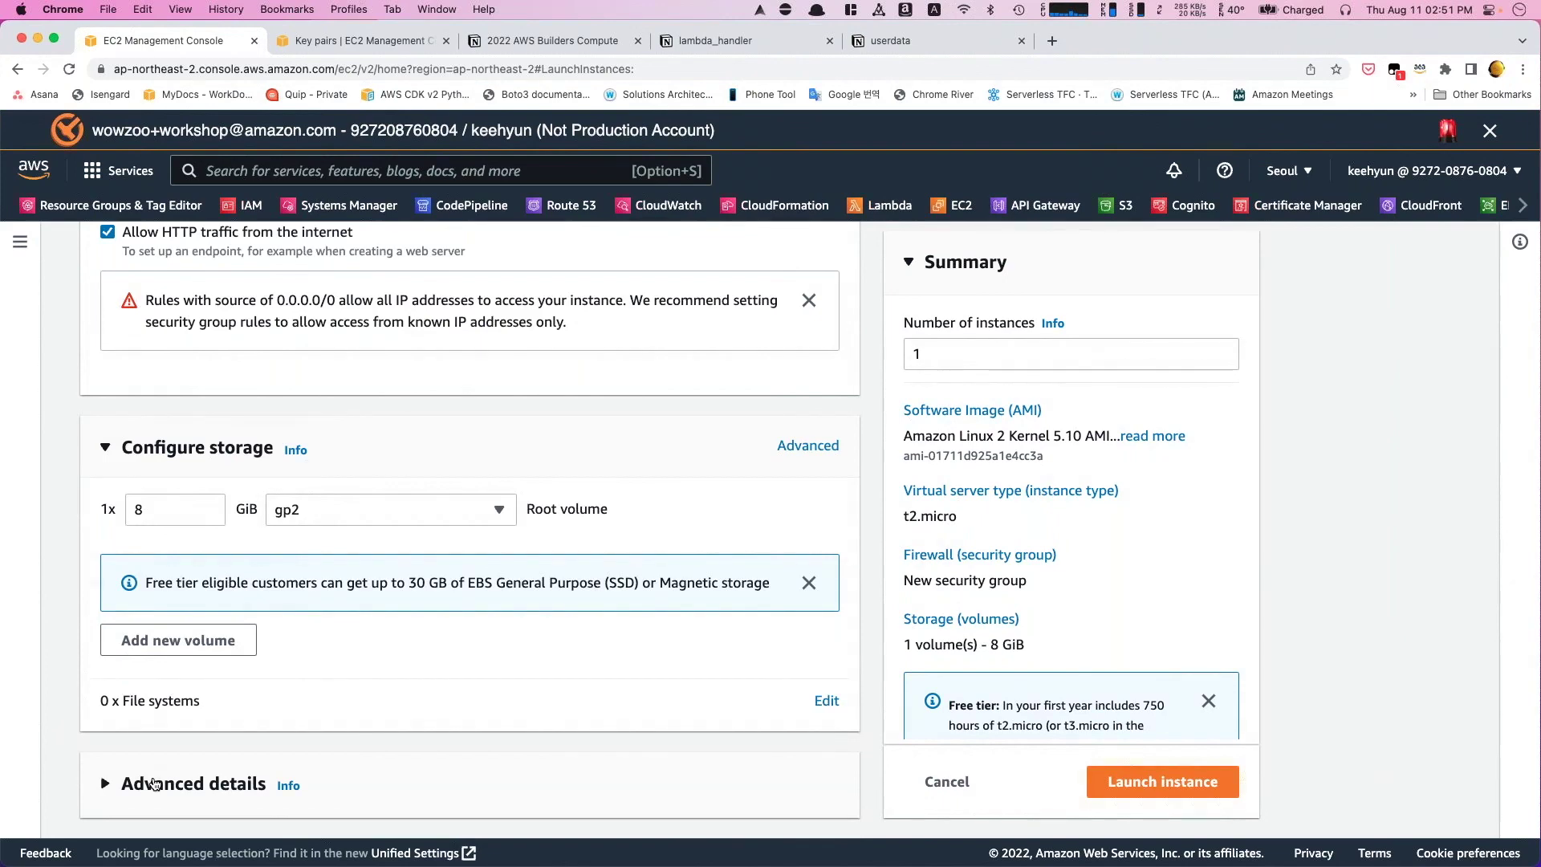
pyautogui.click(154, 784)
pyautogui.scroll(-7, 154, 784)
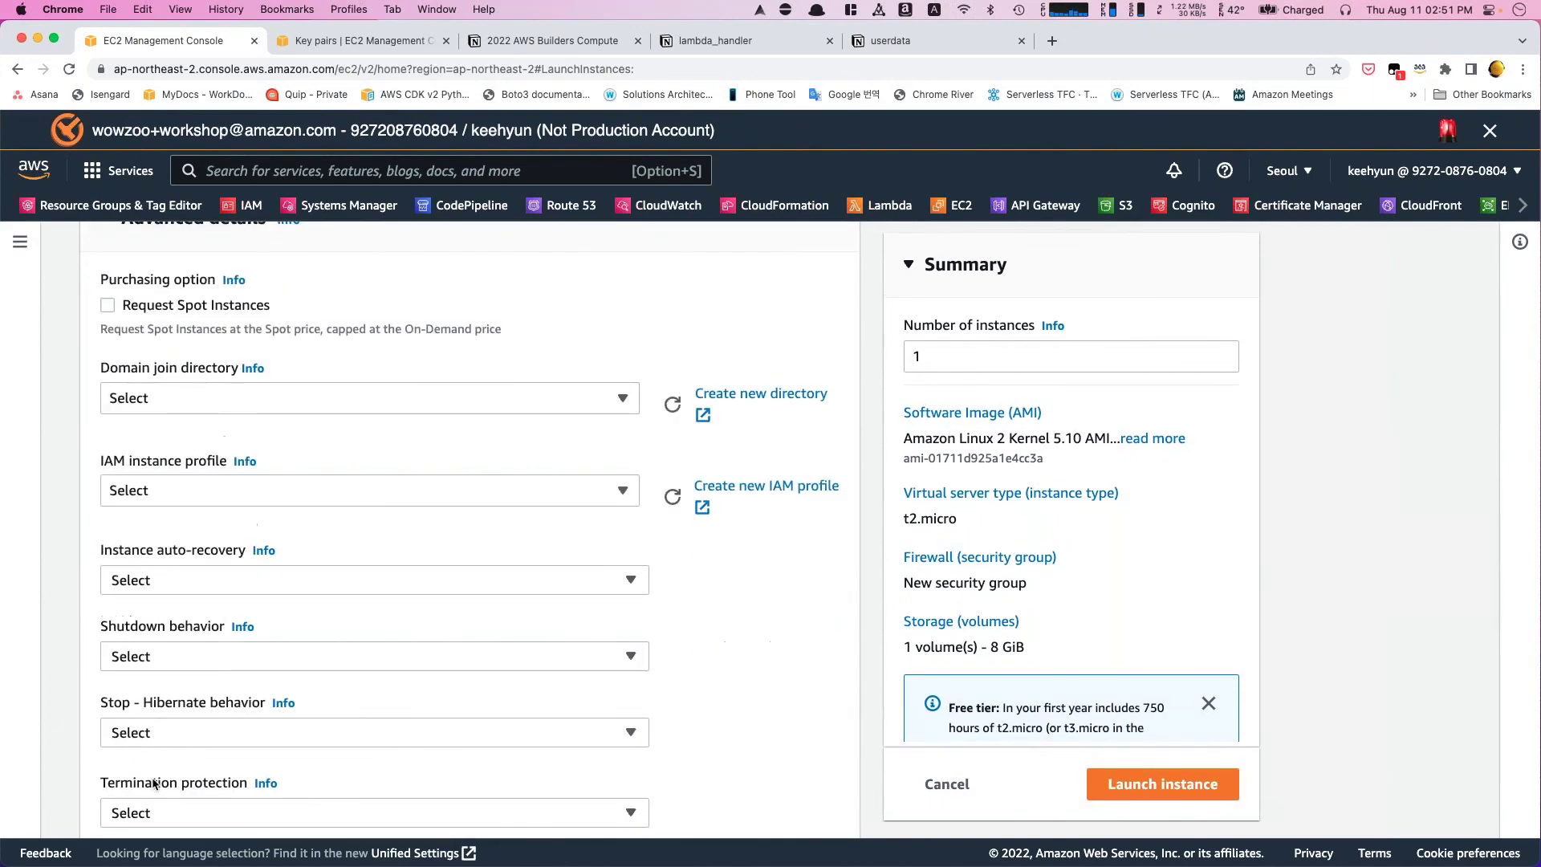
pyautogui.scroll(-4, 154, 784)
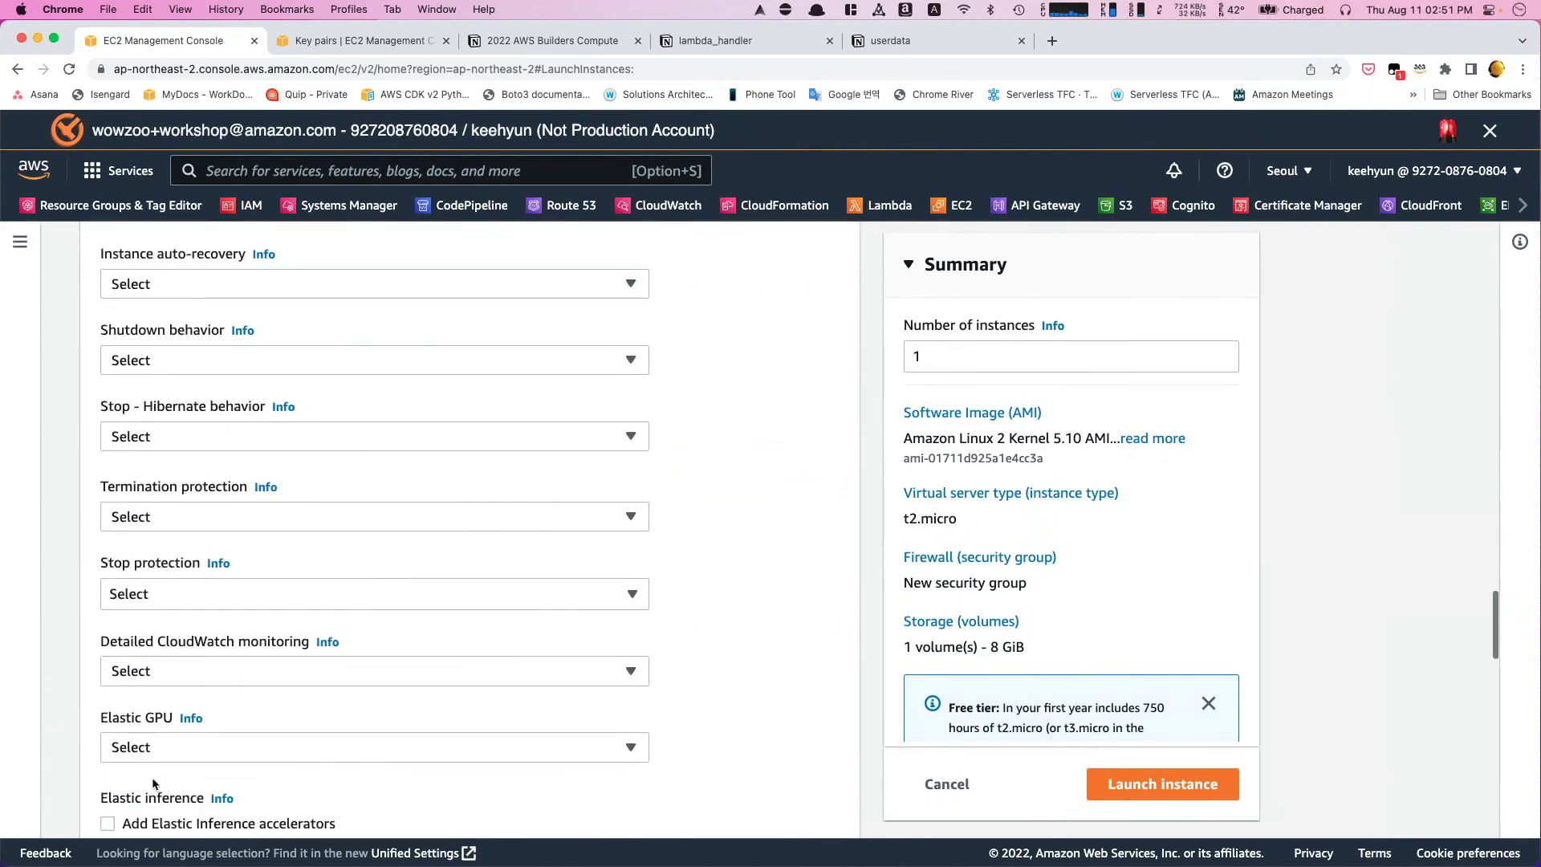
pyautogui.scroll(-4, 154, 785)
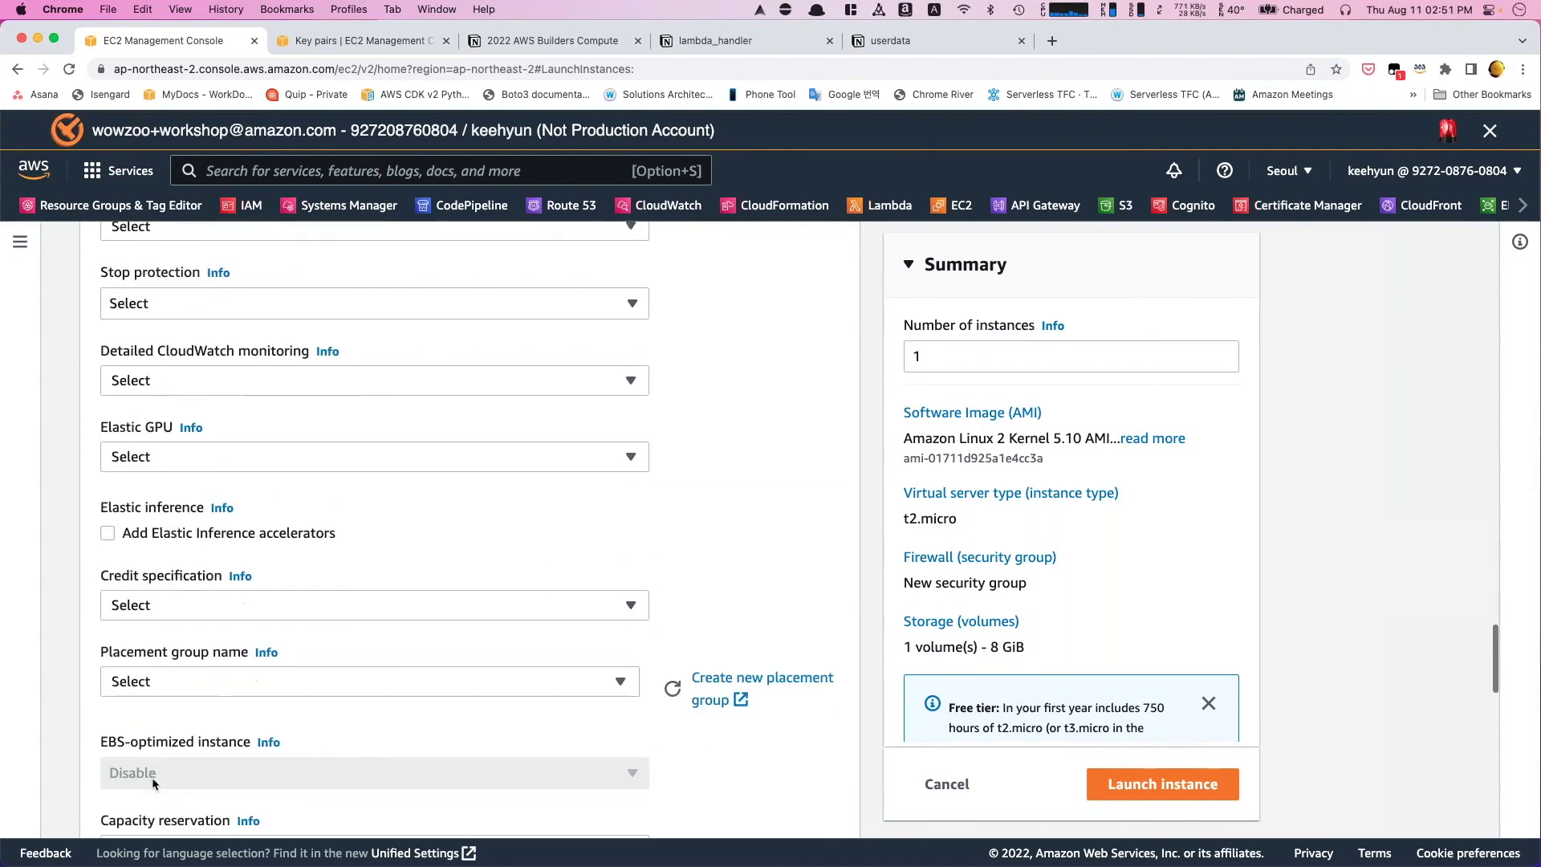
pyautogui.scroll(-6, 152, 777)
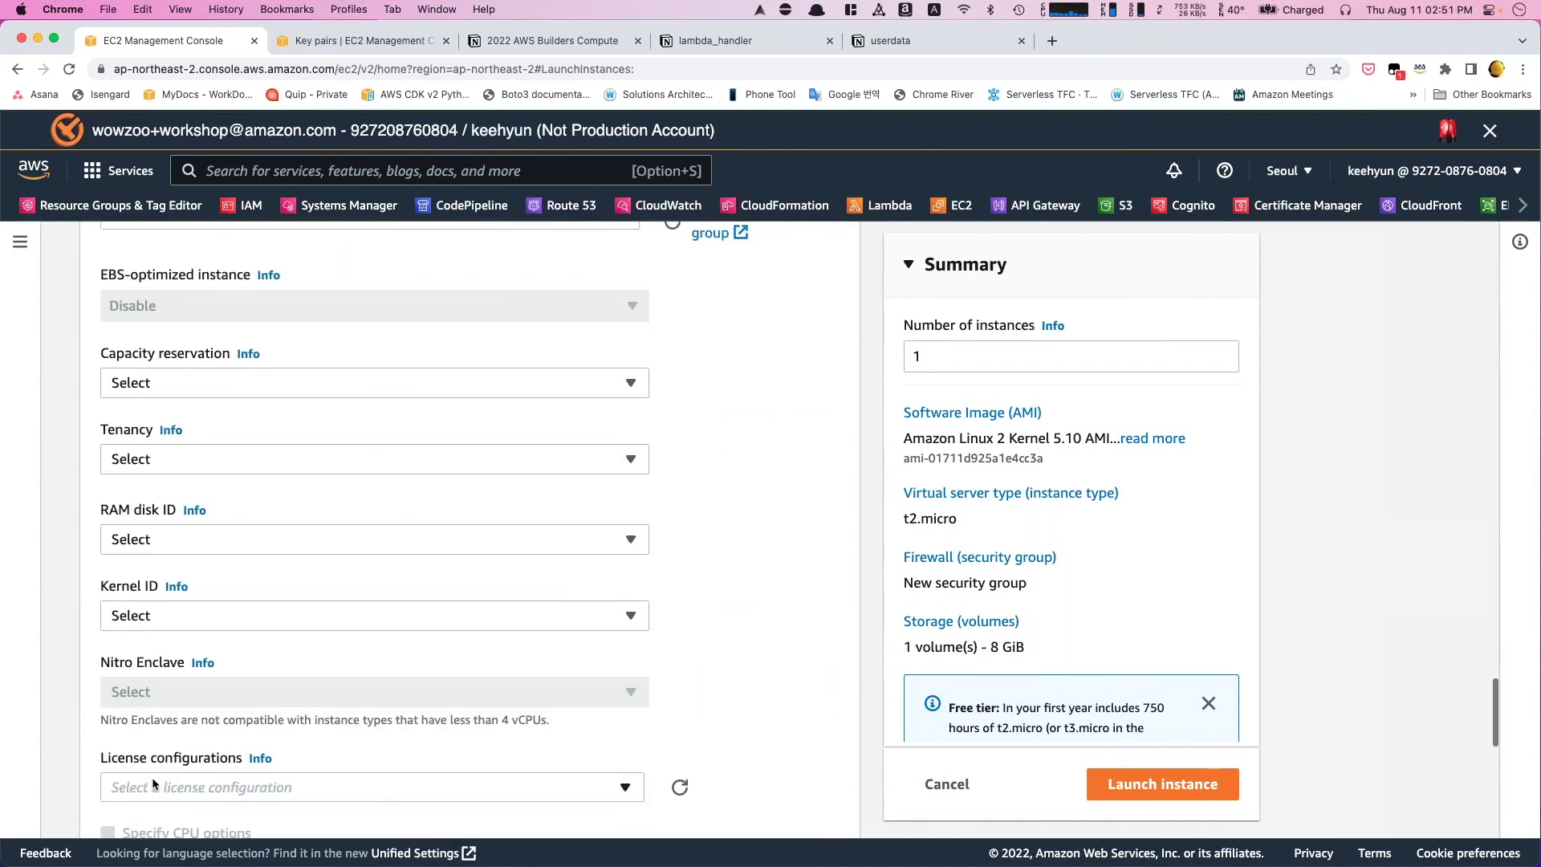
pyautogui.scroll(-12, 151, 777)
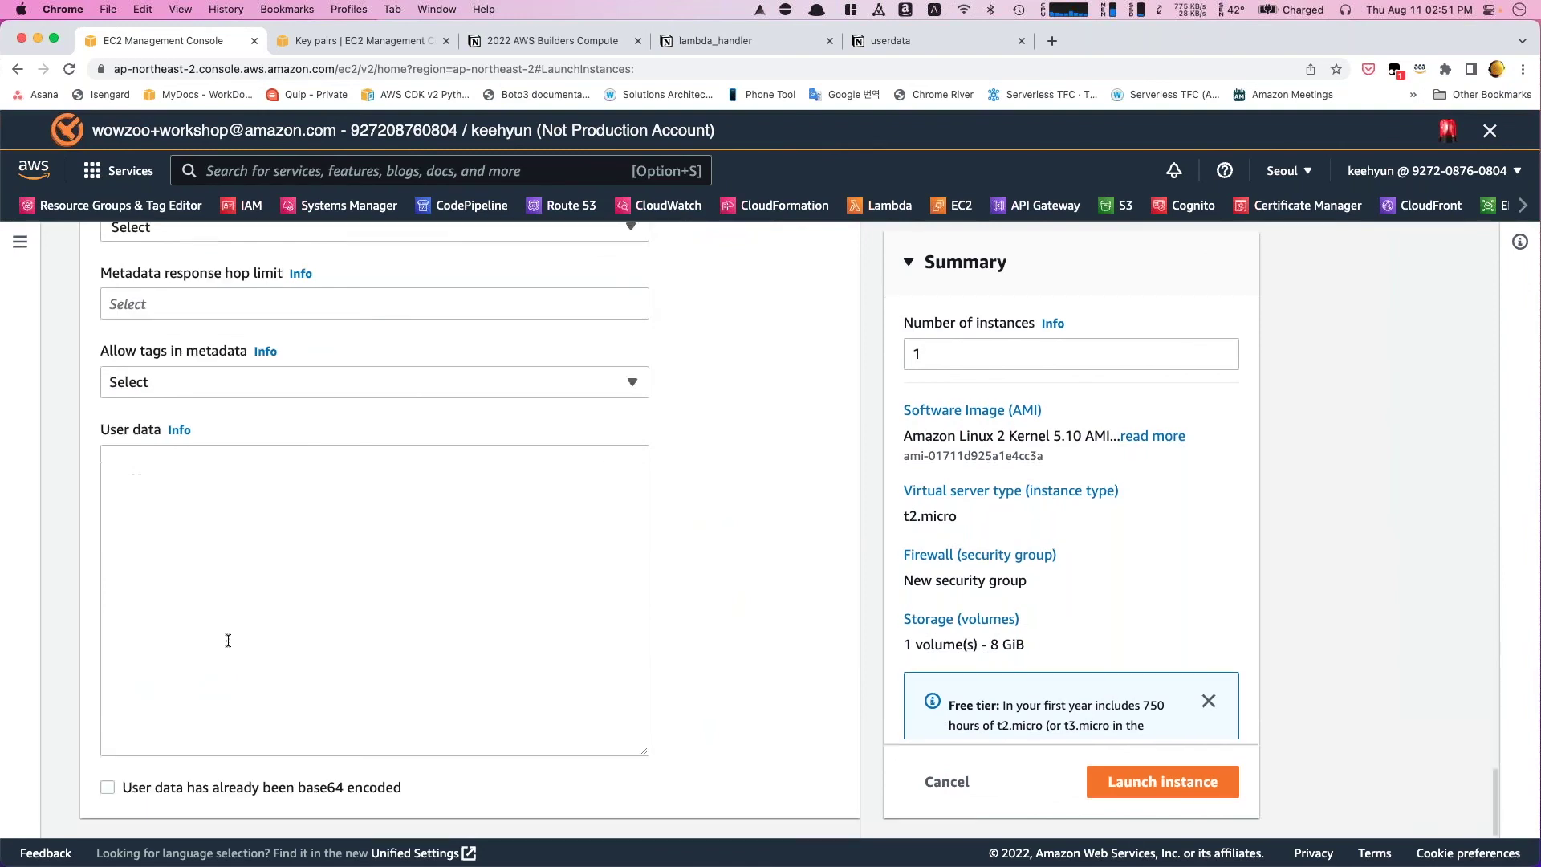
pyautogui.click(227, 640)
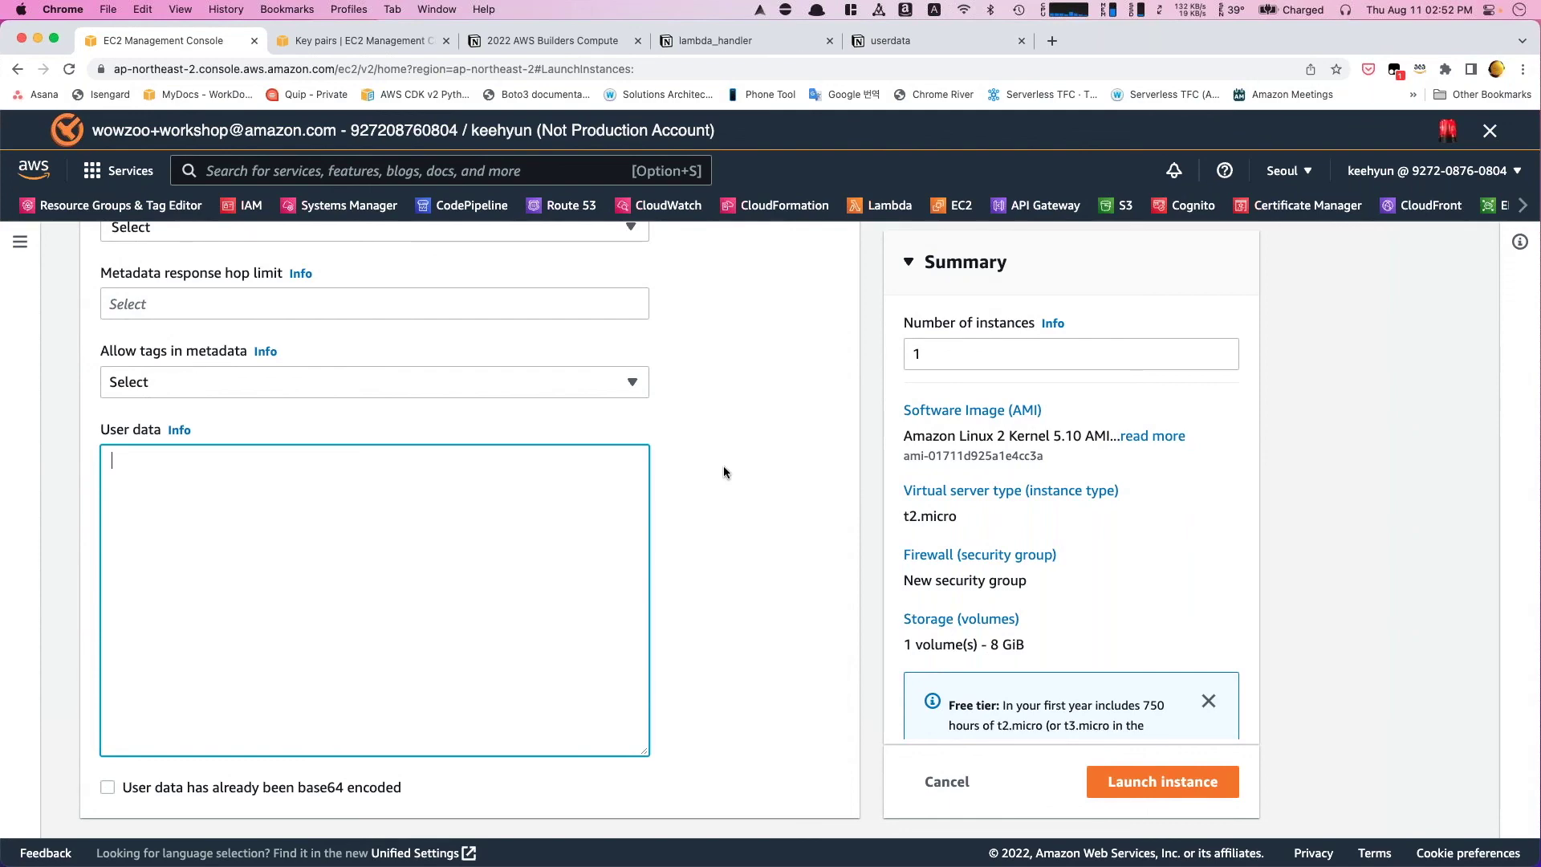
pyautogui.click(919, 42)
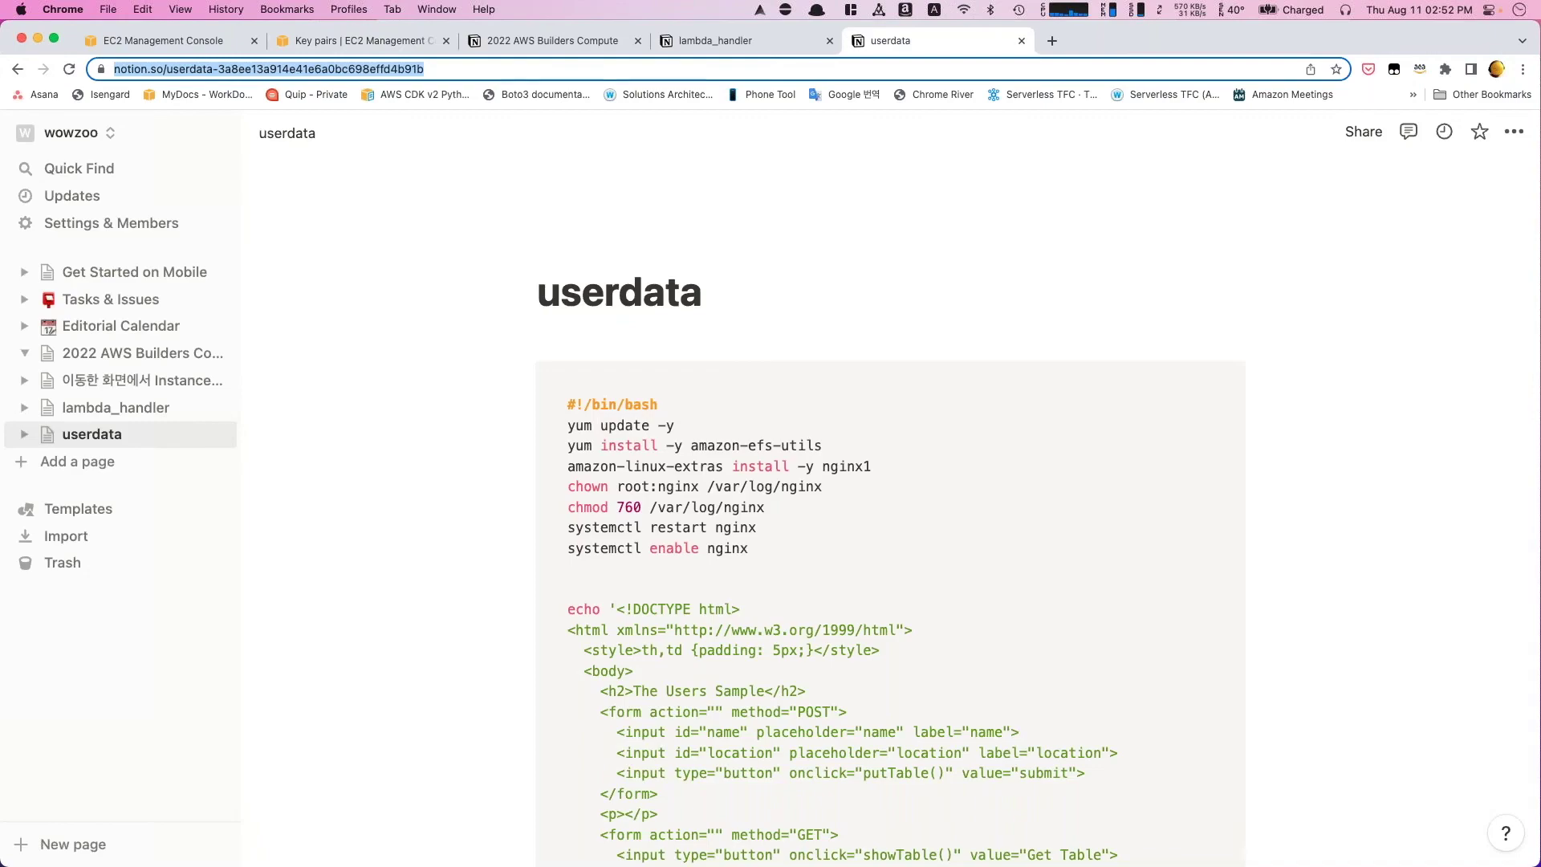
pyautogui.hotkey('ctrl', 'Up')
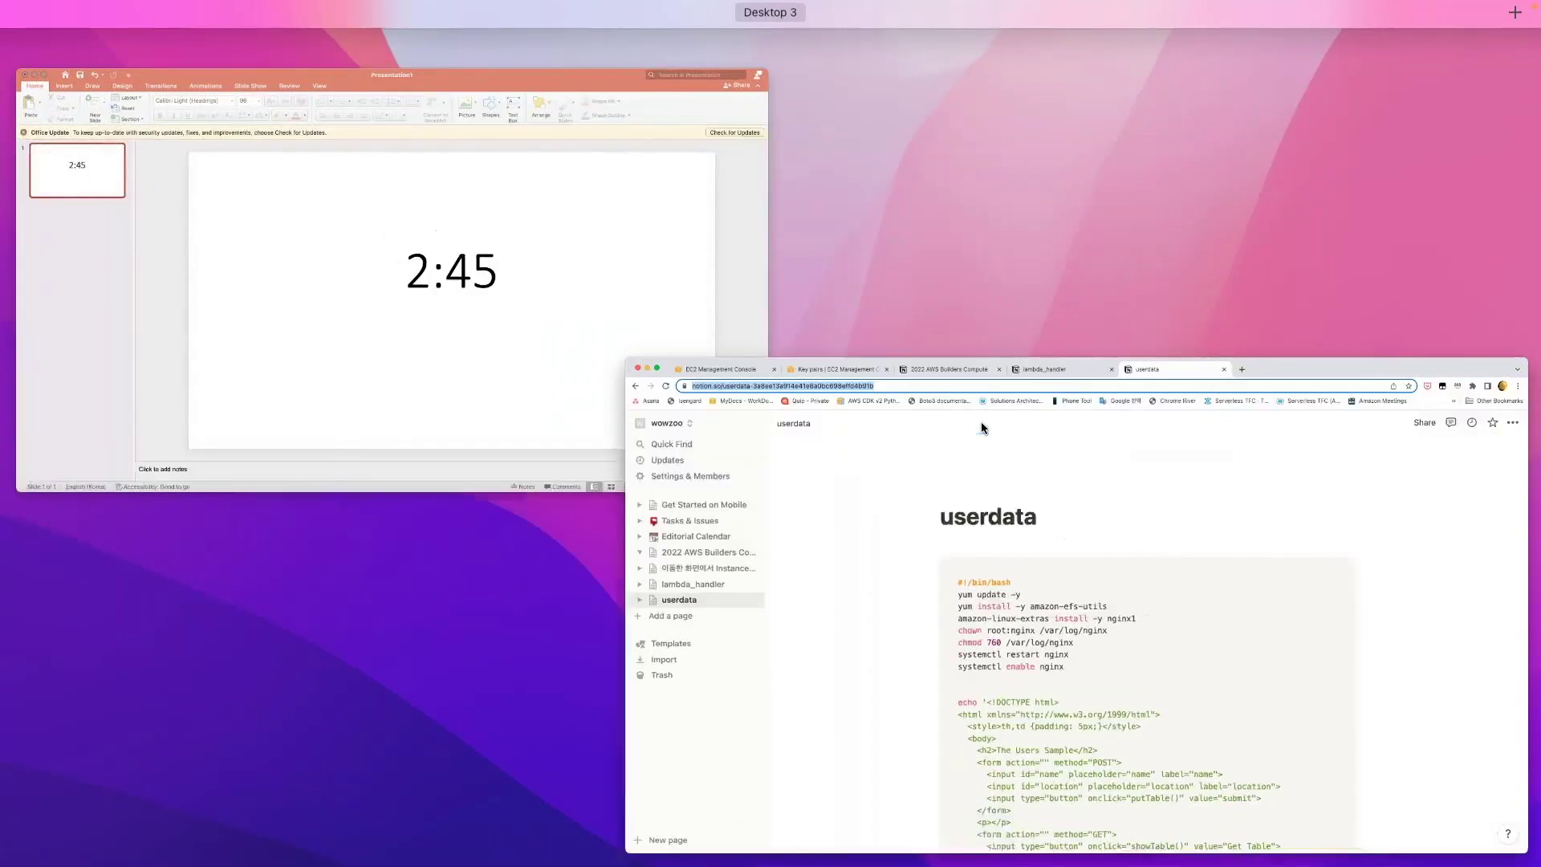
pyautogui.click(982, 428)
pyautogui.moveTo(1534, 4)
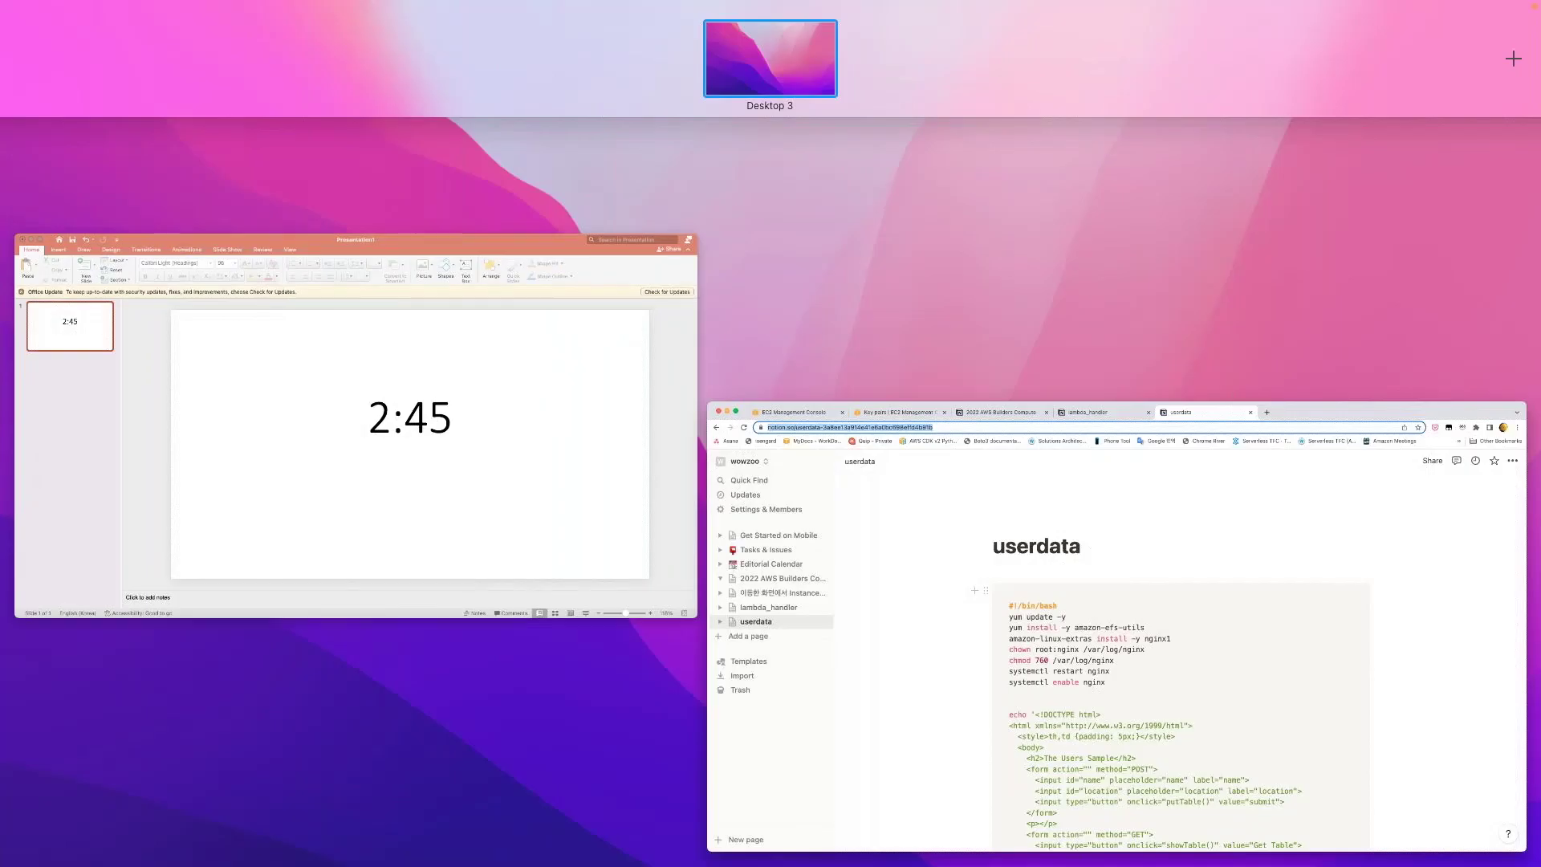
pyautogui.hotkey('ctrl', 'Up')
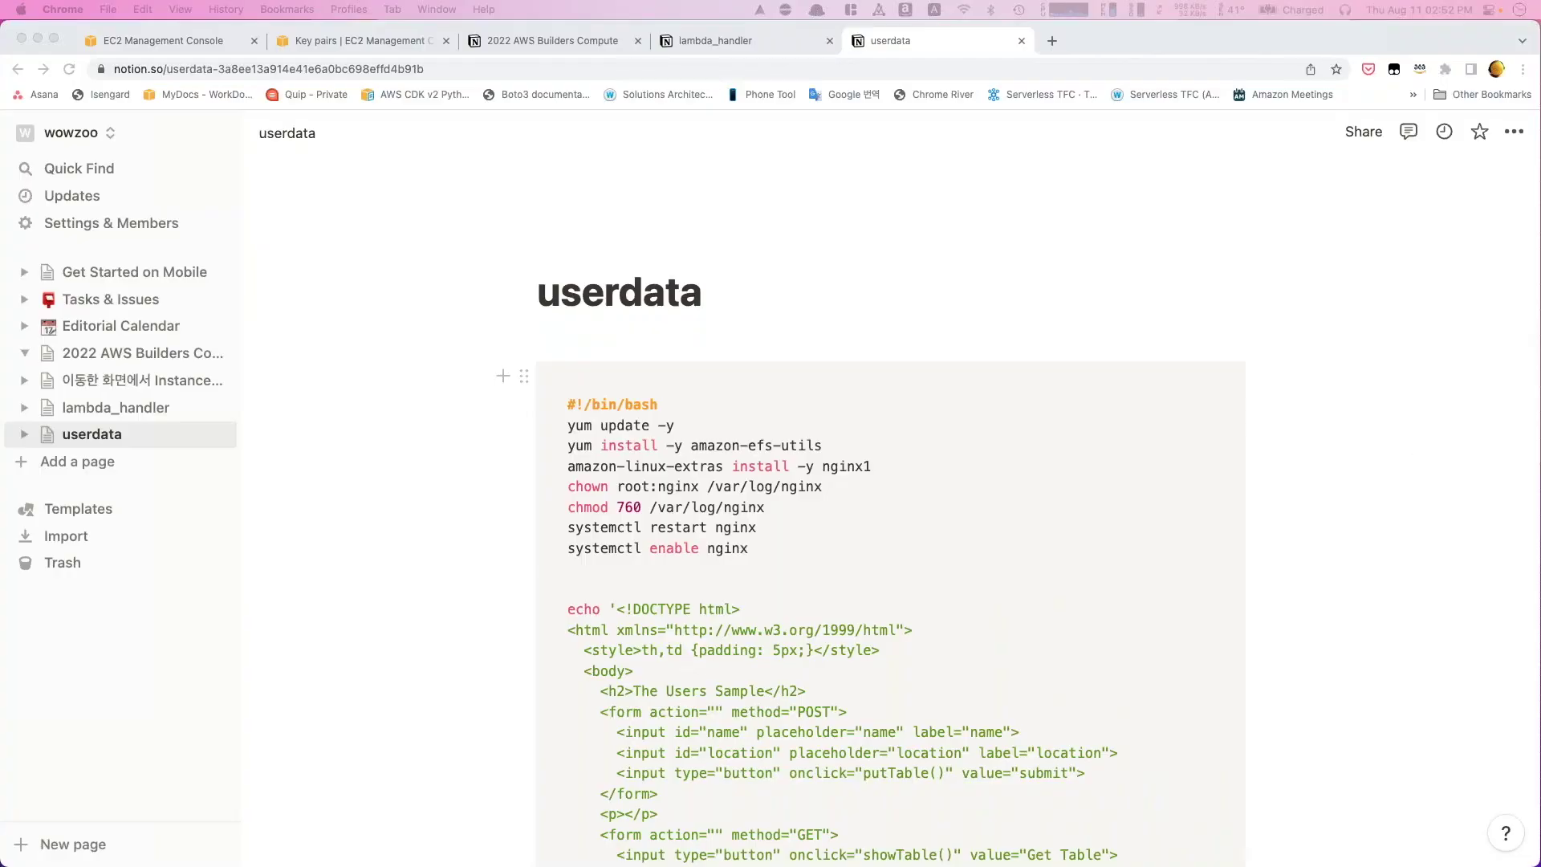
pyautogui.hotkey('ctrl', 'Up')
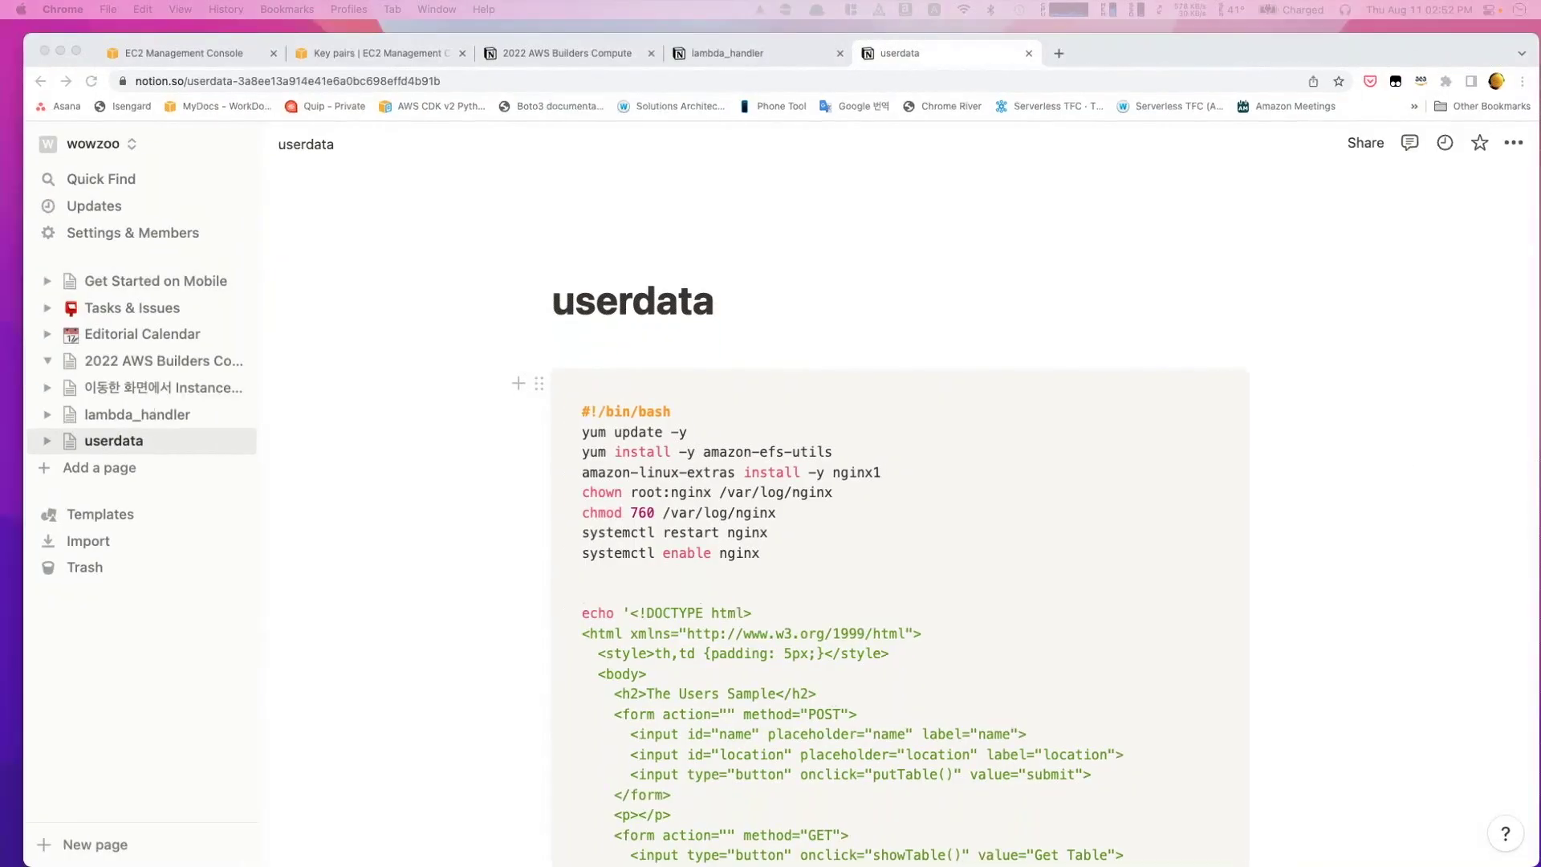
pyautogui.hotkey('ctrl', 'Up')
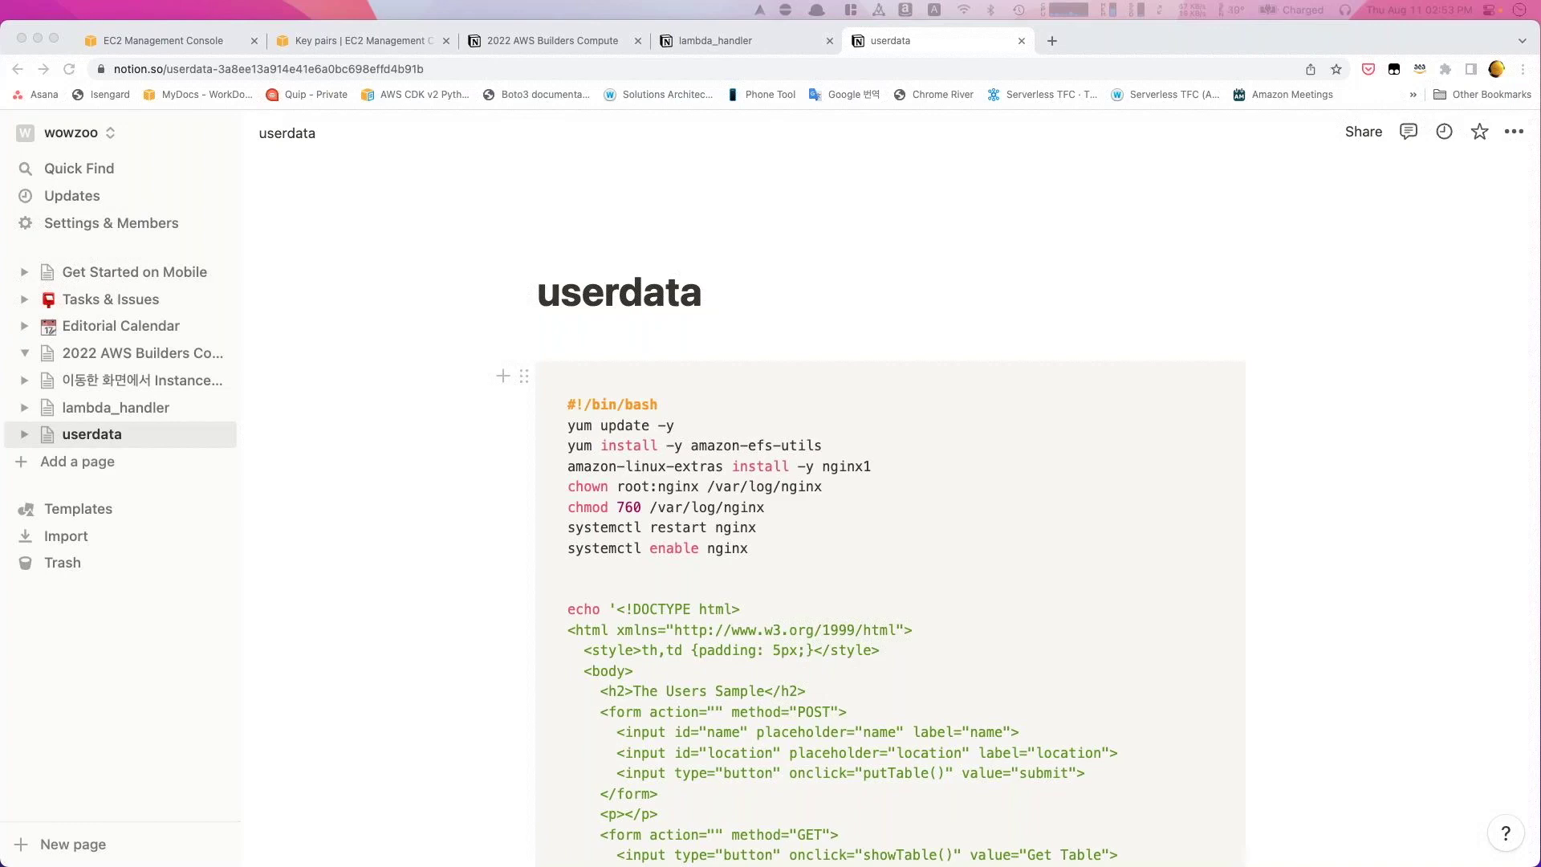
# - Read through the userdata script, examining the nginx setup commands, the HTML forms, and the Lambda URL placeholders in putTable and showTable
pyautogui.scroll(-3, 1171, 514)
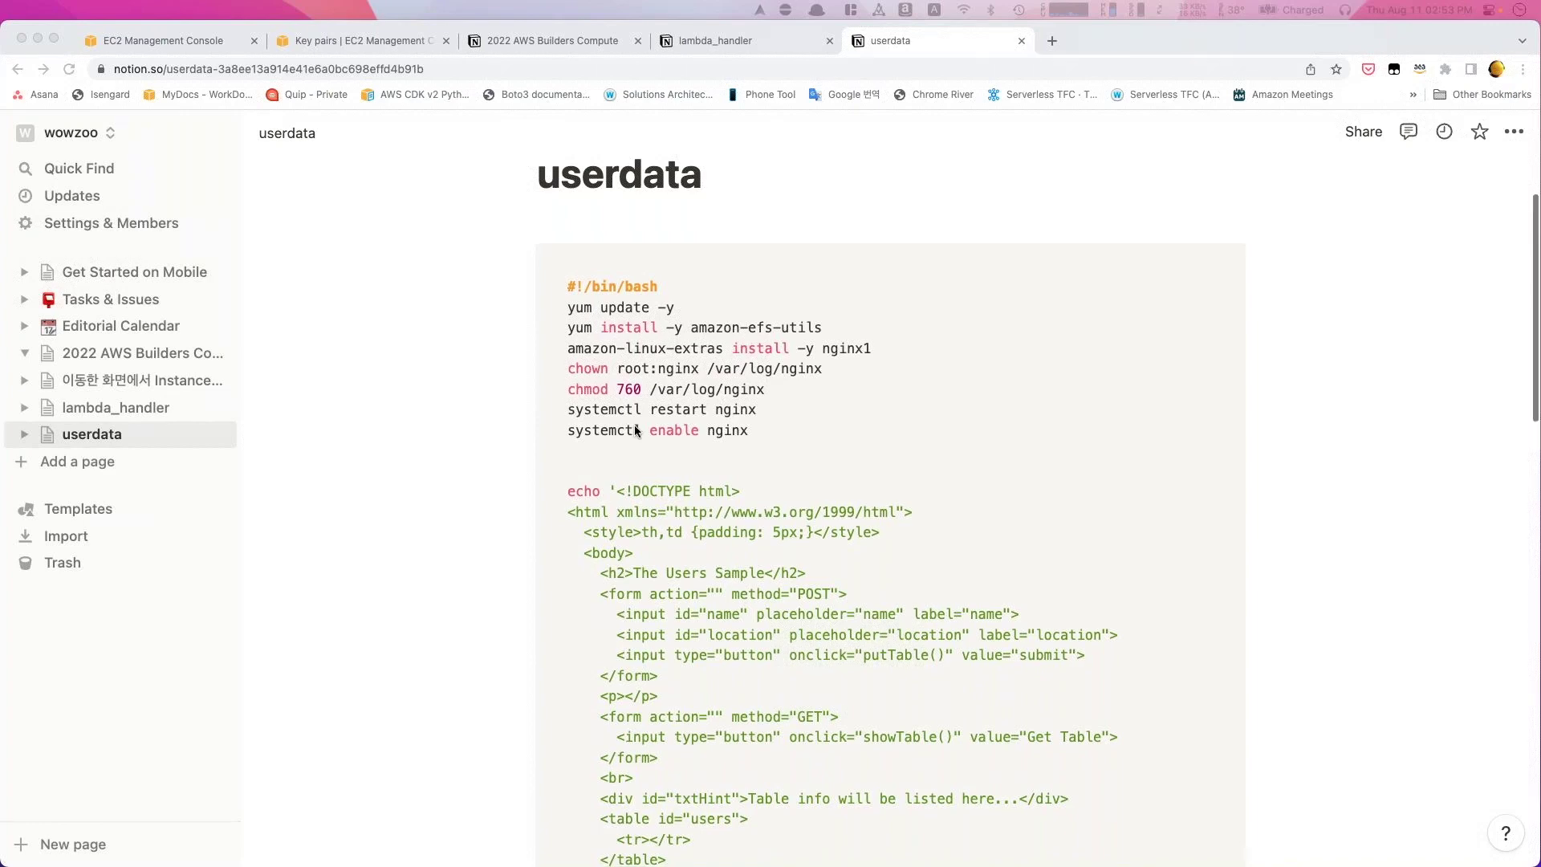
pyautogui.scroll(-2, 830, 292)
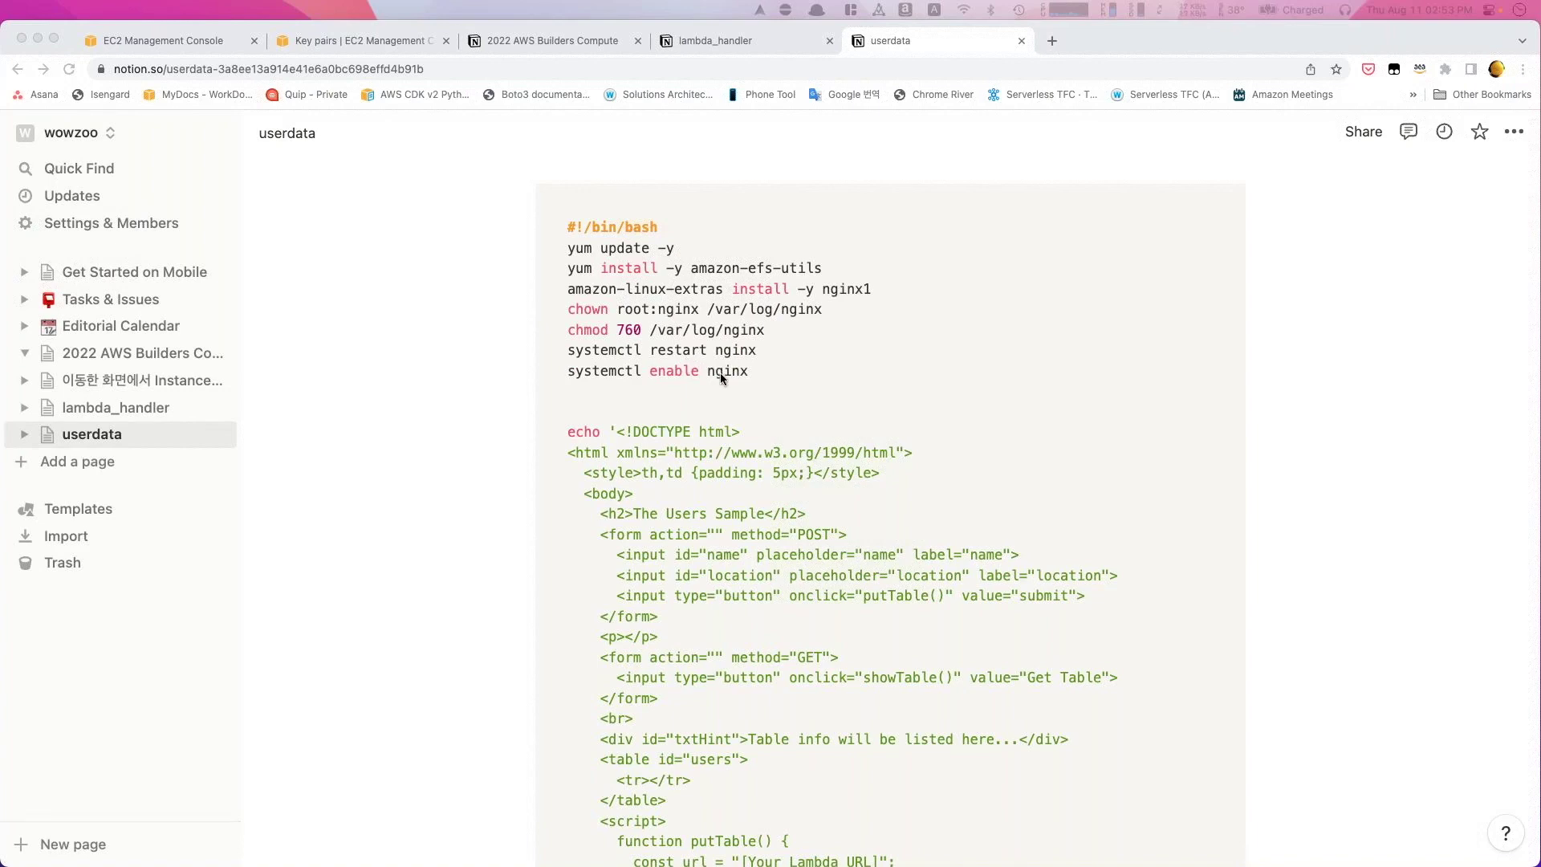
pyautogui.scroll(-5, 720, 373)
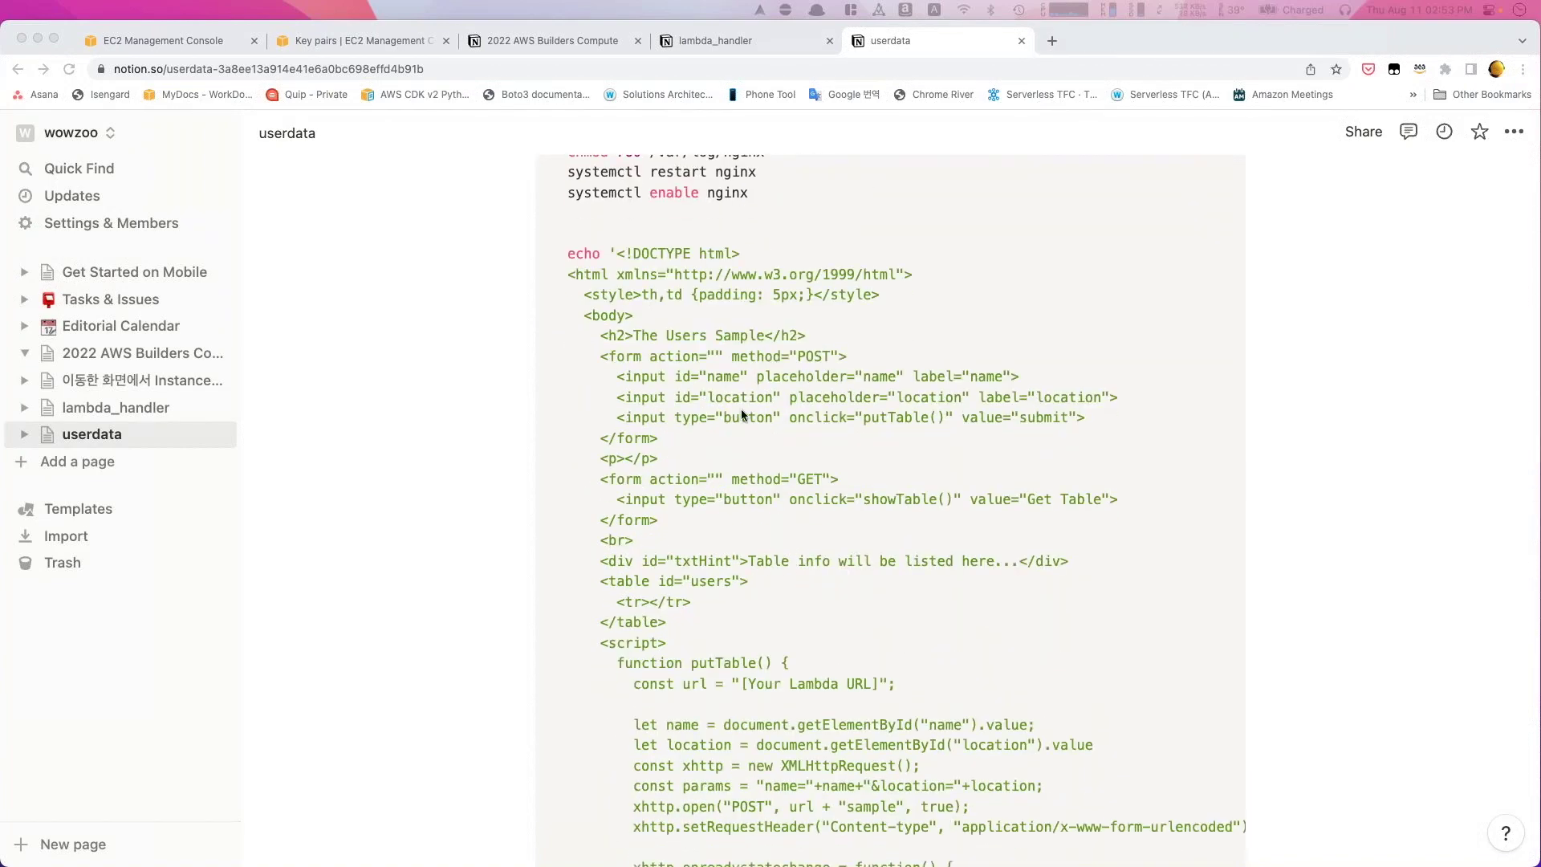
pyautogui.scroll(-1, 740, 407)
pyautogui.scroll(4, 740, 408)
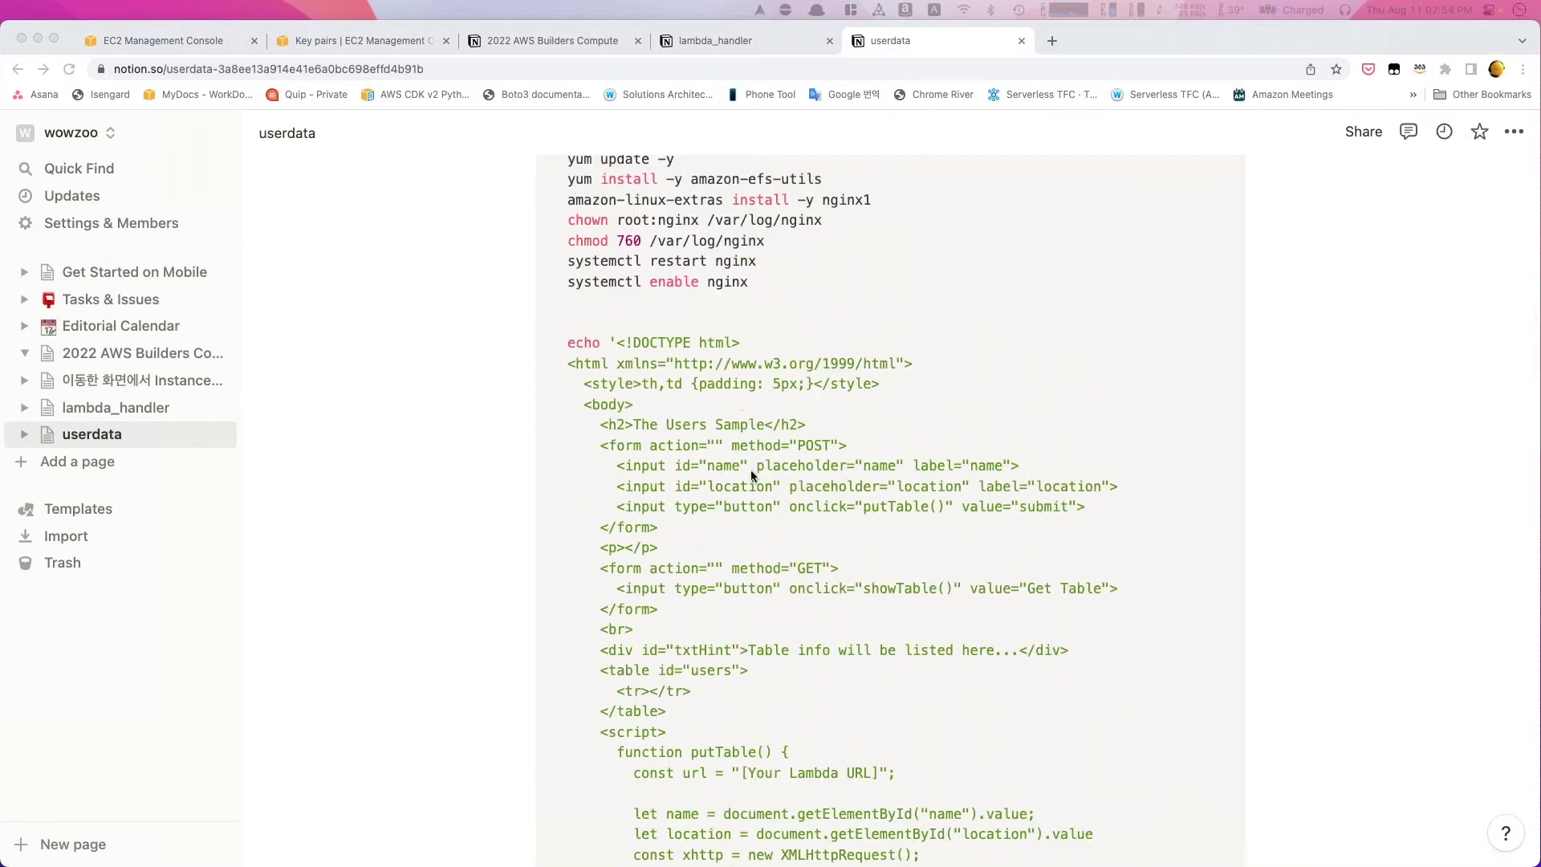
pyautogui.scroll(-10, 758, 503)
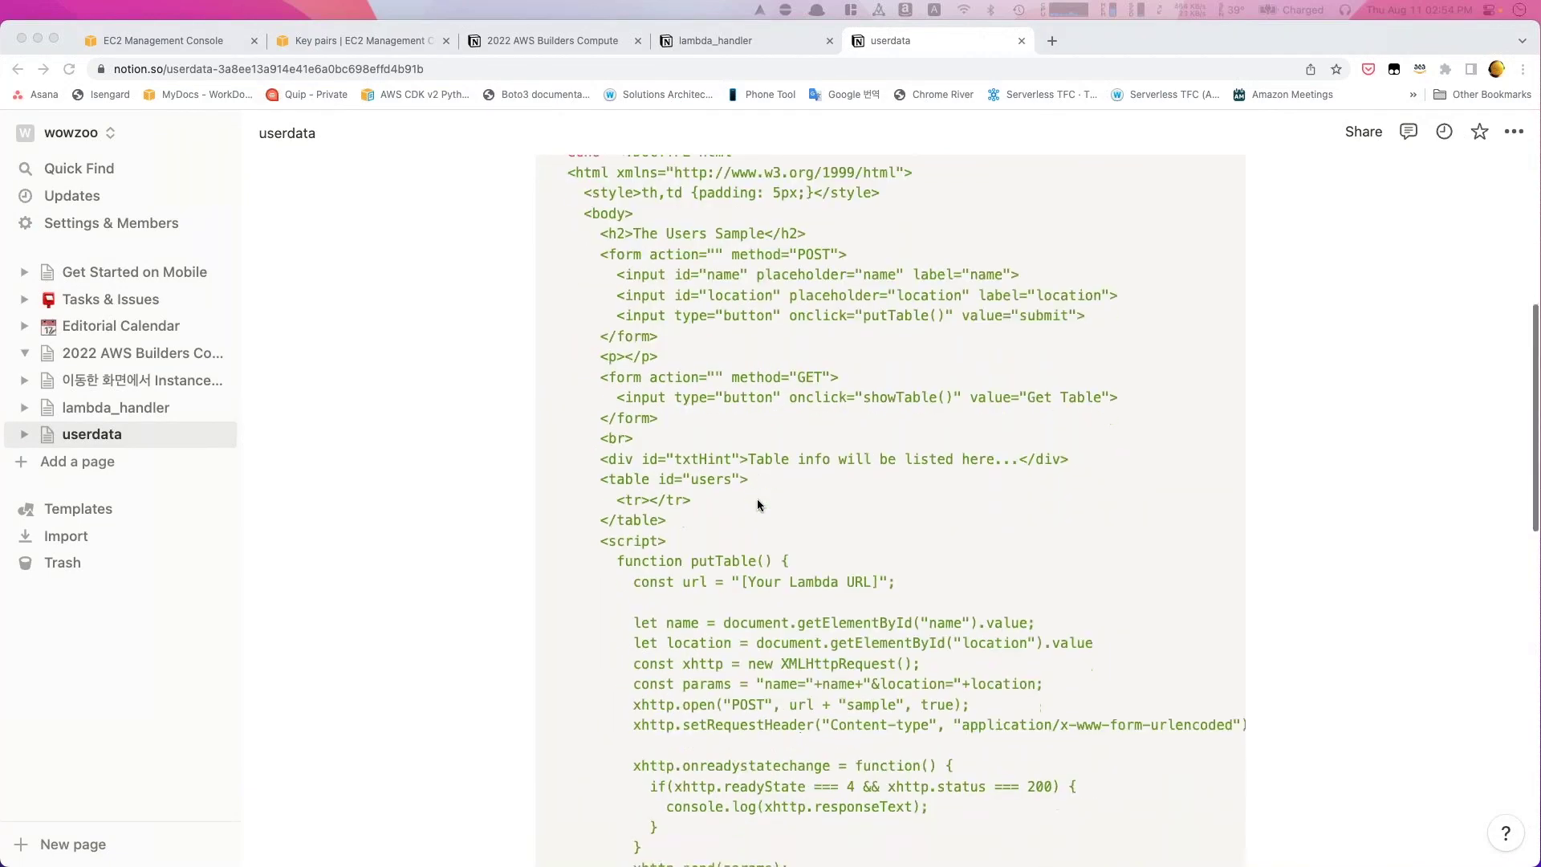
pyautogui.scroll(-15, 757, 502)
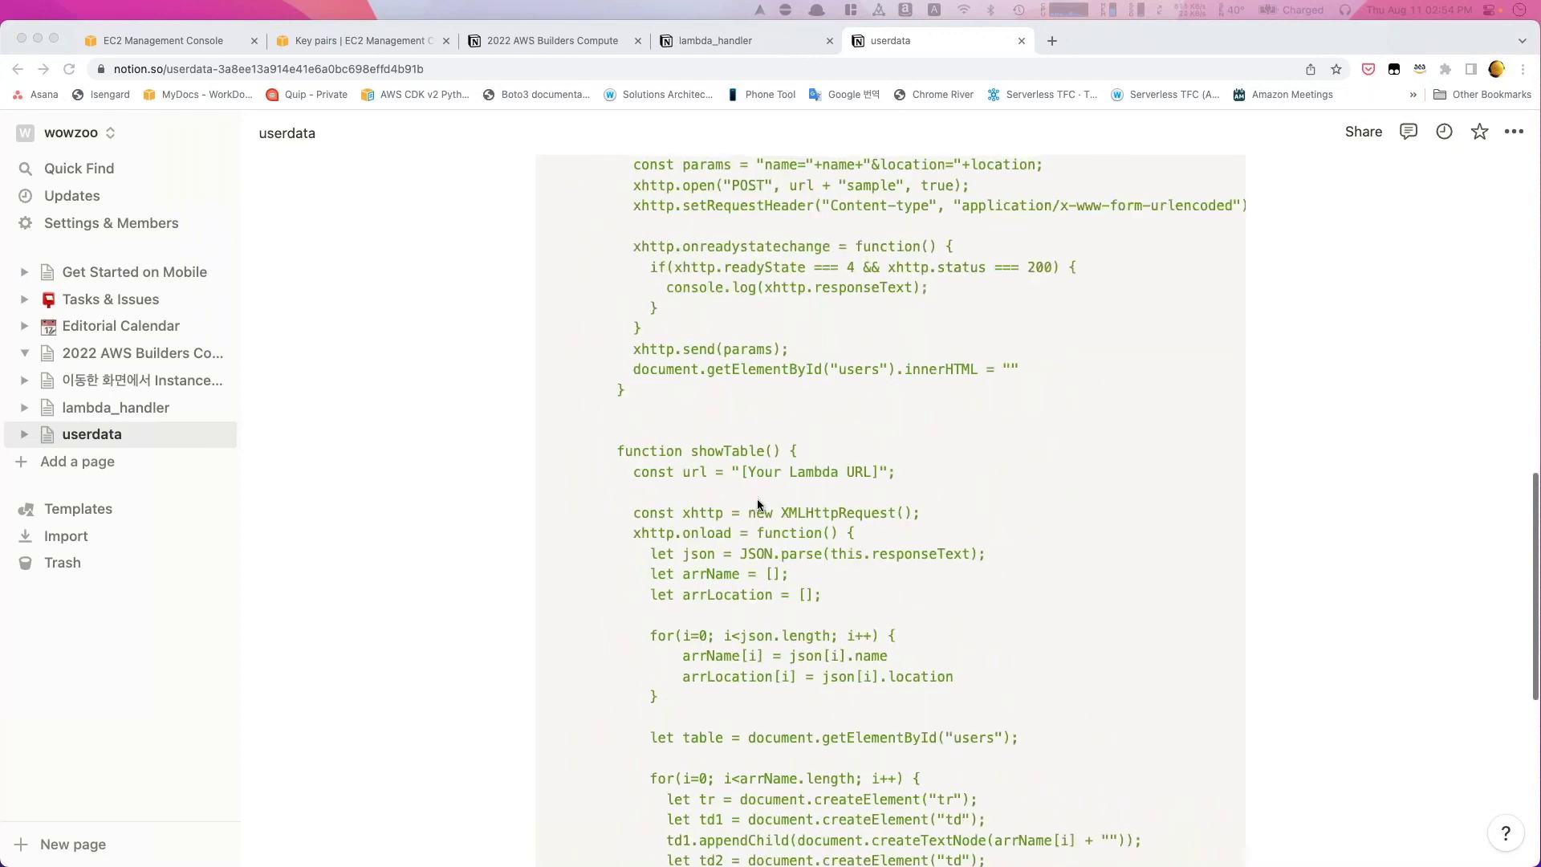
pyautogui.scroll(-3, 758, 499)
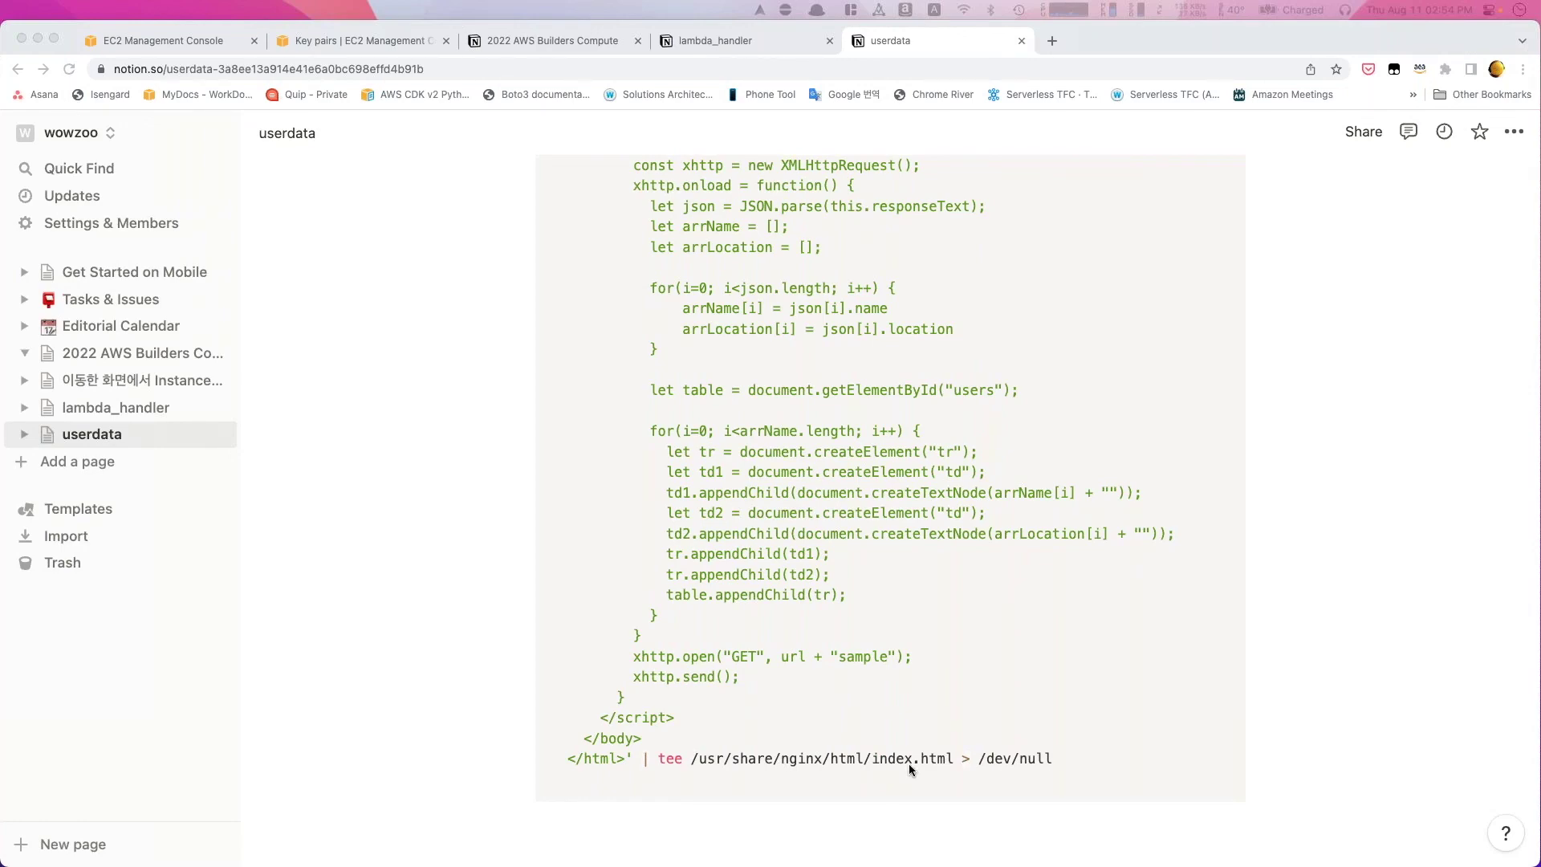
pyautogui.scroll(17, 908, 763)
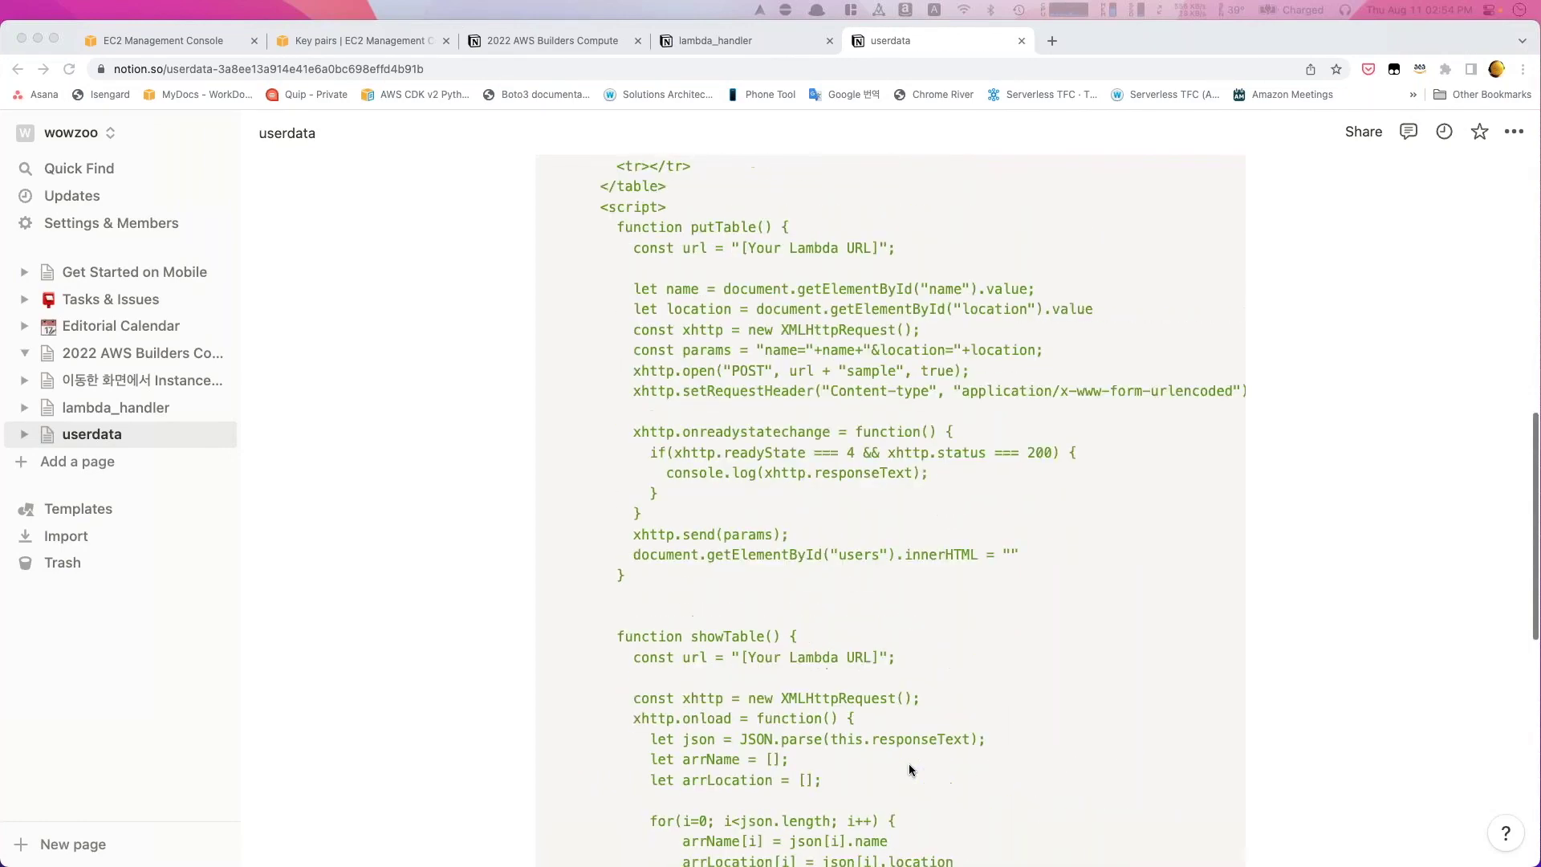
pyautogui.scroll(6, 909, 763)
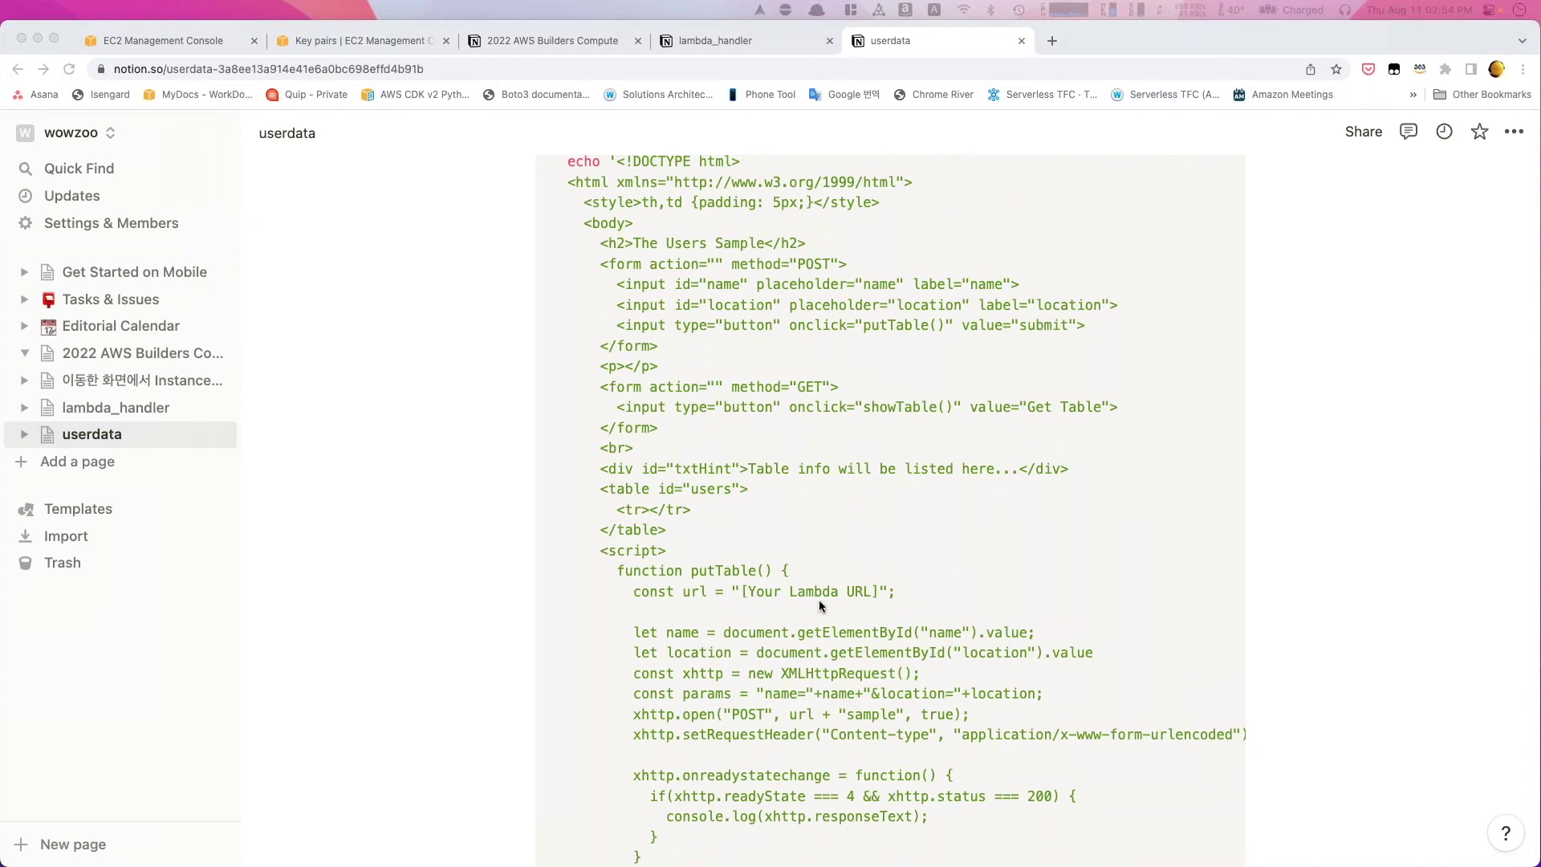
pyautogui.scroll(-7, 793, 594)
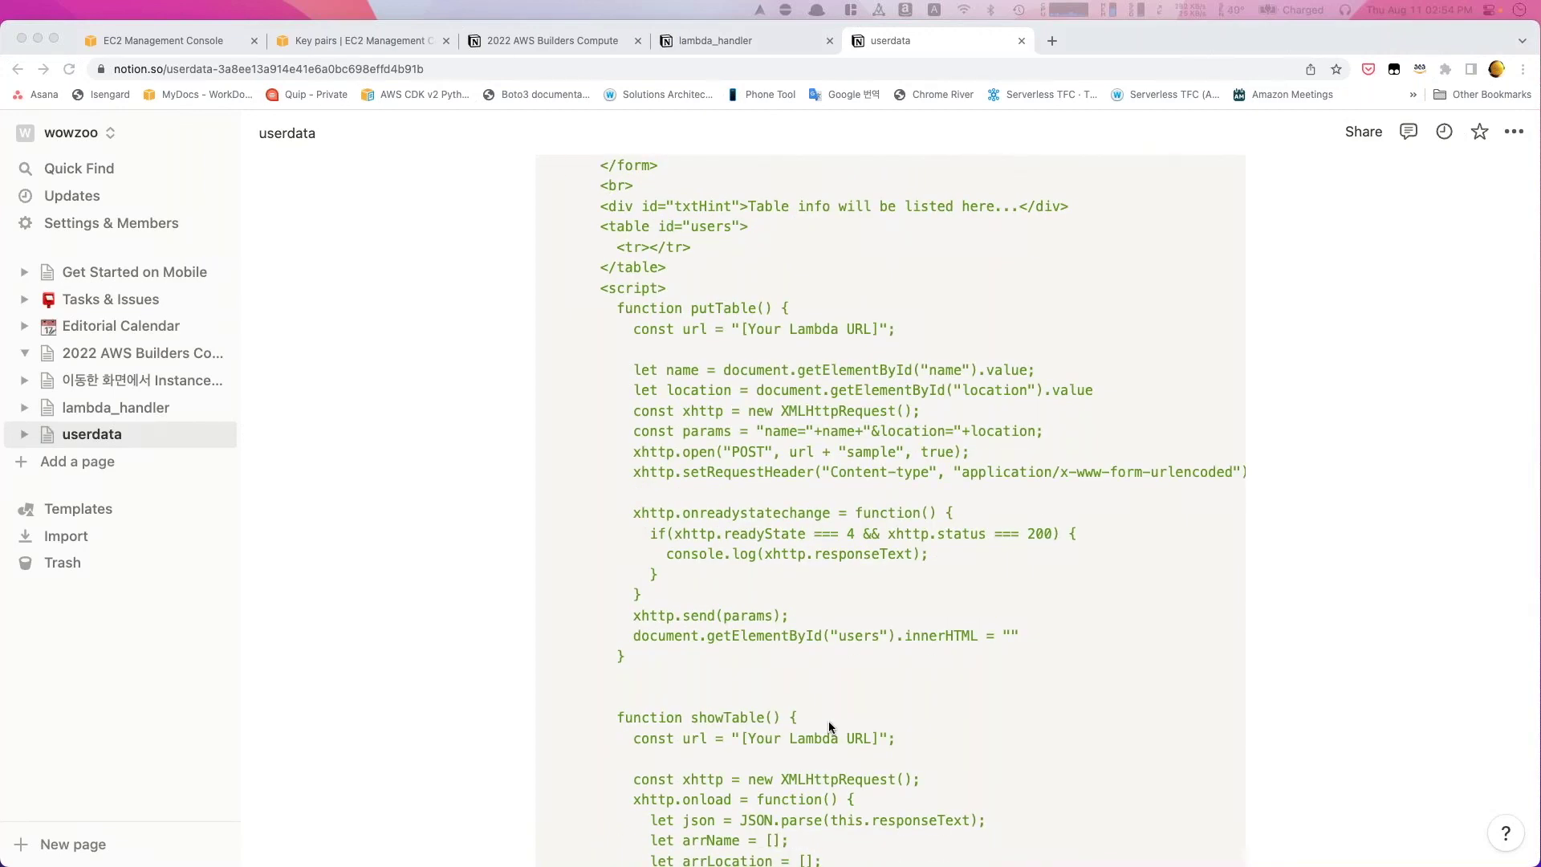
# - Copy the whole userdata script from Notion into the instance's User data field and highlight the [Your Lambda URL] placeholder in showTable
pyautogui.scroll(18, 1095, 517)
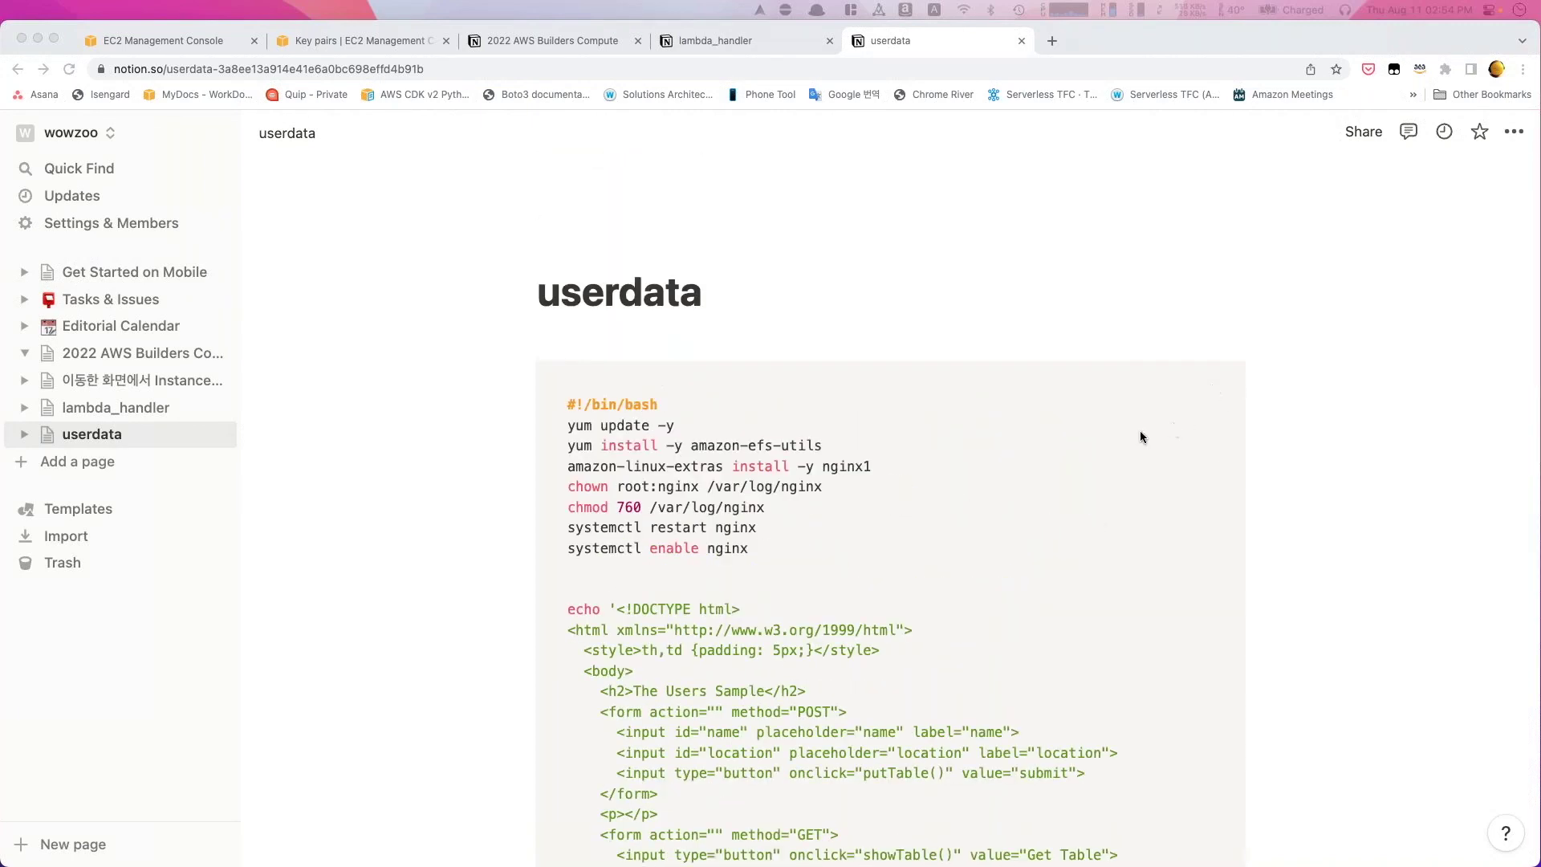
pyautogui.click(1136, 384)
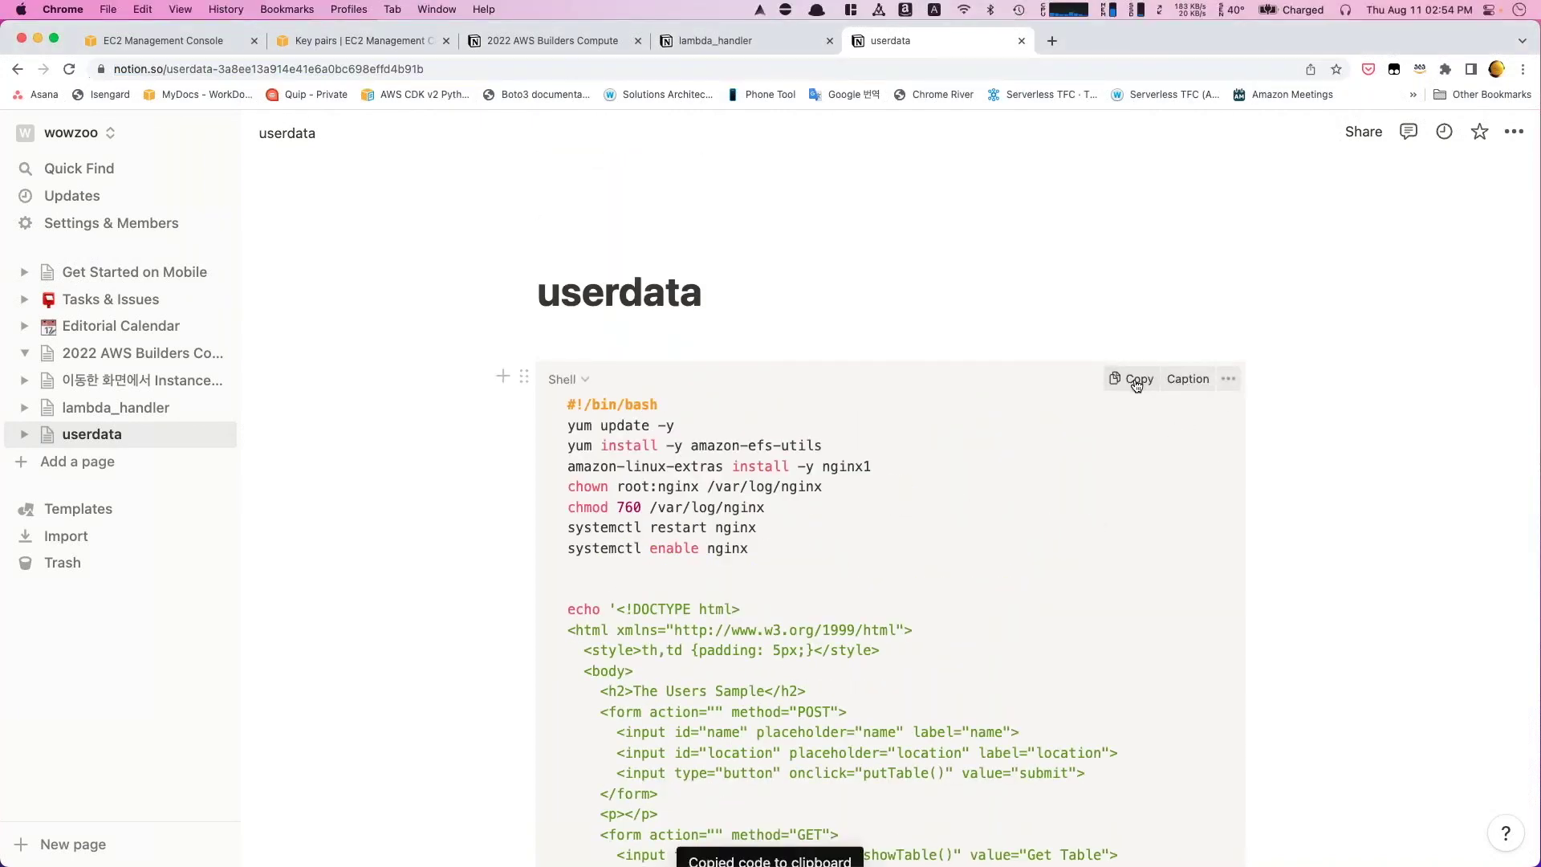
pyautogui.click(196, 37)
pyautogui.press('super+v')
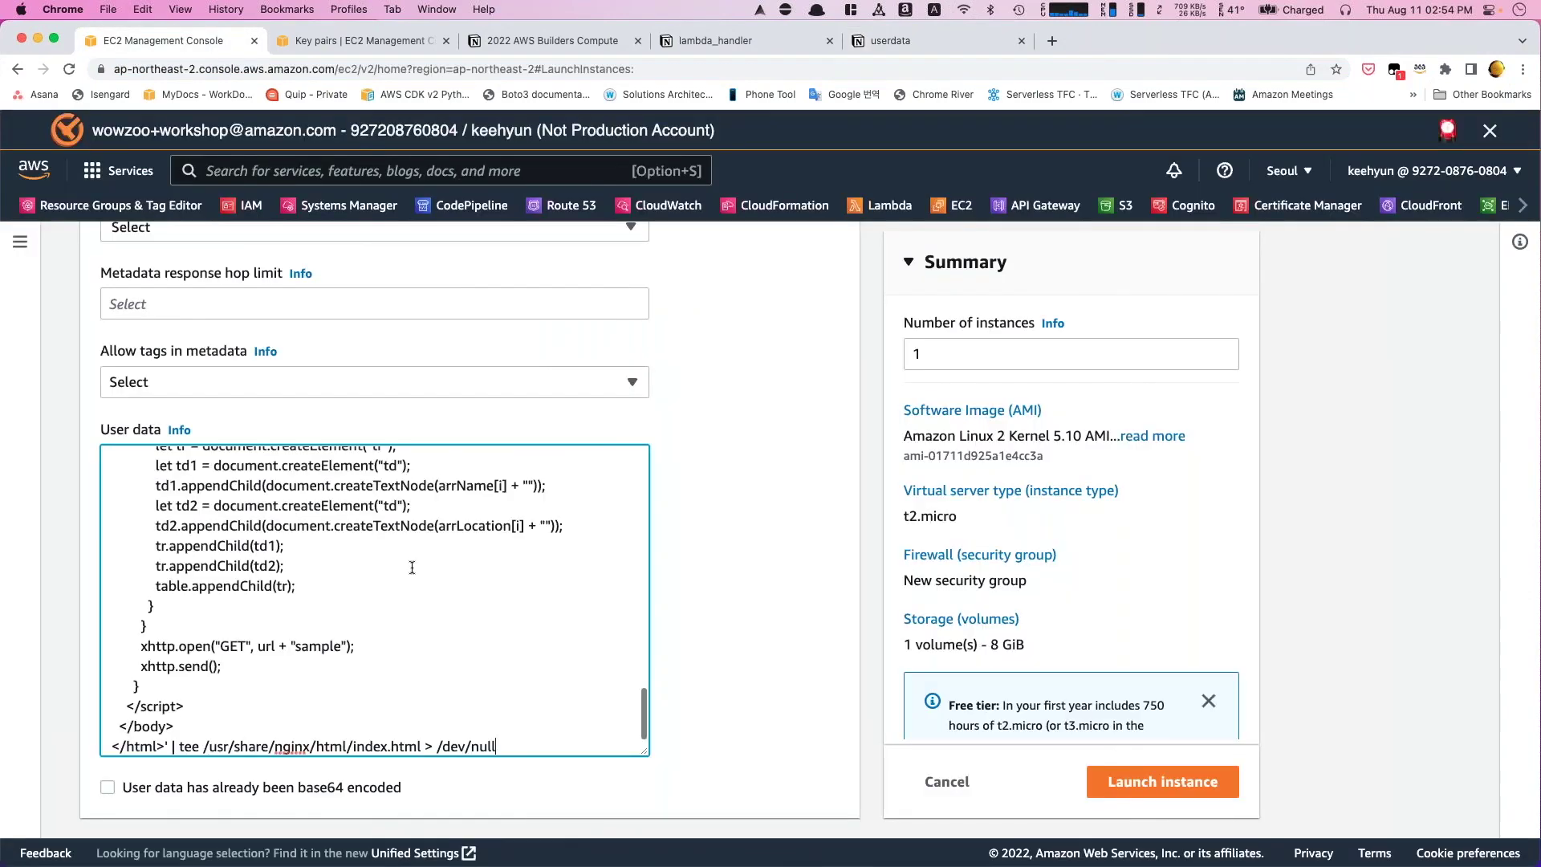
pyautogui.scroll(15, 410, 571)
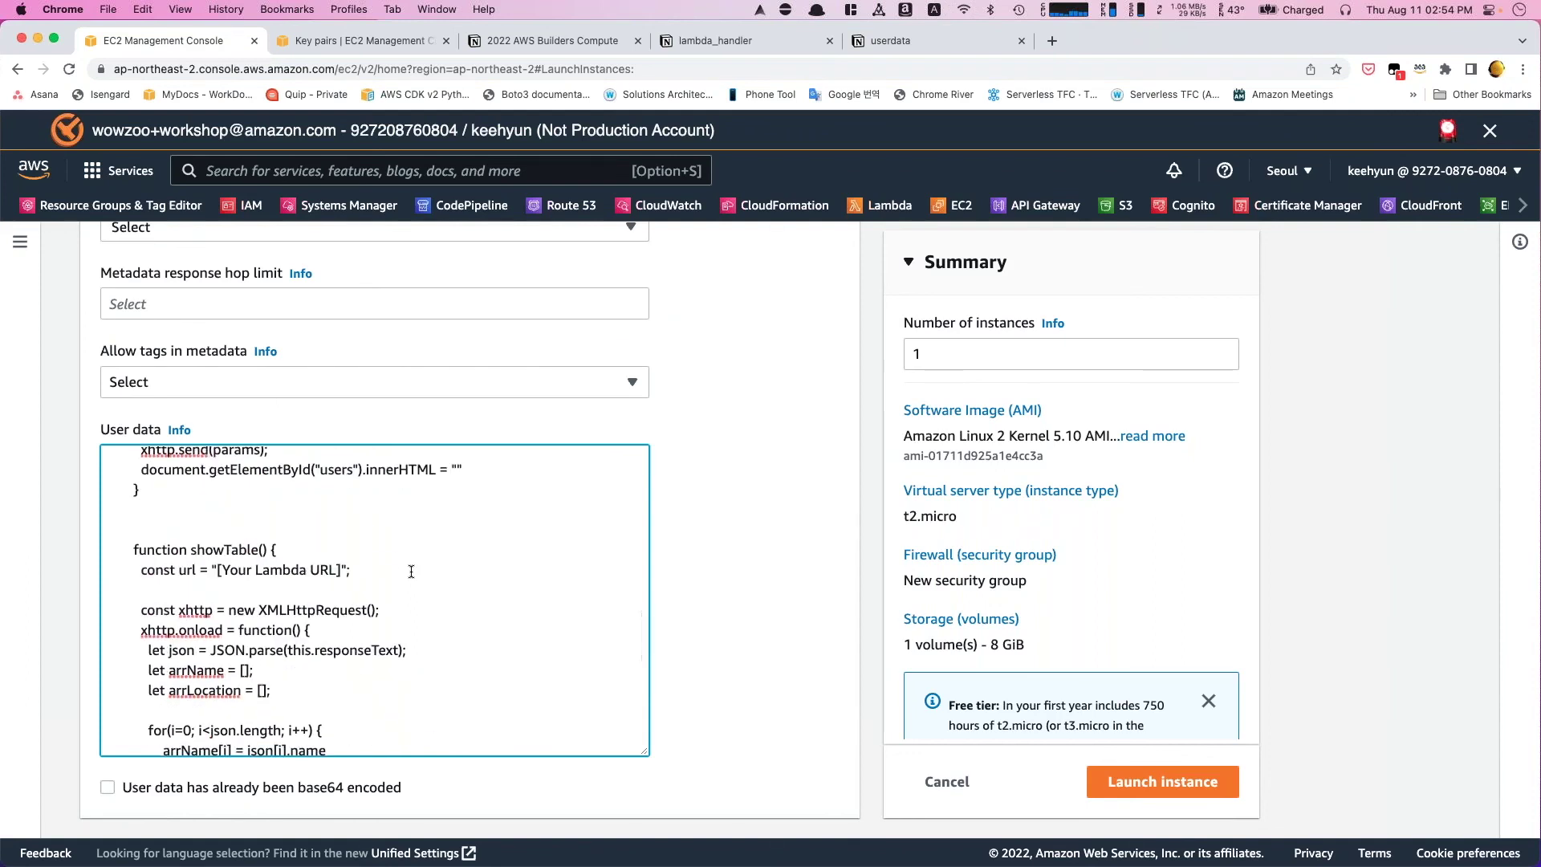
pyautogui.scroll(1, 411, 572)
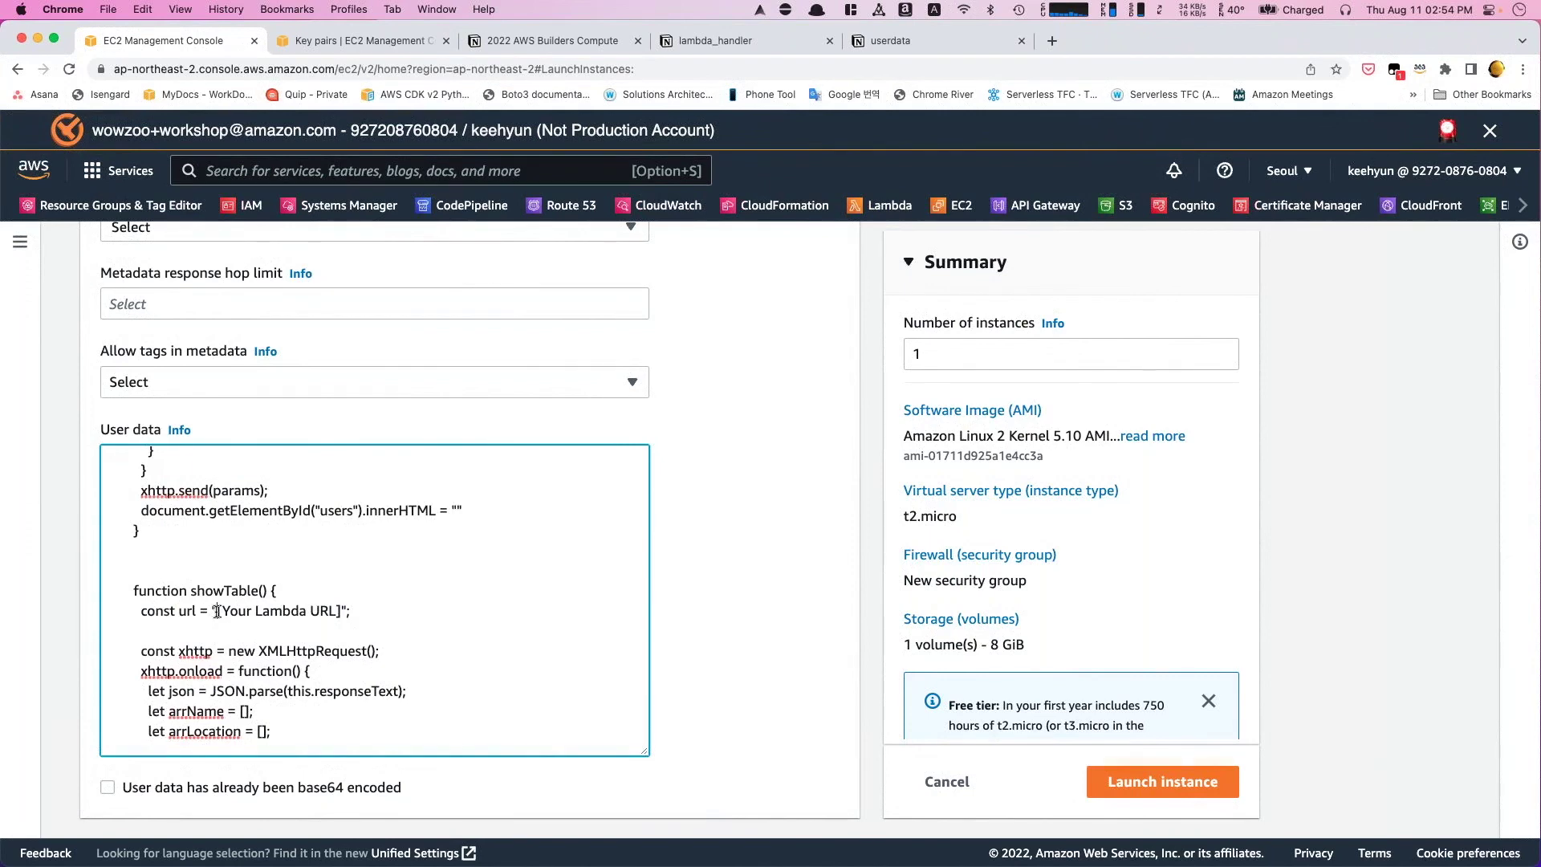
pyautogui.moveTo(217, 612); pyautogui.dragTo(342, 611)
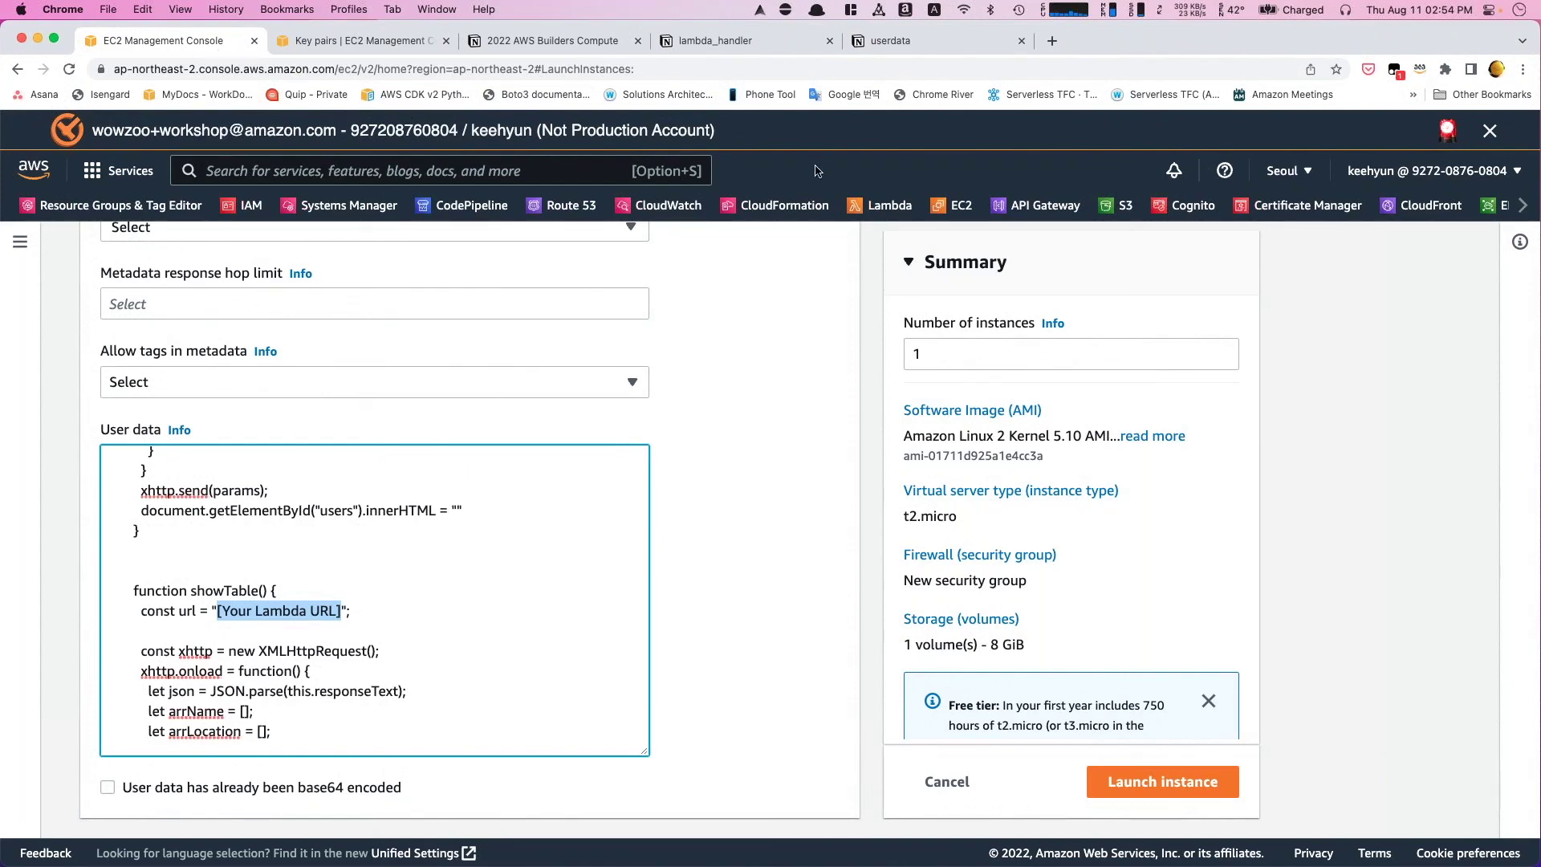
# - Open Lambda in a new tab and copy the function URL from the MyAPIServer function's configuration
pyautogui.keyDown('super'); pyautogui.click(891, 207); pyautogui.keyUp('super')
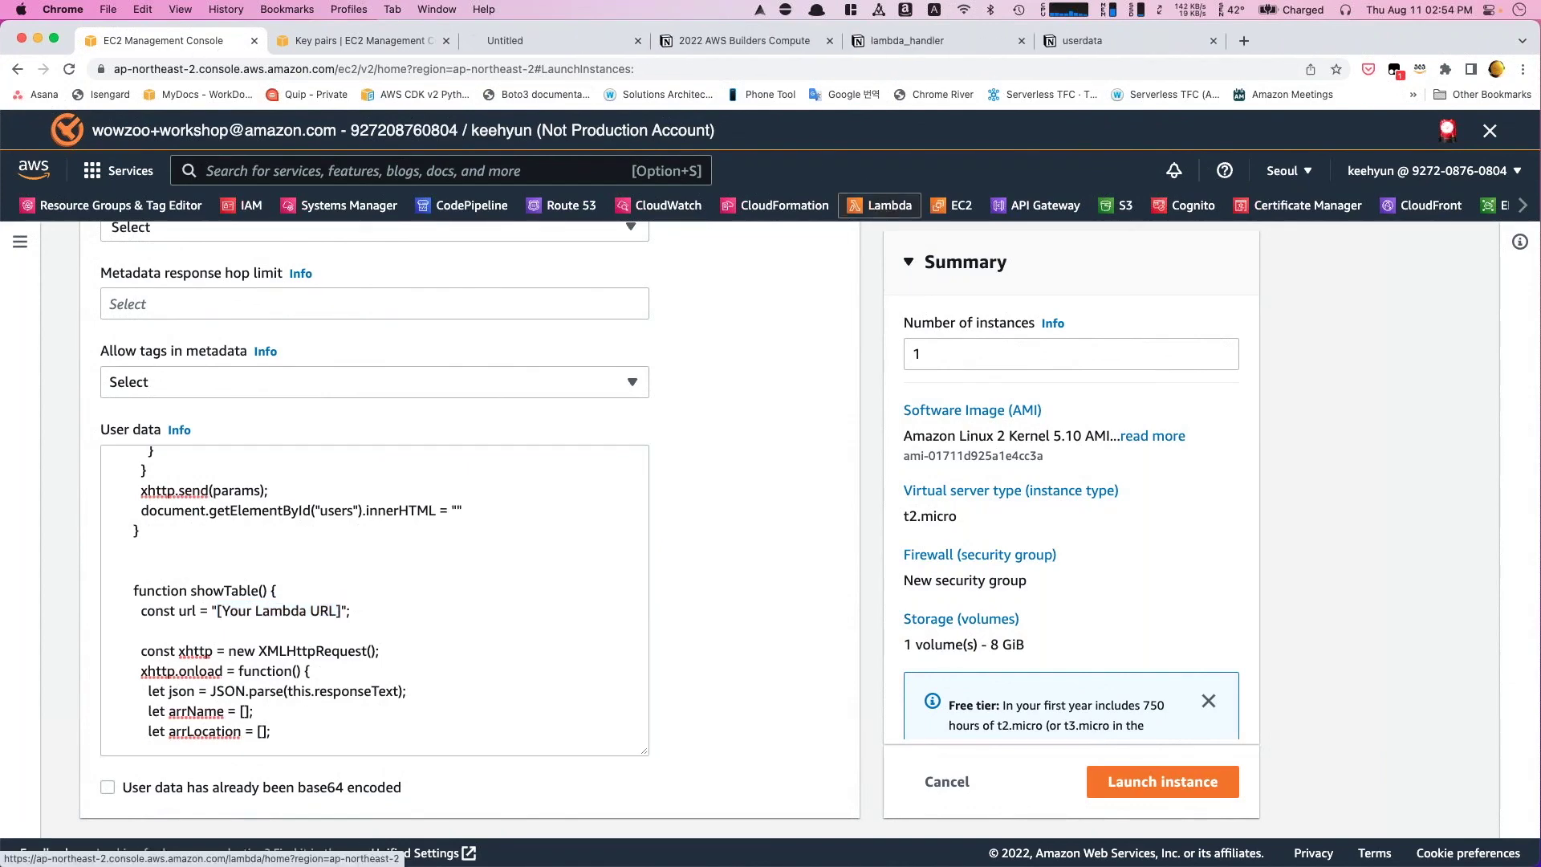
pyautogui.click(550, 44)
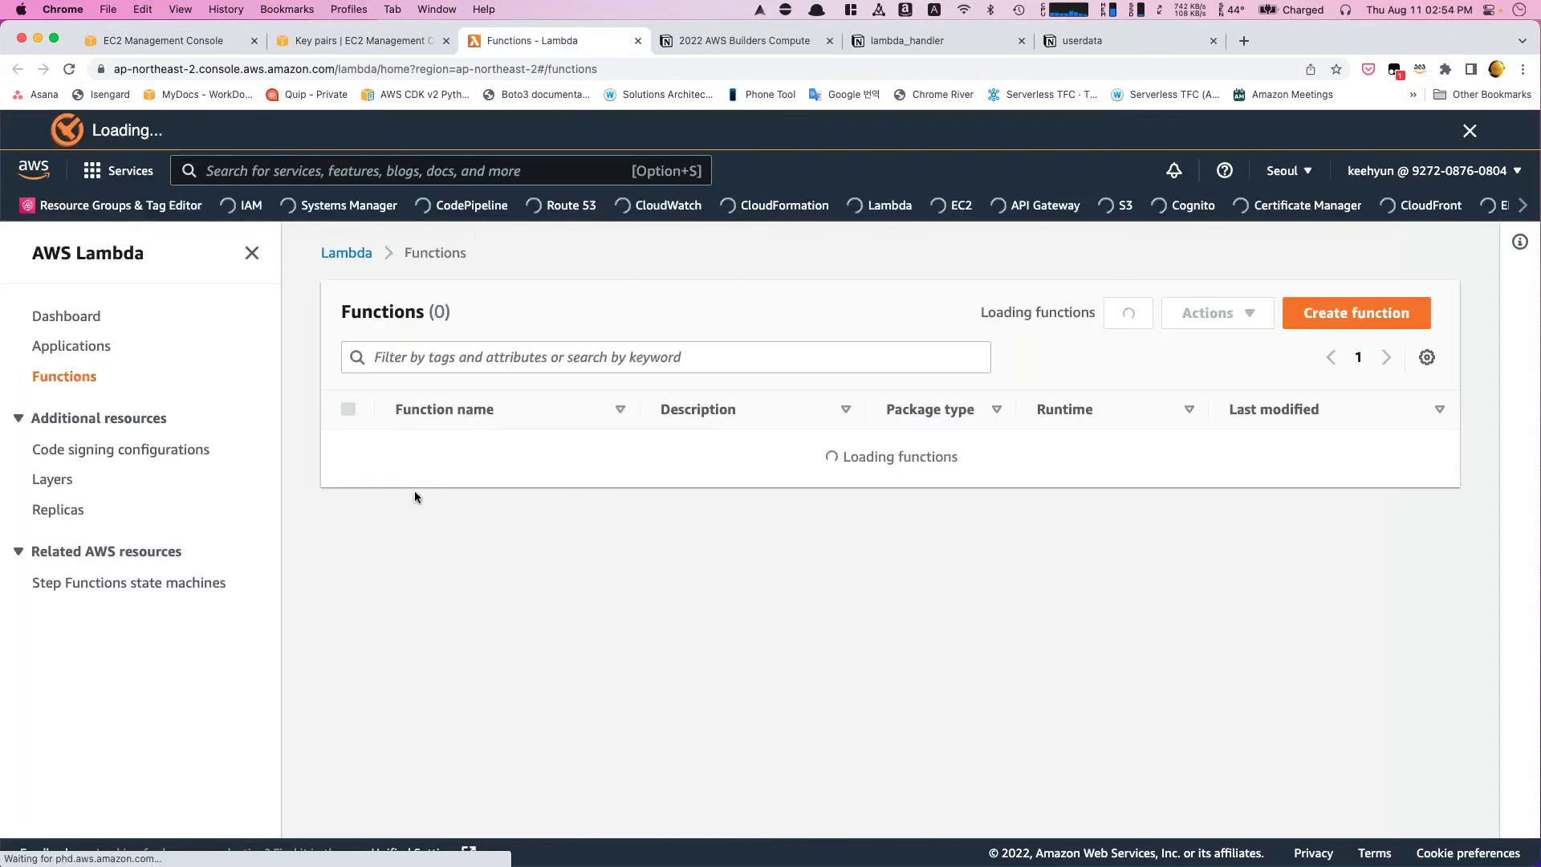
pyautogui.click(436, 451)
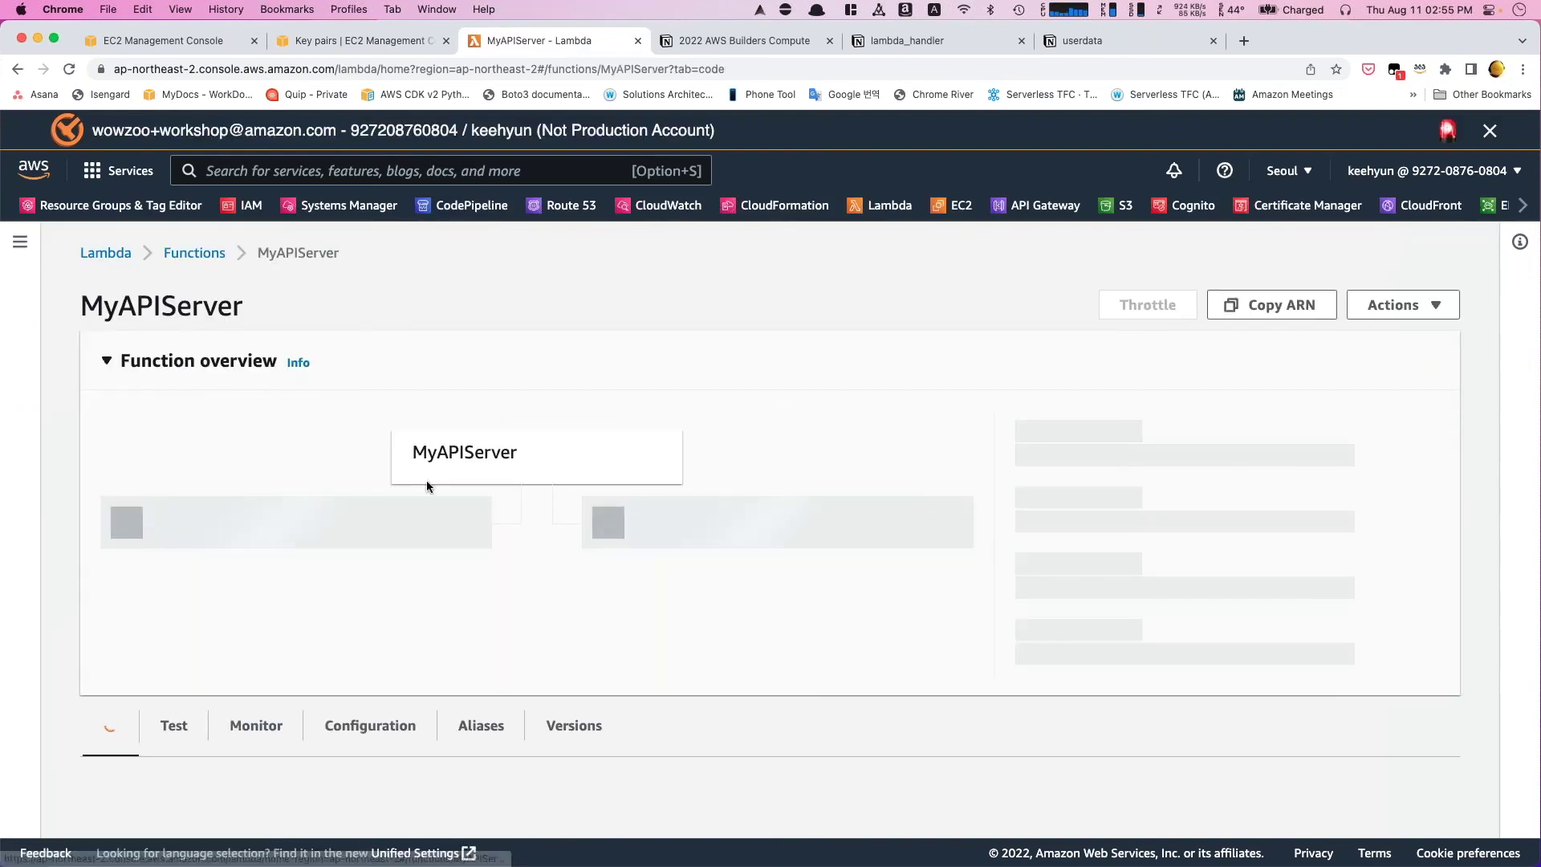
pyautogui.scroll(-3, 418, 572)
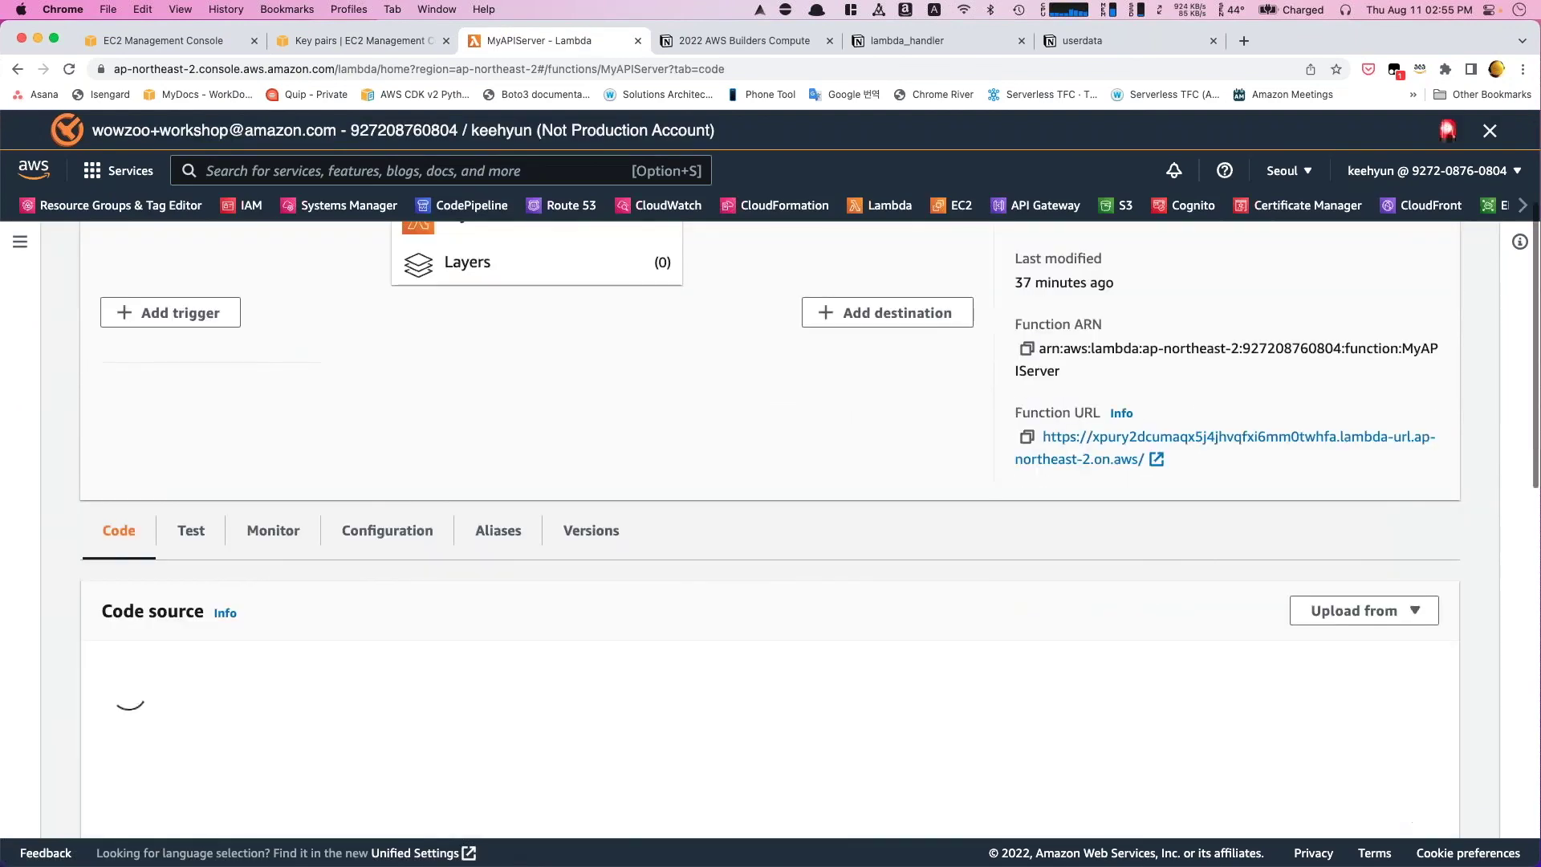
pyautogui.click(385, 541)
pyautogui.scroll(-3, 385, 541)
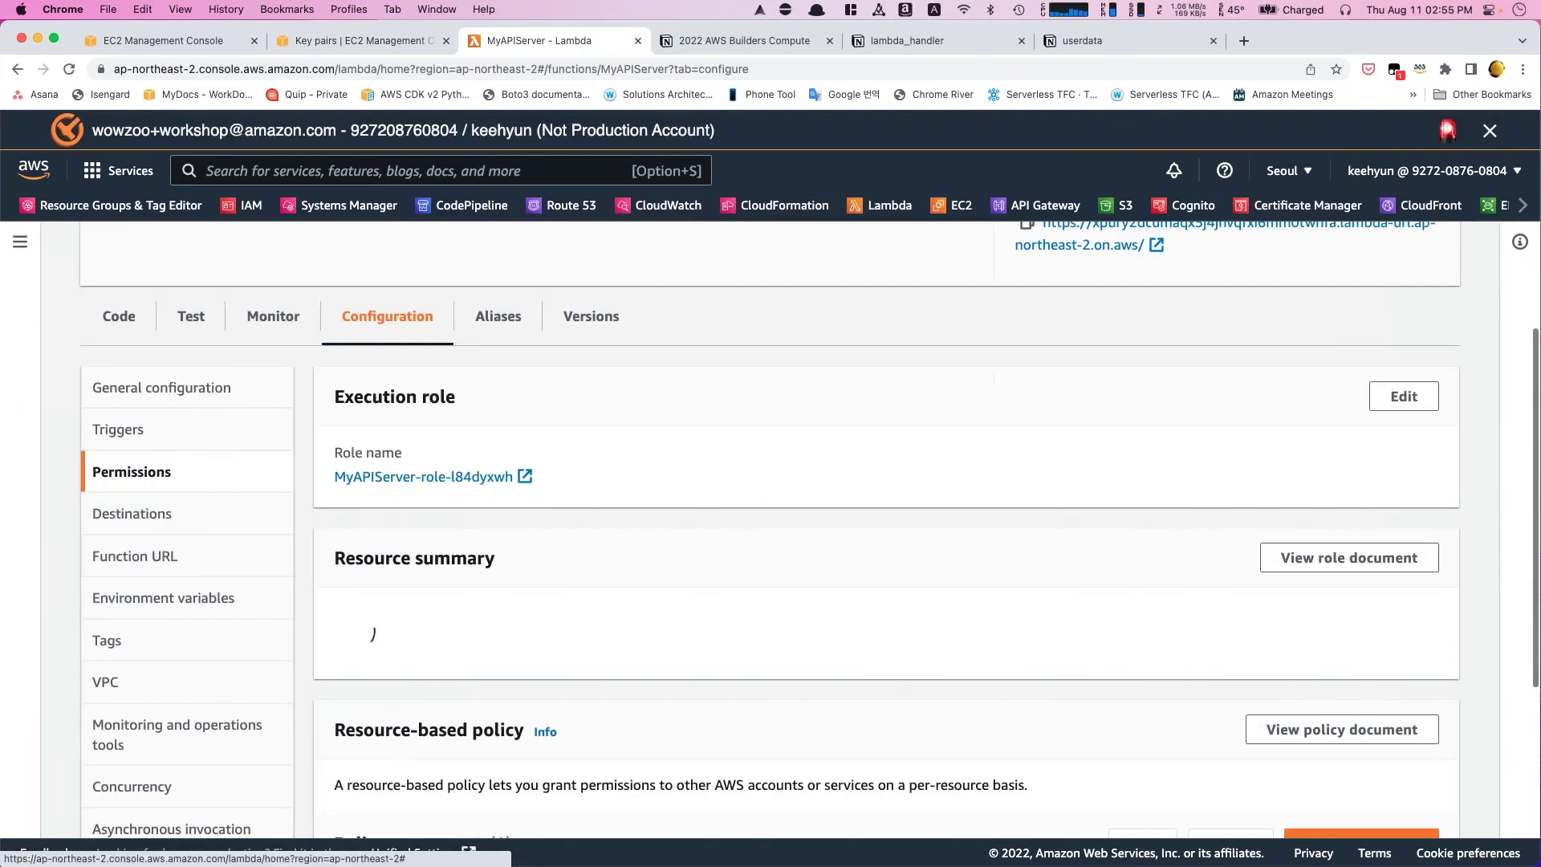
pyautogui.click(117, 558)
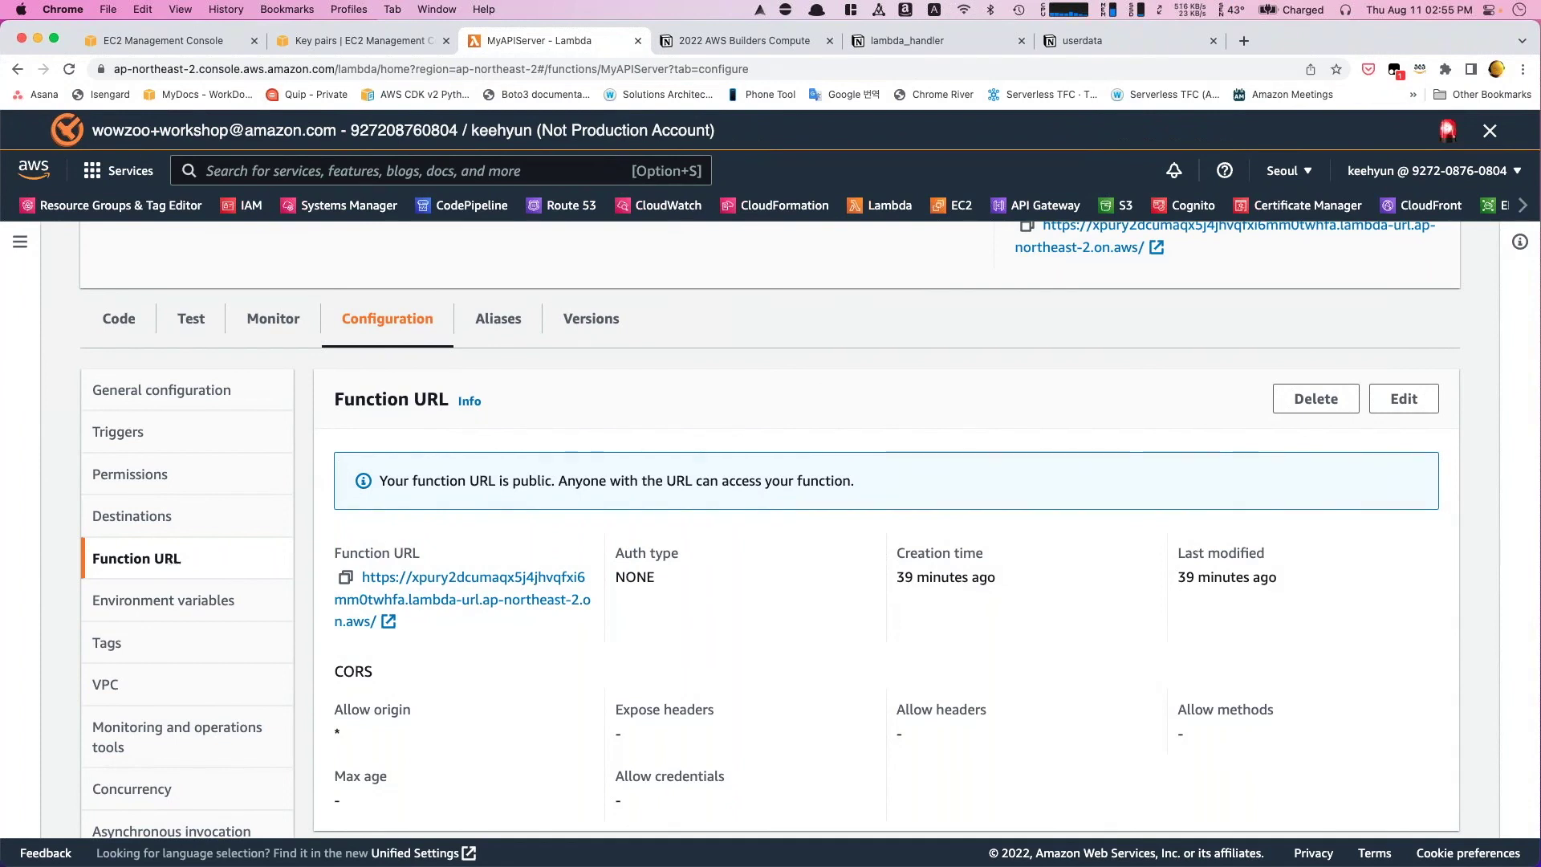
pyautogui.click(346, 579)
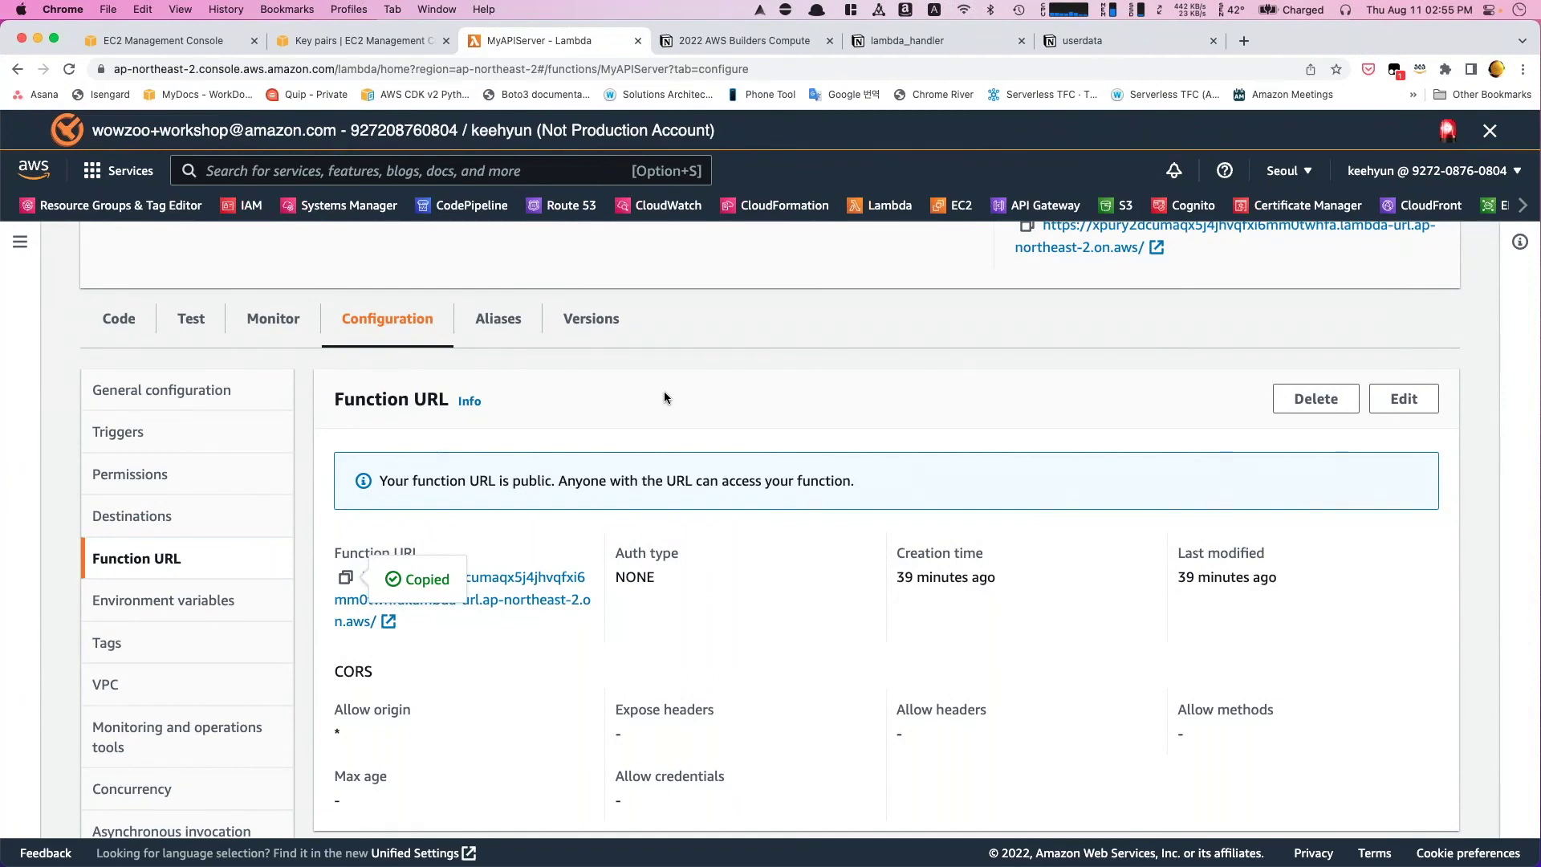
# - Return to the EC2 launch page and replace the [Your Lambda URL] placeholder in putTable with the copied function URL
pyautogui.press('super+1')
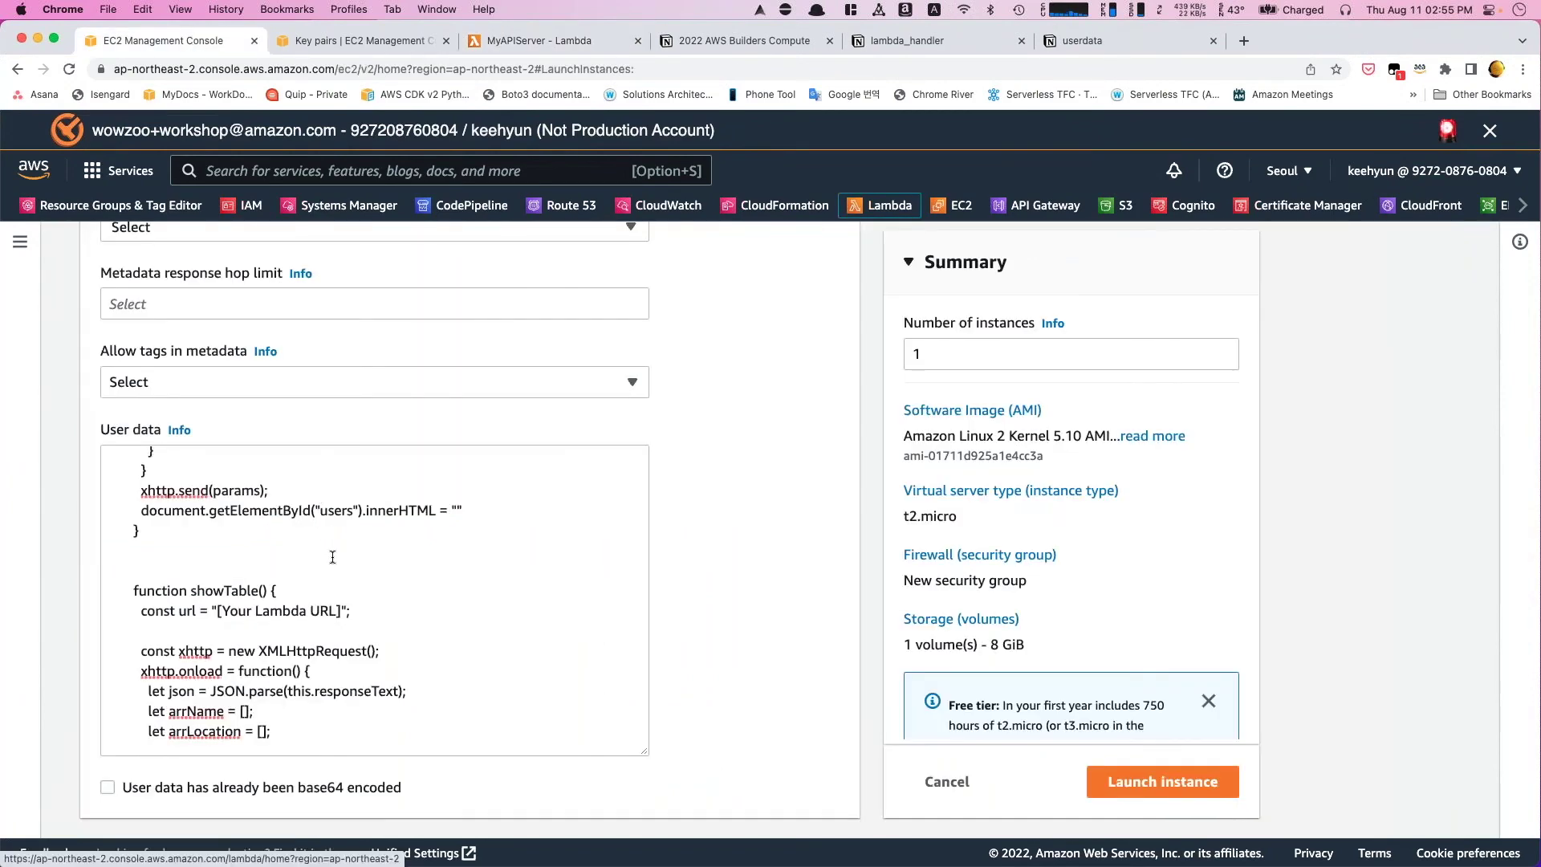
pyautogui.scroll(8, 332, 556)
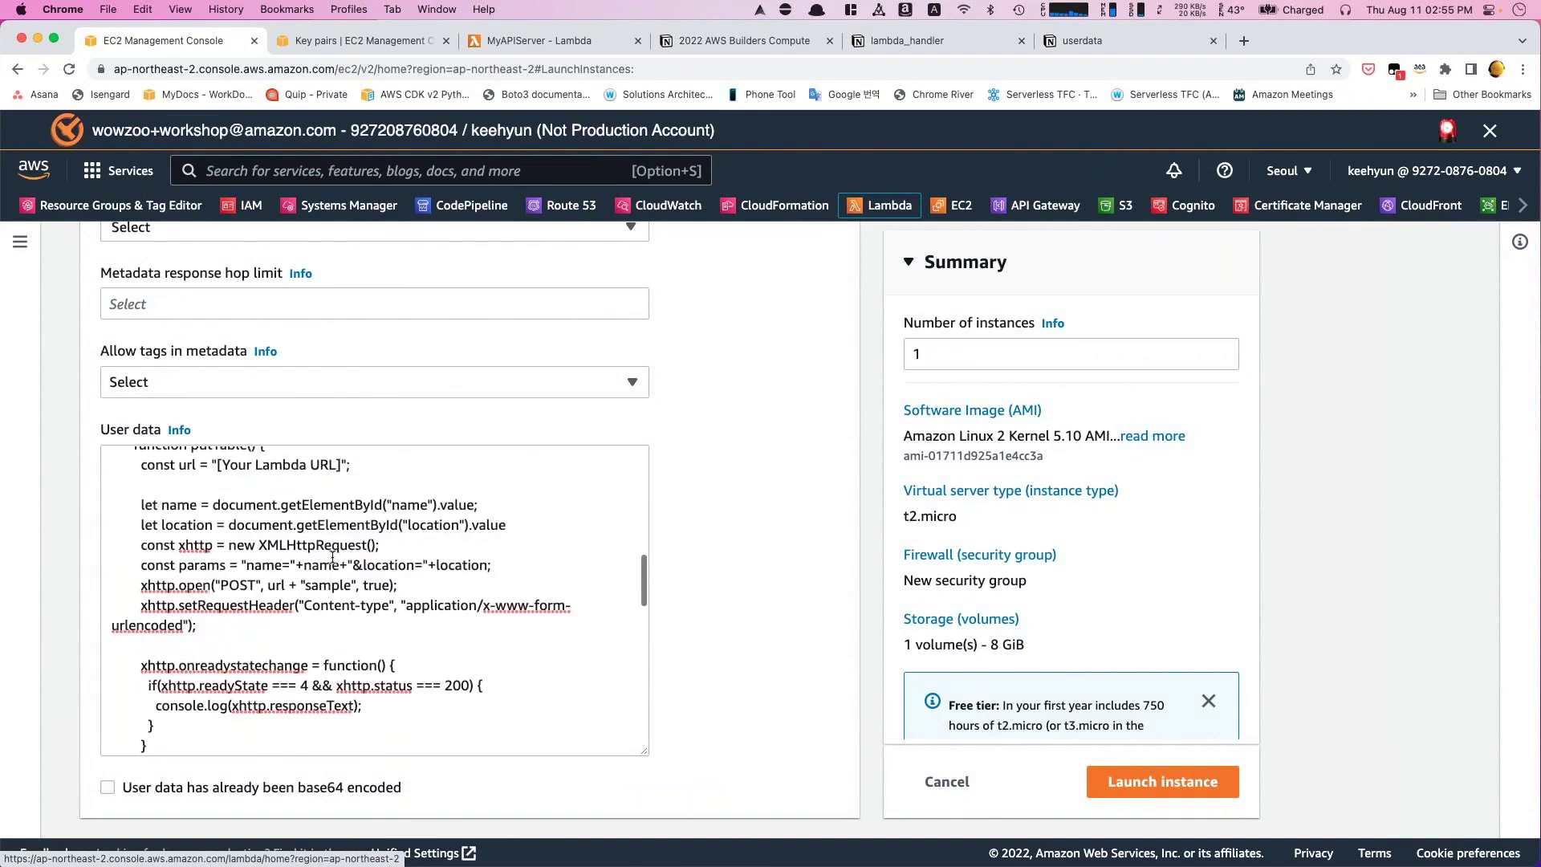
pyautogui.scroll(1, 332, 556)
pyautogui.moveTo(217, 489); pyautogui.dragTo(343, 489)
pyautogui.press('super+v')
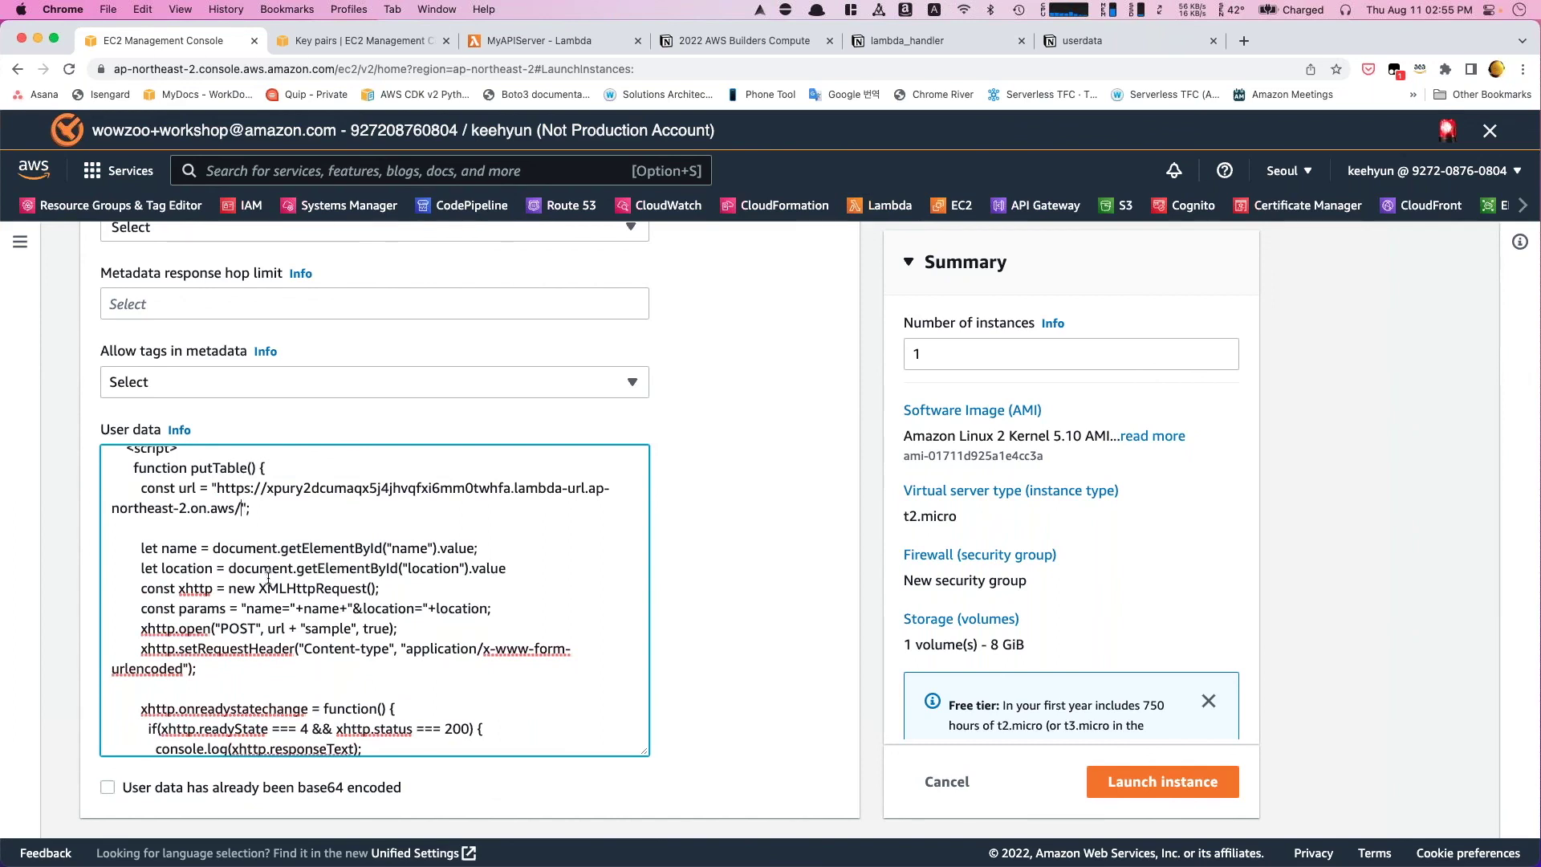
# - Replace the [Your Lambda URL] placeholder in the user data's showTable function with the same MyAPIServer function URL
pyautogui.scroll(-3, 268, 576)
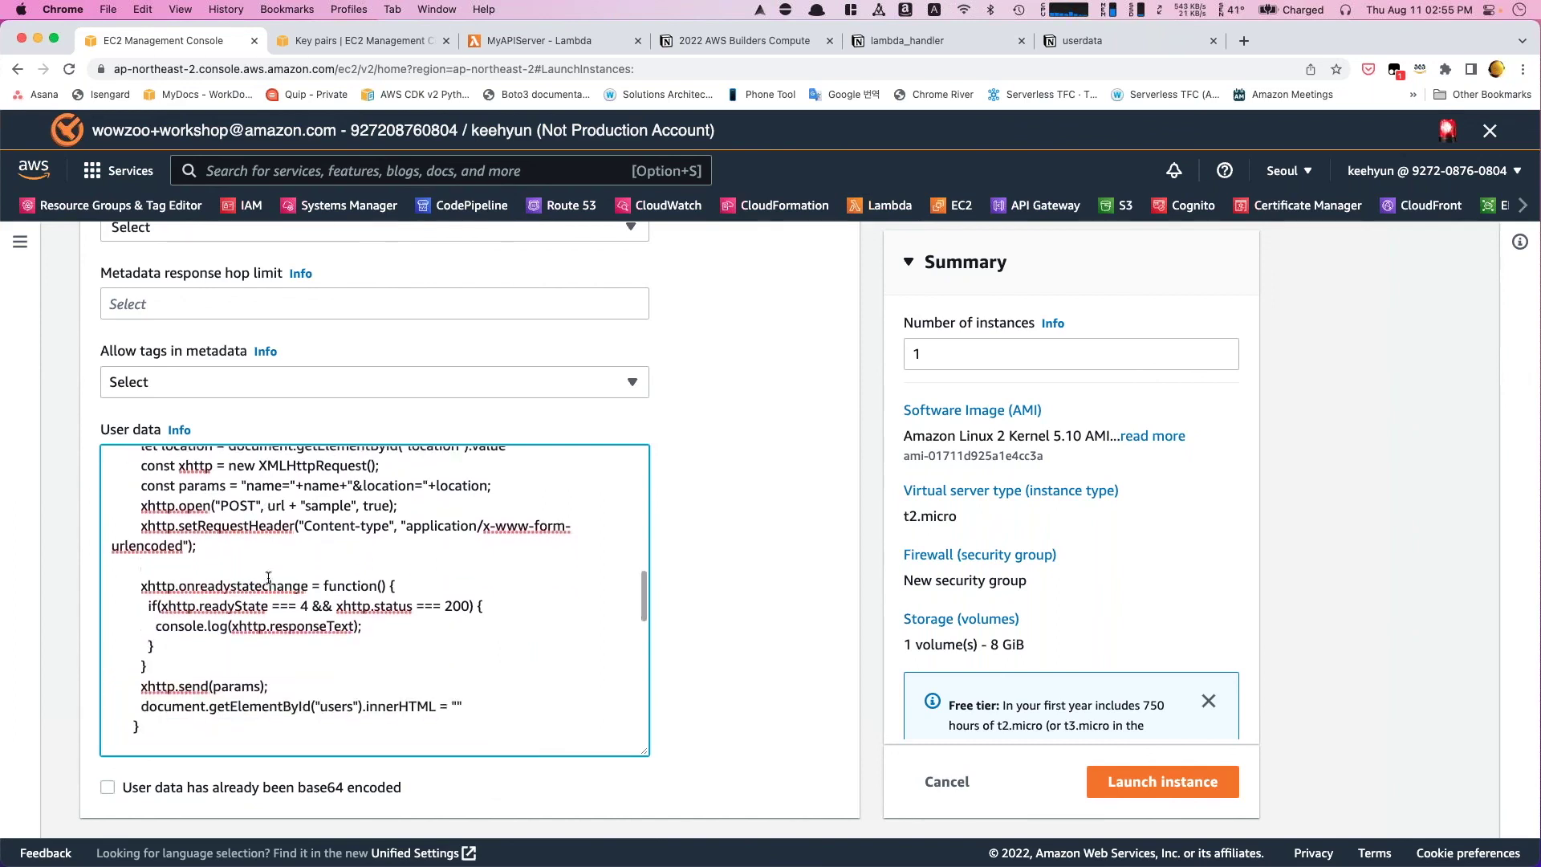
pyautogui.scroll(-5, 268, 578)
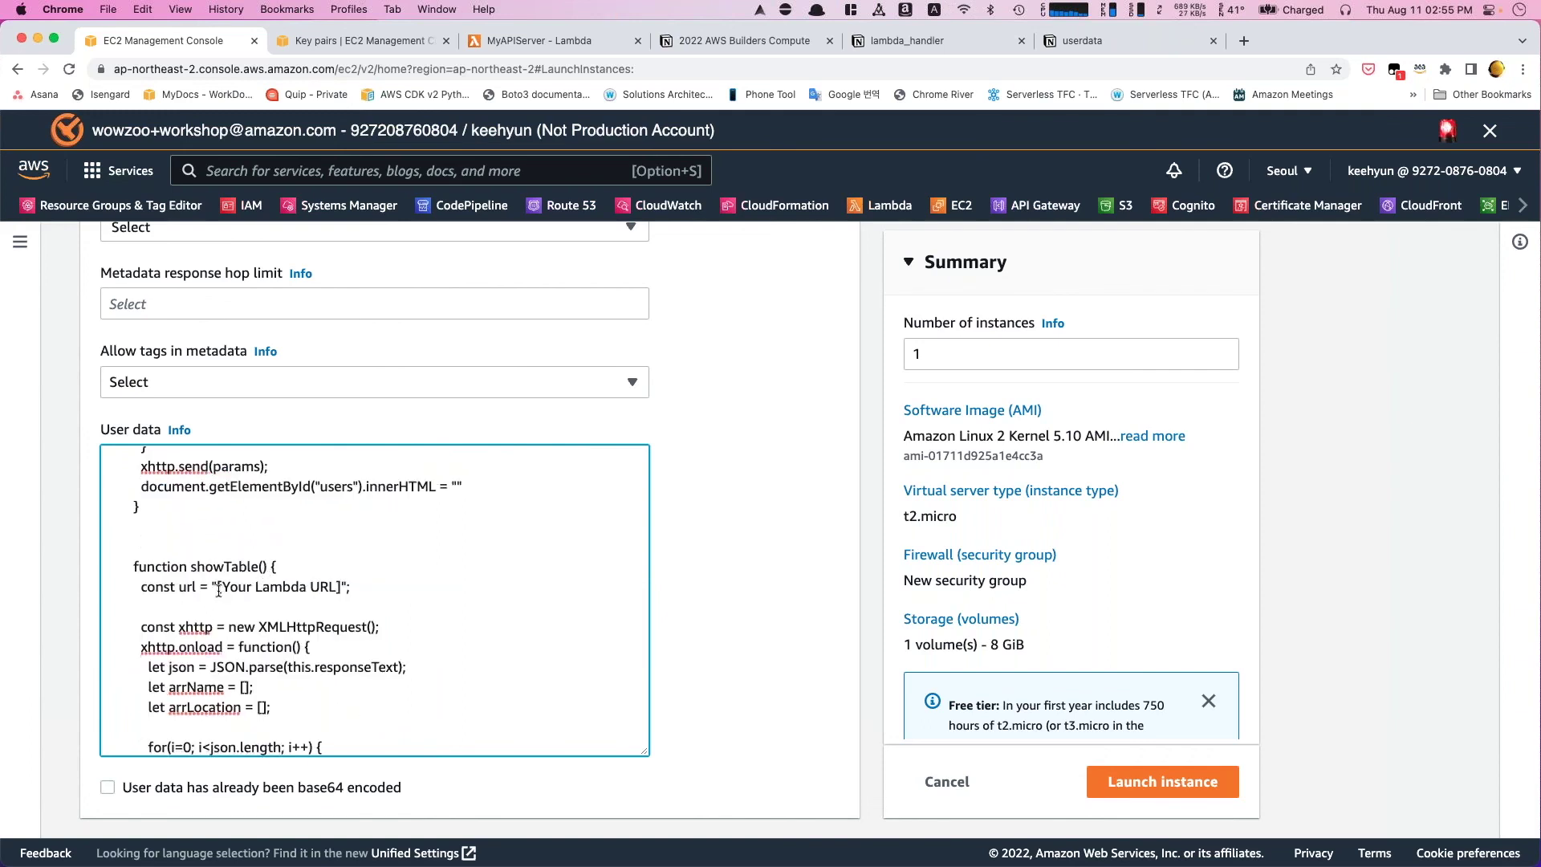
pyautogui.moveTo(218, 588); pyautogui.dragTo(342, 587)
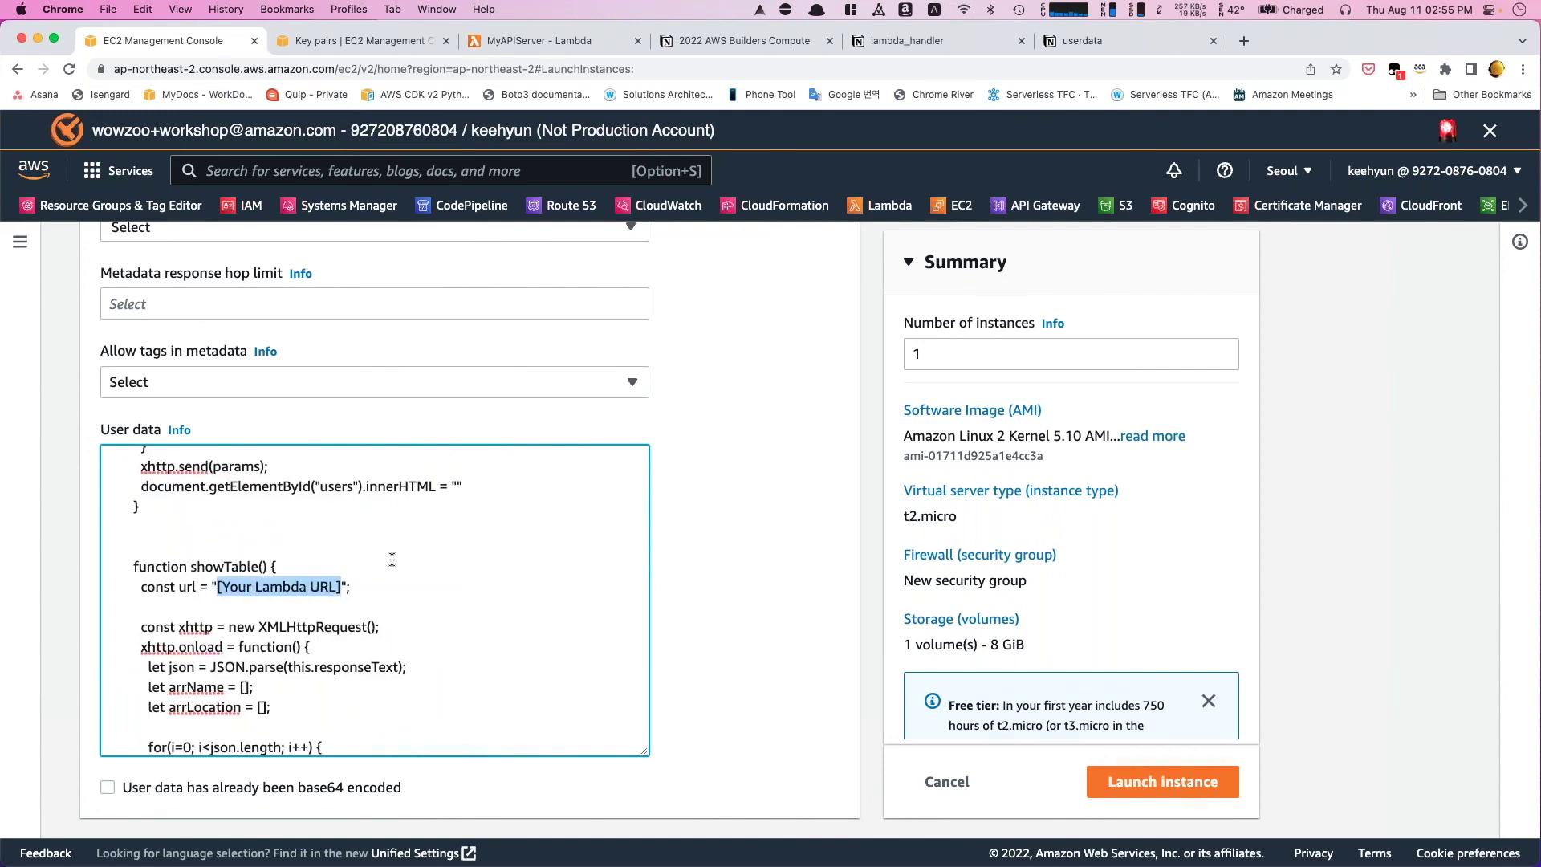
pyautogui.press('super+v')
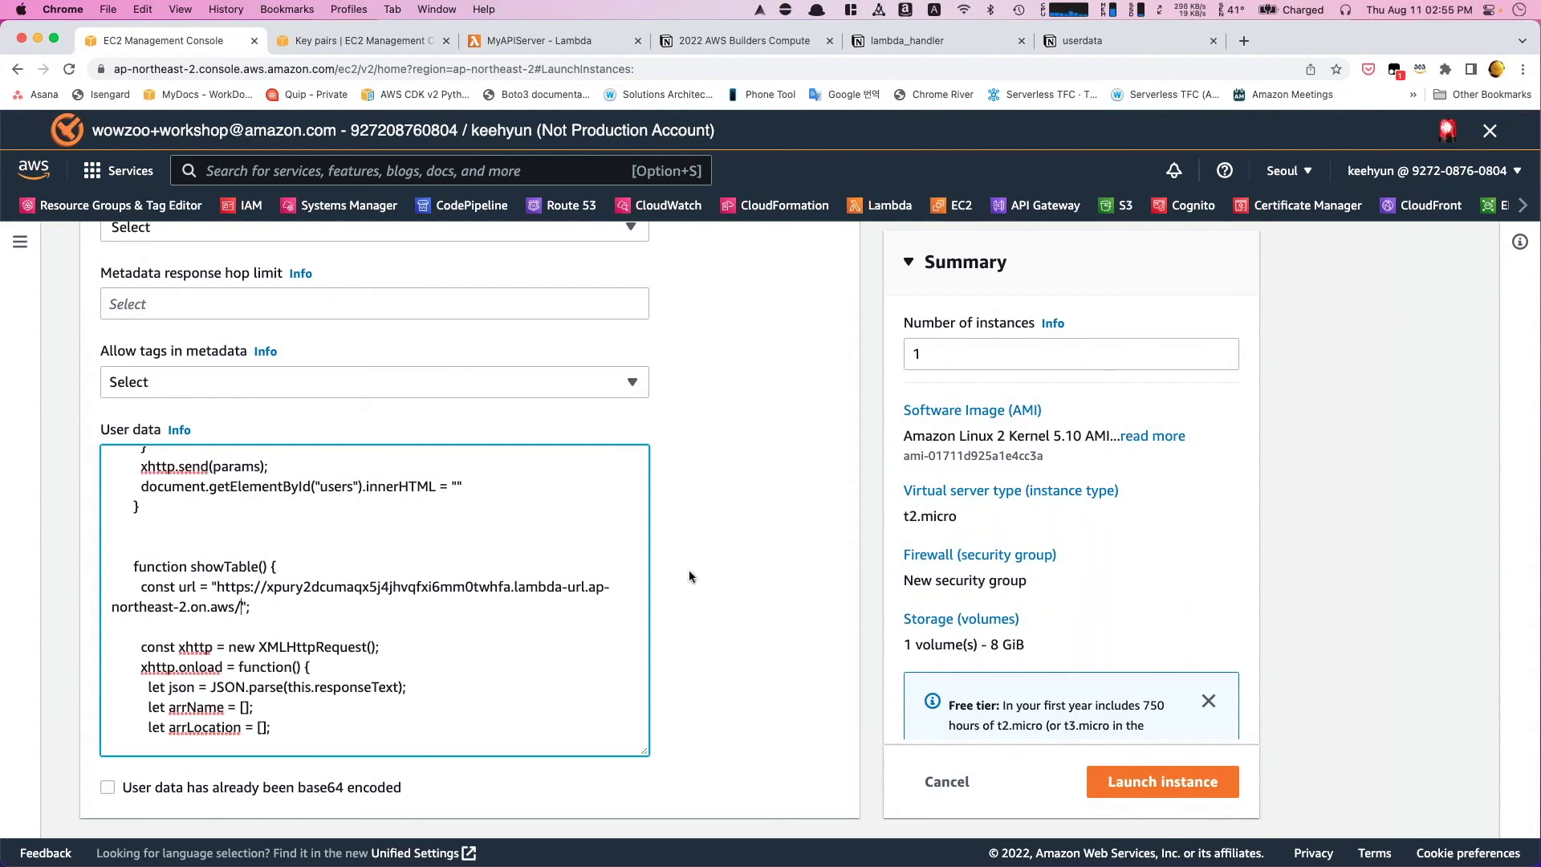
# - Launch the instance, open the list of all instances and refresh it to update the instance state
pyautogui.scroll(-1, 689, 575)
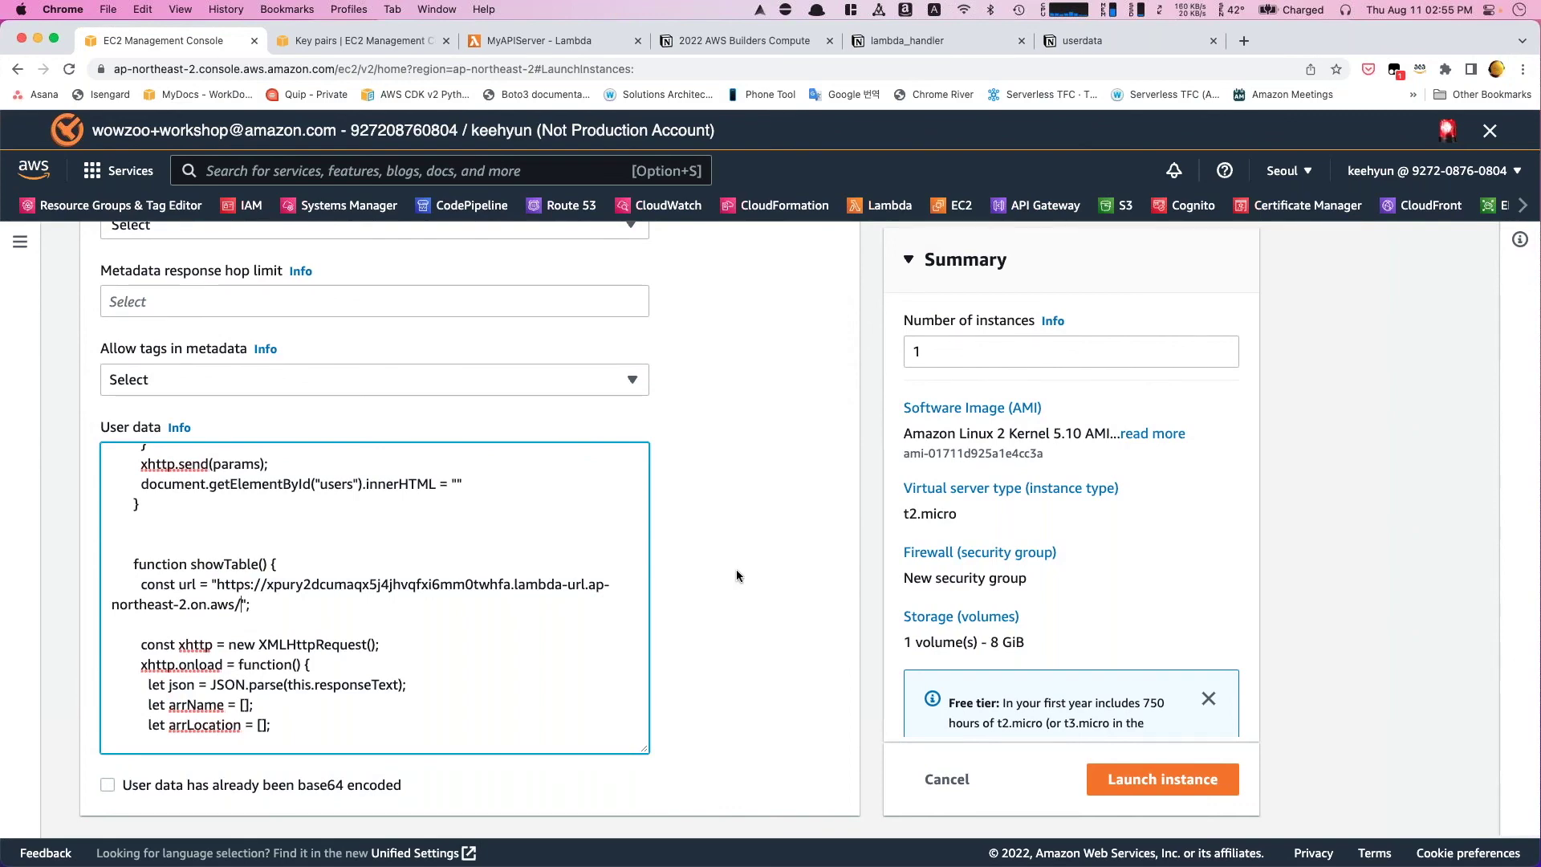
pyautogui.scroll(10, 736, 570)
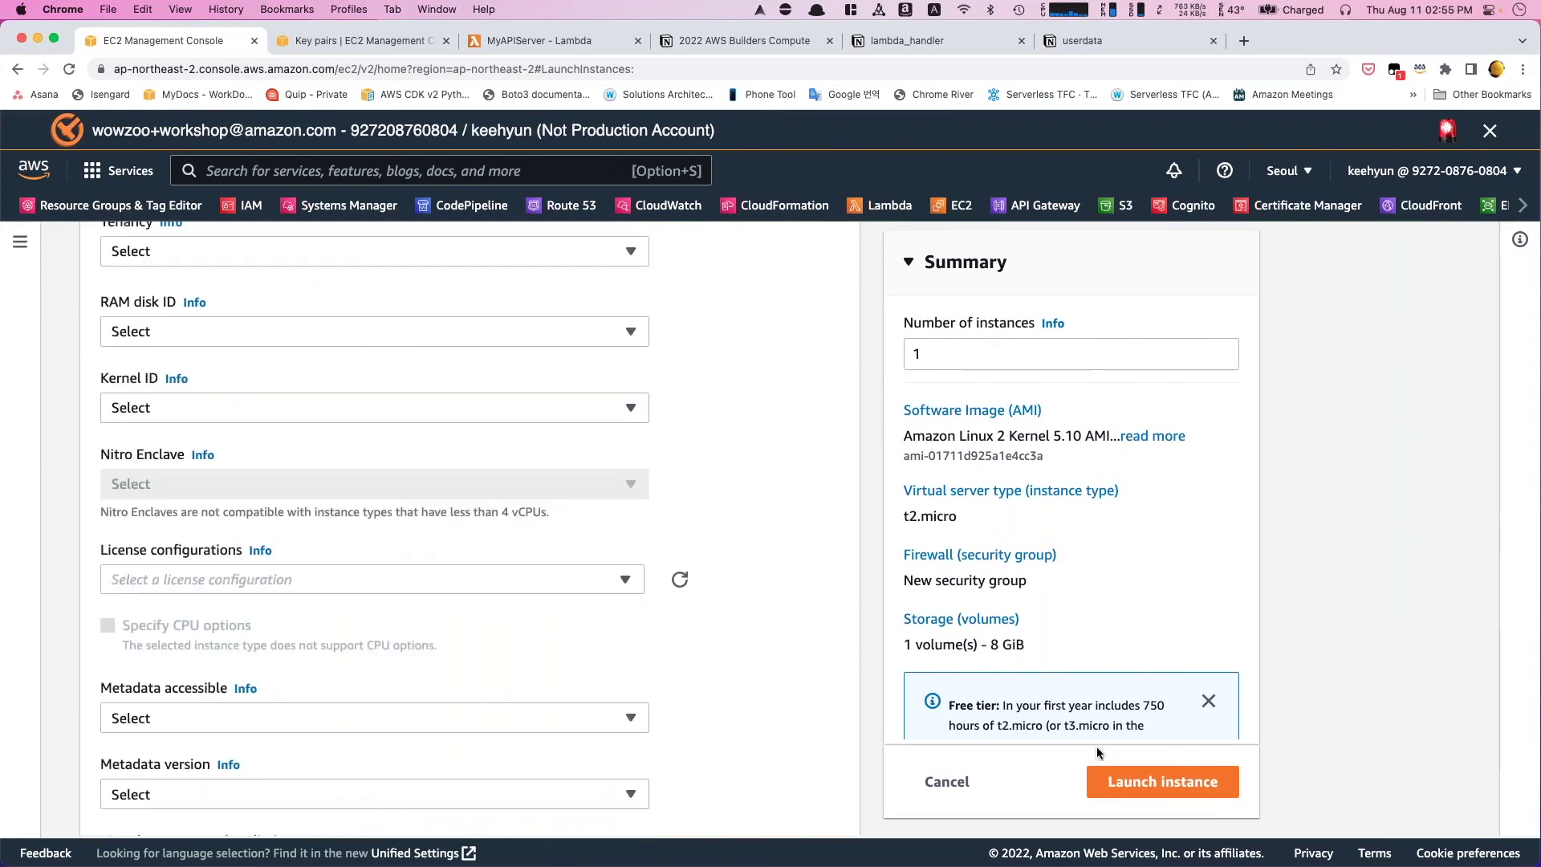
pyautogui.click(1131, 783)
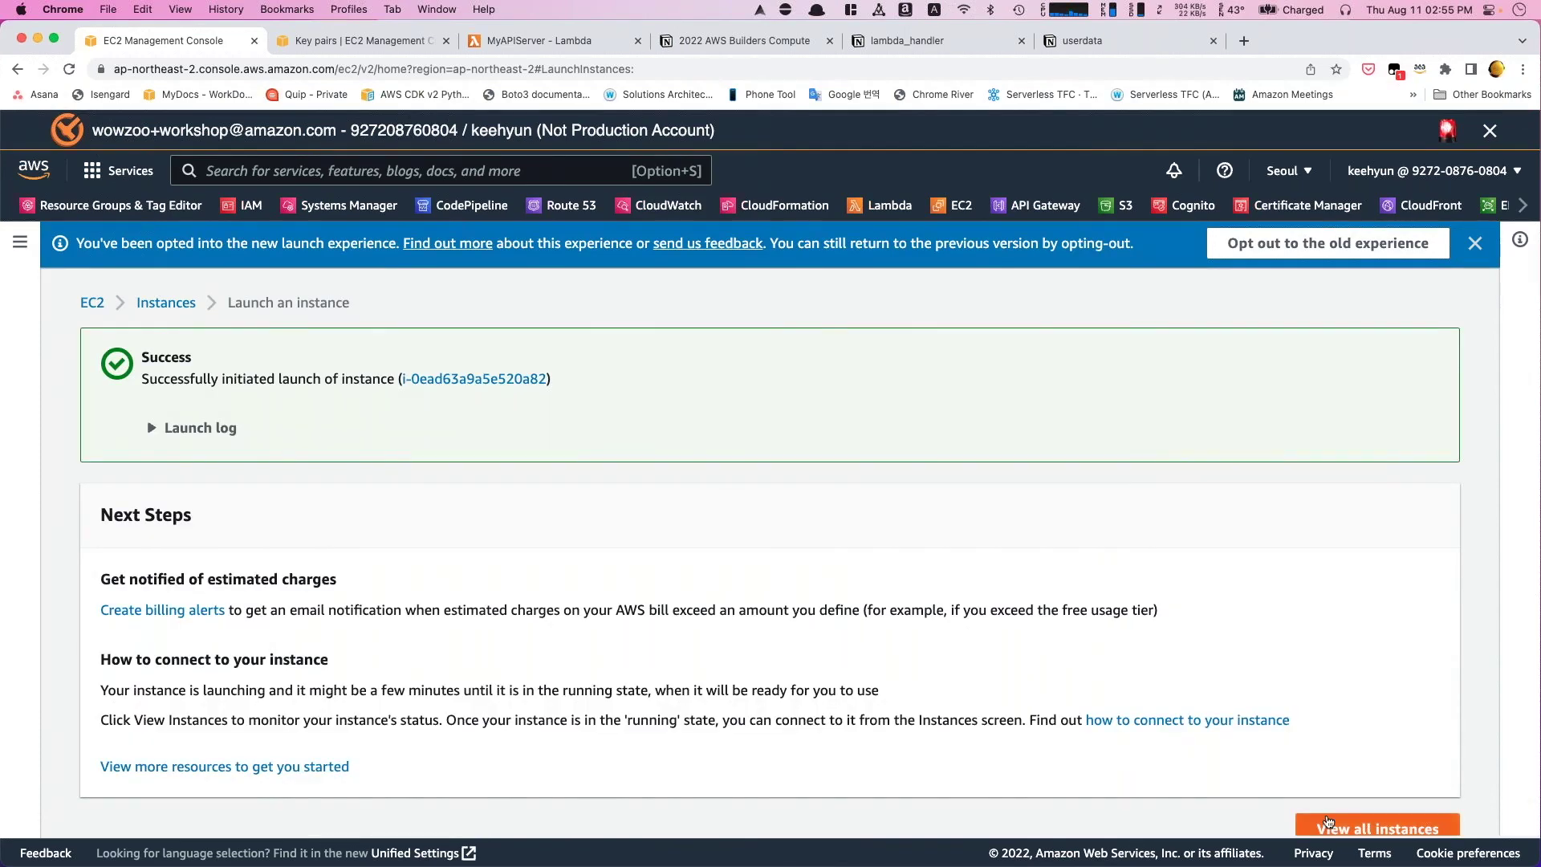
pyautogui.click(1377, 827)
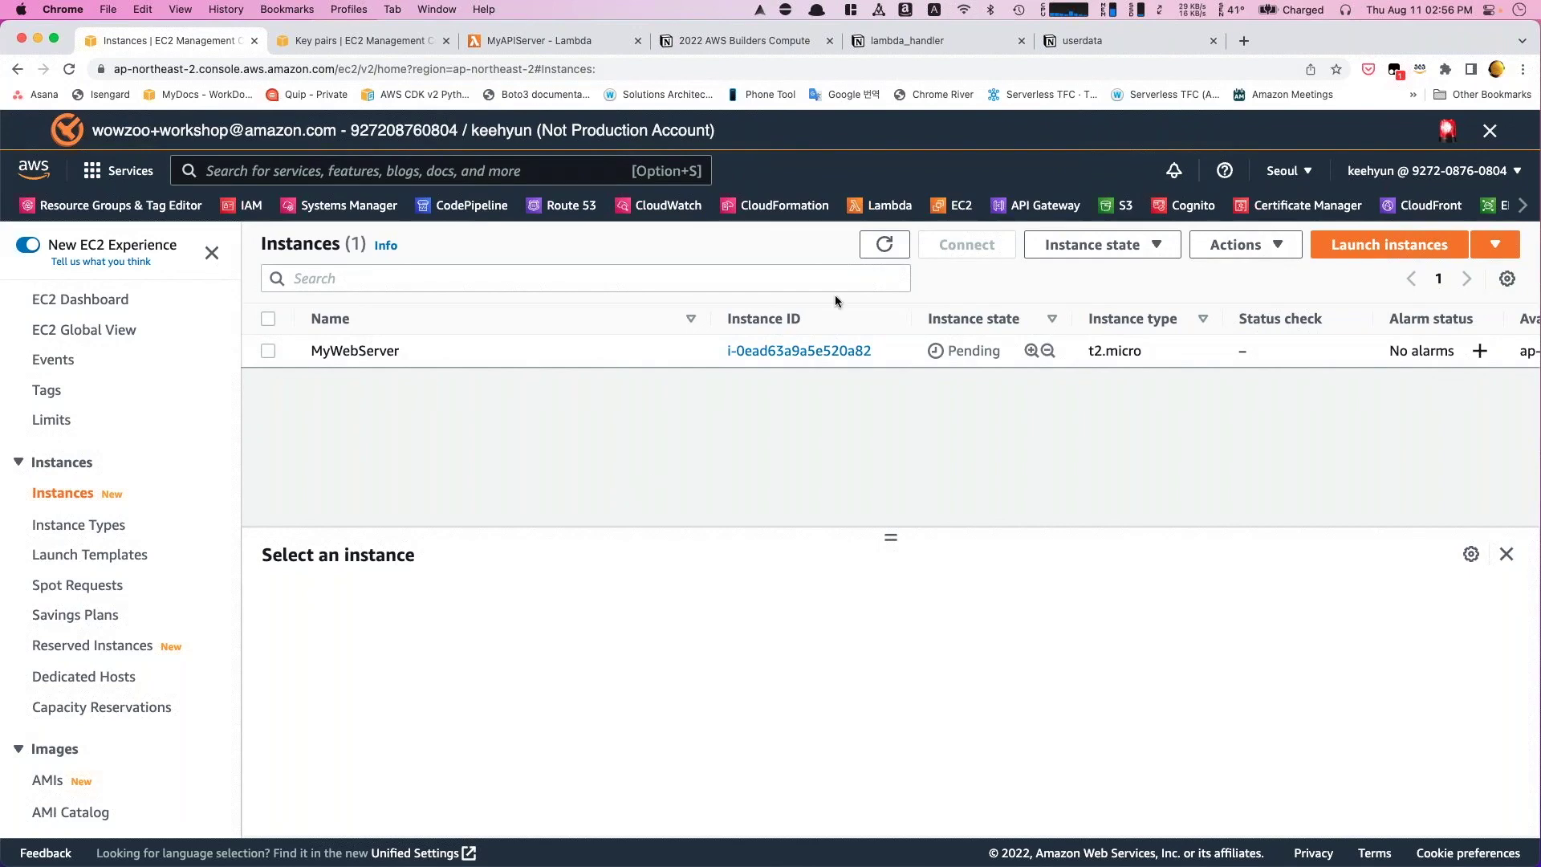
pyautogui.click(885, 244)
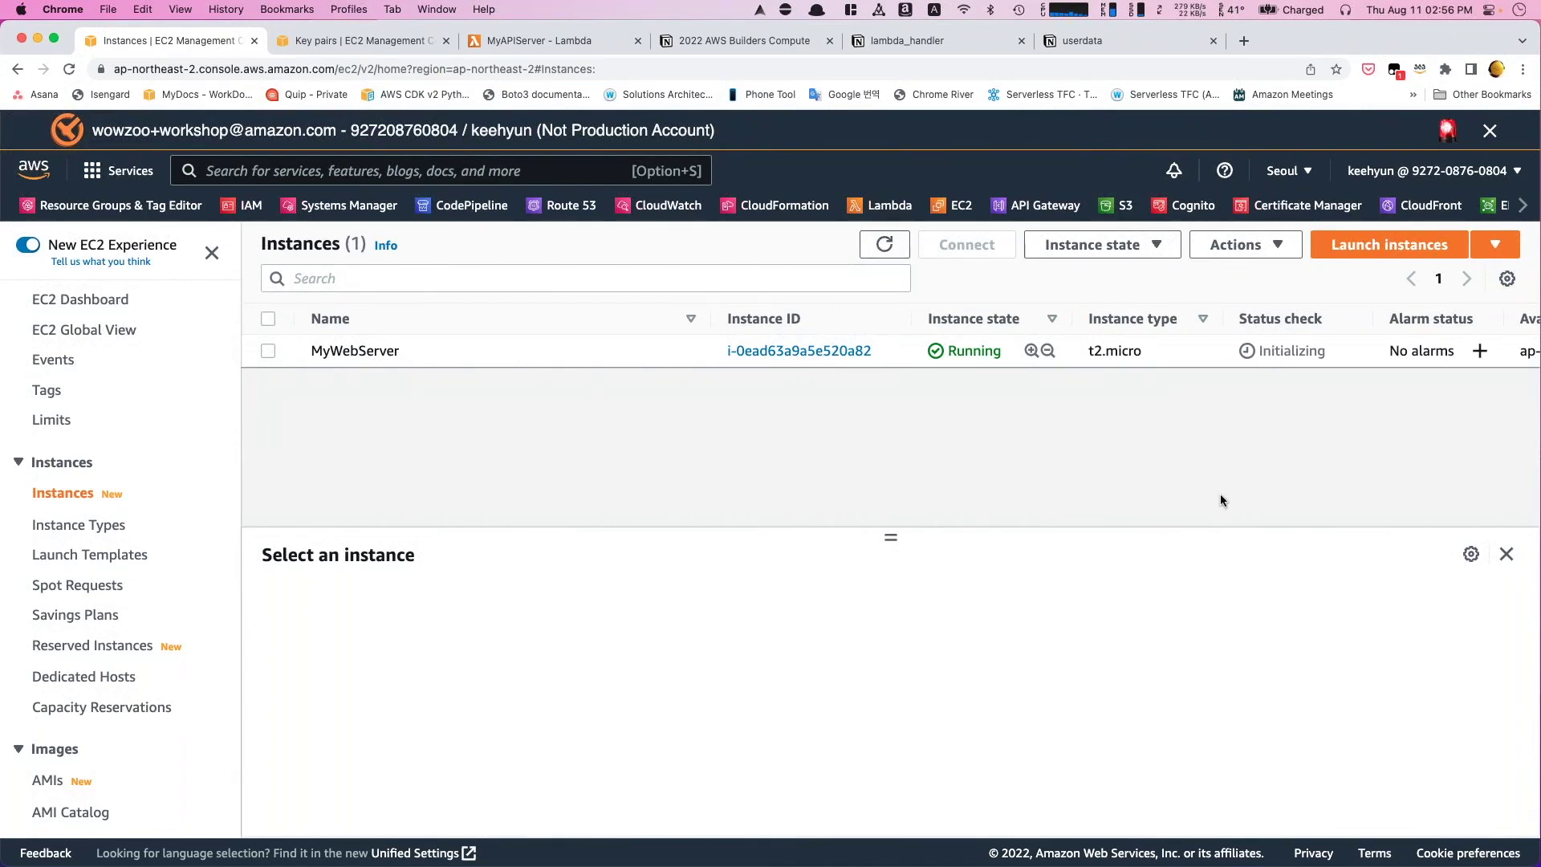
# - Select the MyWebServer instance, enlarge its details pane and examine the instance summary
pyautogui.click(268, 350)
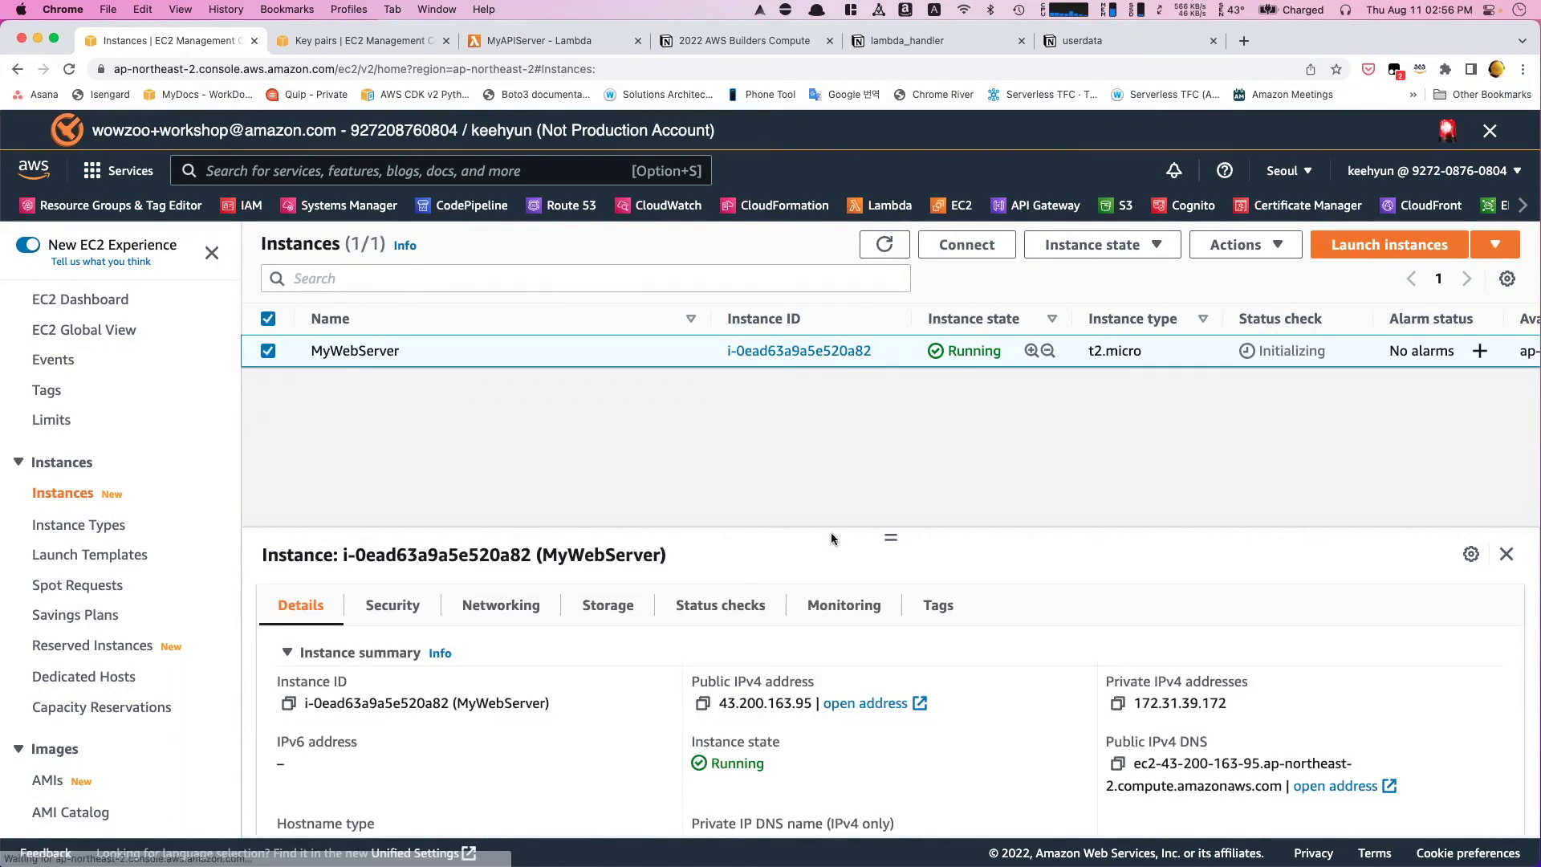
pyautogui.moveTo(890, 544); pyautogui.dragTo(889, 482)
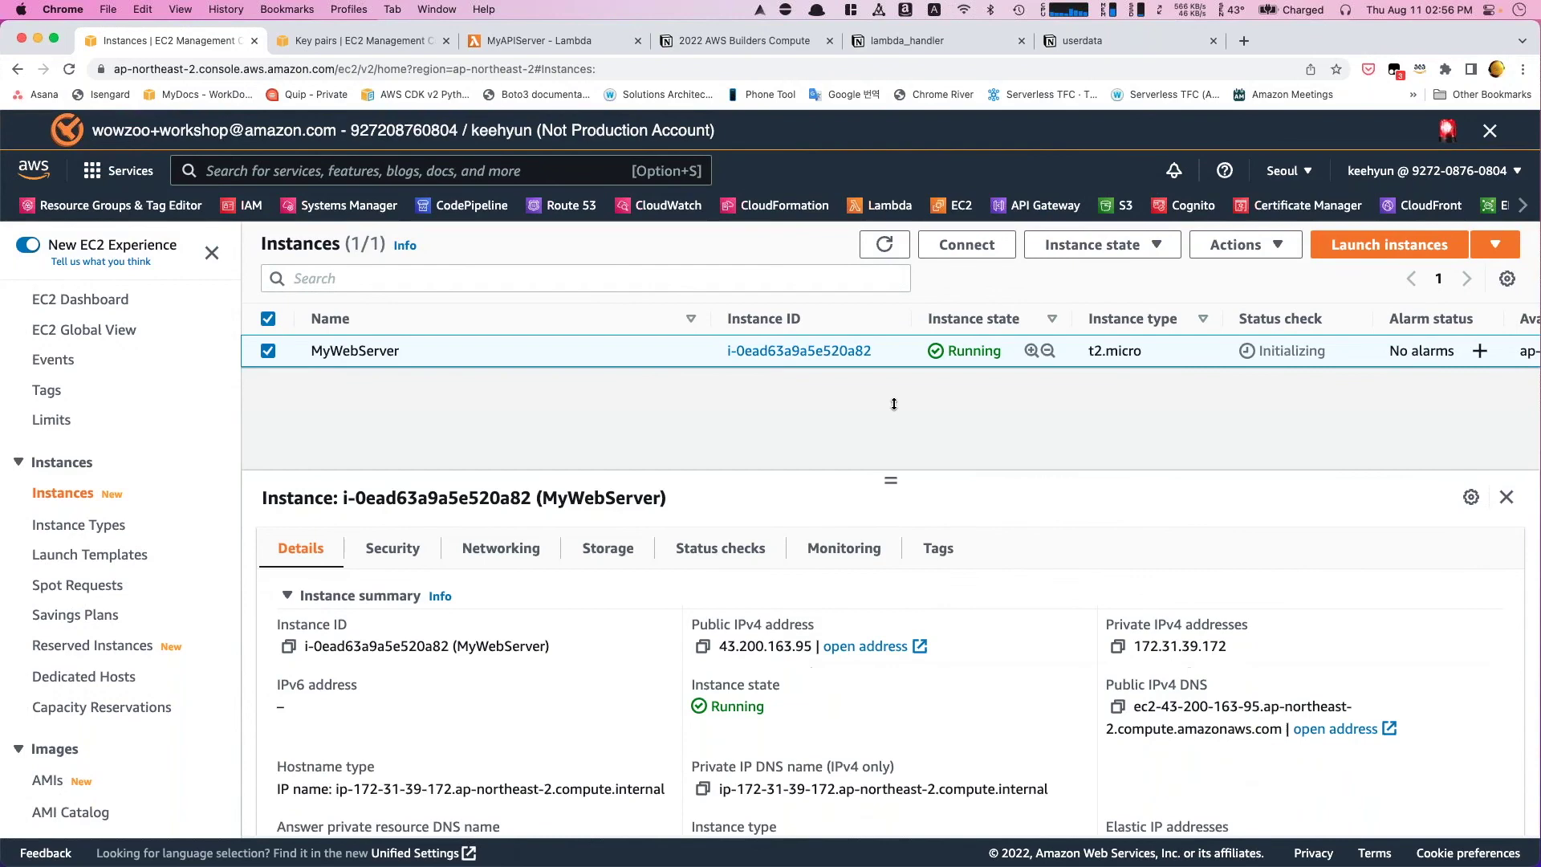
pyautogui.click(268, 350)
pyautogui.click(268, 351)
pyautogui.scroll(-2, 866, 609)
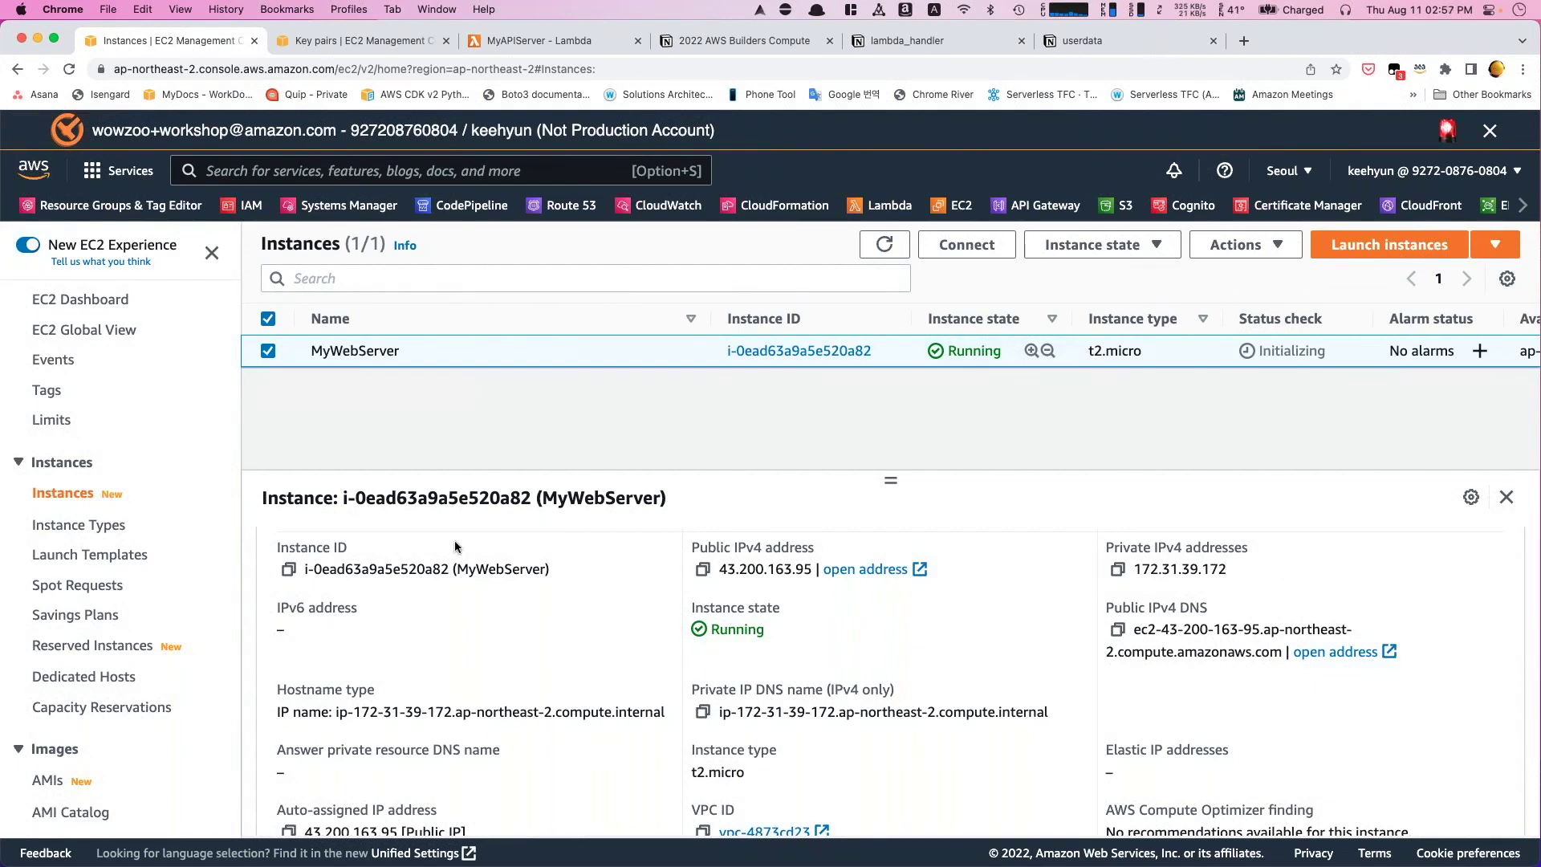
pyautogui.scroll(2, 454, 547)
# - Examine MyWebServer's security group with its inbound rules, and the instance's tags
pyautogui.click(394, 549)
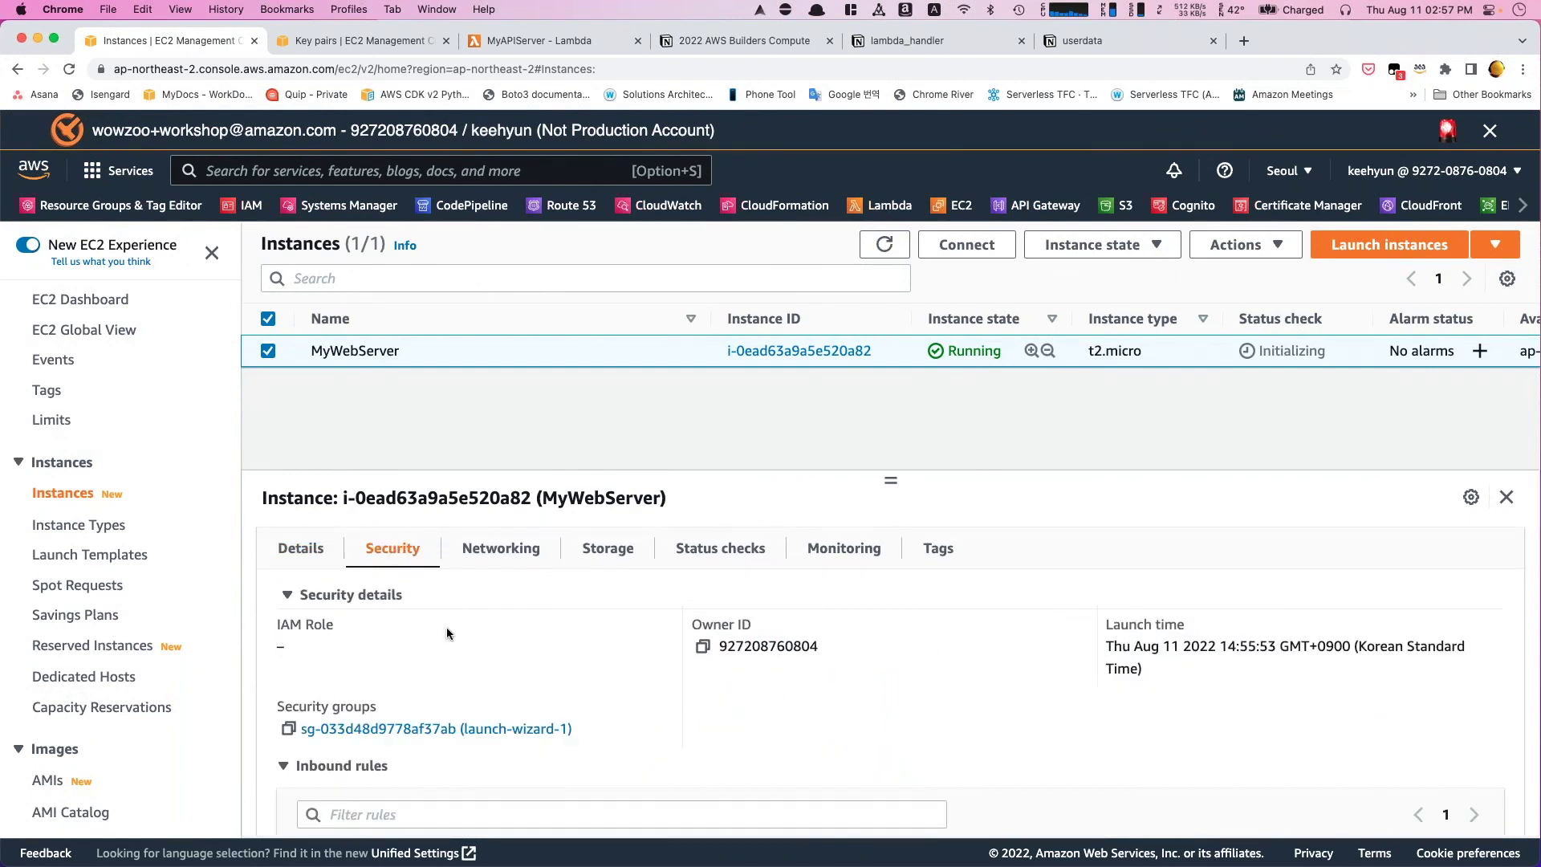
pyautogui.scroll(-2, 446, 627)
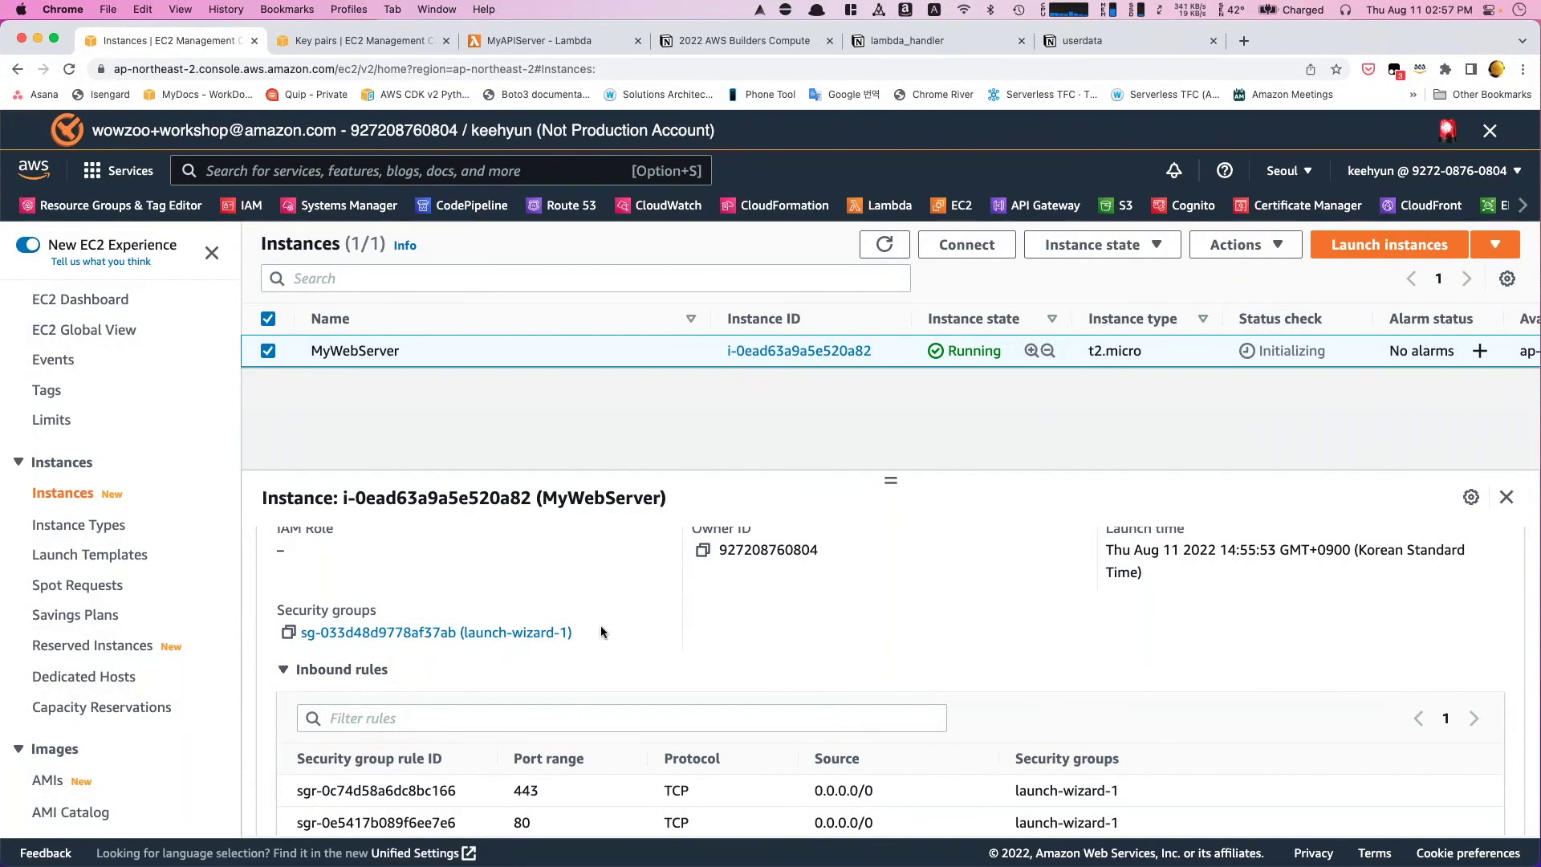
pyautogui.scroll(3, 600, 632)
pyautogui.click(936, 548)
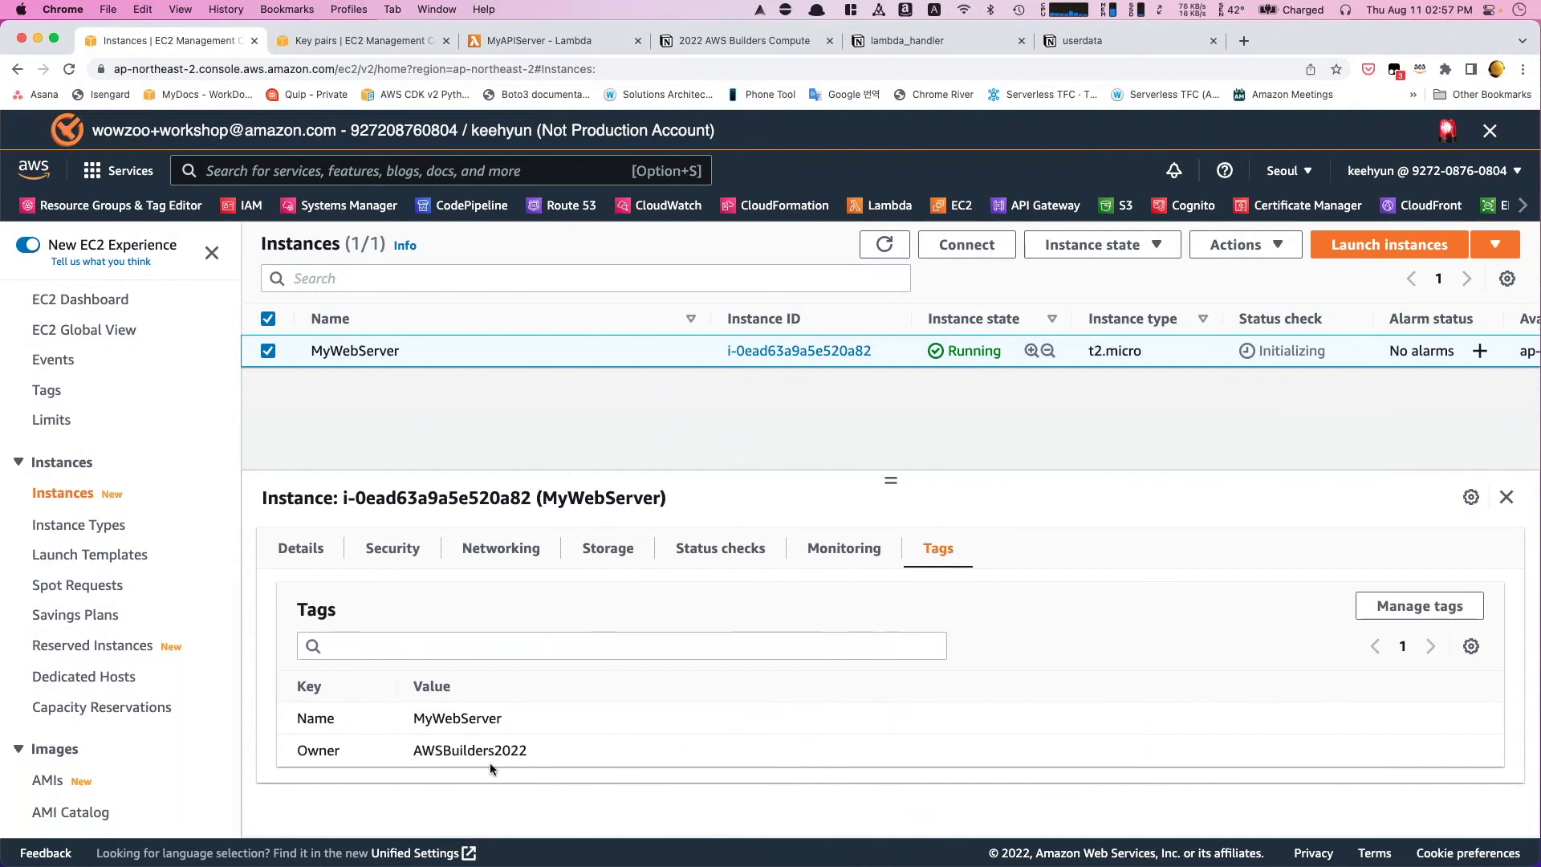
# - Copy MyWebServer's public IPv4 DNS from the instance details and open that address in a new browser tab
pyautogui.click(297, 548)
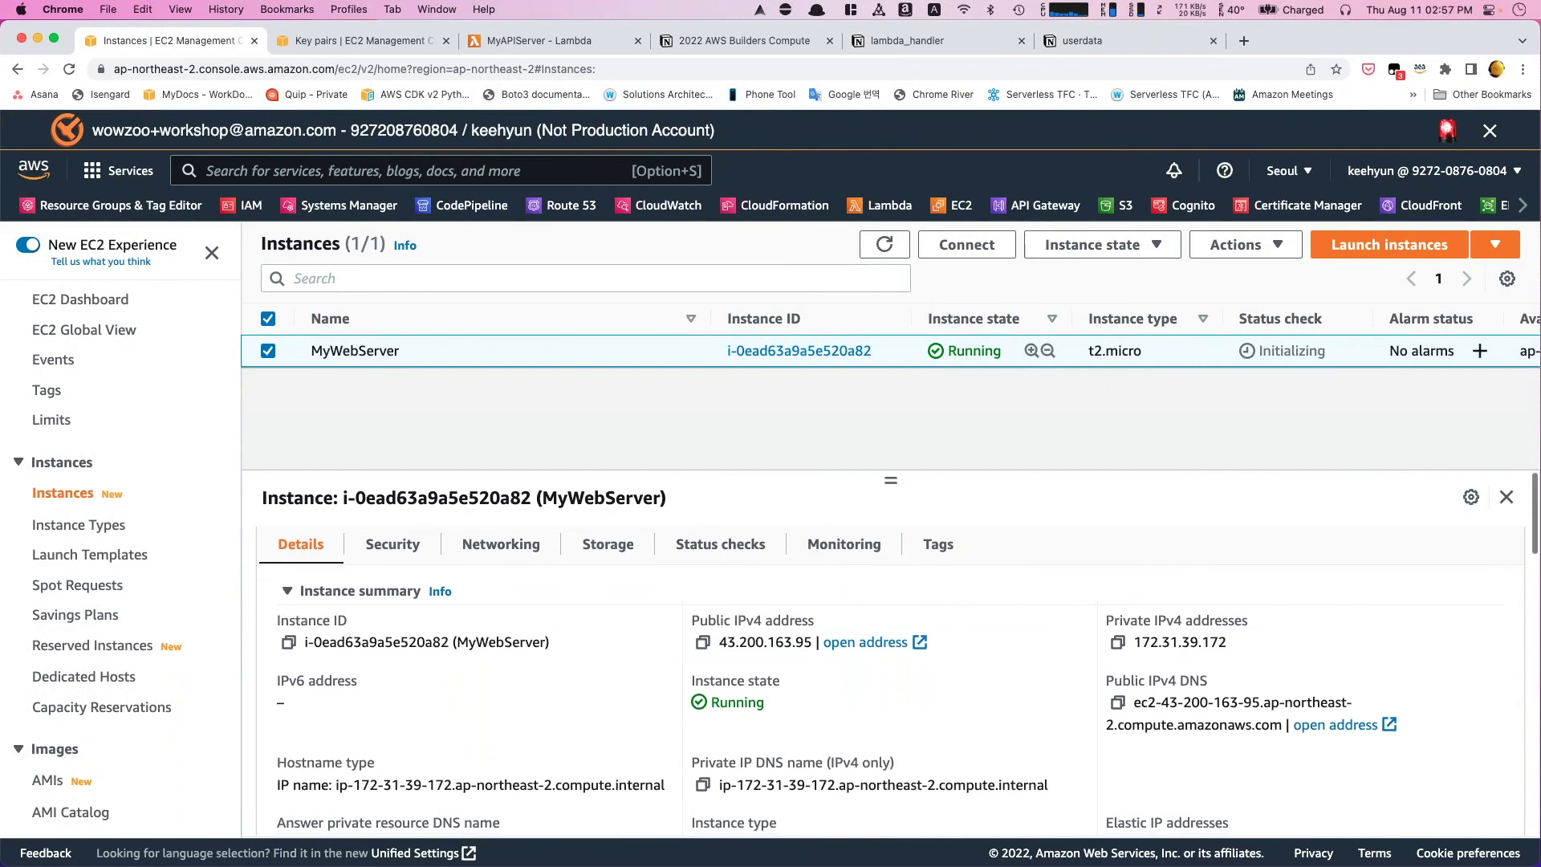
pyautogui.scroll(-2, 937, 625)
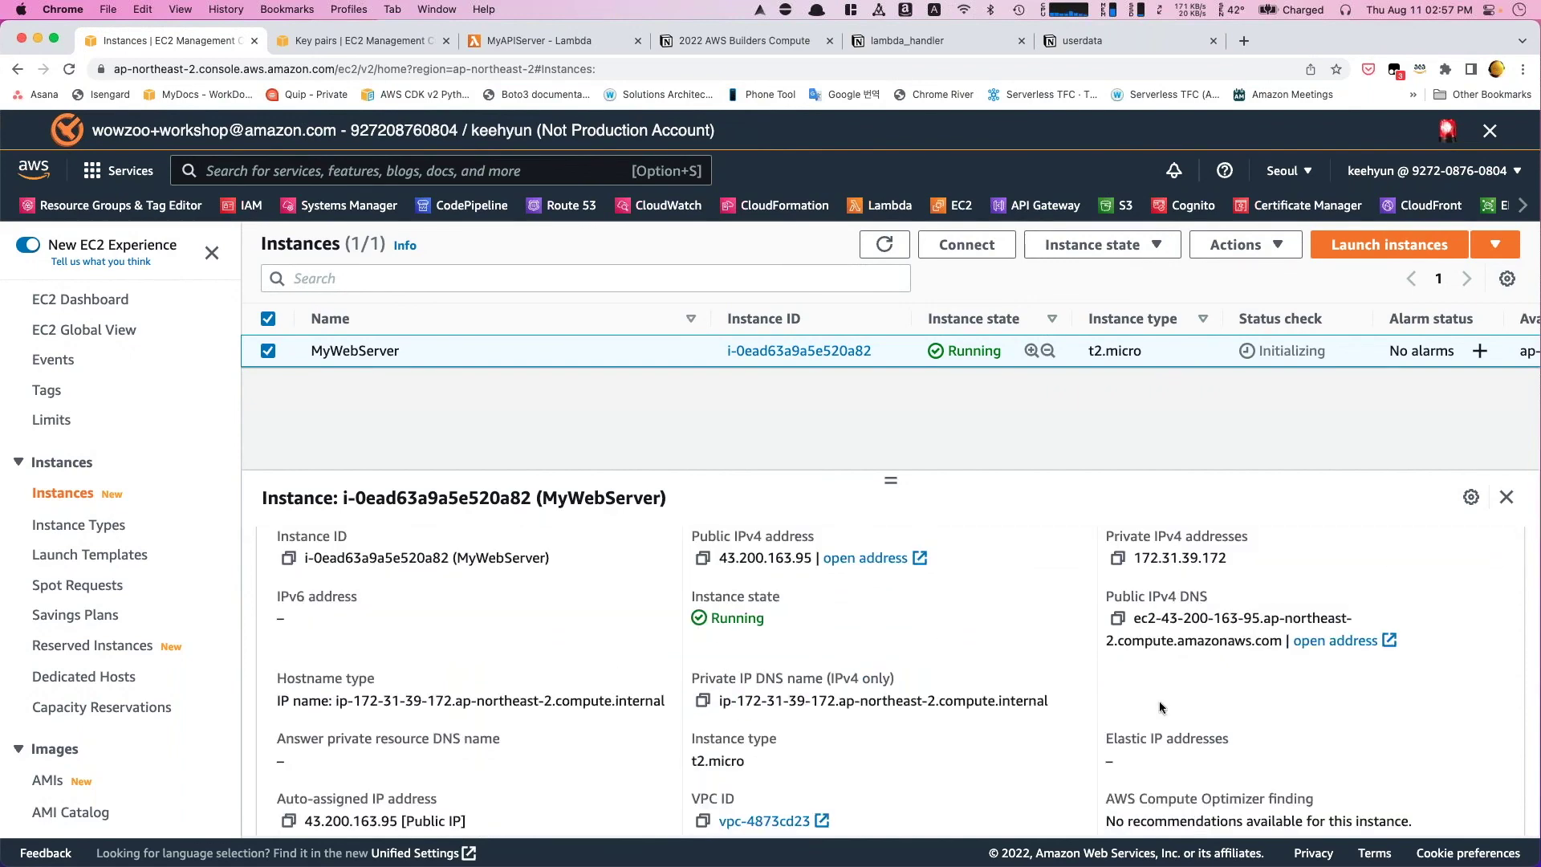
pyautogui.click(1117, 618)
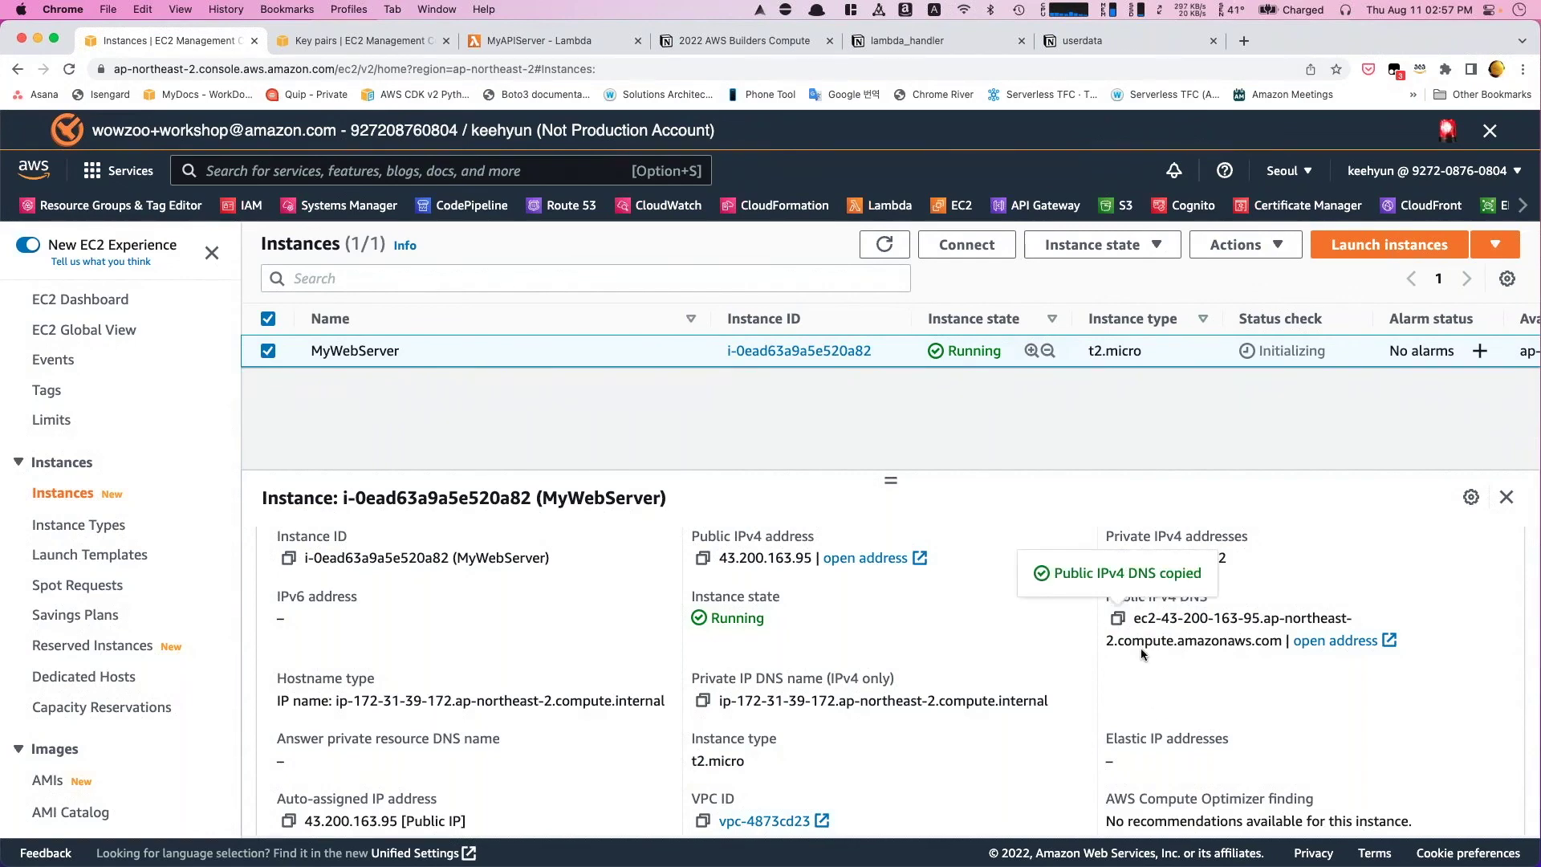
pyautogui.click(1244, 41)
pyautogui.press('super+v')
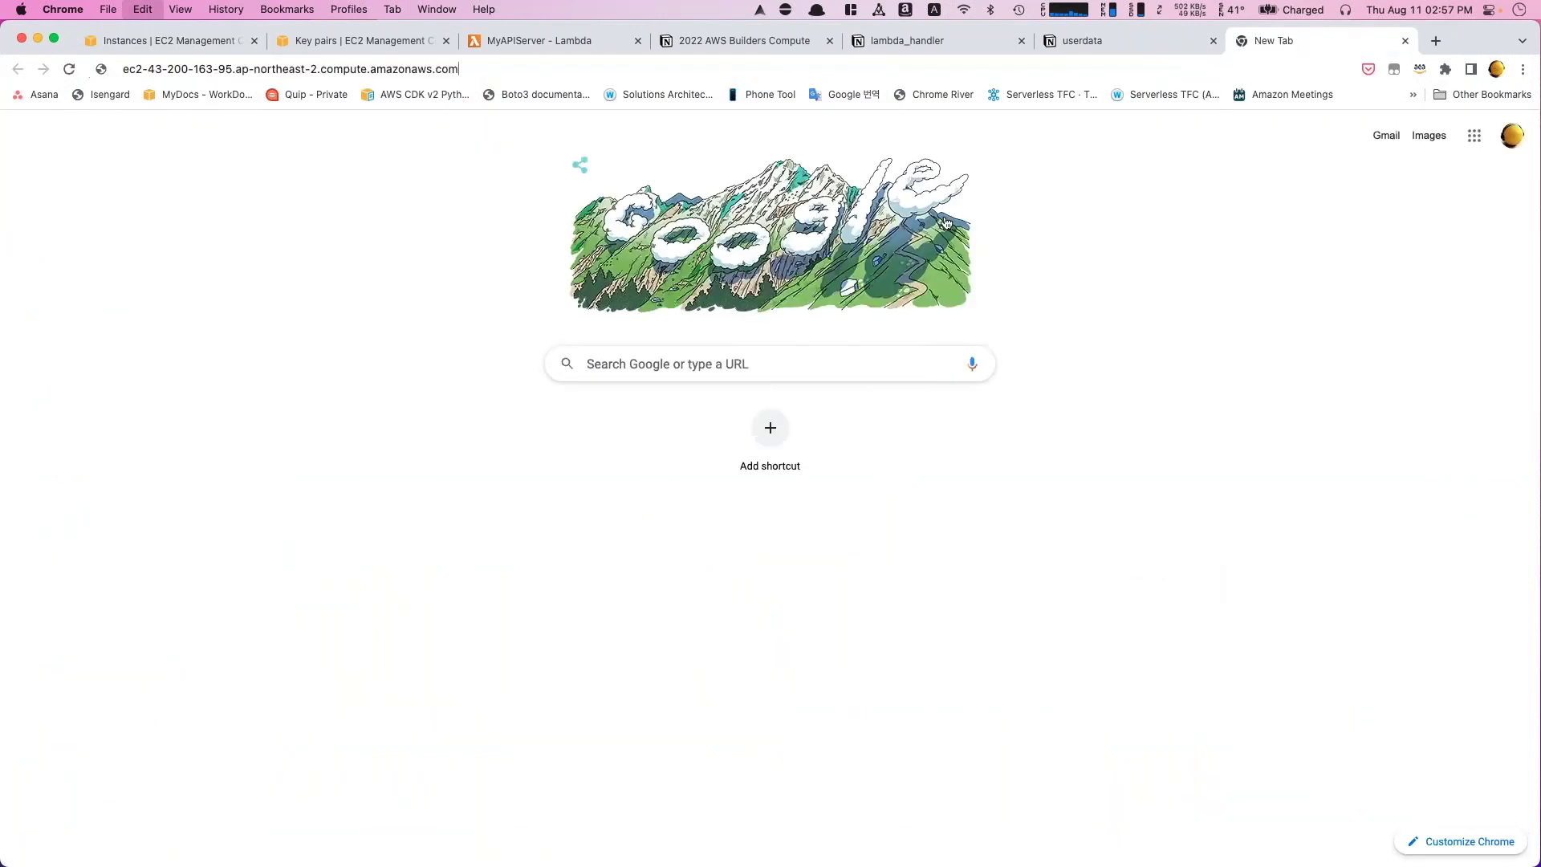
pyautogui.press('Return')
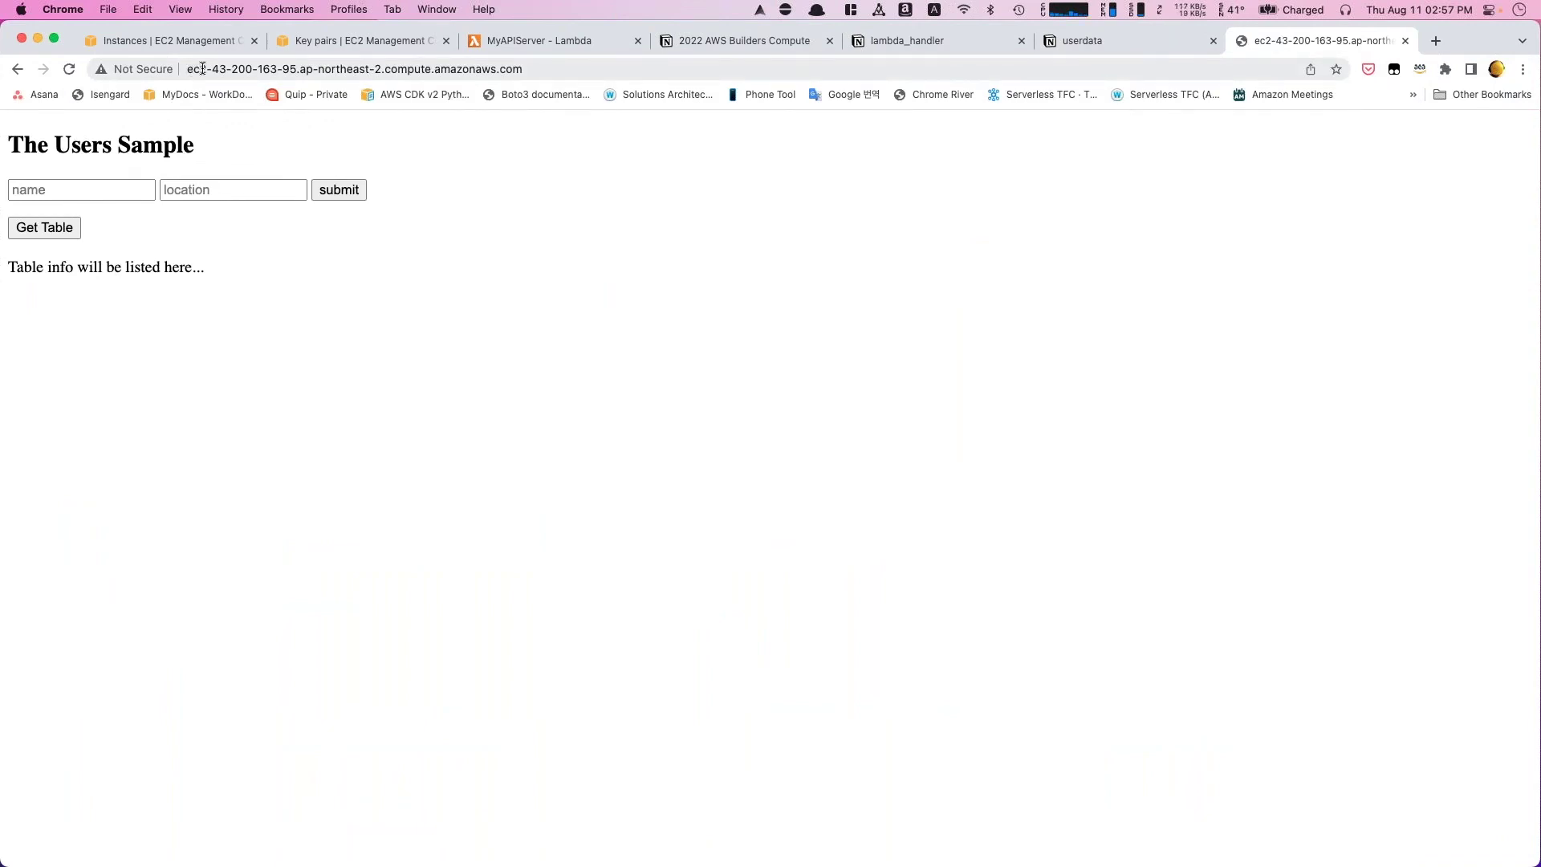
pyautogui.click(333, 46)
pyautogui.scroll(-2, 125, 584)
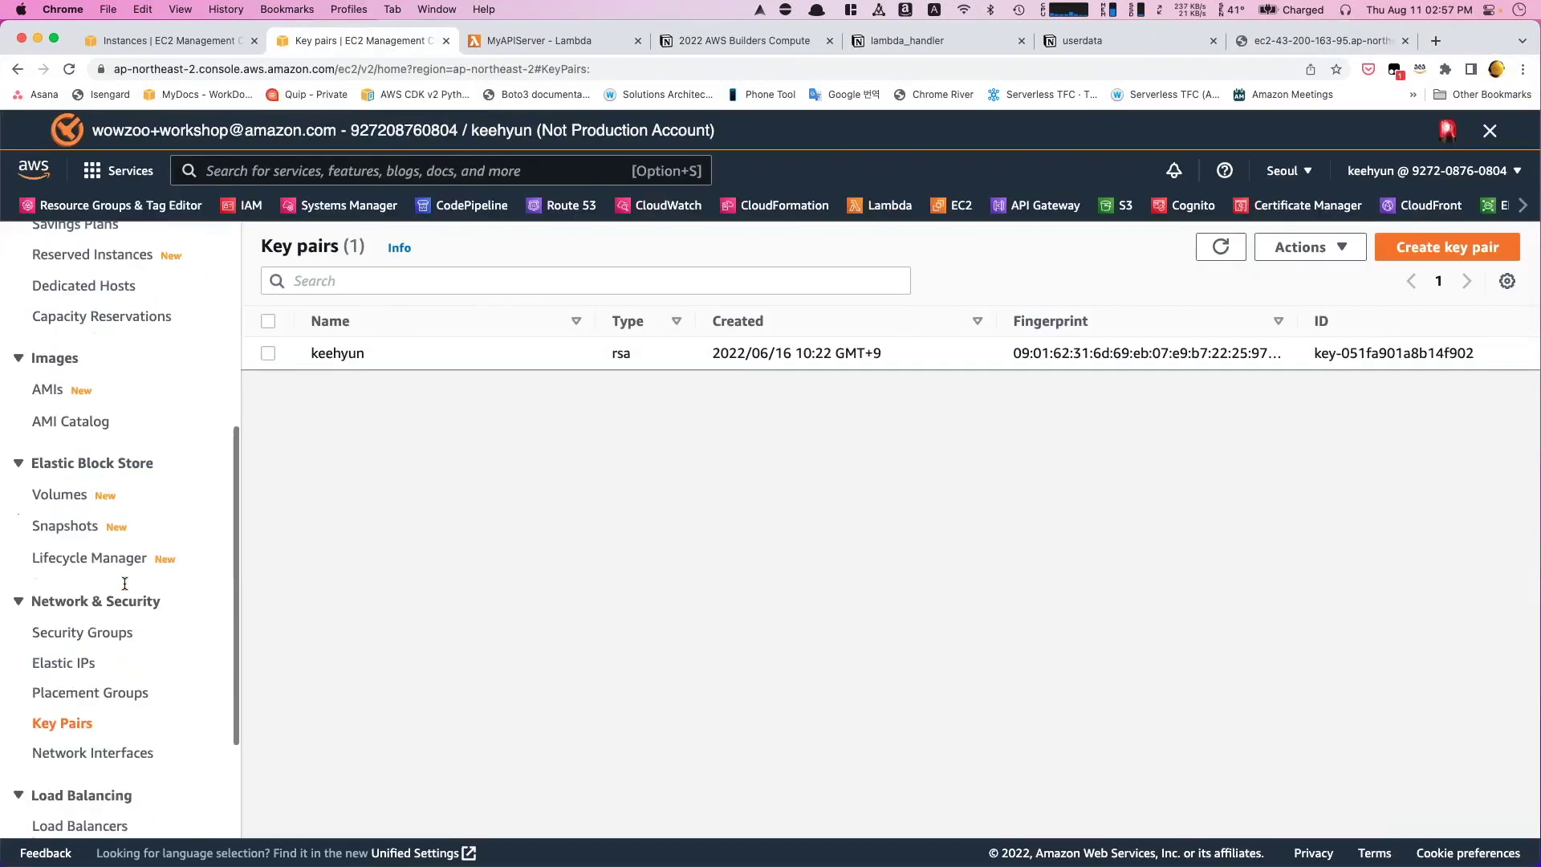
pyautogui.scroll(-2, 125, 584)
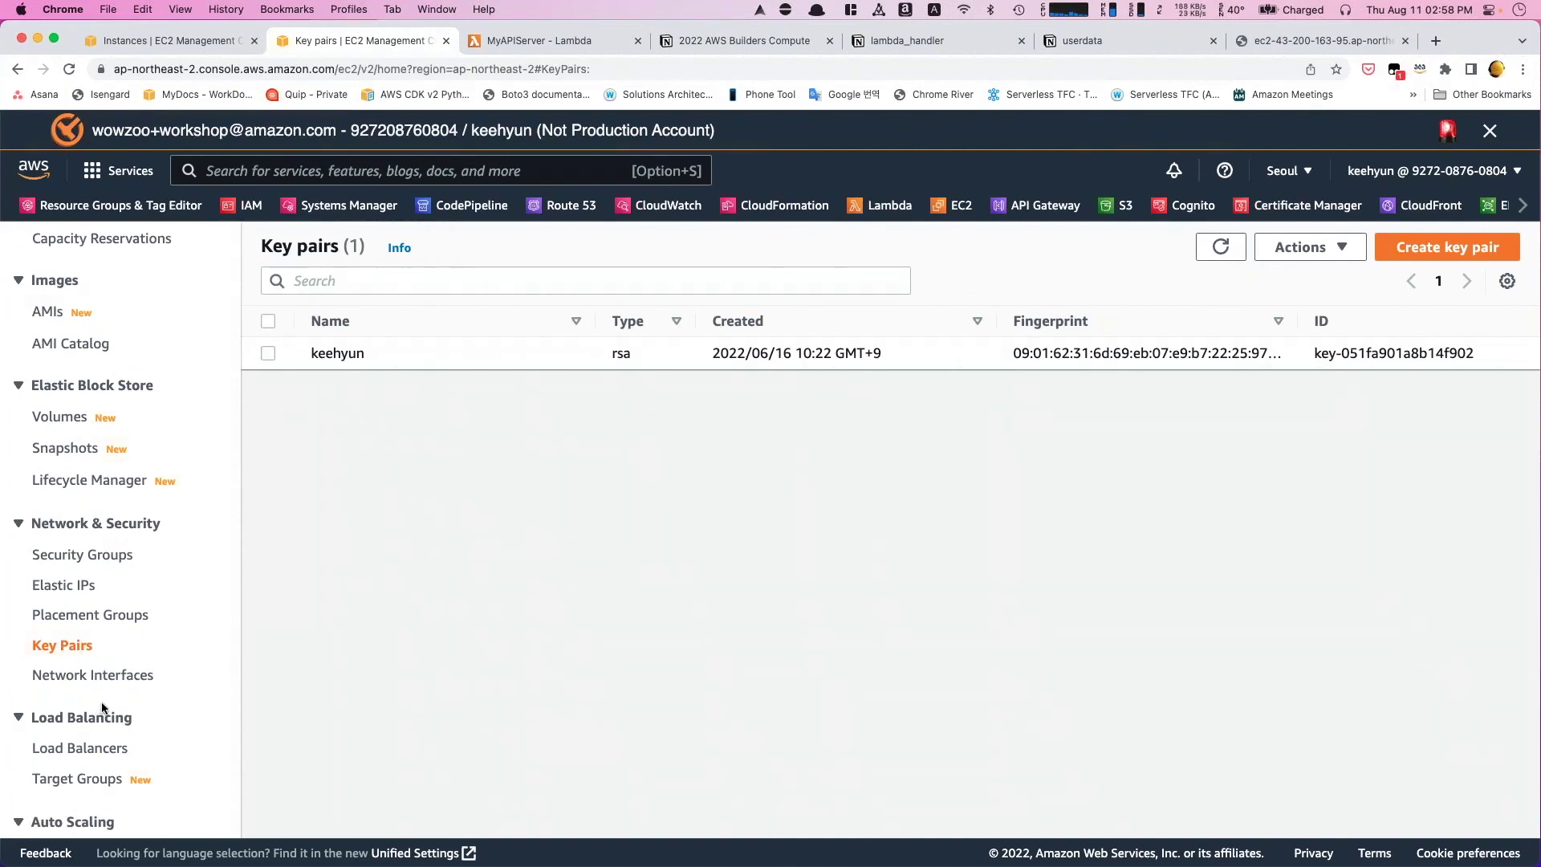
pyautogui.click(1283, 41)
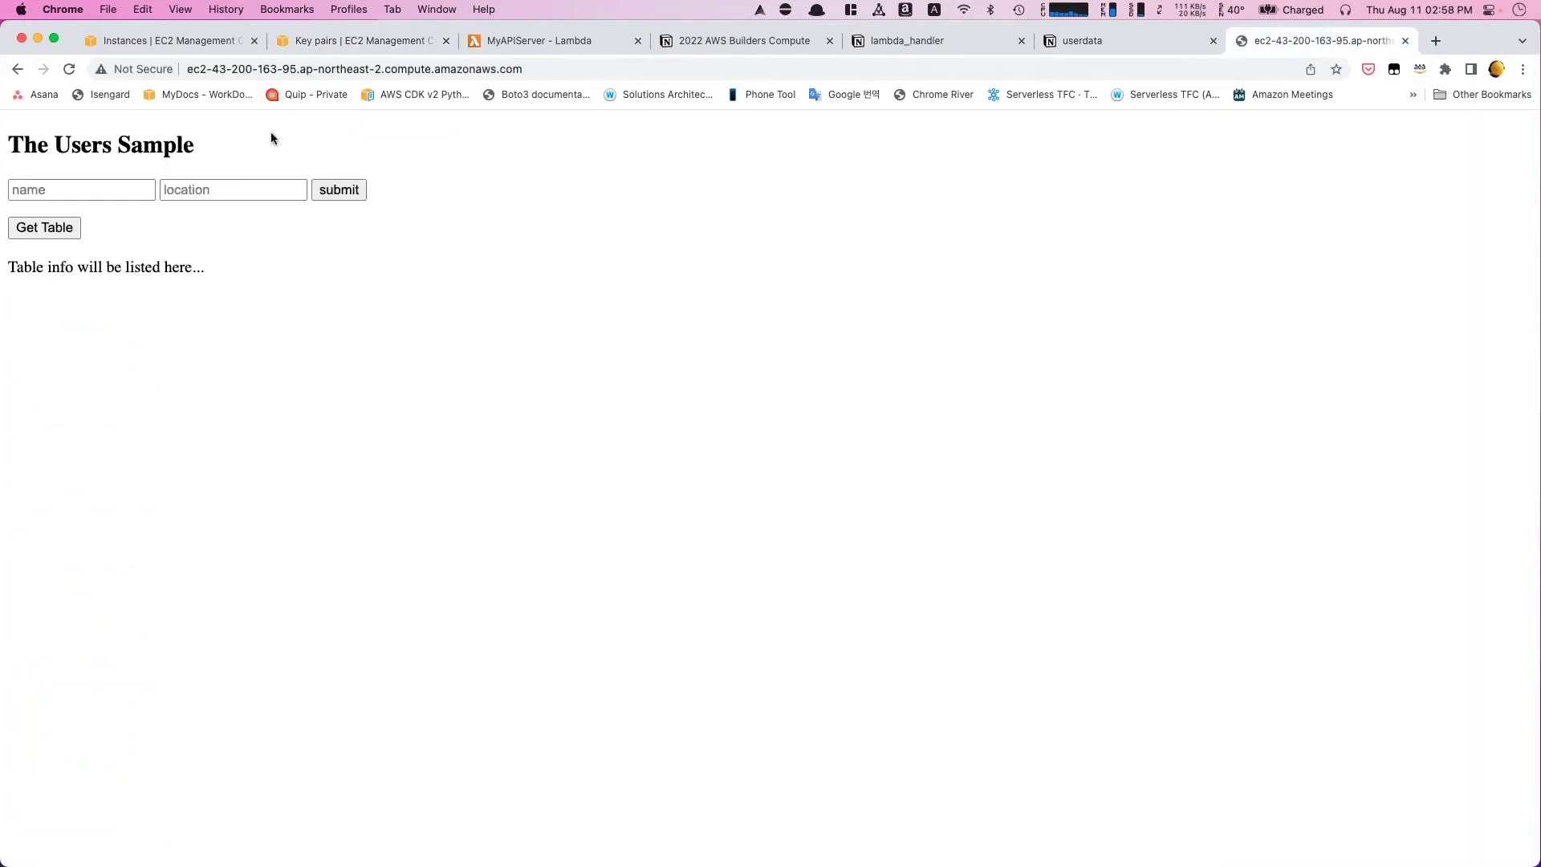
pyautogui.click(189, 72)
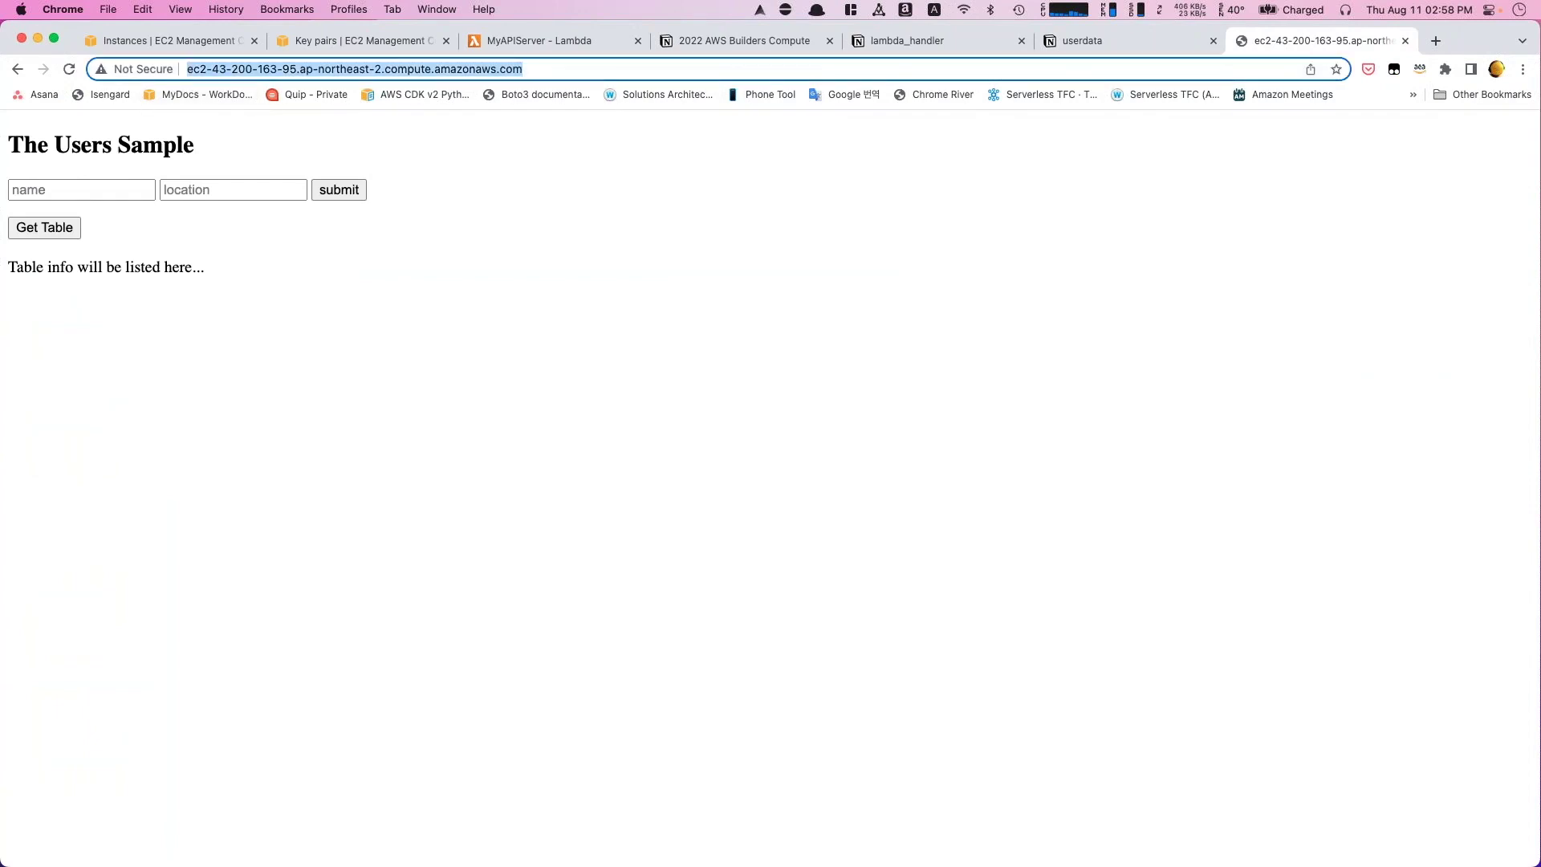
pyautogui.click(188, 70)
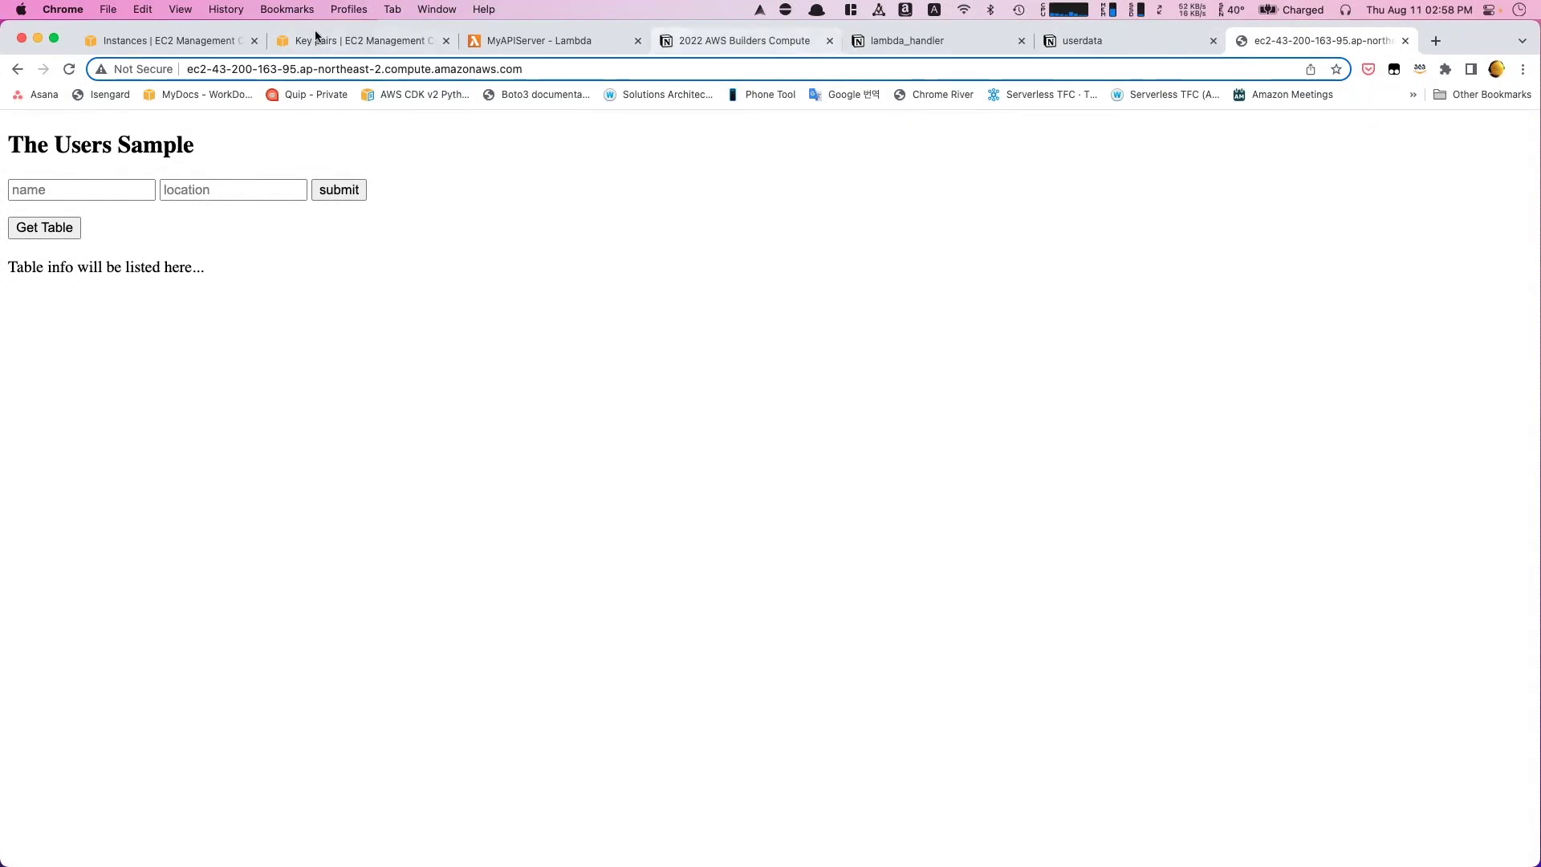
# - Return to the EC2 key pairs page and open the list of security groups from there
pyautogui.click(345, 44)
pyautogui.scroll(-2, 132, 650)
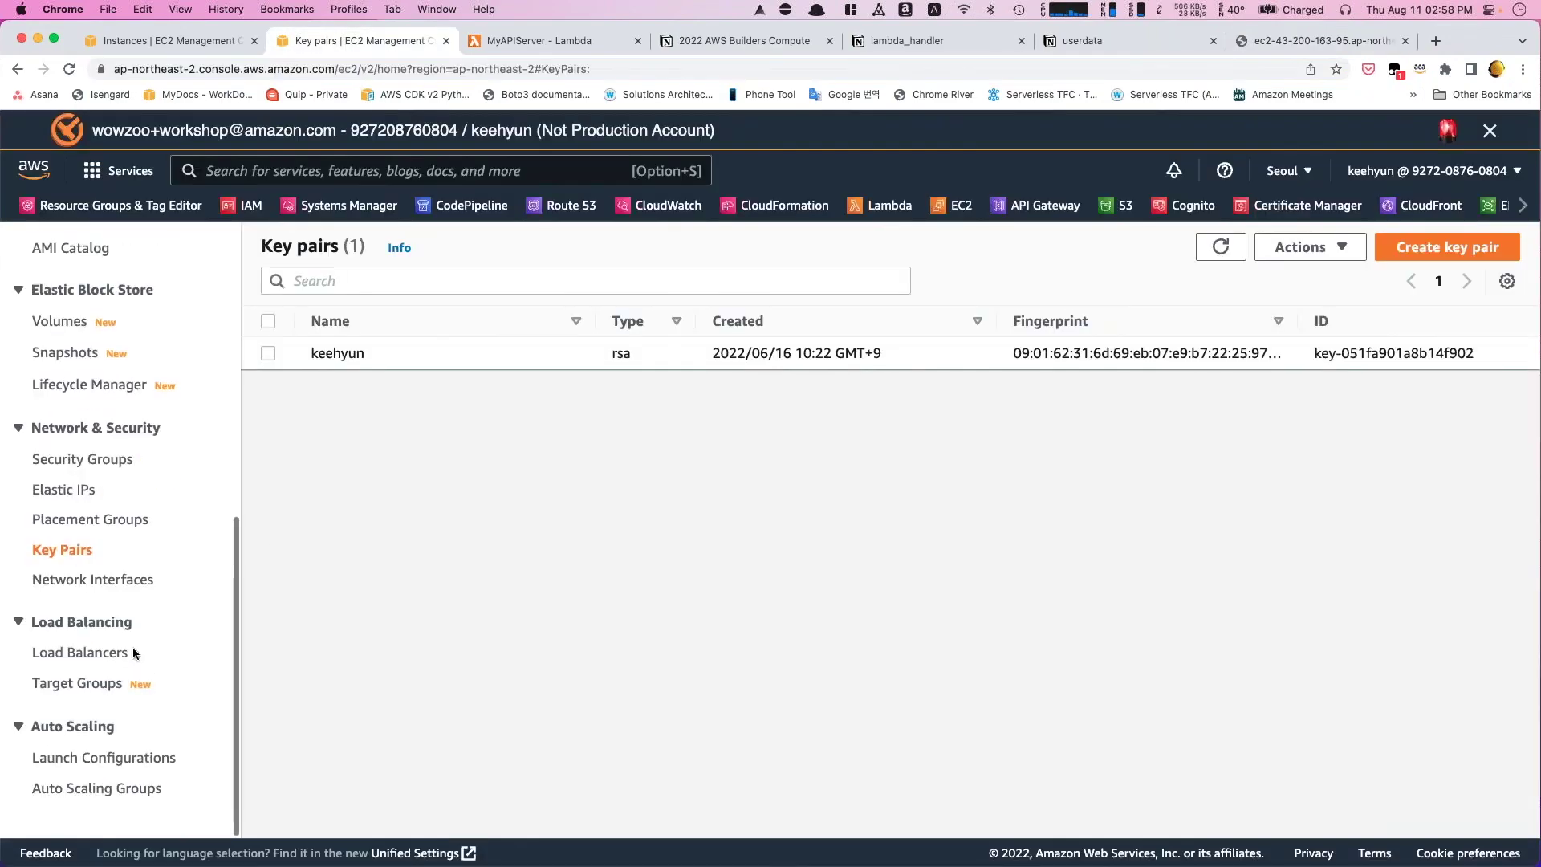
pyautogui.scroll(1, 132, 640)
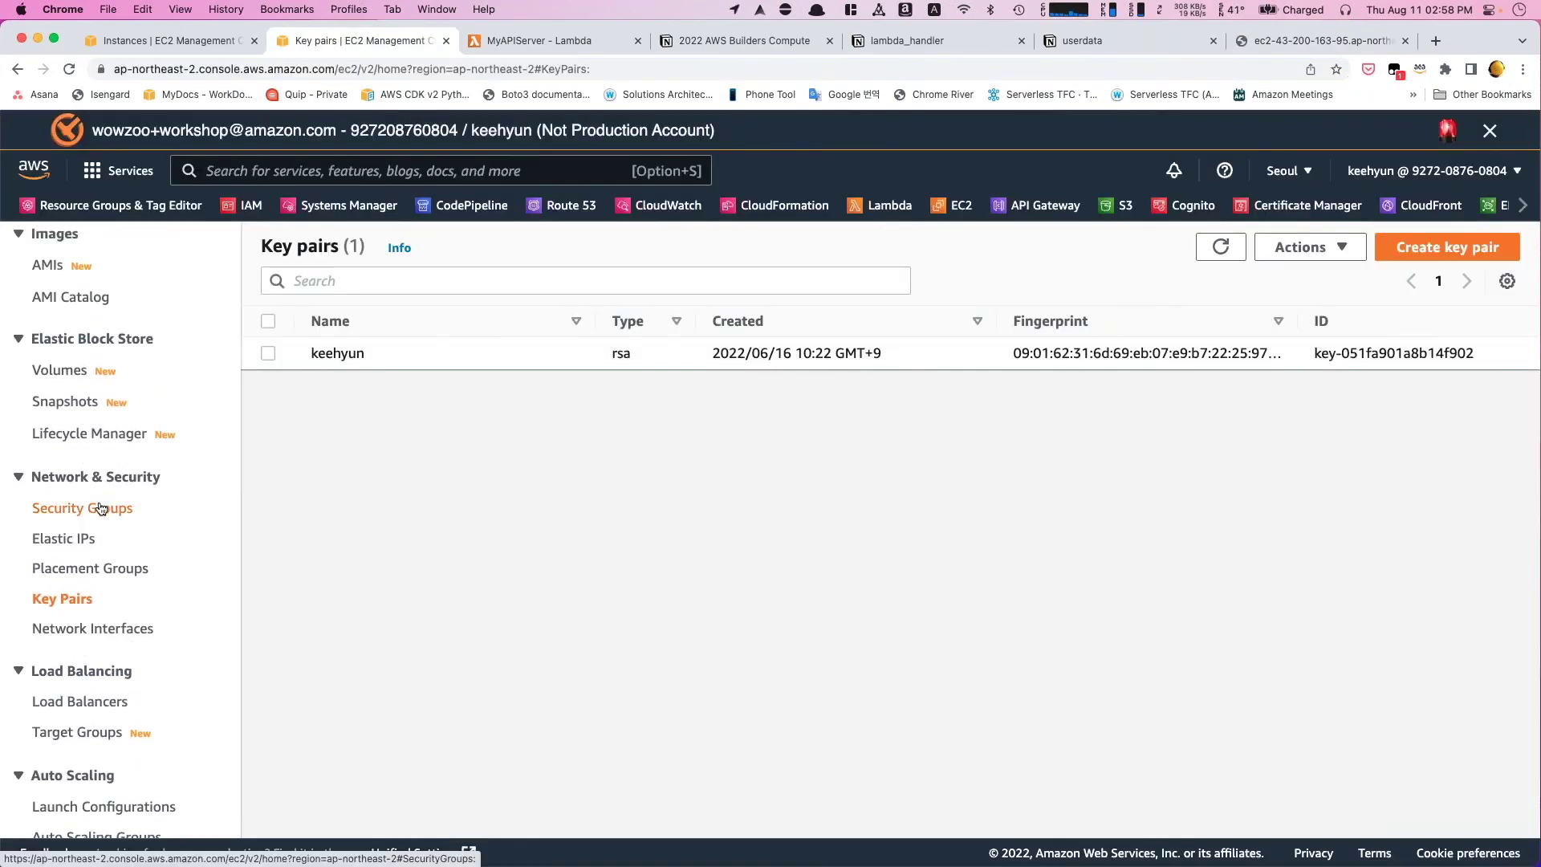
pyautogui.click(101, 508)
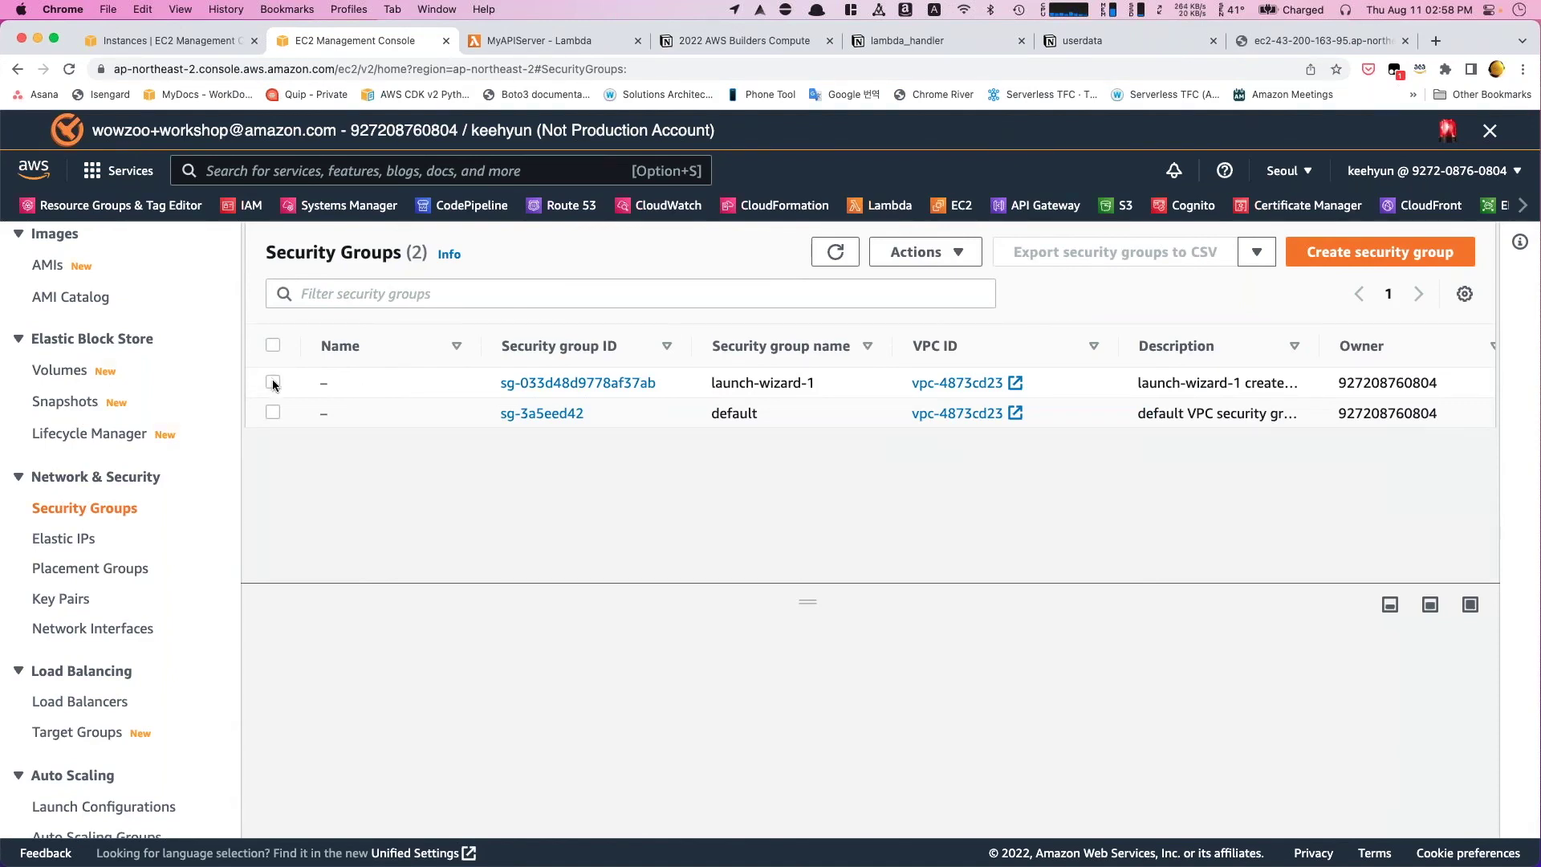
# - Open the security group attached to MyWebServer from its security details, examine the inbound rules, and return to the instance
pyautogui.click(198, 39)
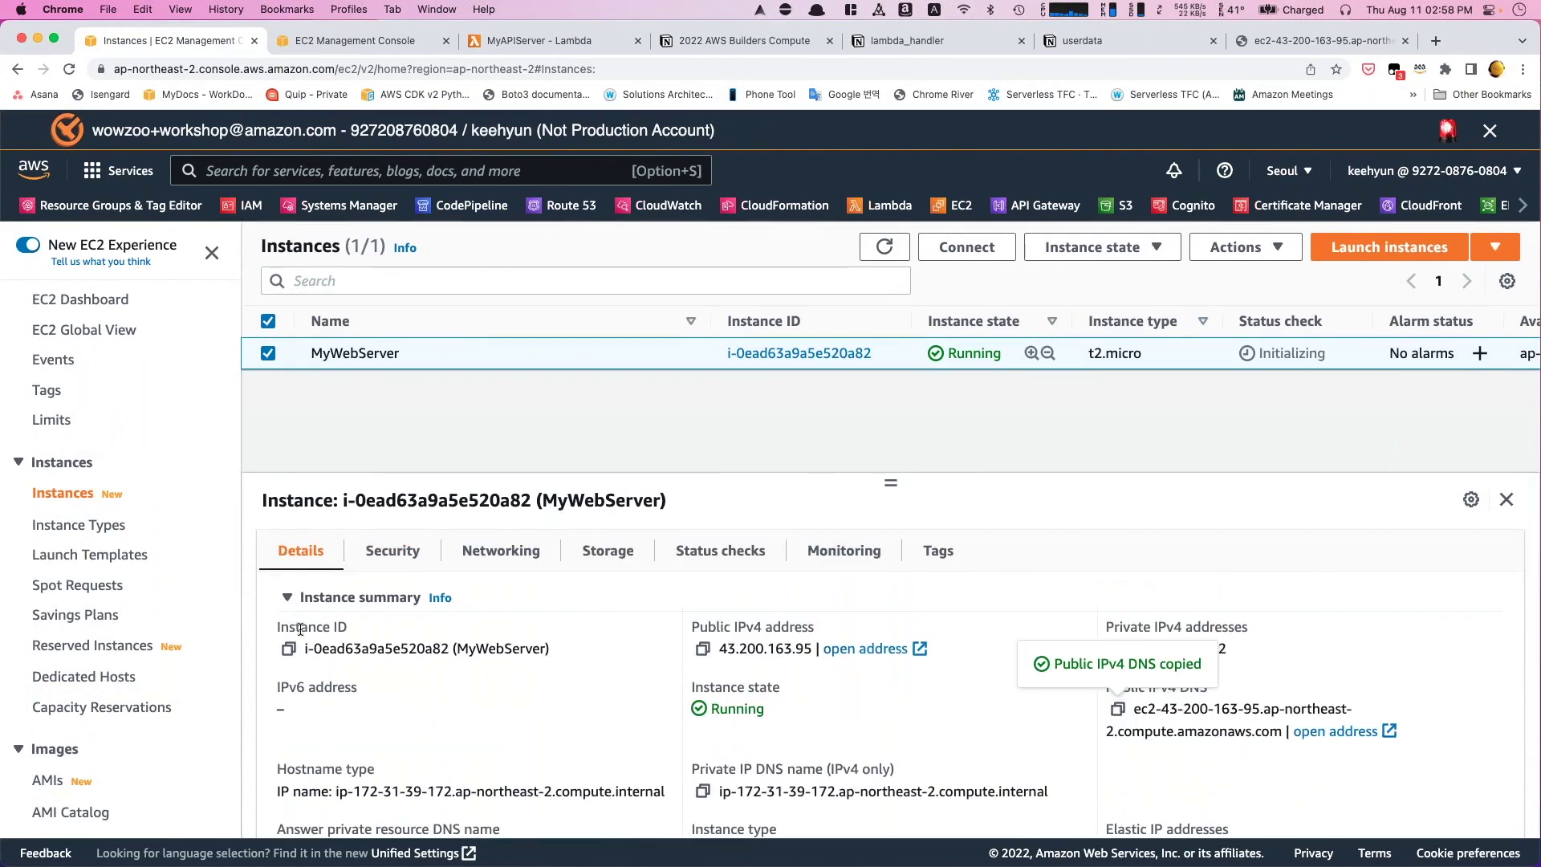
pyautogui.click(391, 554)
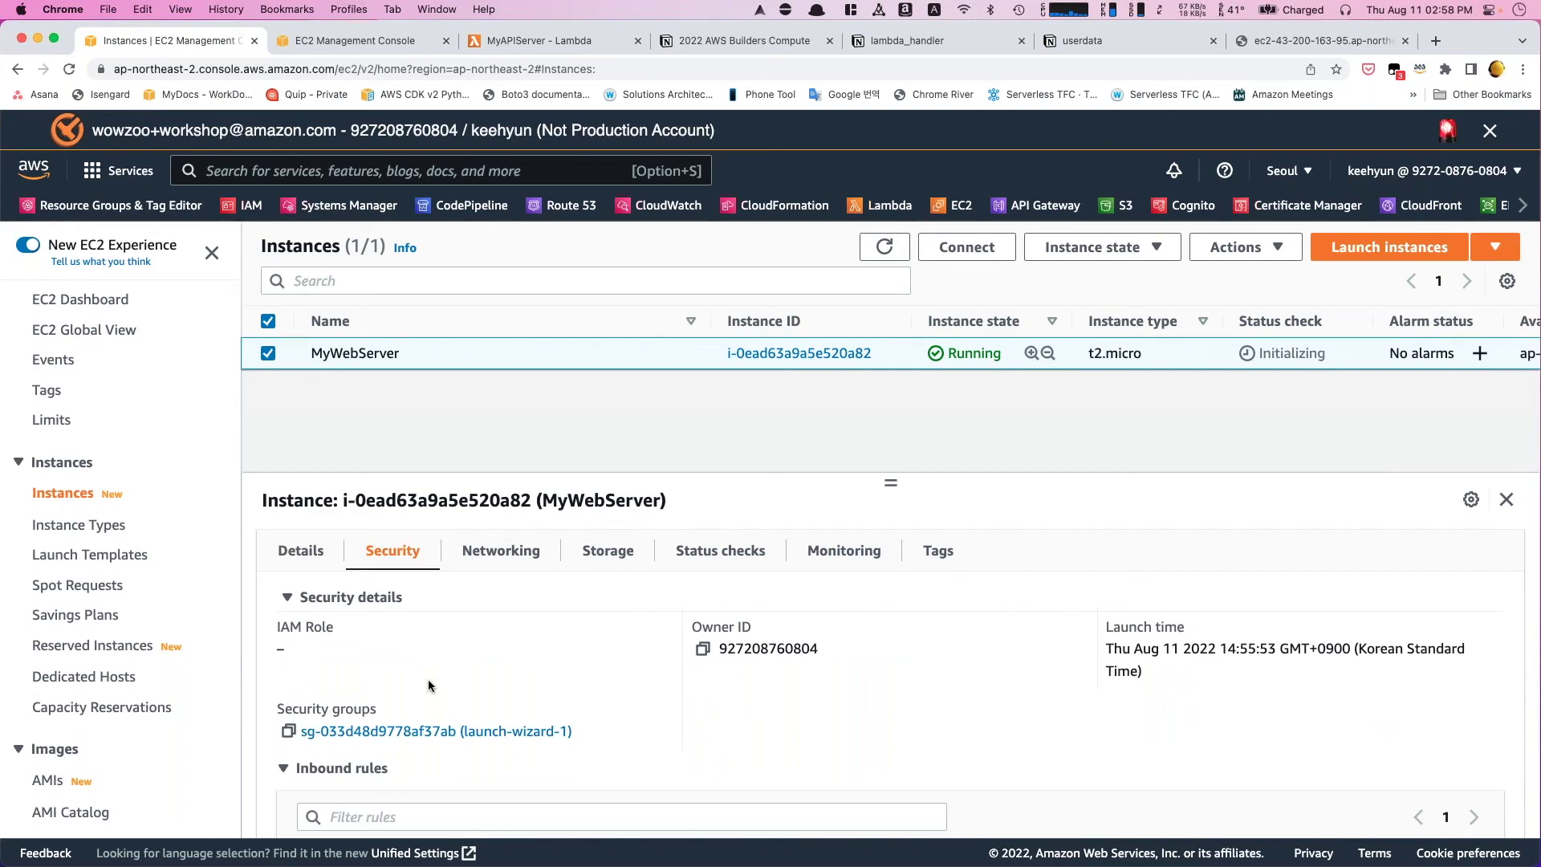
pyautogui.scroll(-1, 427, 680)
pyautogui.click(391, 683)
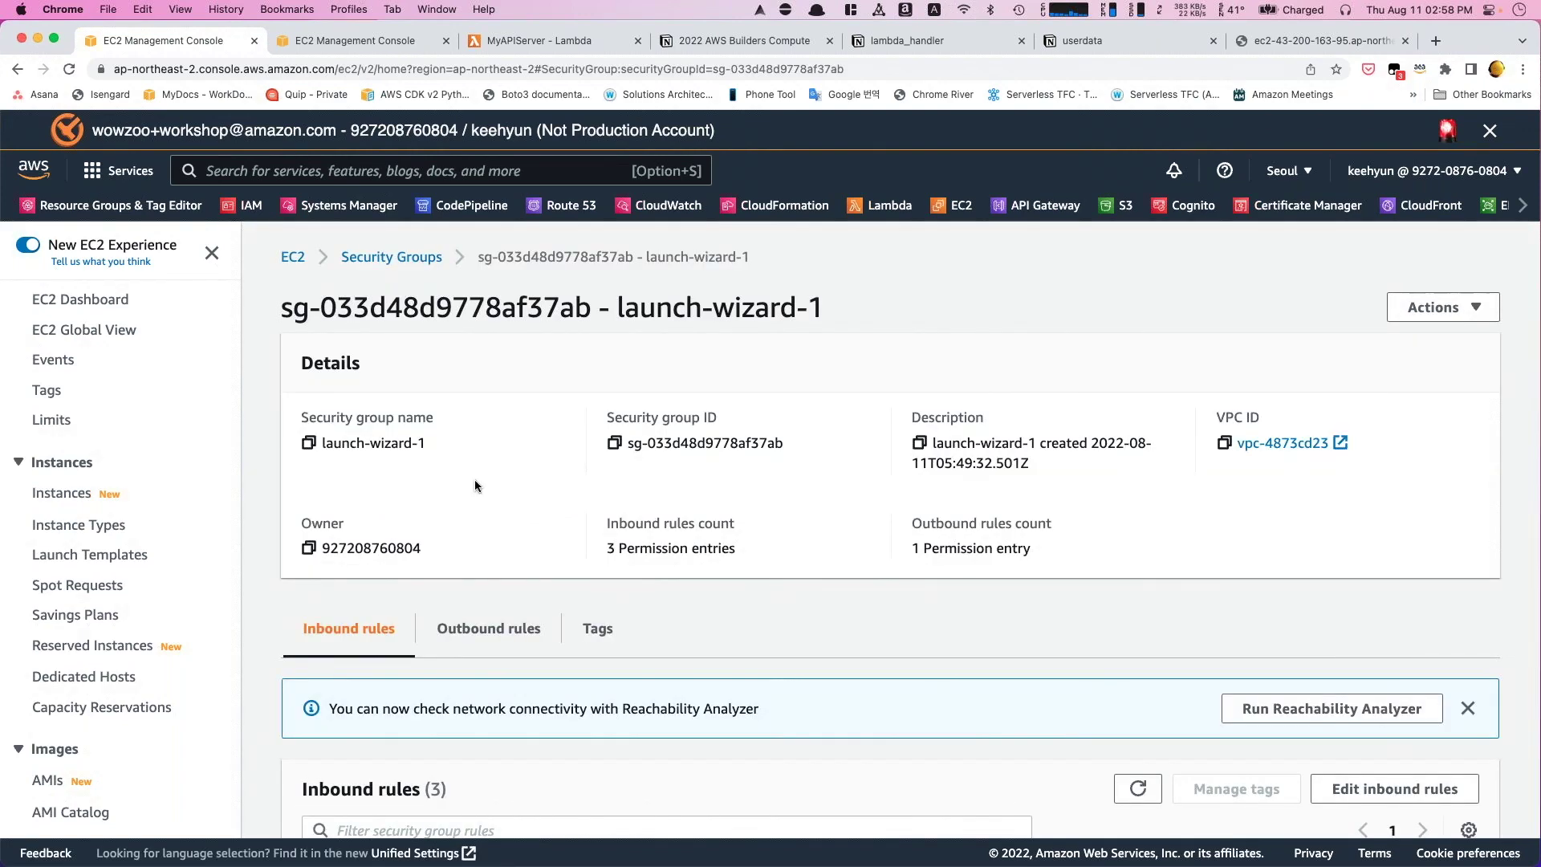
pyautogui.scroll(-5, 475, 479)
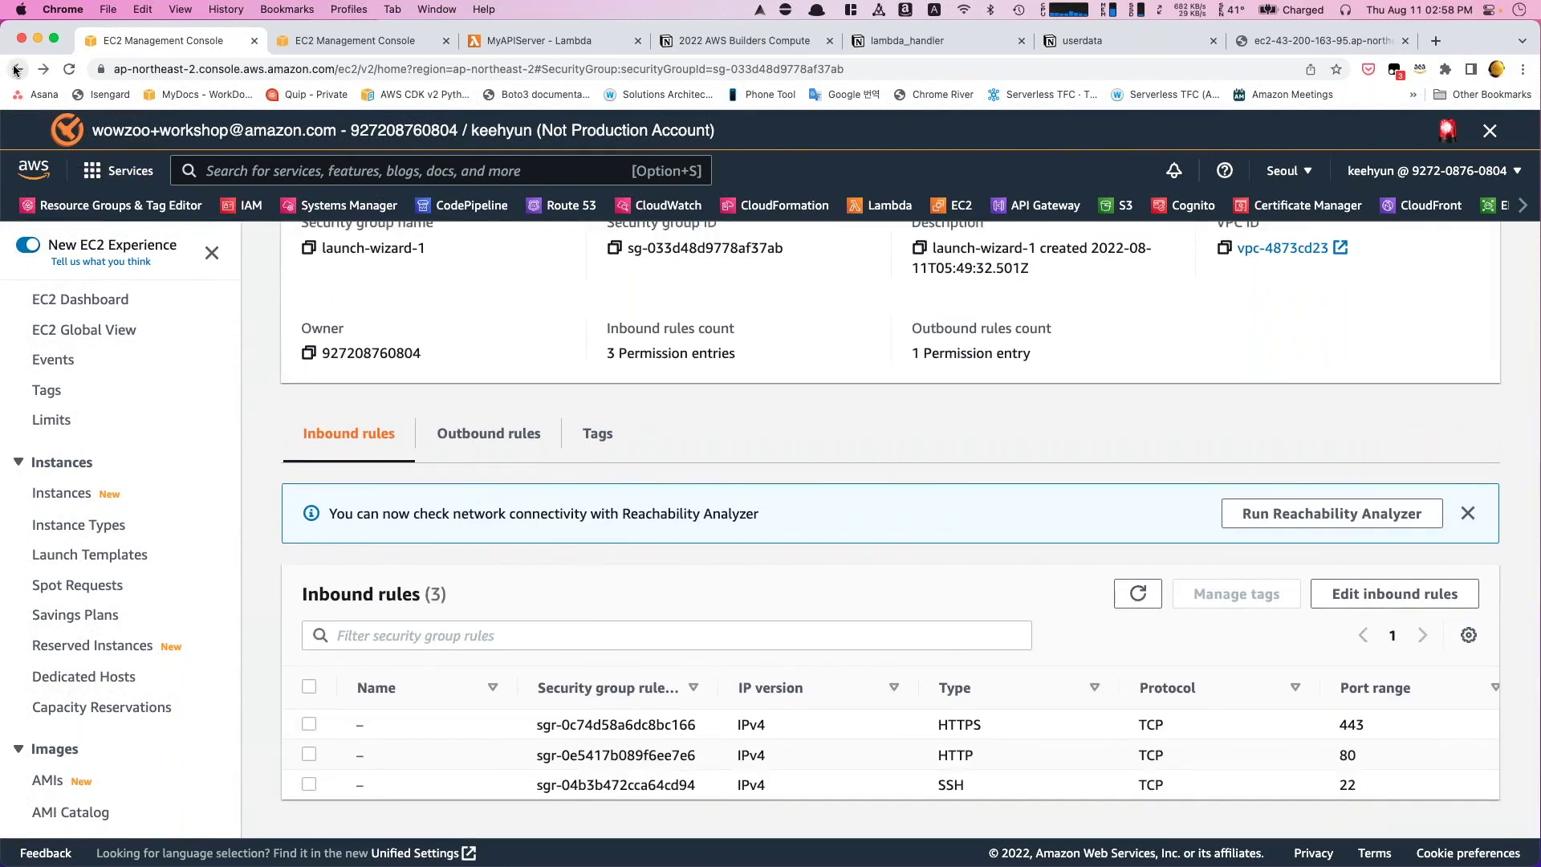
pyautogui.click(16, 70)
# - Select launch-wizard-1 in the security groups list, enlarge its details pane and examine the type, port range and source of its inbound rules
pyautogui.click(367, 40)
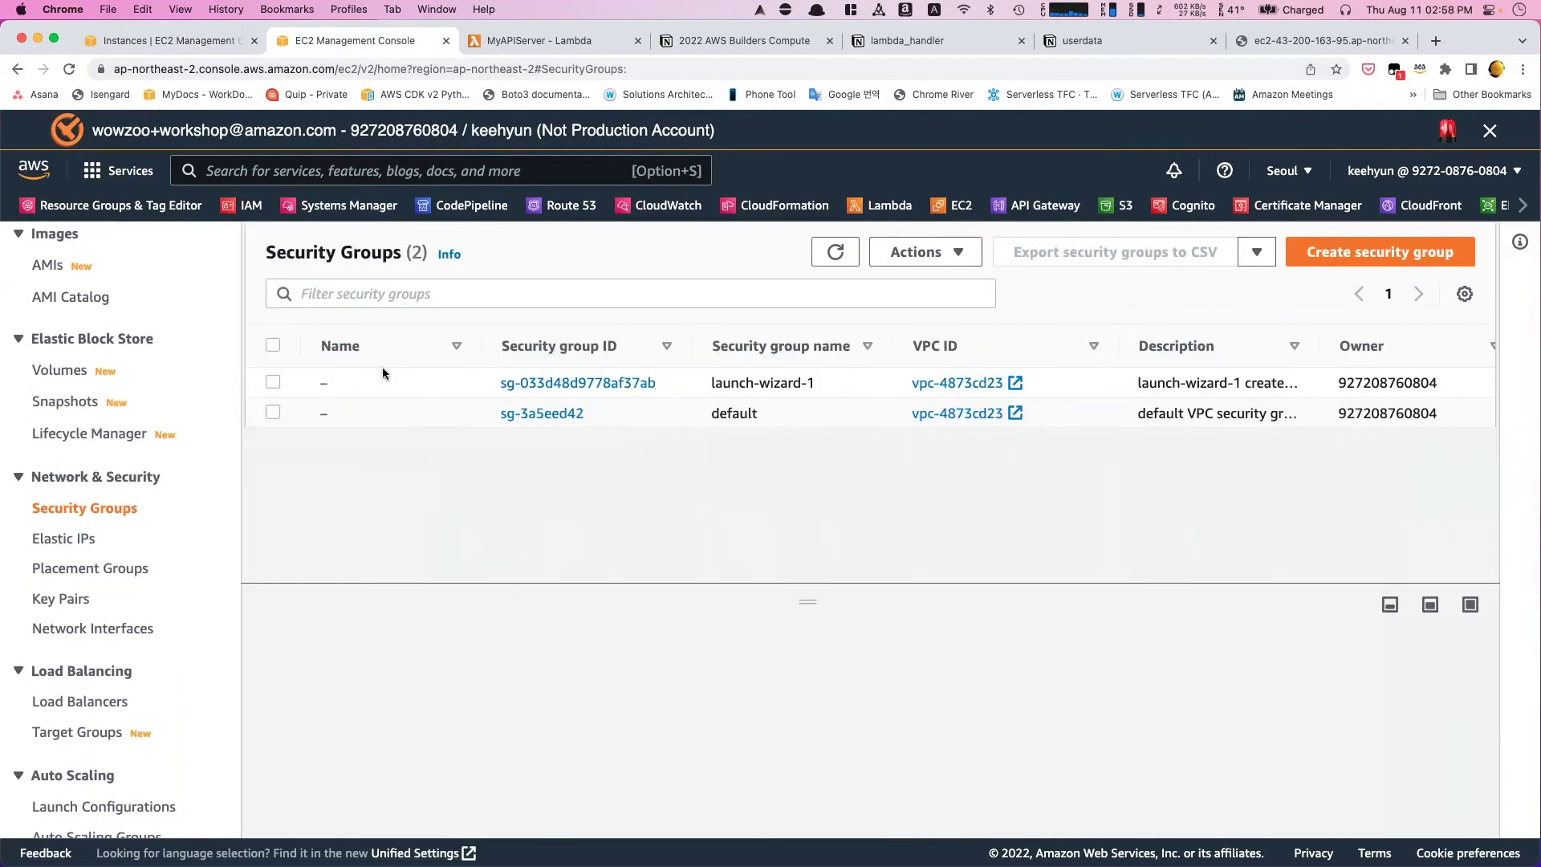
pyautogui.click(274, 384)
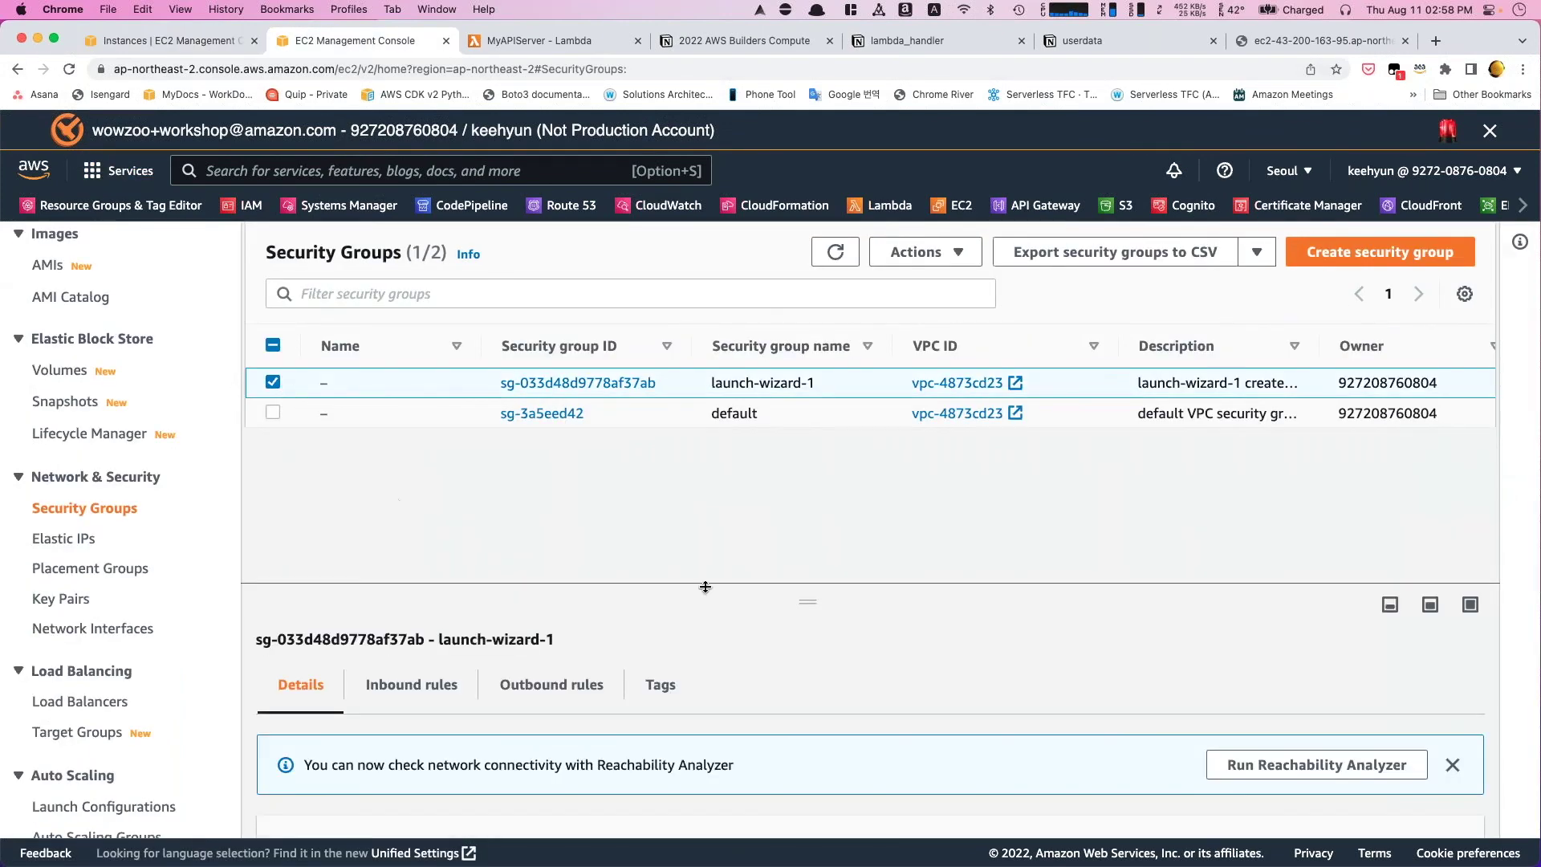
pyautogui.moveTo(706, 589); pyautogui.dragTo(702, 461)
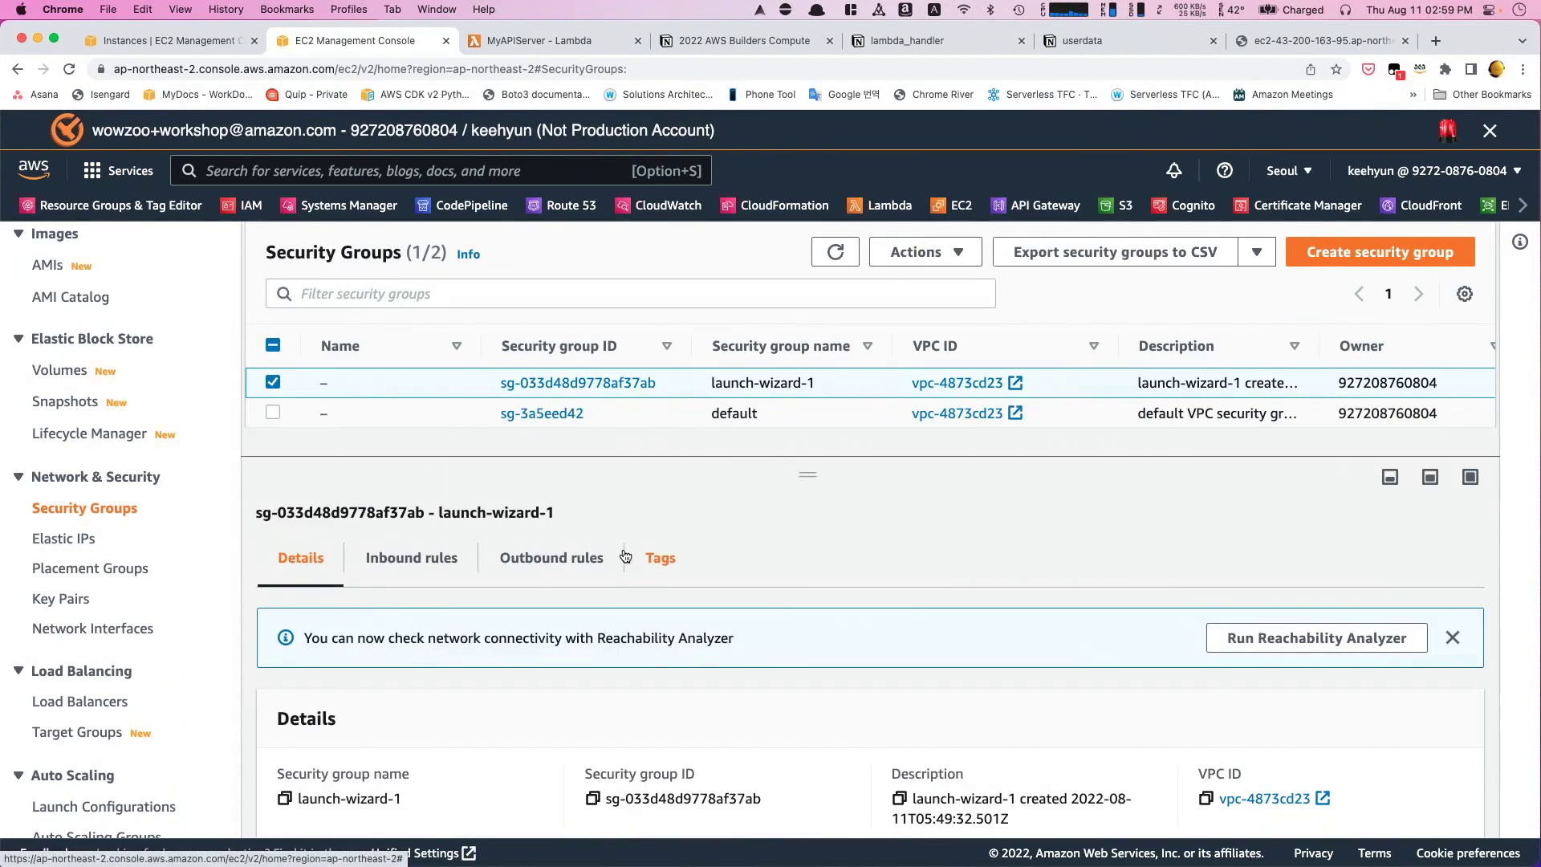
pyautogui.scroll(-3, 522, 610)
pyautogui.scroll(2, 446, 642)
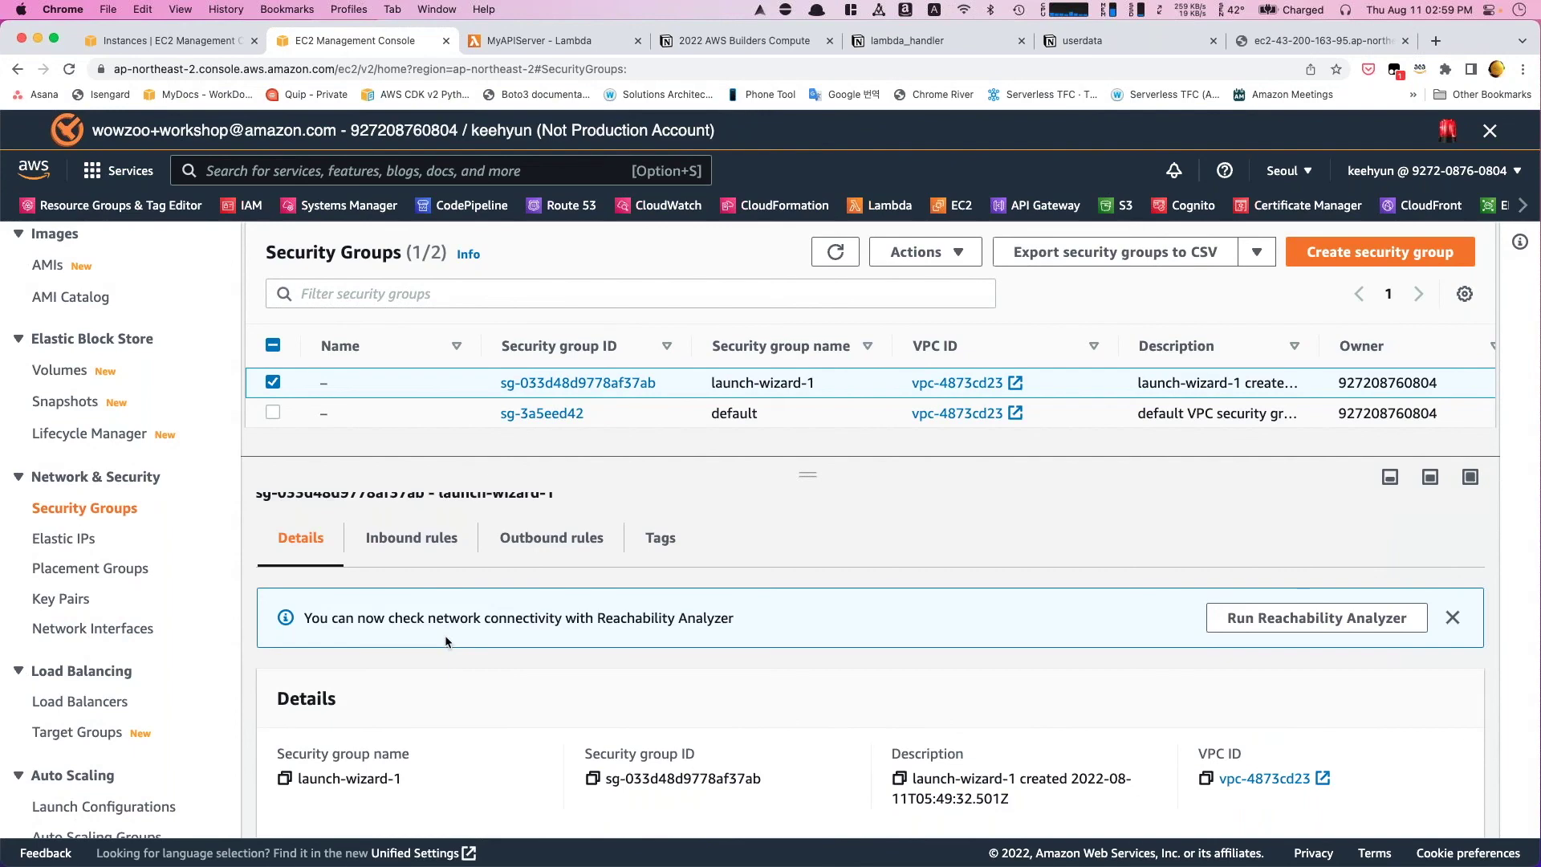
pyautogui.click(411, 539)
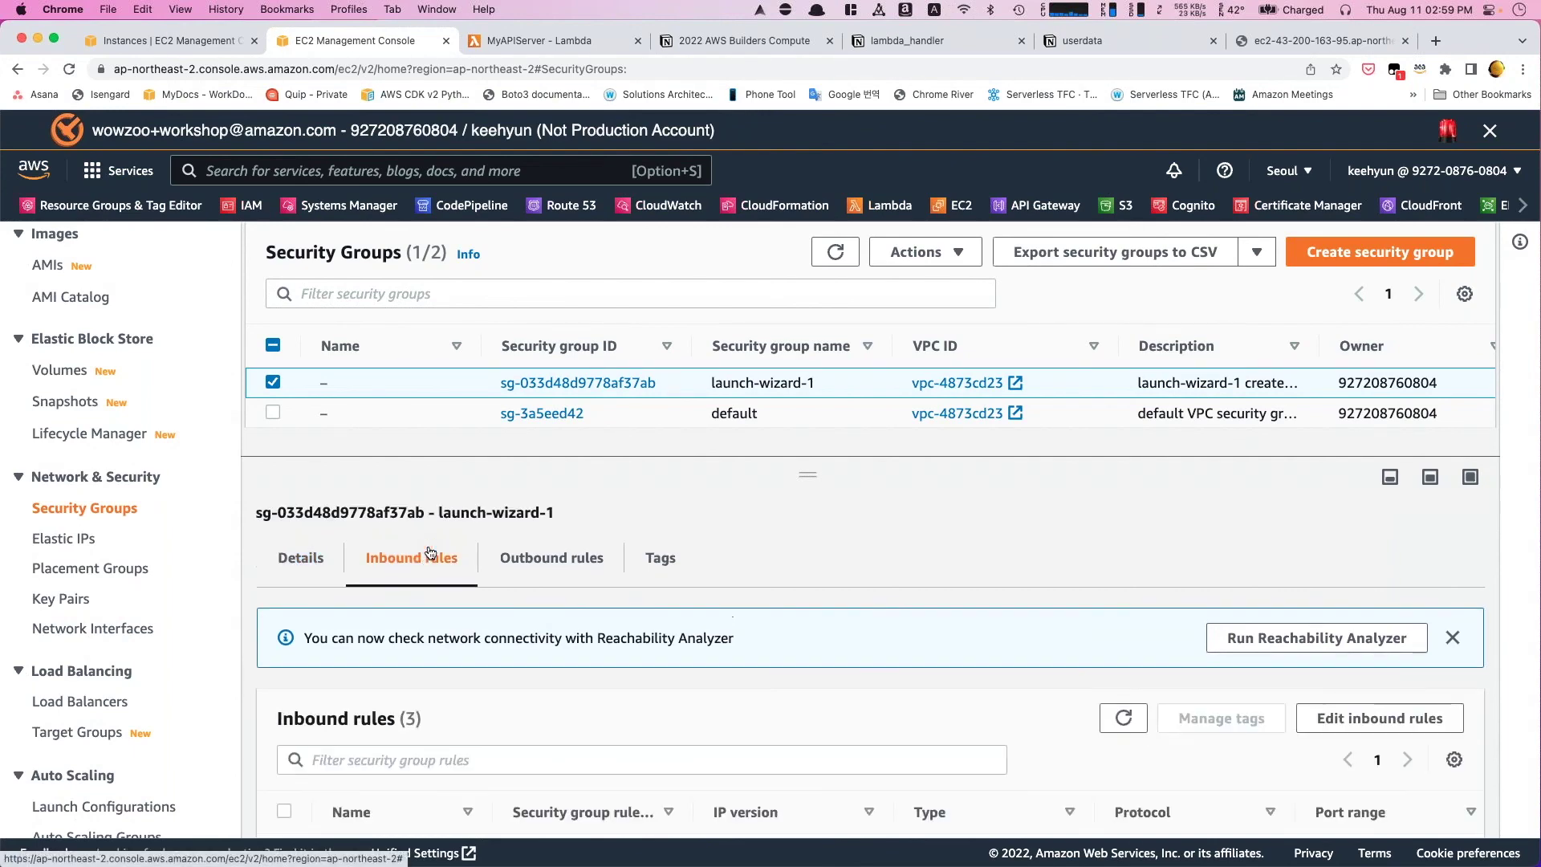
pyautogui.scroll(-3, 762, 705)
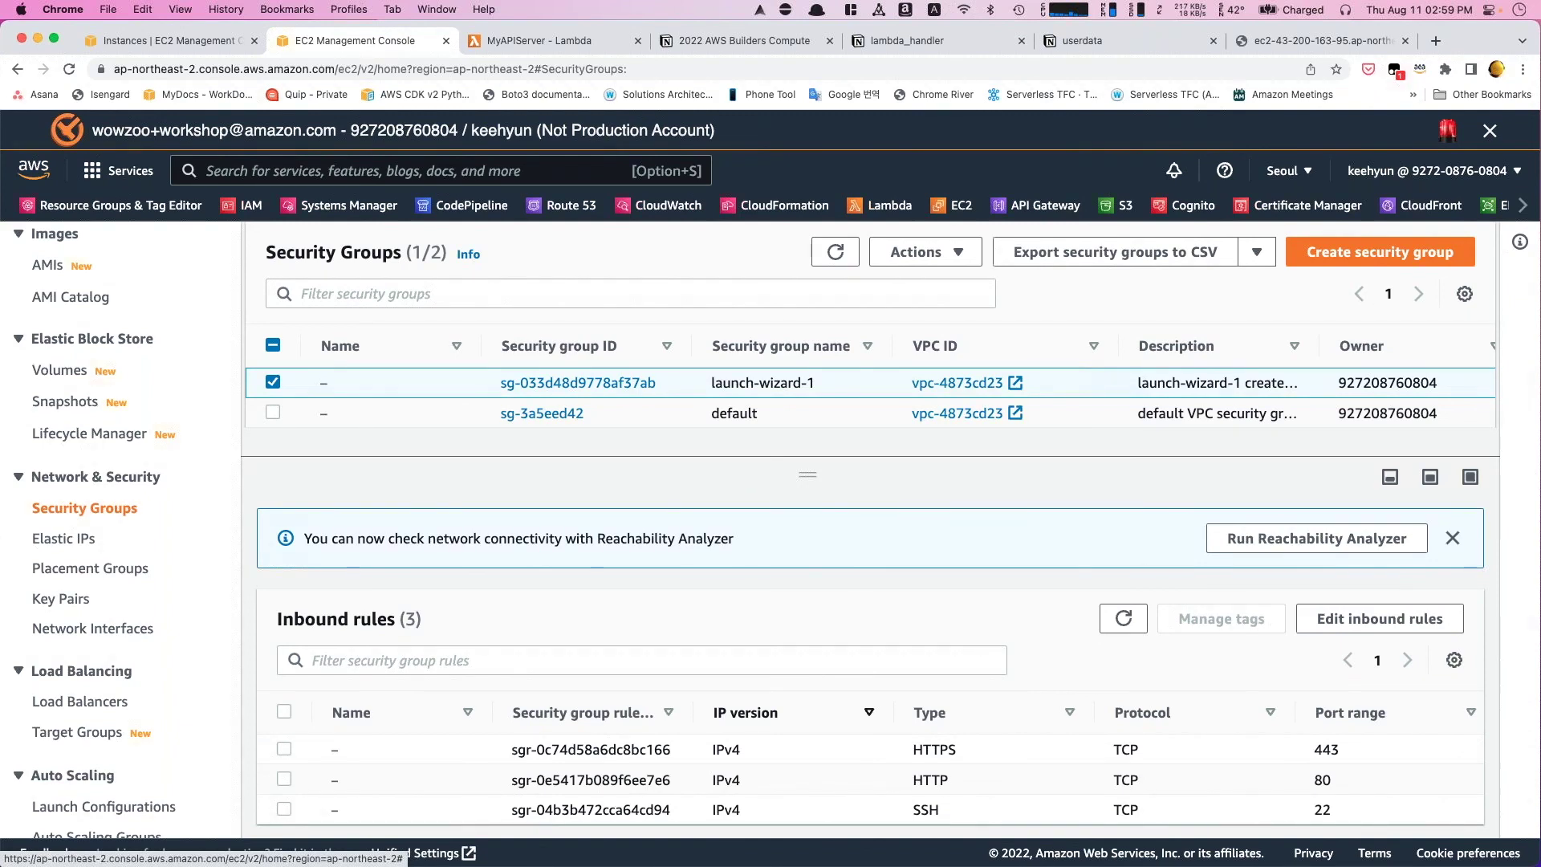
pyautogui.scroll(-1, 871, 707)
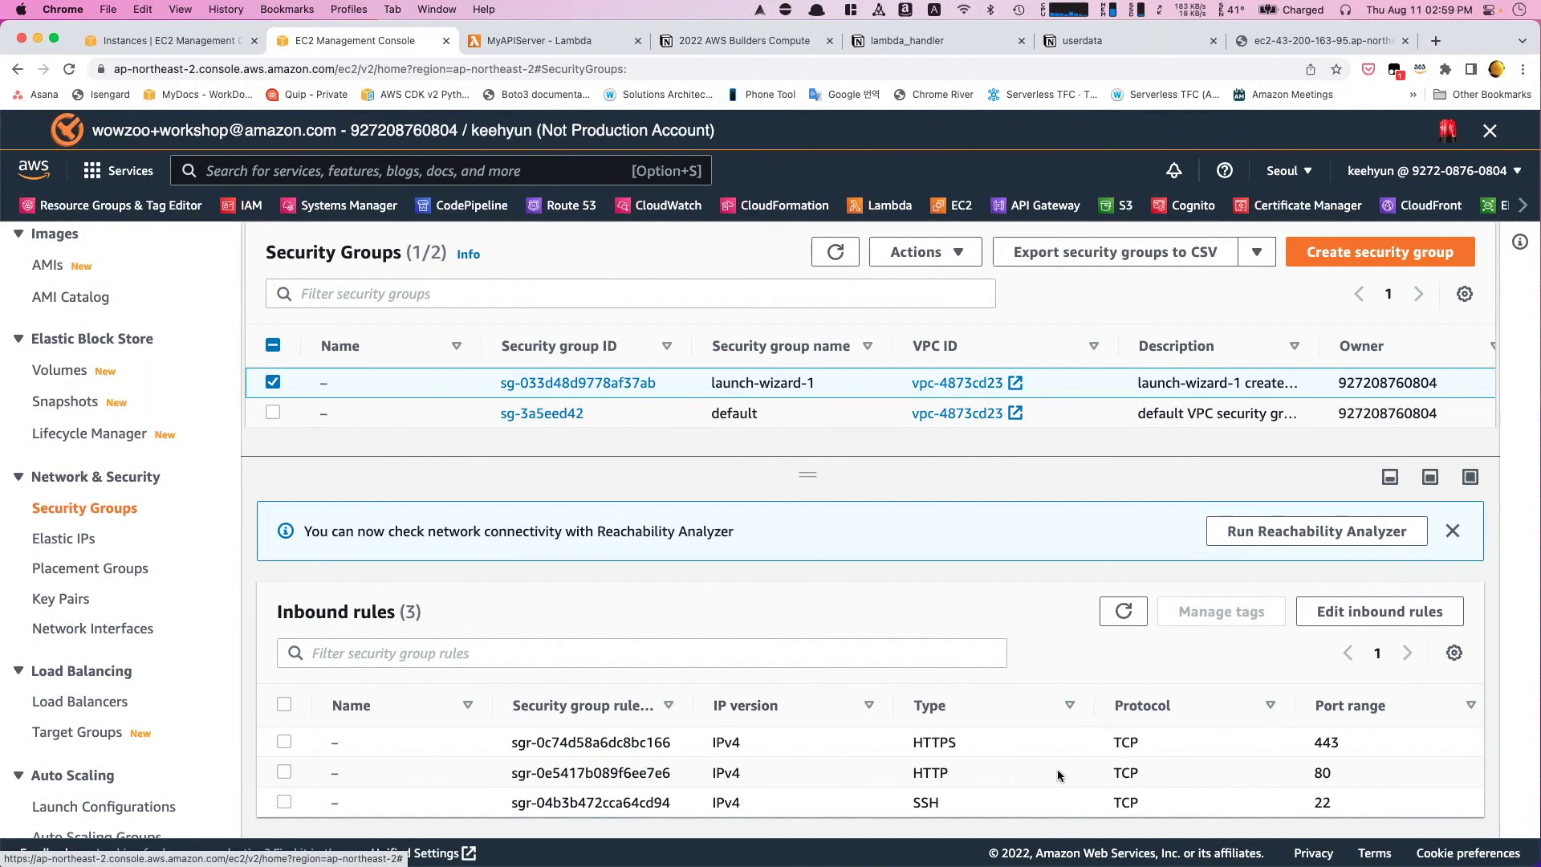
pyautogui.hscroll(3, 1062, 767)
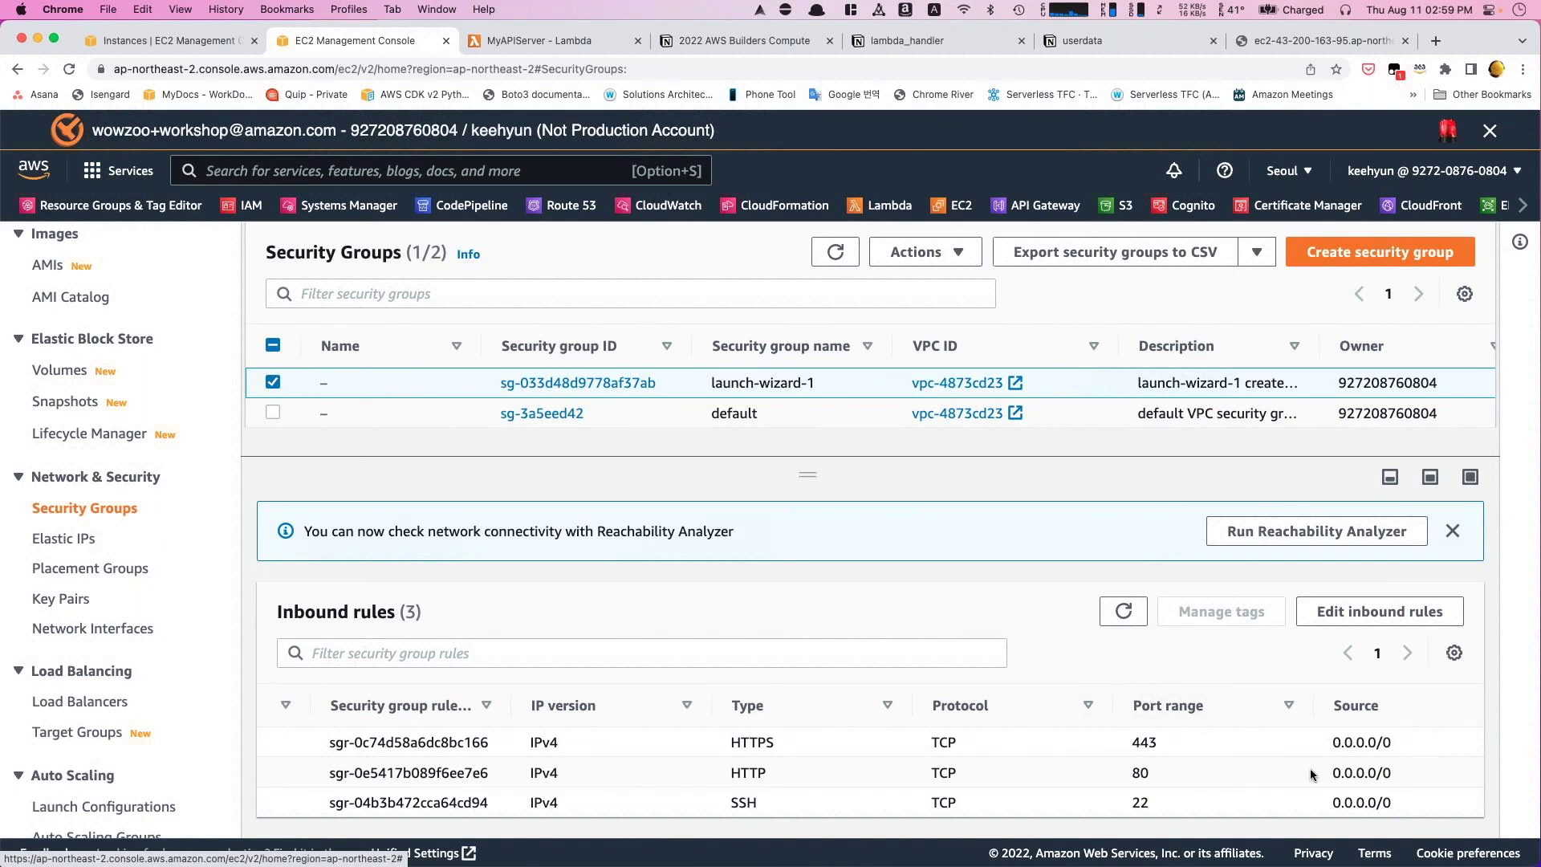
pyautogui.click(1312, 42)
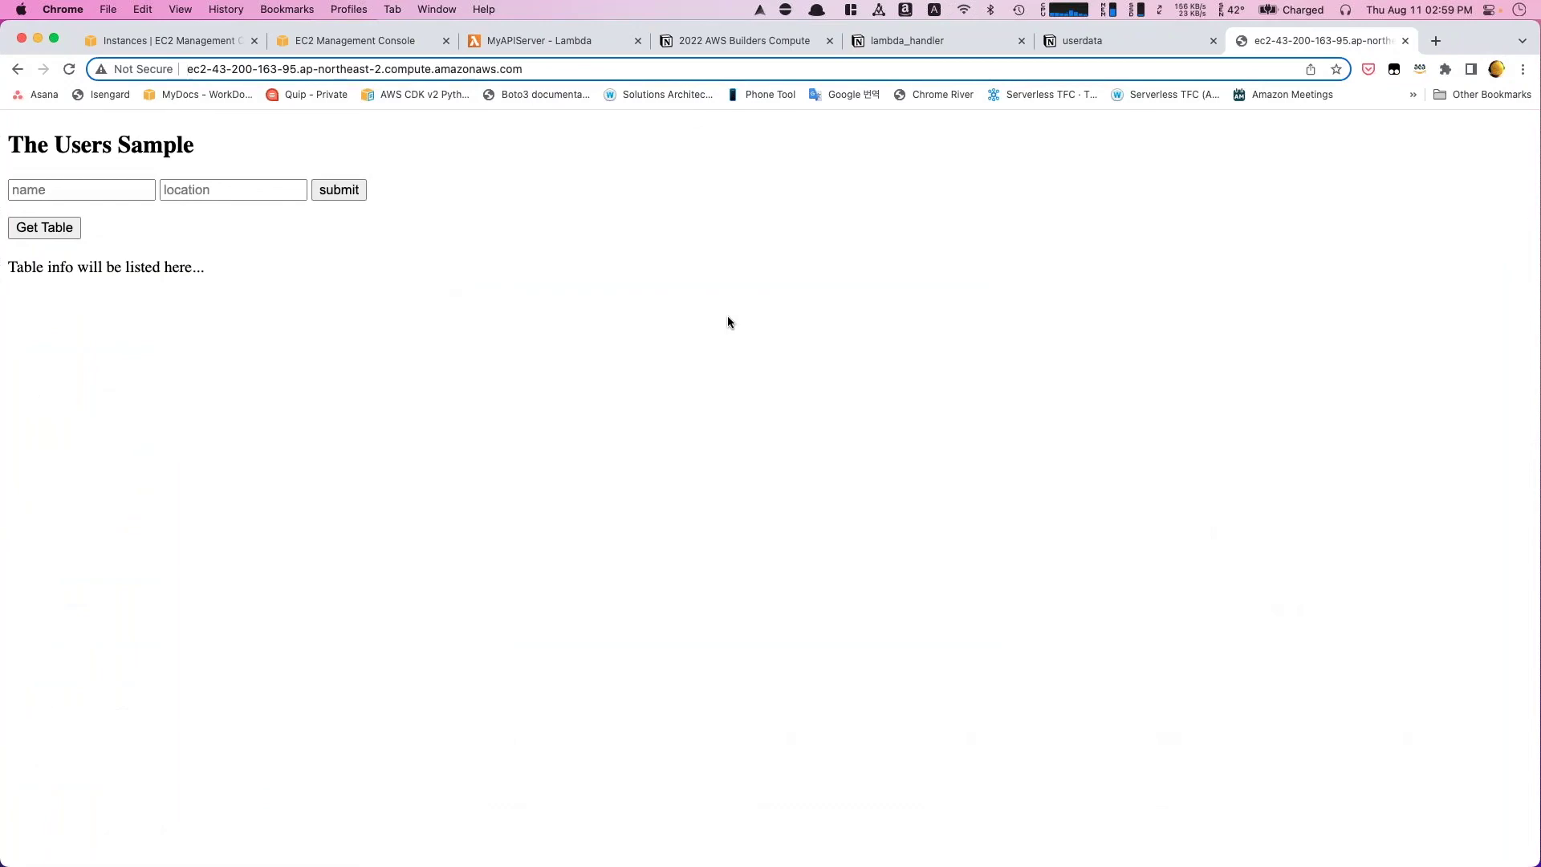
pyautogui.click(171, 41)
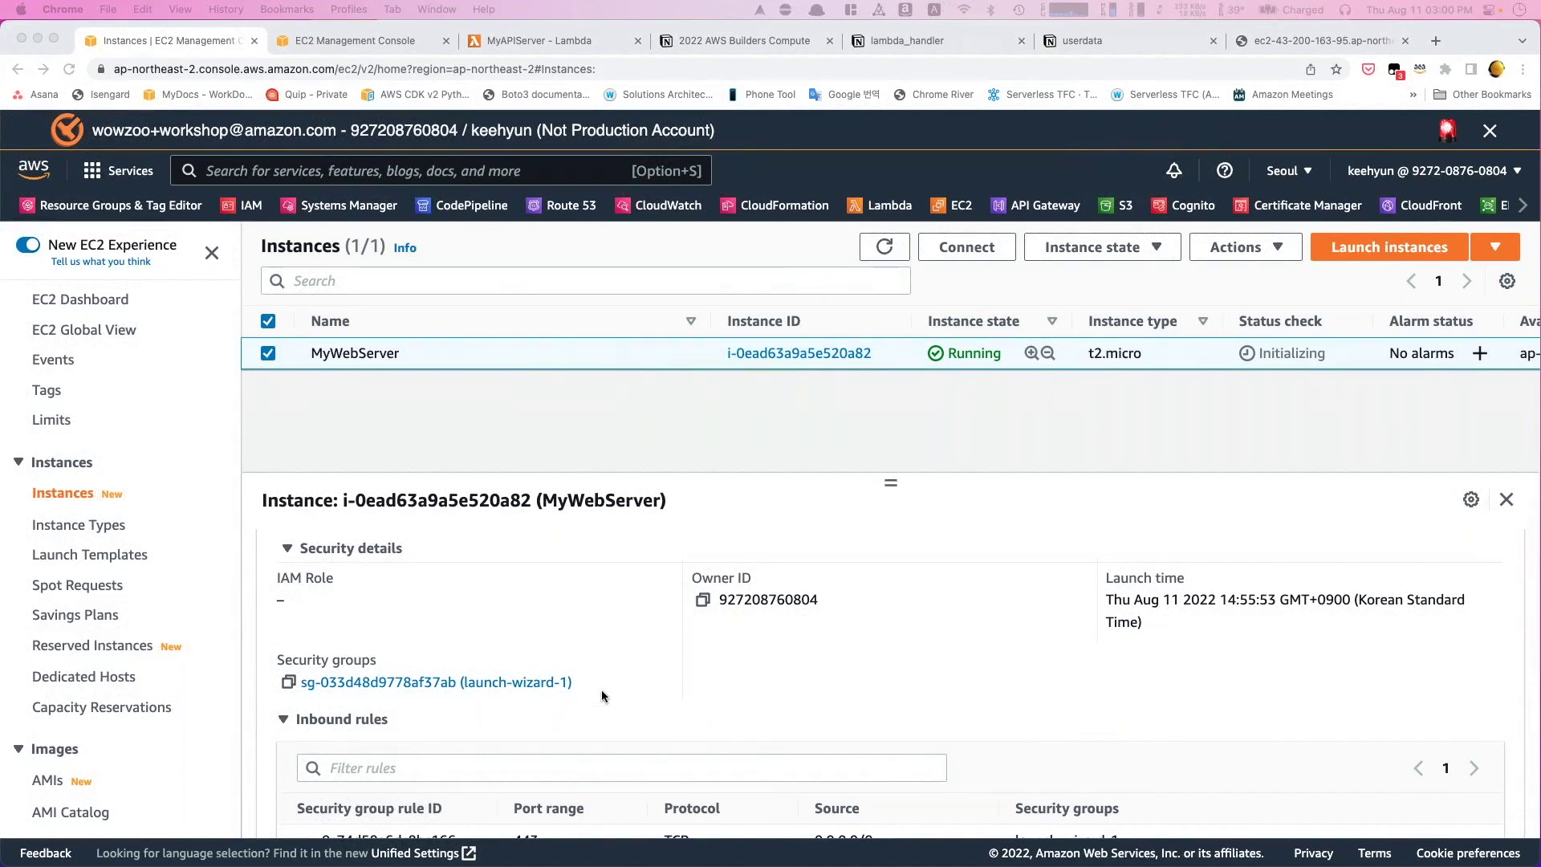
# - Switch to the PowerPoint presentation and change the time on the slide to 3:20
pyautogui.hotkey('ctrl', 'Up')
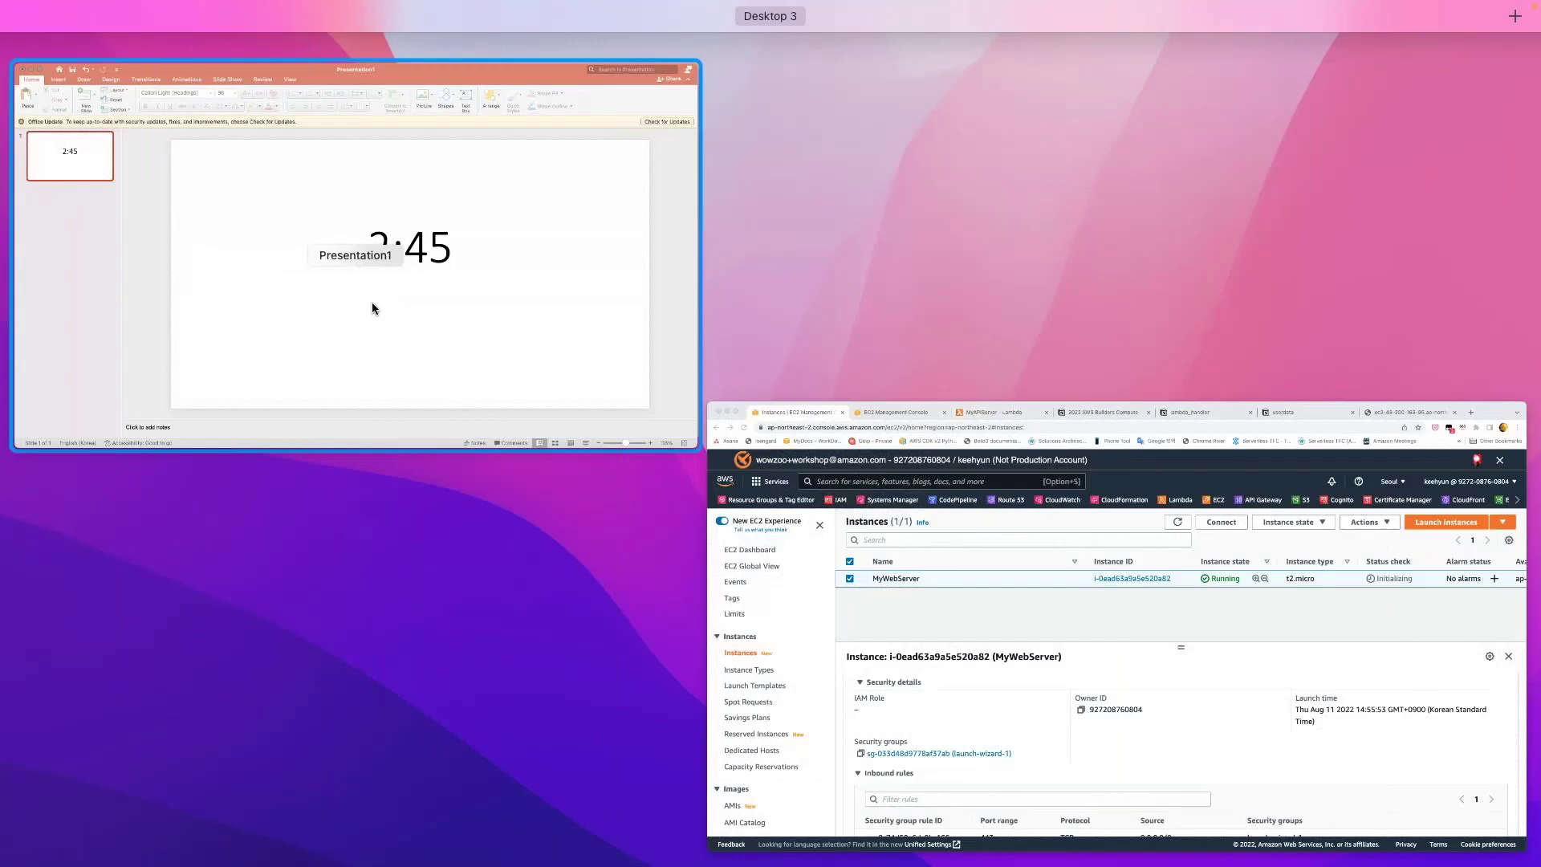
pyautogui.click(372, 307)
pyautogui.click(720, 486)
pyautogui.press('BackSpace')
pyautogui.write('3')
pyautogui.click(873, 472)
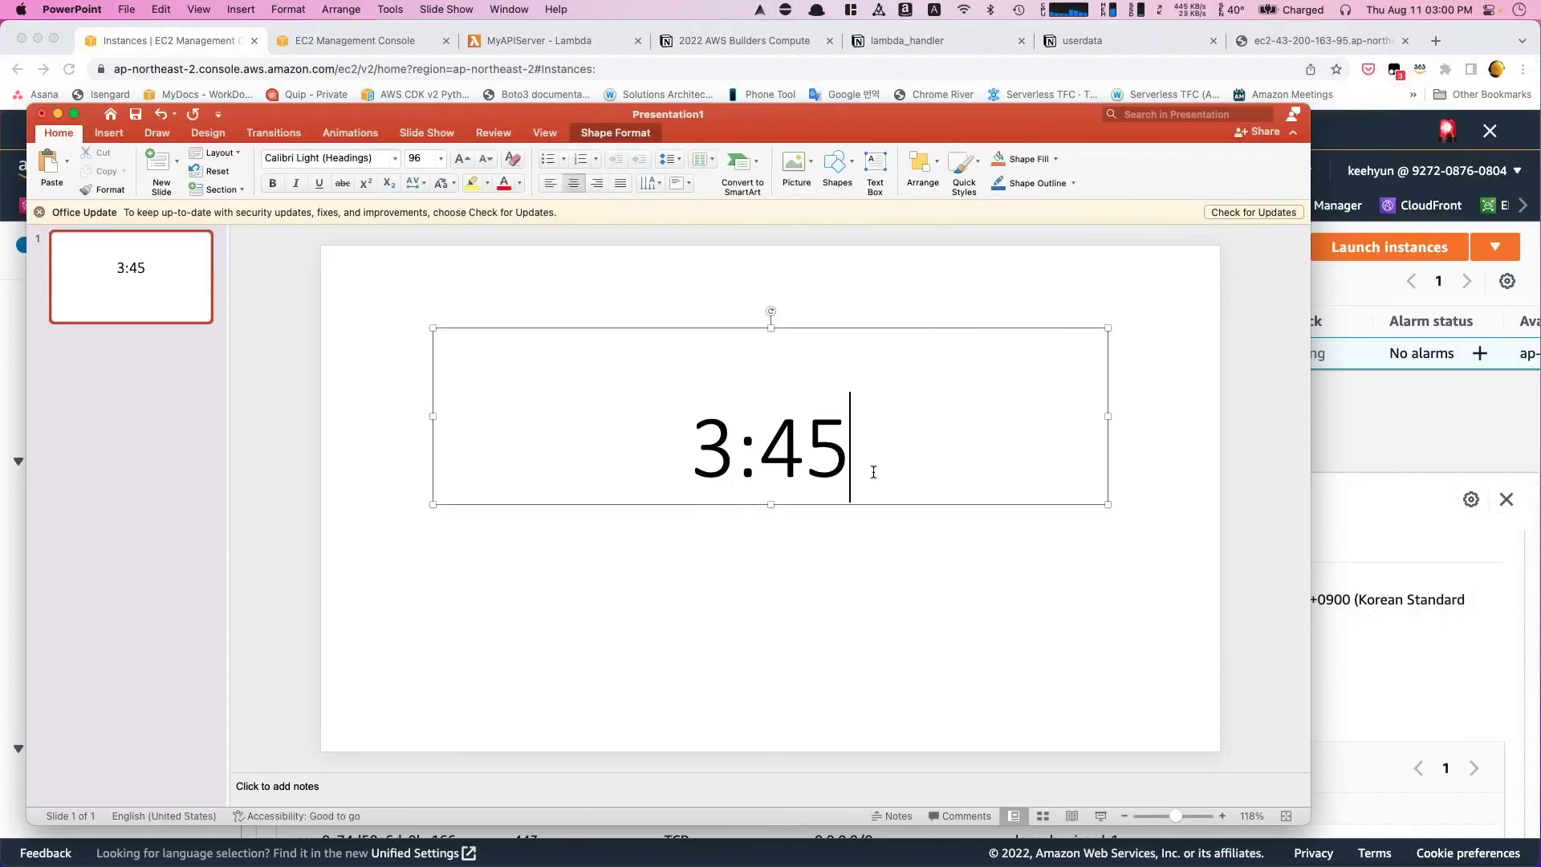
pyautogui.press('BackSpace')
pyautogui.press('BackSpace')
pyautogui.write('20')
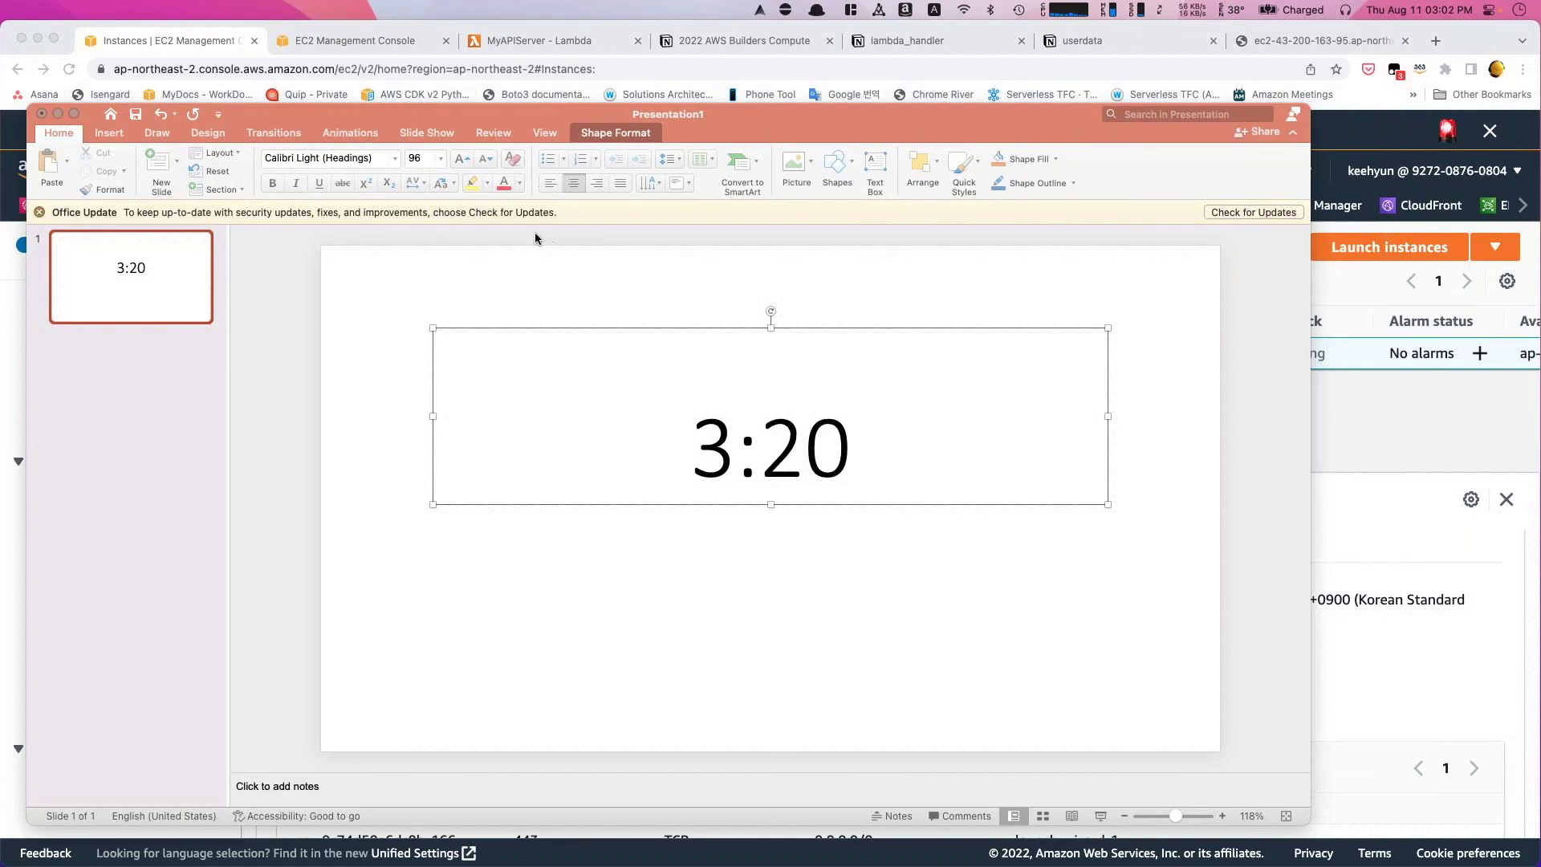
# - Return to the EC2 instances page, open the instance launch form and examine its firewall options for SSH, HTTPS and HTTP traffic
pyautogui.click(199, 37)
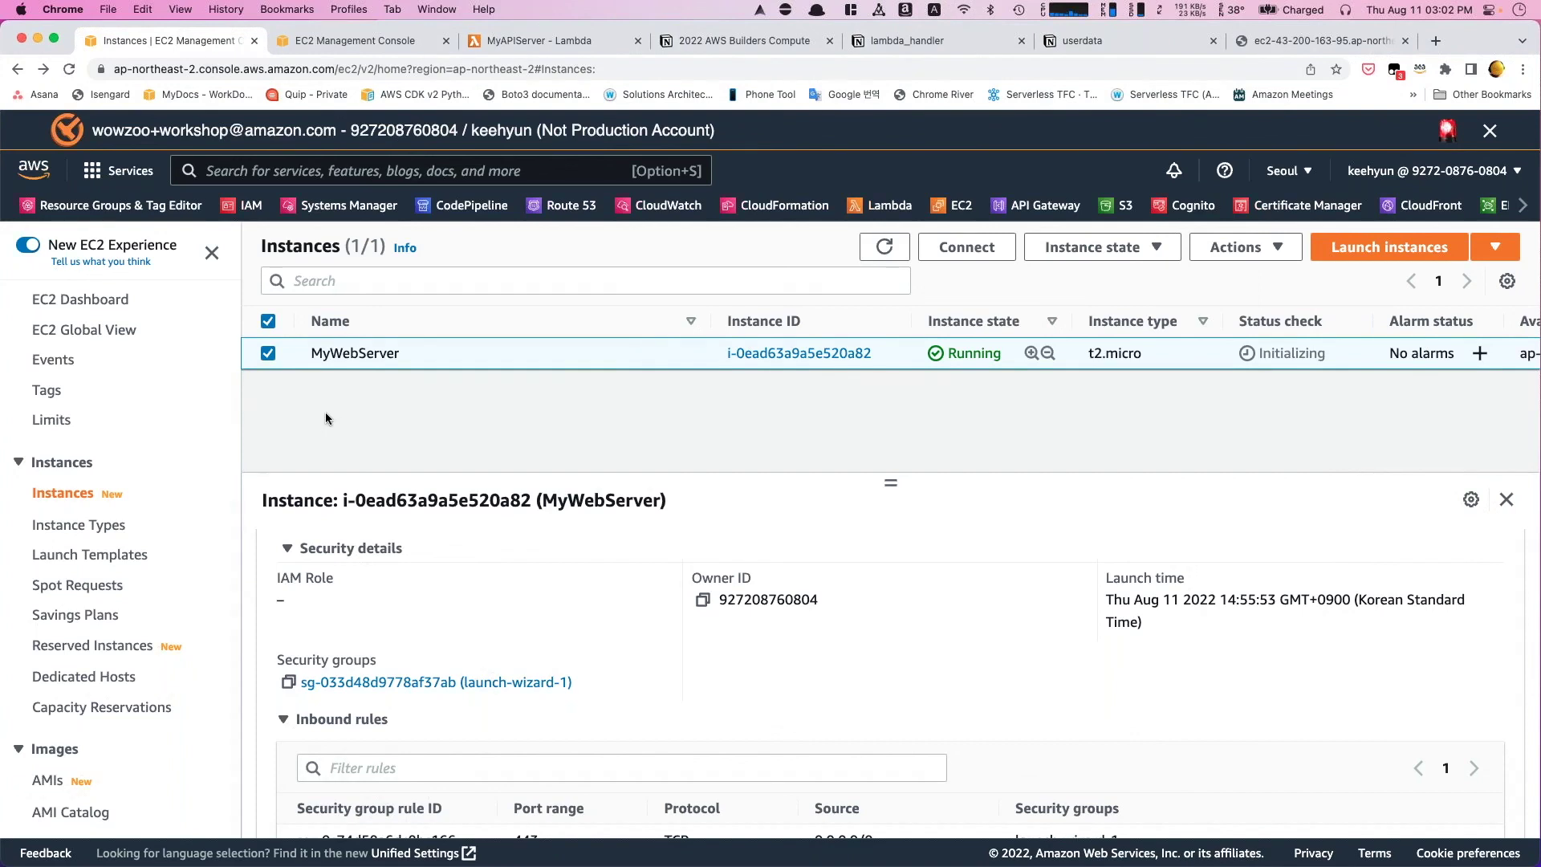
pyautogui.scroll(-5, 194, 472)
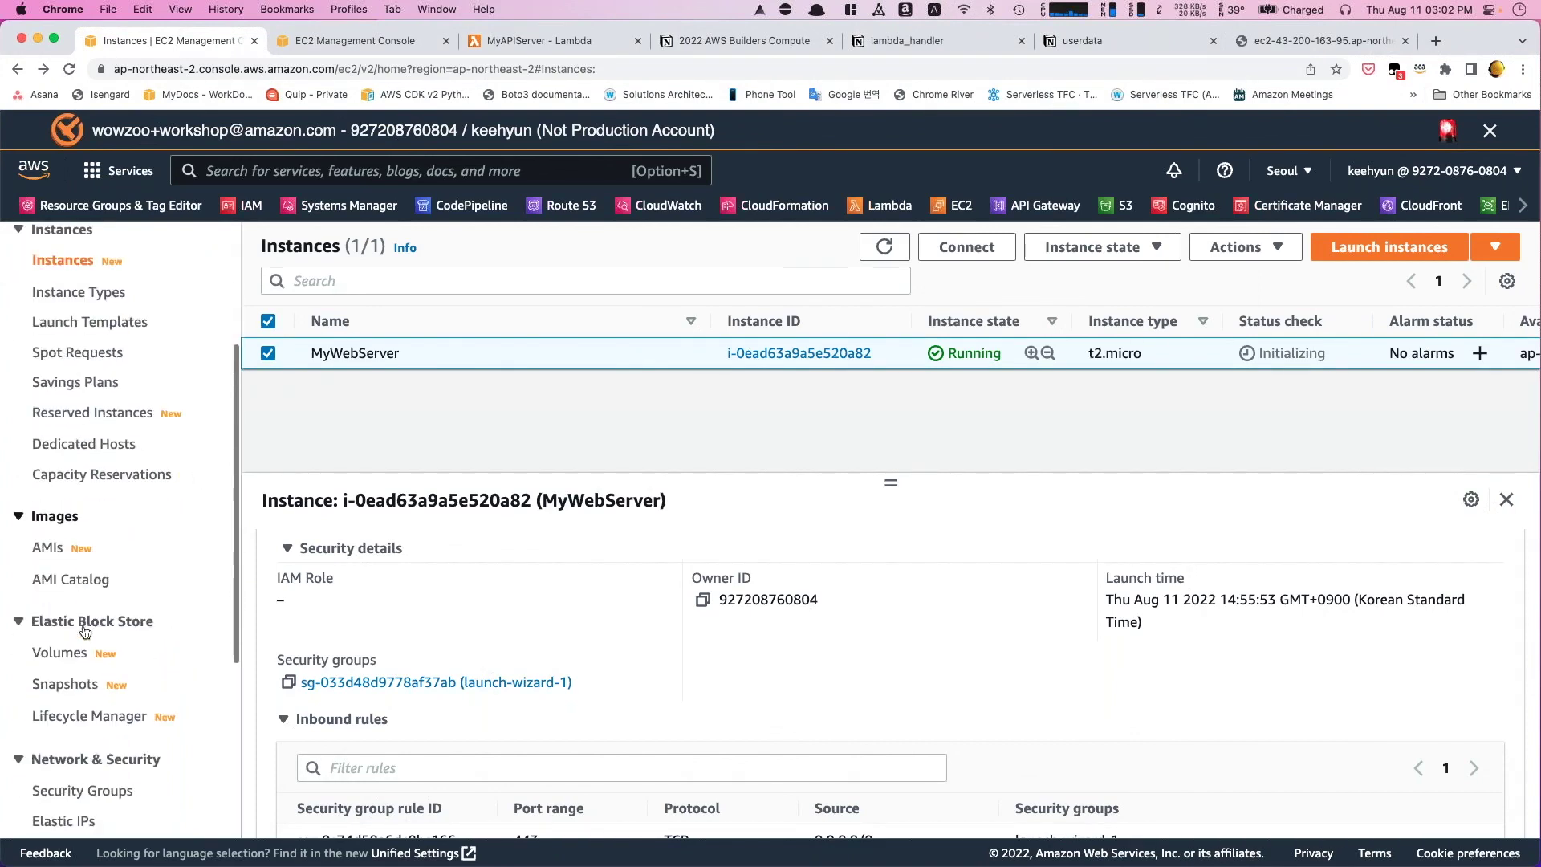
pyautogui.scroll(5, 85, 631)
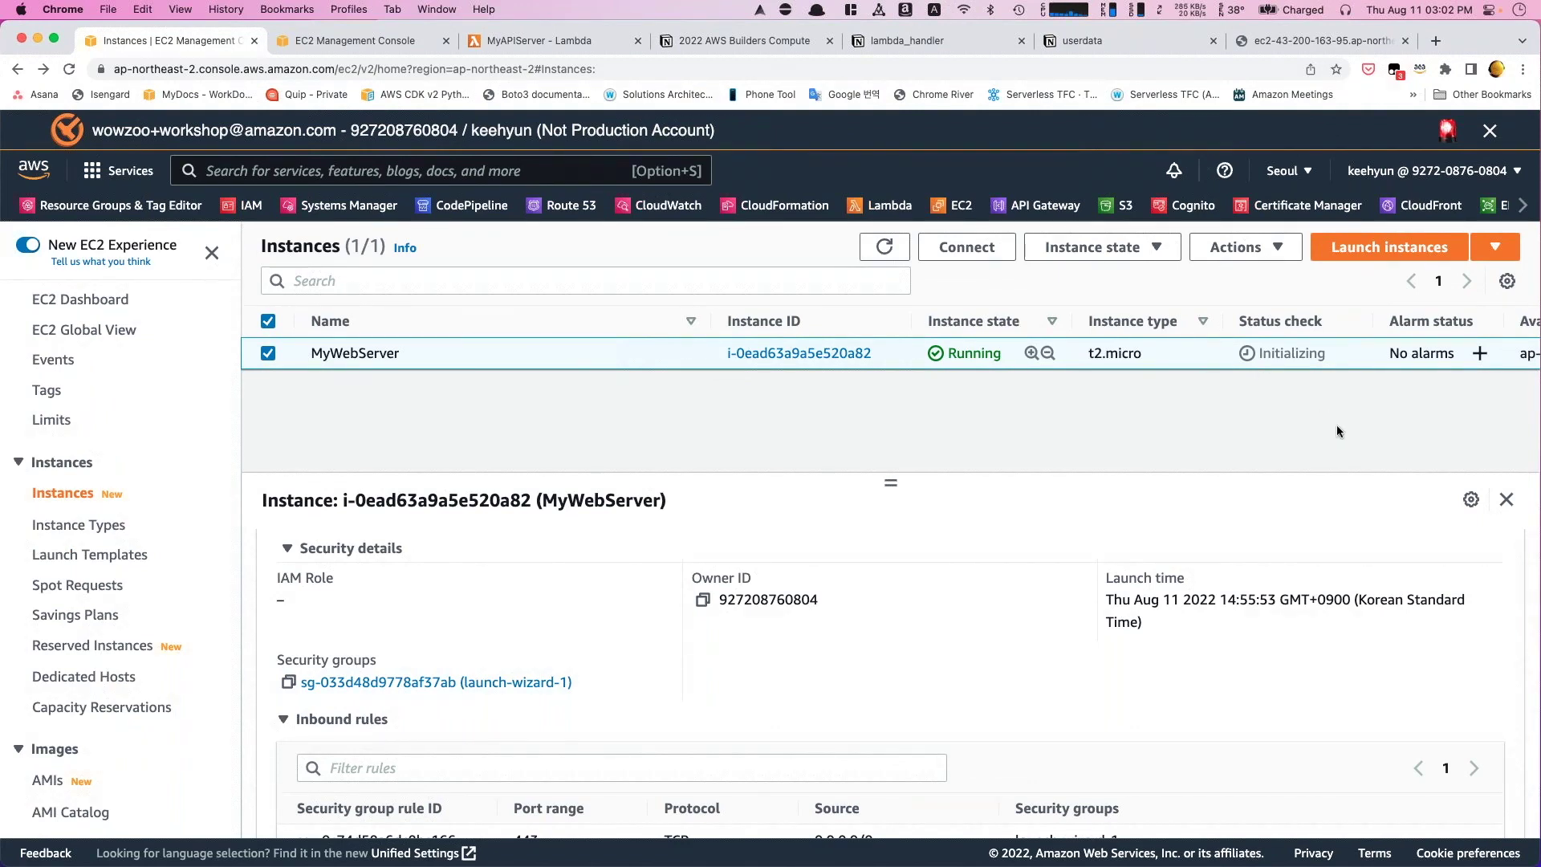
pyautogui.click(1370, 248)
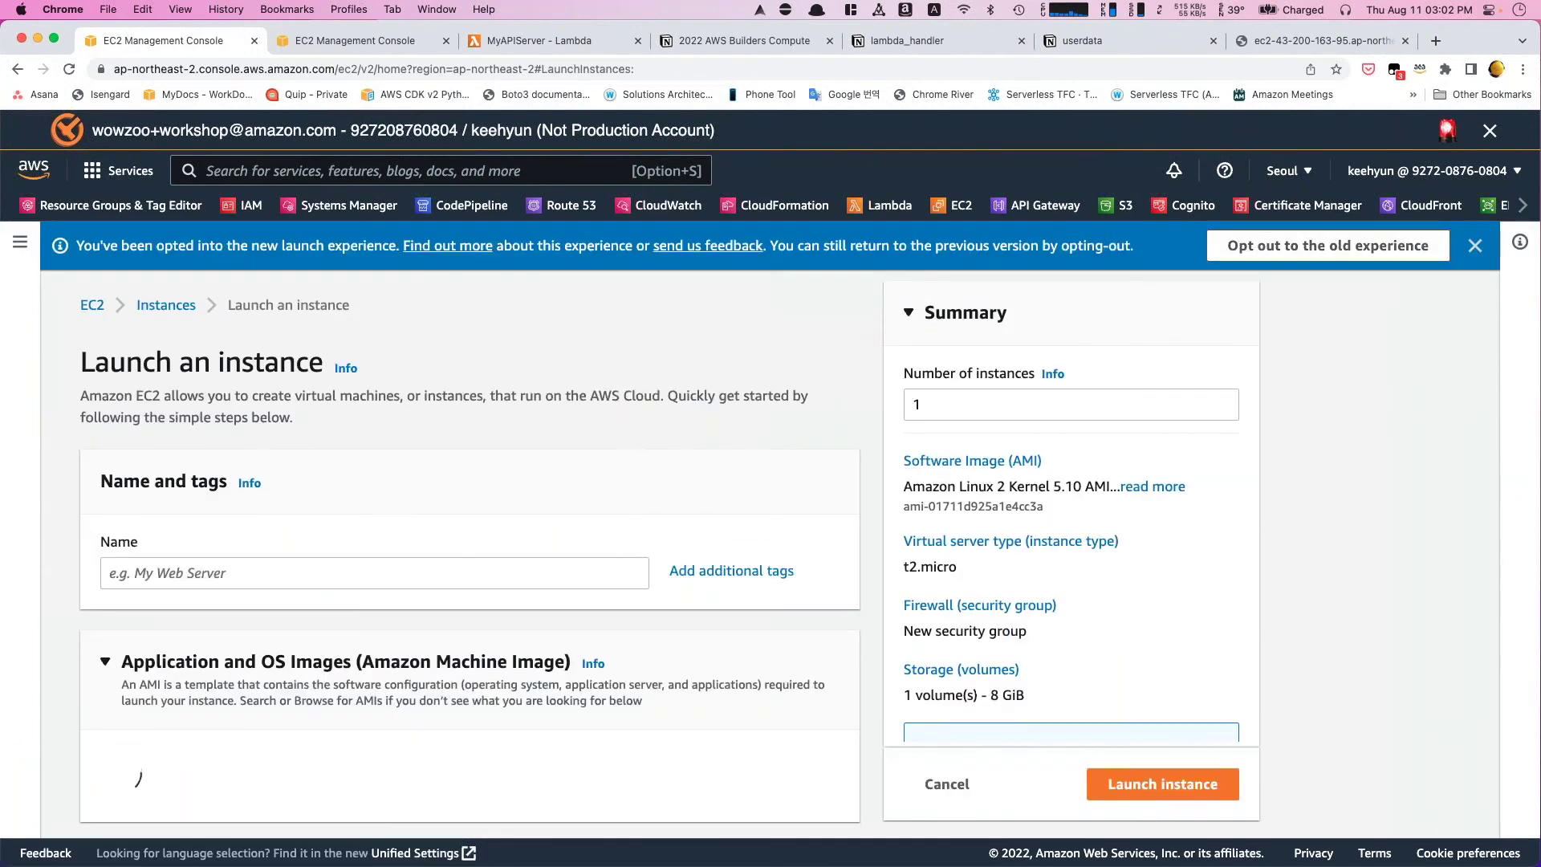
pyautogui.scroll(-15, 771, 530)
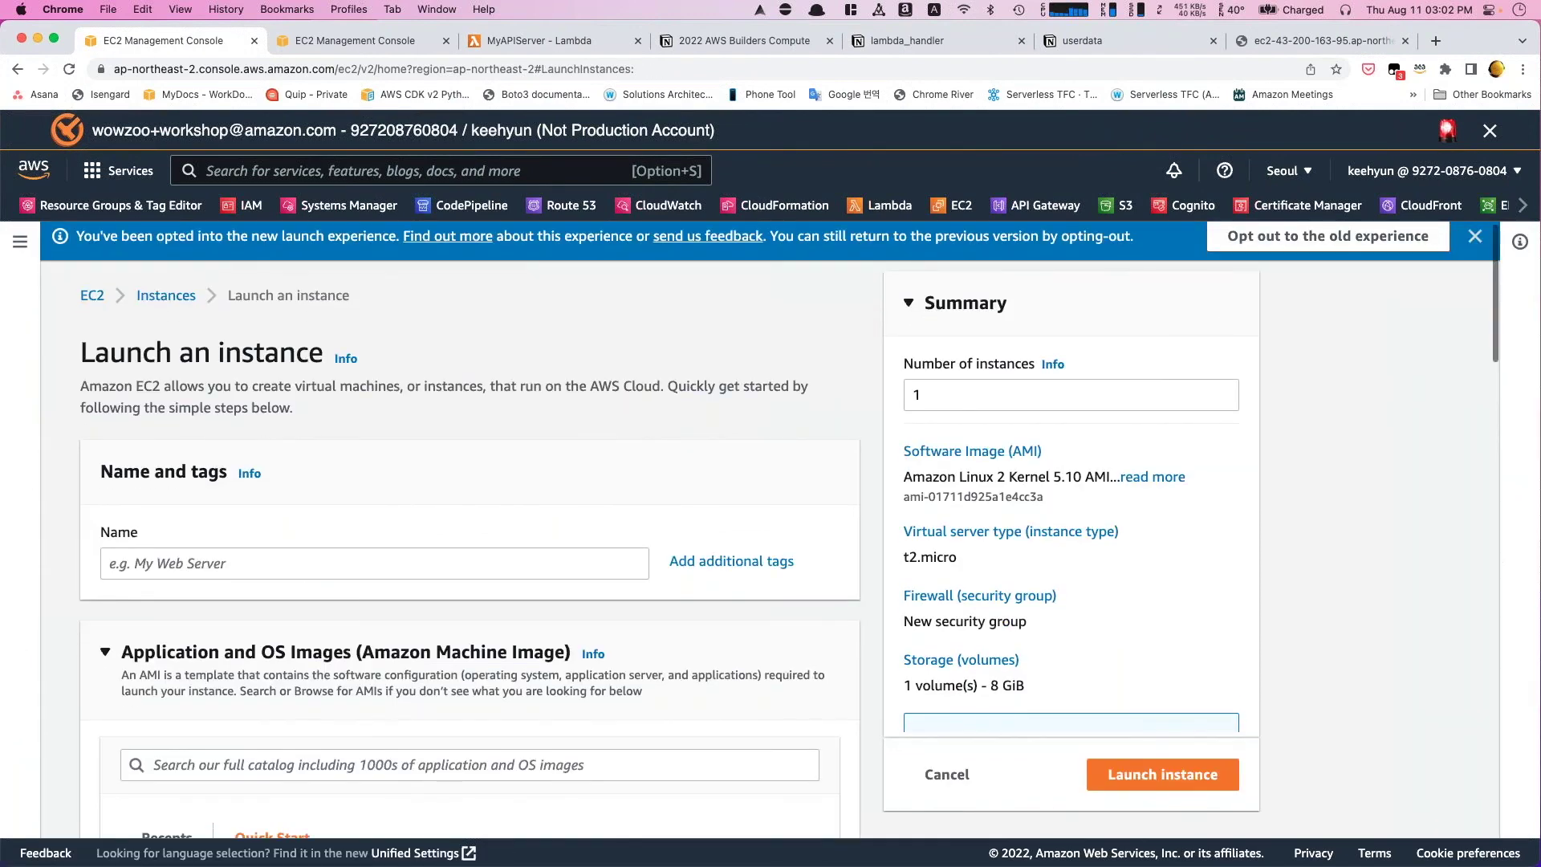
pyautogui.scroll(-10, 251, 371)
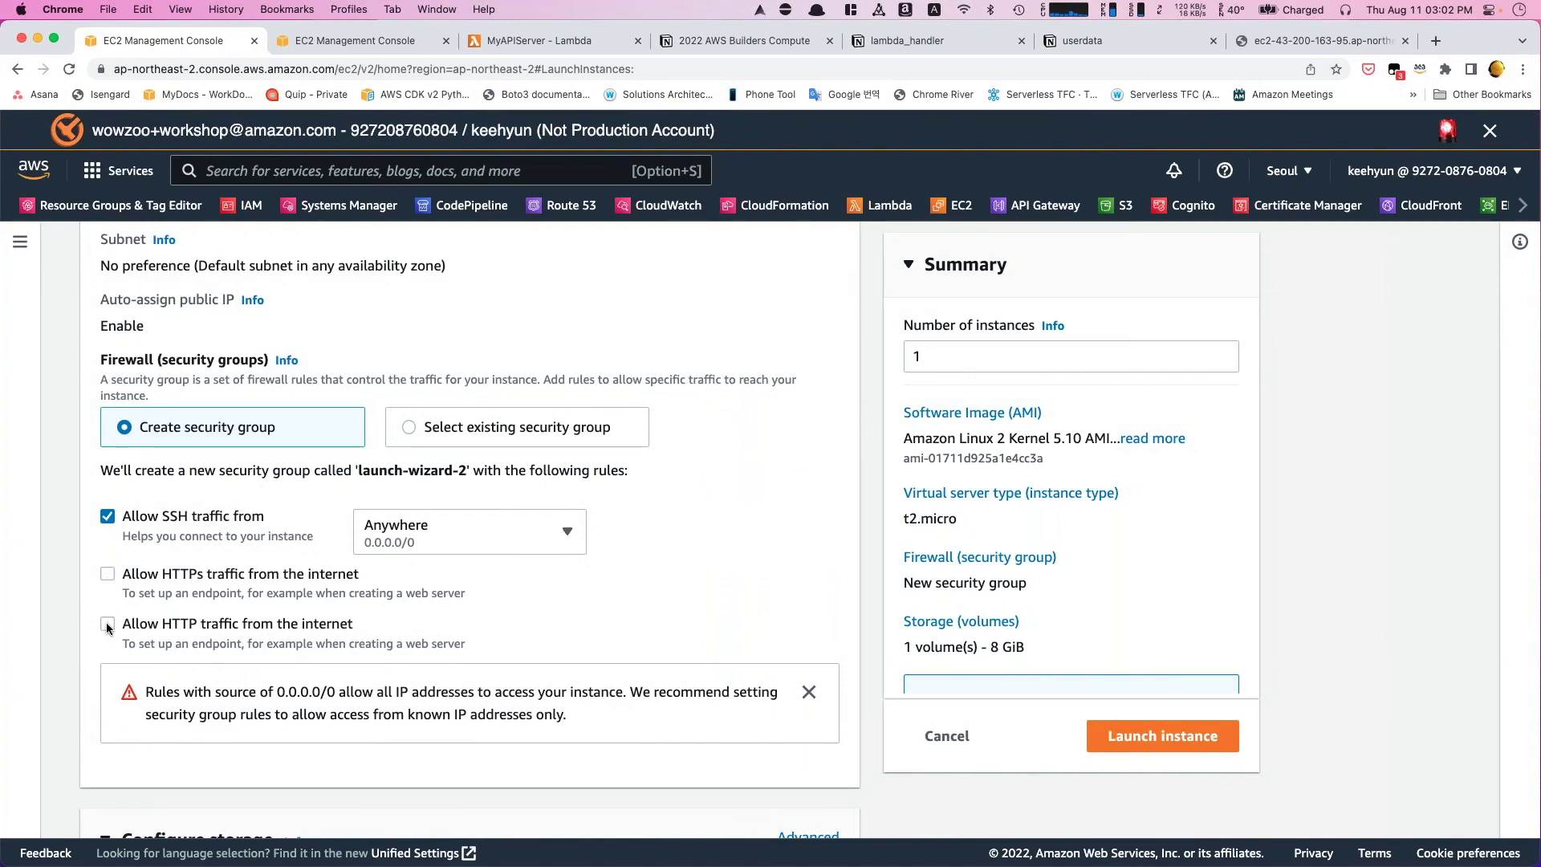
pyautogui.scroll(-5, 730, 509)
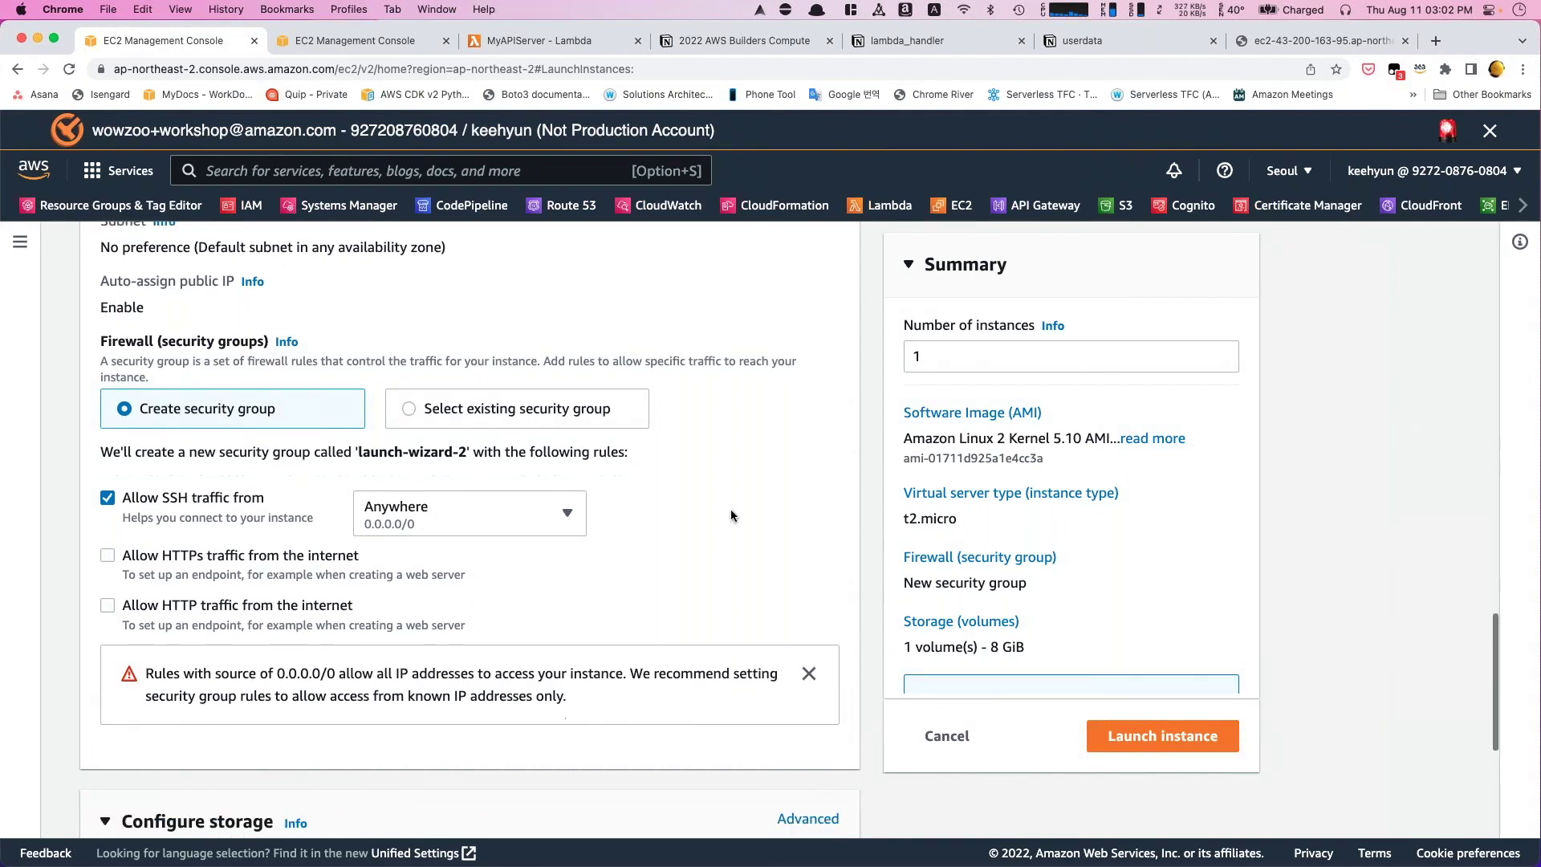
# - Open the console's localization settings and choose 한국어 as the language
pyautogui.click(440, 854)
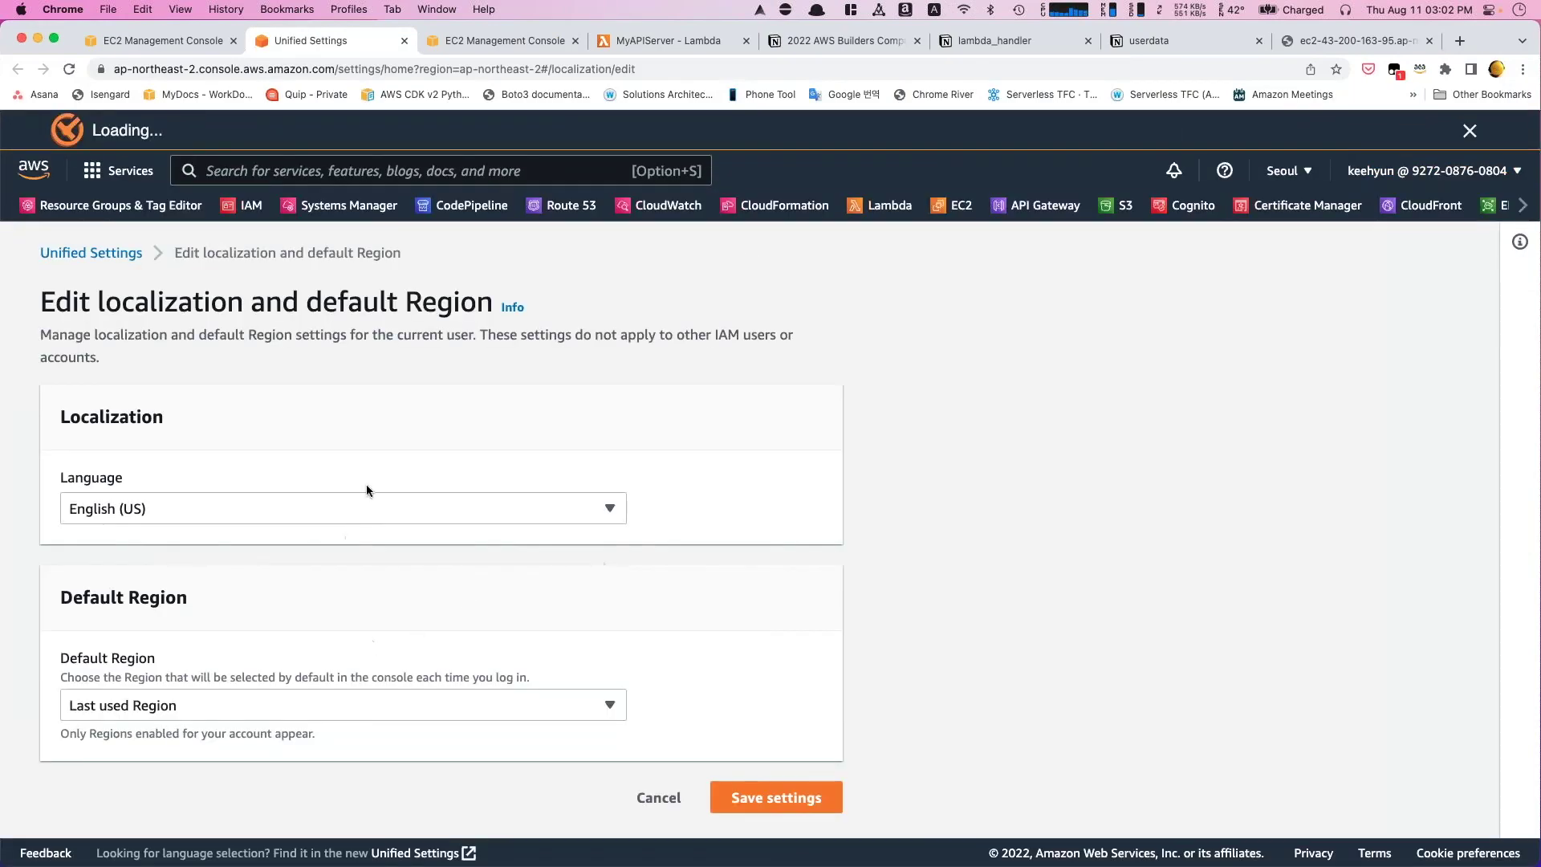
pyautogui.click(364, 508)
pyautogui.click(152, 463)
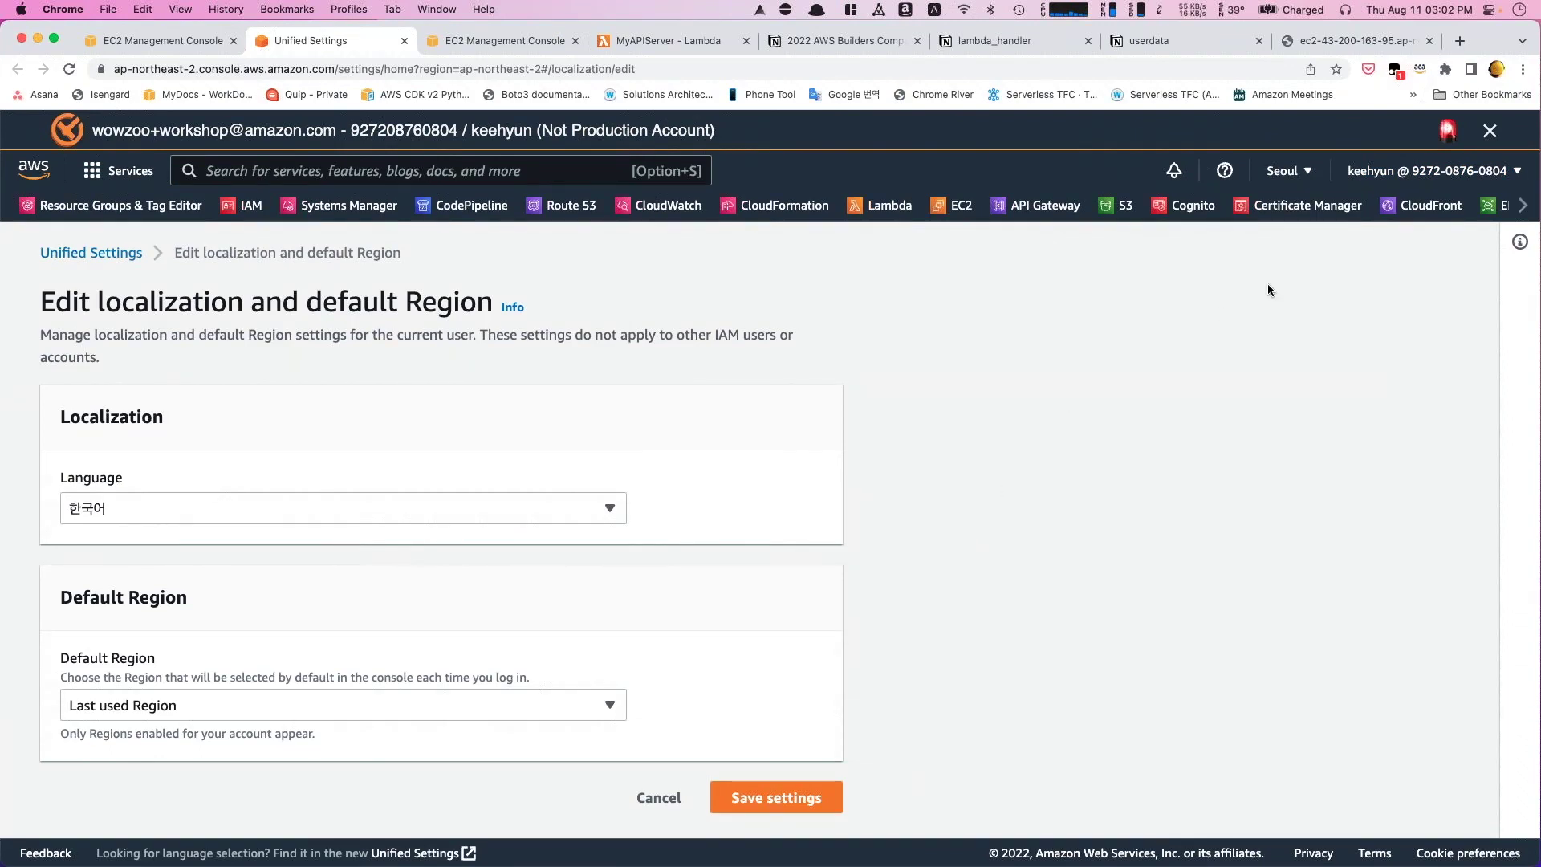
# - Look through the console's region and account menus and the regions available as Default Region
pyautogui.click(1282, 171)
pyautogui.click(1427, 280)
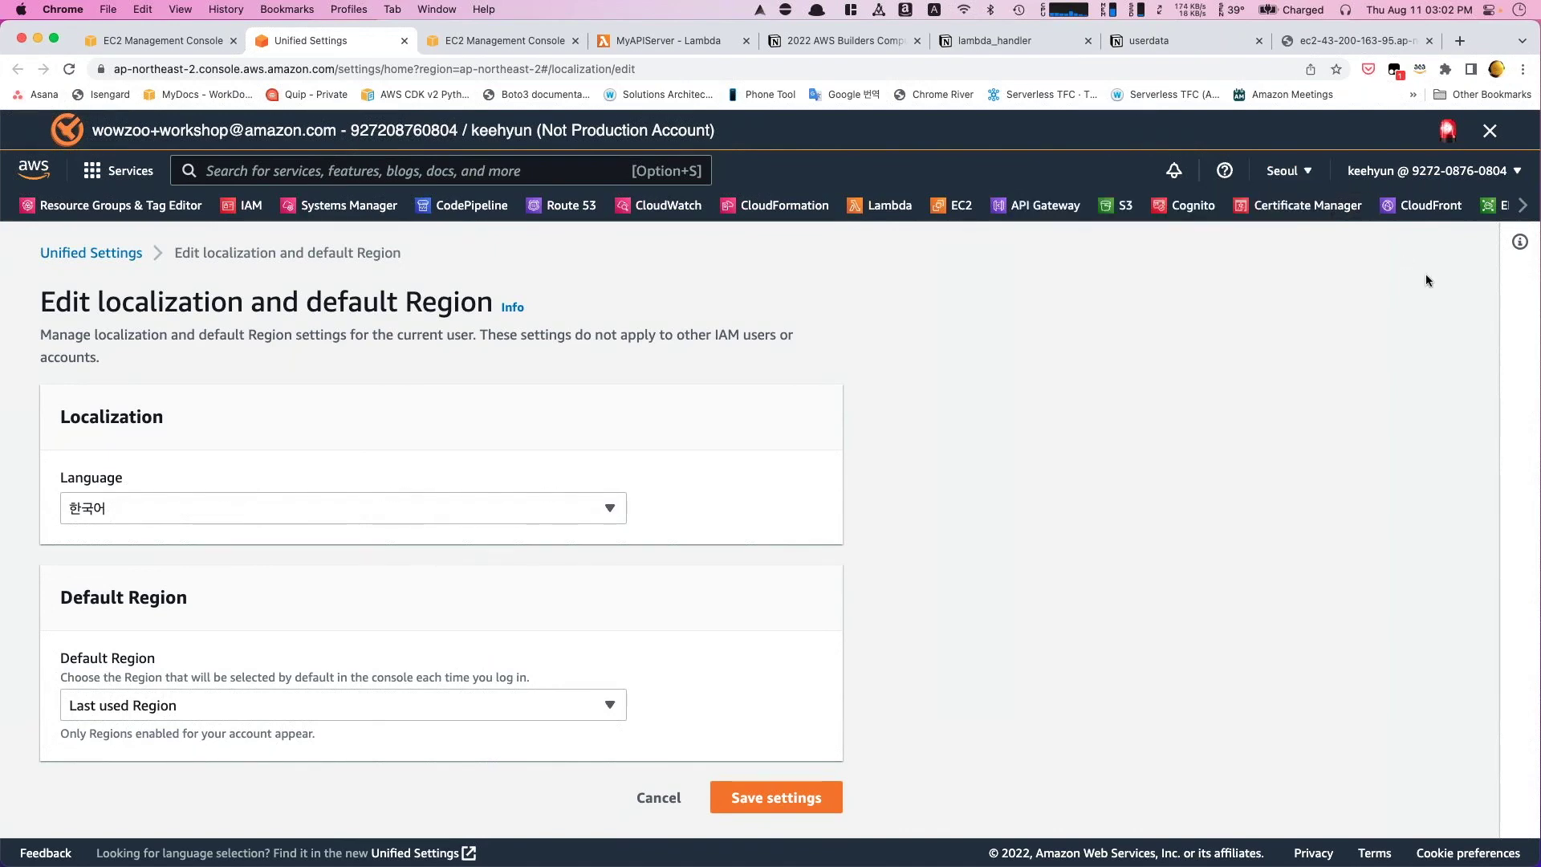
pyautogui.click(1433, 170)
pyautogui.click(1127, 400)
pyautogui.click(191, 703)
pyautogui.scroll(-1, 303, 616)
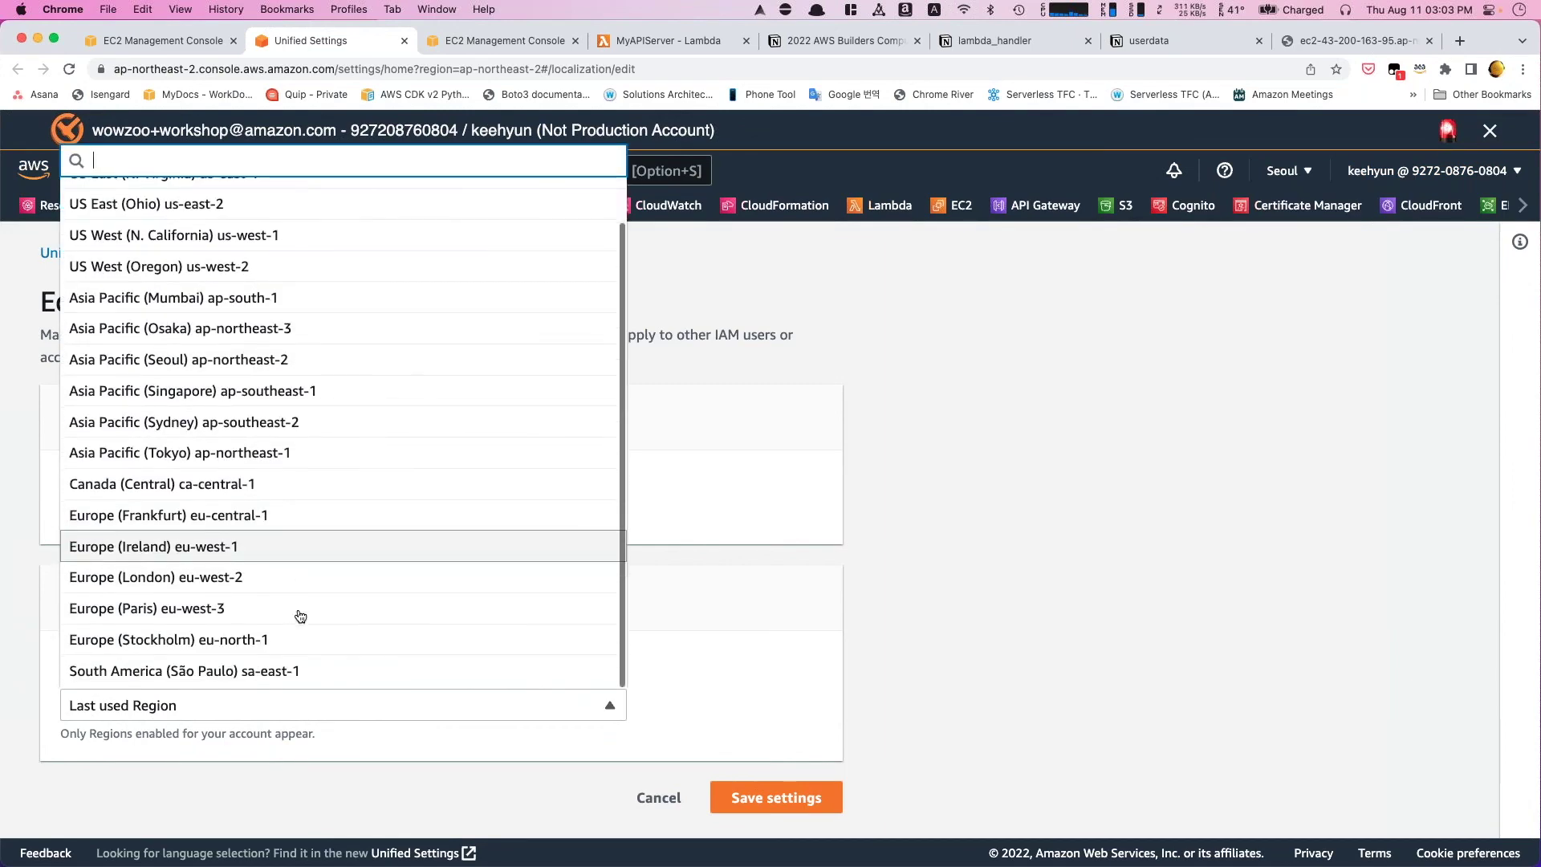
pyautogui.click(905, 482)
# - Save the localization and default Region settings
pyautogui.click(657, 798)
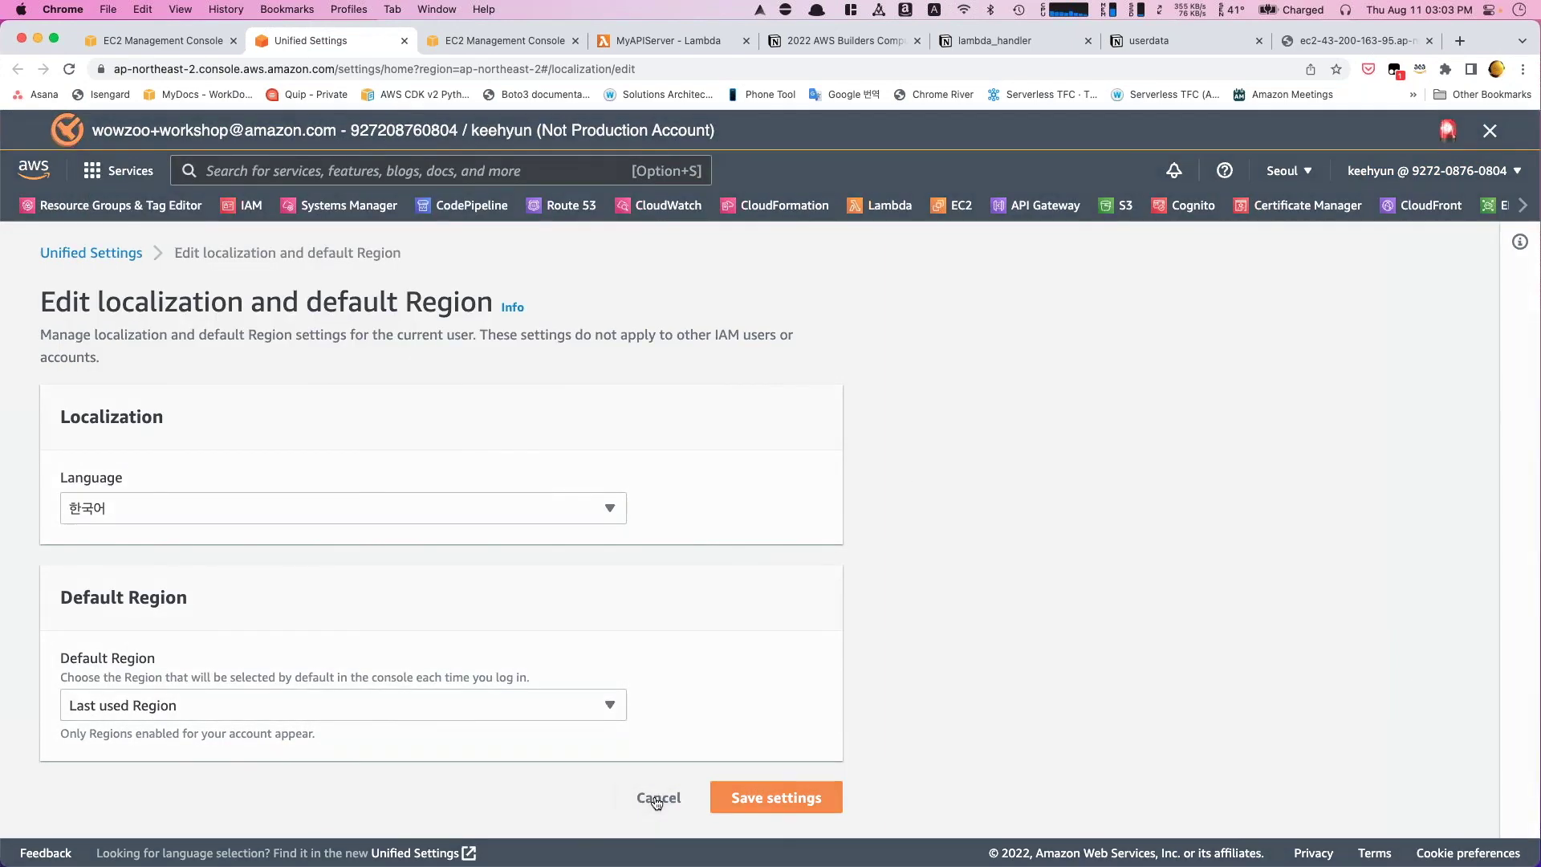
pyautogui.click(827, 581)
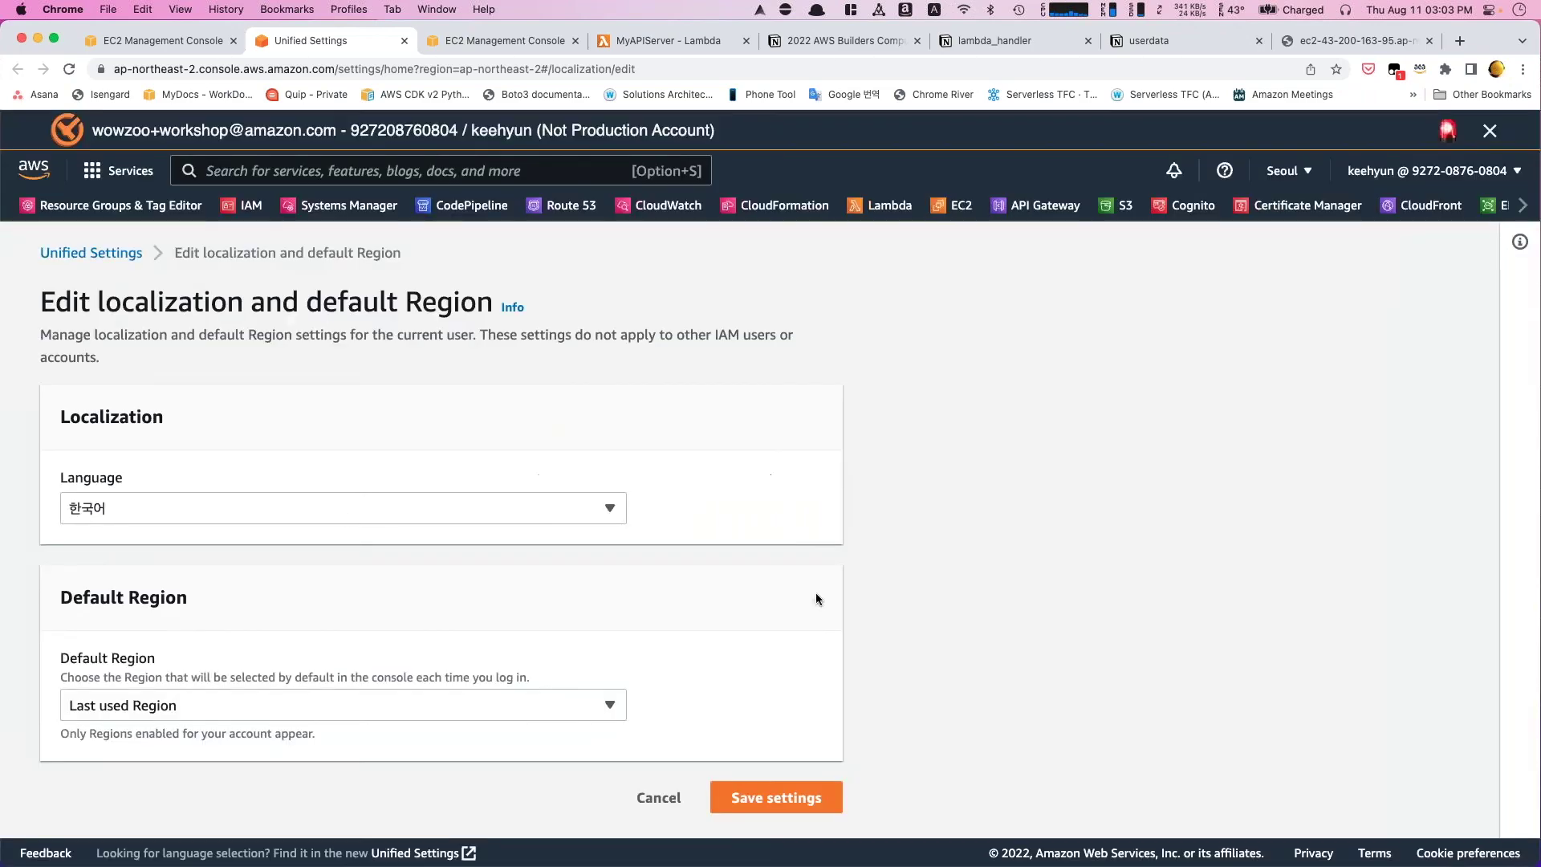
pyautogui.click(784, 806)
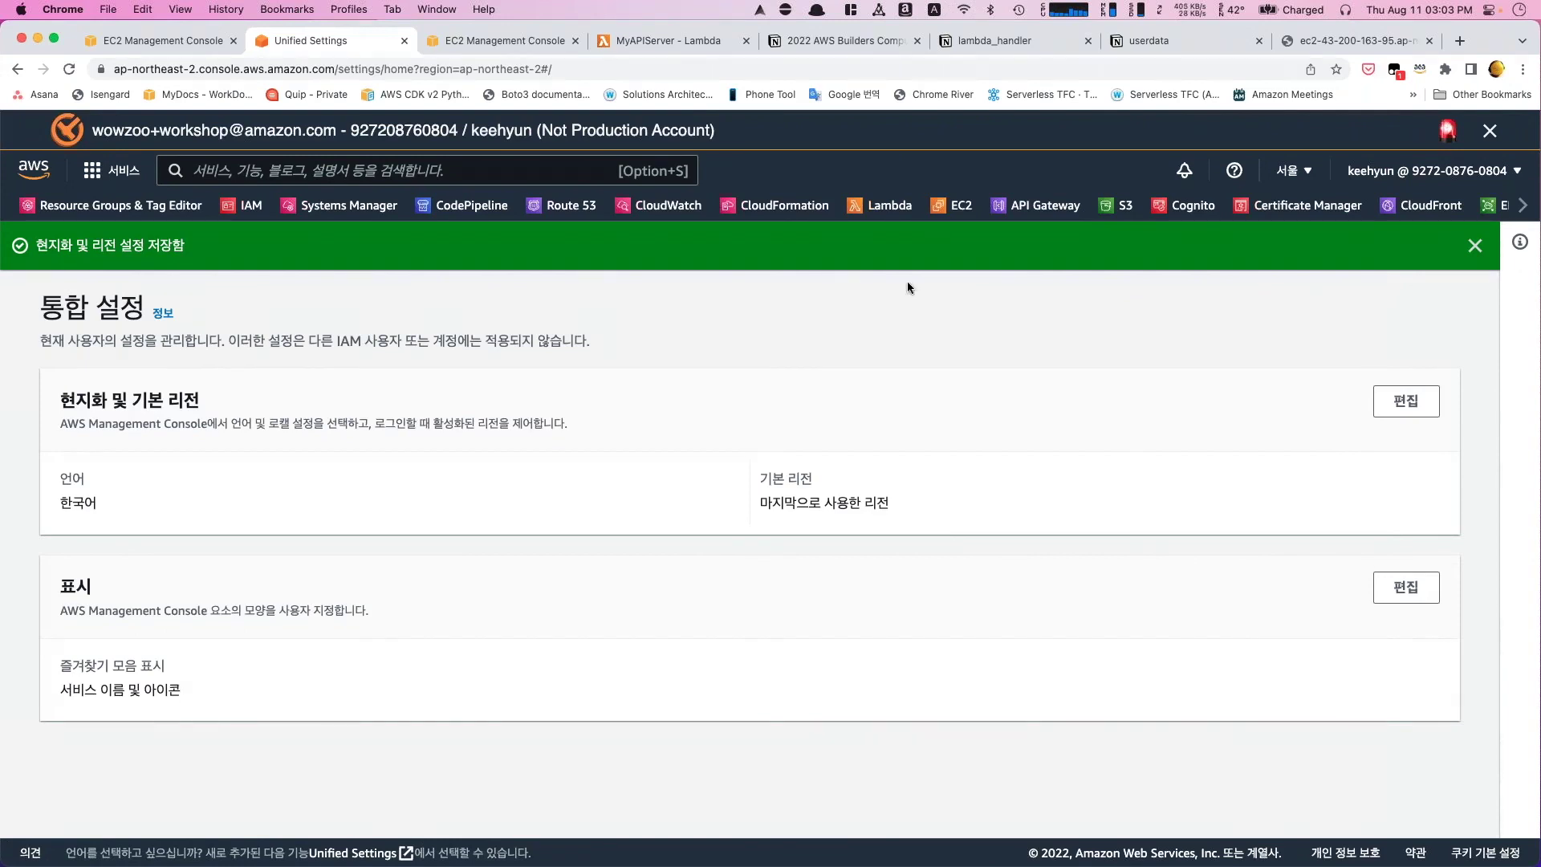
# - Open the EC2 instance launch form from the instances list and examine the firewall options in Korean
pyautogui.click(953, 205)
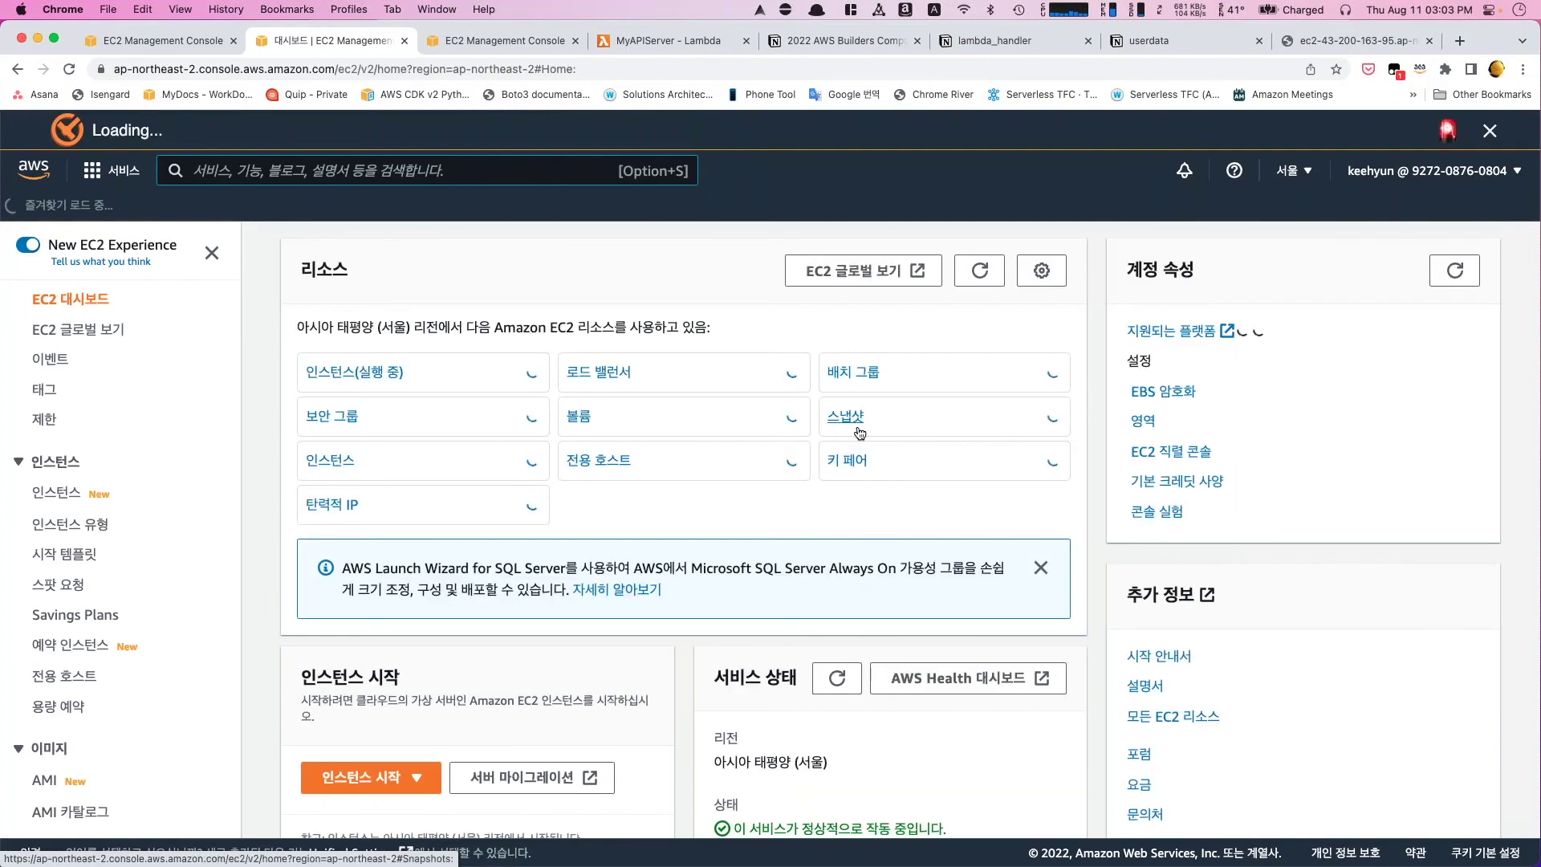
pyautogui.click(57, 492)
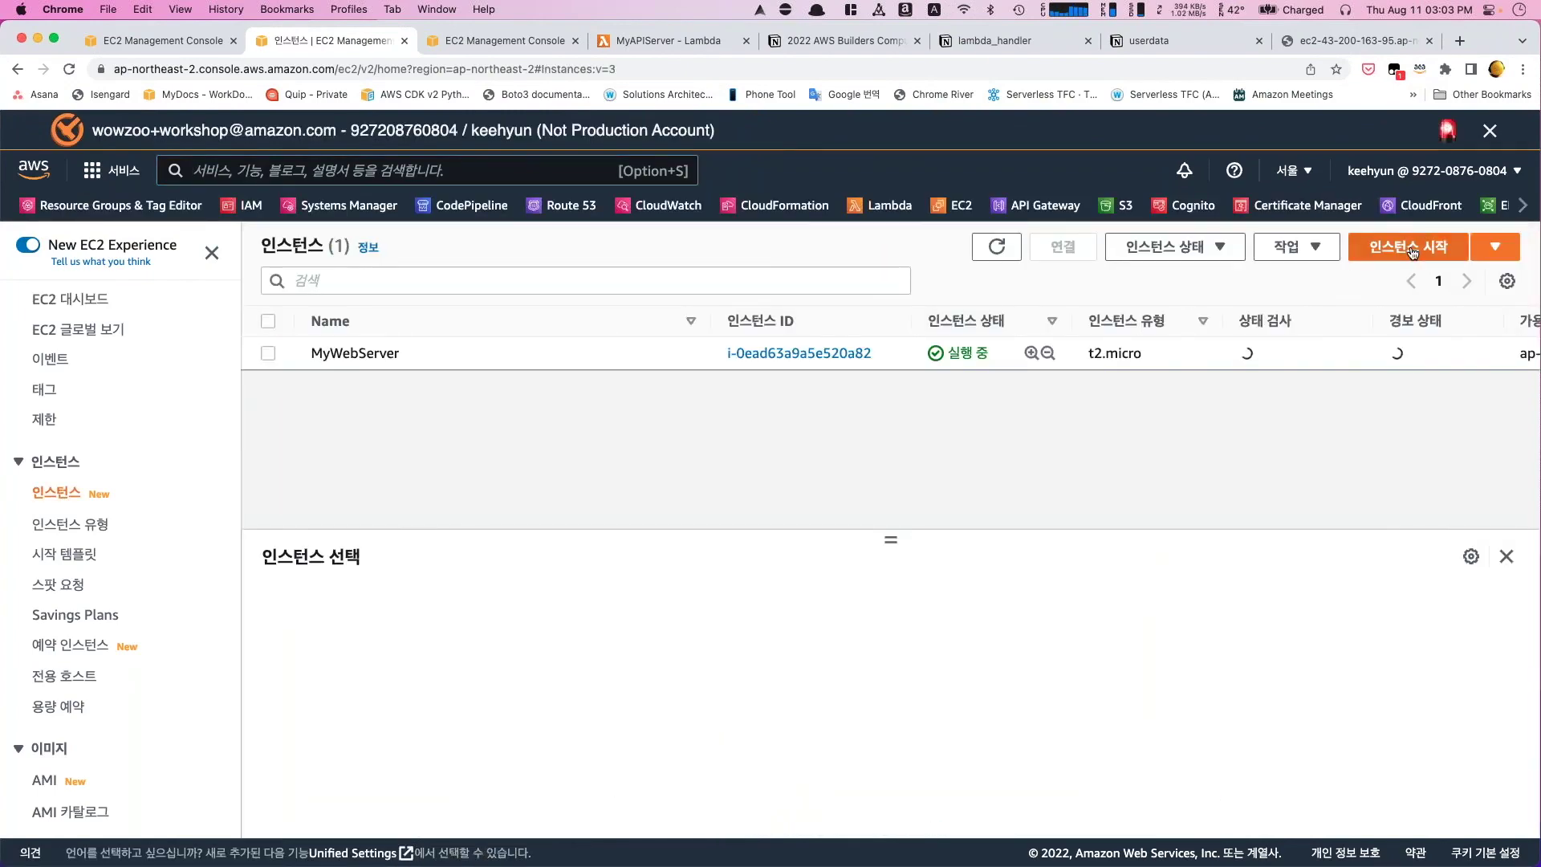
pyautogui.click(1413, 250)
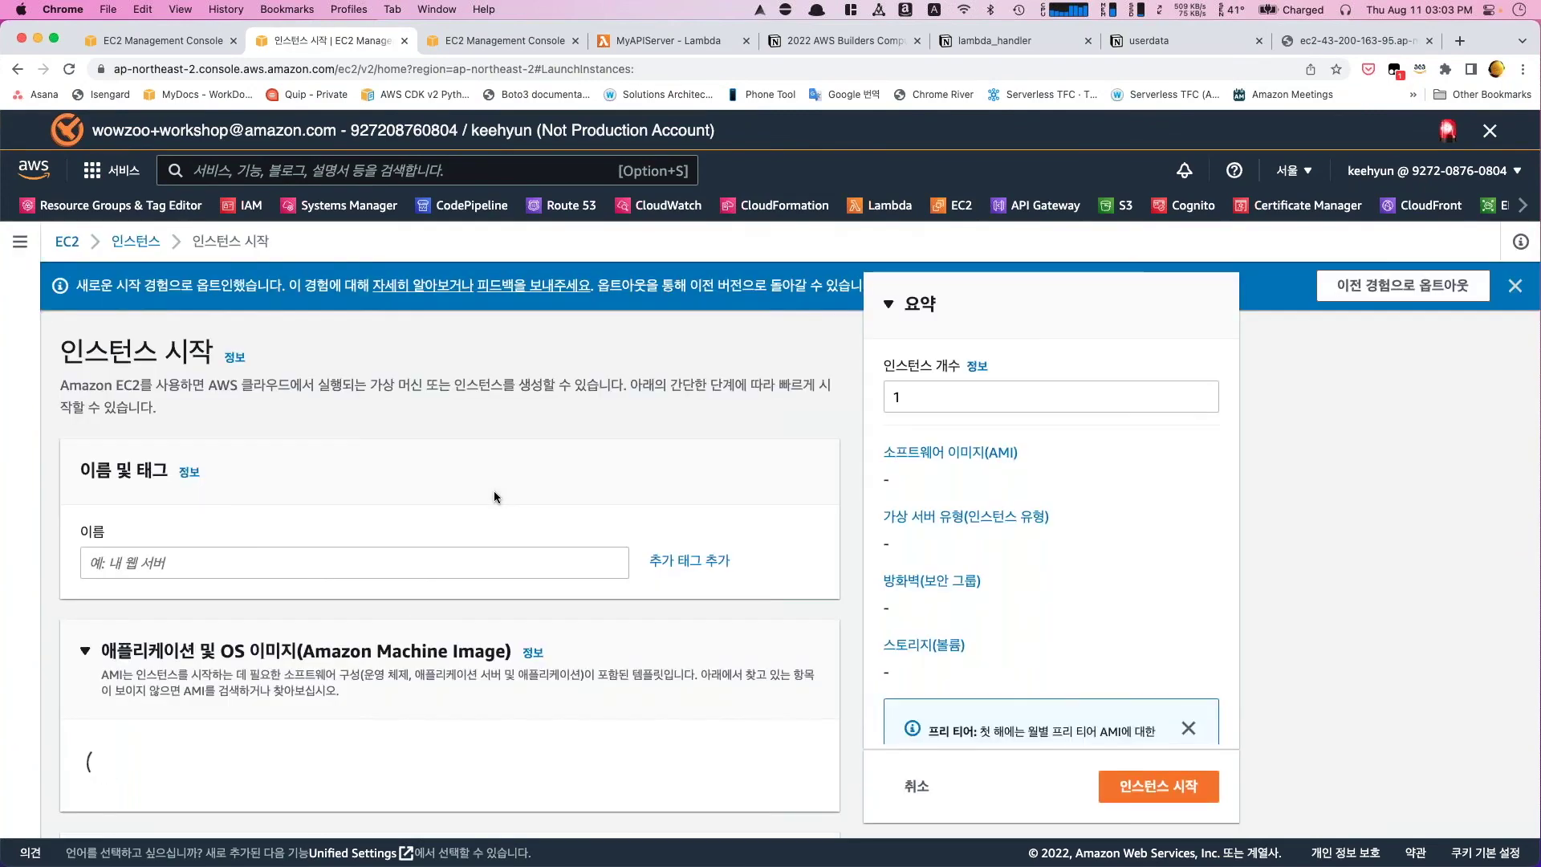
pyautogui.scroll(-10, 494, 490)
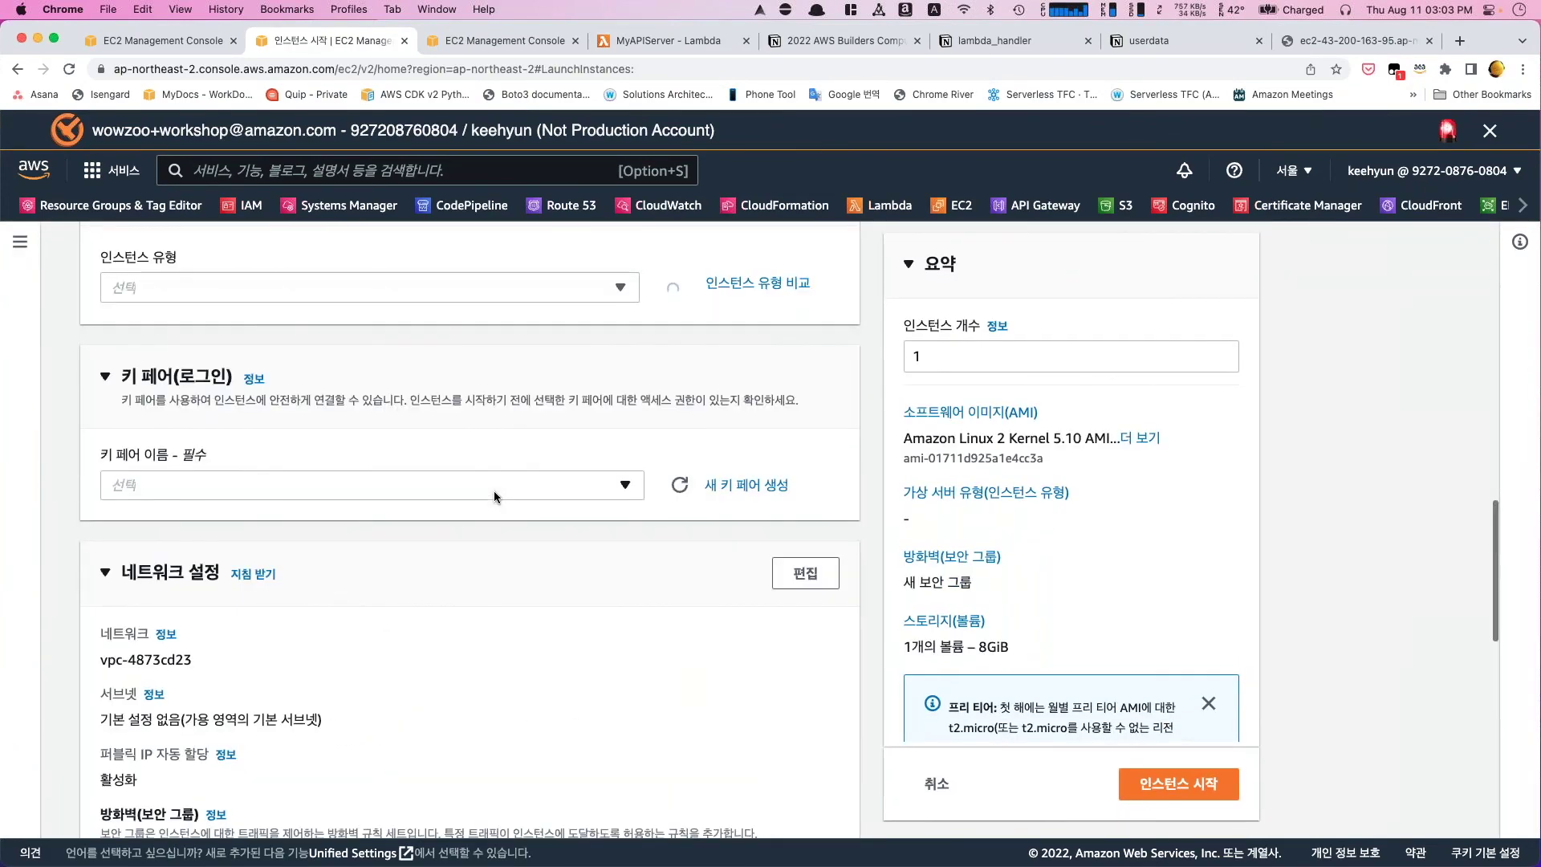
pyautogui.scroll(-6, 494, 490)
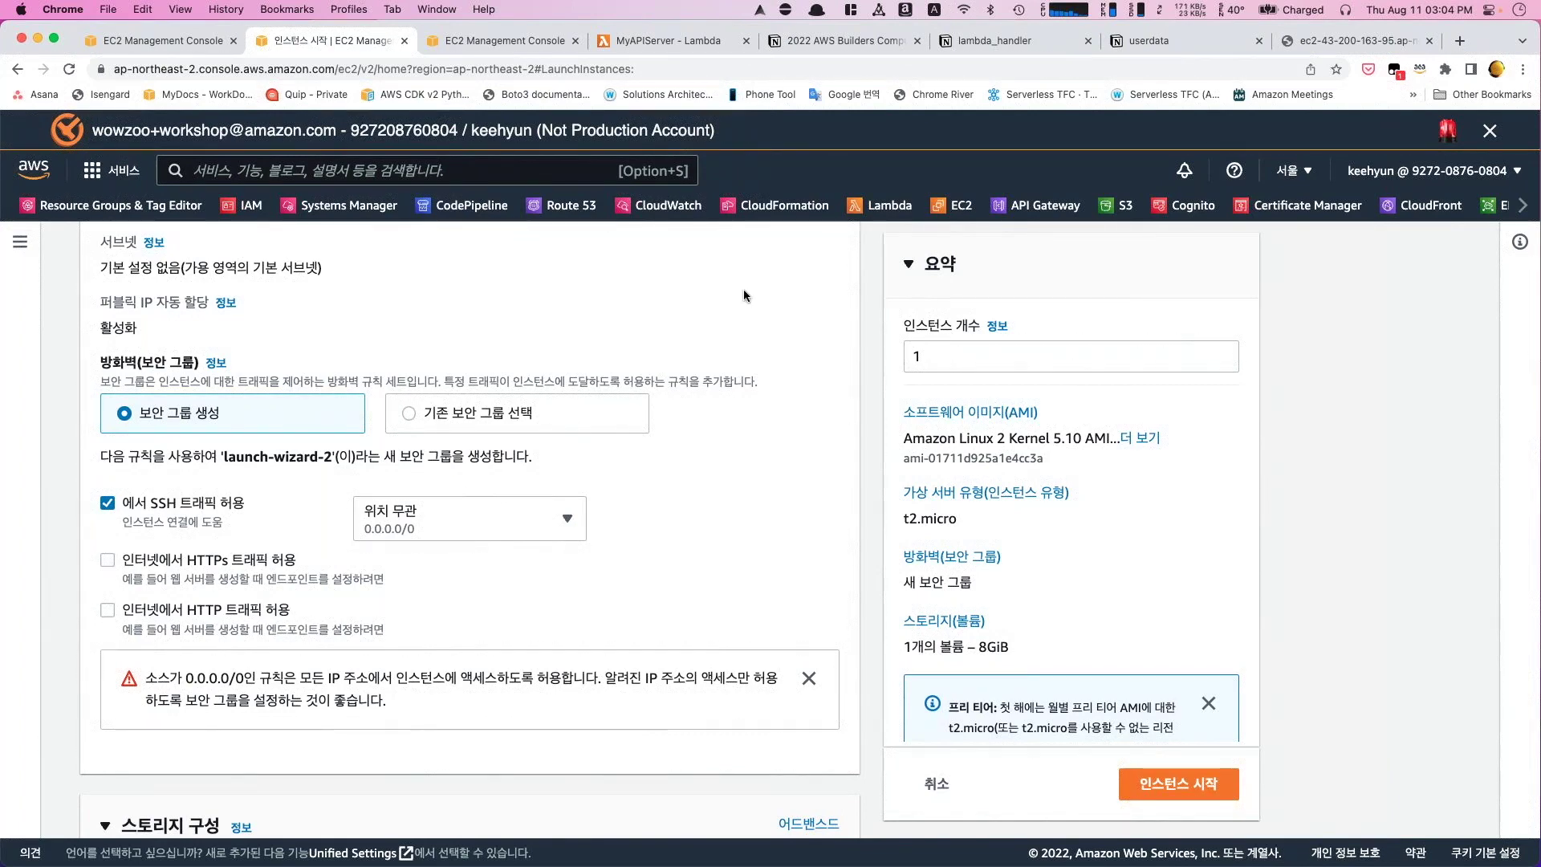
pyautogui.press('super+9')
pyautogui.moveTo(258, 69); pyautogui.dragTo(187, 69)
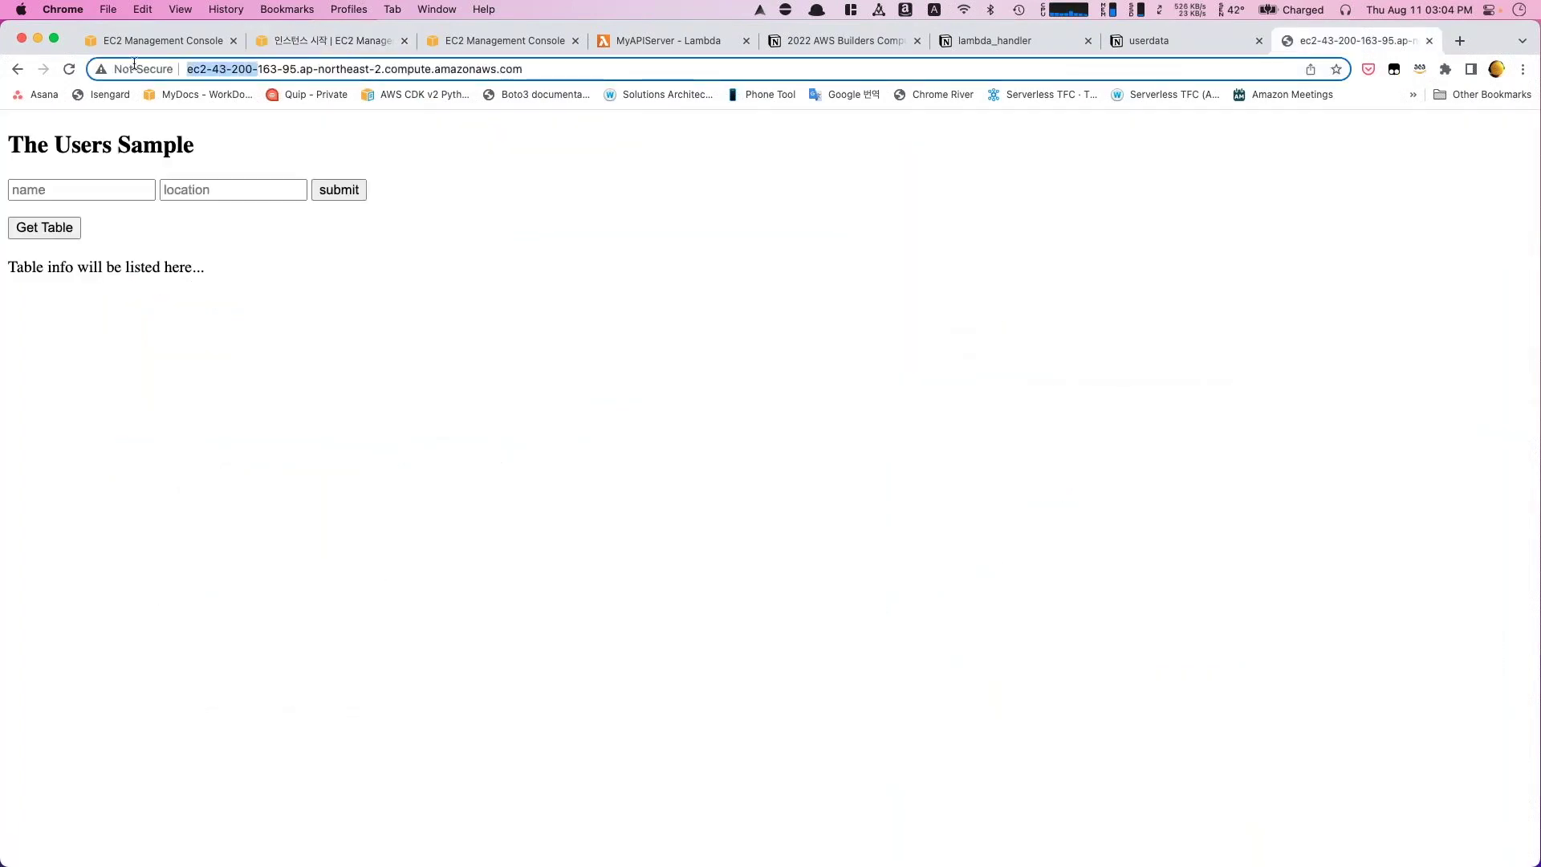
pyautogui.press('Left')
pyautogui.write('http')
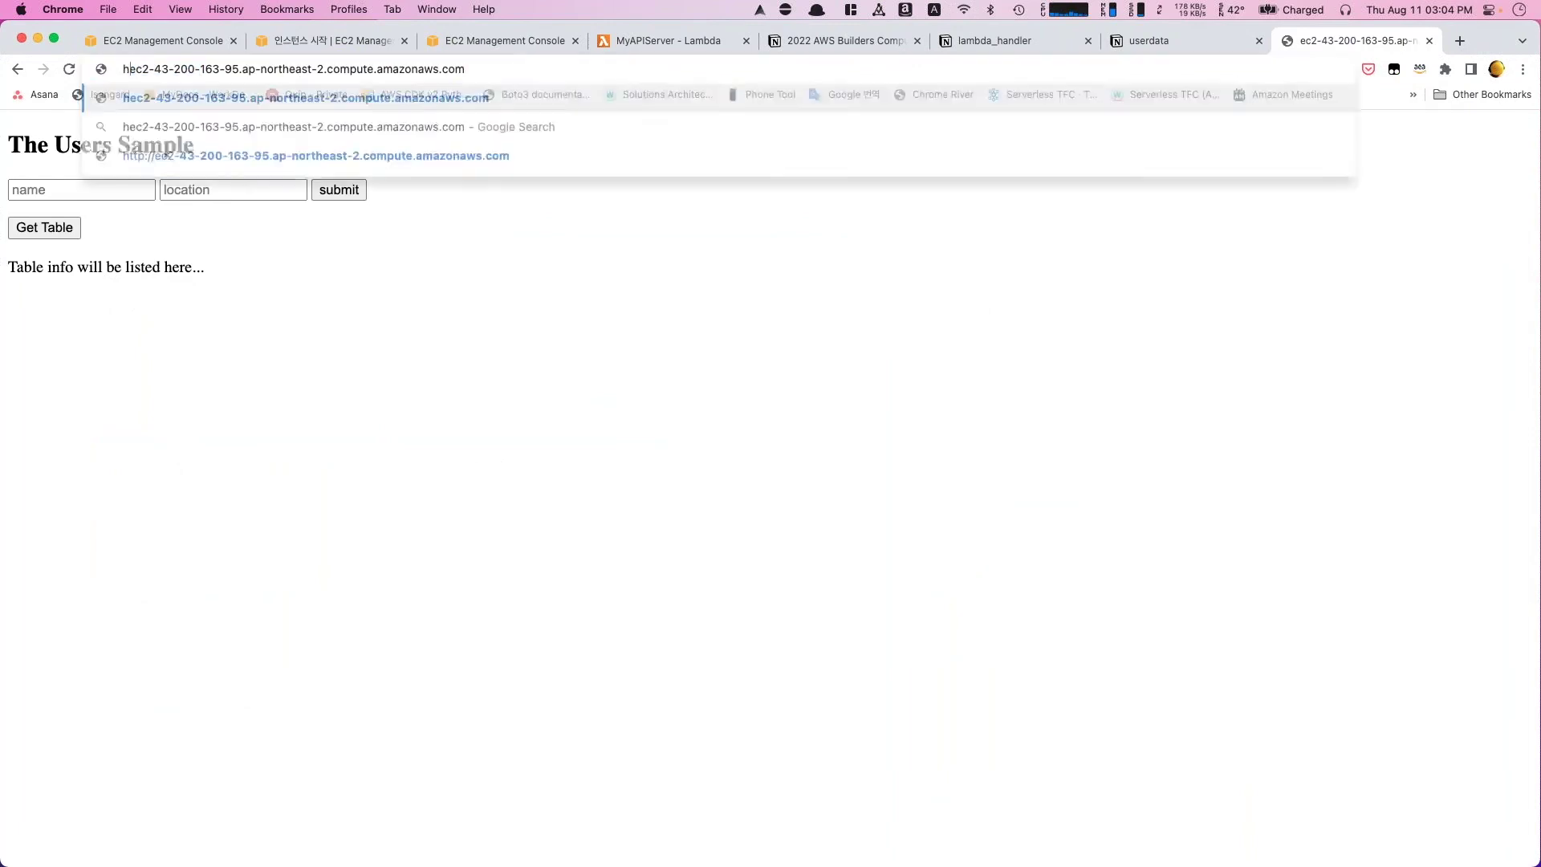
pyautogui.write('://')
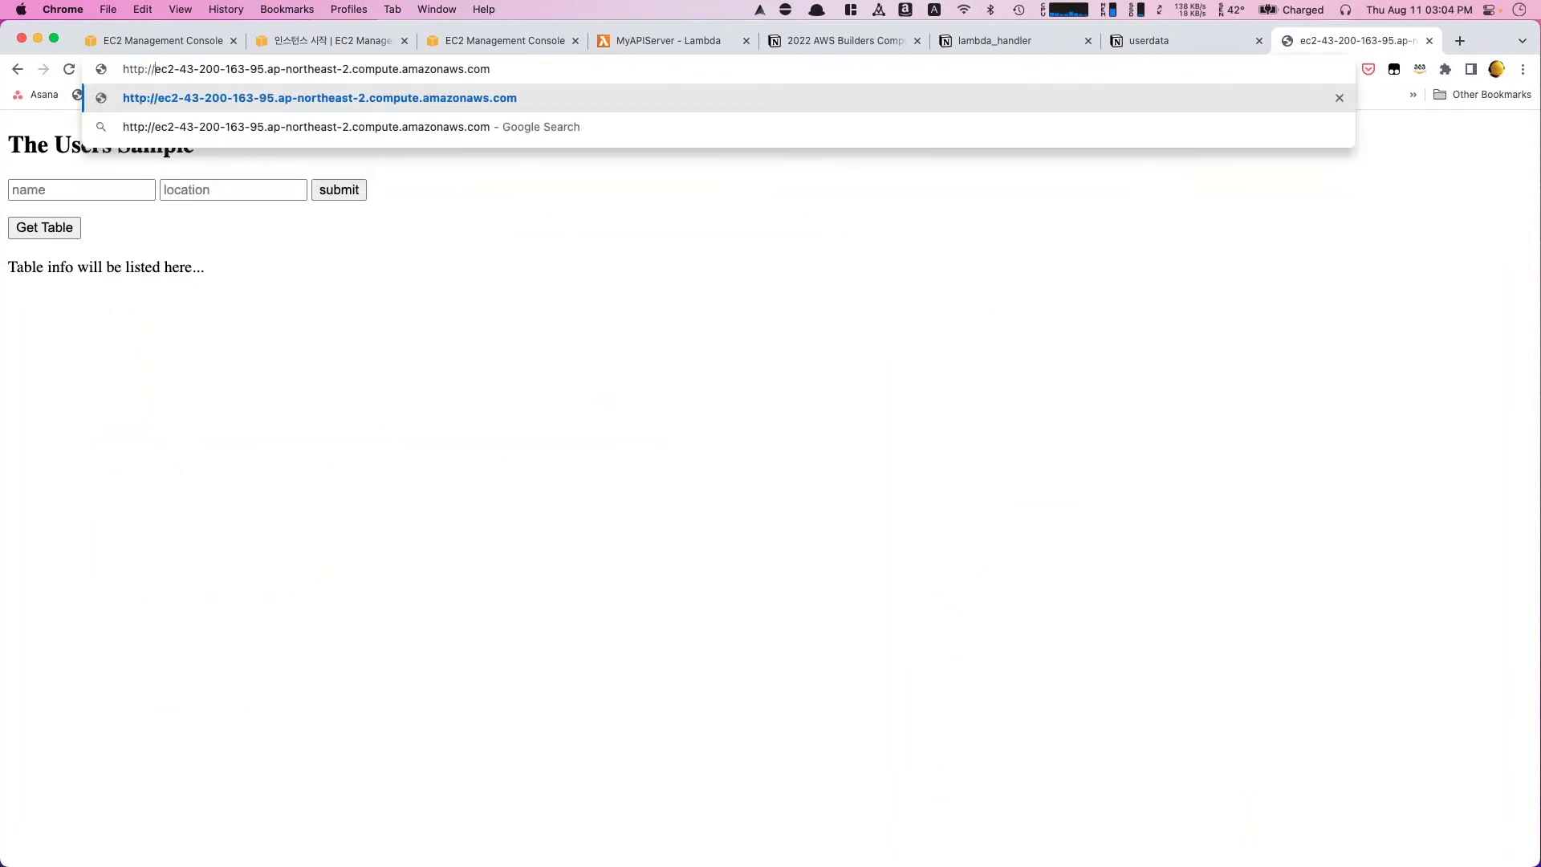
pyautogui.press('super+Right')
pyautogui.press('super+a')
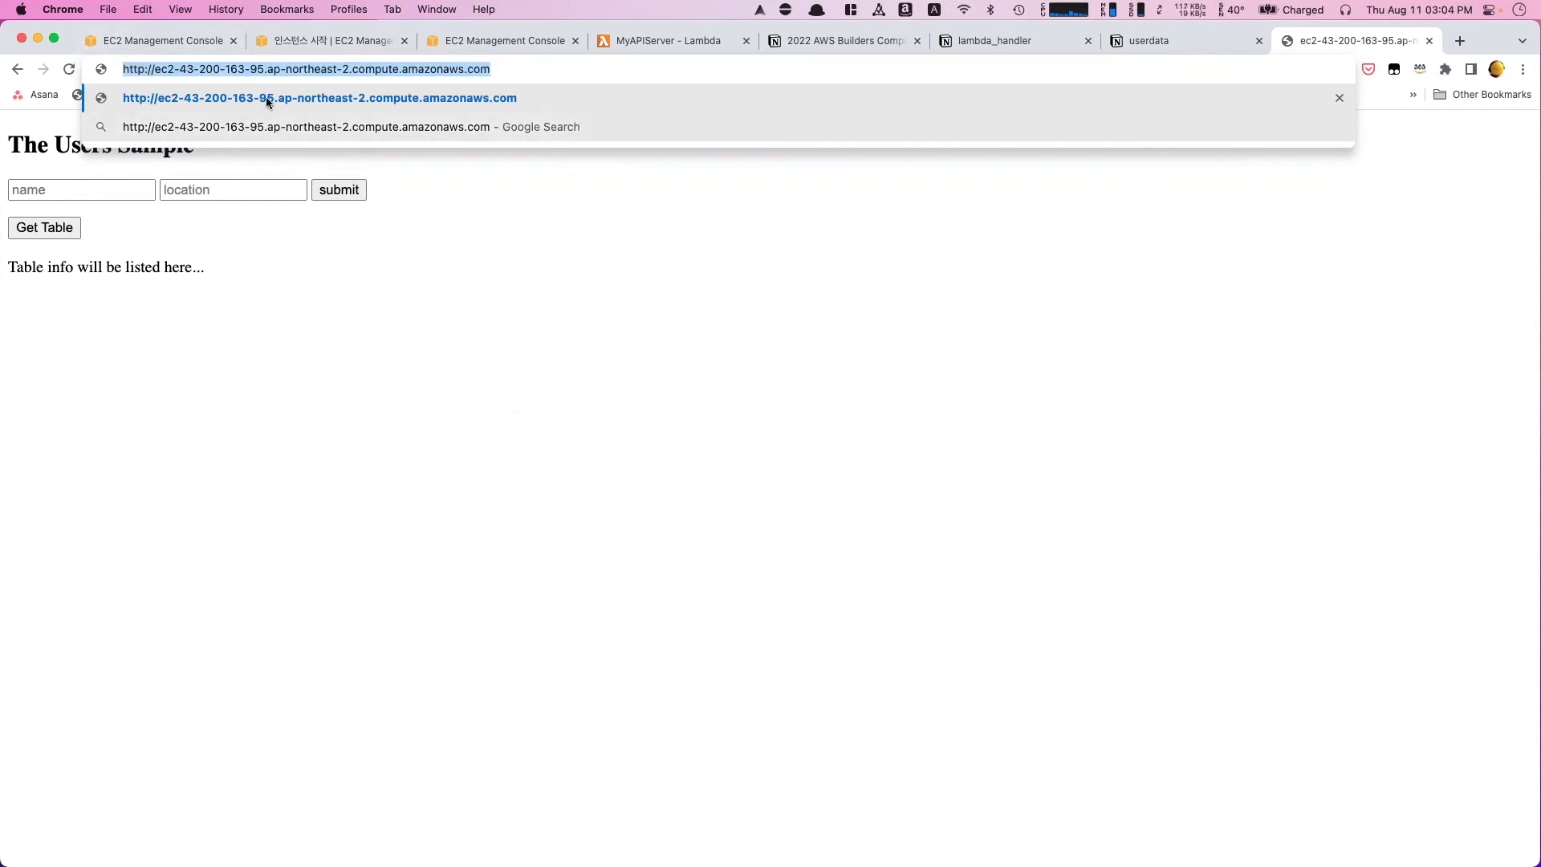
# - Try to load the MyWebServer page over https by changing the protocol in its address
pyautogui.click(141, 71)
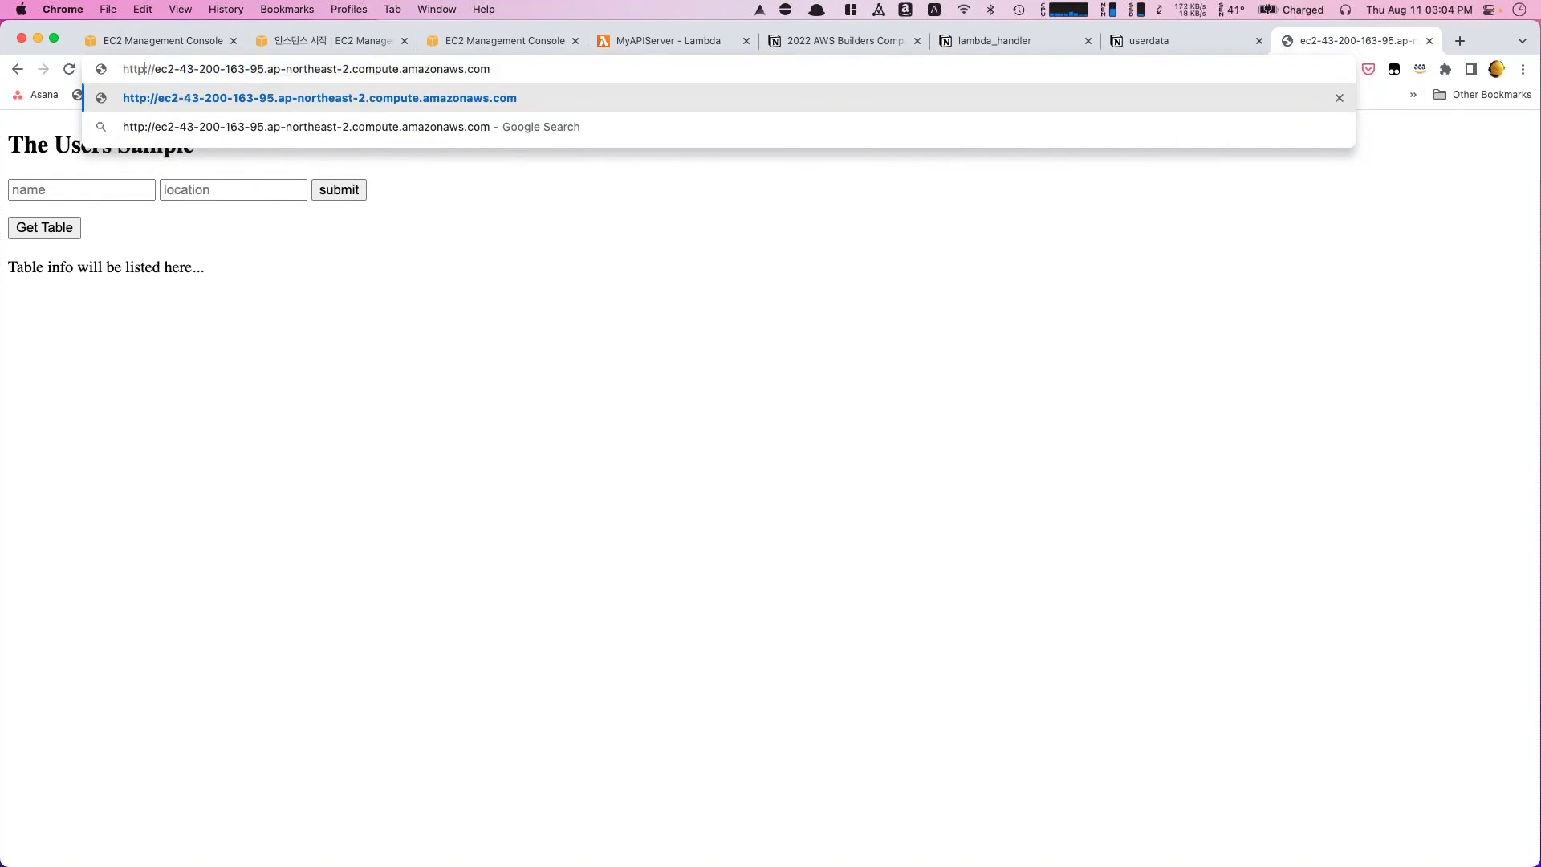
pyautogui.write('s')
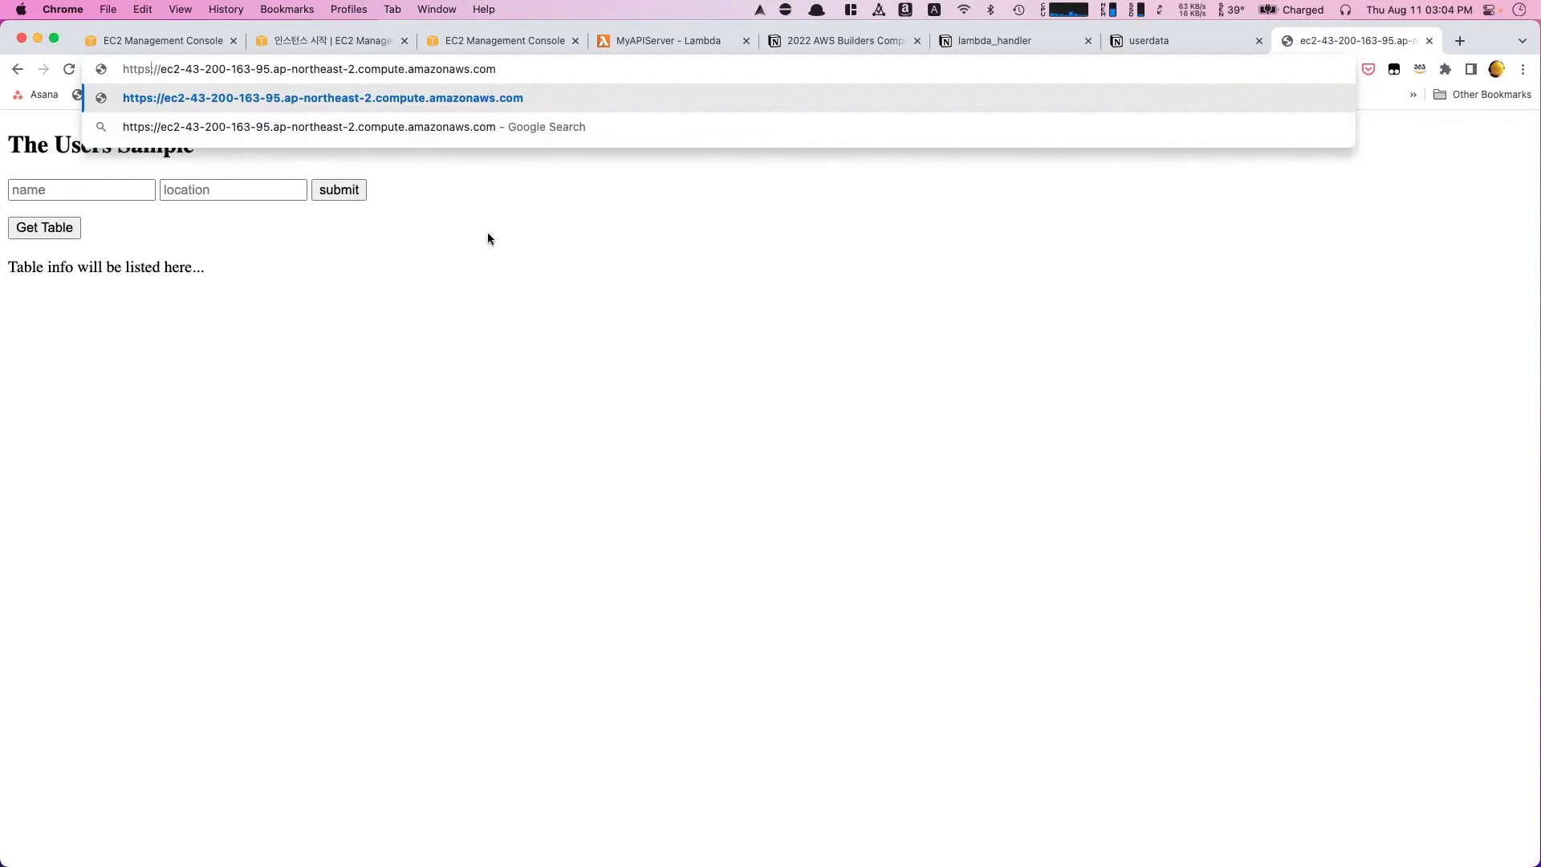
pyautogui.click(548, 69)
pyautogui.press('Return')
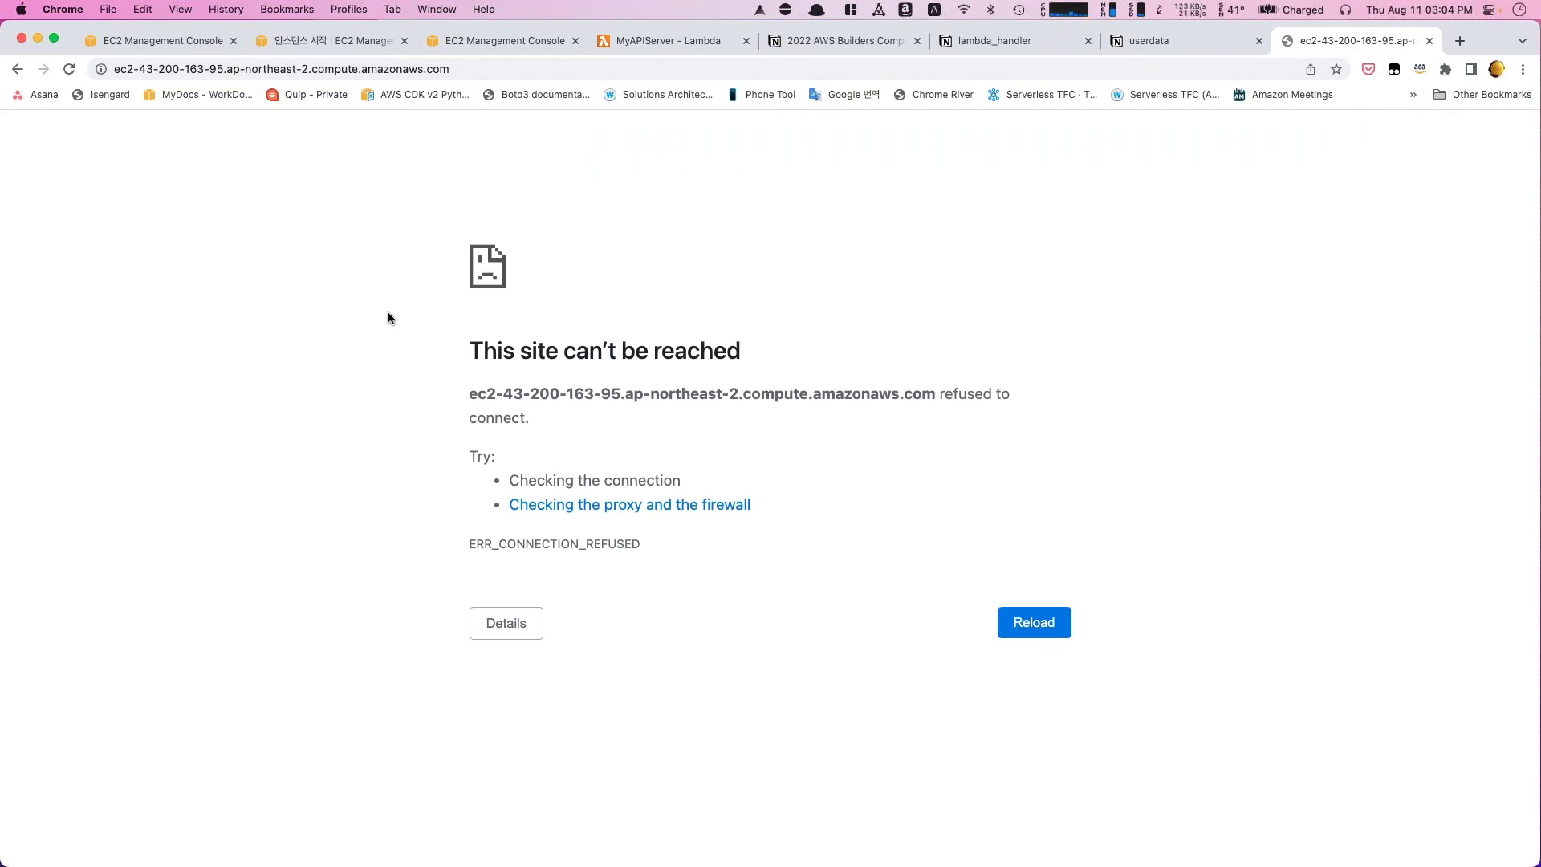
# - Change the protocol in the MyWebServer page address back to http and load the page
pyautogui.click(101, 69)
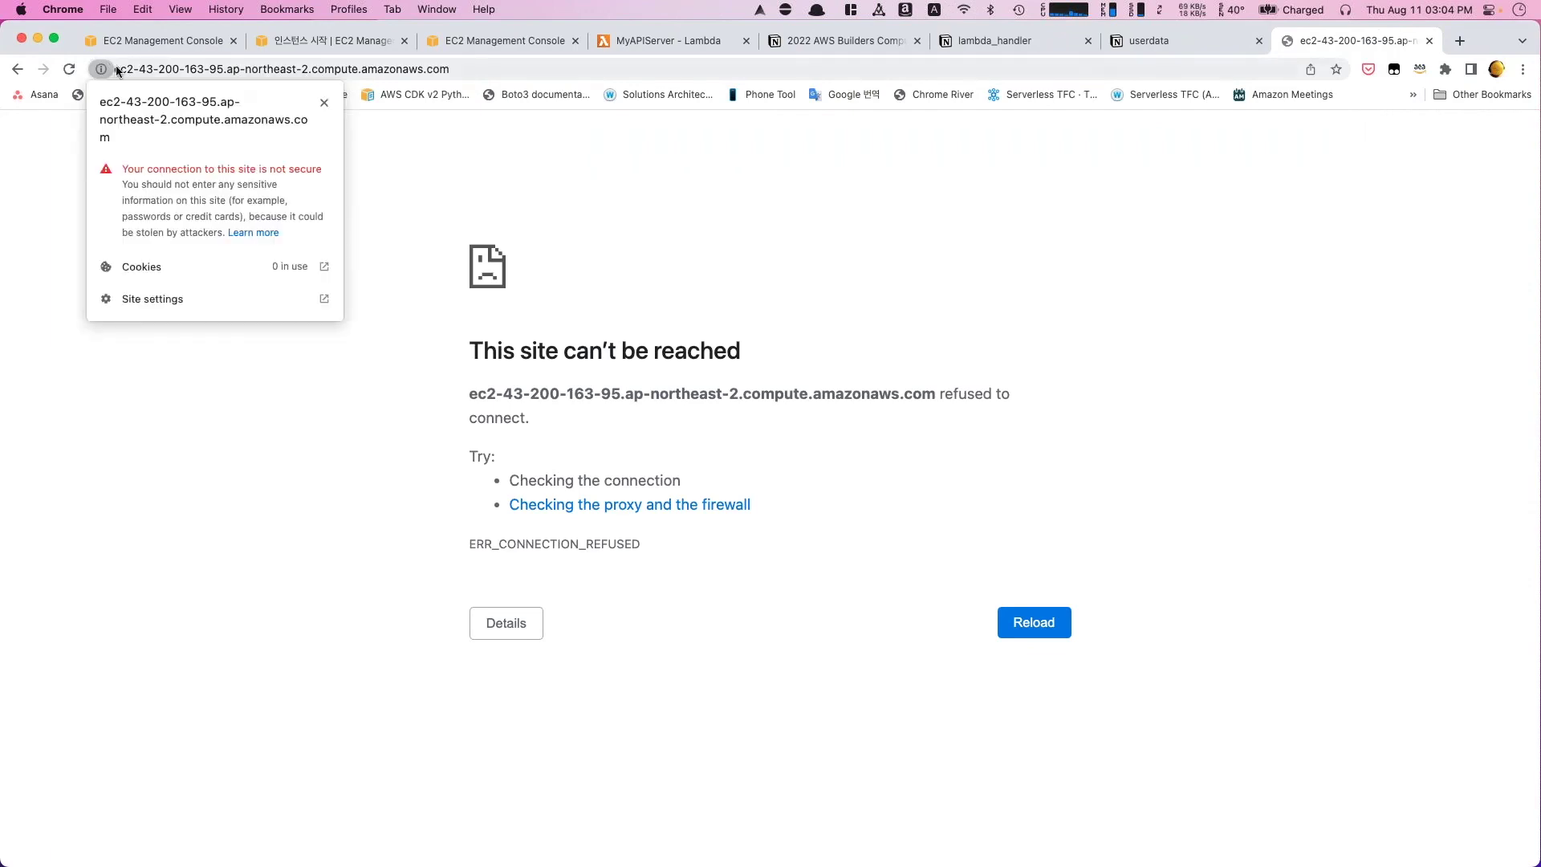
pyautogui.click(144, 69)
pyautogui.press('Left')
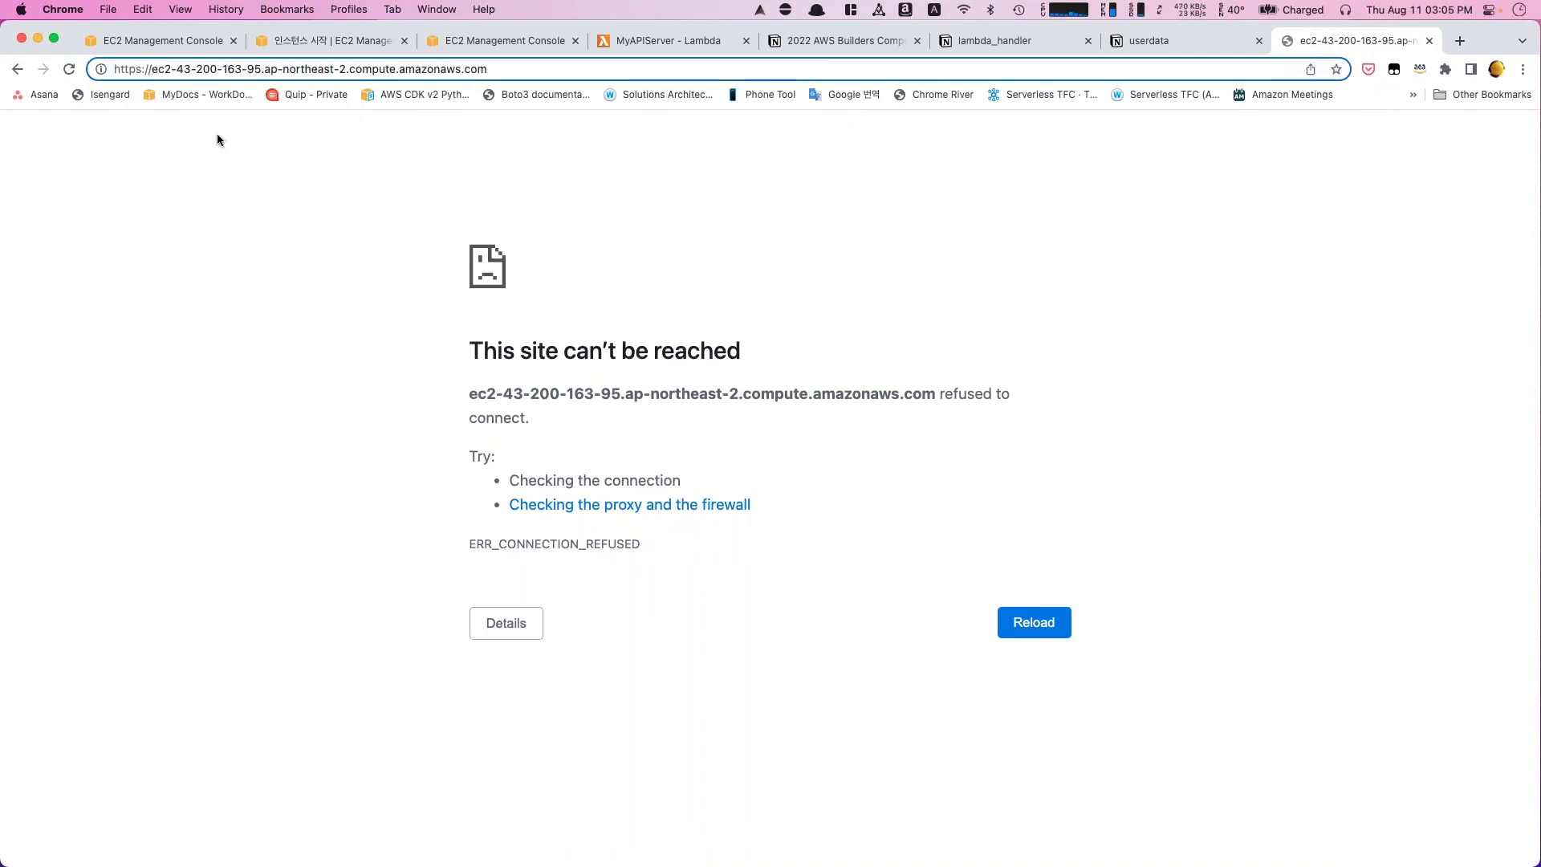
pyautogui.press('BackSpace')
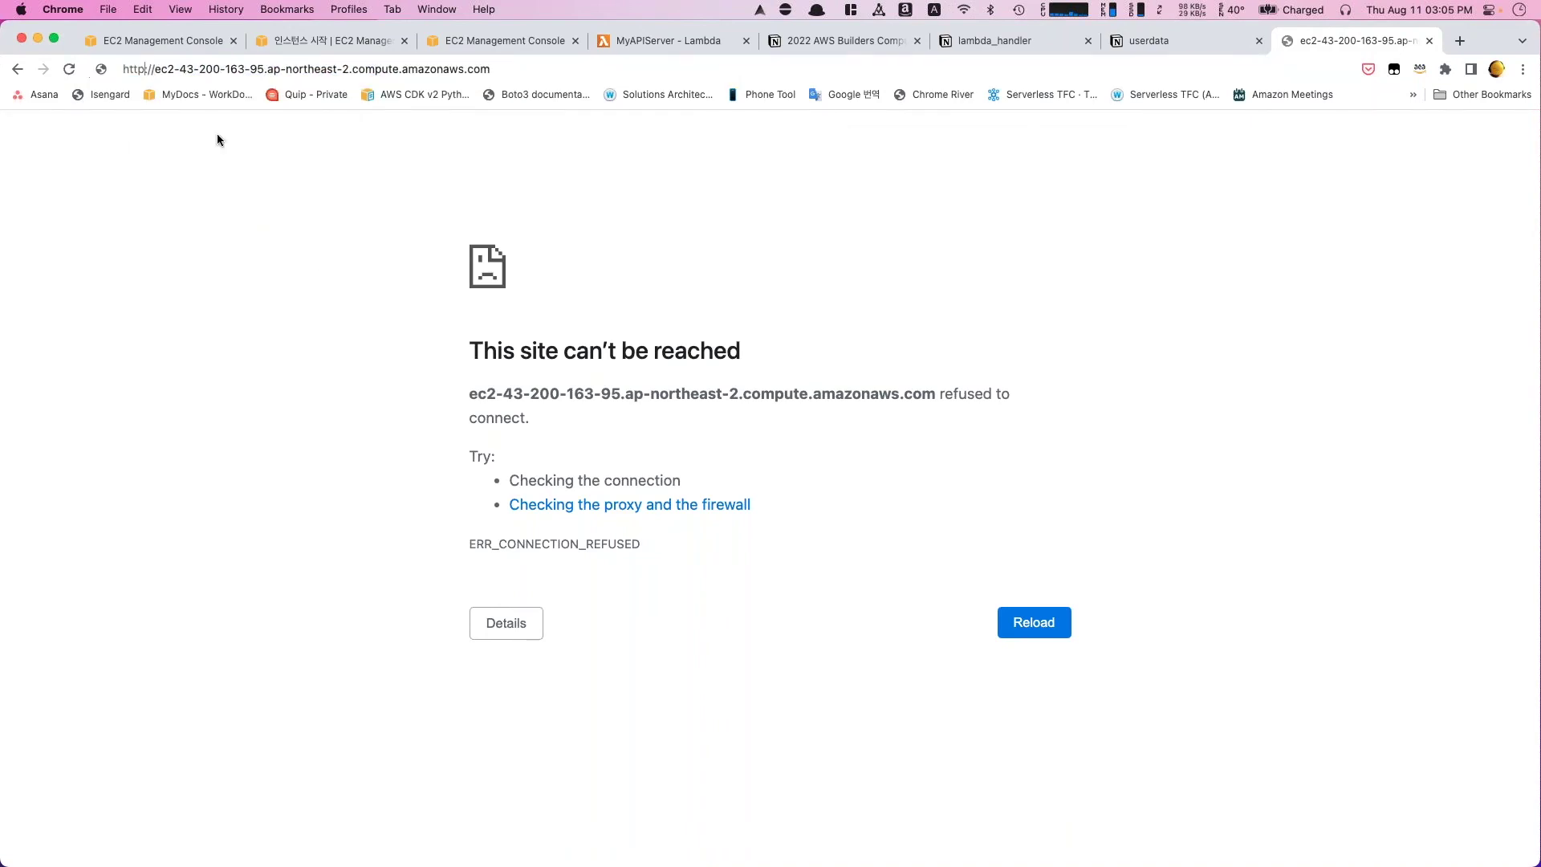
pyautogui.press('Return')
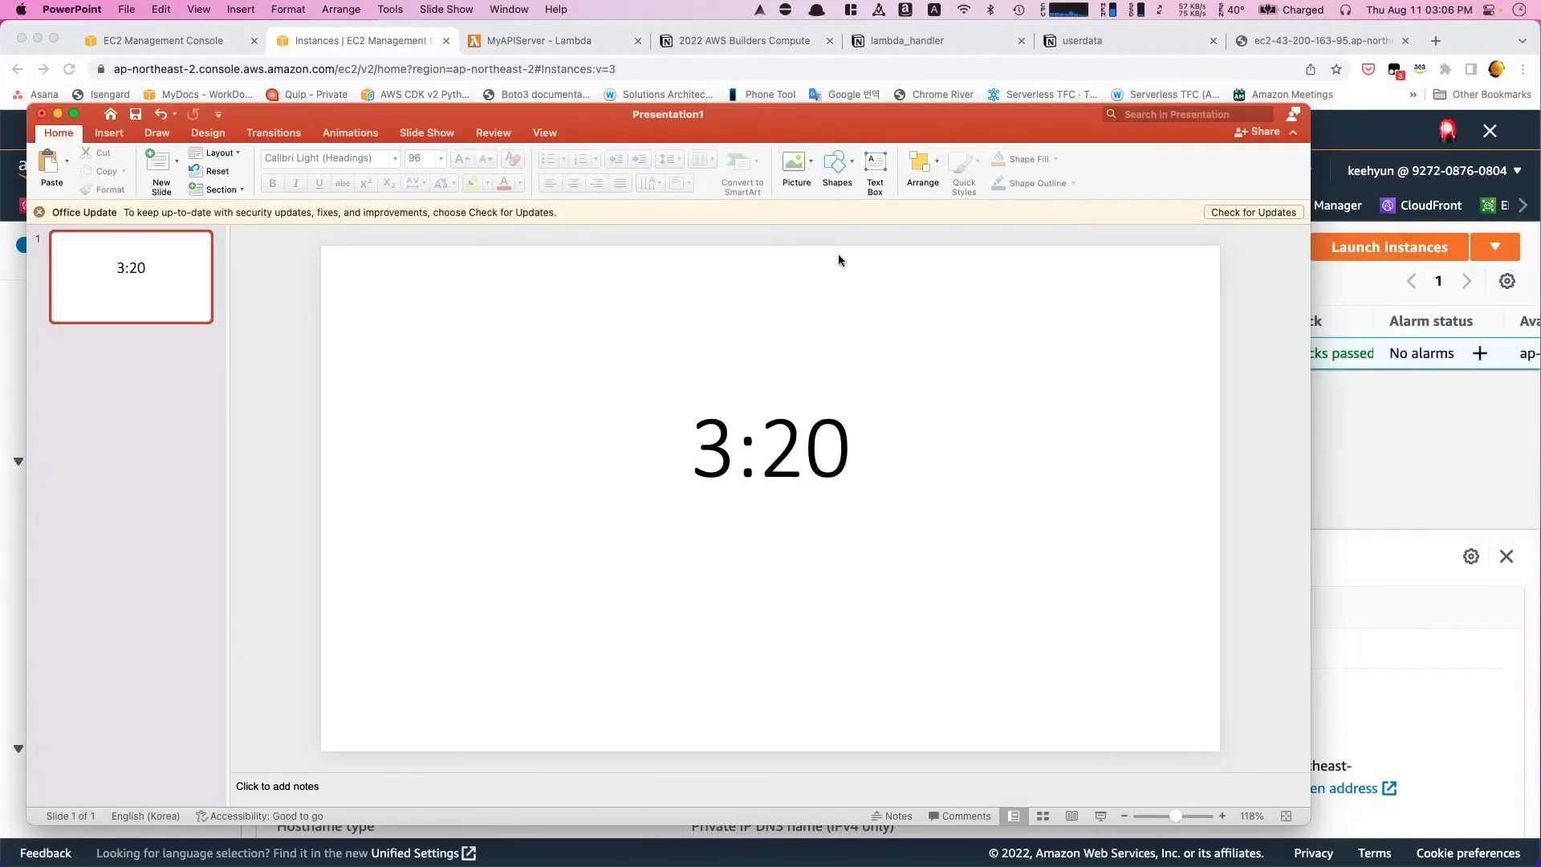
# - Open the userdata page in Notion and examine the [Your Lambda URL] placeholders in the putTable and showTable functions
pyautogui.click(1077, 40)
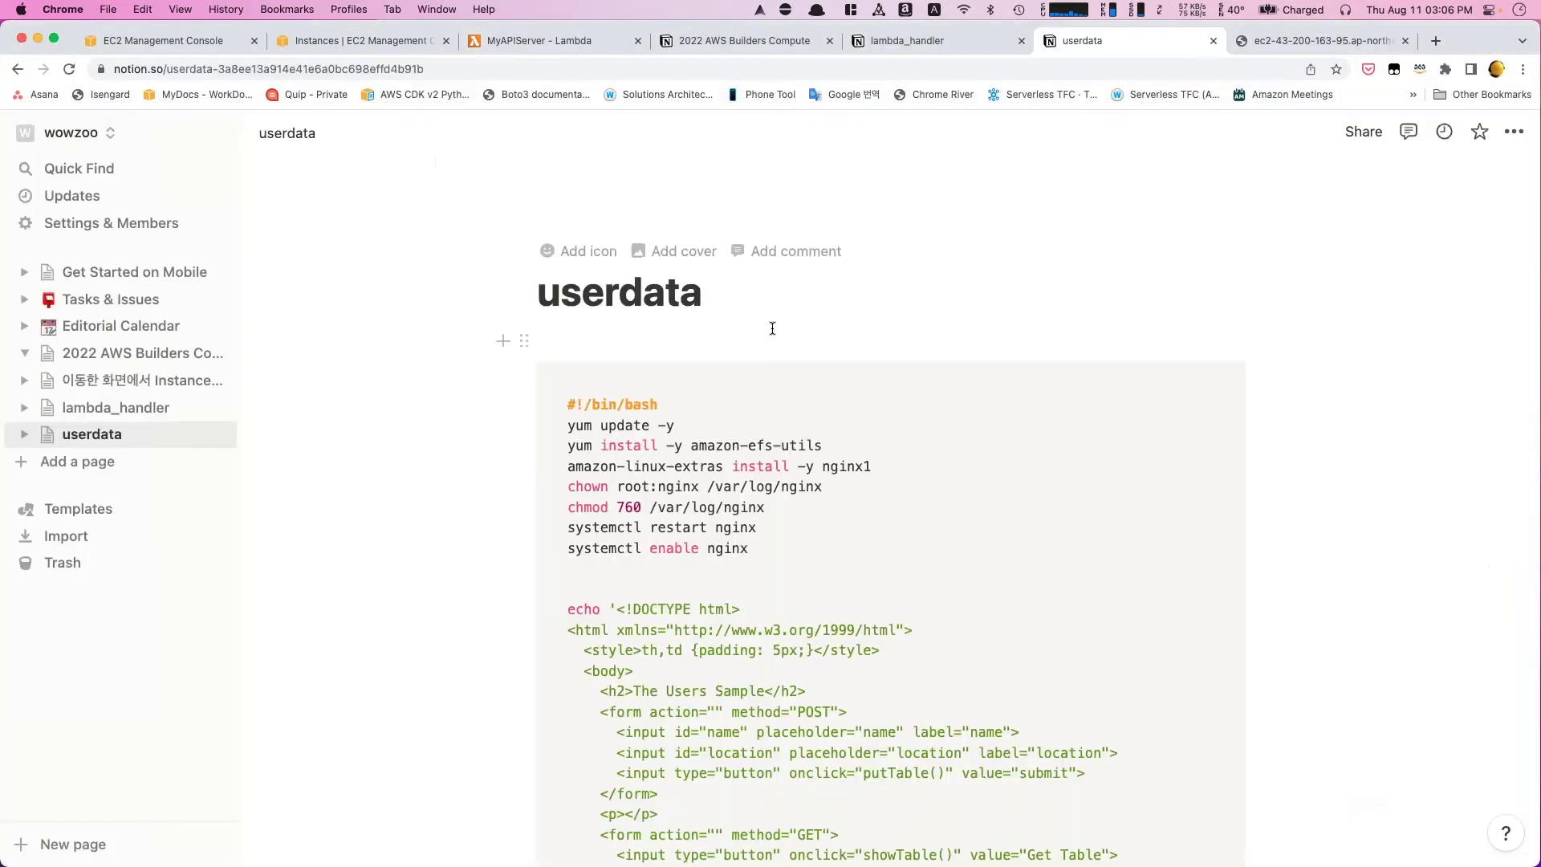
pyautogui.scroll(-10, 772, 328)
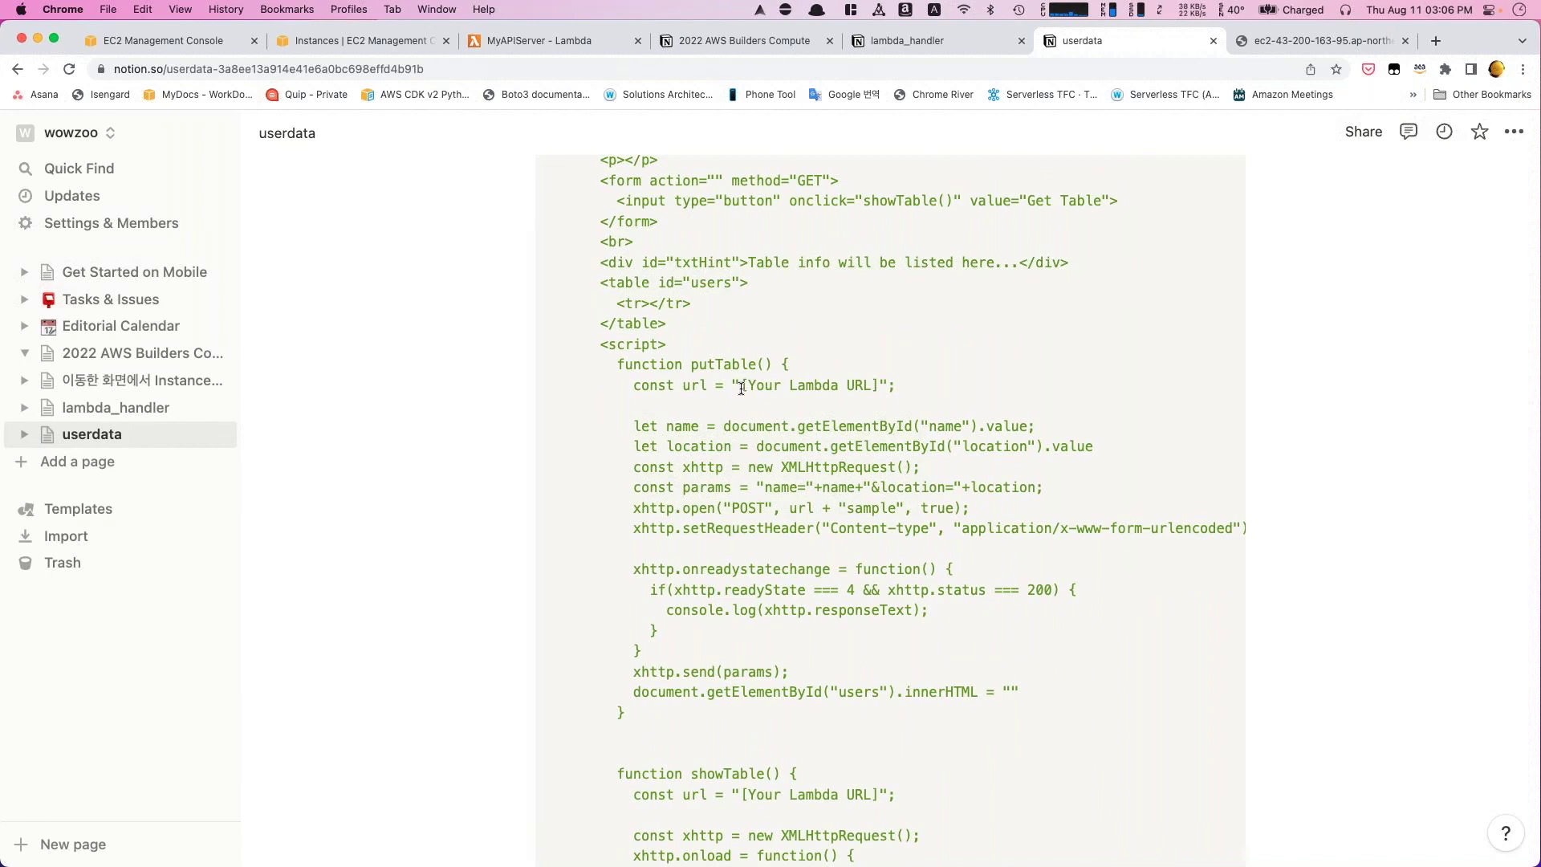
pyautogui.moveTo(741, 389); pyautogui.dragTo(881, 386)
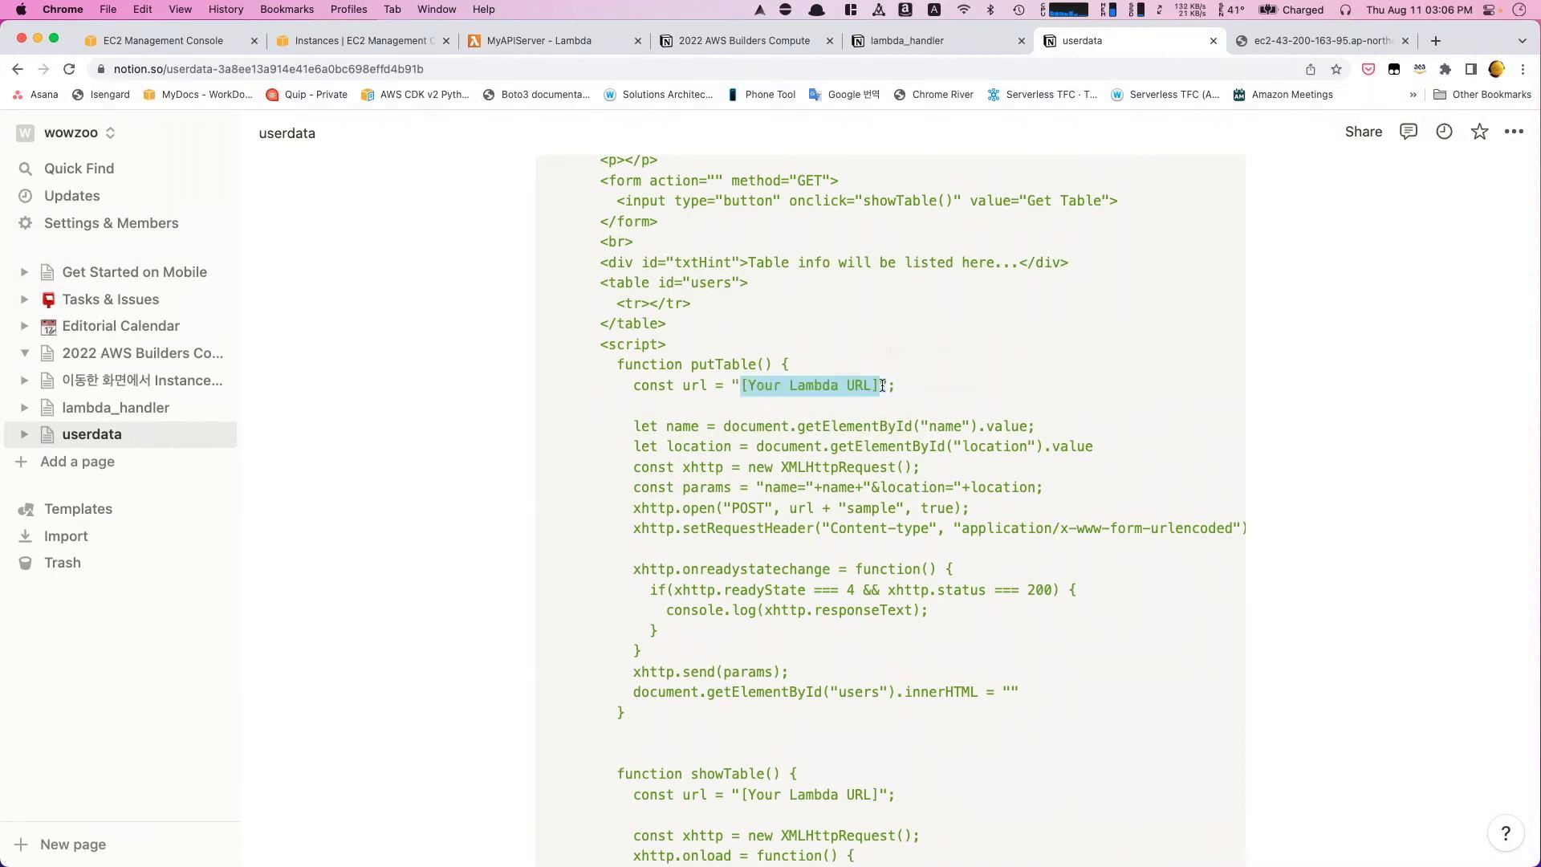
pyautogui.scroll(-4, 883, 386)
pyautogui.scroll(-2, 882, 385)
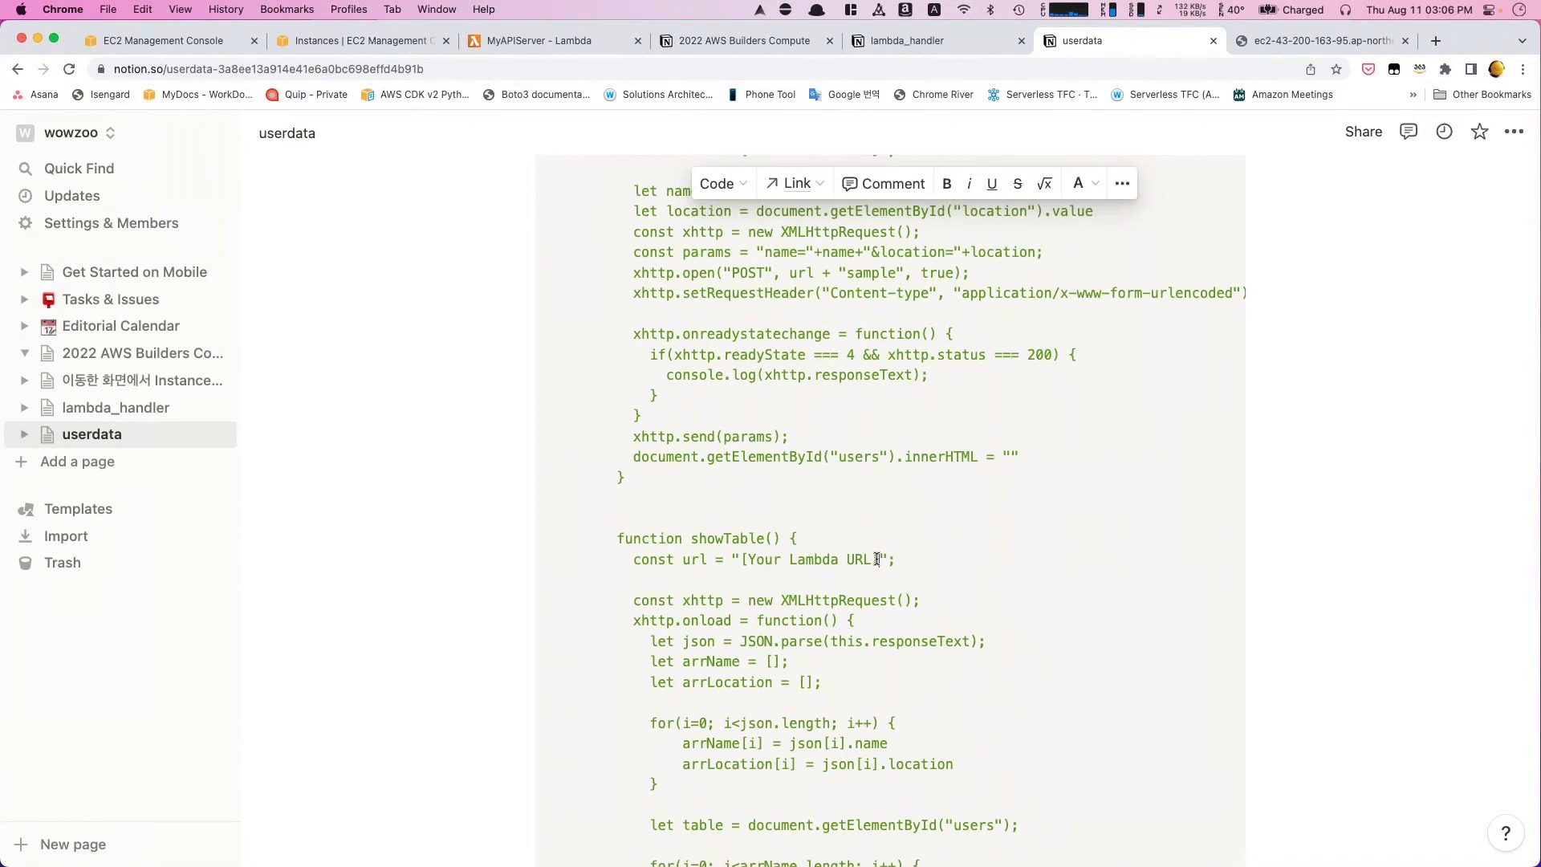
pyautogui.scroll(15, 877, 559)
pyautogui.scroll(1, 876, 559)
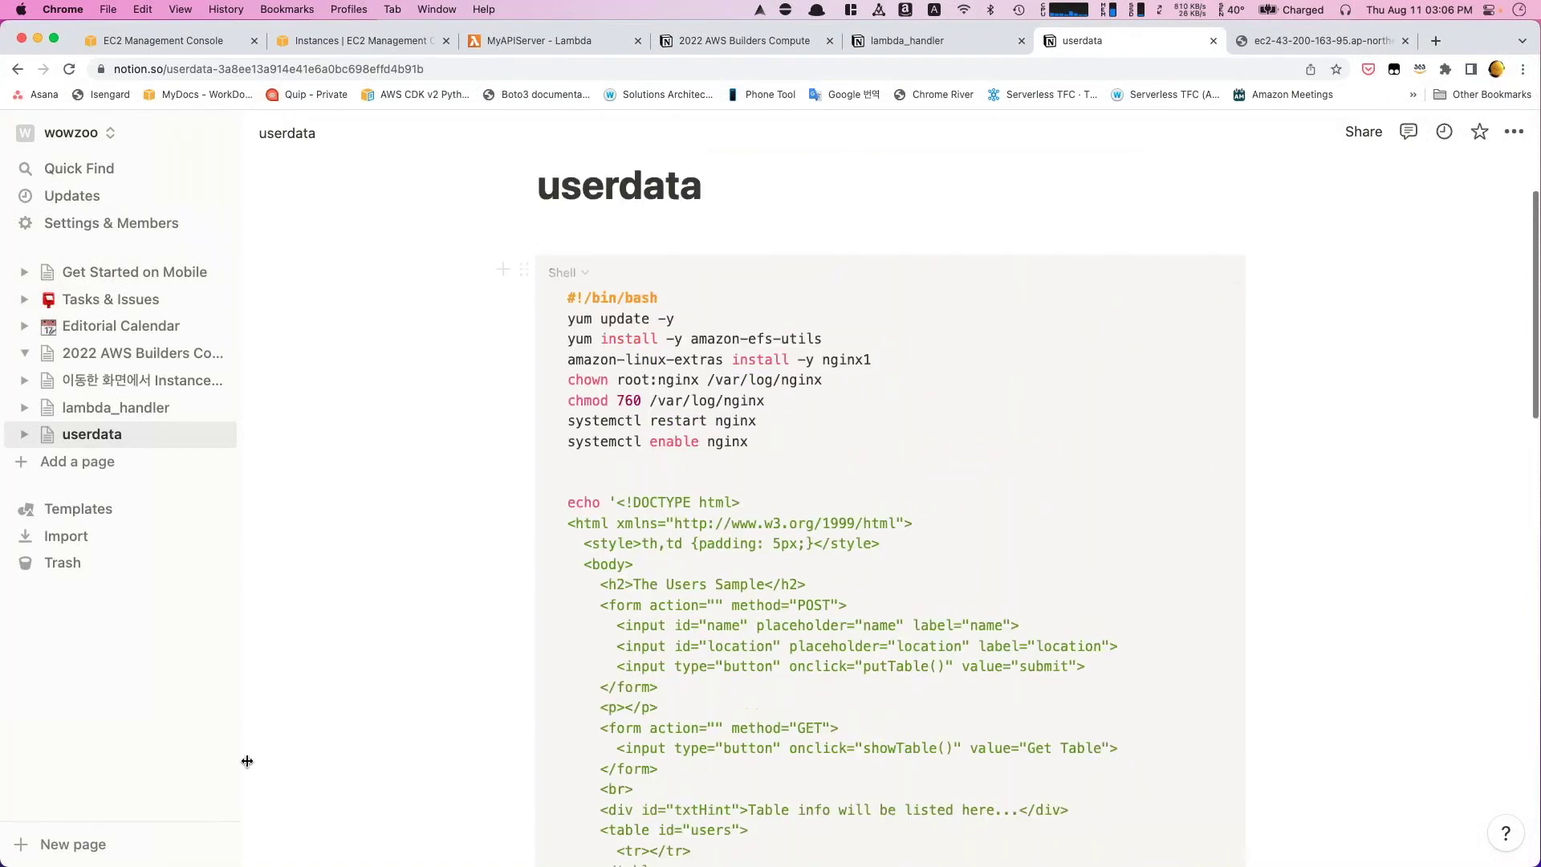
# - Switch to the 2022 AWS Builders Compute guide and examine the User data section's note on replacing both [Your Lambda URL] placeholders, including the URL's trailing slash
pyautogui.scroll(3, 501, 493)
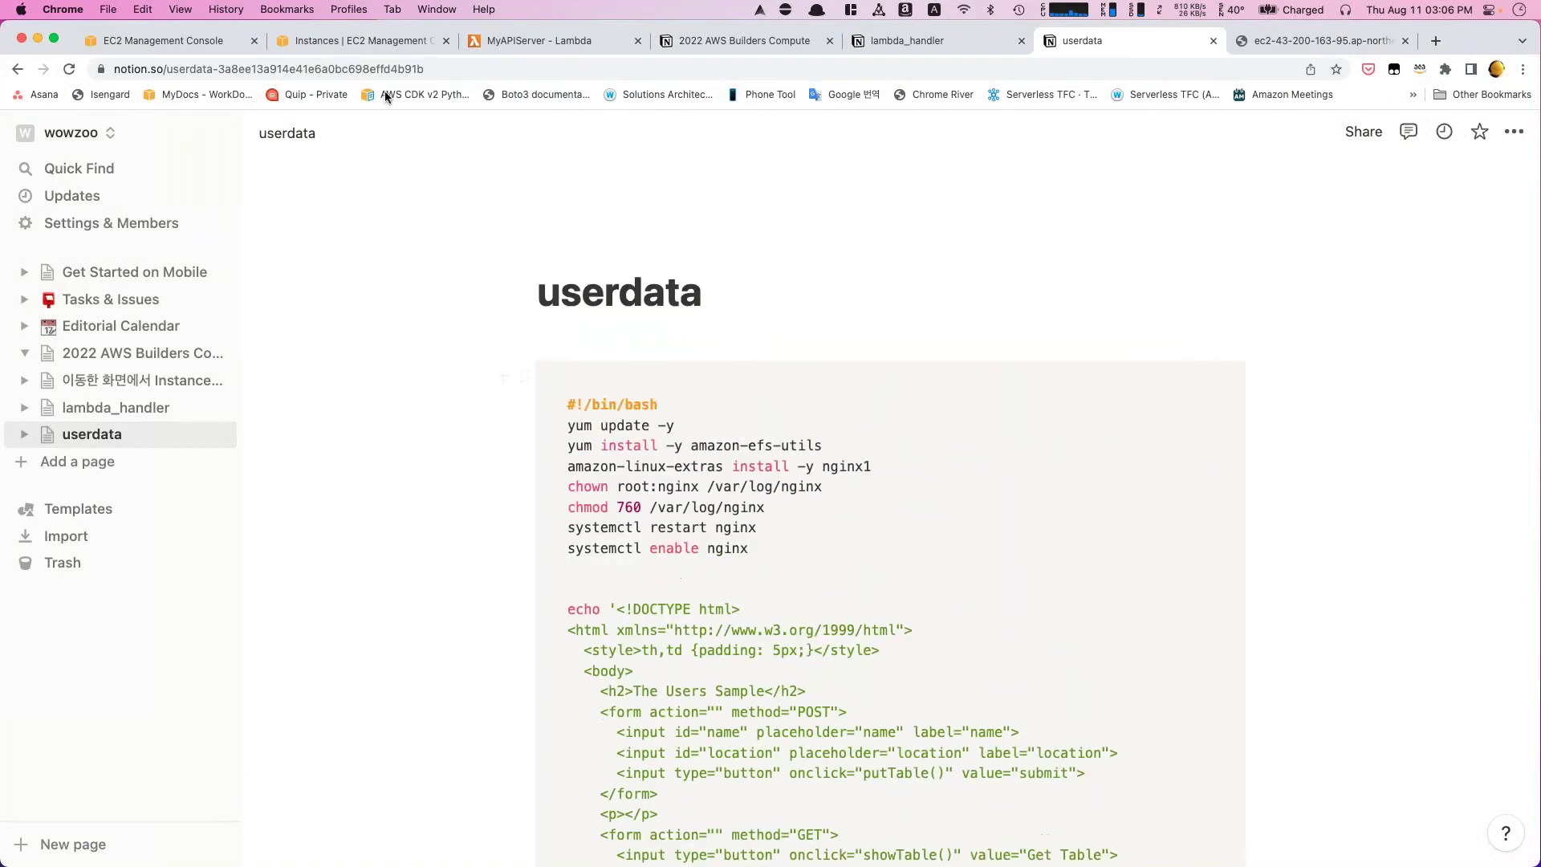
pyautogui.click(717, 40)
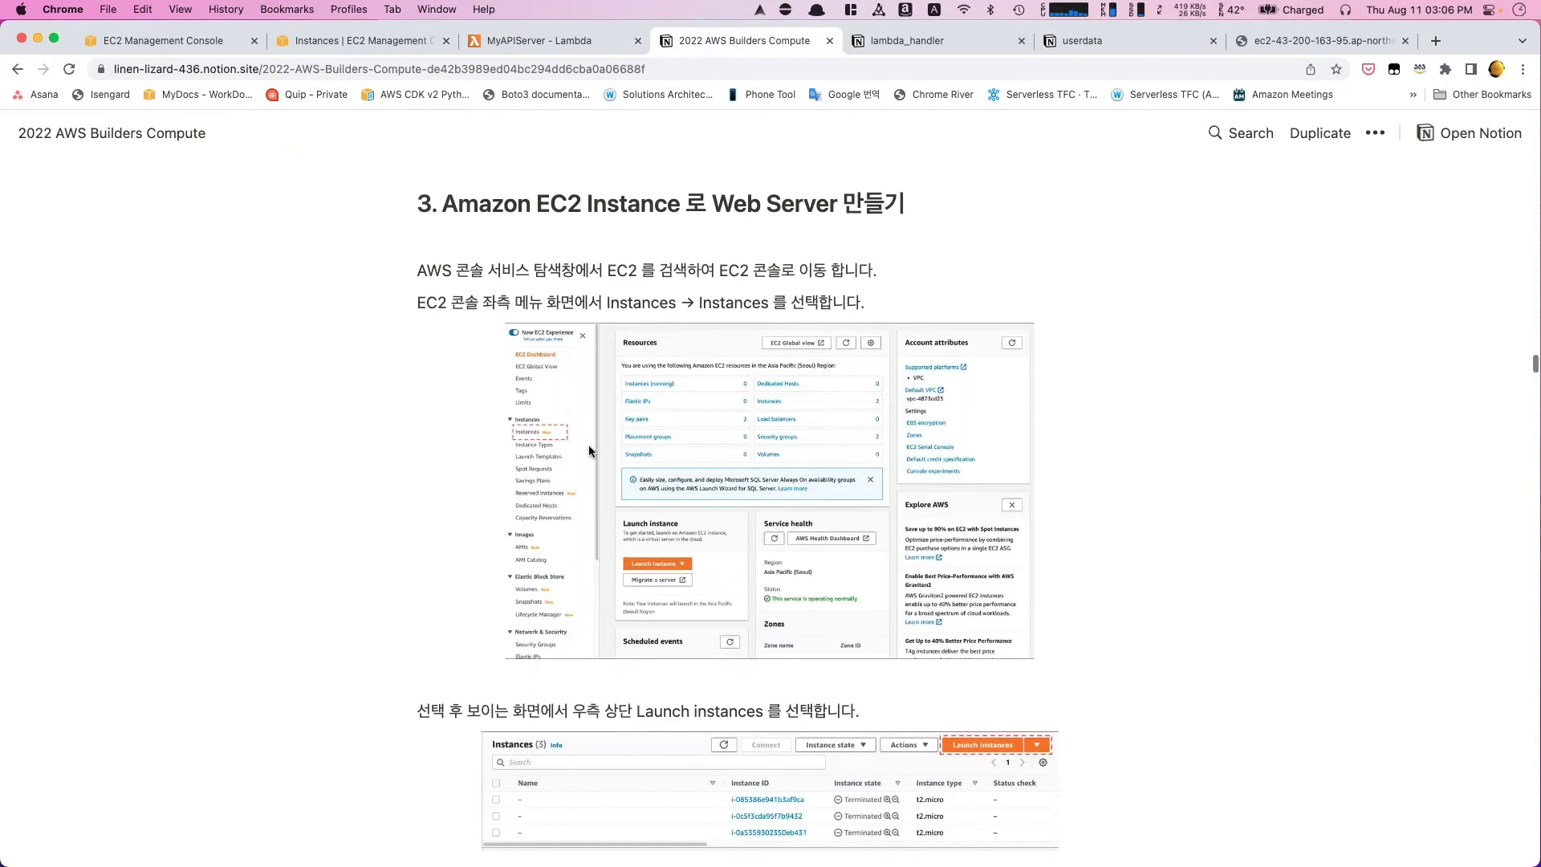
pyautogui.scroll(-15, 589, 445)
pyautogui.scroll(-9, 589, 450)
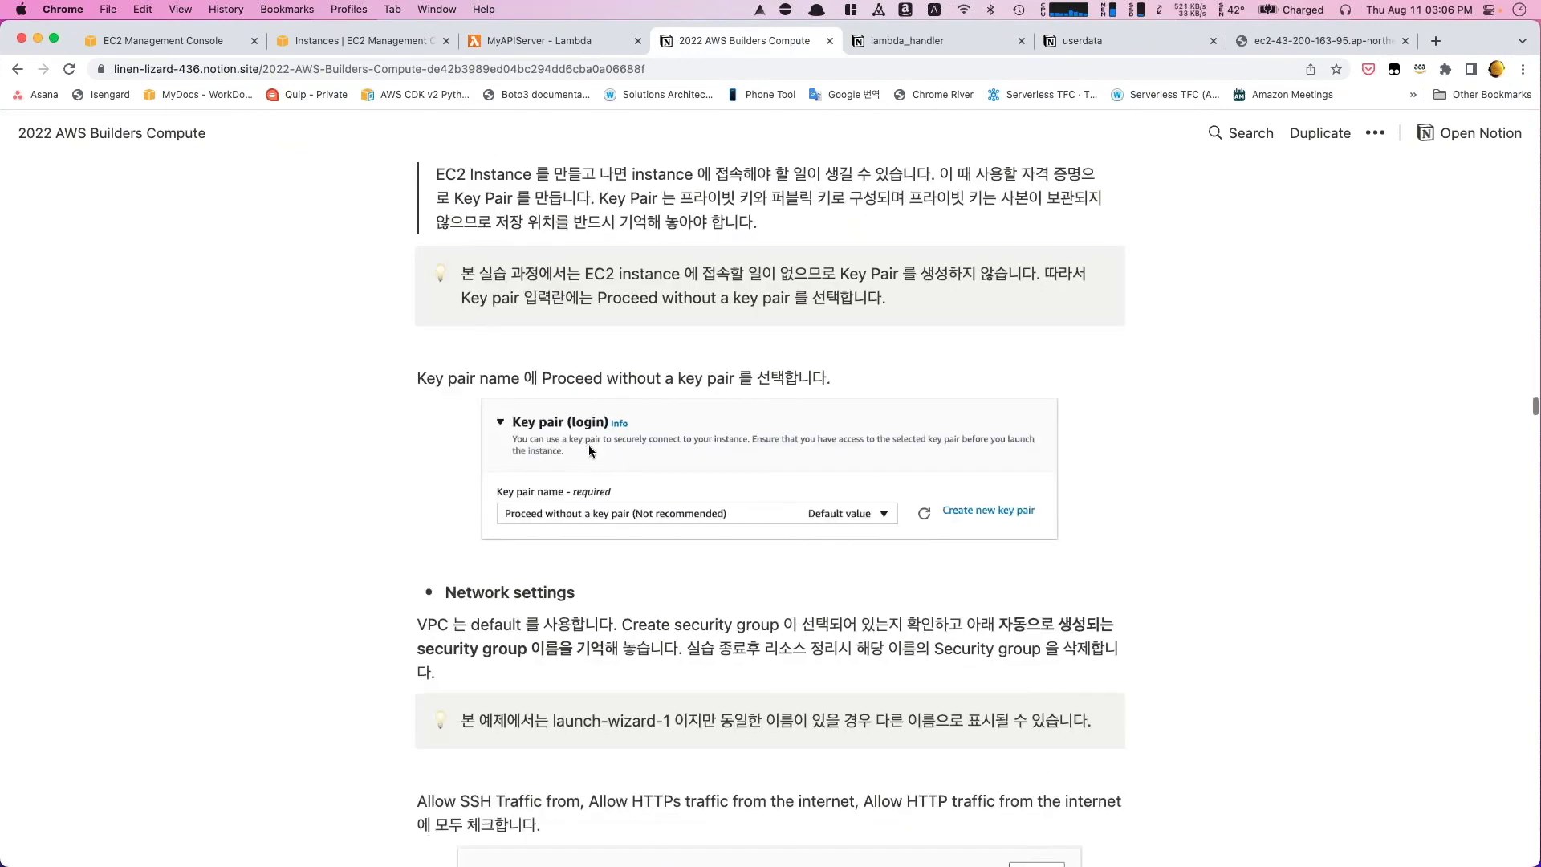
pyautogui.scroll(-12, 589, 444)
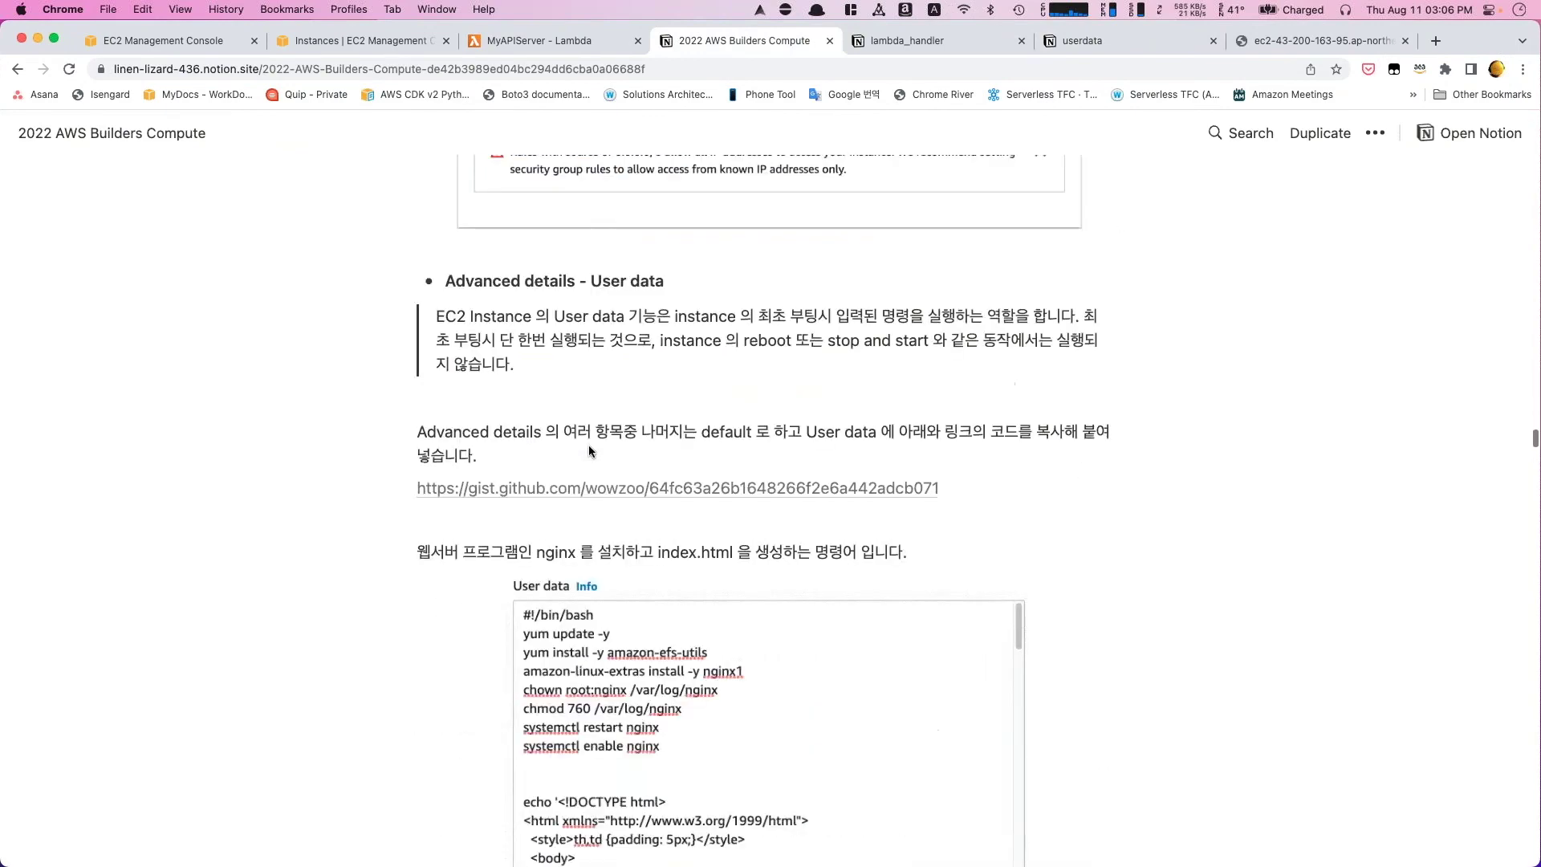
pyautogui.scroll(-3, 589, 444)
pyautogui.scroll(-4, 590, 444)
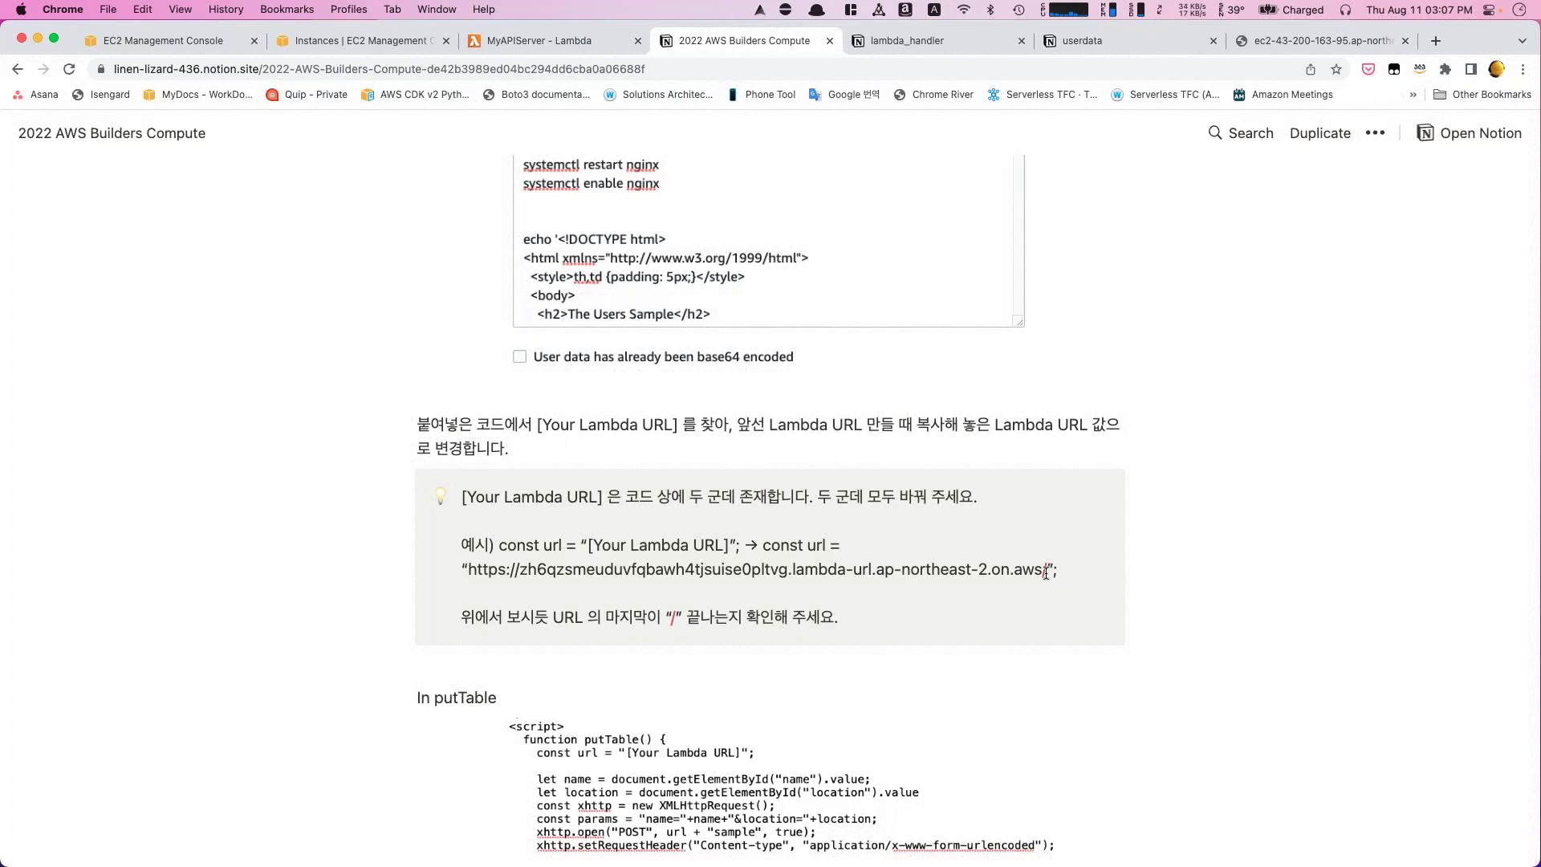
pyautogui.scroll(10, 1045, 572)
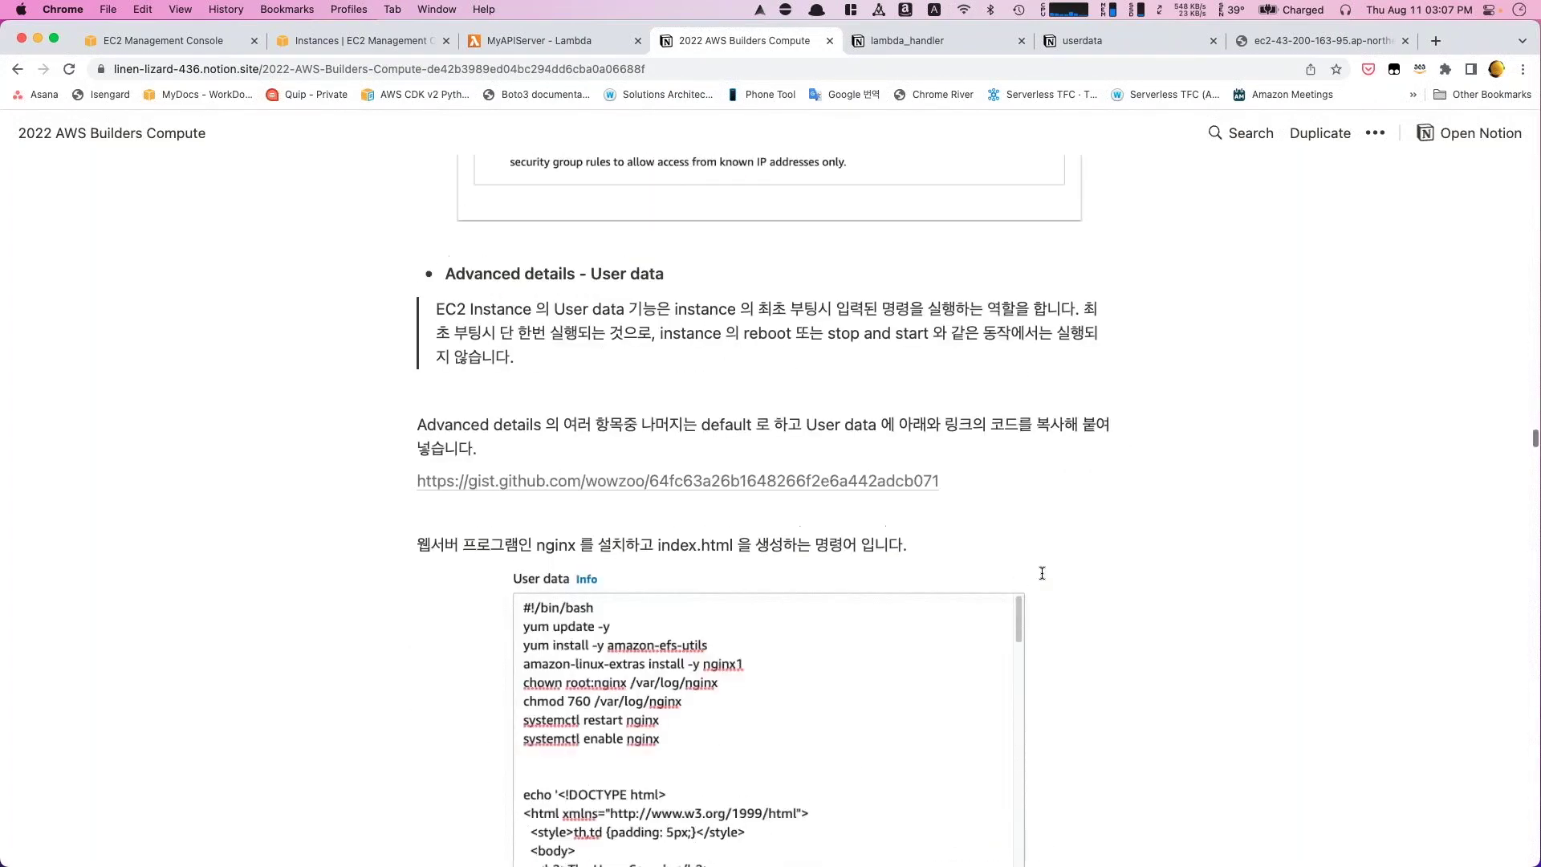
pyautogui.scroll(10, 1042, 574)
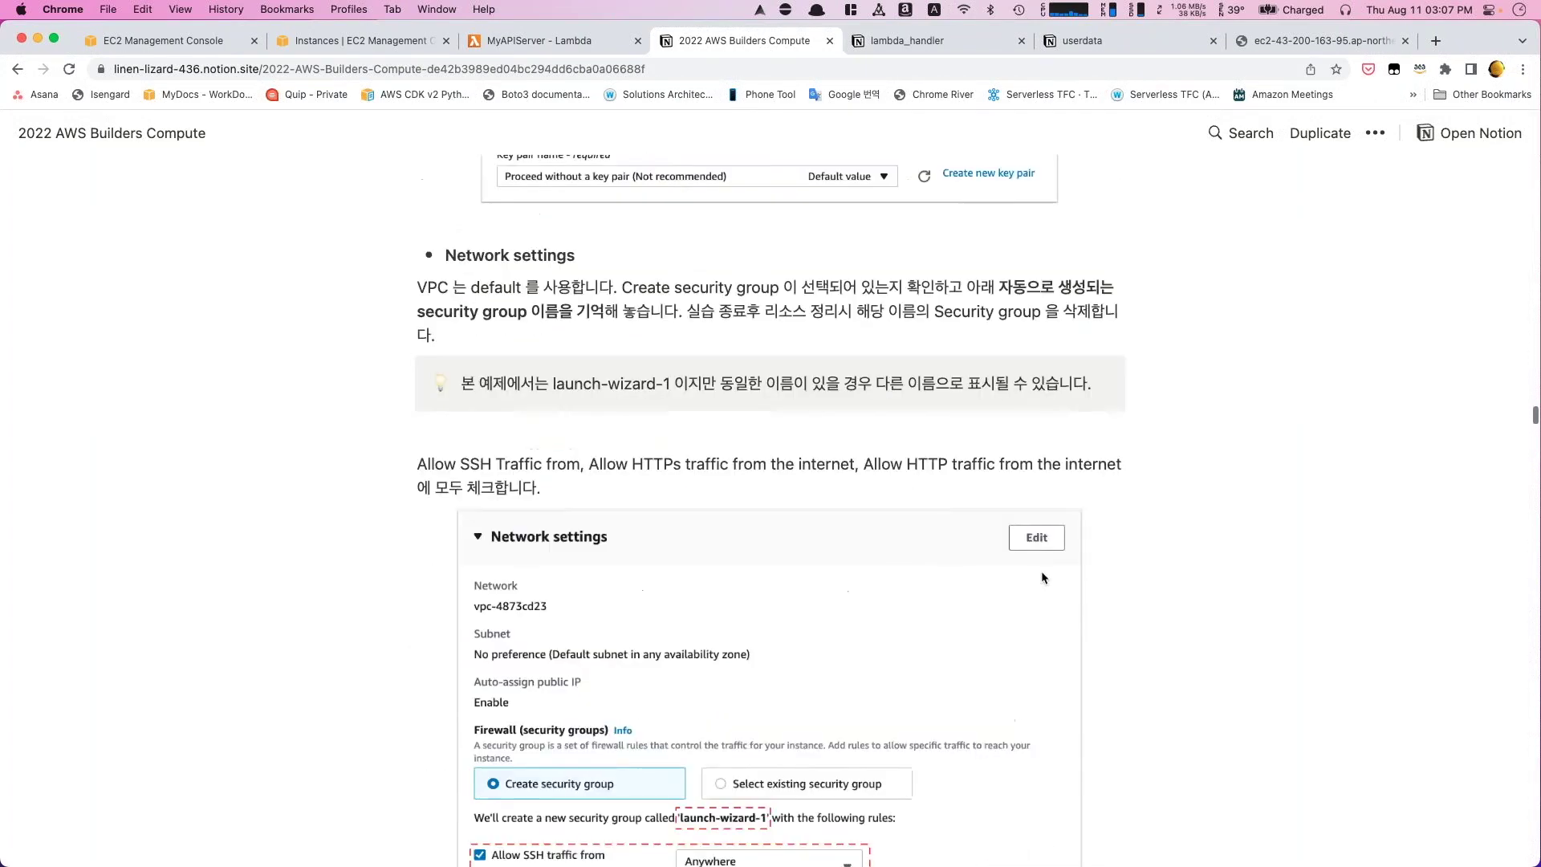
pyautogui.scroll(15, 1042, 578)
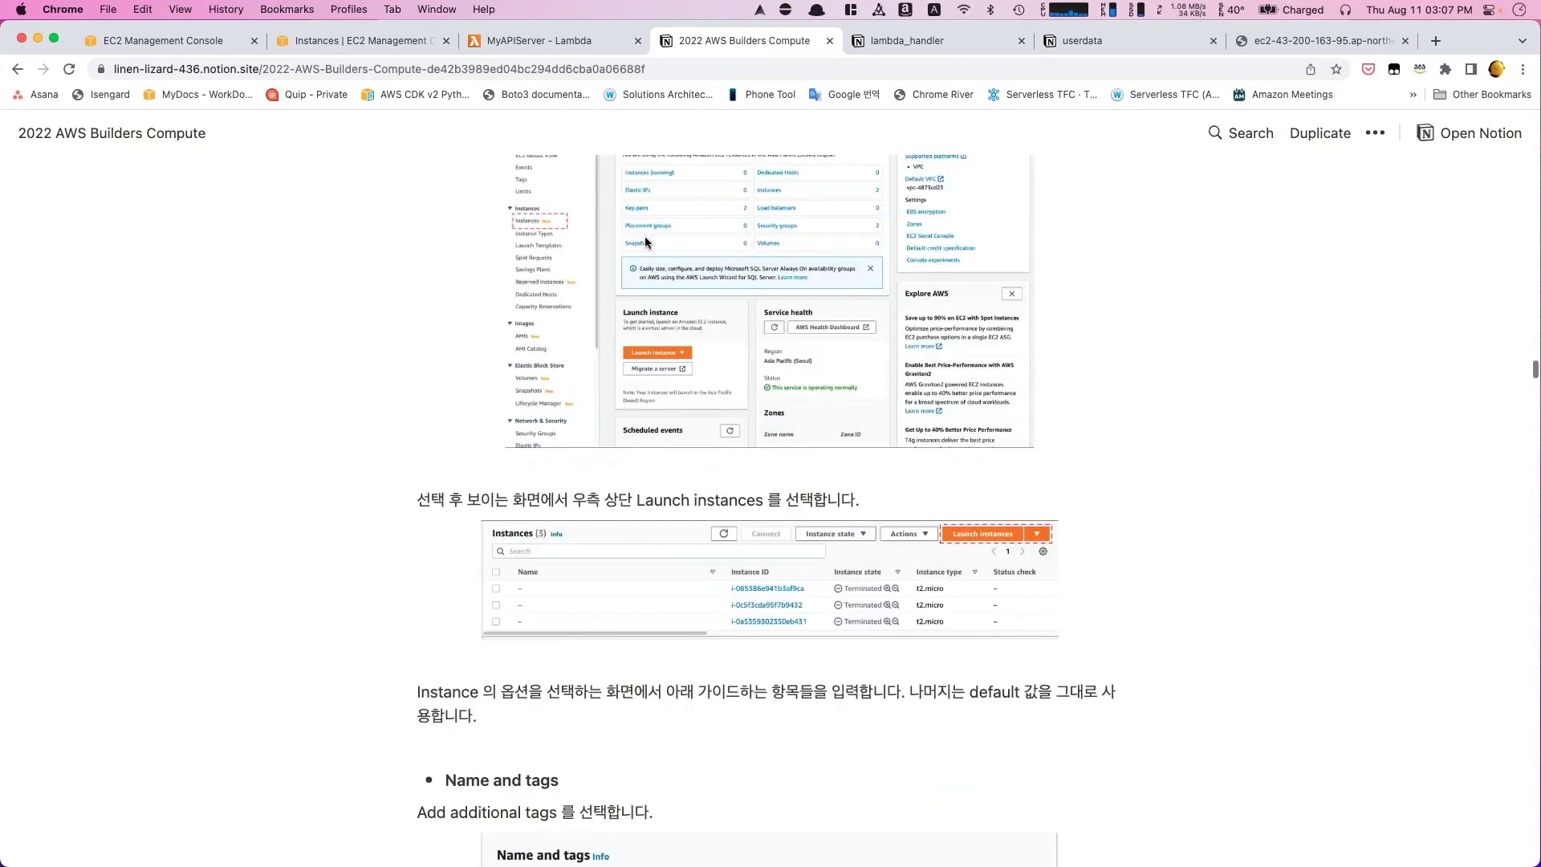
# - Switch to the EC2 Management Console and go from the instance launch form to the EC2 Dashboard
pyautogui.click(191, 41)
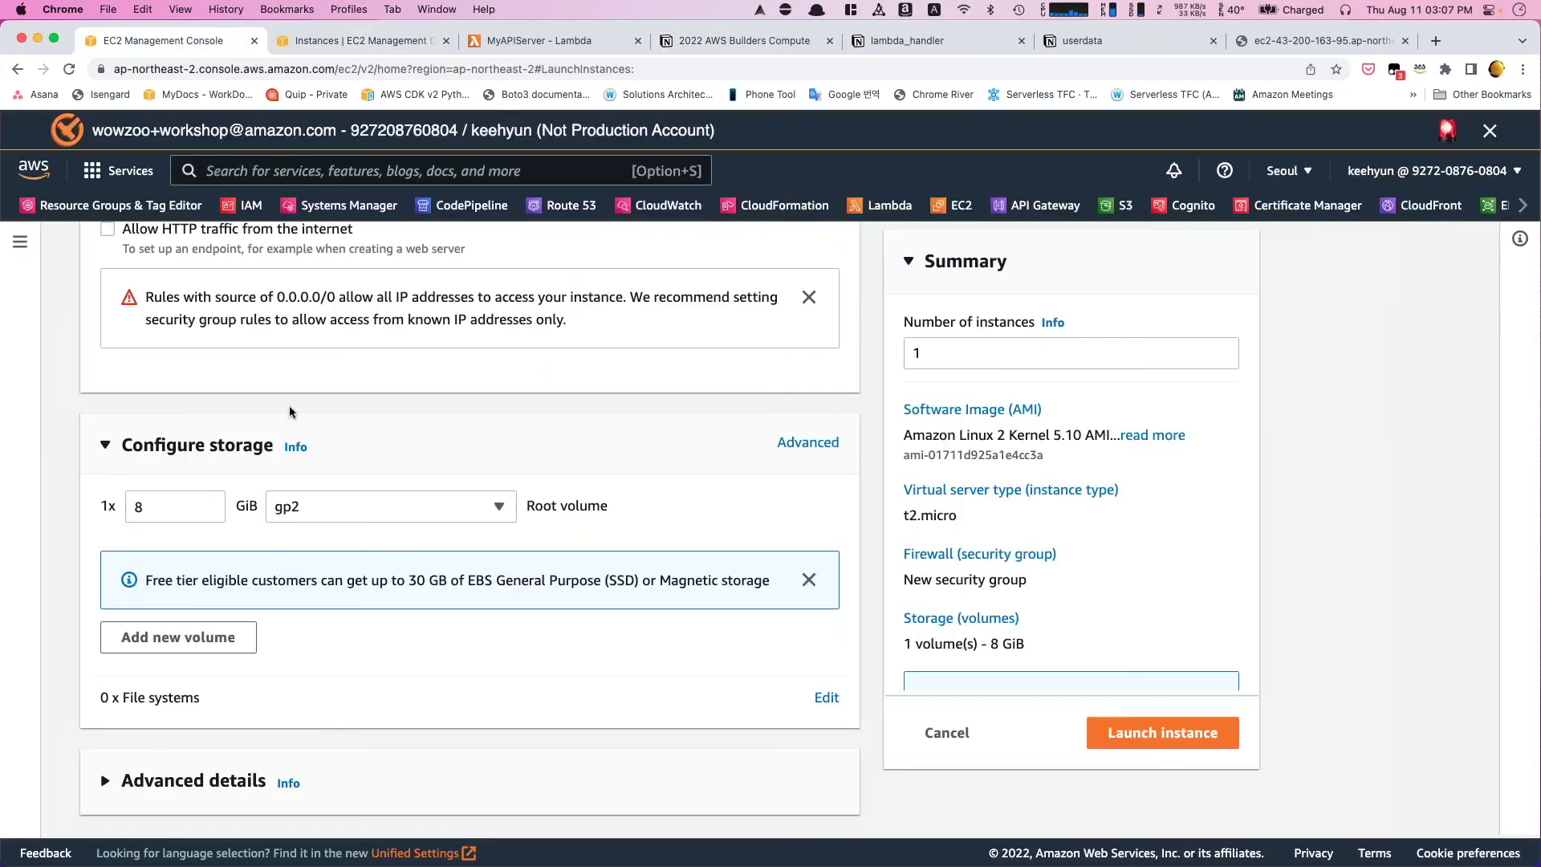
pyautogui.scroll(15, 289, 408)
pyautogui.scroll(5, 290, 411)
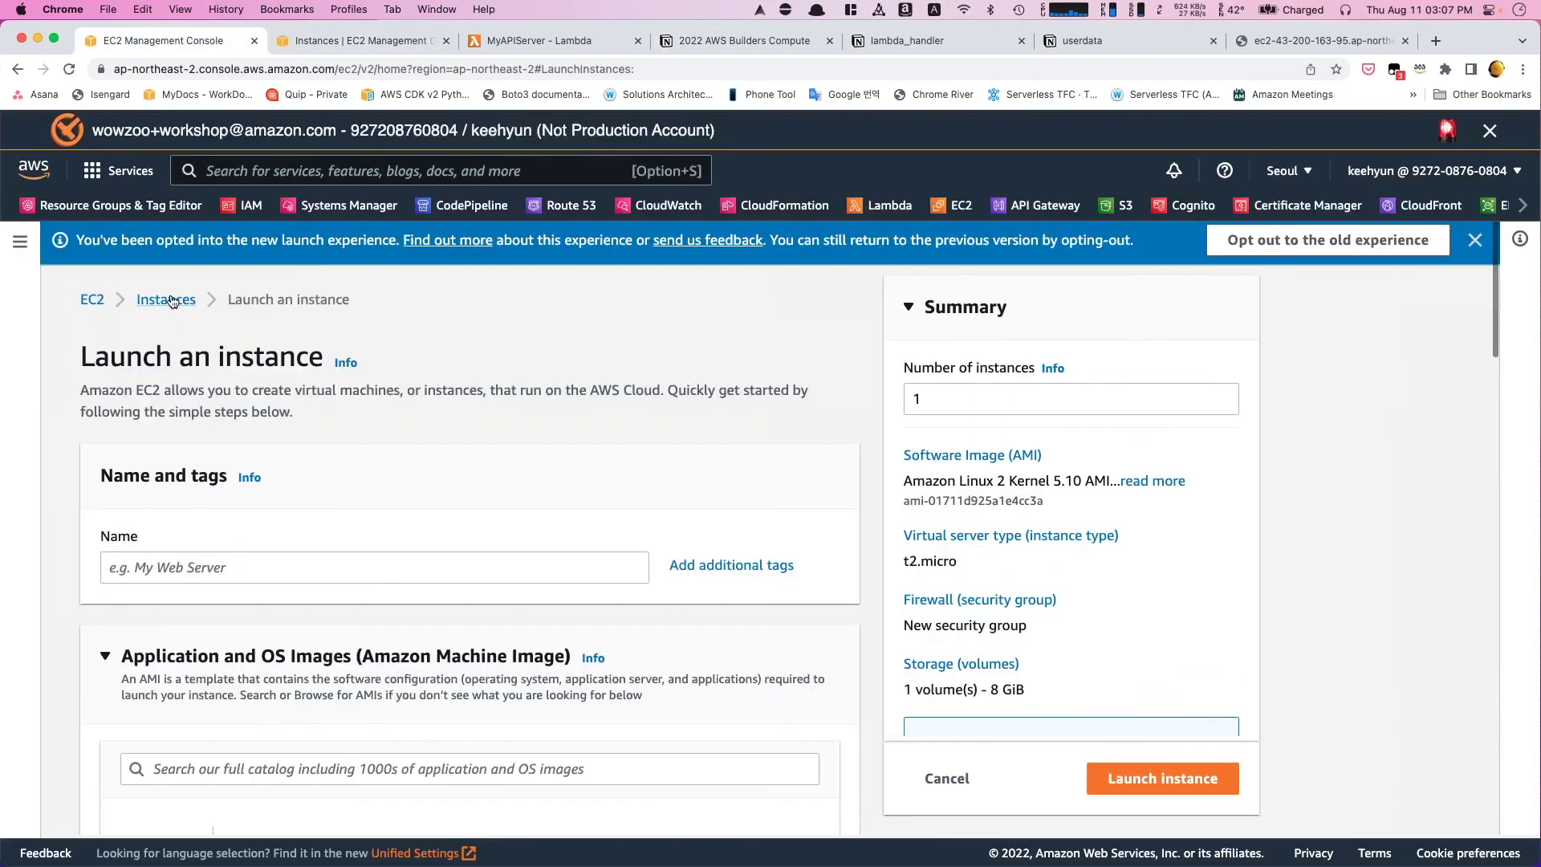
pyautogui.click(105, 299)
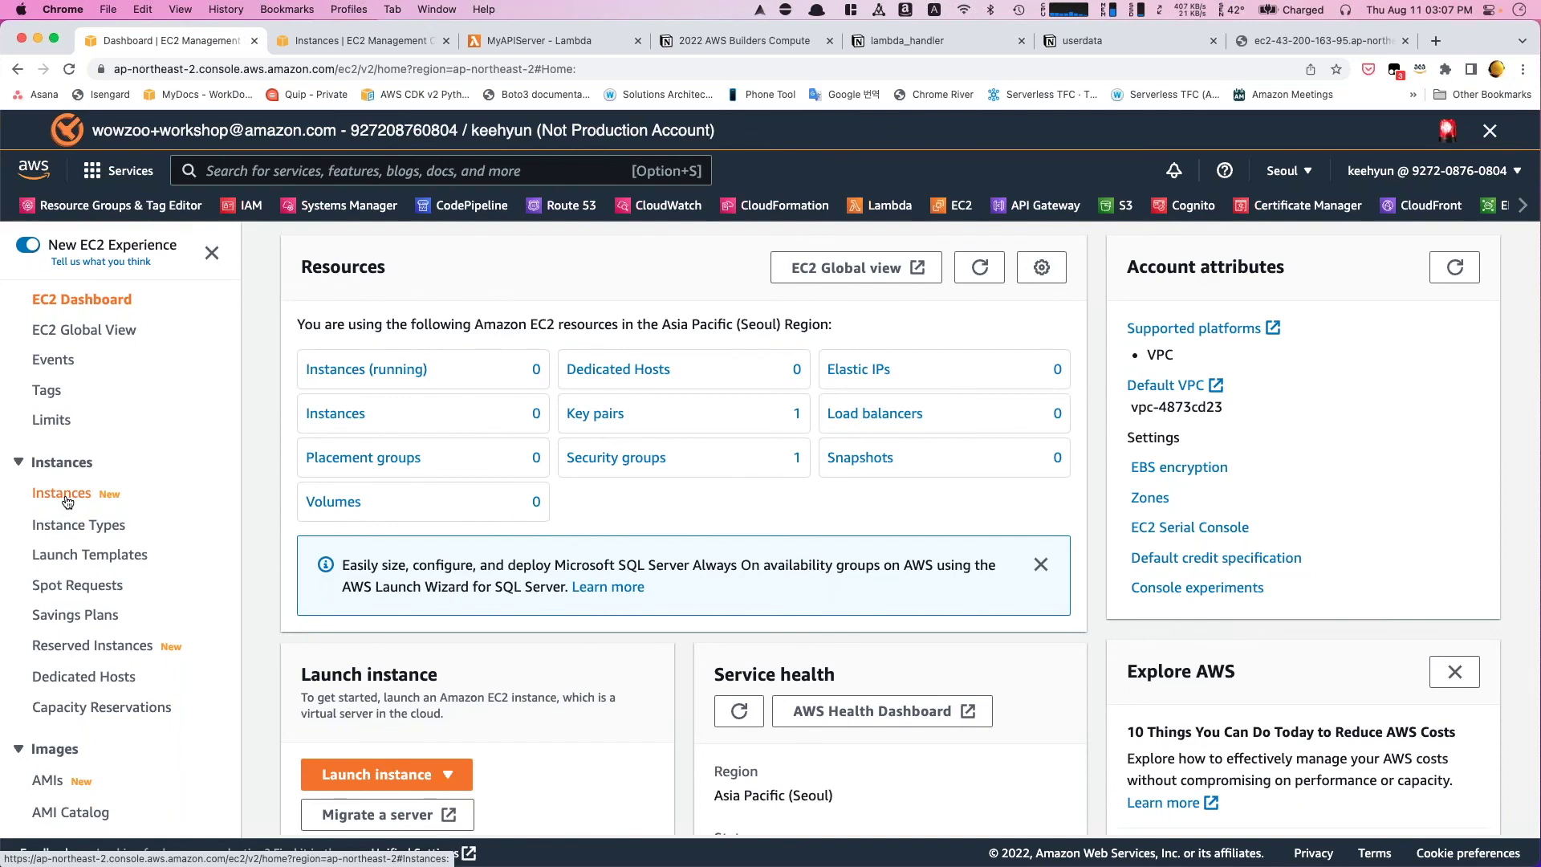
# - Open the instance launch form from the EC2 Dashboard and examine the firewall options in its Network settings
pyautogui.click(386, 774)
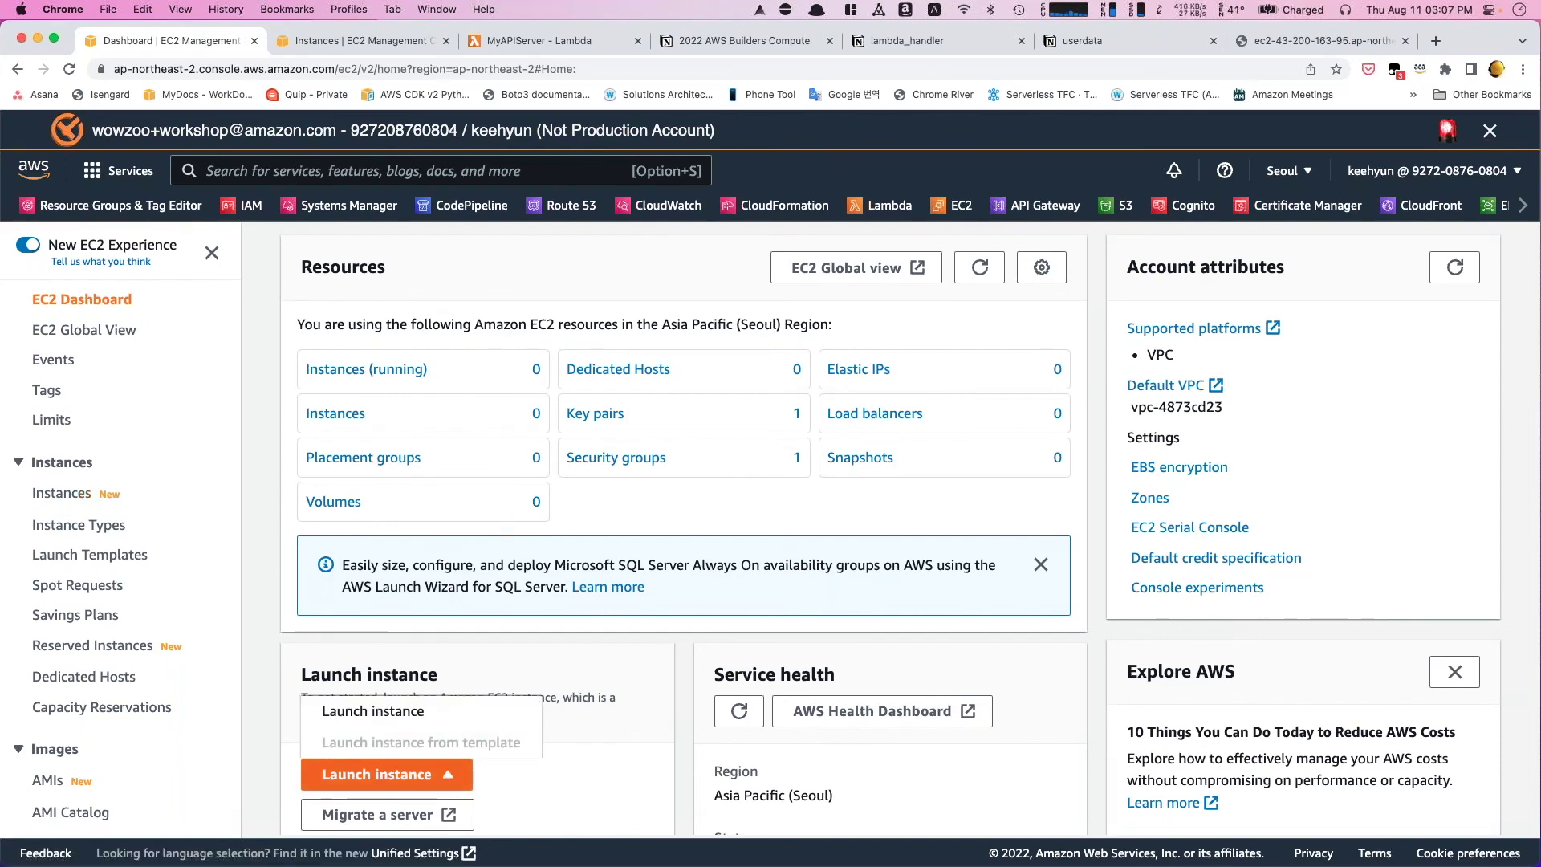
pyautogui.click(390, 718)
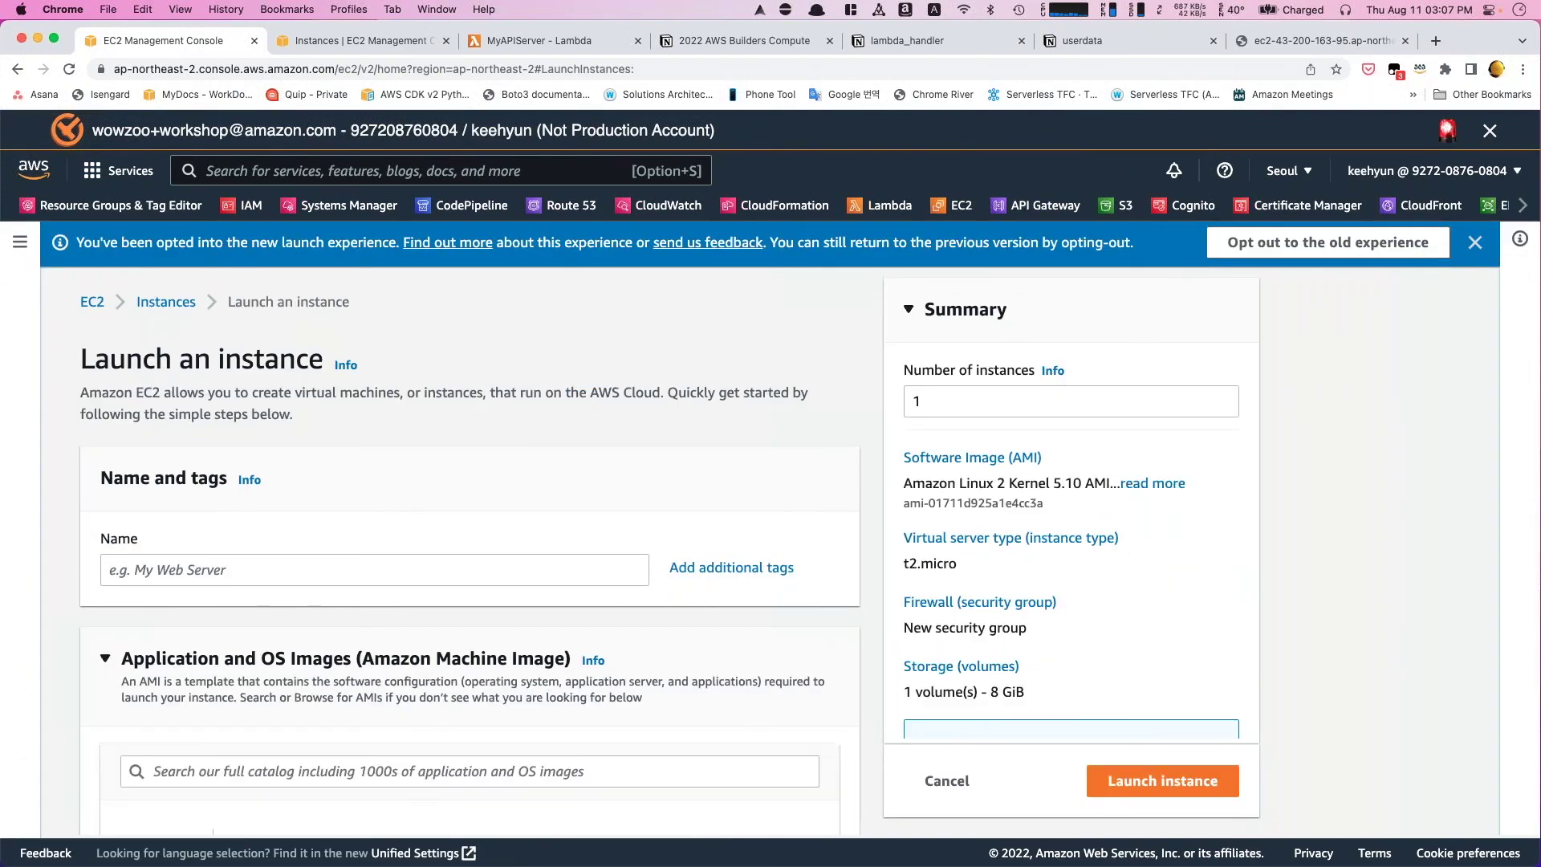
pyautogui.scroll(-10, 382, 537)
pyautogui.scroll(-10, 470, 530)
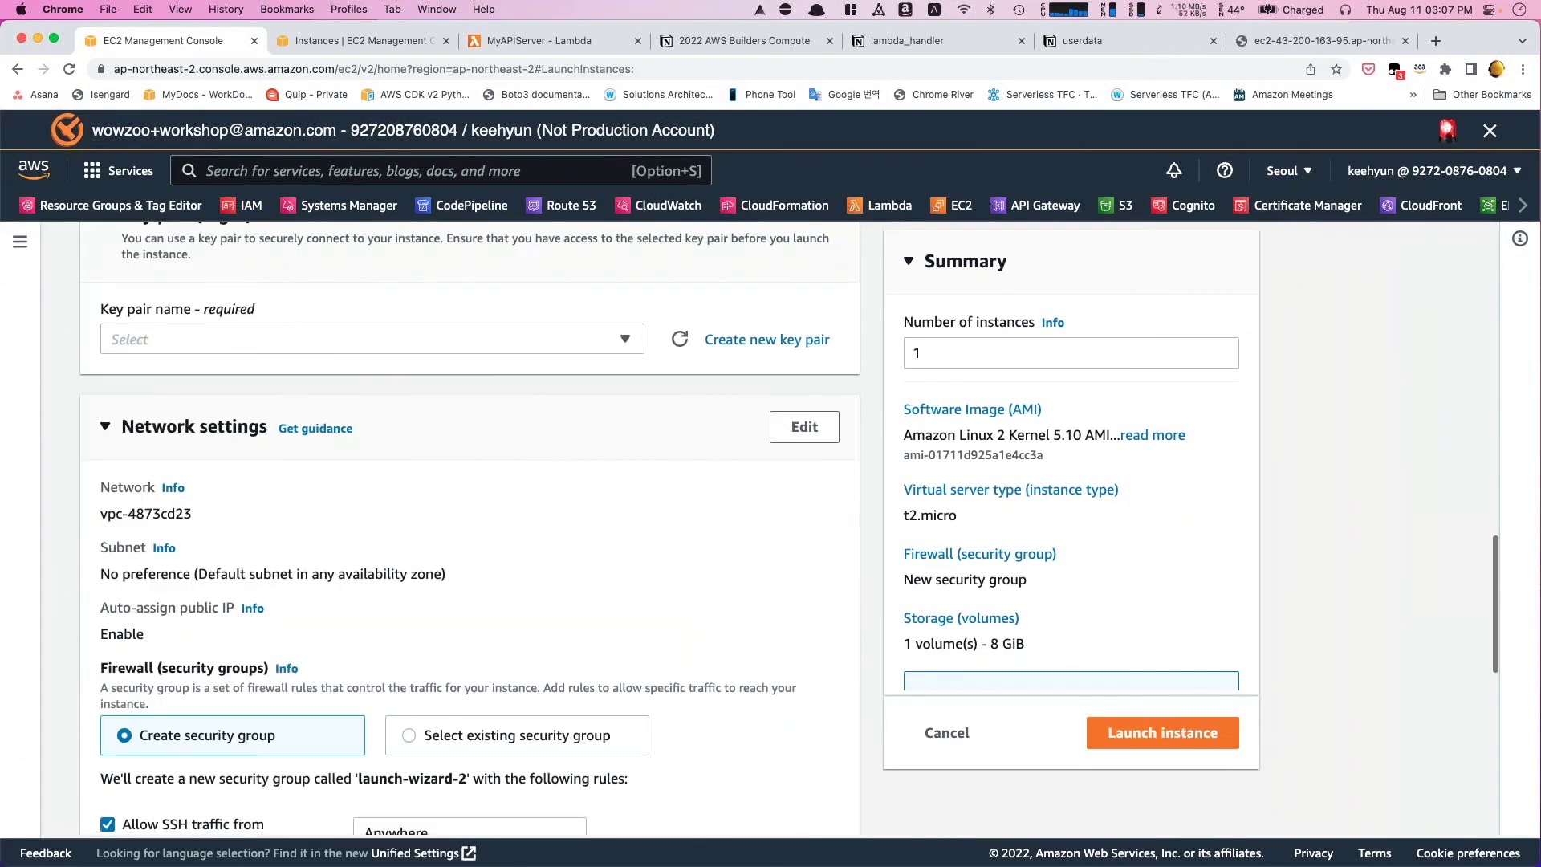
pyautogui.scroll(-5, 353, 528)
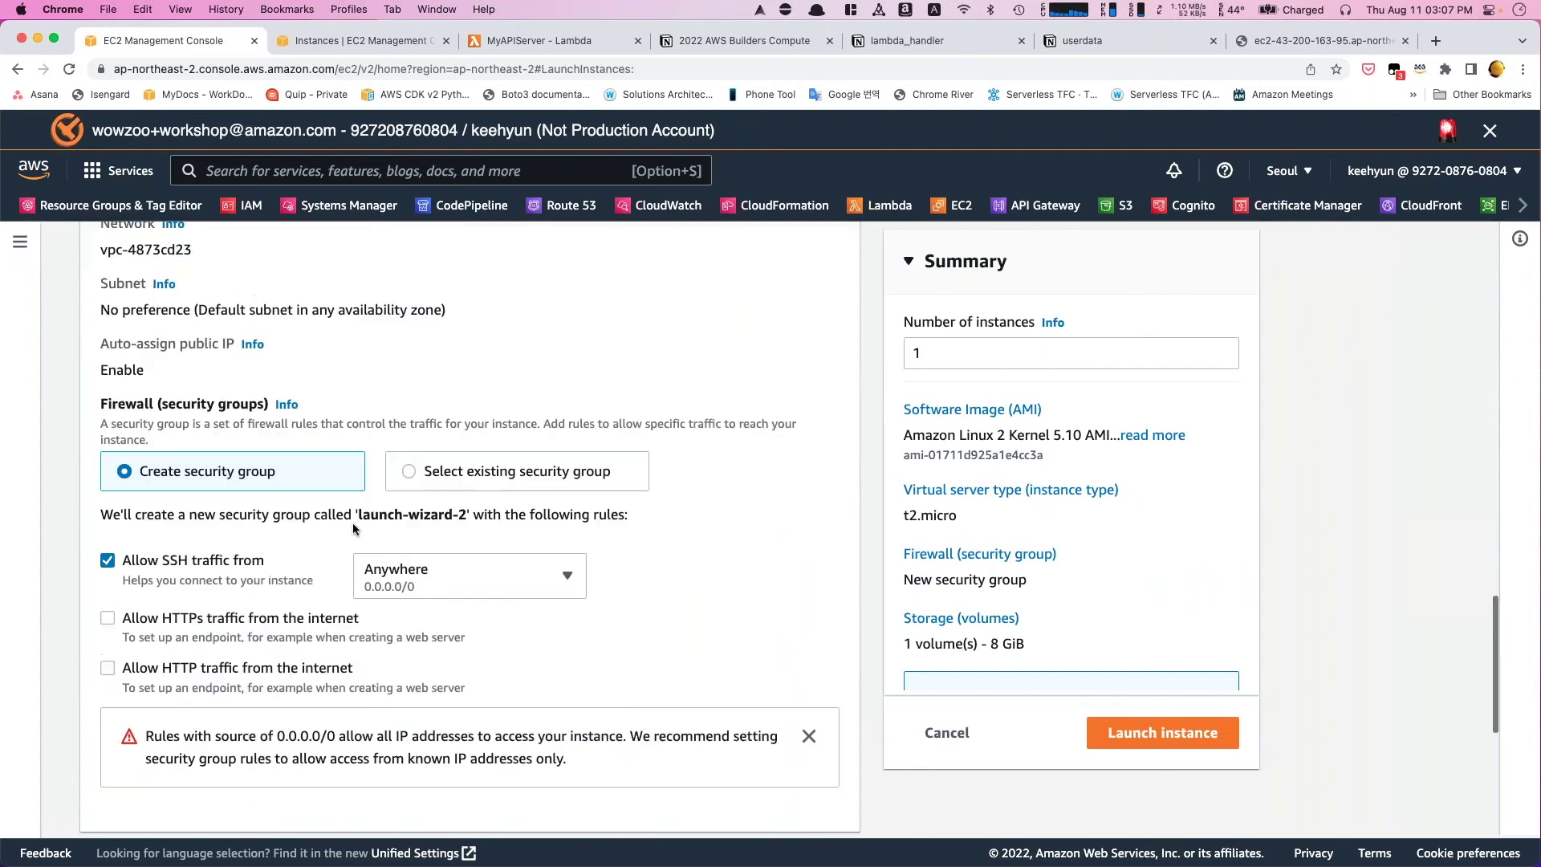
# - Open the launch form from the Instances list, review its key pair and Network settings, and return to the list
pyautogui.click(17, 69)
pyautogui.click(61, 493)
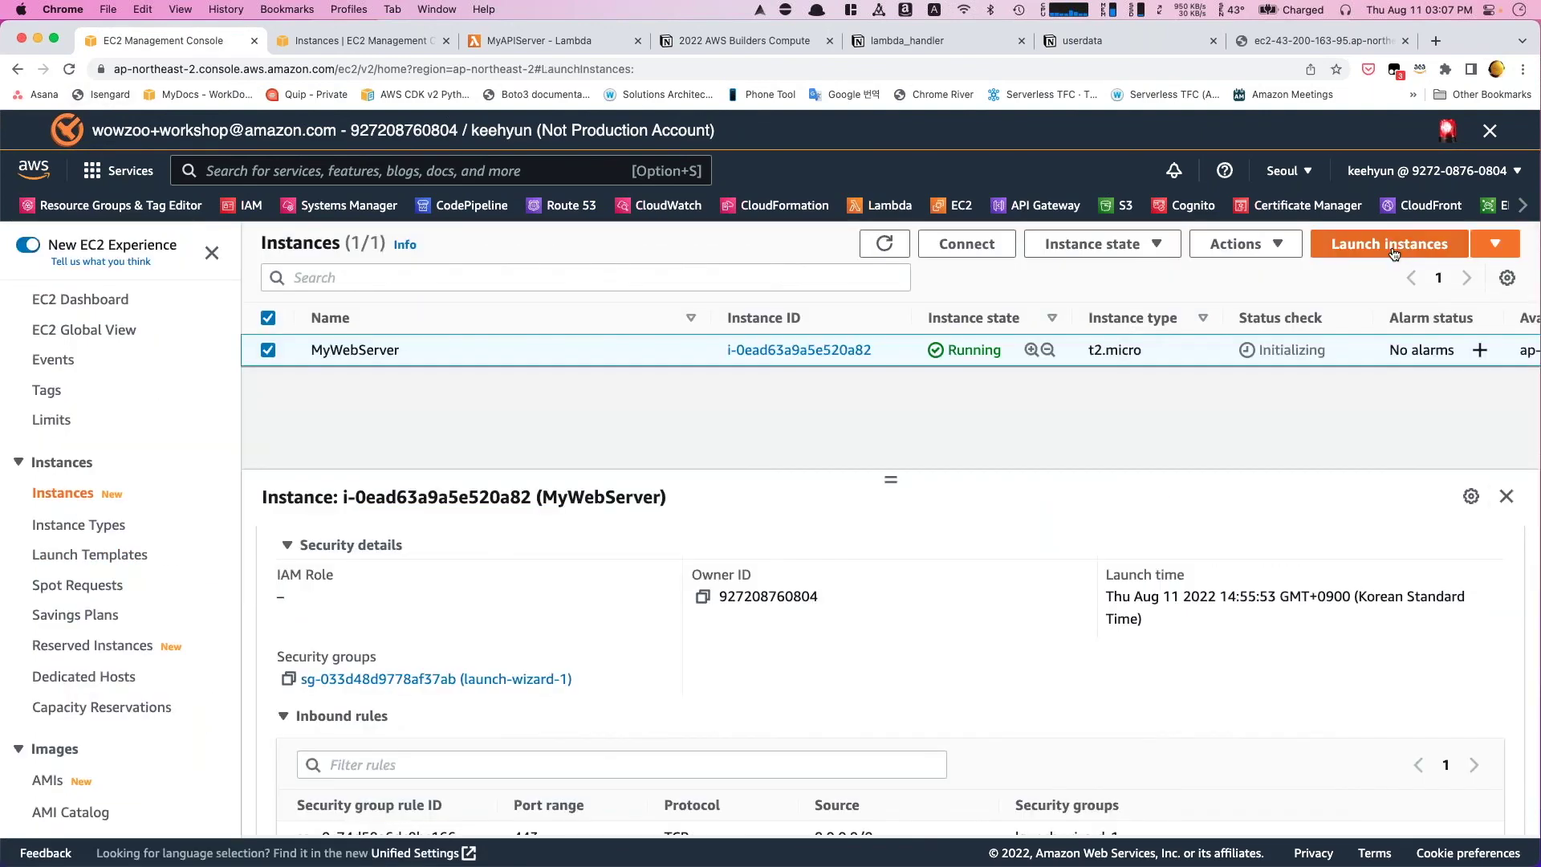
pyautogui.click(1341, 257)
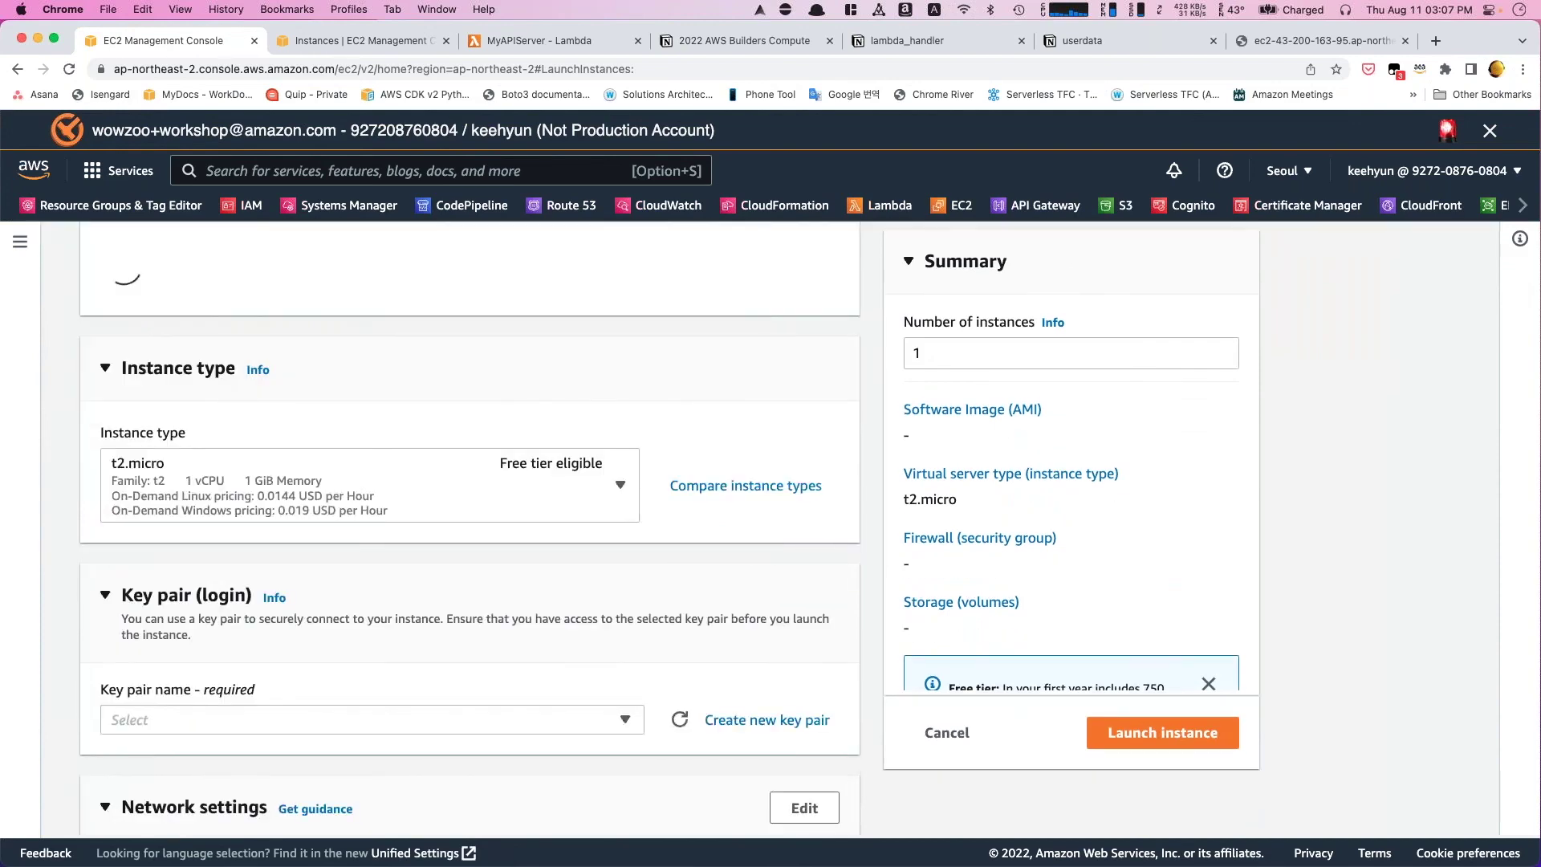
pyautogui.scroll(2, 534, 562)
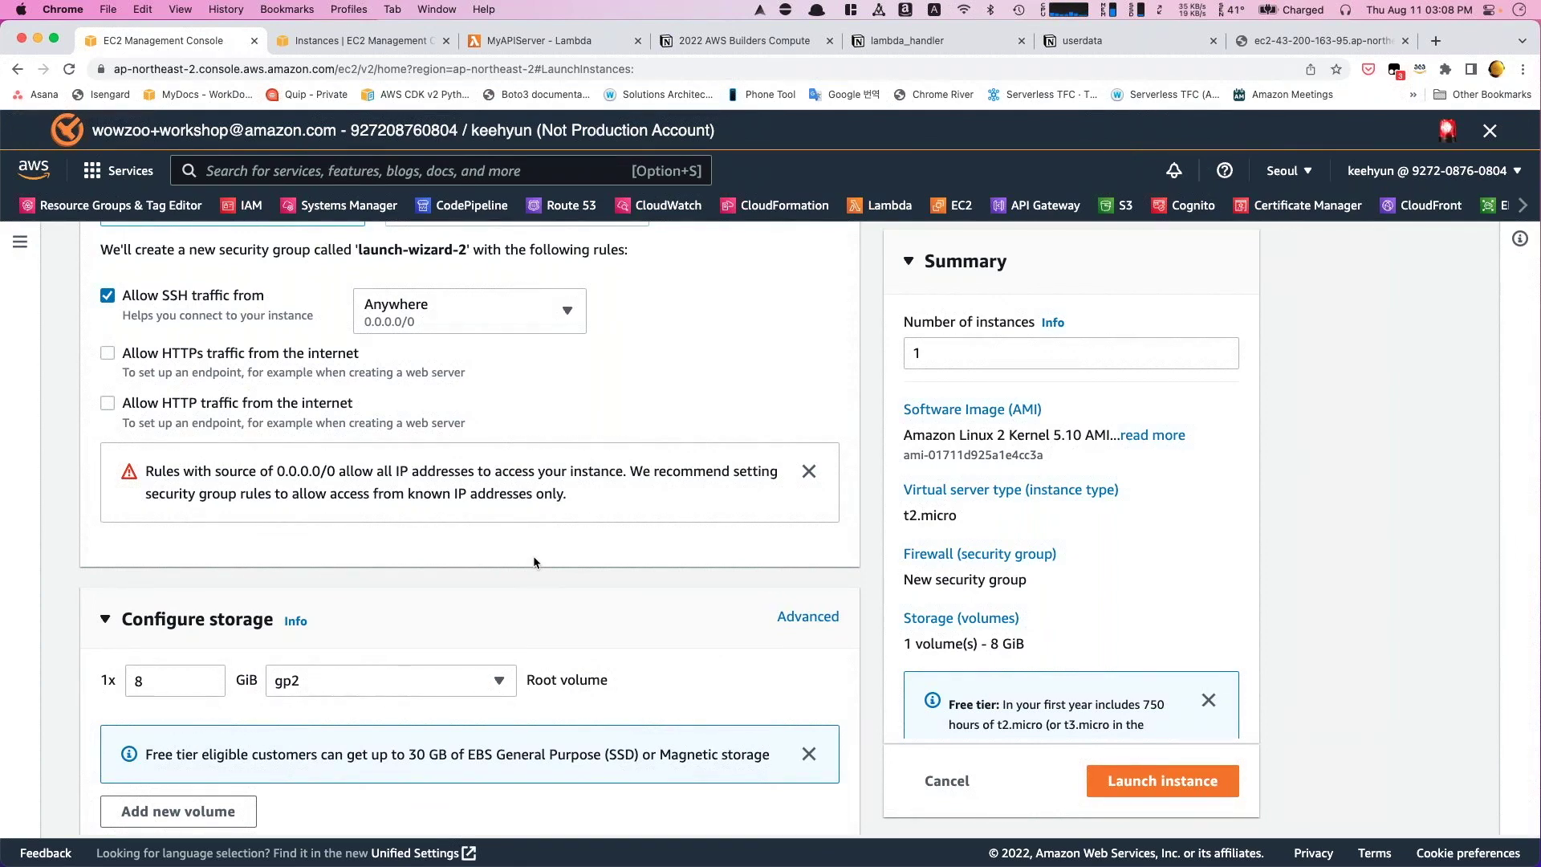
pyautogui.scroll(6, 534, 561)
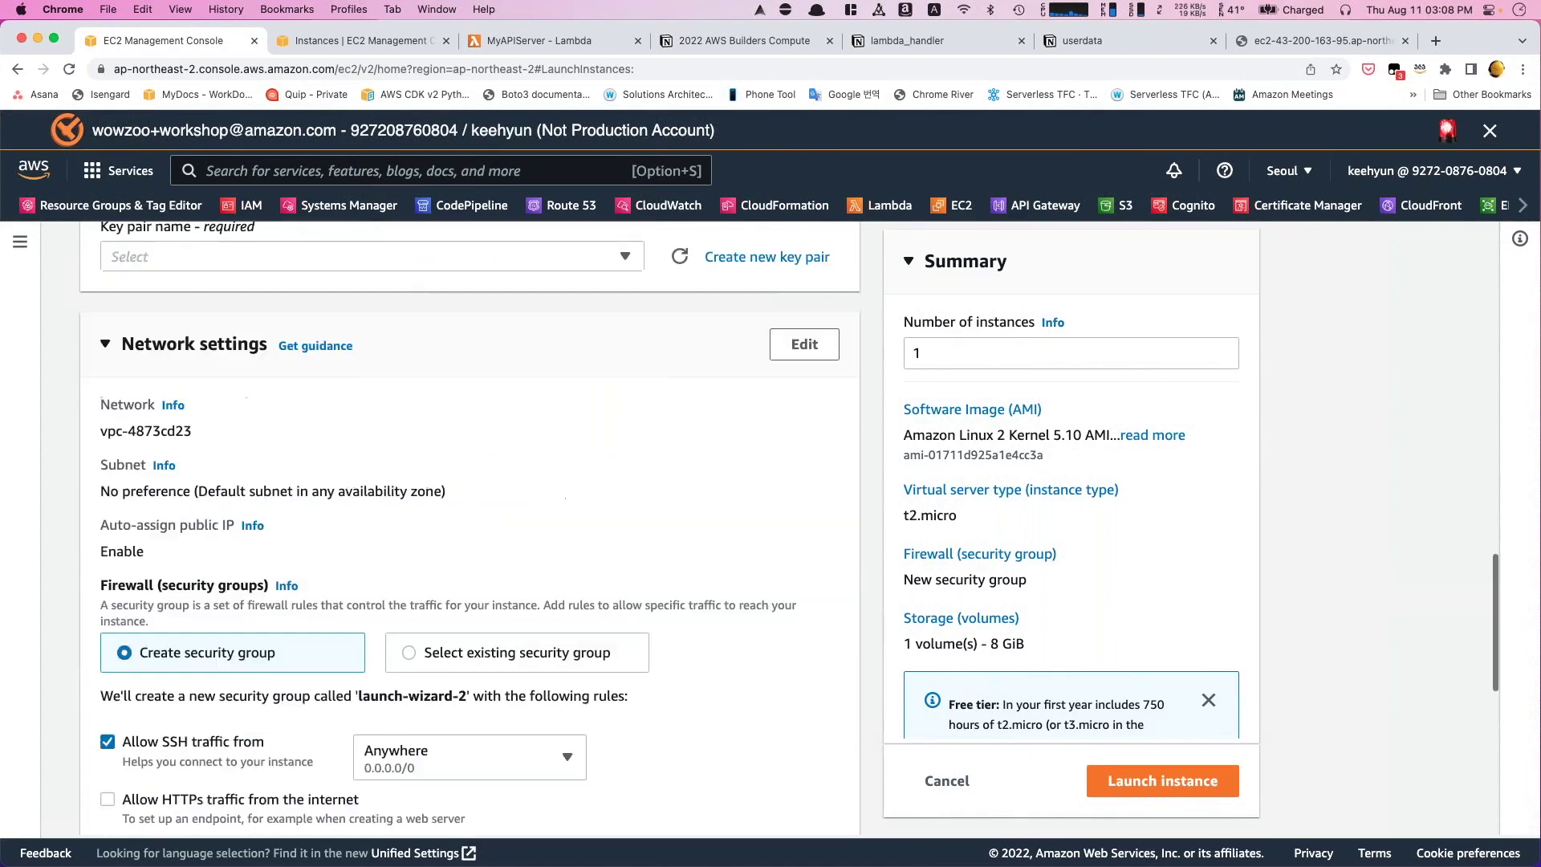
pyautogui.press('super+bracketleft')
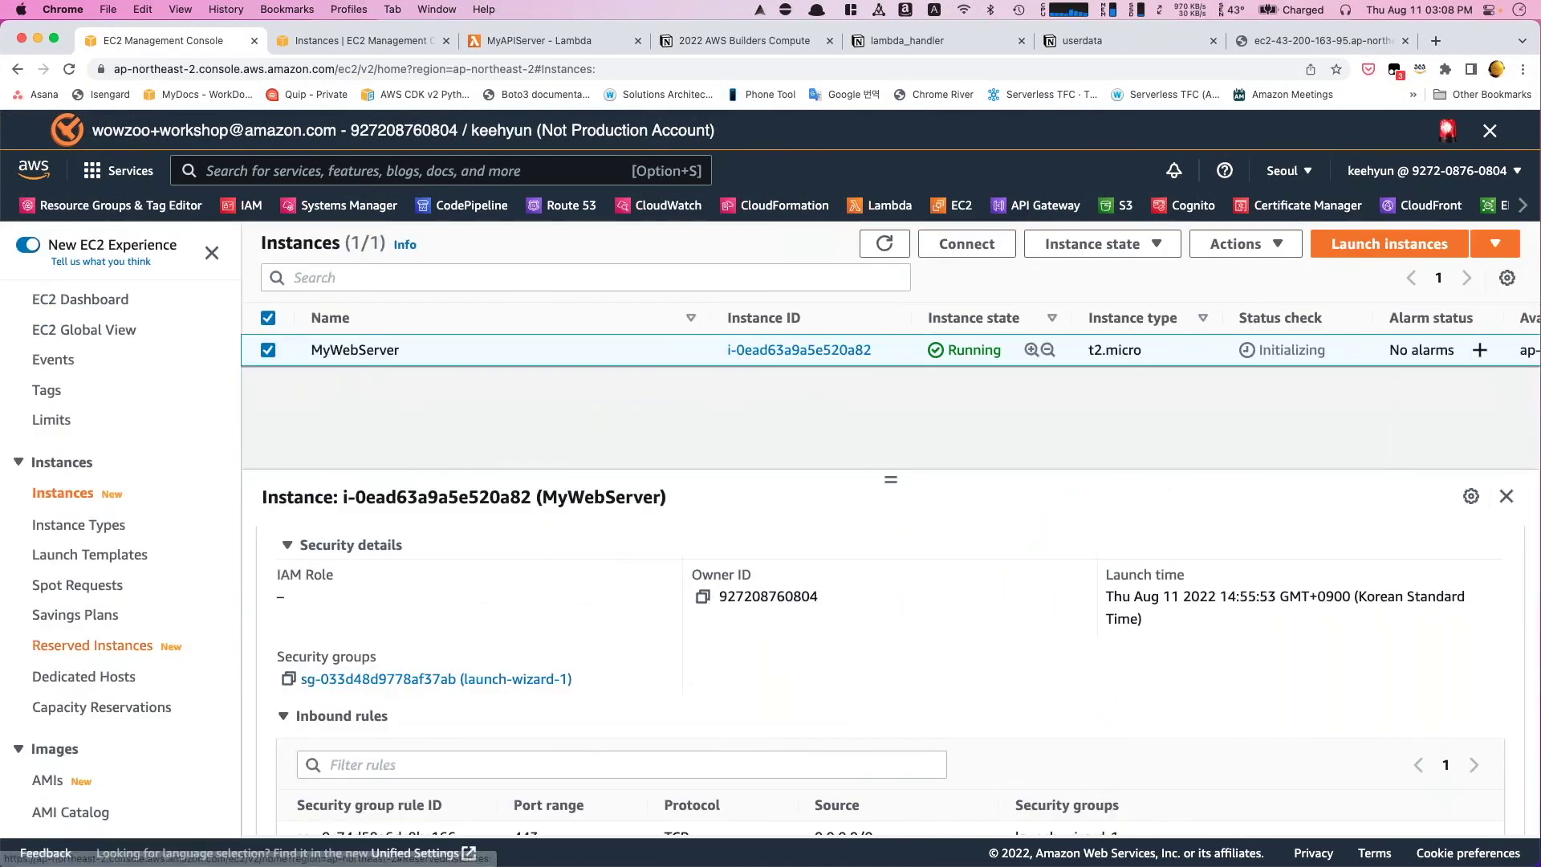